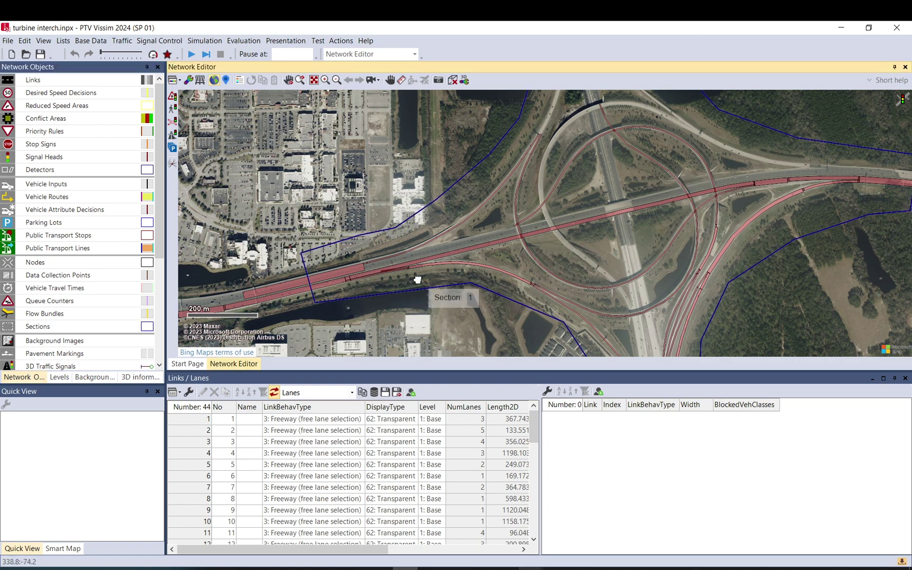
# Step: Look over the turbine interchange and its approaches within the section boundary, ending at the freeway west of the interchange
pyautogui.scroll(-2, 404, 280)
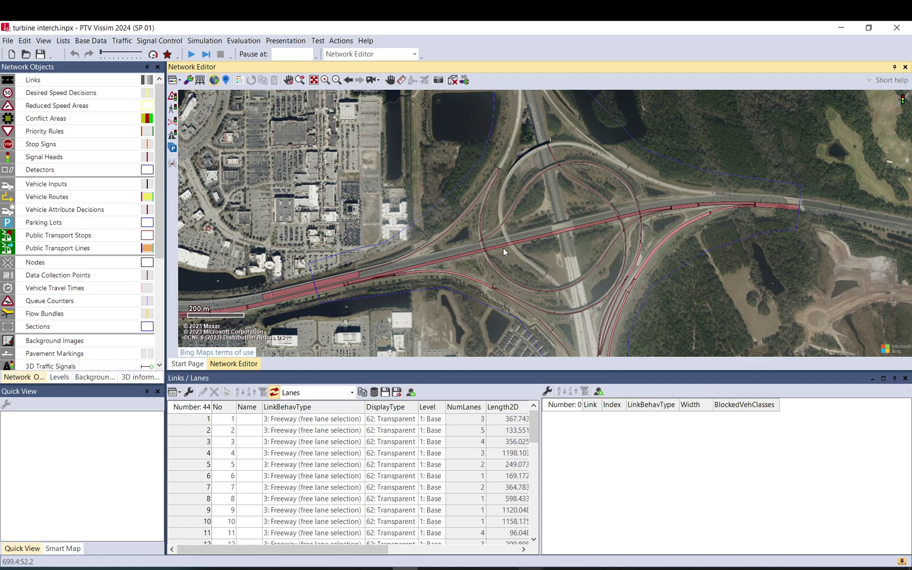
pyautogui.moveTo(302, 268); pyautogui.dragTo(446, 177)
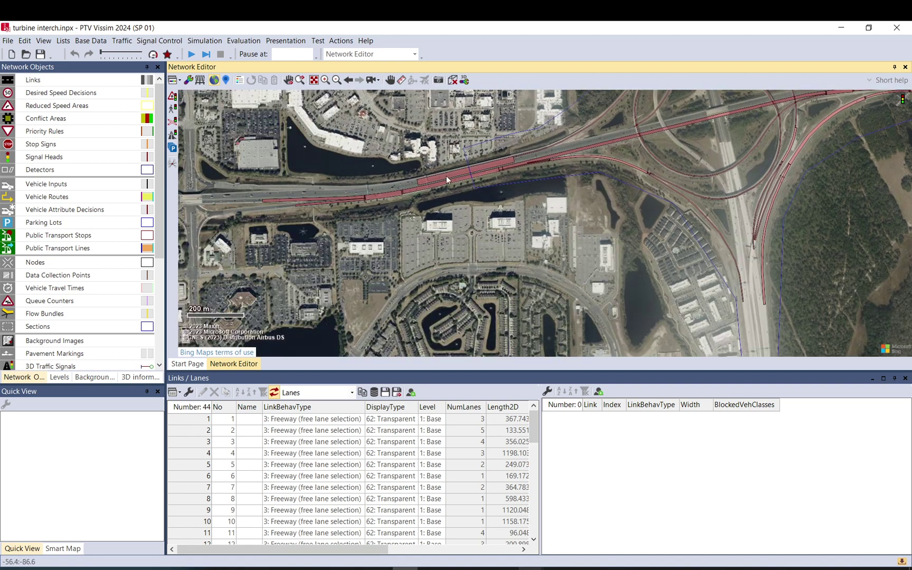
pyautogui.scroll(-1, 401, 197)
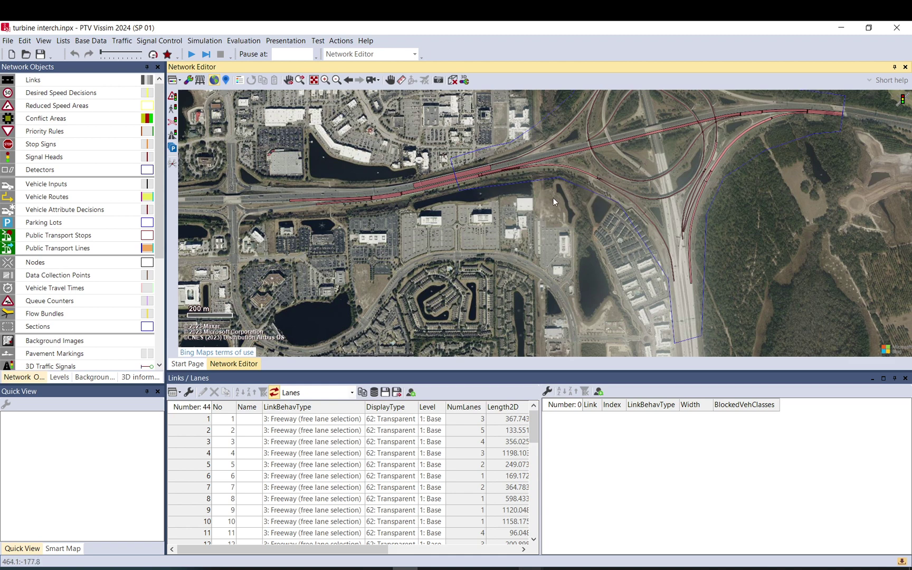
pyautogui.scroll(2, 552, 200)
pyautogui.scroll(1, 501, 275)
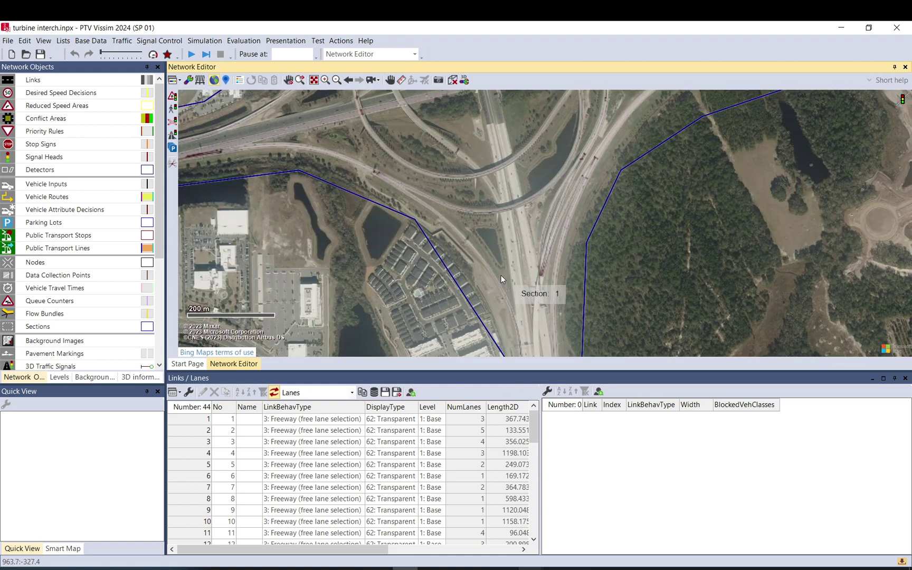
pyautogui.moveTo(512, 299); pyautogui.dragTo(452, 291)
pyautogui.scroll(-2, 451, 268)
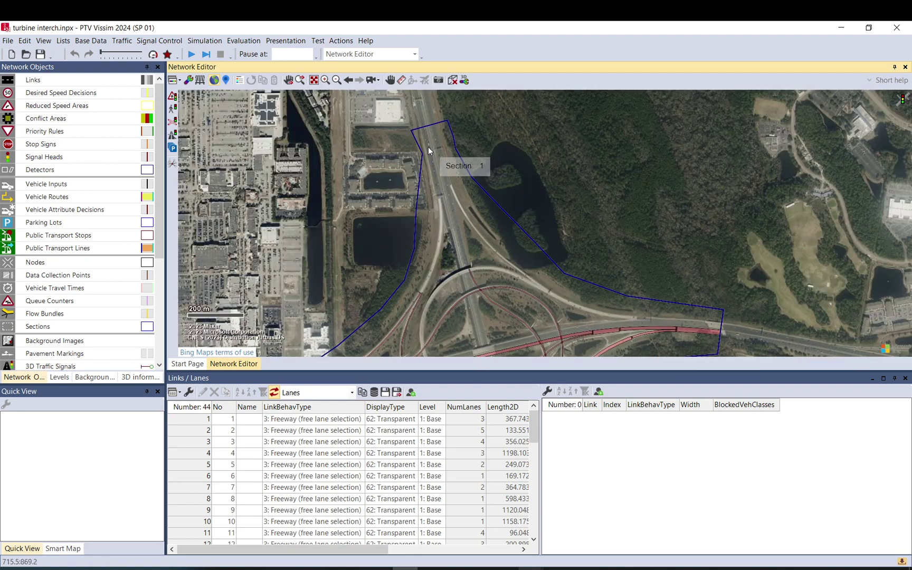
pyautogui.moveTo(618, 293); pyautogui.dragTo(587, 178)
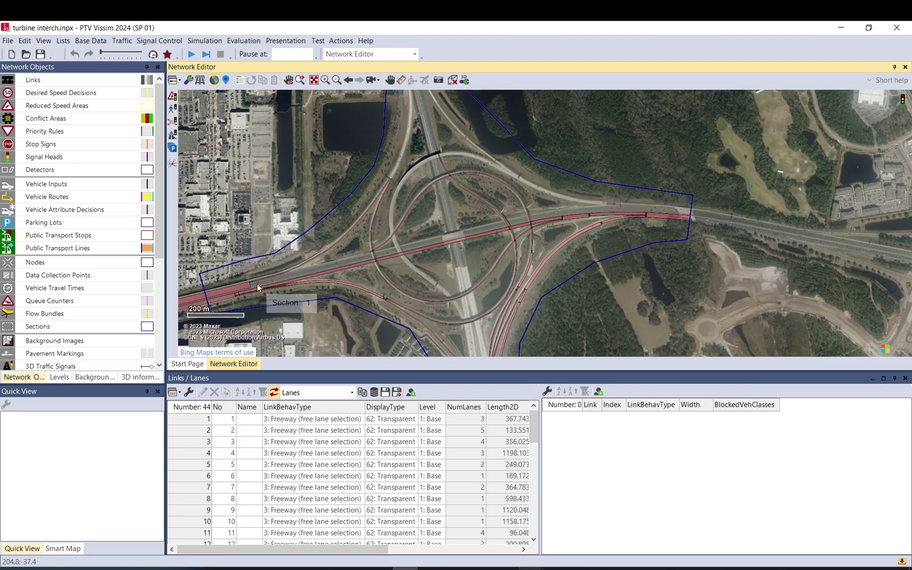
pyautogui.scroll(2, 243, 287)
pyautogui.scroll(2, 234, 290)
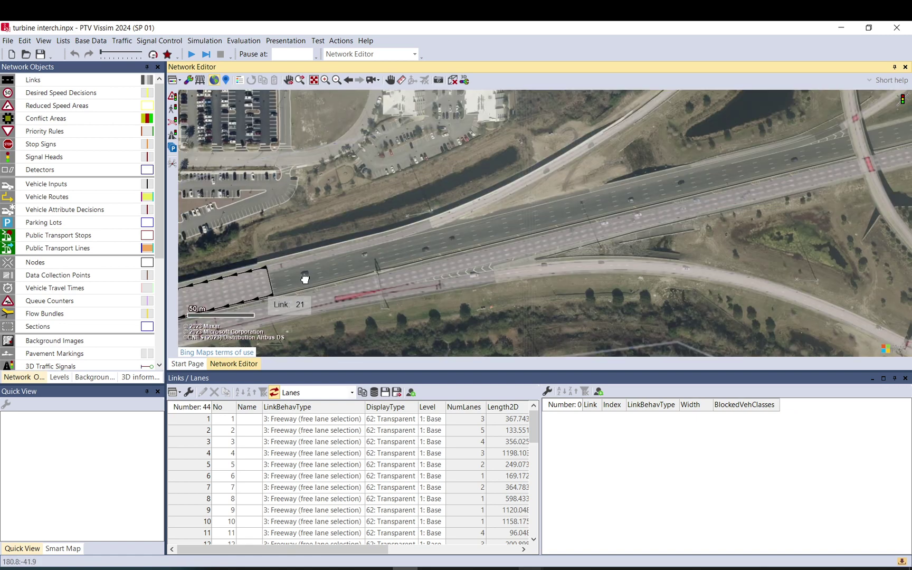
pyautogui.moveTo(324, 207); pyautogui.dragTo(548, 186)
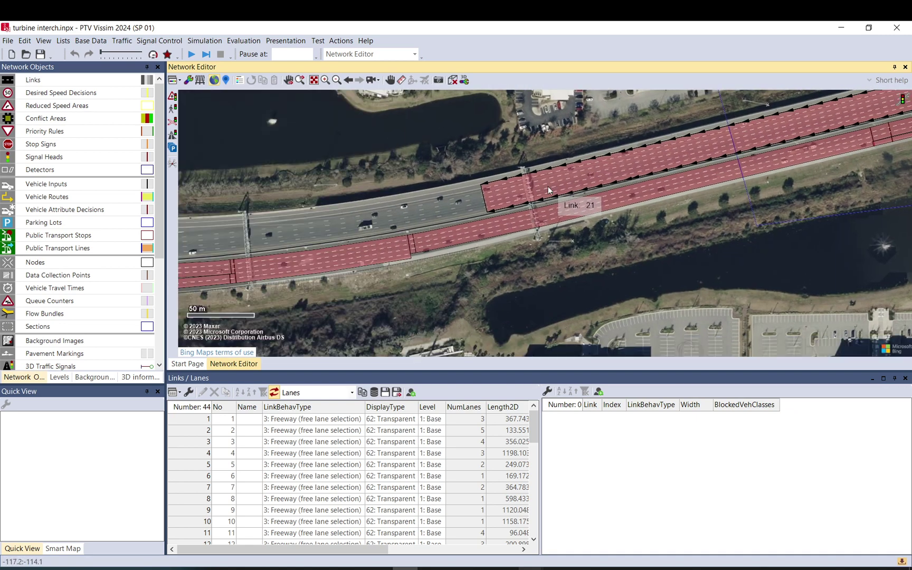
# Step: Examine the six-lane westbound link 21 and the unmodelled westbound freeway lanes on either side of it
pyautogui.moveTo(638, 175); pyautogui.dragTo(482, 228)
pyautogui.scroll(-1, 482, 229)
pyautogui.moveTo(743, 159); pyautogui.dragTo(379, 253)
pyautogui.moveTo(304, 271); pyautogui.dragTo(658, 192)
pyautogui.click(526, 230)
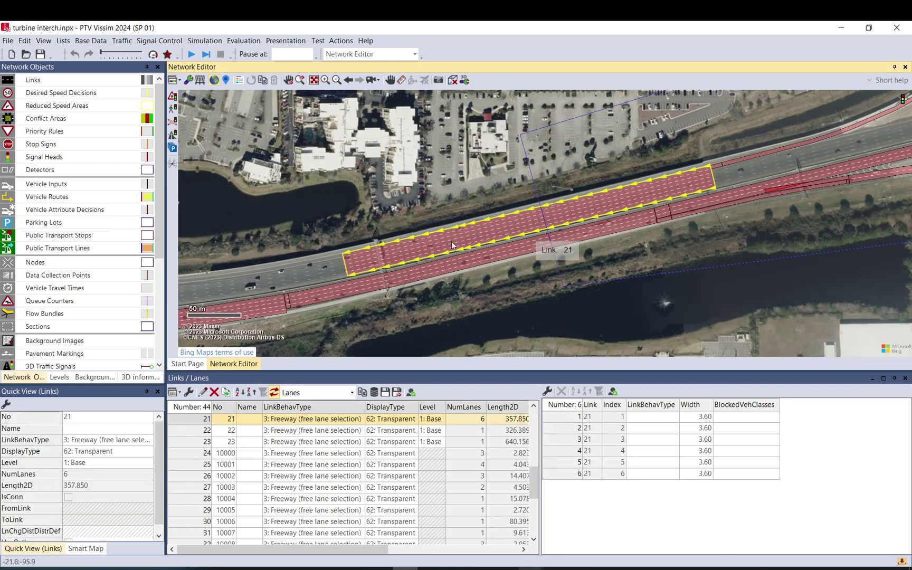
pyautogui.moveTo(357, 259); pyautogui.dragTo(570, 187)
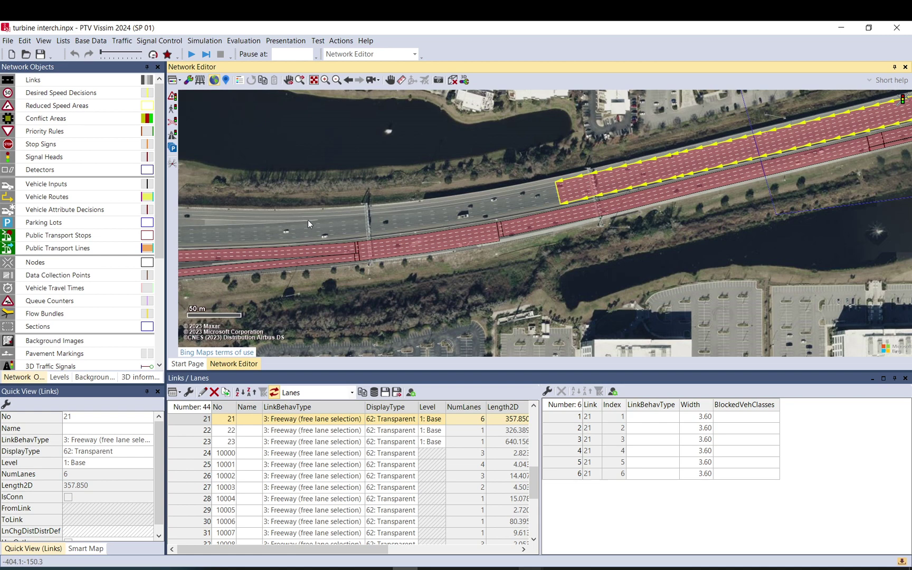
pyautogui.moveTo(310, 211); pyautogui.dragTo(753, 252)
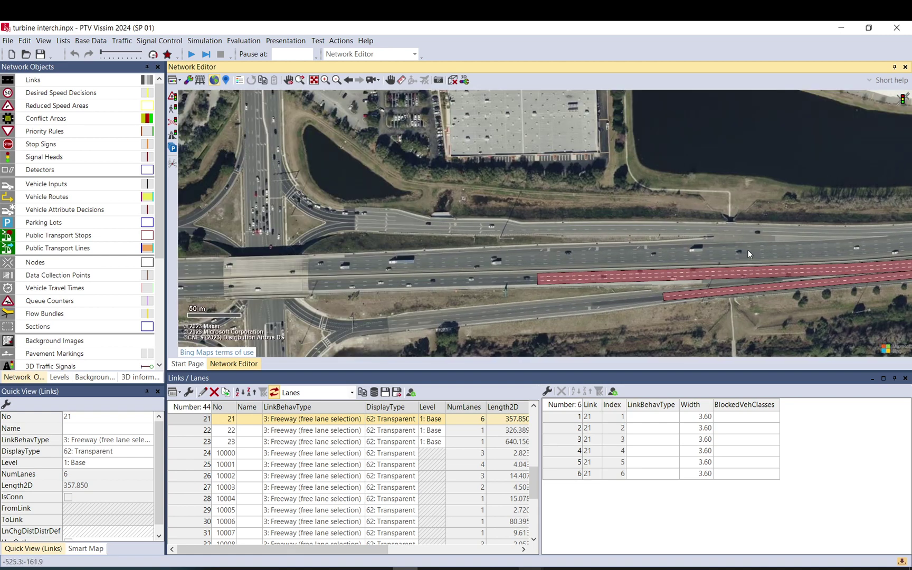
pyautogui.scroll(-2, 734, 247)
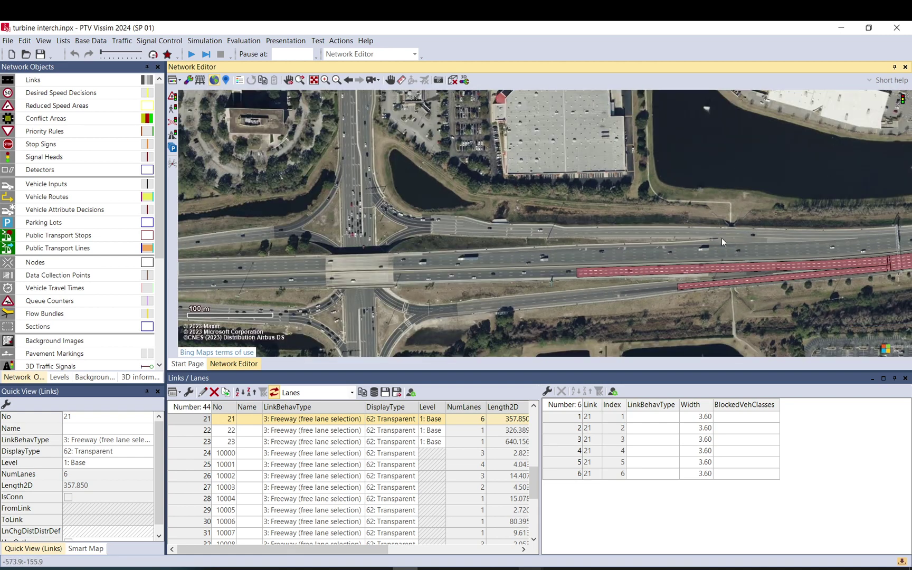
pyautogui.moveTo(722, 239); pyautogui.dragTo(633, 239)
pyautogui.moveTo(688, 233); pyautogui.dragTo(557, 252)
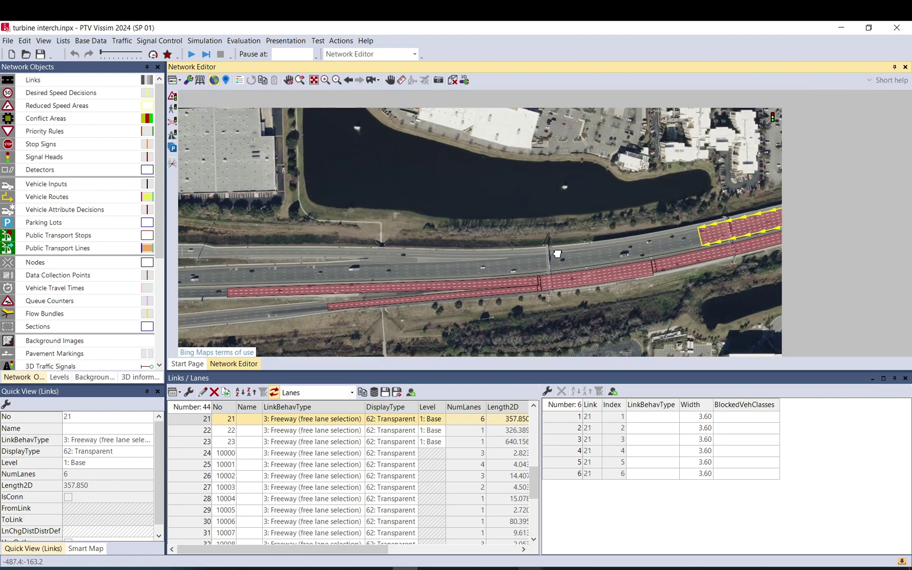
pyautogui.moveTo(698, 243); pyautogui.dragTo(432, 264)
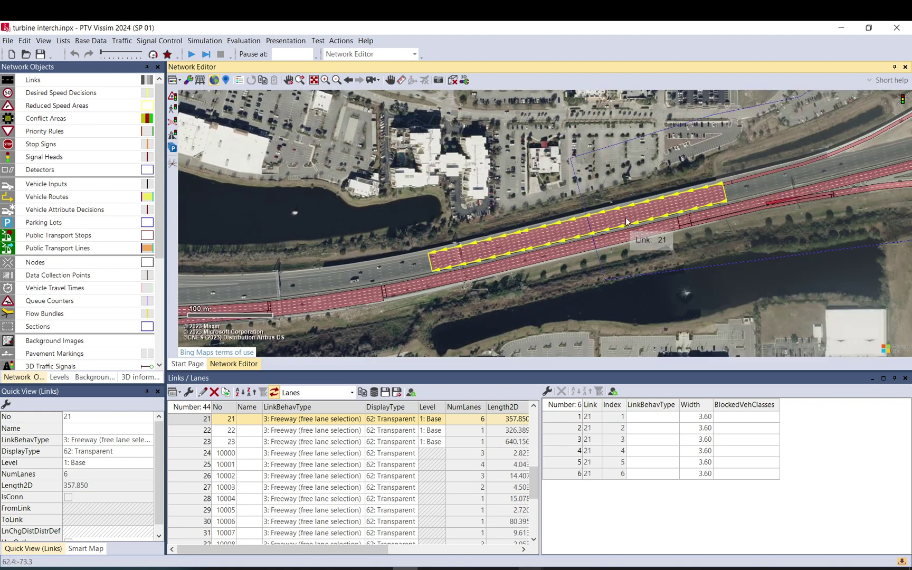
pyautogui.moveTo(789, 165); pyautogui.dragTo(519, 218)
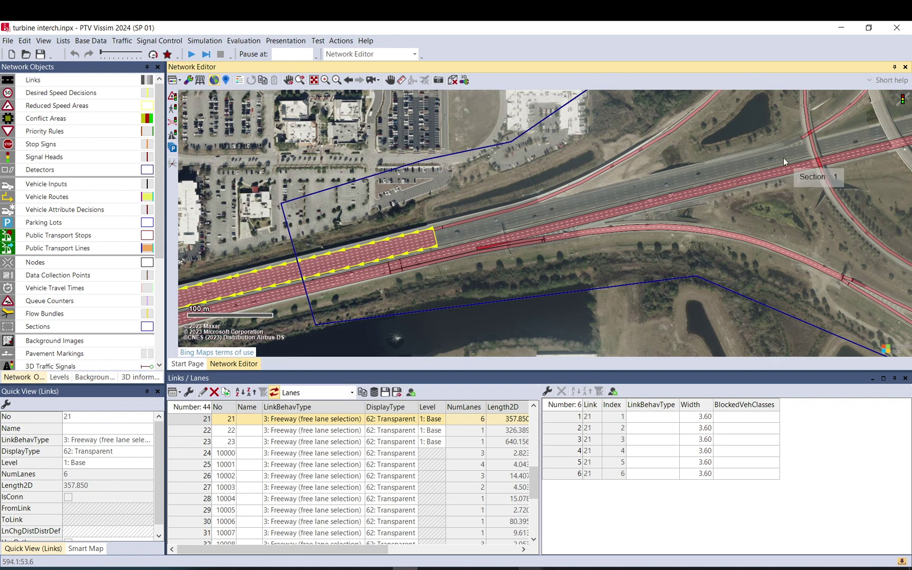
pyautogui.moveTo(316, 254); pyautogui.dragTo(597, 188)
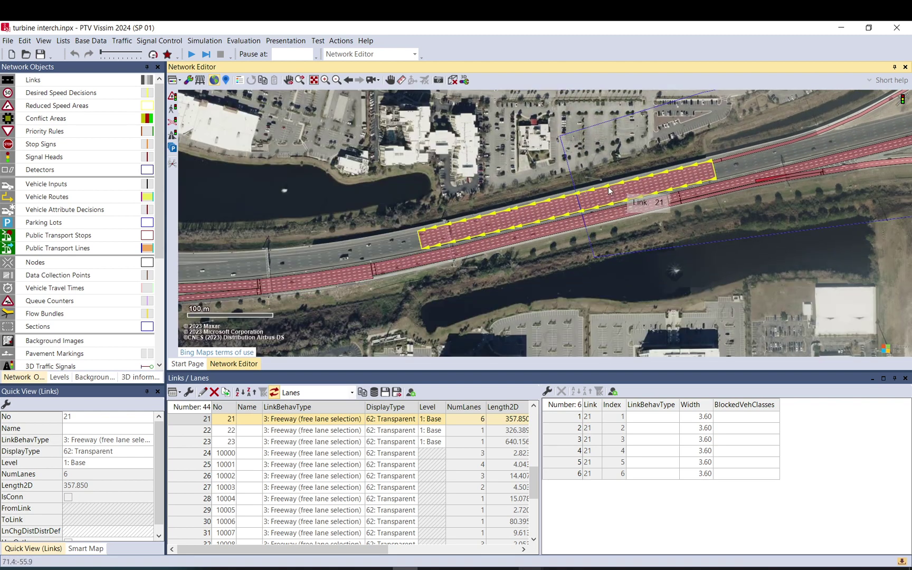
# Step: Inspect the west end of link 21 and the lane layout of the freeway downstream of it
pyautogui.scroll(2, 472, 228)
pyautogui.moveTo(427, 239); pyautogui.dragTo(651, 214)
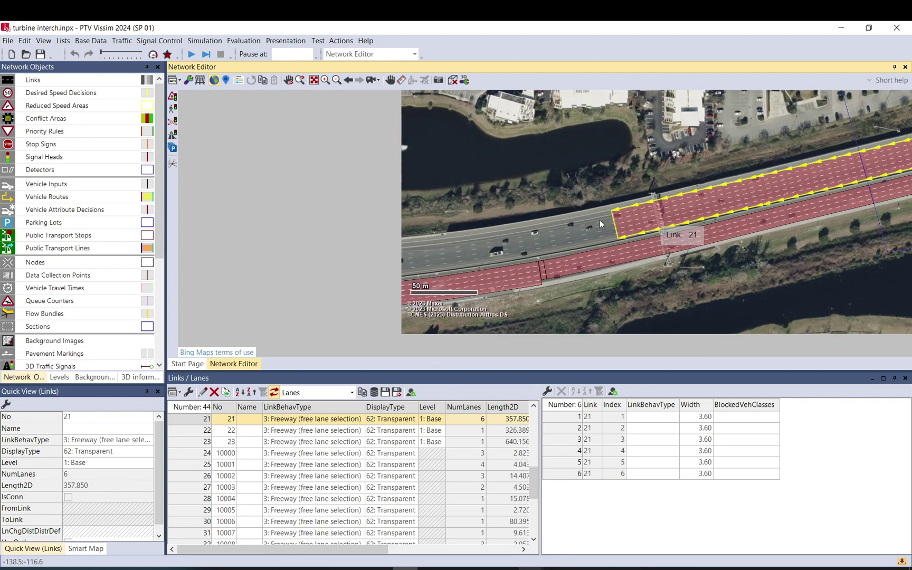
pyautogui.scroll(2, 335, 267)
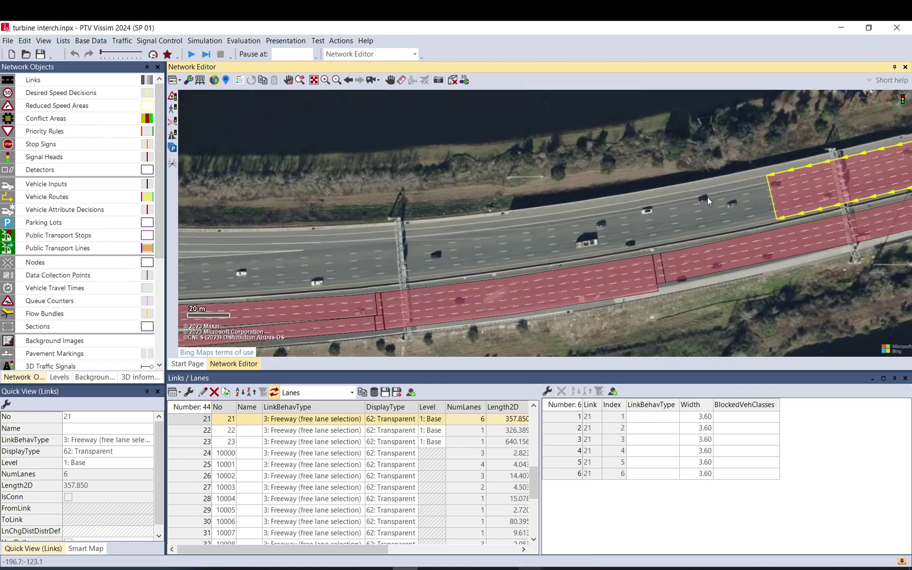
pyautogui.moveTo(276, 239); pyautogui.dragTo(603, 236)
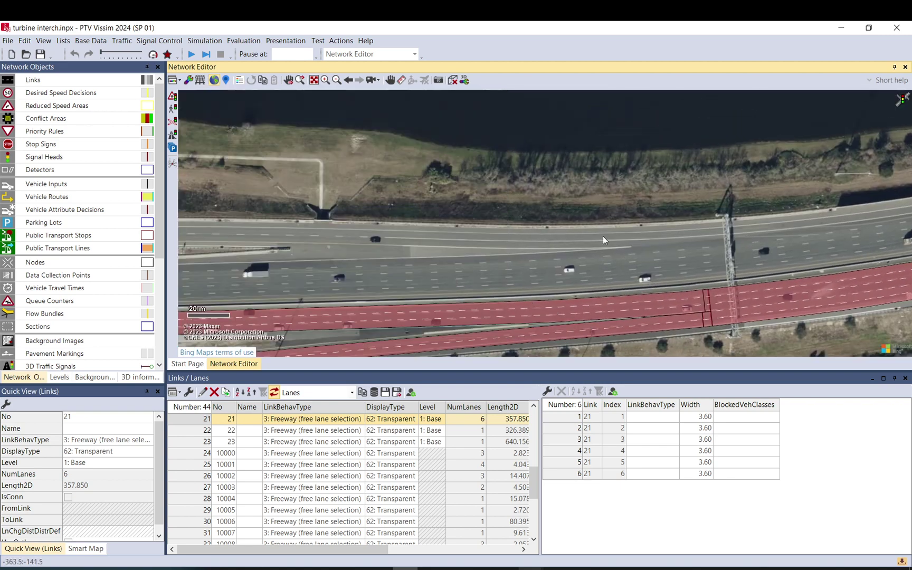
pyautogui.scroll(-1, 496, 244)
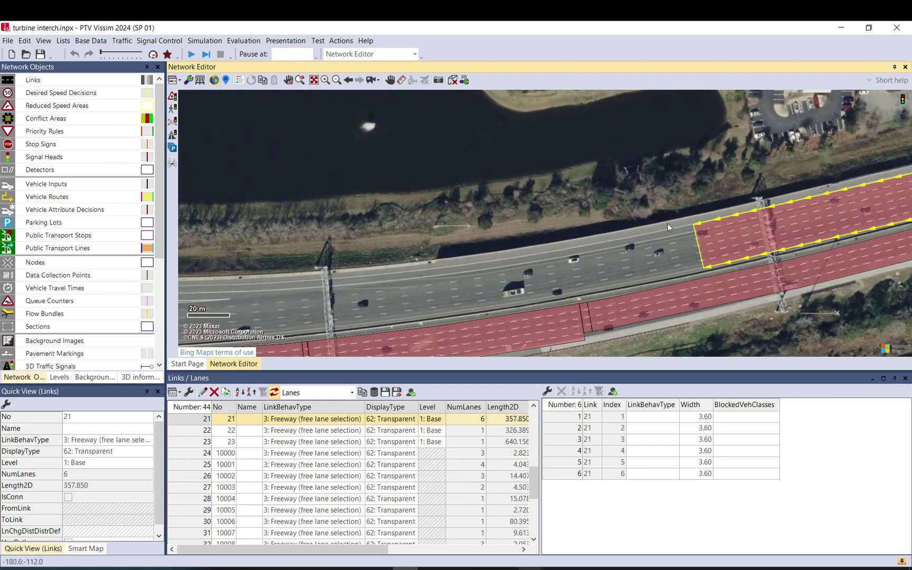
pyautogui.moveTo(676, 231); pyautogui.dragTo(470, 257)
pyautogui.moveTo(336, 296); pyautogui.dragTo(580, 243)
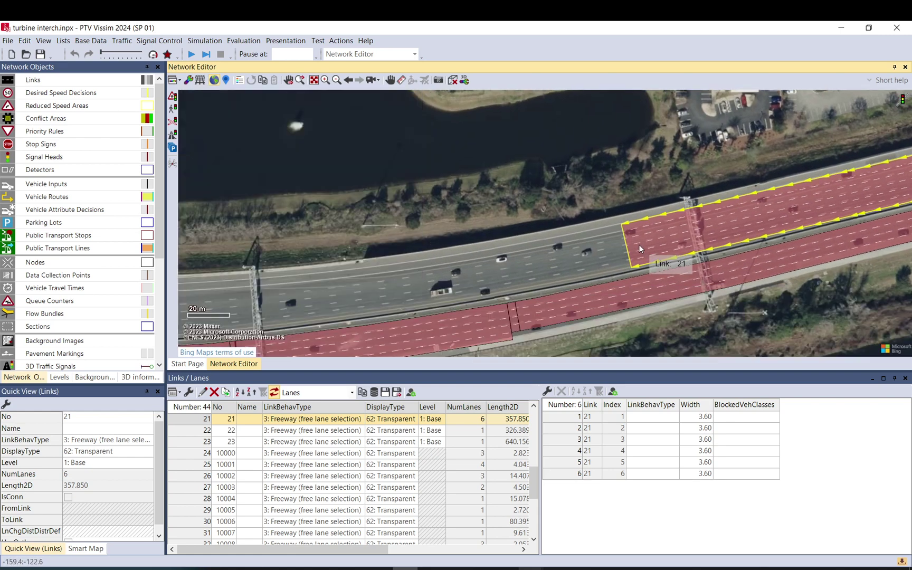
pyautogui.moveTo(620, 240); pyautogui.dragTo(390, 264)
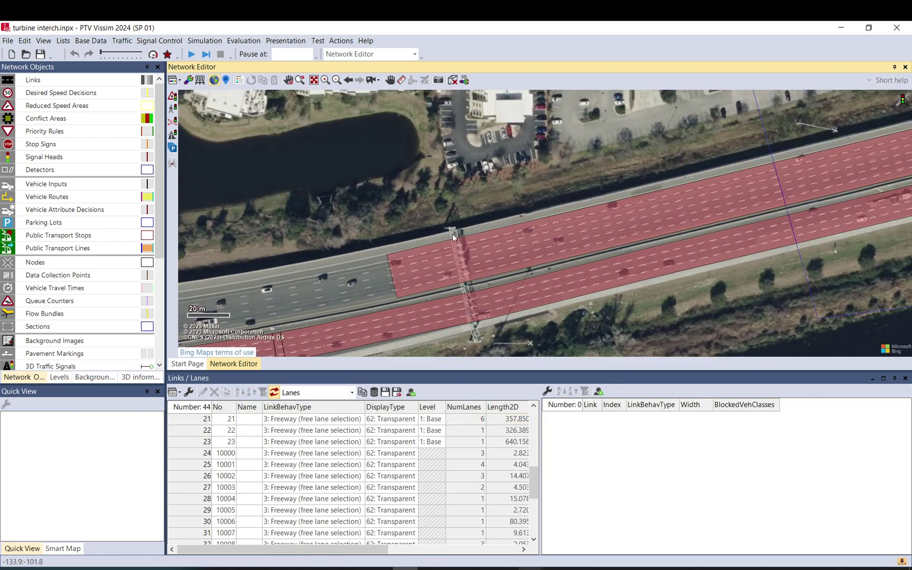
pyautogui.scroll(-3, 453, 234)
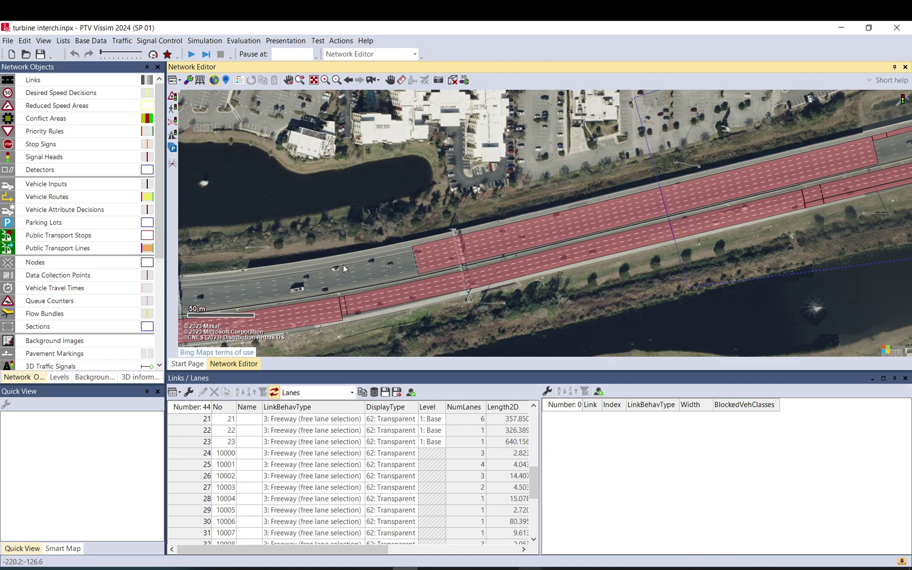
pyautogui.moveTo(344, 269); pyautogui.dragTo(483, 255)
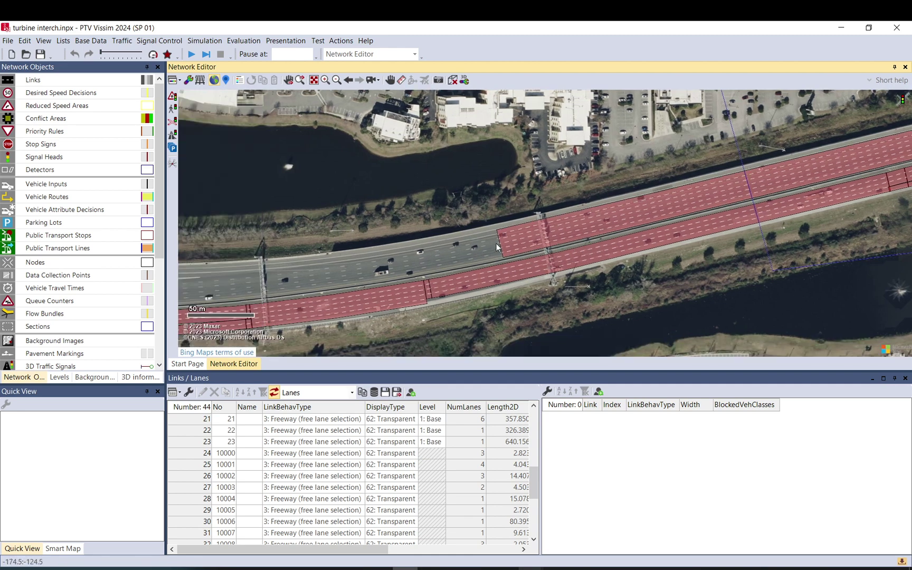
# Step: Inspect the east end of link 21, where the single-lane ramp joins and the mainline freeway lanes are still unmodelled
pyautogui.click(520, 251)
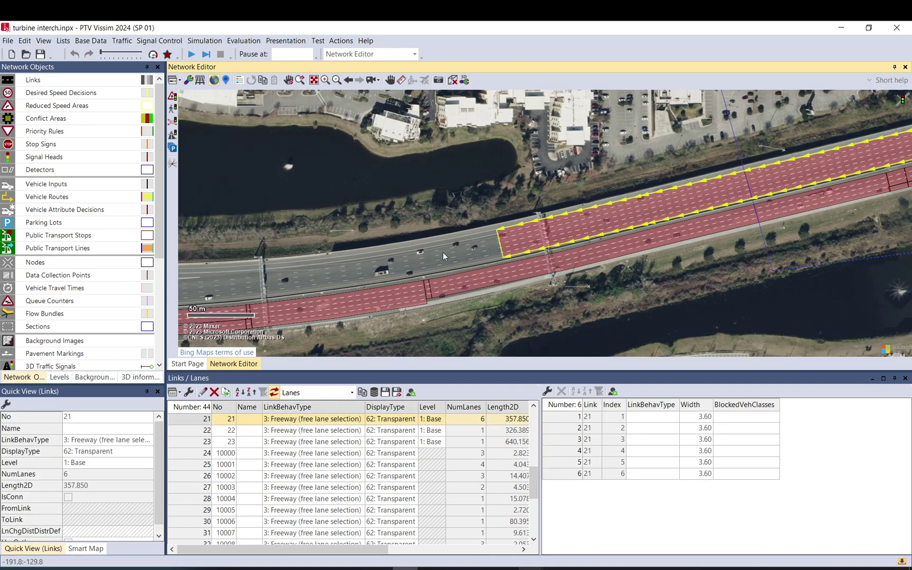
pyautogui.moveTo(620, 185); pyautogui.dragTo(313, 290)
pyautogui.moveTo(793, 158); pyautogui.dragTo(465, 246)
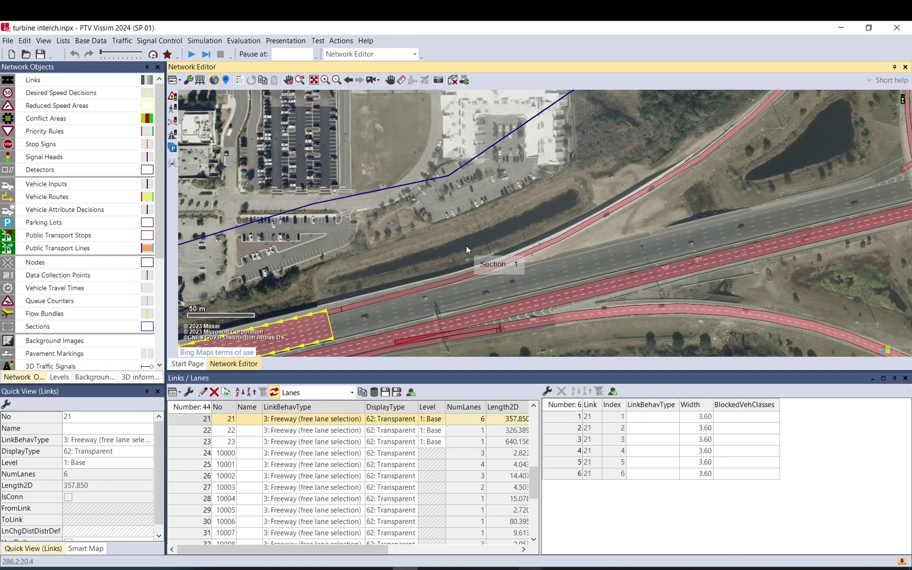
pyautogui.scroll(4, 371, 309)
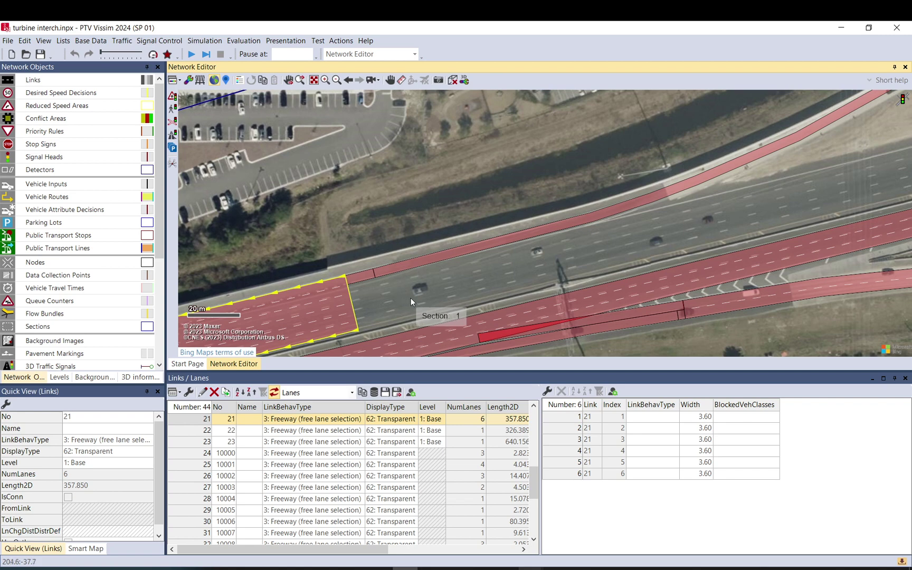
pyautogui.click(384, 298)
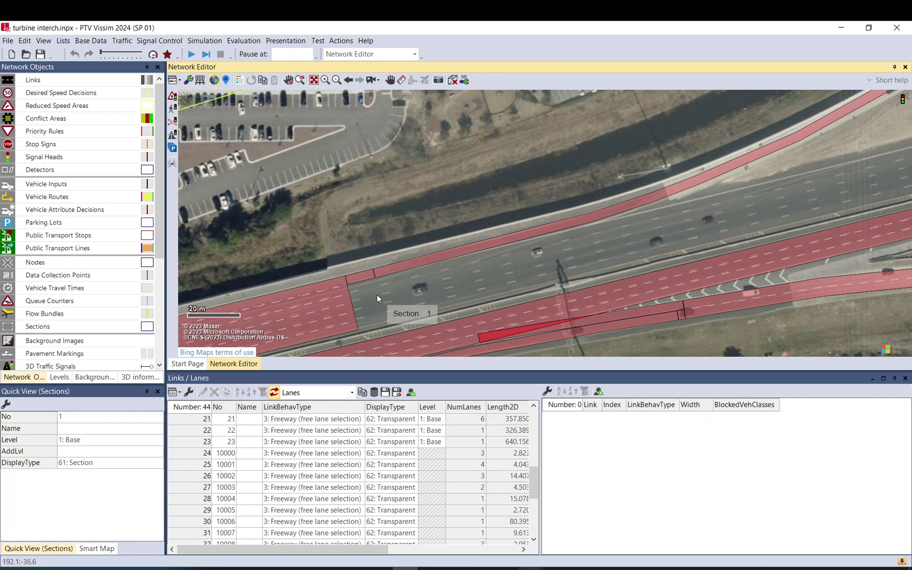
pyautogui.moveTo(373, 283); pyautogui.dragTo(612, 200)
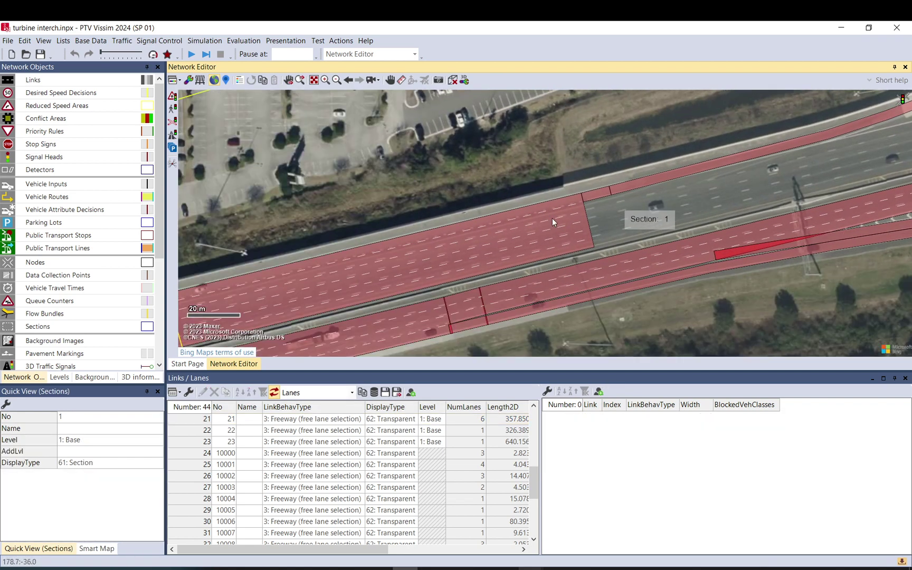
pyautogui.moveTo(451, 244); pyautogui.dragTo(726, 193)
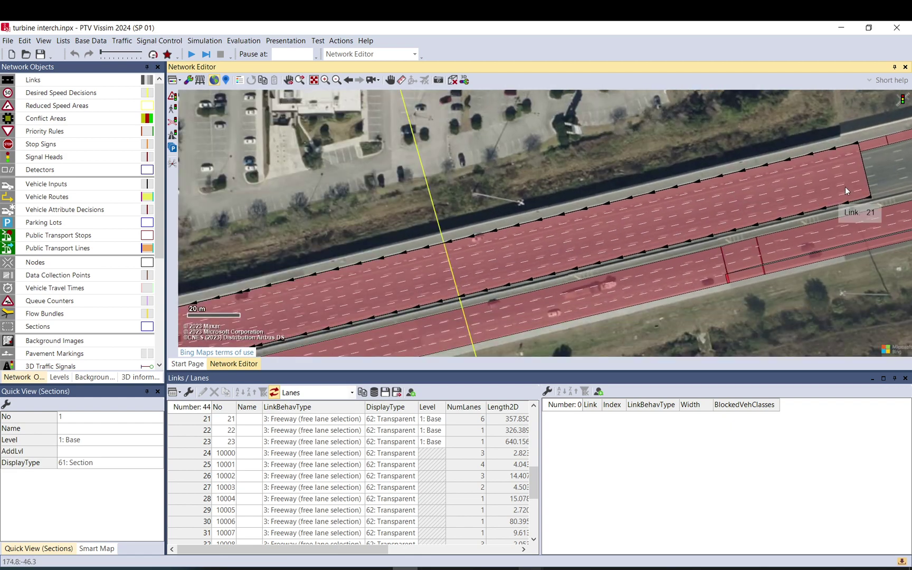
# Step: Duplicate the six-lane link 21 and place the copy east of it on the unmodelled westbound mainline lanes
pyautogui.moveTo(846, 192); pyautogui.dragTo(299, 264)
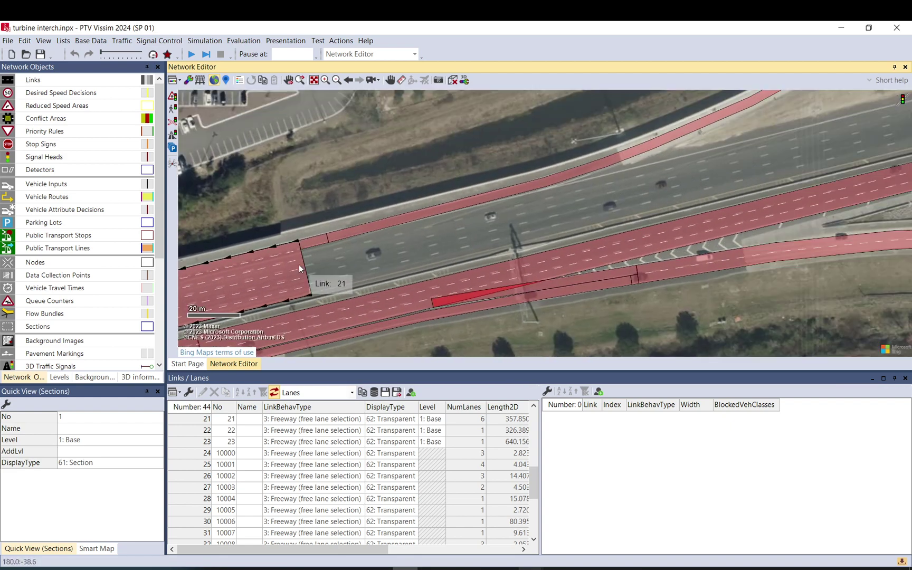
pyautogui.click(299, 264)
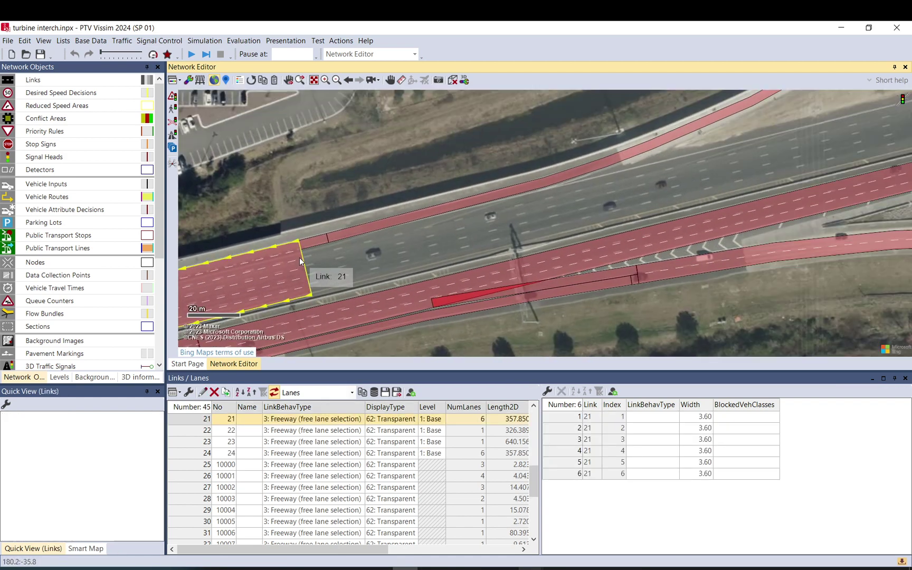
pyautogui.click(362, 270)
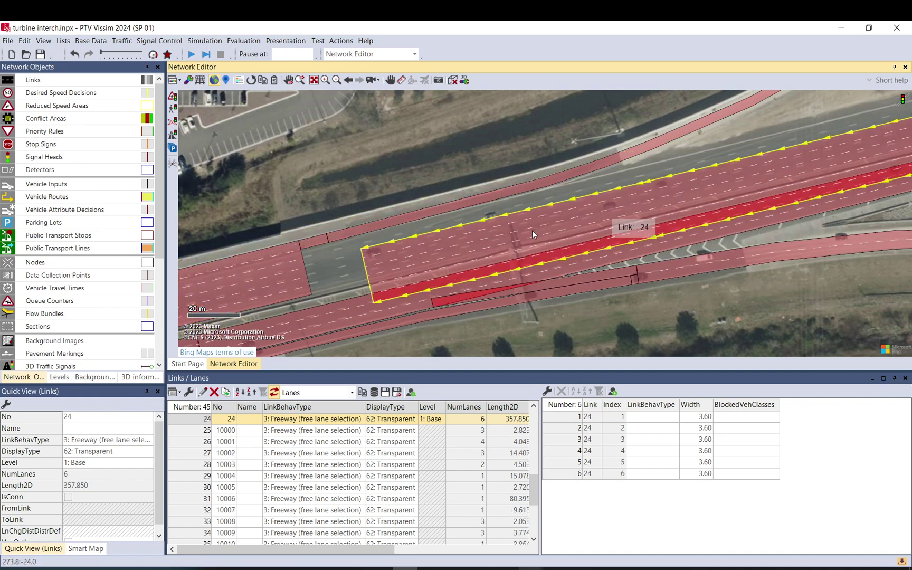
pyautogui.moveTo(532, 230); pyautogui.dragTo(627, 193)
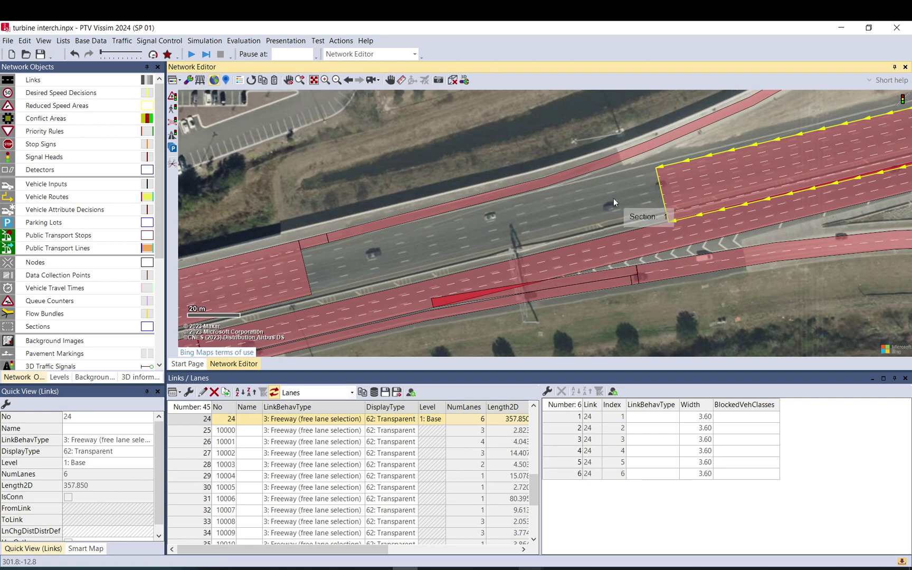
# Step: Reduce the duplicated link 24 to five lanes and shift it west so its downstream end meets link 21
pyautogui.doubleClick(681, 183)
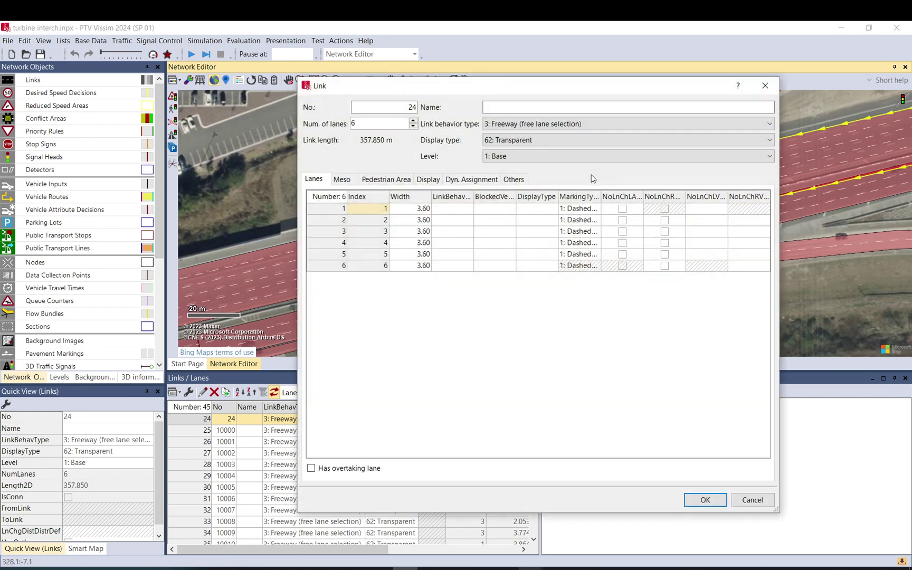
pyautogui.click(414, 127)
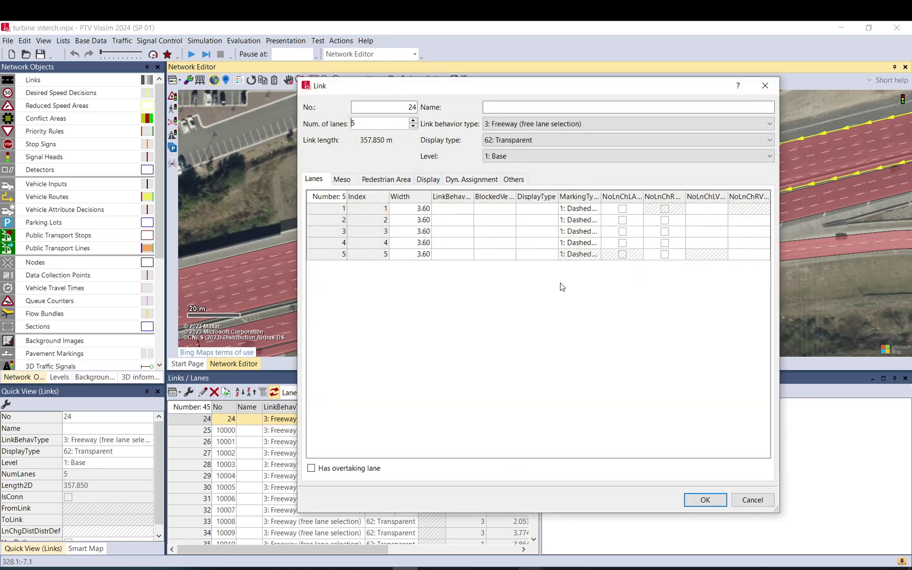
pyautogui.click(706, 500)
pyautogui.moveTo(753, 204); pyautogui.dragTo(394, 261)
# Step: Add a connector from lanes 1 to 5 of link 24 to lanes 2 to 6 of link 21
pyautogui.click(33, 80)
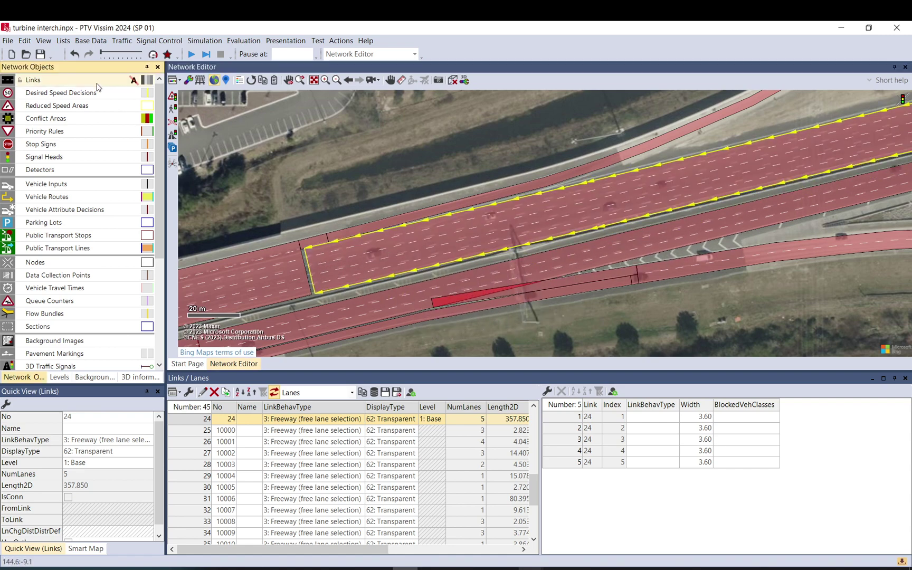
pyautogui.moveTo(309, 275)
pyautogui.mouseDown()
pyautogui.moveTo(333, 268)
pyautogui.moveTo(306, 270)
pyautogui.mouseUp()
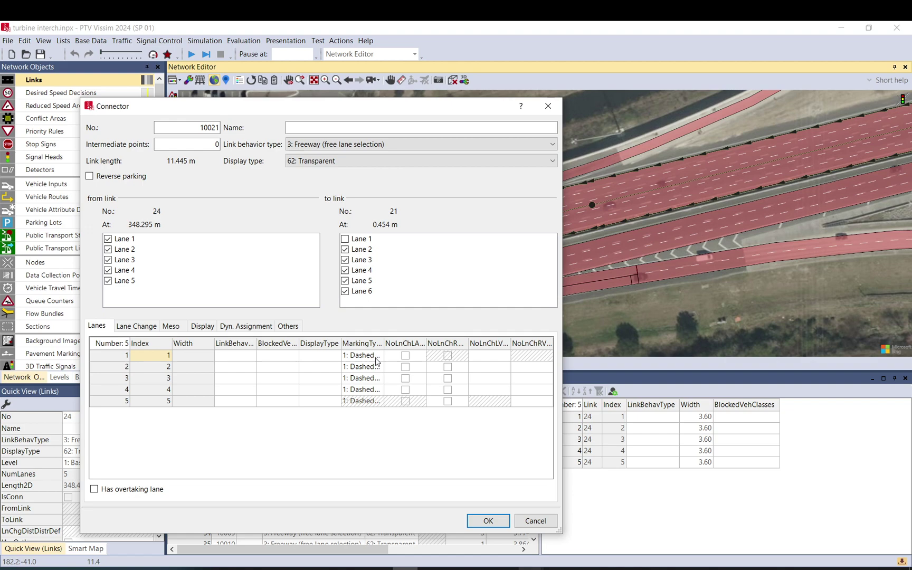
pyautogui.click(494, 526)
pyautogui.click(471, 267)
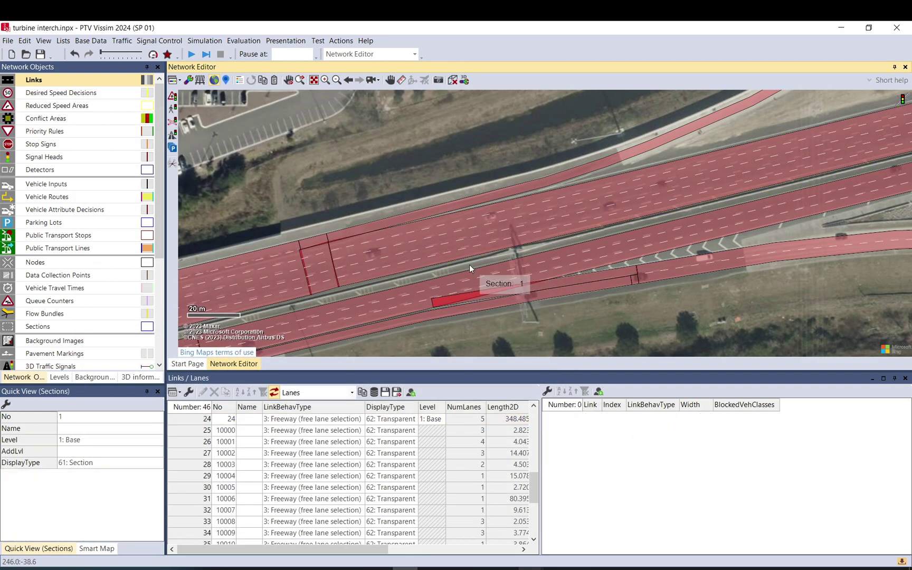
pyautogui.click(318, 259)
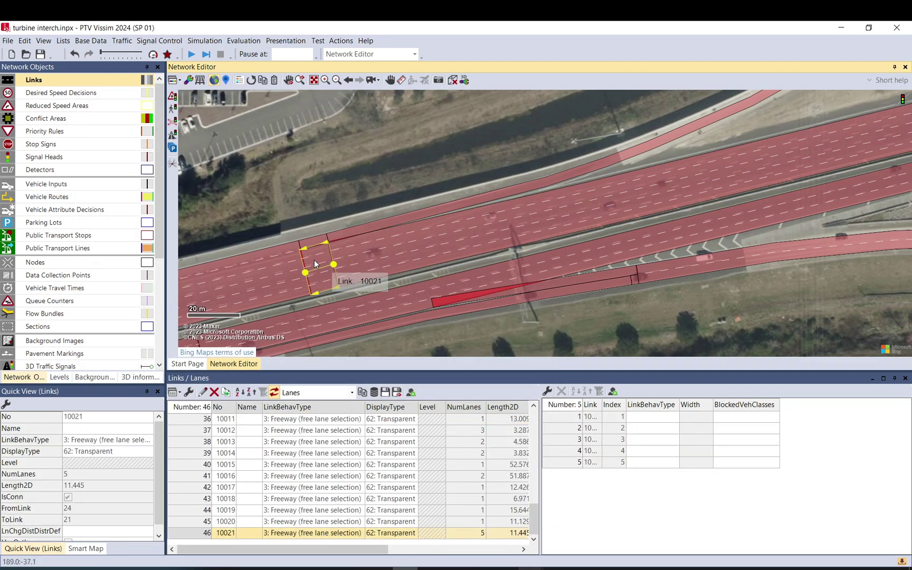
# Step: Adjust the upstream end point of link 24 to line up with the westbound lanes, giving a length of about 350 m
pyautogui.moveTo(631, 211); pyautogui.dragTo(494, 247)
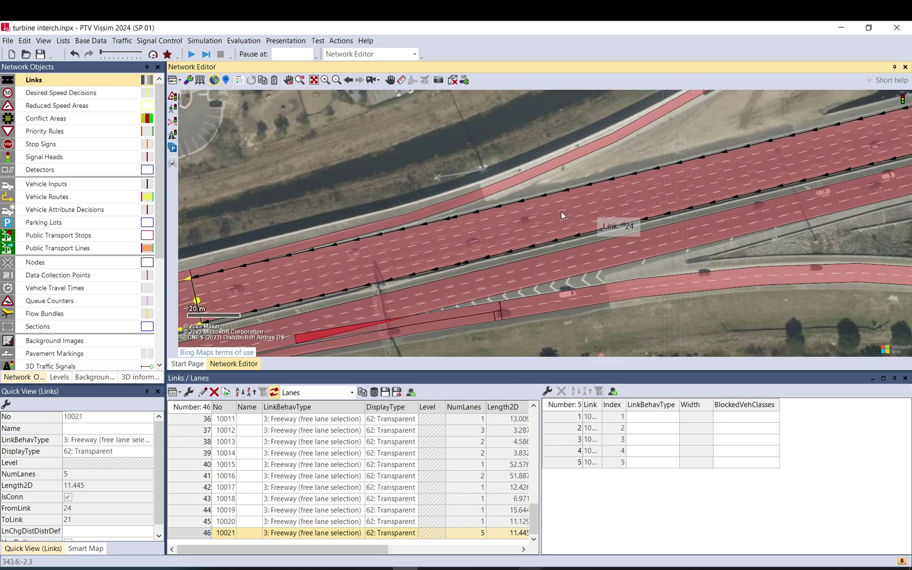
pyautogui.moveTo(201, 289); pyautogui.dragTo(412, 288)
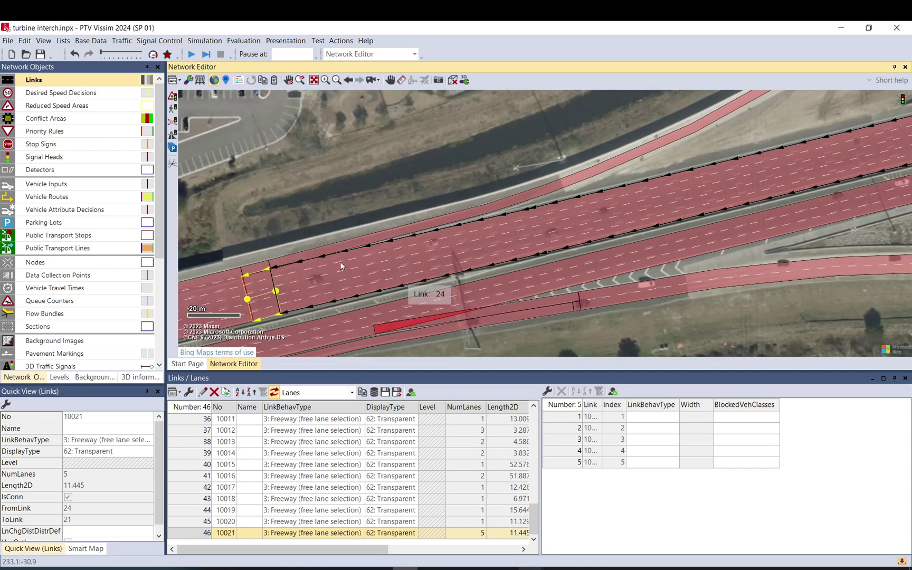
pyautogui.moveTo(571, 256); pyautogui.dragTo(439, 251)
pyautogui.click(458, 244)
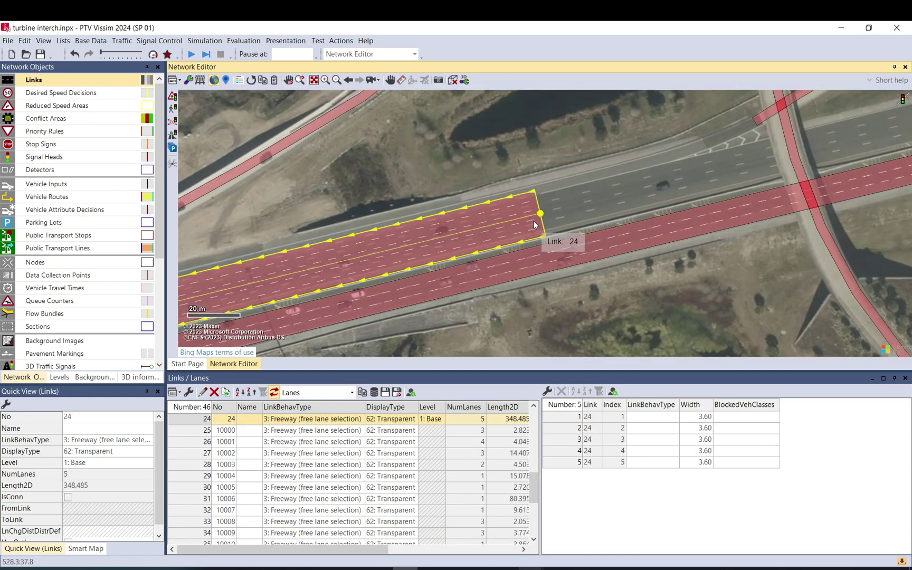
pyautogui.moveTo(541, 216); pyautogui.dragTo(544, 218)
pyautogui.click(553, 210)
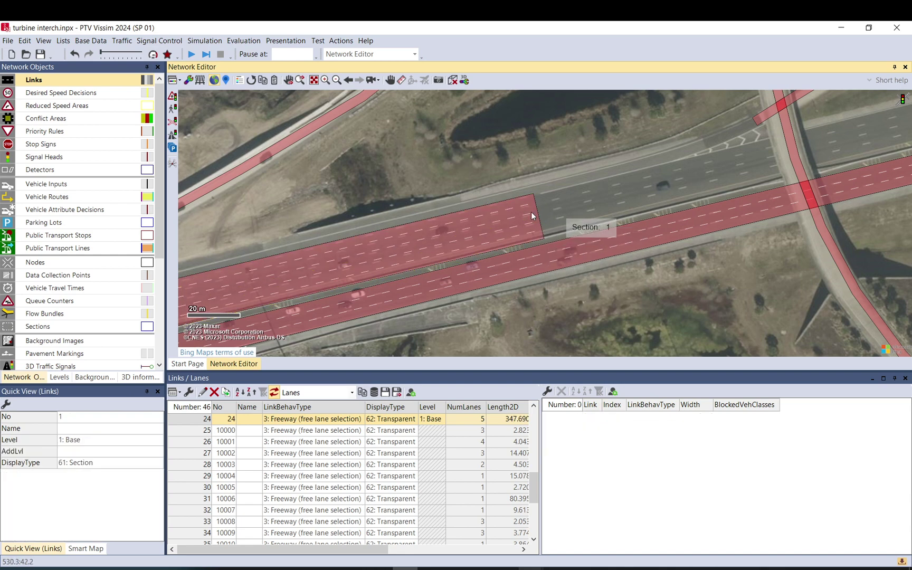
pyautogui.click(532, 216)
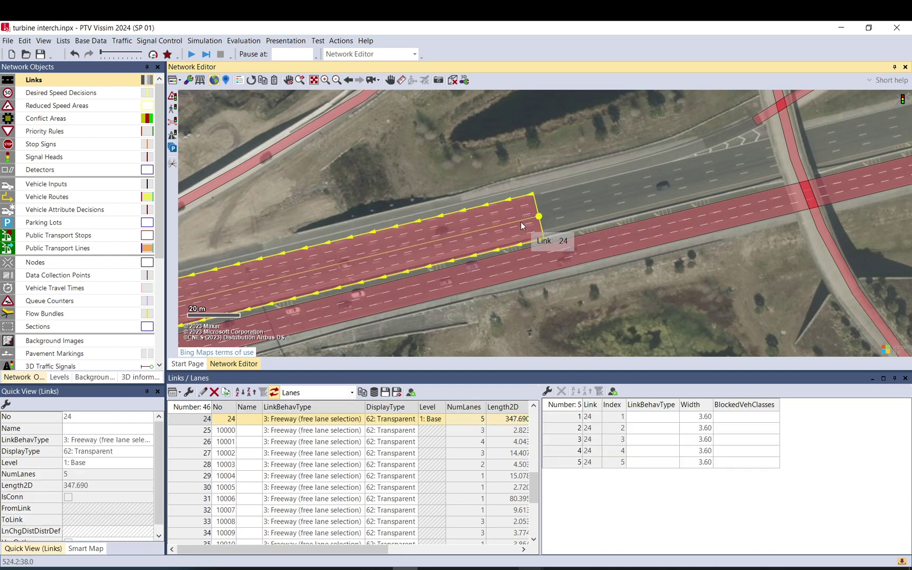
pyautogui.moveTo(539, 216)
pyautogui.mouseDown()
pyautogui.moveTo(547, 211)
pyautogui.moveTo(497, 228)
pyautogui.moveTo(546, 210)
pyautogui.mouseUp()
# Step: Split link 24 just before its east end and stretch the short upstream piece east to about 36 m
pyautogui.rightClick(542, 212)
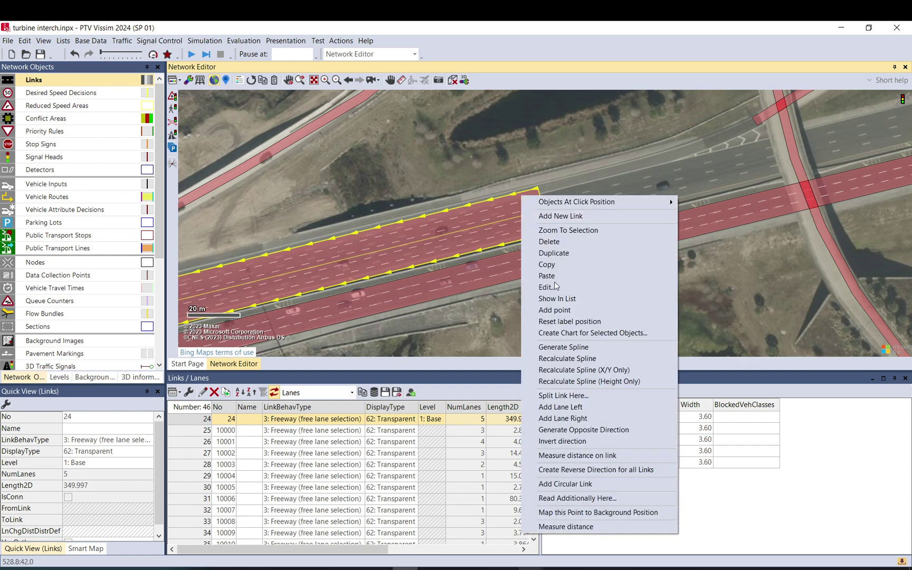
pyautogui.click(551, 396)
pyautogui.click(132, 313)
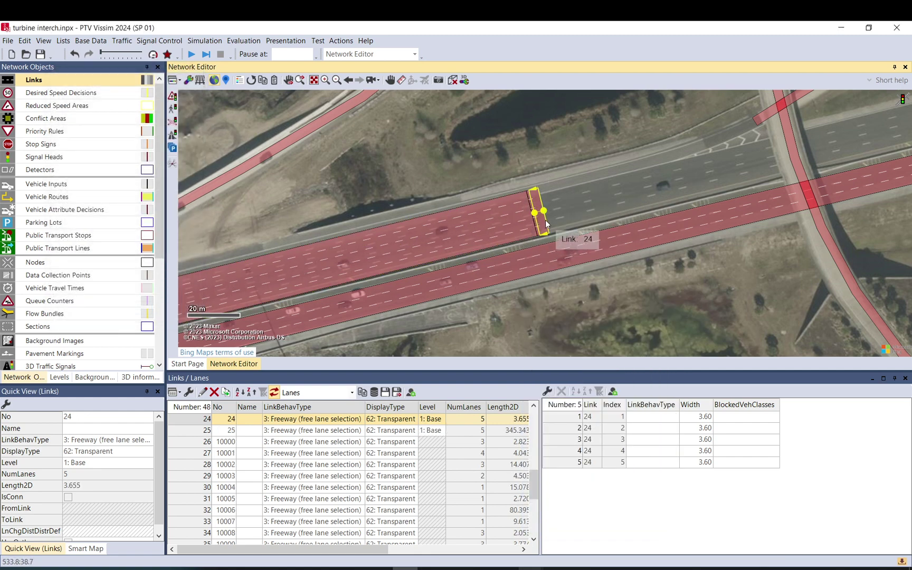
pyautogui.moveTo(555, 211); pyautogui.dragTo(626, 190)
# Step: Set the stretched upstream piece, link 24, to four lanes and add a connector from it to the five-lane link 25
pyautogui.doubleClick(590, 199)
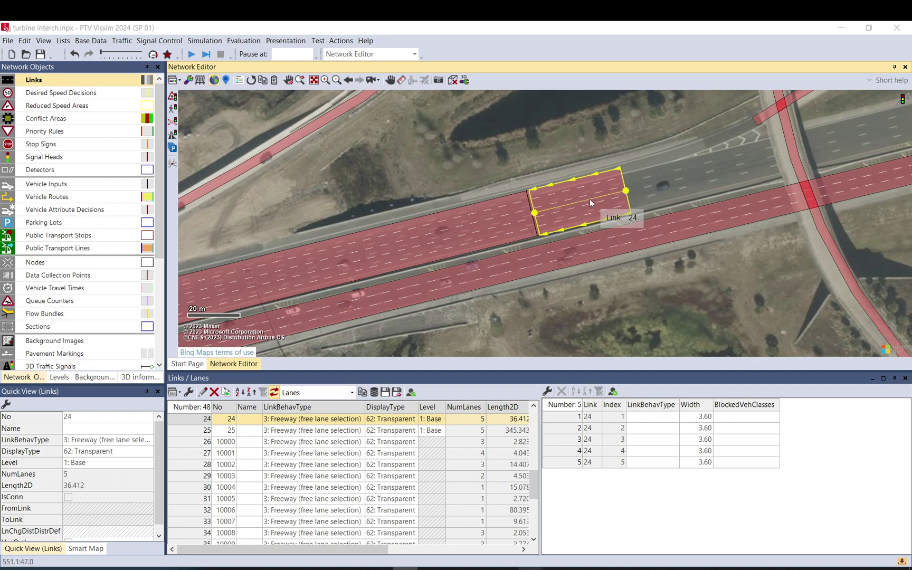
pyautogui.click(412, 127)
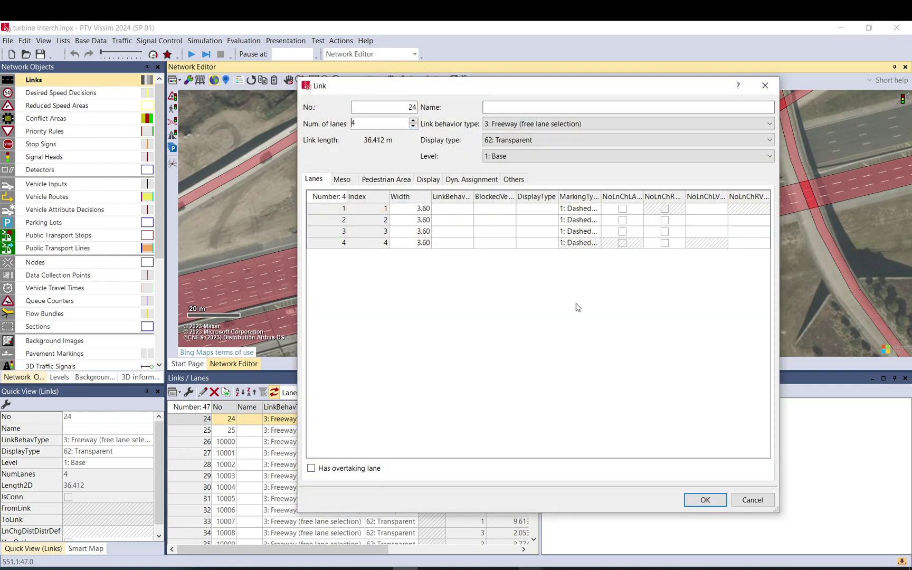
pyautogui.click(706, 500)
pyautogui.moveTo(596, 204); pyautogui.dragTo(533, 226)
pyautogui.click(488, 521)
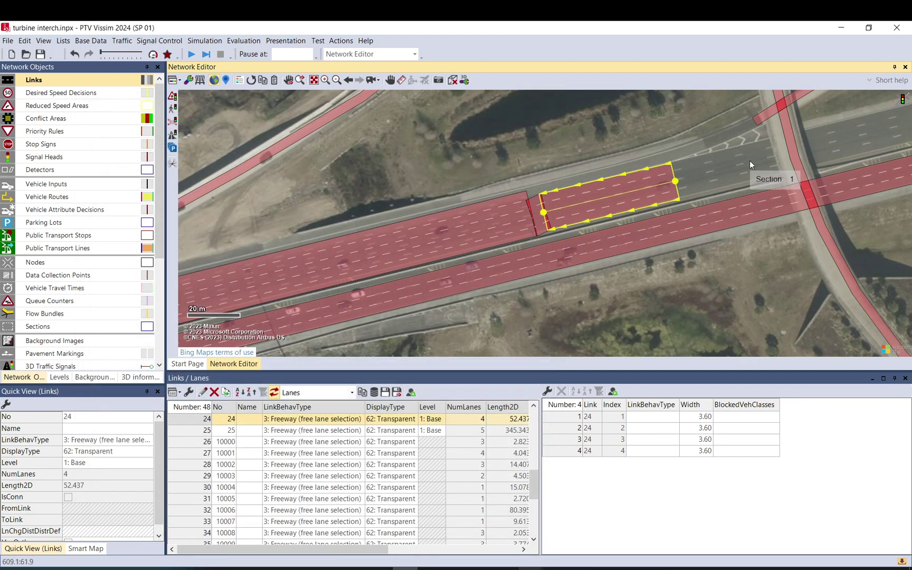
# Step: Extend the four-lane link 24 east along the westbound mainline to about 972 m, ending near the next ramp gore
pyautogui.moveTo(750, 160); pyautogui.dragTo(349, 250)
pyautogui.moveTo(239, 273); pyautogui.dragTo(247, 281)
pyautogui.moveTo(311, 260); pyautogui.dragTo(826, 132)
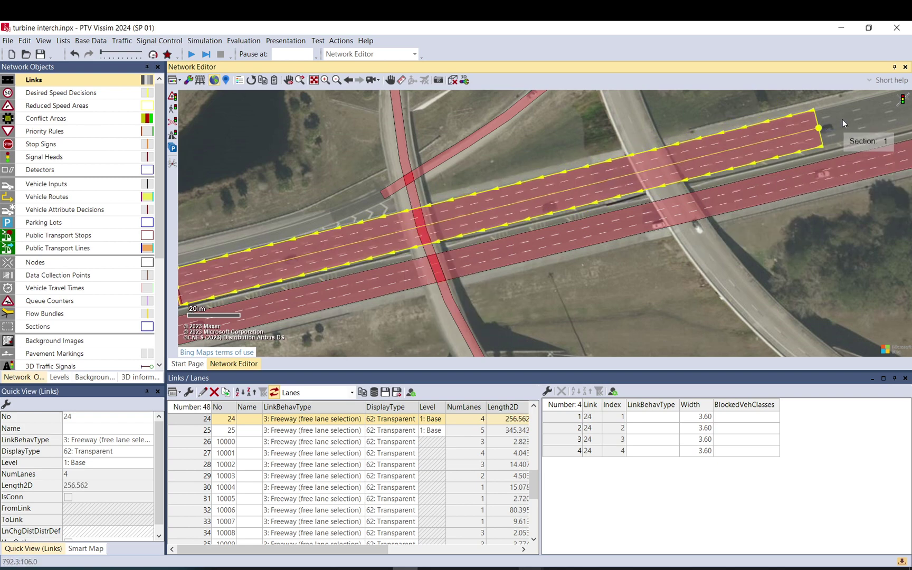
pyautogui.scroll(-2, 230, 254)
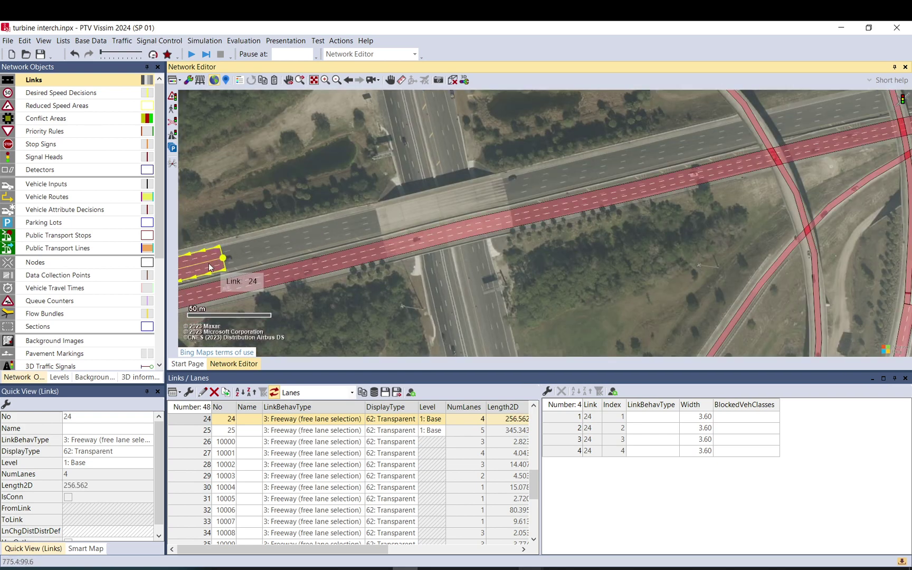
pyautogui.moveTo(222, 258); pyautogui.dragTo(877, 103)
pyautogui.click(632, 114)
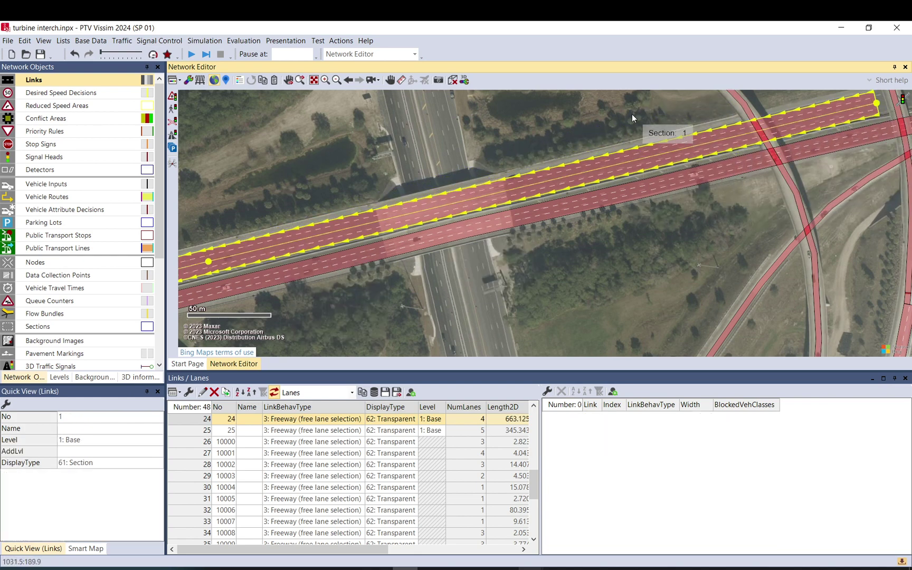
pyautogui.moveTo(632, 115); pyautogui.dragTo(270, 328)
pyautogui.click(282, 312)
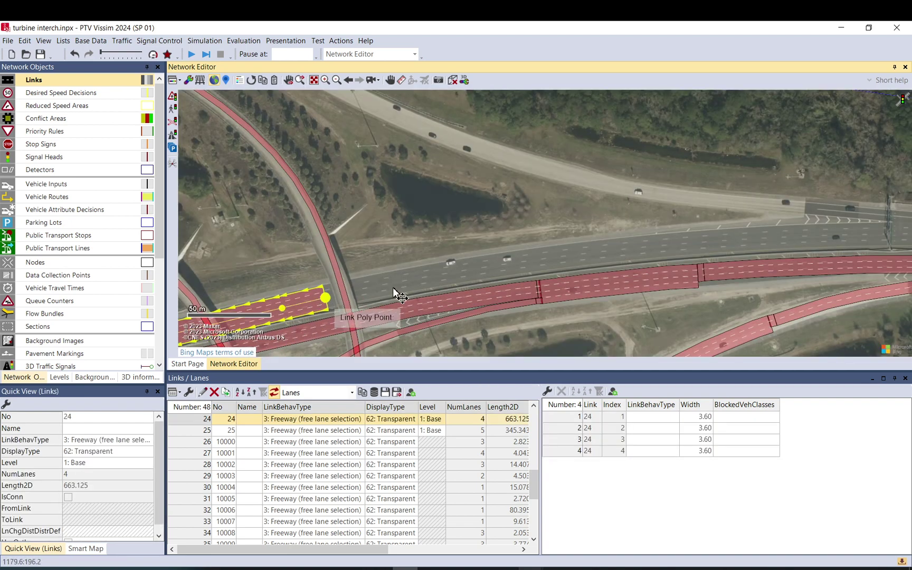
pyautogui.moveTo(326, 297); pyautogui.dragTo(832, 239)
# Step: Add intermediate points to the eastern stretch of link 24 so it follows the curve of the westbound lanes
pyautogui.moveTo(371, 296); pyautogui.dragTo(393, 286)
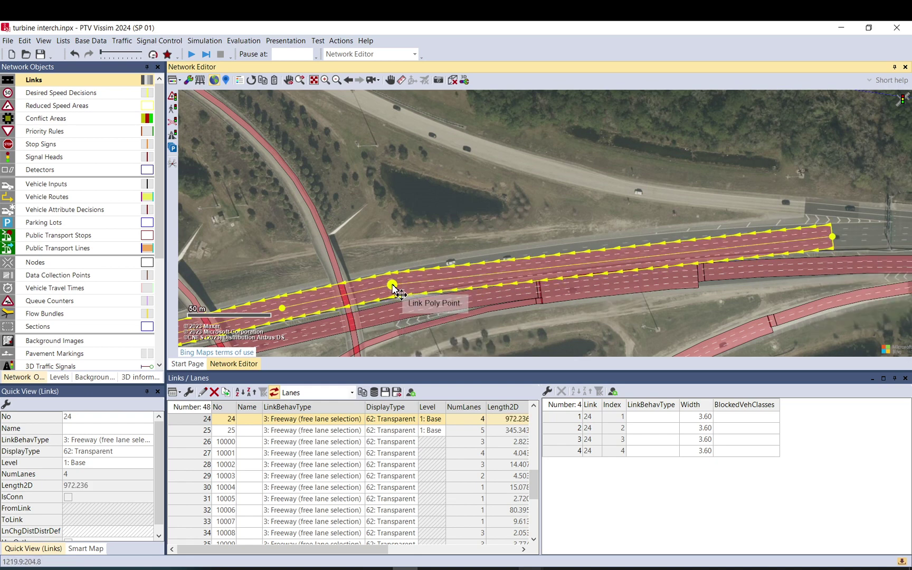
pyautogui.moveTo(535, 269); pyautogui.dragTo(539, 260)
pyautogui.moveTo(652, 252); pyautogui.dragTo(671, 246)
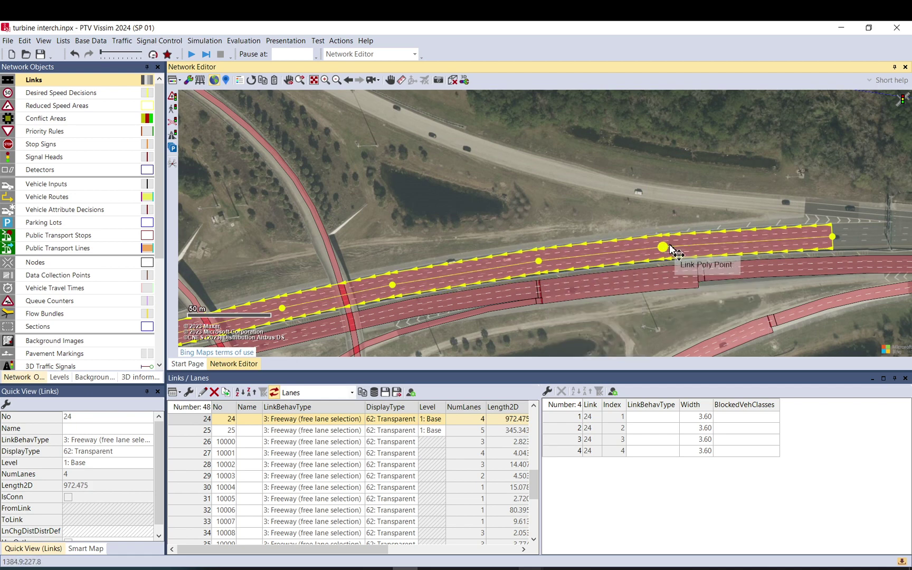
pyautogui.moveTo(738, 242); pyautogui.dragTo(749, 239)
pyautogui.click(790, 217)
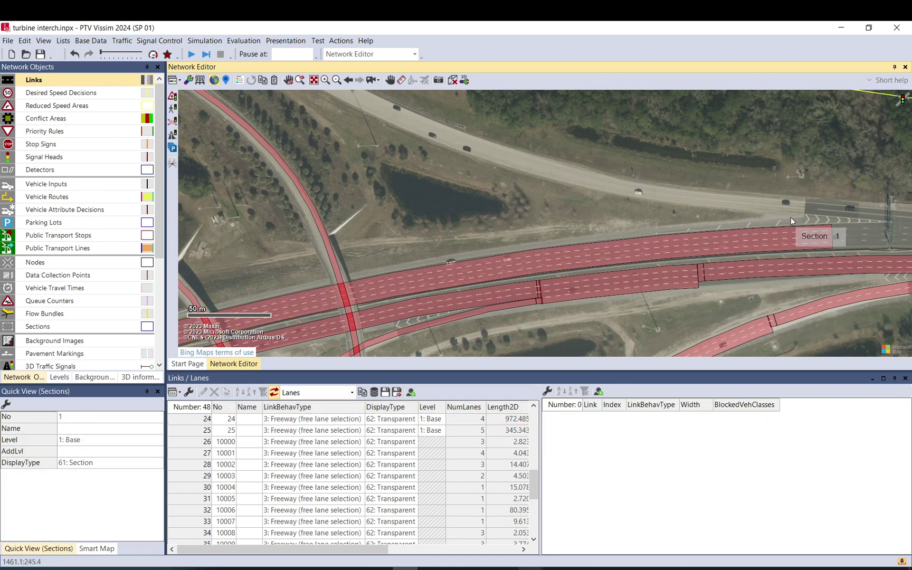
# Step: Extend the downstream end of single-lane ramp link 20 west to the start of the five-lane link 25, about 983 m in total
pyautogui.moveTo(791, 216); pyautogui.dragTo(880, 190)
pyautogui.moveTo(323, 268); pyautogui.dragTo(676, 222)
pyautogui.moveTo(406, 311); pyautogui.dragTo(611, 237)
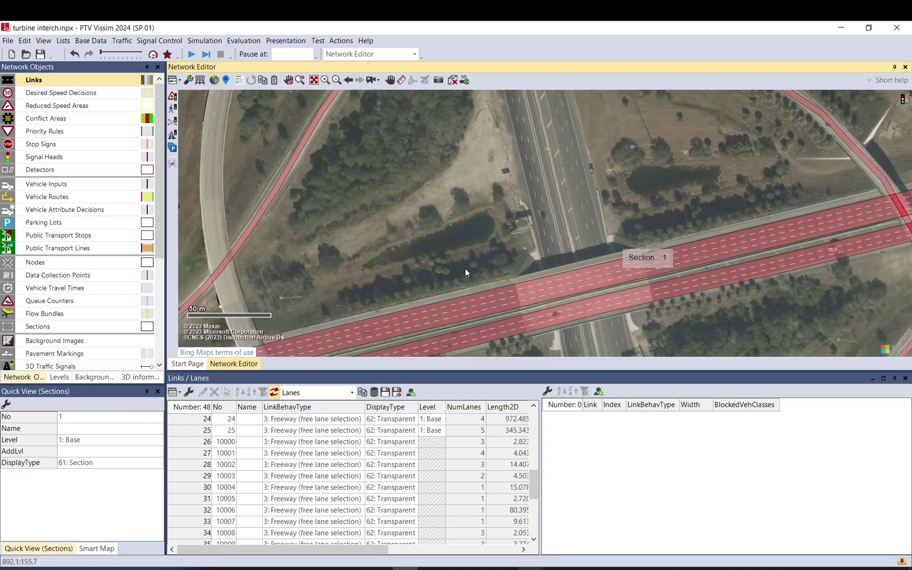
pyautogui.moveTo(336, 290); pyautogui.dragTo(562, 248)
pyautogui.moveTo(344, 306); pyautogui.dragTo(393, 217)
pyautogui.moveTo(273, 277); pyautogui.dragTo(417, 262)
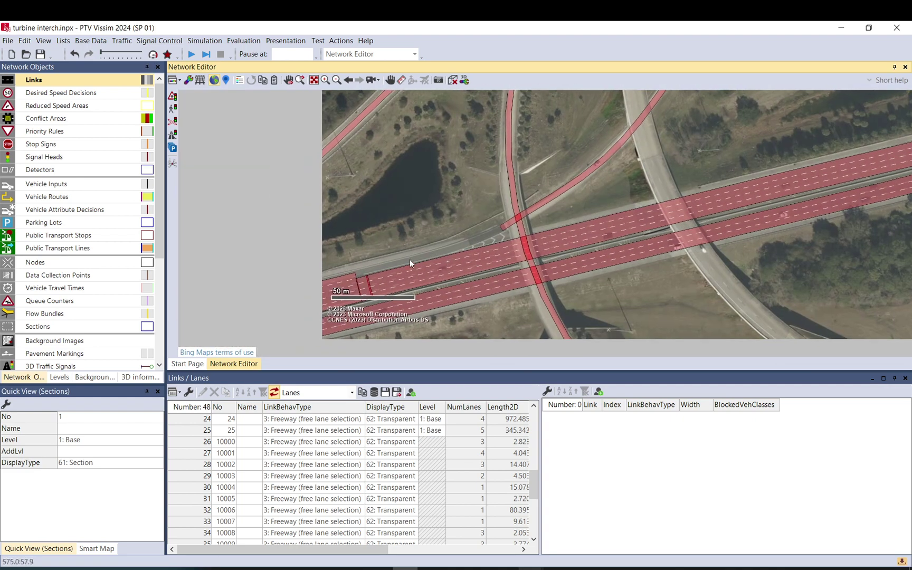
pyautogui.scroll(3, 353, 259)
pyautogui.click(653, 197)
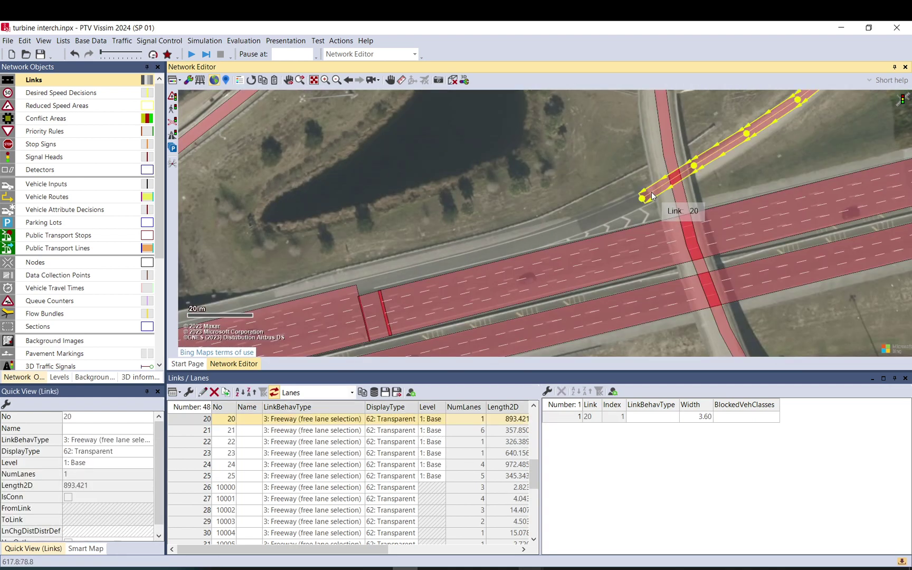
pyautogui.moveTo(645, 200); pyautogui.dragTo(372, 290)
# Step: Shape the extended end of link 20 along the ramp with intermediate points and connect it to lane 1 of link 25
pyautogui.click(405, 276)
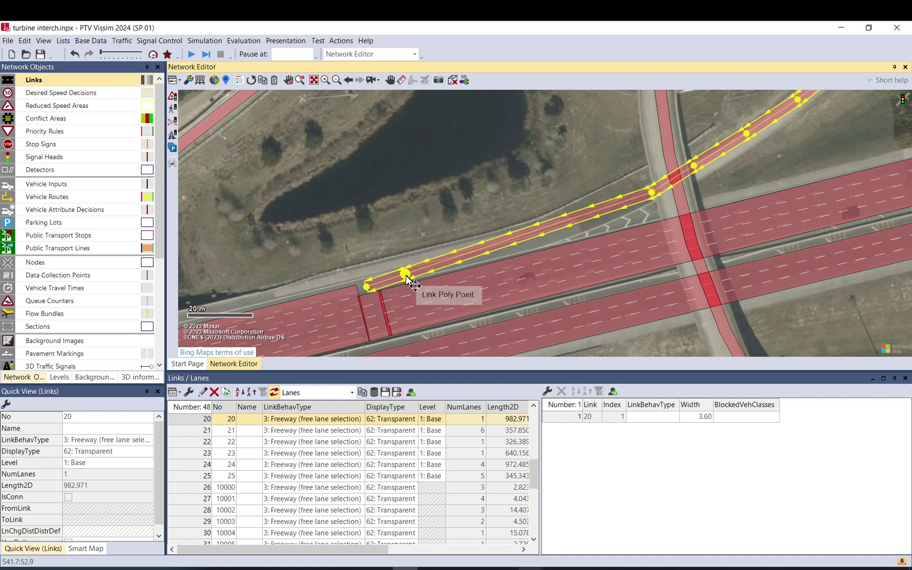
pyautogui.moveTo(405, 275); pyautogui.dragTo(495, 252)
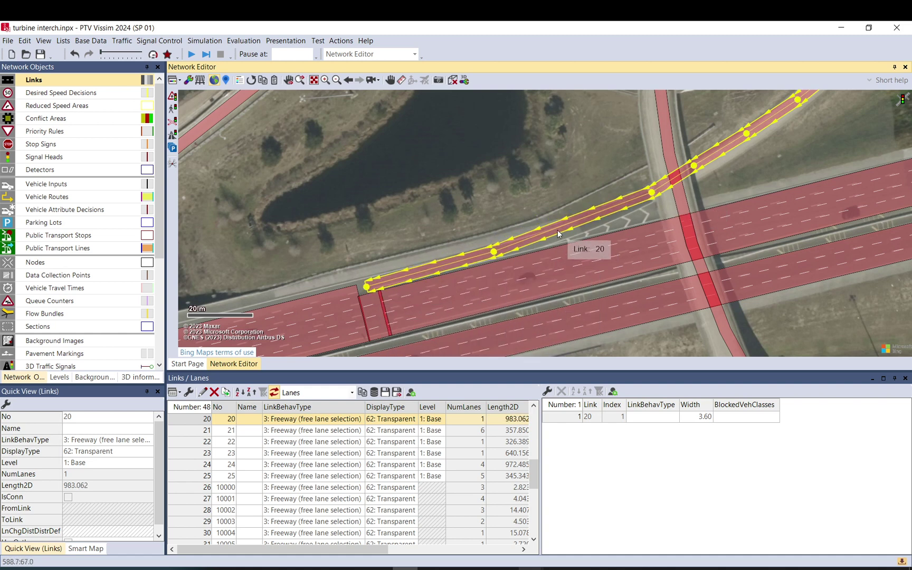
pyautogui.moveTo(559, 232); pyautogui.dragTo(627, 207)
pyautogui.click(635, 202)
pyautogui.click(543, 212)
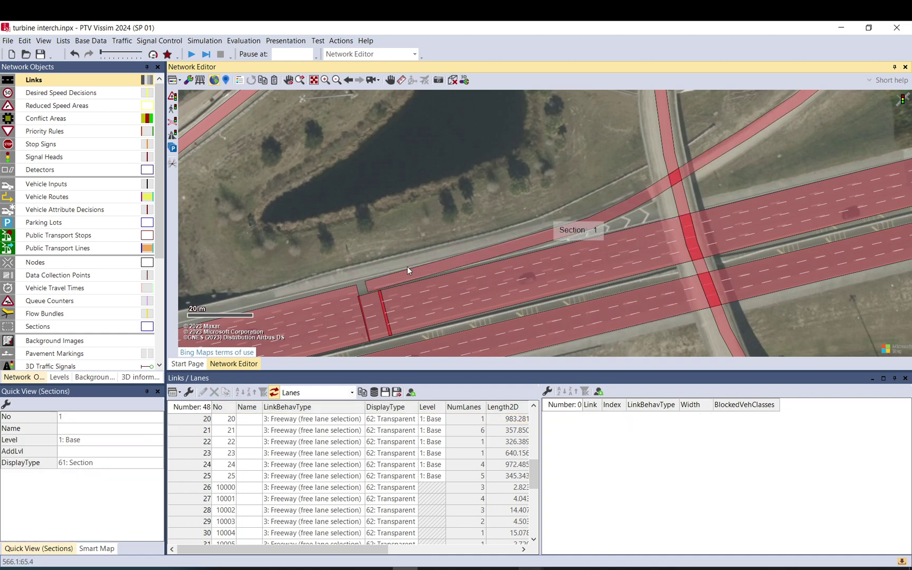
pyautogui.moveTo(327, 294); pyautogui.dragTo(490, 247)
pyautogui.click(485, 519)
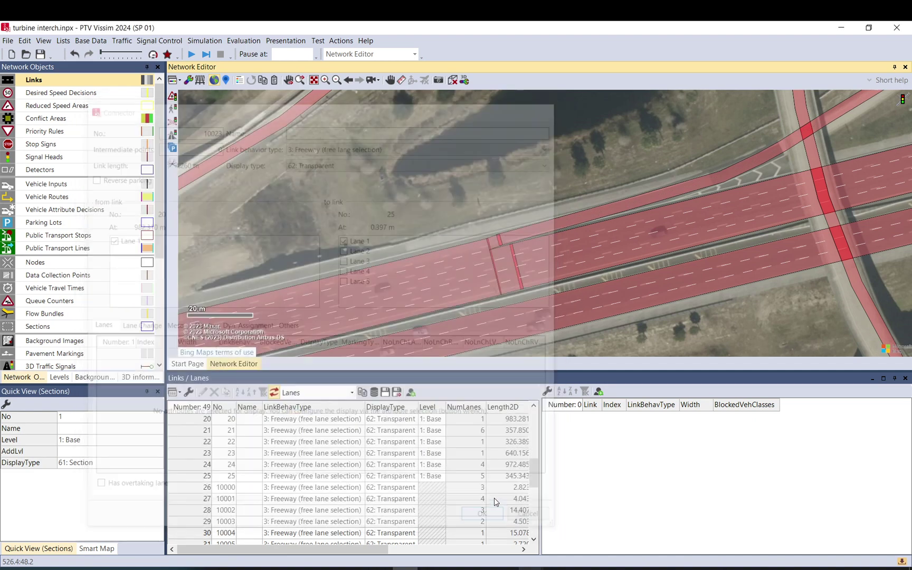
# Step: Extend the upstream end of link 24 farther east to the sign gantry at the ramp gore, about 1010 m in total
pyautogui.moveTo(384, 233); pyautogui.dragTo(552, 170)
pyautogui.scroll(-2, 539, 178)
pyautogui.moveTo(293, 234); pyautogui.dragTo(583, 141)
pyautogui.scroll(-1, 523, 143)
pyautogui.scroll(3, 528, 206)
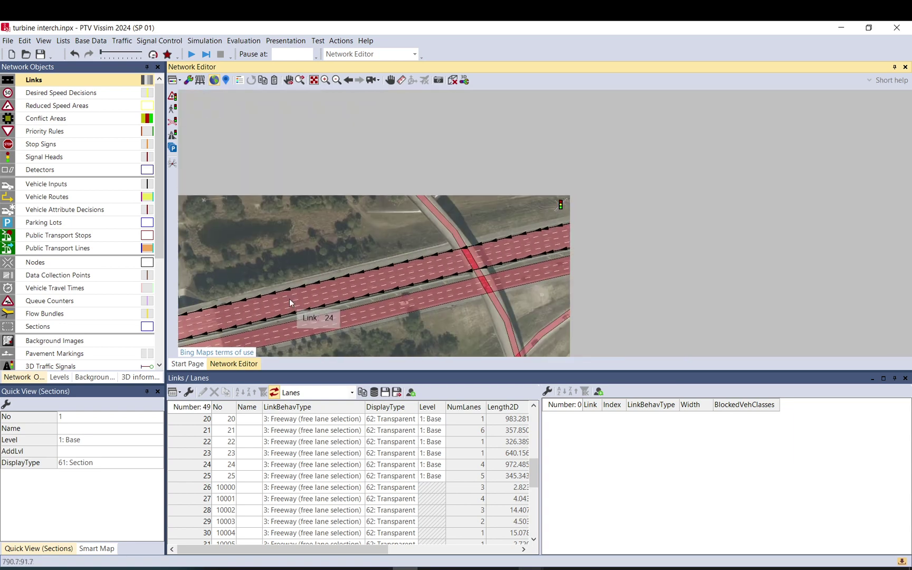
pyautogui.moveTo(646, 201); pyautogui.dragTo(218, 211)
pyautogui.moveTo(637, 185); pyautogui.dragTo(228, 194)
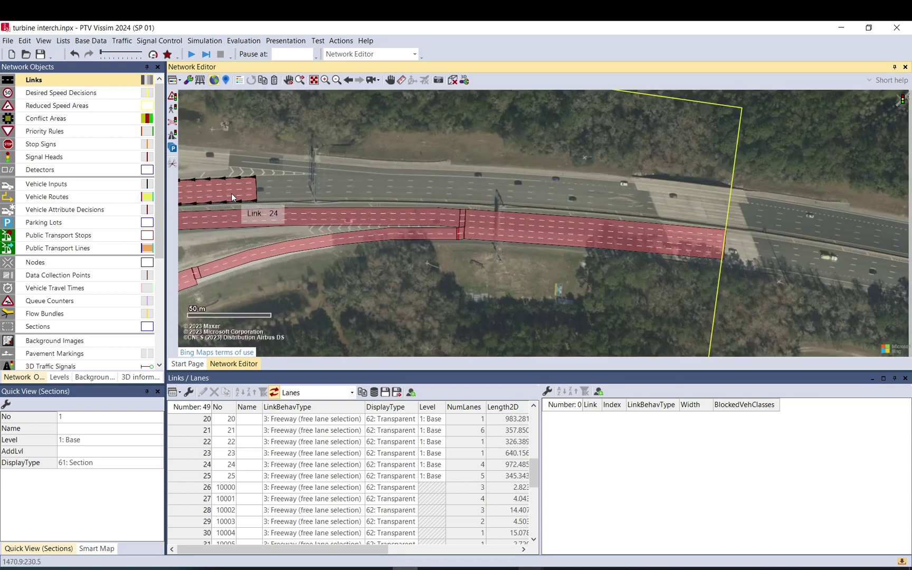
pyautogui.scroll(1, 237, 176)
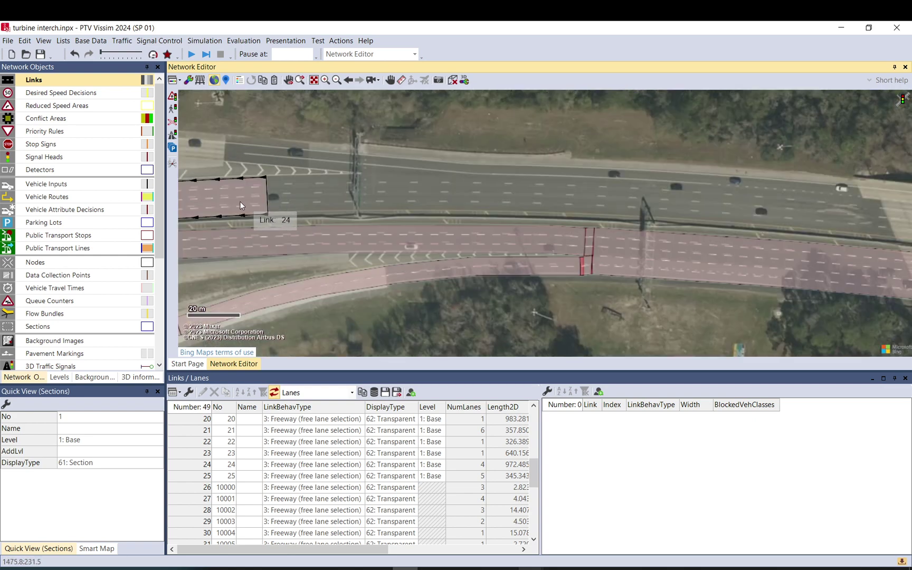
pyautogui.click(240, 202)
pyautogui.doubleClick(250, 197)
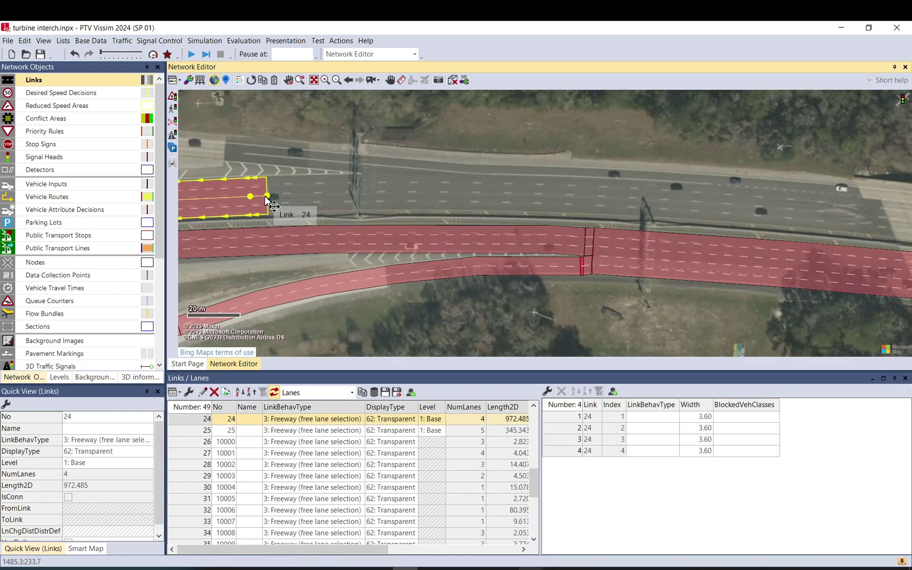
pyautogui.moveTo(305, 197); pyautogui.dragTo(363, 193)
pyautogui.click(554, 185)
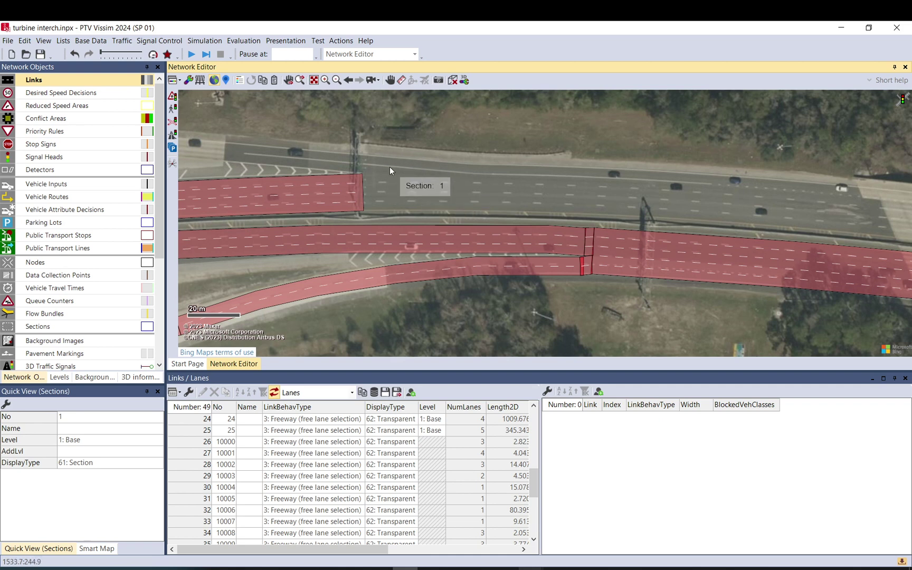
# Step: Split link 24 near its upstream end at 5.08 m with an automatic connector and move the short upstream piece farther east past the gantry
pyautogui.click(351, 186)
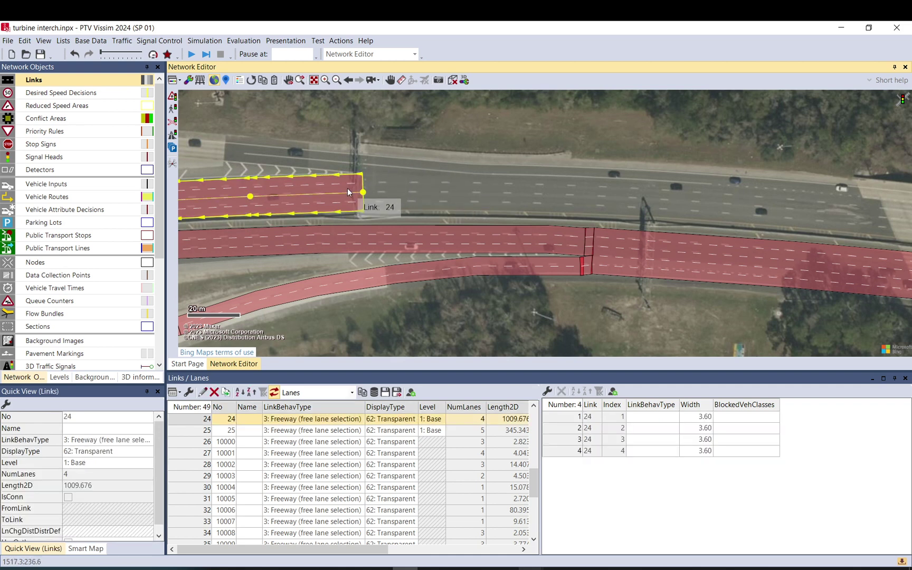
pyautogui.rightClick(348, 193)
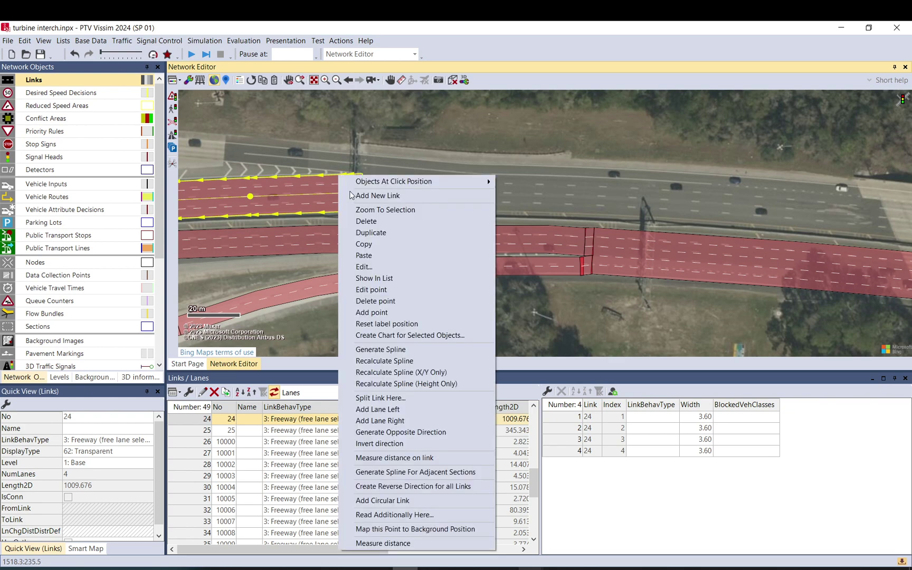
pyautogui.click(381, 398)
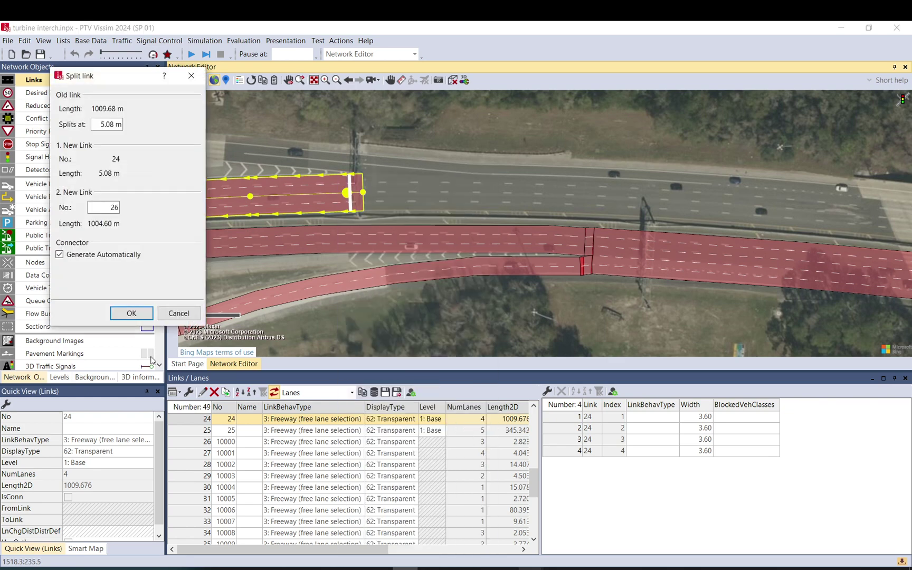
pyautogui.click(136, 320)
pyautogui.moveTo(357, 195); pyautogui.dragTo(412, 199)
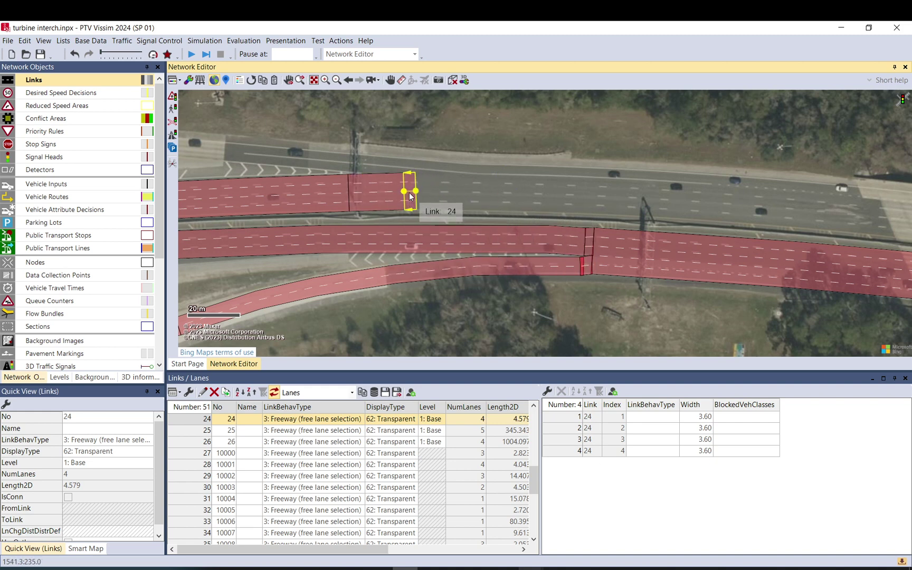
# Step: Set the number of lanes of the short upstream link 24 to 6
pyautogui.doubleClick(394, 179)
pyautogui.click(415, 125)
pyautogui.click(416, 125)
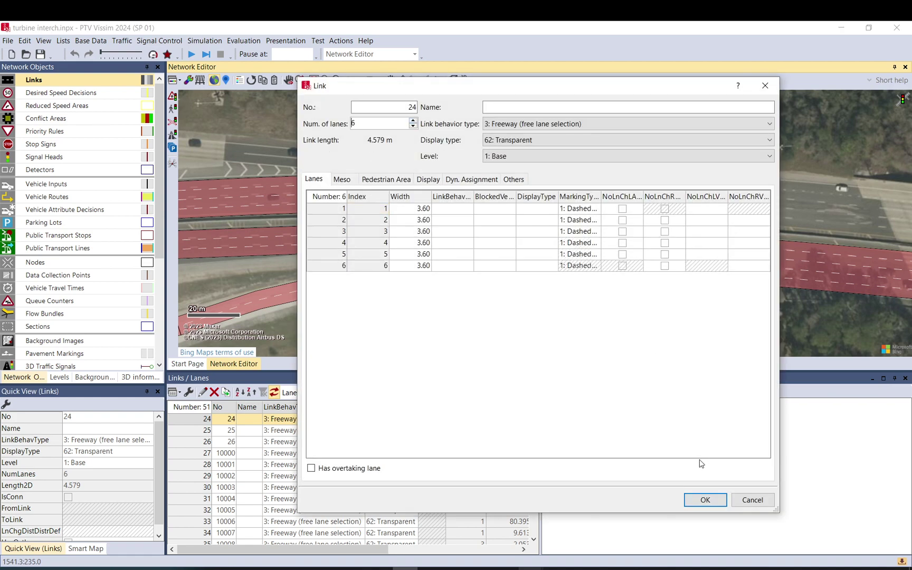
pyautogui.click(700, 494)
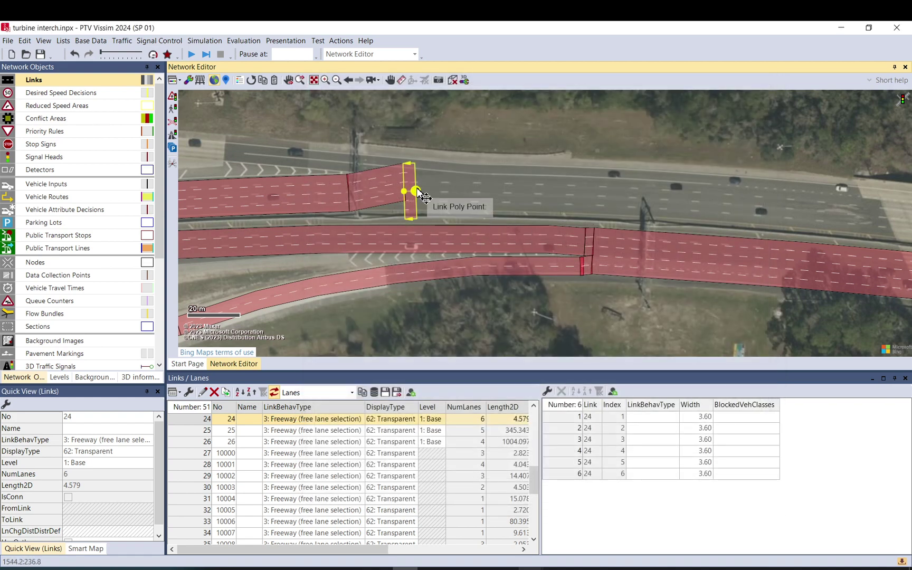
# Step: Extend the upstream end of link 24 east to about 71 m in total and set its number of lanes to 5
pyautogui.moveTo(424, 198); pyautogui.dragTo(585, 171)
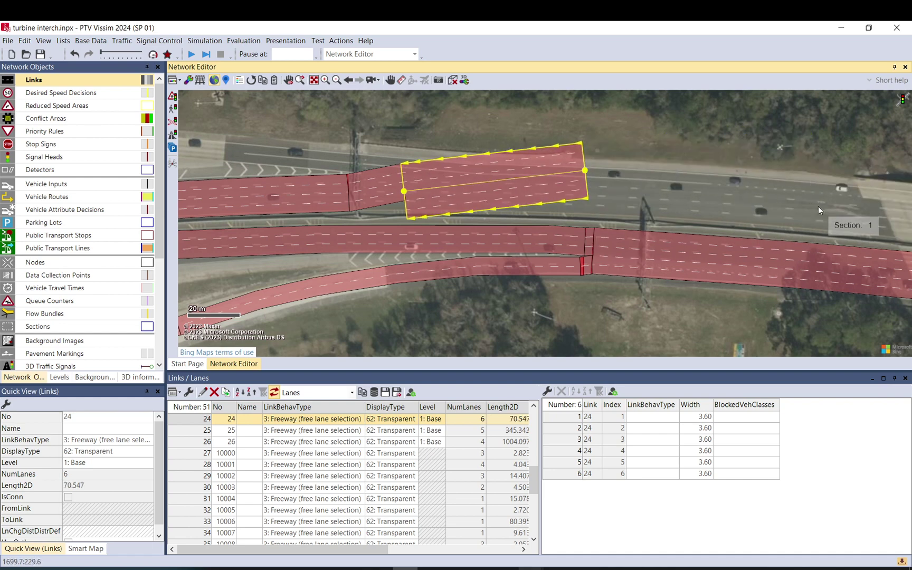
pyautogui.doubleClick(502, 180)
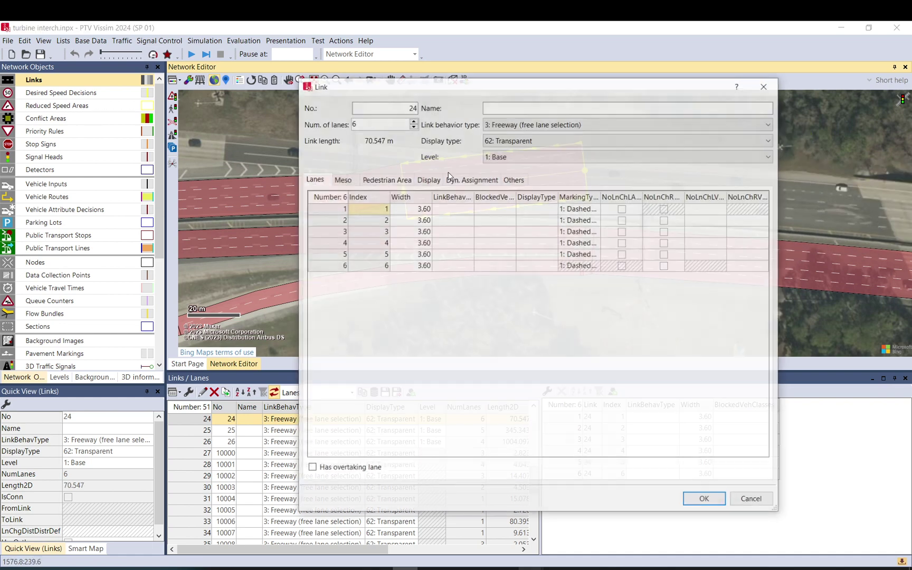
pyautogui.click(413, 127)
pyautogui.click(706, 500)
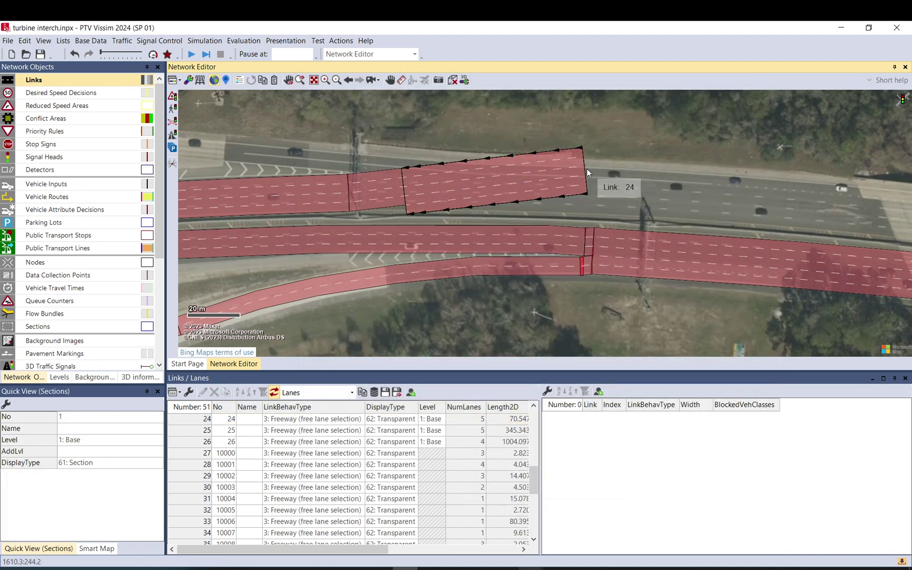
# Step: Extend the upstream end of link 24 farther east, about 185 m in total, and shape its eastern stretch with intermediate points along the westbound lanes
pyautogui.moveTo(588, 170); pyautogui.dragTo(886, 219)
pyautogui.moveTo(758, 211); pyautogui.dragTo(776, 204)
pyautogui.click(707, 203)
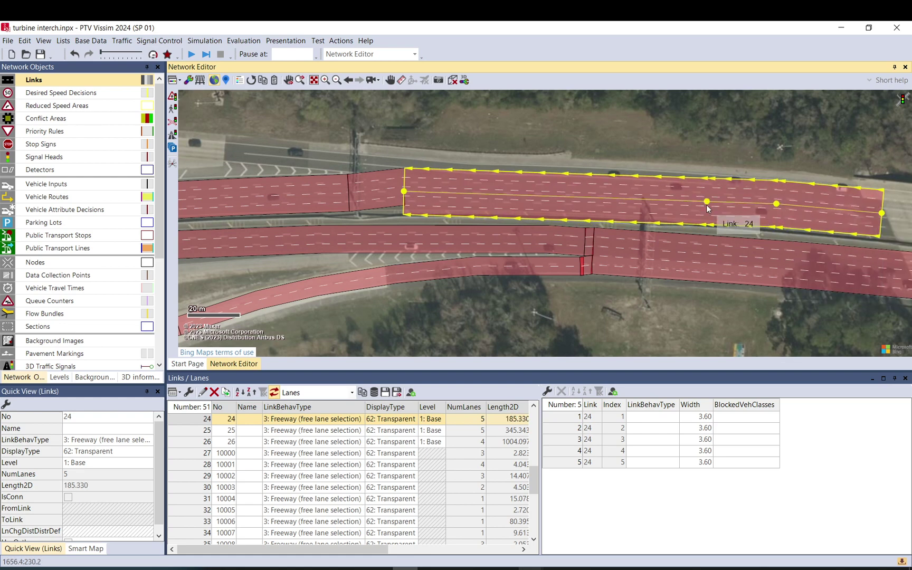
pyautogui.moveTo(707, 204); pyautogui.dragTo(684, 207)
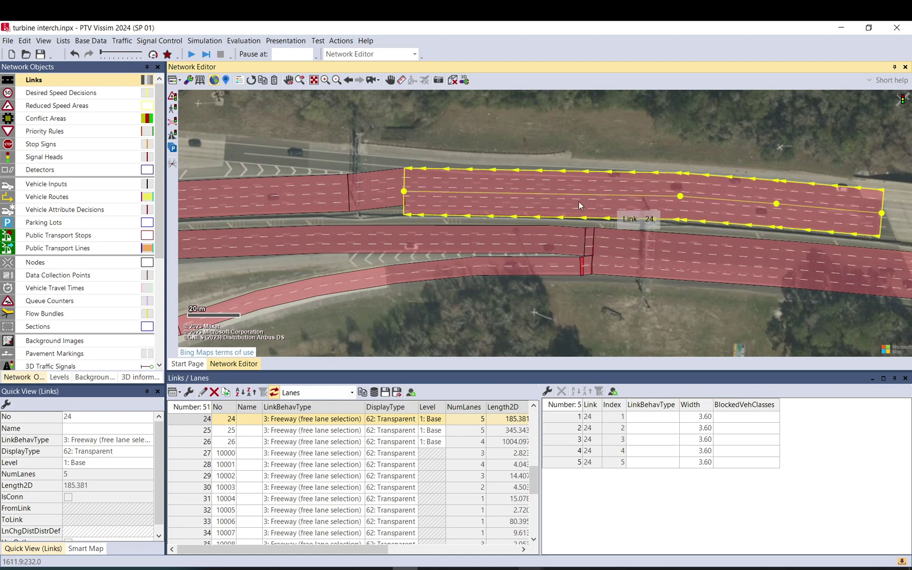
# Step: Add intermediate points to the western stretch of link 24 and shift its downstream end slightly east, about 180 m in total
pyautogui.doubleClick(575, 200)
pyautogui.moveTo(571, 196); pyautogui.dragTo(541, 192)
pyautogui.moveTo(450, 193); pyautogui.dragTo(468, 189)
pyautogui.moveTo(406, 194)
pyautogui.mouseDown()
pyautogui.moveTo(436, 185)
pyautogui.moveTo(418, 186)
pyautogui.mouseUp()
pyautogui.click(458, 142)
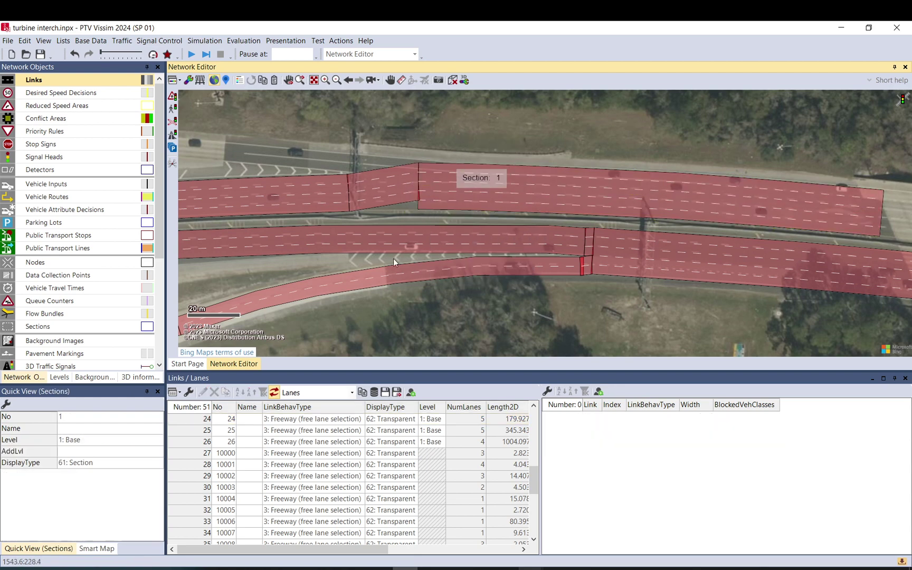
# Step: Shift the start of the four-lane connector between links 24 and 26 one lane south on link 24
pyautogui.scroll(-5, 654, 204)
pyautogui.scroll(5, 545, 242)
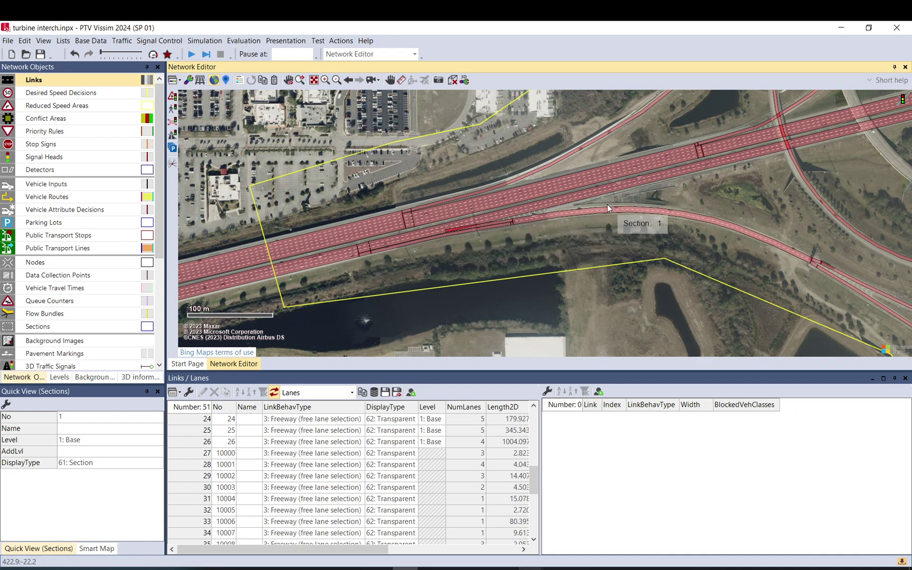
pyautogui.moveTo(224, 291); pyautogui.dragTo(507, 229)
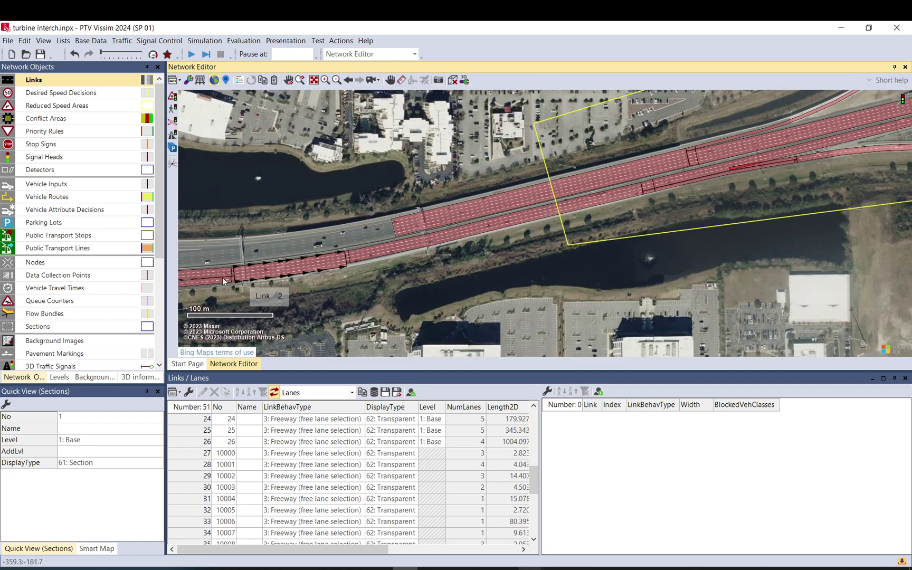
pyautogui.moveTo(585, 248); pyautogui.dragTo(180, 359)
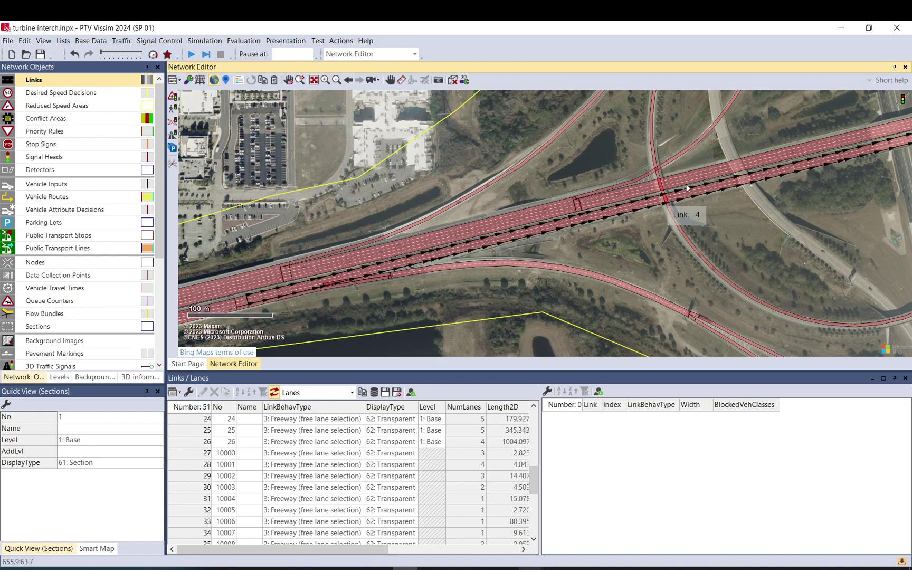
pyautogui.moveTo(855, 201); pyautogui.dragTo(426, 257)
pyautogui.scroll(3, 235, 260)
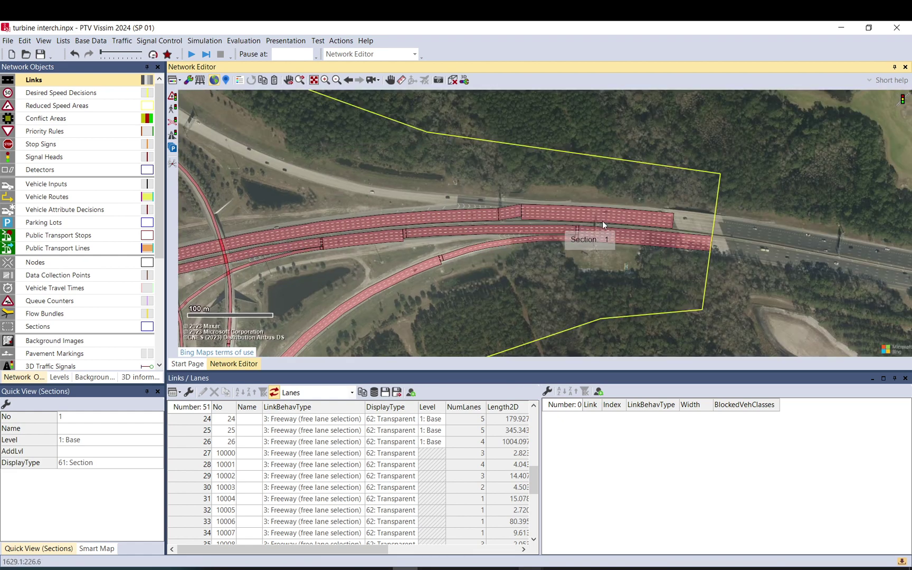
pyautogui.click(379, 233)
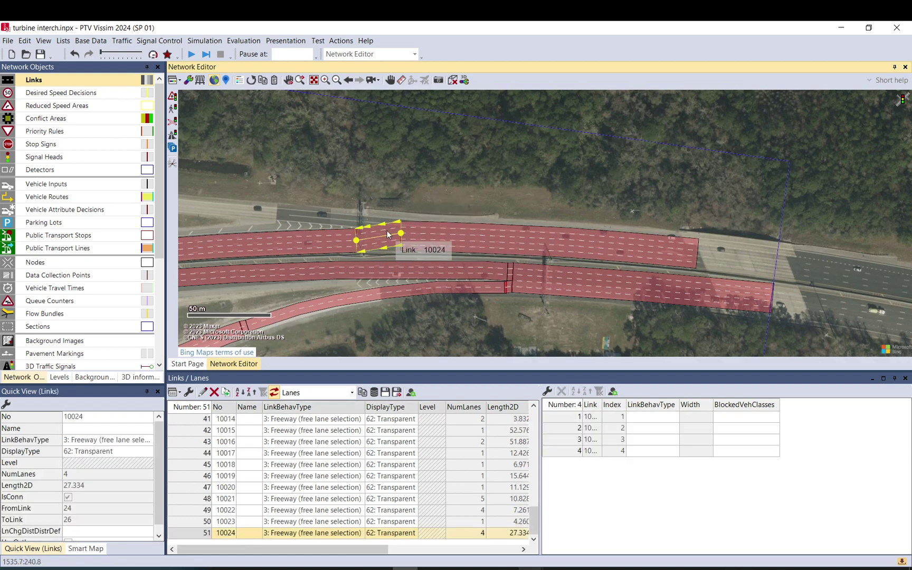
pyautogui.moveTo(401, 233); pyautogui.dragTo(402, 239)
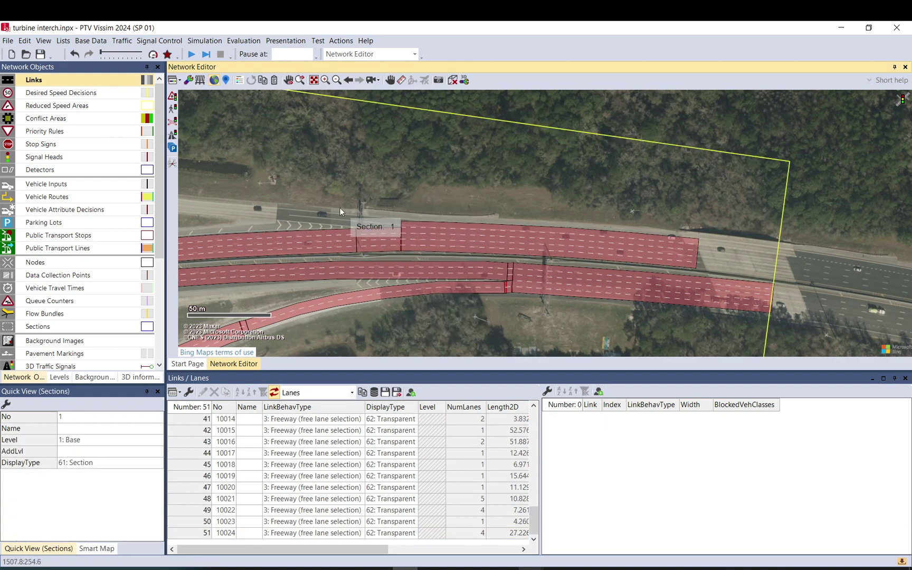
# Step: Split link 24 near its upstream end at 8.56 m with an automatic connector and move the short piece west onto the diverging ramp
pyautogui.rightClick(684, 255)
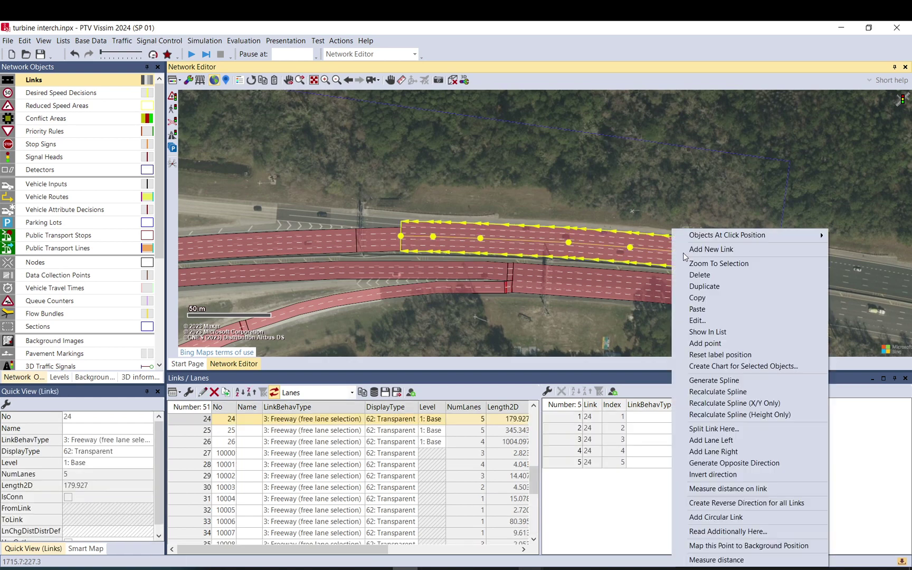
pyautogui.click(713, 429)
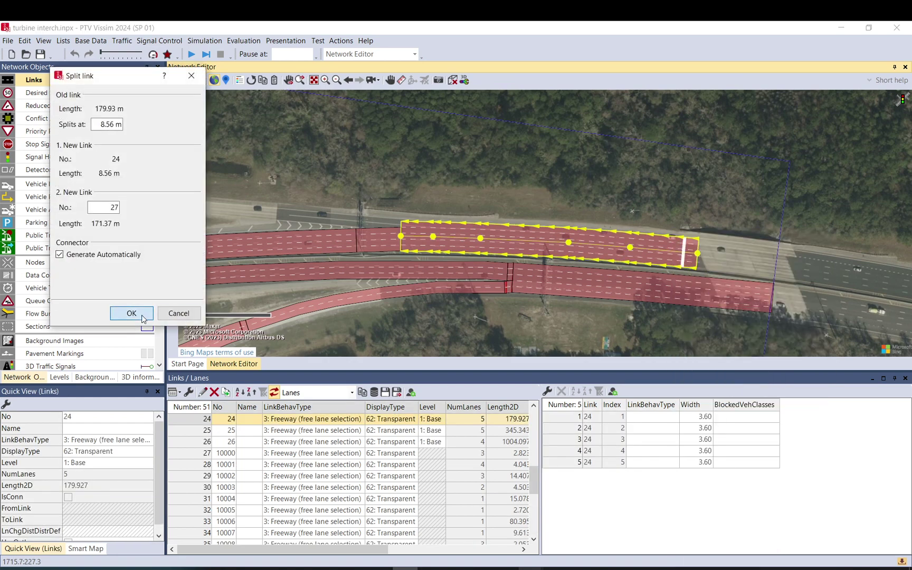
pyautogui.click(132, 313)
pyautogui.moveTo(689, 257); pyautogui.dragTo(271, 213)
# Step: Delete the five-lane connector running from the moved link 24 back to link 27
pyautogui.click(286, 209)
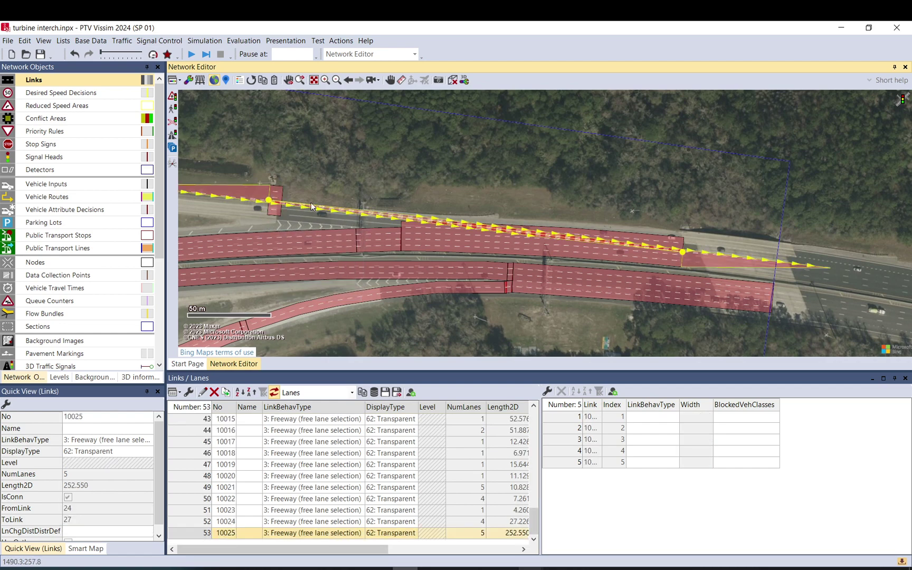
pyautogui.click(296, 219)
pyautogui.click(278, 202)
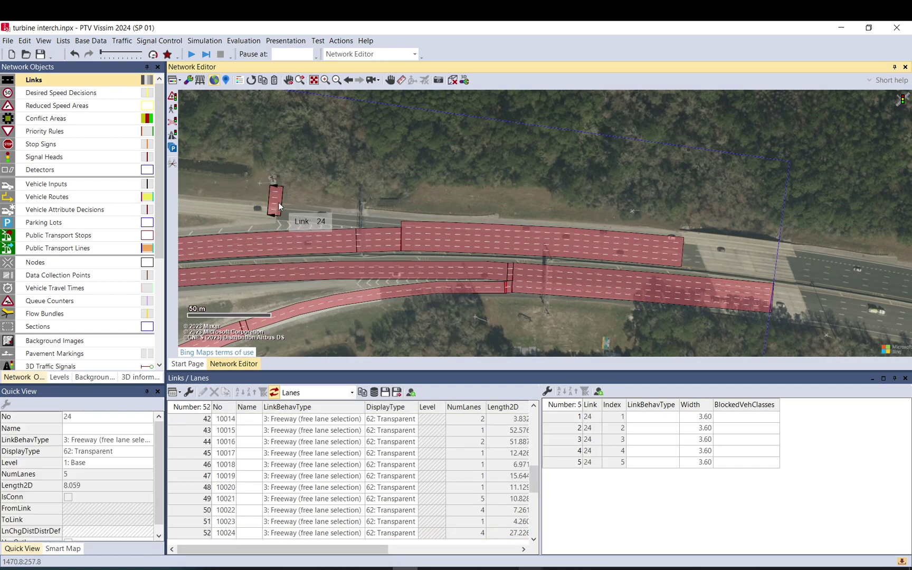
# Step: Set the number of lanes of ramp link 24 to 2 and extend its upstream end east along the ramp to the sign gantry
pyautogui.doubleClick(279, 205)
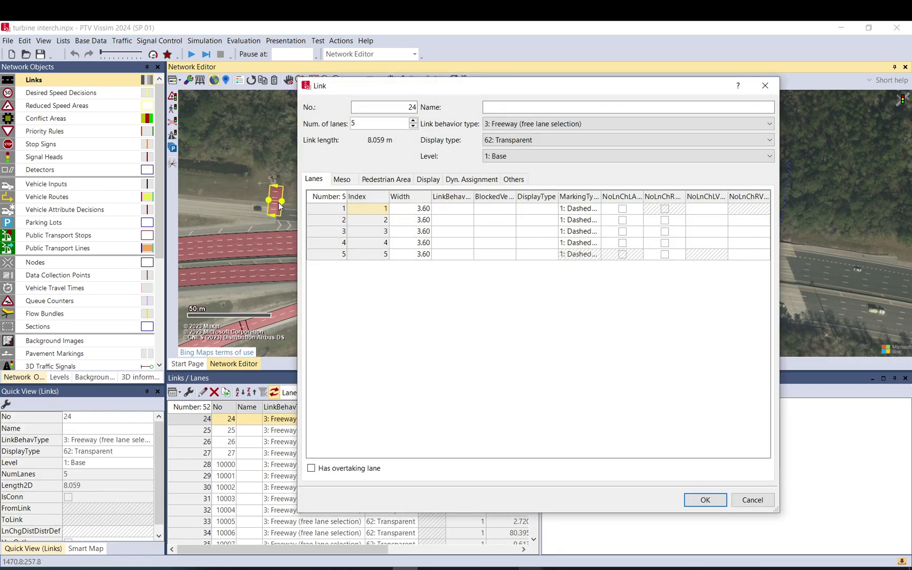
pyautogui.click(412, 128)
pyautogui.click(413, 129)
pyautogui.click(414, 130)
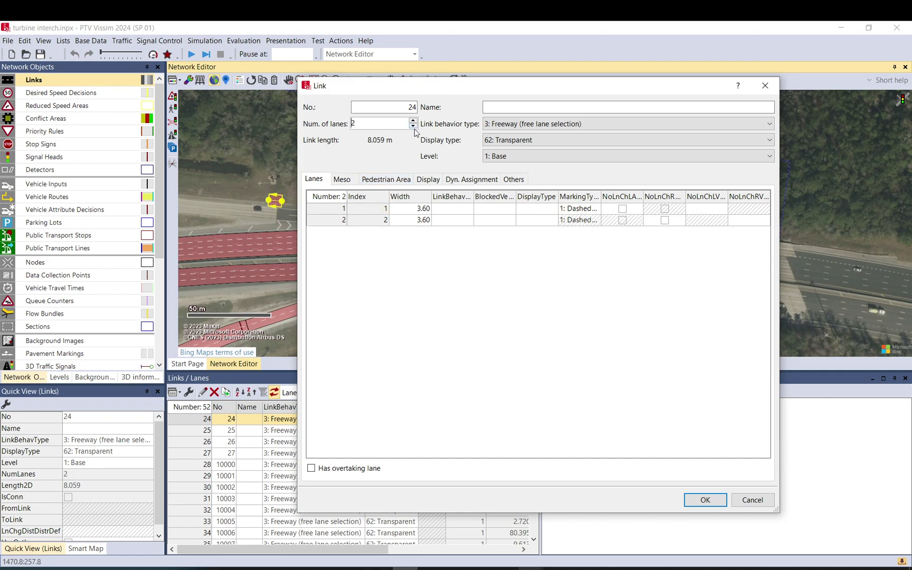
pyautogui.click(705, 500)
pyautogui.moveTo(279, 206); pyautogui.dragTo(463, 234)
pyautogui.scroll(3, 296, 217)
# Step: Pull the downstream end of link 27 back to about 163 m total and connect its lanes 1 and 2 to lanes 1 and 2 of link 24
pyautogui.click(534, 244)
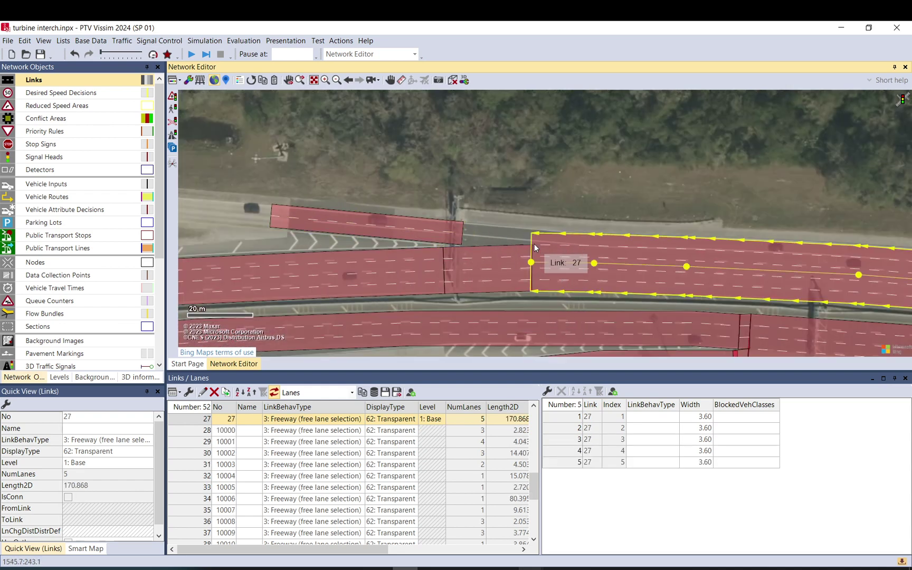
pyautogui.moveTo(533, 263)
pyautogui.mouseDown()
pyautogui.moveTo(557, 265)
pyautogui.moveTo(470, 232)
pyautogui.moveTo(479, 249)
pyautogui.mouseUp()
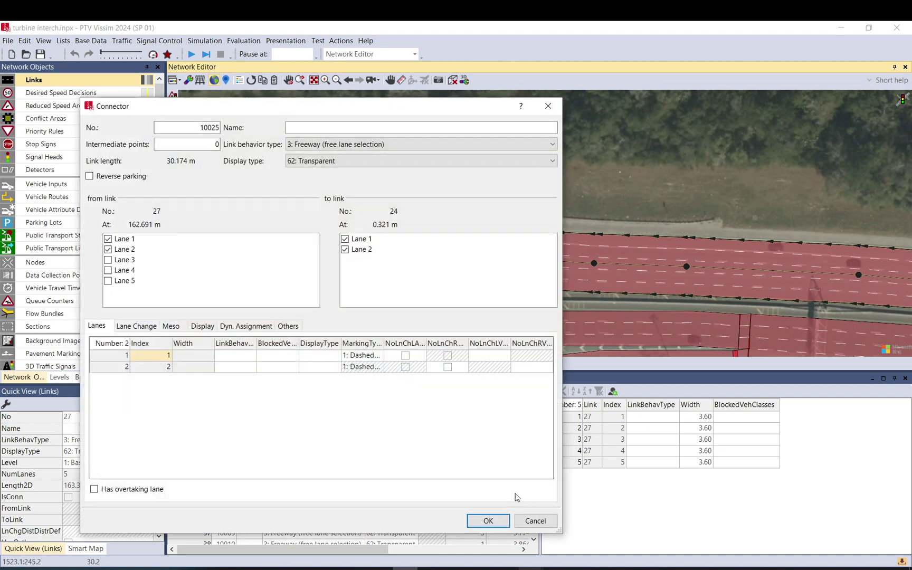
pyautogui.click(487, 520)
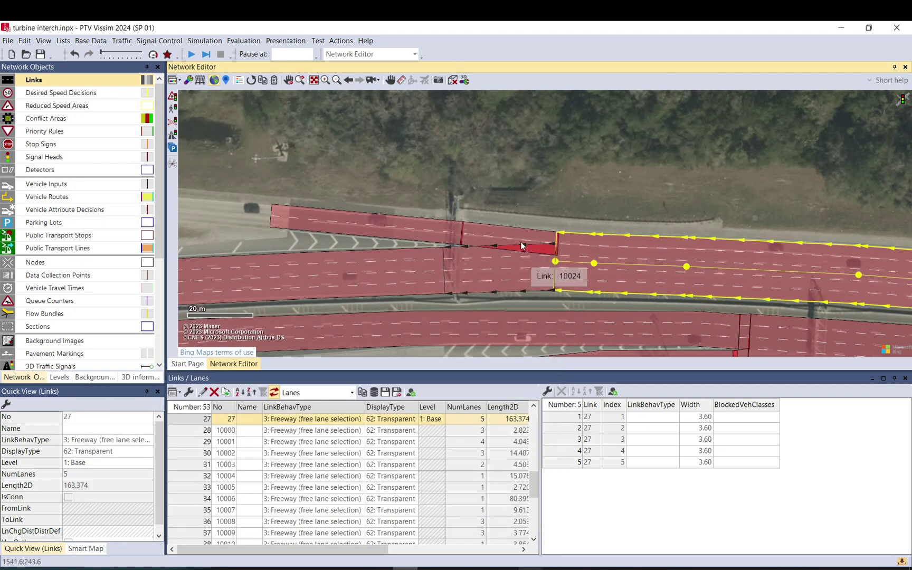
pyautogui.scroll(-2, 513, 255)
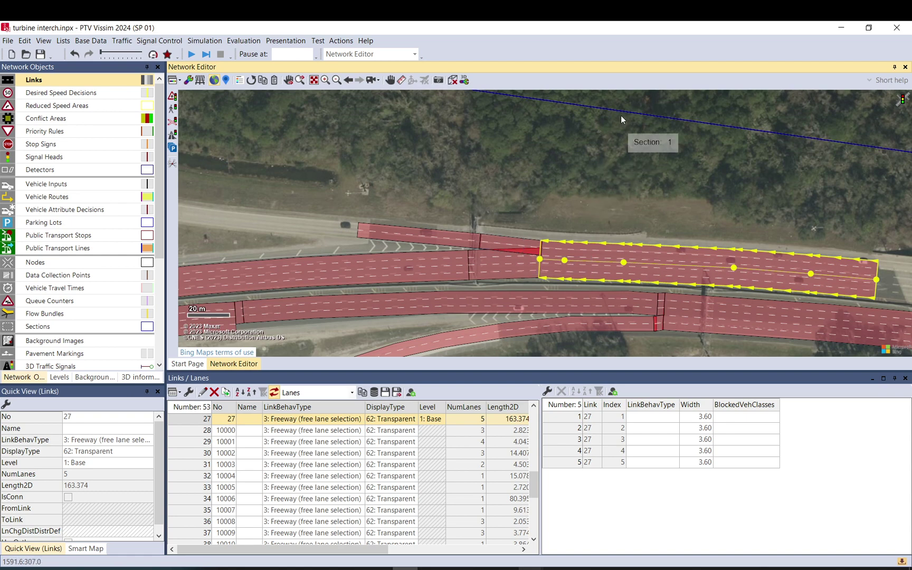
pyautogui.click(625, 98)
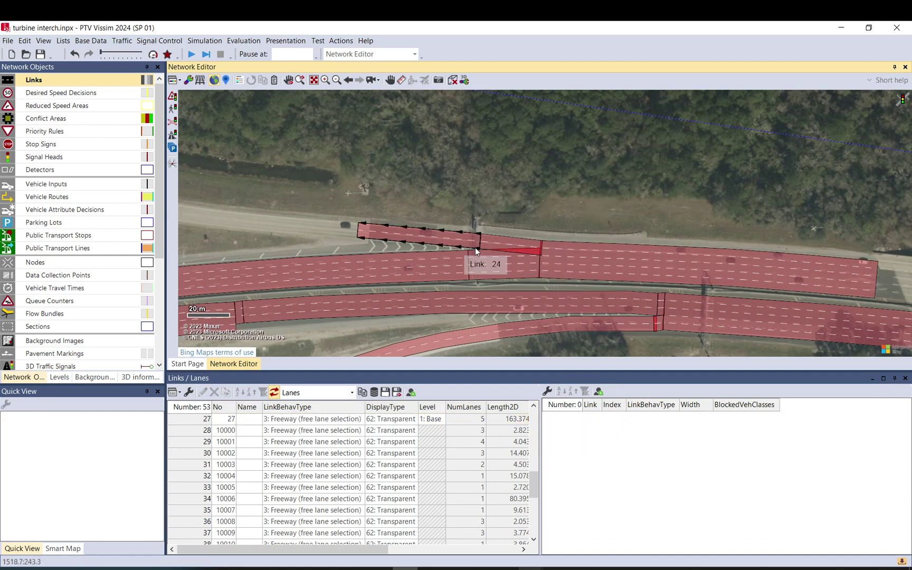
# Step: Extend the downstream end of link 24 west along the ramp, about 250 m in total, and shape it to the curve with intermediate points
pyautogui.moveTo(400, 243); pyautogui.dragTo(198, 191)
pyautogui.click(605, 271)
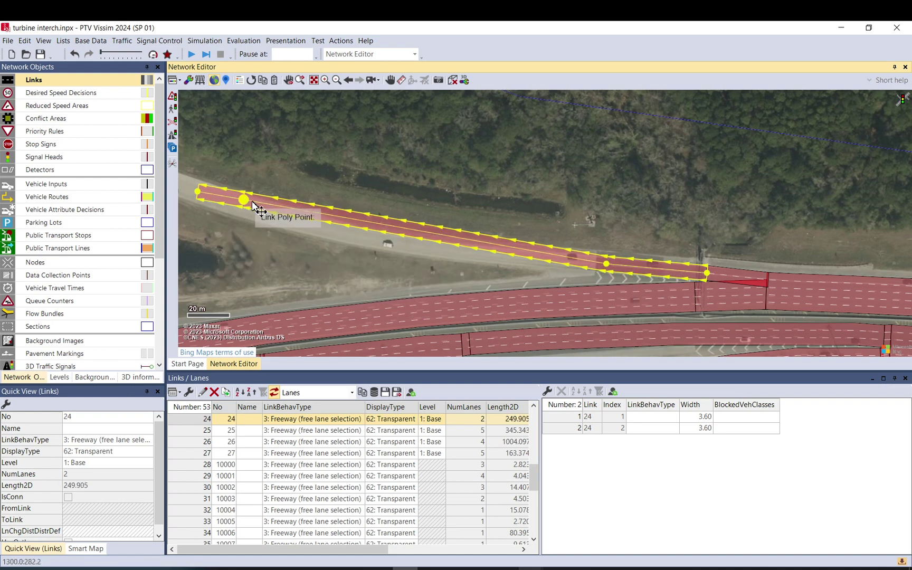
pyautogui.moveTo(253, 206); pyautogui.dragTo(532, 259)
pyautogui.click(530, 211)
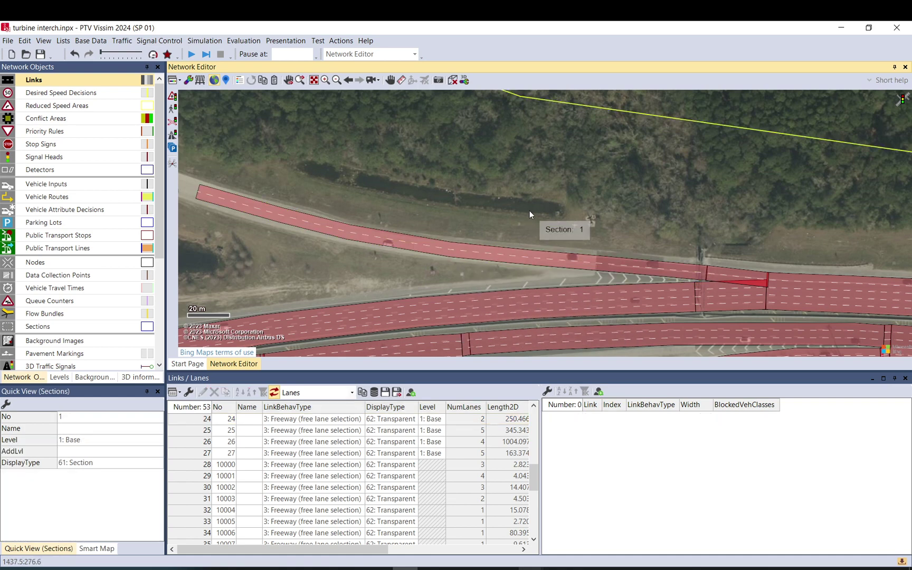
# Step: Extend the upstream end of link 27 east past the next sign gantry, about 385 m in total, and fit it to the roadway with an intermediate point
pyautogui.scroll(3, 656, 277)
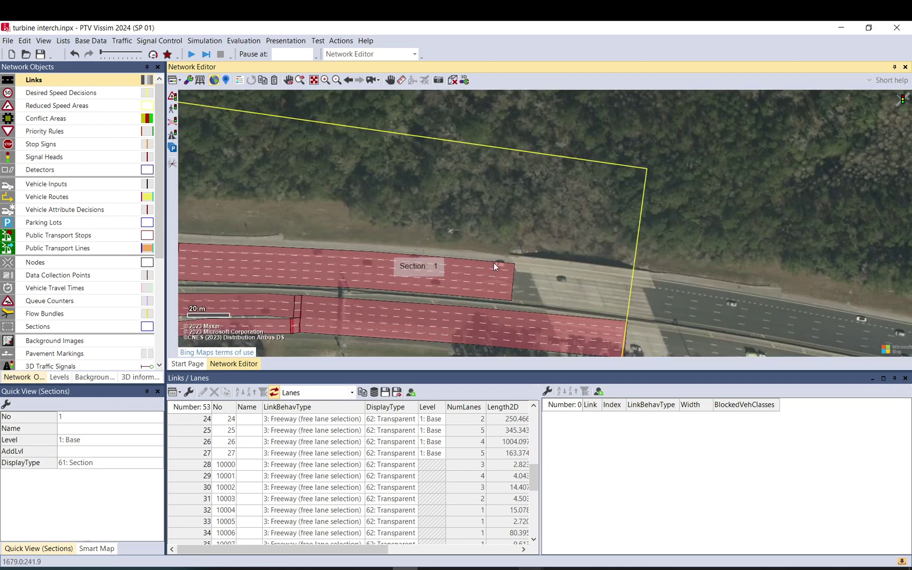
pyautogui.click(379, 268)
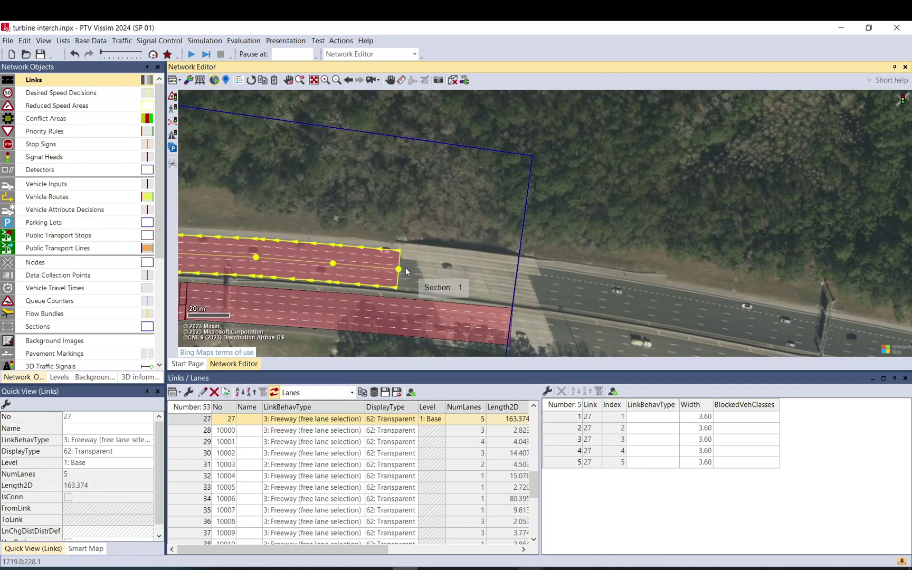
pyautogui.moveTo(400, 270); pyautogui.dragTo(851, 341)
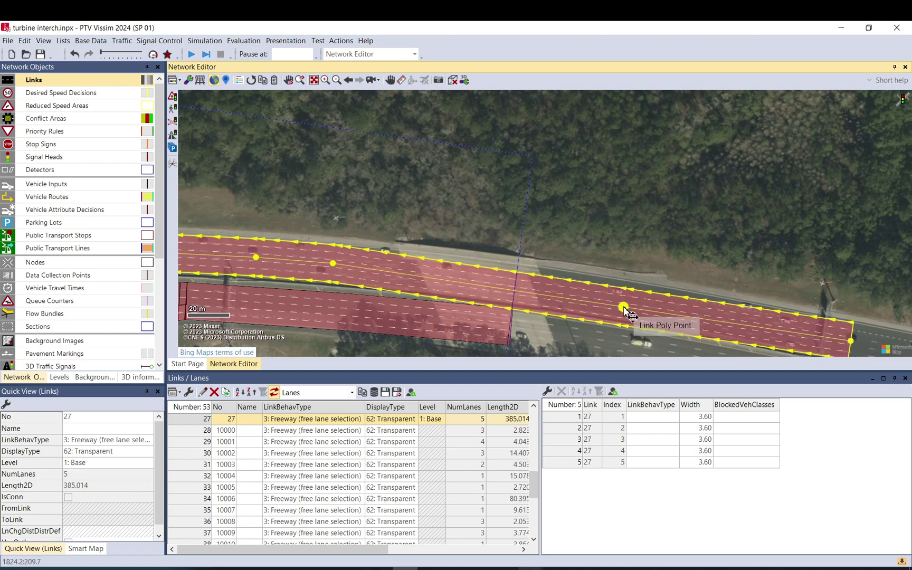
pyautogui.moveTo(623, 309); pyautogui.dragTo(590, 295)
pyautogui.moveTo(796, 282); pyautogui.dragTo(418, 213)
pyautogui.moveTo(558, 277); pyautogui.dragTo(377, 237)
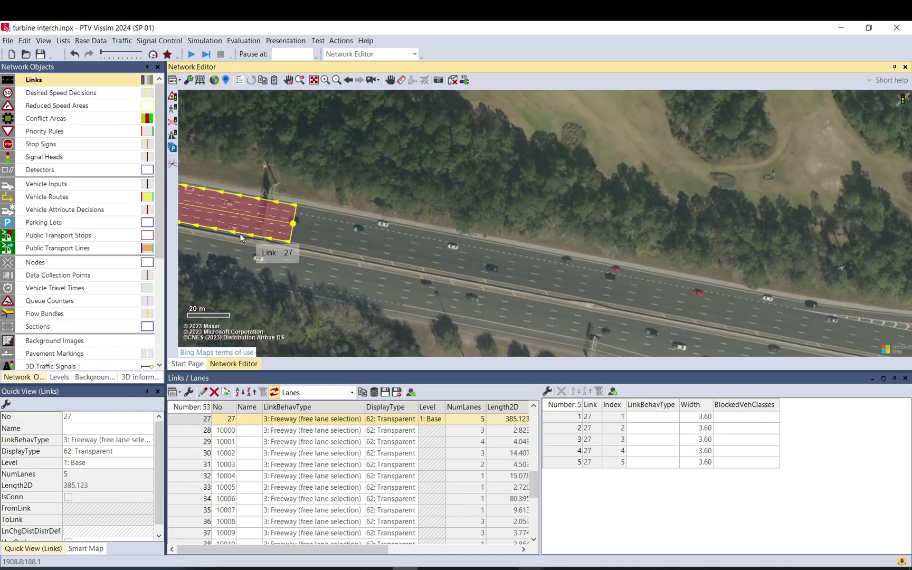
# Step: Extend the upstream end of link 27 east to the on-ramp merge, about 631 m in total, and split off an upstream piece about 11 m long
pyautogui.moveTo(293, 224); pyautogui.dragTo(795, 327)
pyautogui.click(642, 214)
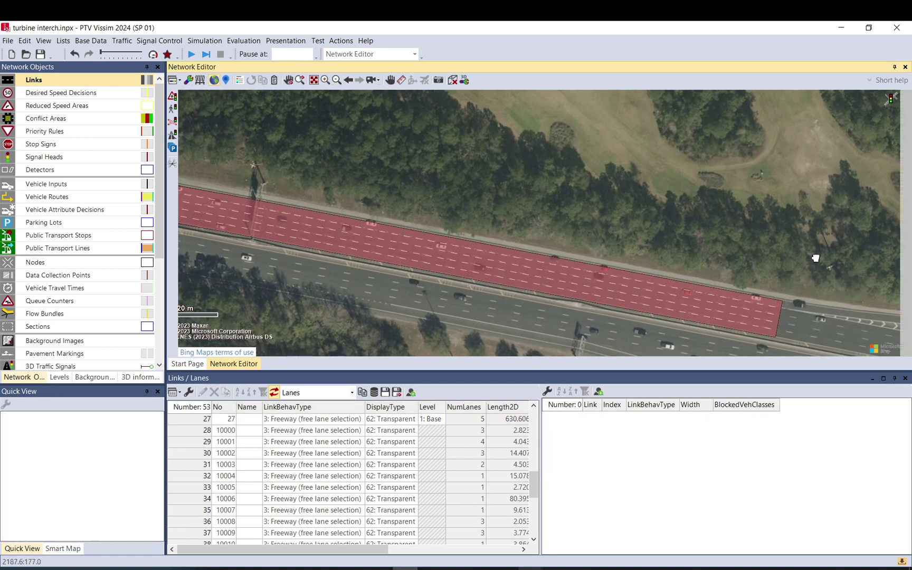
pyautogui.moveTo(815, 257); pyautogui.dragTo(478, 169)
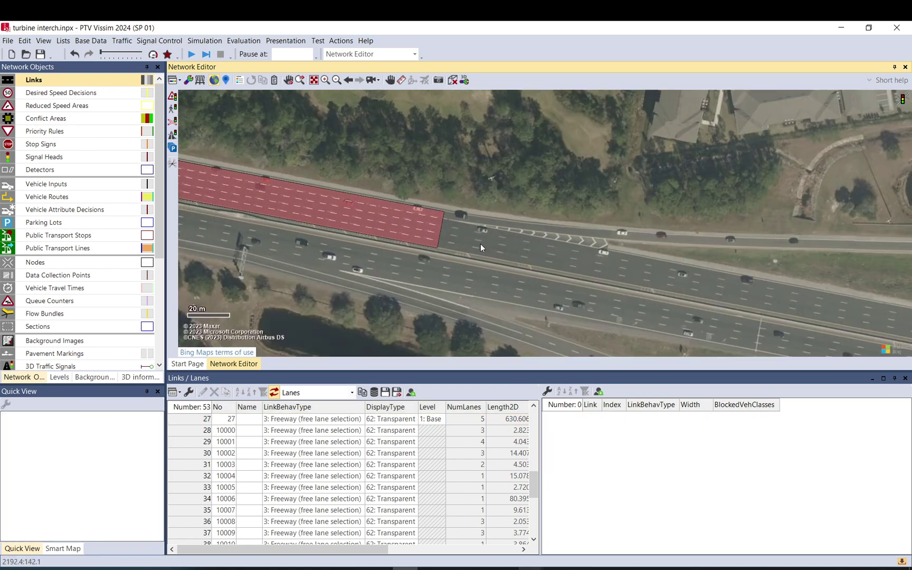
pyautogui.rightClick(418, 222)
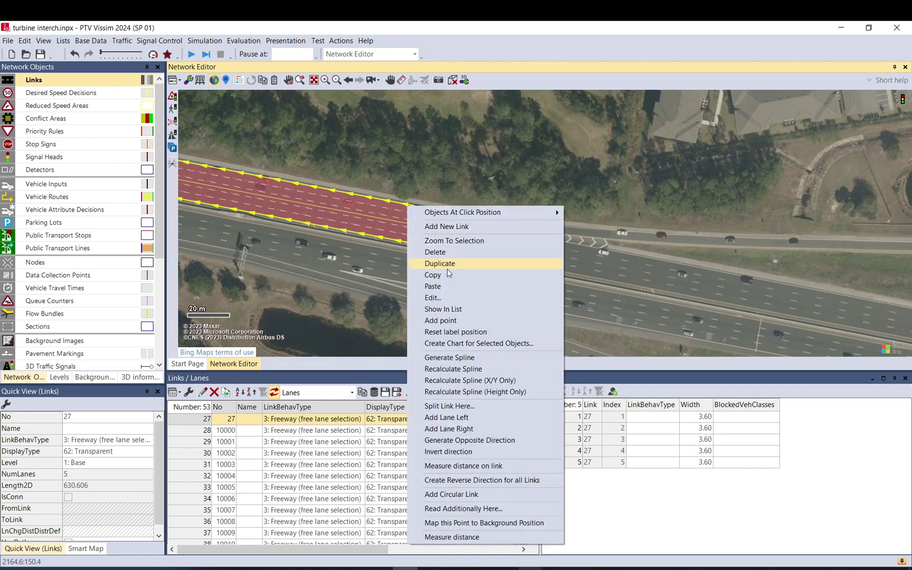
pyautogui.click(457, 406)
pyautogui.click(145, 318)
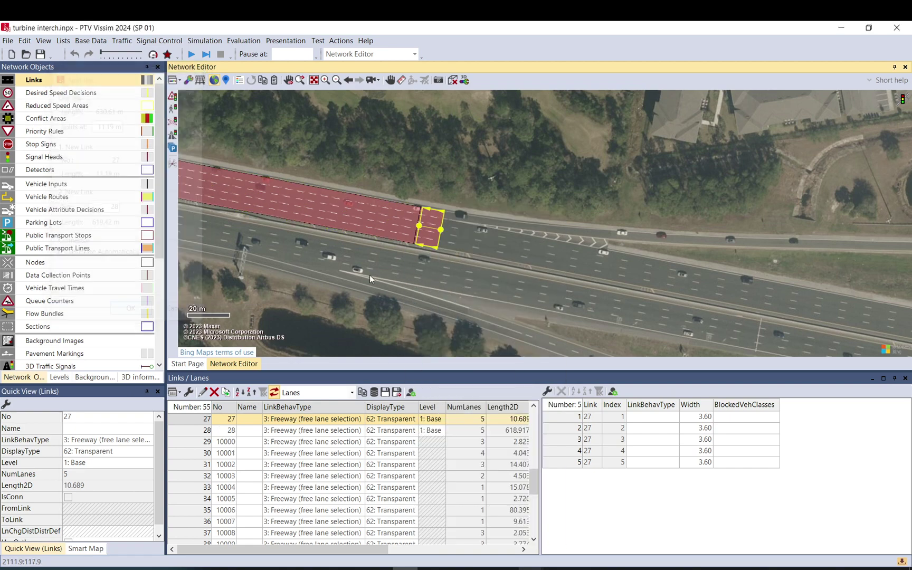
# Step: Set the number of lanes of the short upstream link 27 at the on-ramp merge to 4
pyautogui.scroll(-4, 401, 243)
pyautogui.moveTo(454, 207); pyautogui.dragTo(697, 190)
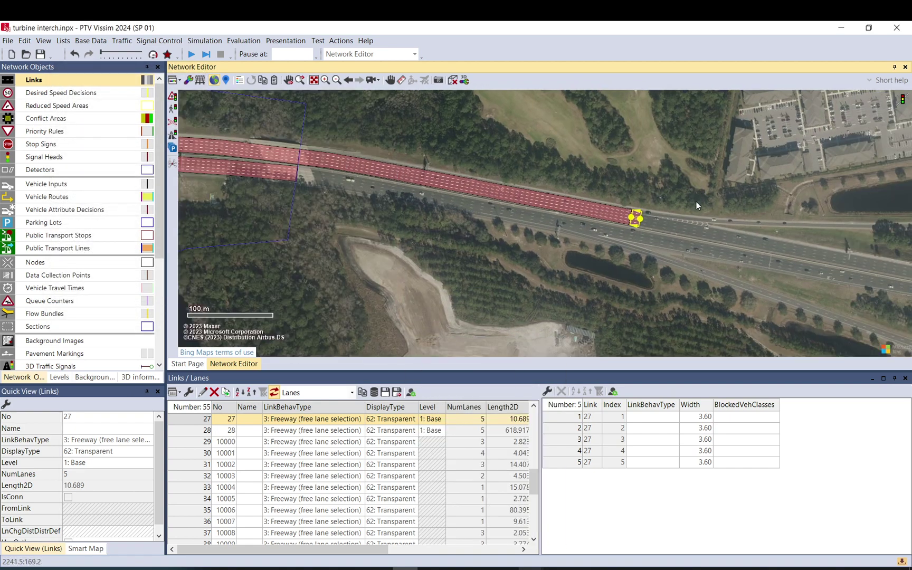
pyautogui.scroll(-2, 697, 206)
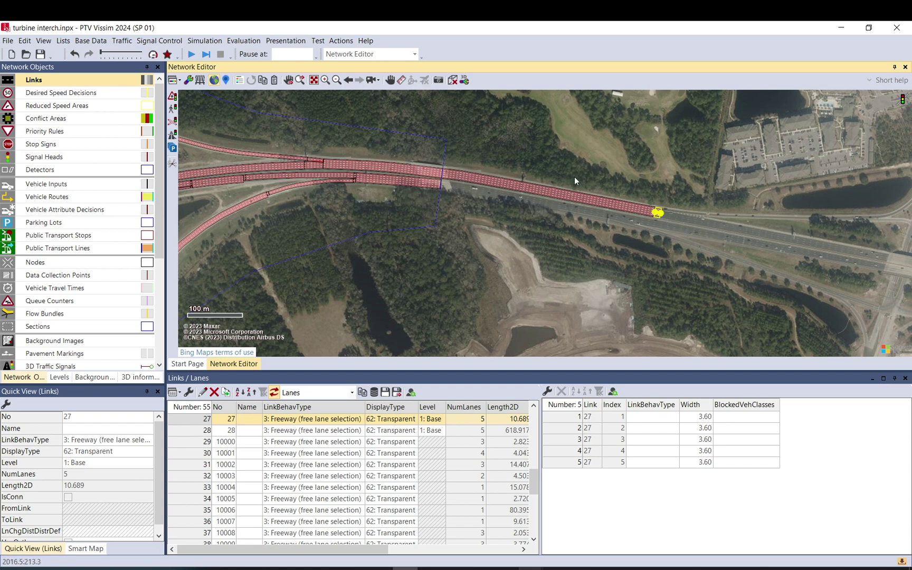
pyautogui.scroll(2, 639, 190)
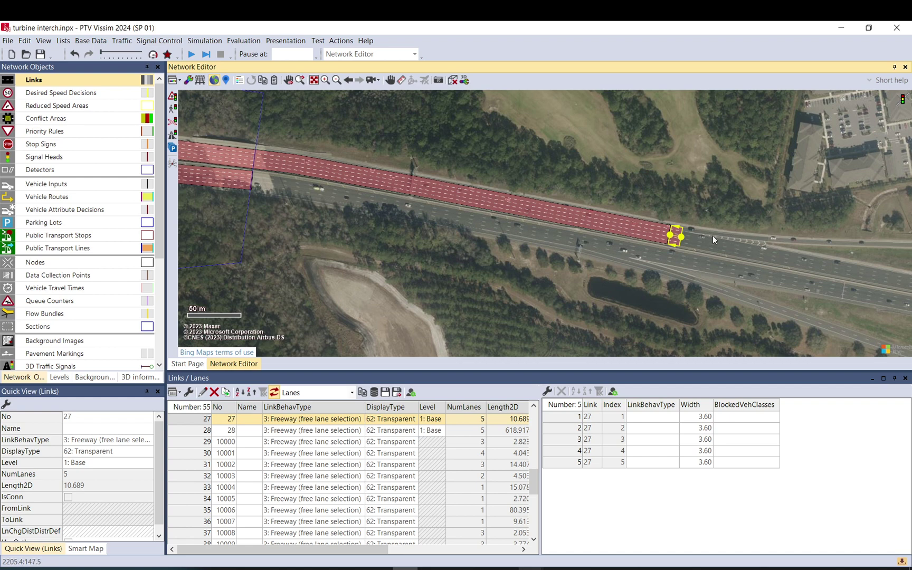
pyautogui.moveTo(714, 237)
pyautogui.mouseDown()
pyautogui.moveTo(685, 248)
pyautogui.moveTo(591, 250)
pyautogui.mouseUp()
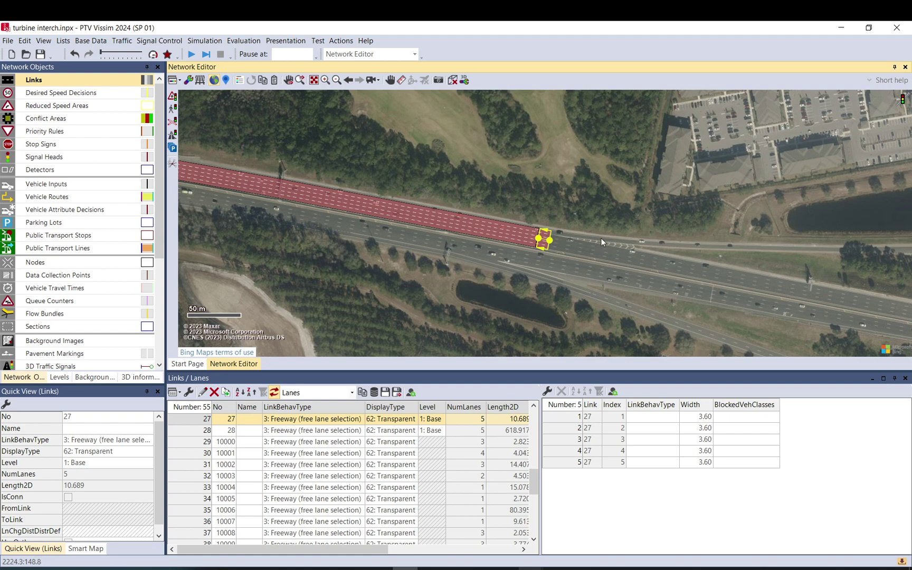
pyautogui.scroll(2, 611, 241)
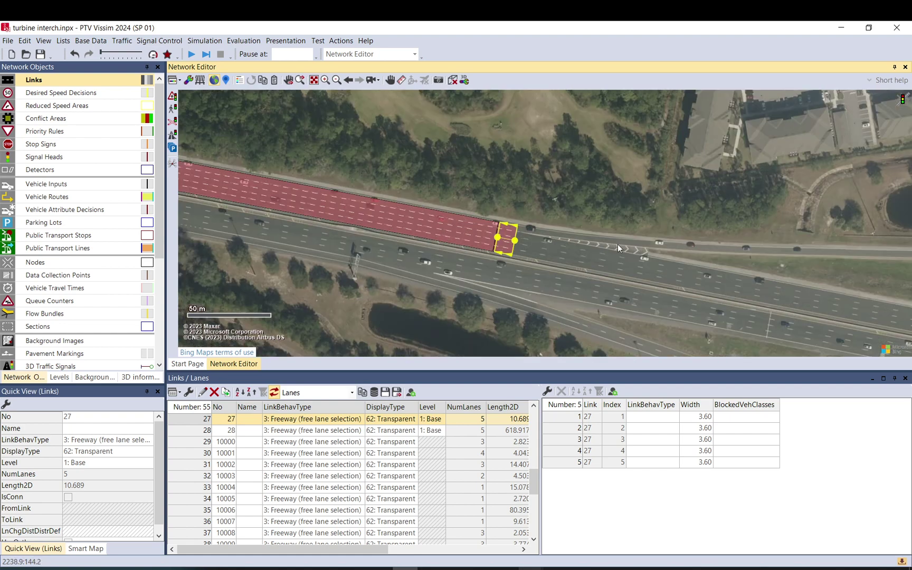
pyautogui.scroll(2, 522, 241)
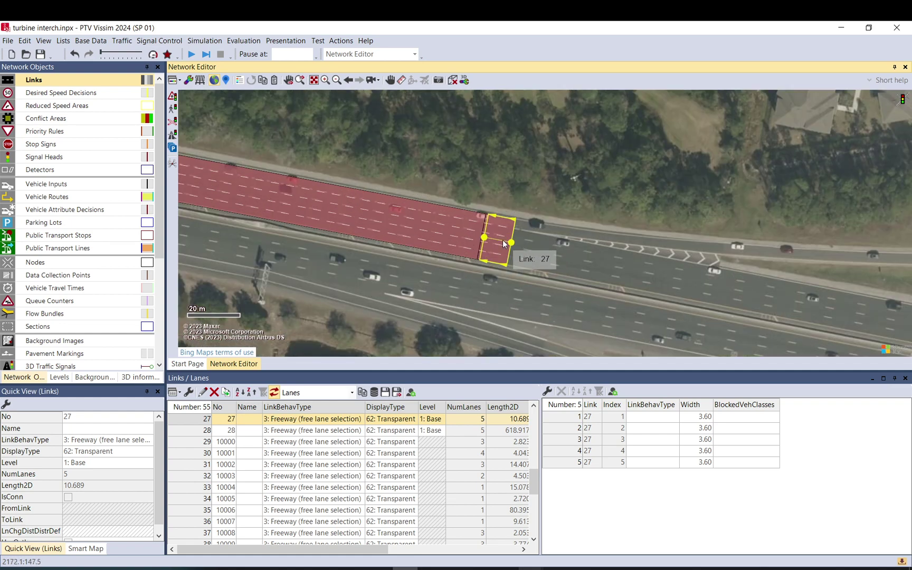
pyautogui.doubleClick(503, 240)
pyautogui.click(414, 126)
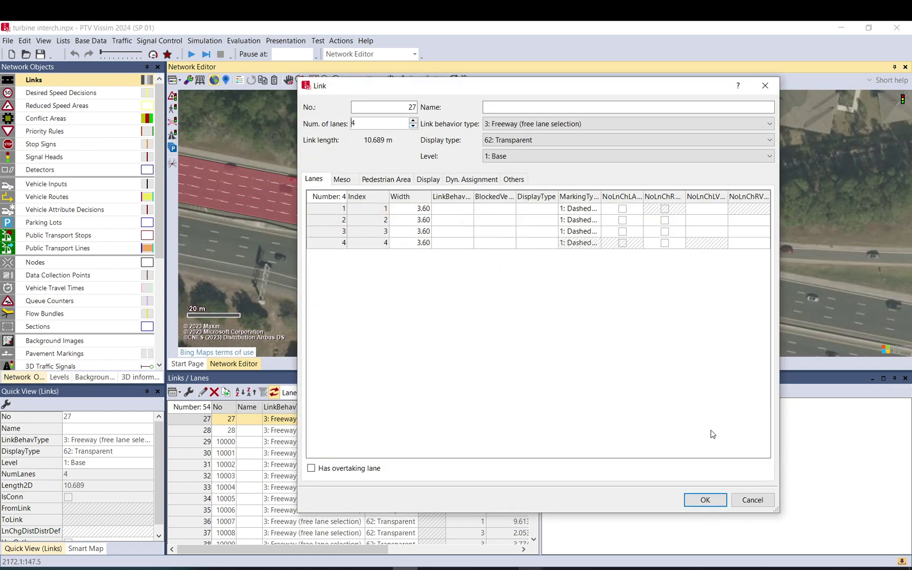
pyautogui.click(705, 501)
# Step: Duplicate the short four-lane link 27 and set the copy's number of lanes to 1
pyautogui.moveTo(495, 255); pyautogui.dragTo(535, 264)
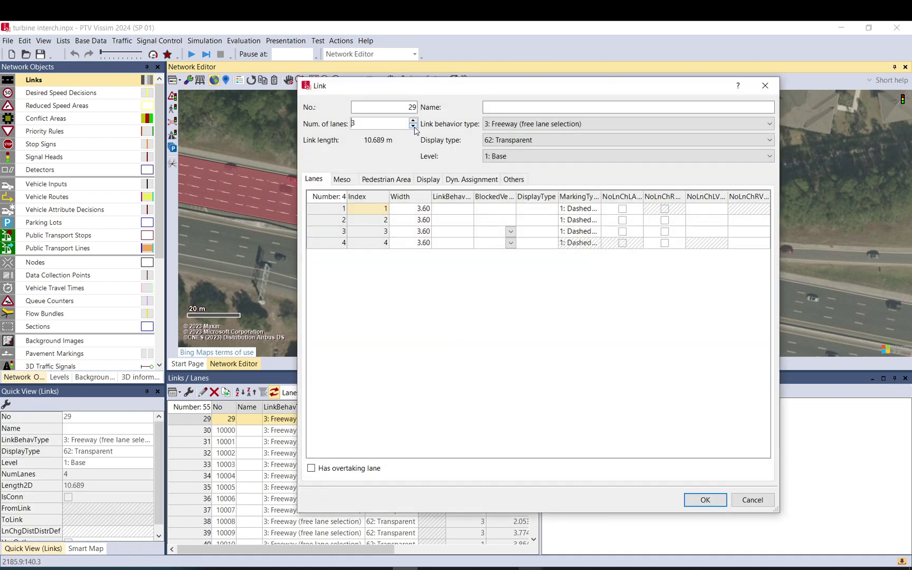
pyautogui.click(414, 126)
pyautogui.click(413, 127)
pyautogui.click(696, 500)
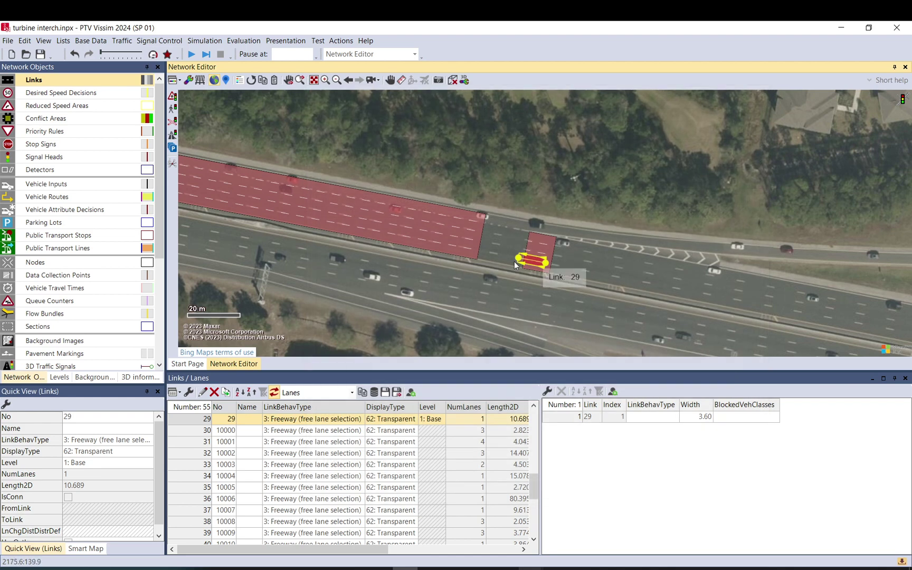
# Step: Move link 29 onto the on-ramp lane and extend link 27's upstream end east past the overpass, about 1161 m in total, fitted with intermediate points
pyautogui.moveTo(539, 266); pyautogui.dragTo(866, 314)
pyautogui.click(554, 255)
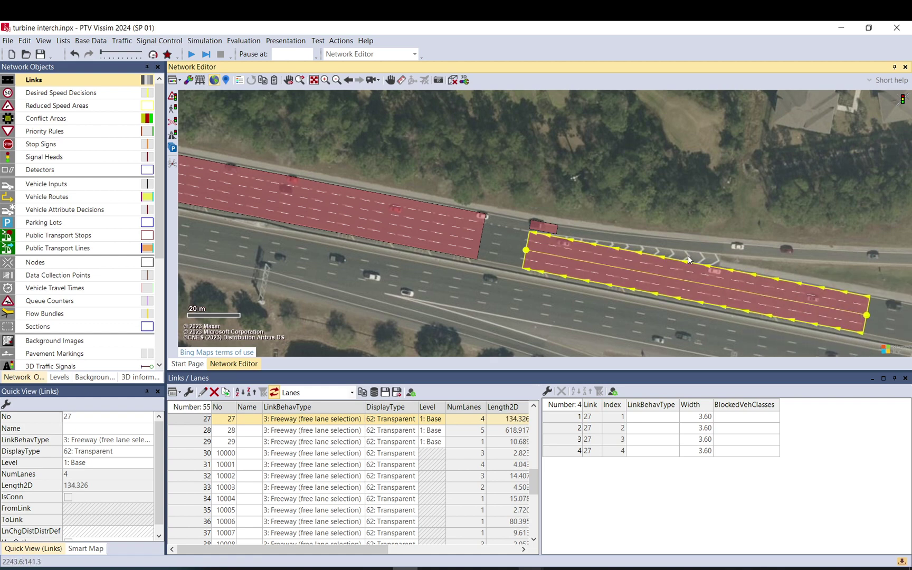
pyautogui.scroll(-2, 600, 273)
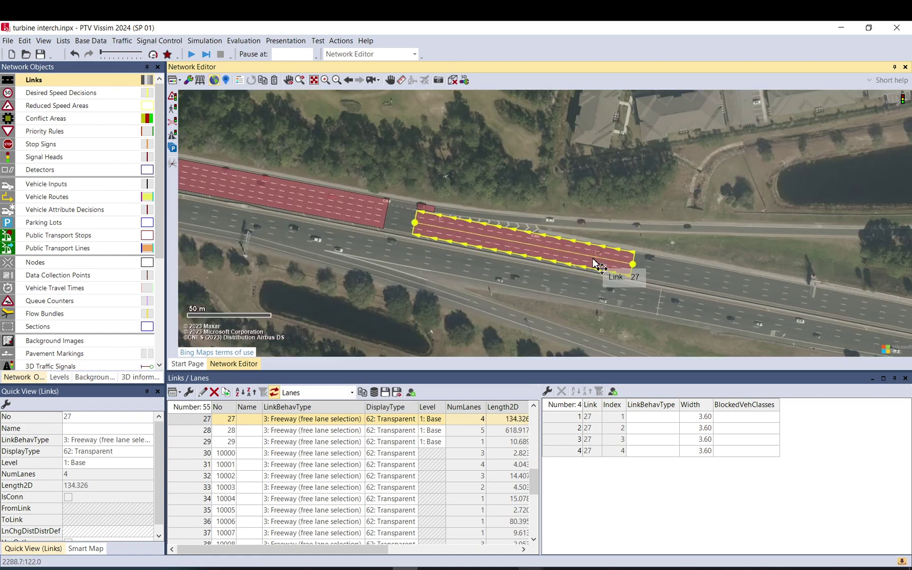
pyautogui.moveTo(633, 264); pyautogui.dragTo(891, 316)
pyautogui.scroll(-3, 580, 254)
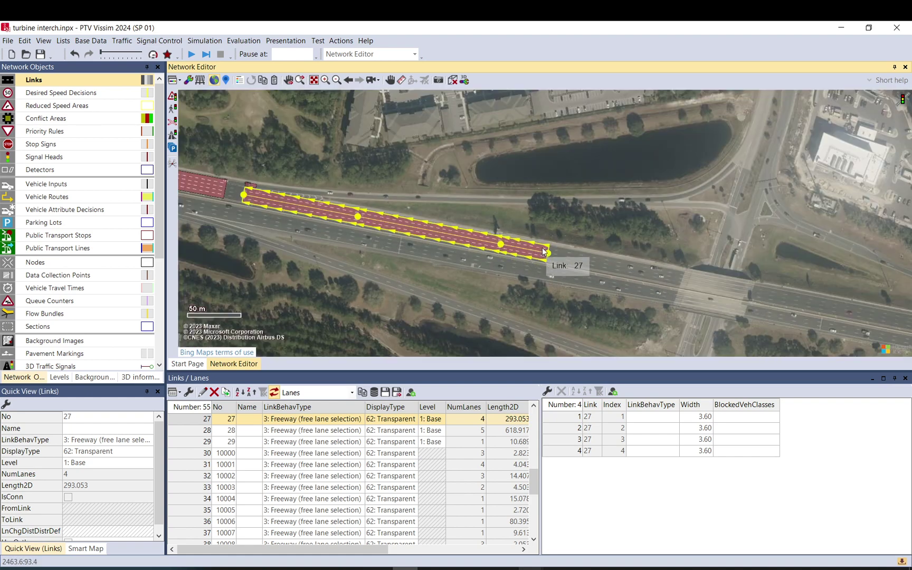
pyautogui.moveTo(550, 258); pyautogui.dragTo(897, 319)
pyautogui.scroll(-5, 819, 306)
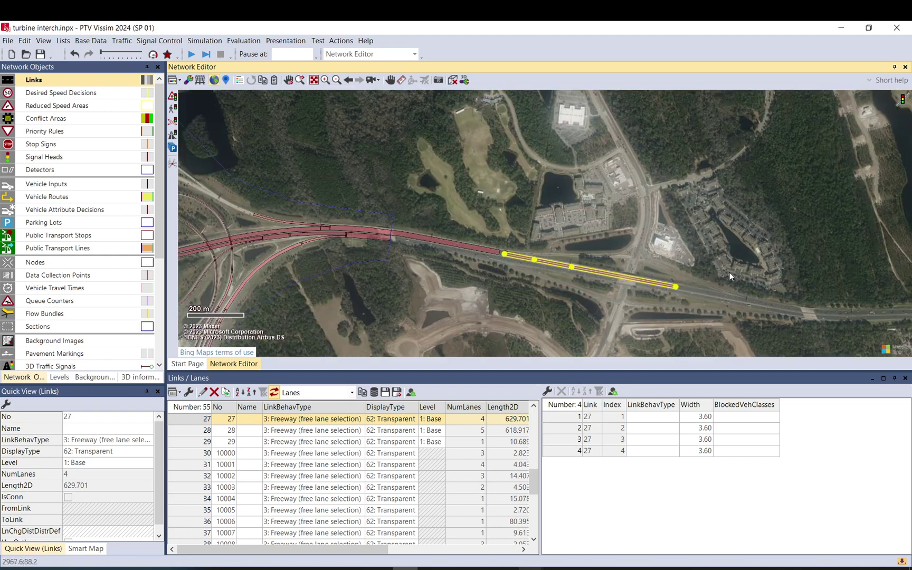
pyautogui.moveTo(680, 290); pyautogui.dragTo(814, 320)
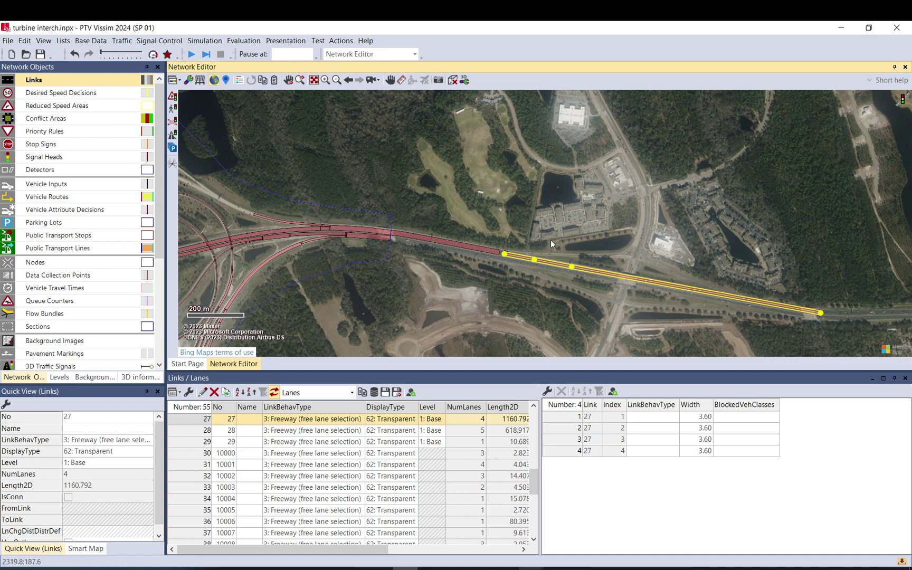
# Step: Connect lanes 1 to 4 of link 27 to lanes 2 to 5 of link 28 at the on-ramp merge
pyautogui.scroll(1, 442, 243)
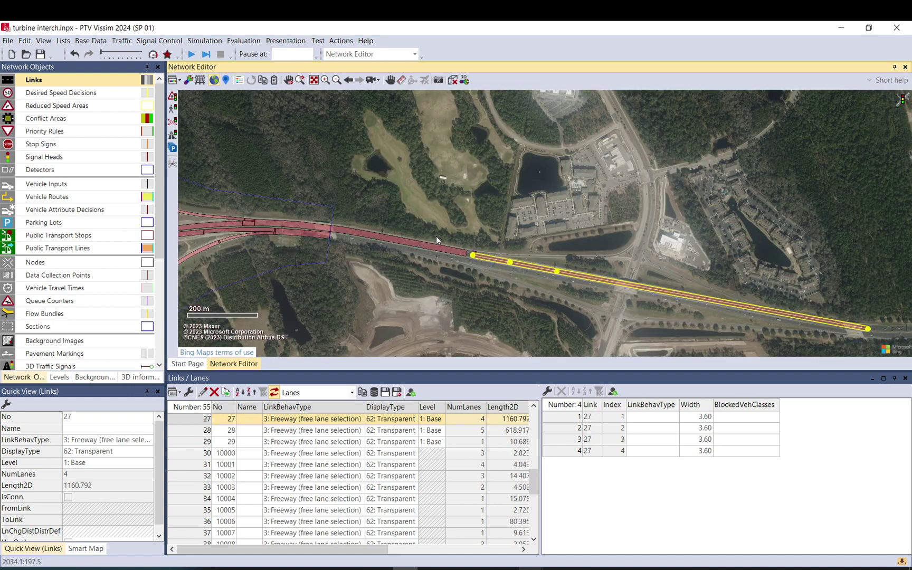
pyautogui.click(440, 228)
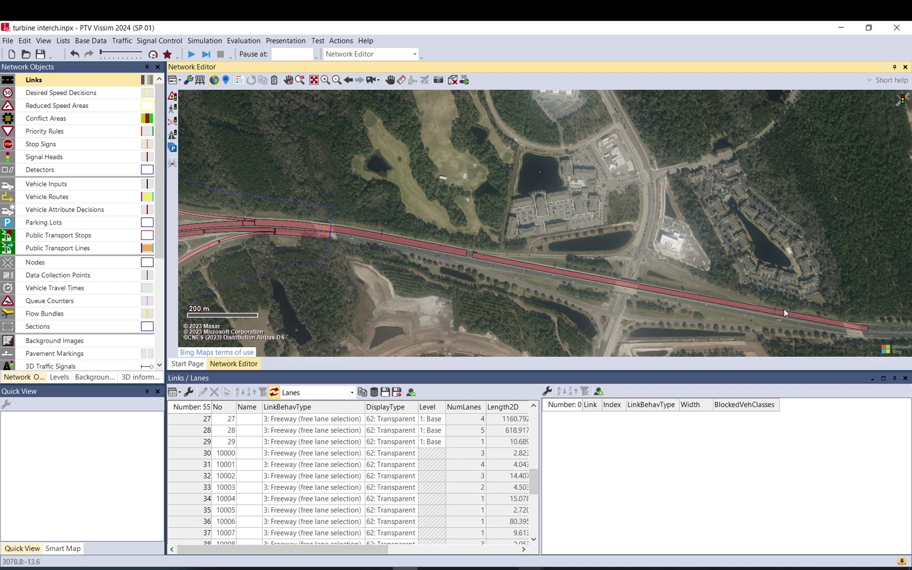
pyautogui.scroll(1, 465, 256)
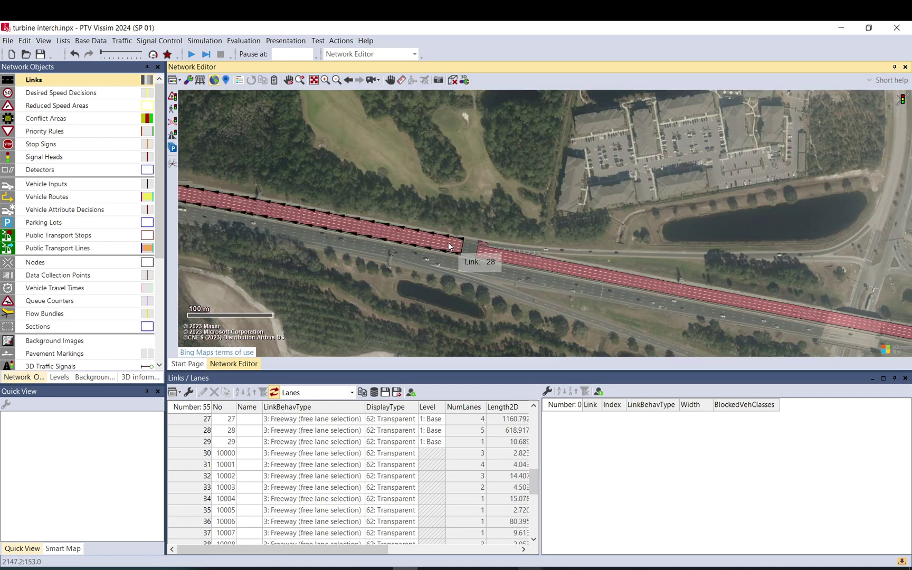
pyautogui.scroll(1, 292, 219)
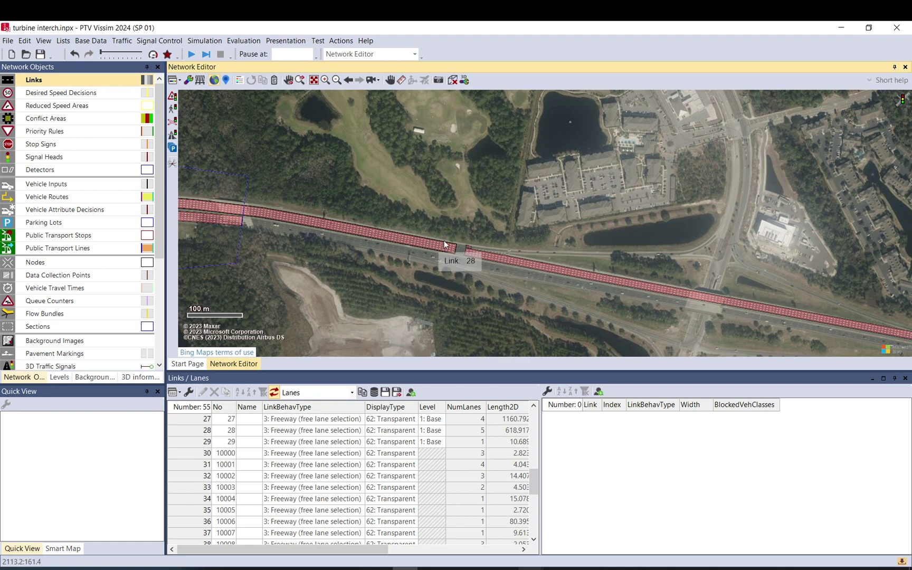
pyautogui.scroll(1, 448, 246)
pyautogui.scroll(1, 486, 258)
pyautogui.scroll(1, 487, 259)
pyautogui.click(557, 284)
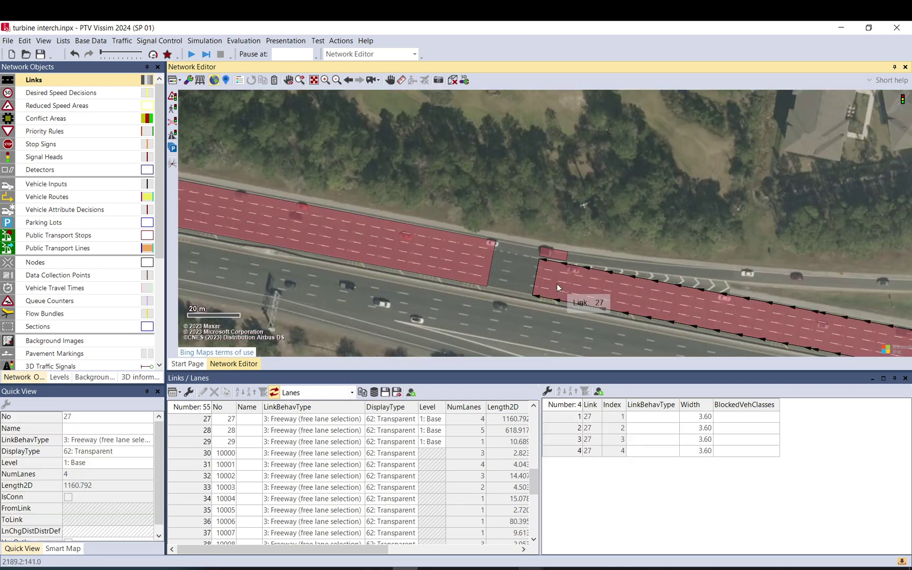
pyautogui.moveTo(540, 275); pyautogui.dragTo(490, 267)
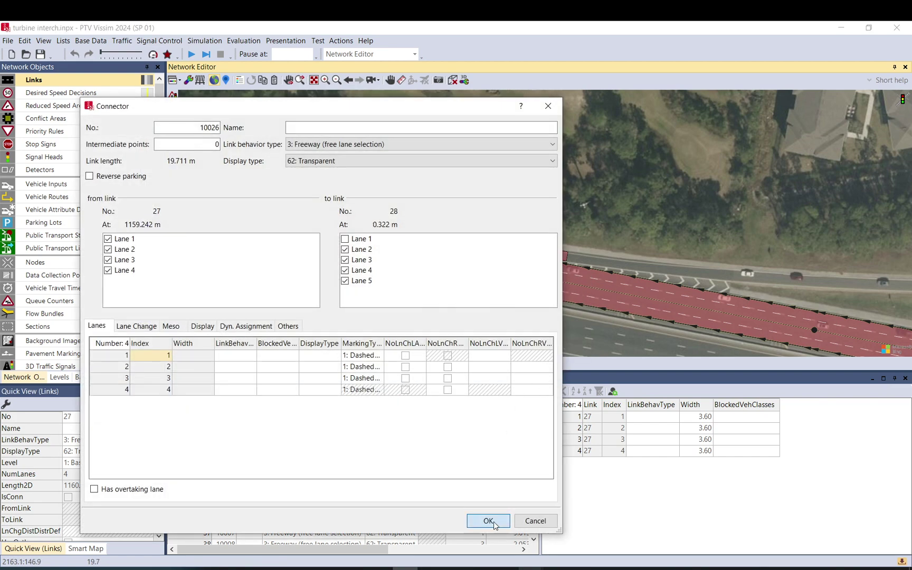
pyautogui.click(488, 522)
# Step: Extend link 29 upstream along the on-ramp, about 140 m in total with an intermediate point, and connect its lane to lane 1 of link 28
pyautogui.click(555, 259)
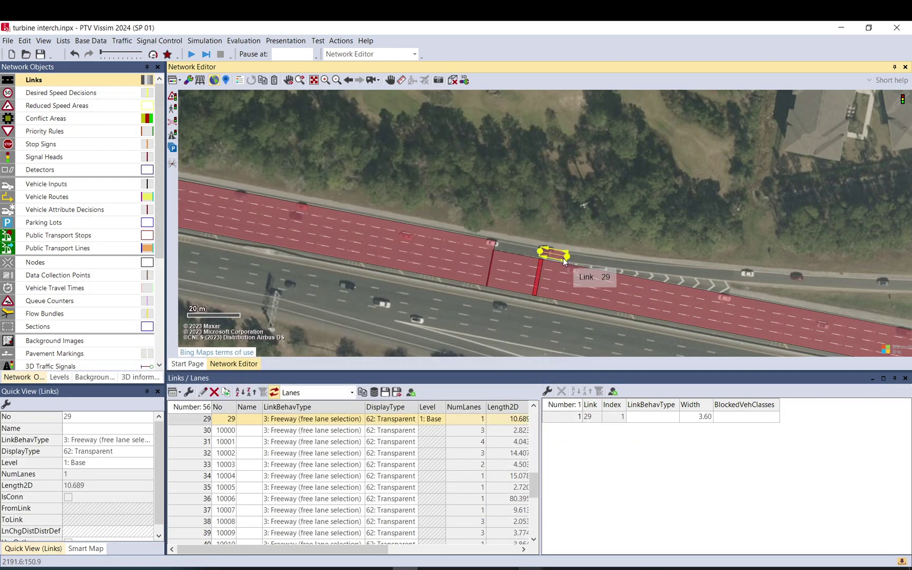
pyautogui.moveTo(569, 259); pyautogui.dragTo(900, 285)
pyautogui.moveTo(790, 273); pyautogui.dragTo(705, 272)
pyautogui.moveTo(545, 251); pyautogui.dragTo(492, 245)
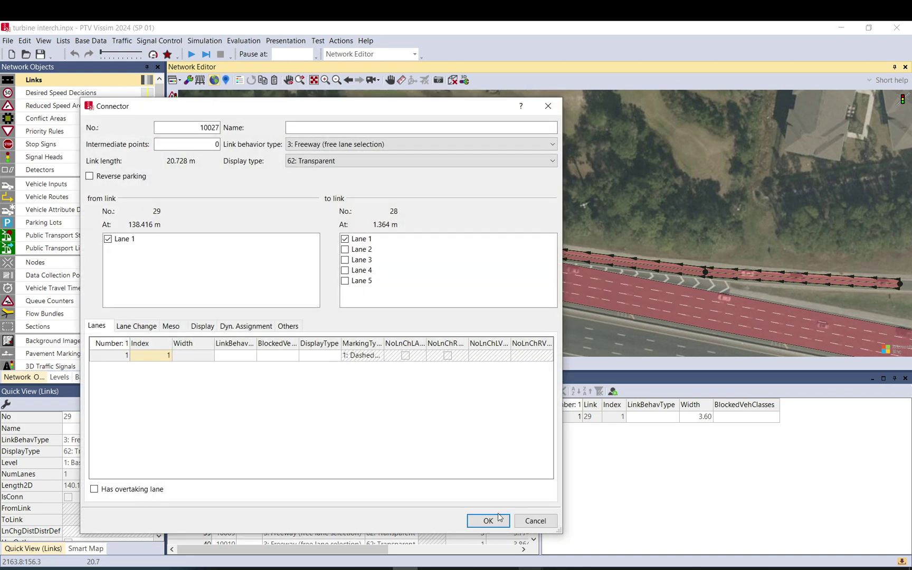
pyautogui.click(499, 518)
pyautogui.click(660, 238)
# Step: Extend the upstream end of link 29 farther east along the on-ramp, about 270 m in total
pyautogui.scroll(-2, 660, 238)
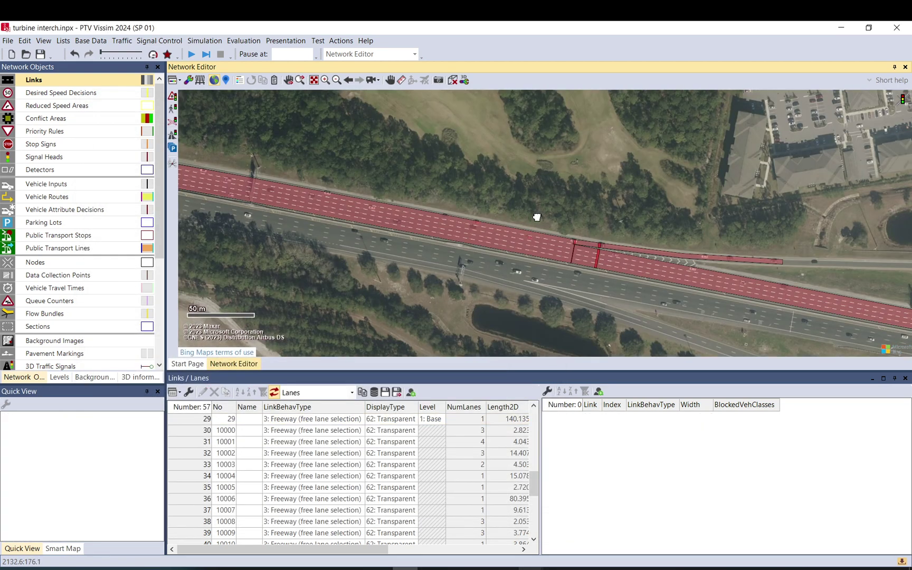
pyautogui.scroll(-1, 537, 217)
pyautogui.click(575, 268)
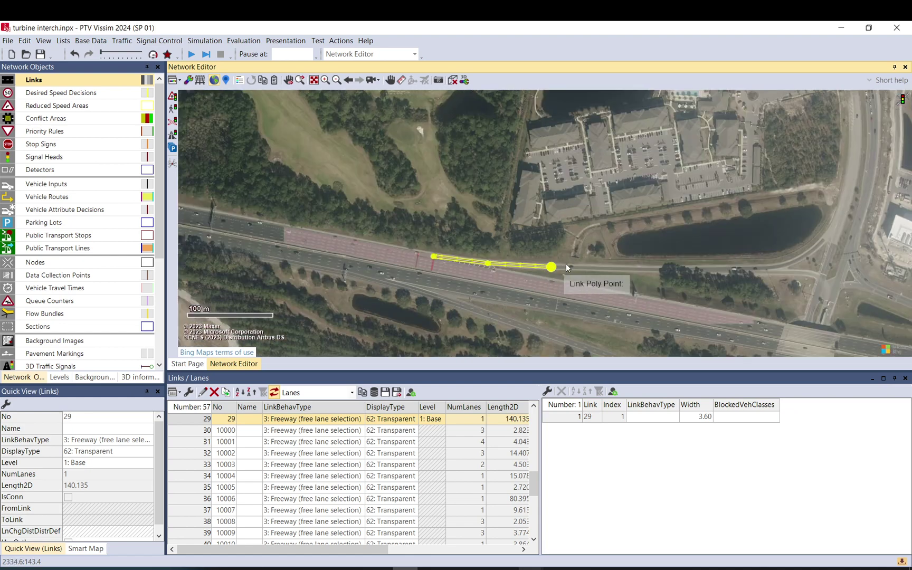
pyautogui.click(553, 265)
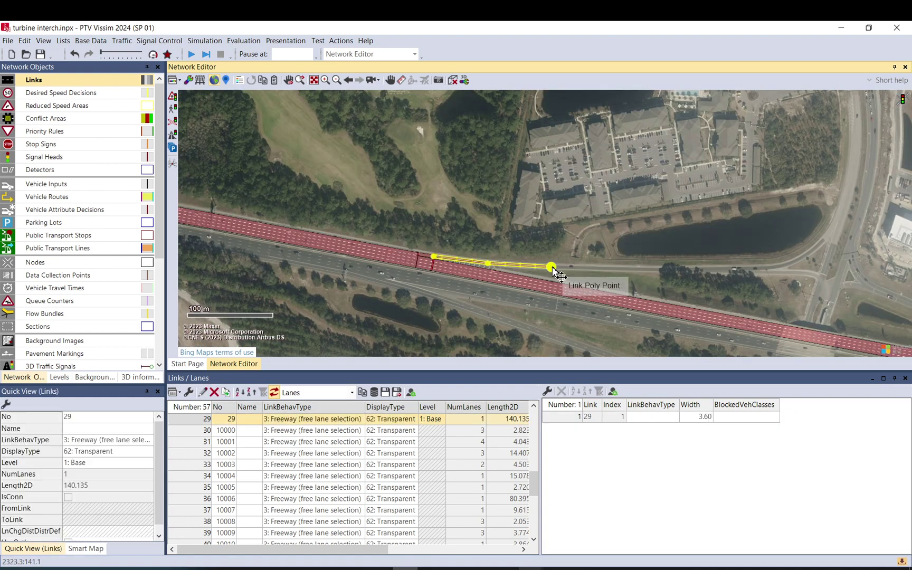
pyautogui.moveTo(556, 268); pyautogui.dragTo(663, 272)
pyautogui.click(607, 228)
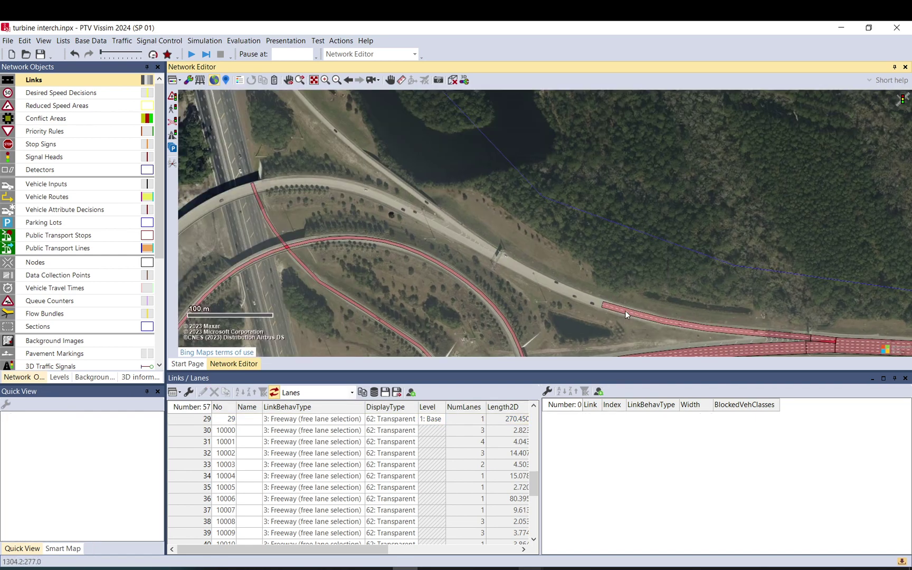
# Step: Extend link 24's downstream end northwest along the ramp, about 357 m in total, and align it to the pavement with intermediate points
pyautogui.click(623, 311)
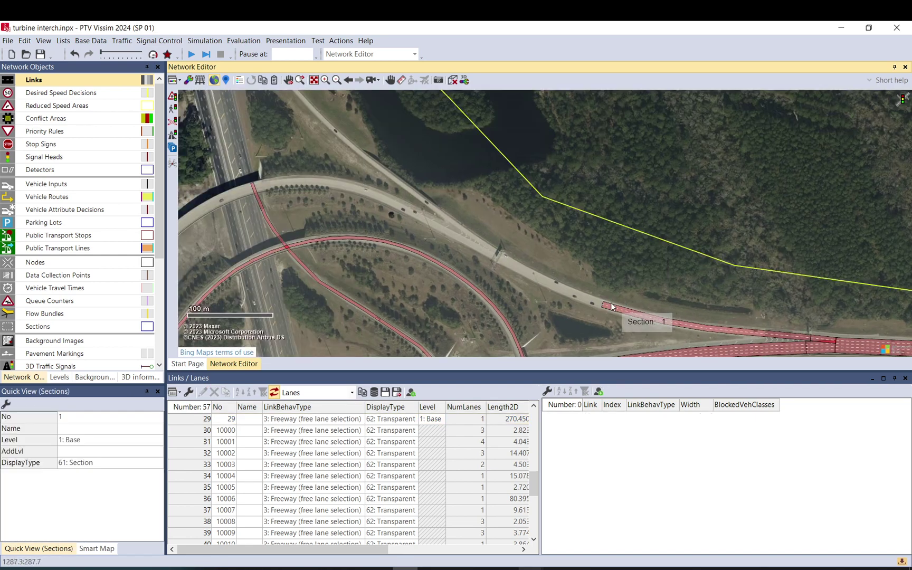
pyautogui.moveTo(605, 307); pyautogui.dragTo(518, 268)
pyautogui.scroll(5, 655, 323)
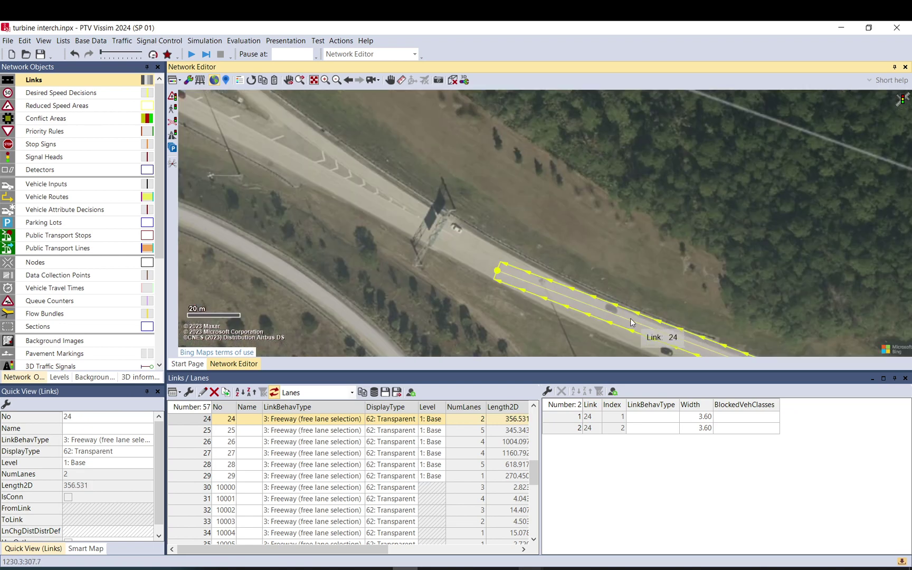
pyautogui.moveTo(631, 327); pyautogui.dragTo(633, 336)
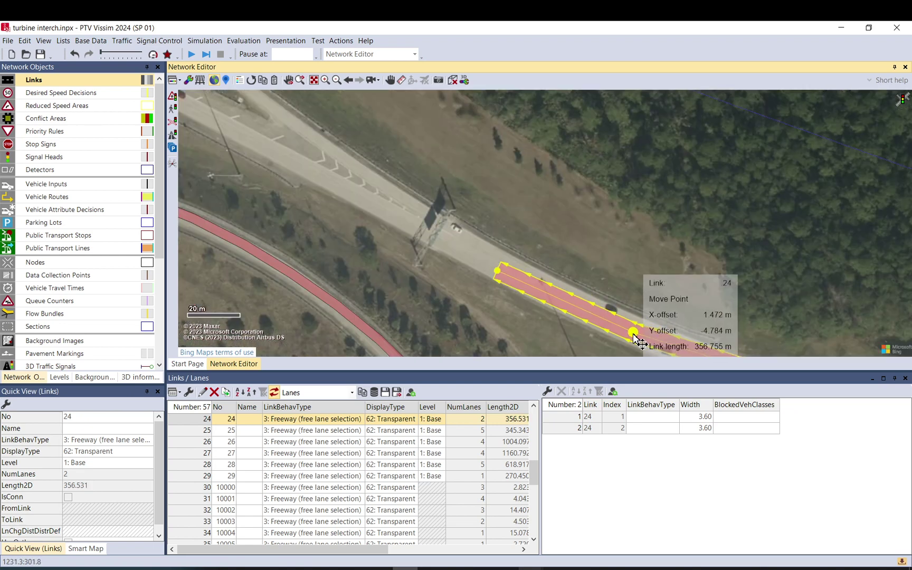
pyautogui.click(584, 252)
pyautogui.click(599, 311)
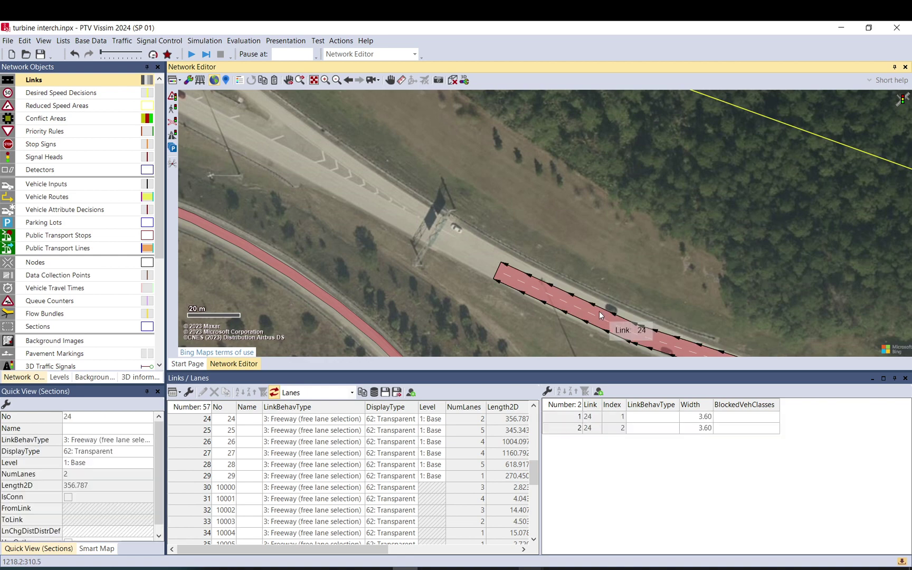
pyautogui.moveTo(659, 290); pyautogui.dragTo(435, 142)
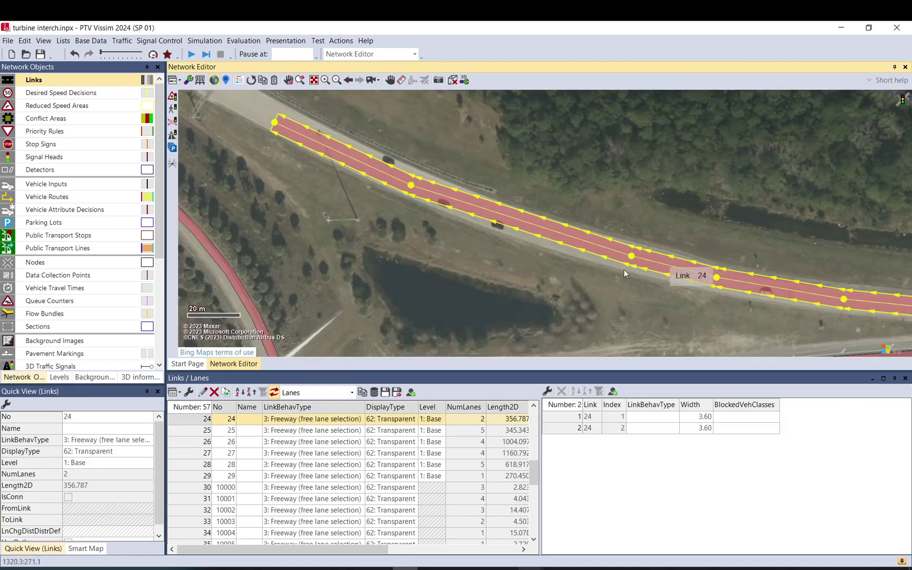
pyautogui.moveTo(594, 250); pyautogui.dragTo(548, 241)
pyautogui.moveTo(337, 139); pyautogui.dragTo(509, 243)
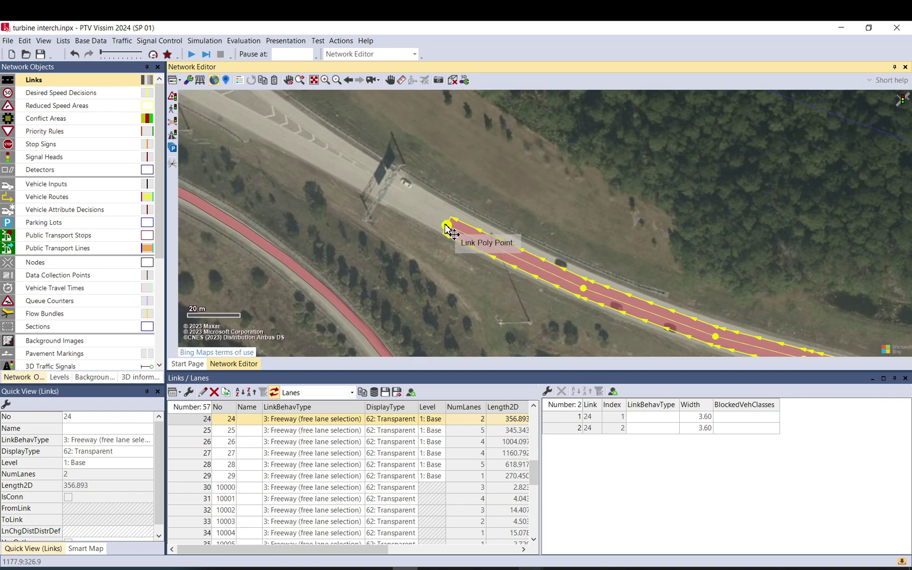
# Step: Pull link 24's downstream end off the pavement and split the link about 188 m along, beside the pond, with an automatically generated connector
pyautogui.moveTo(446, 227); pyautogui.dragTo(494, 340)
pyautogui.scroll(2, 568, 291)
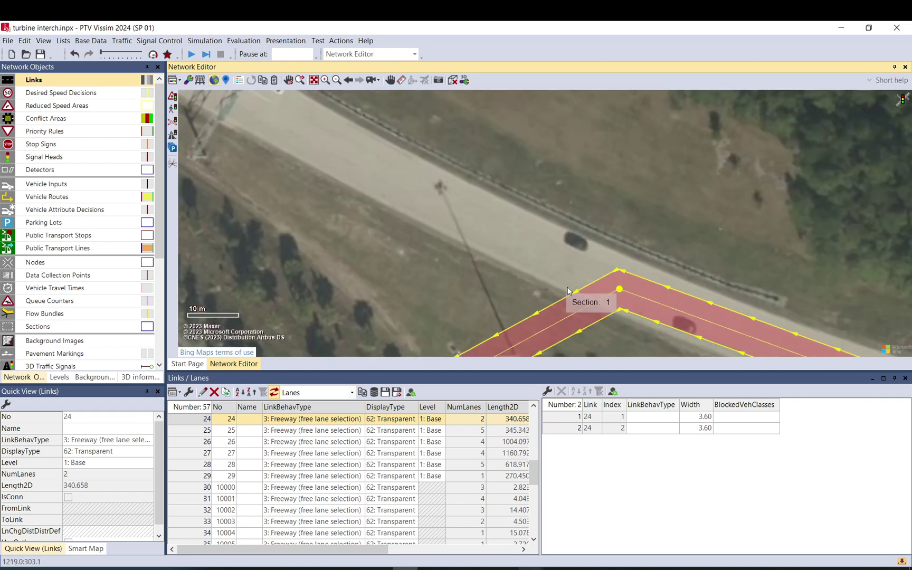
pyautogui.scroll(5, 569, 260)
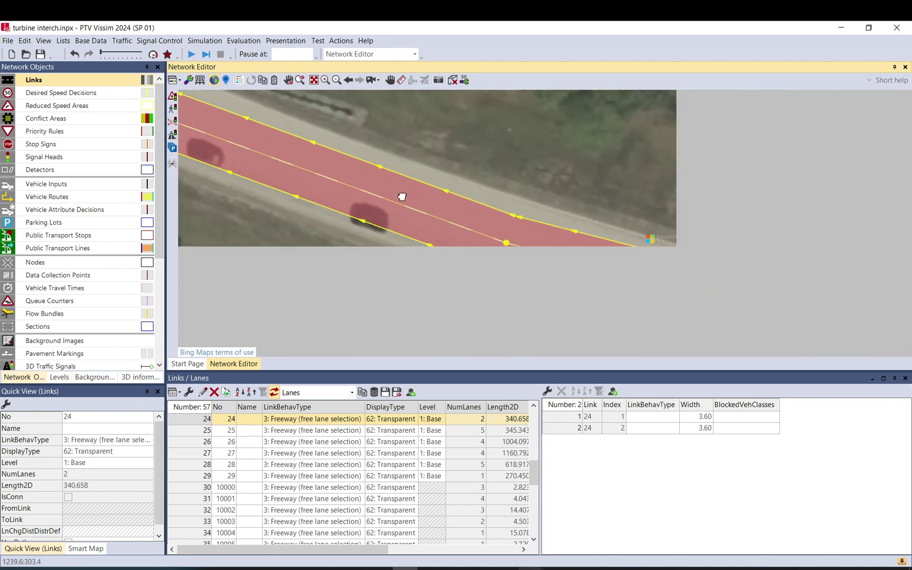
pyautogui.moveTo(473, 224); pyautogui.dragTo(567, 251)
pyautogui.rightClick(418, 211)
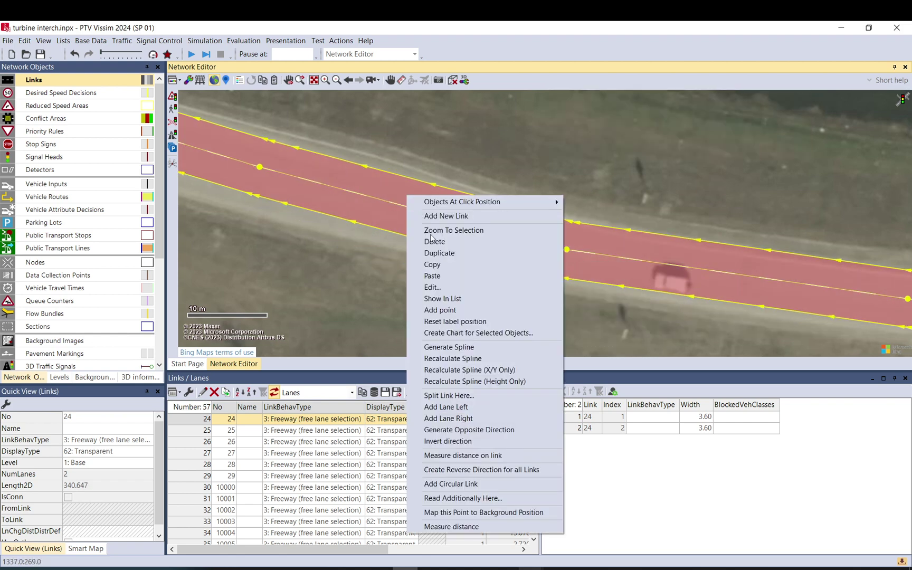
pyautogui.click(451, 397)
pyautogui.click(132, 313)
# Step: Set link 30 to three lanes and shift its upstream end next to the two-lane connector from link 24
pyautogui.click(397, 183)
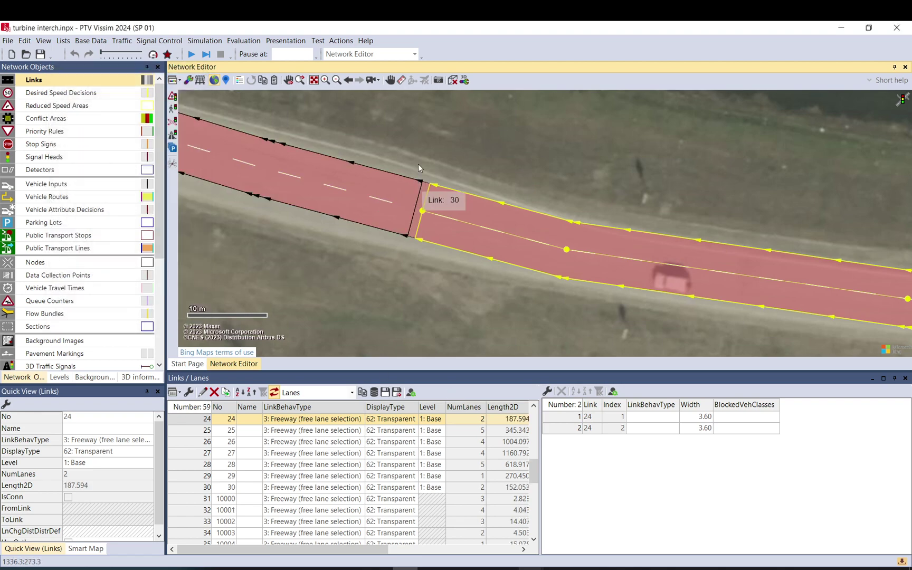
pyautogui.moveTo(373, 186); pyautogui.dragTo(572, 228)
pyautogui.doubleClick(555, 231)
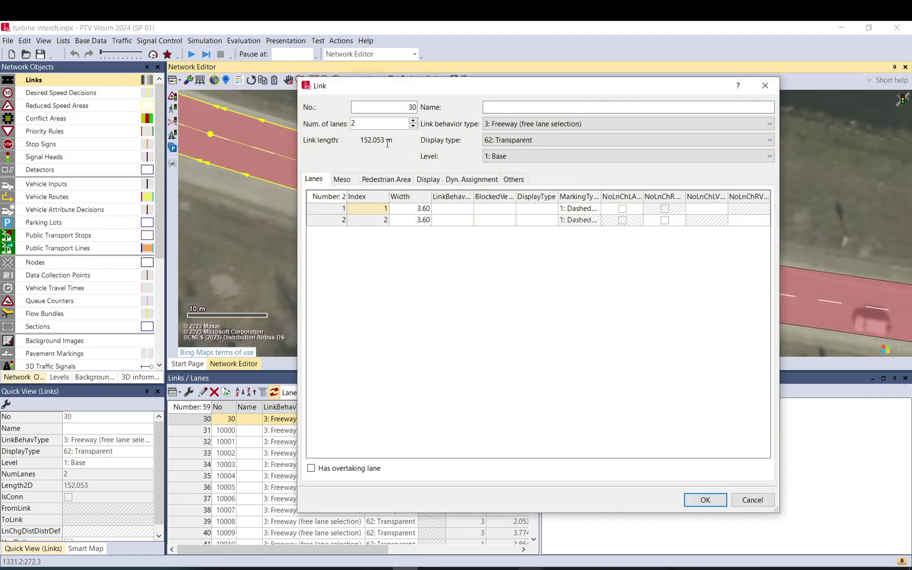
pyautogui.click(413, 120)
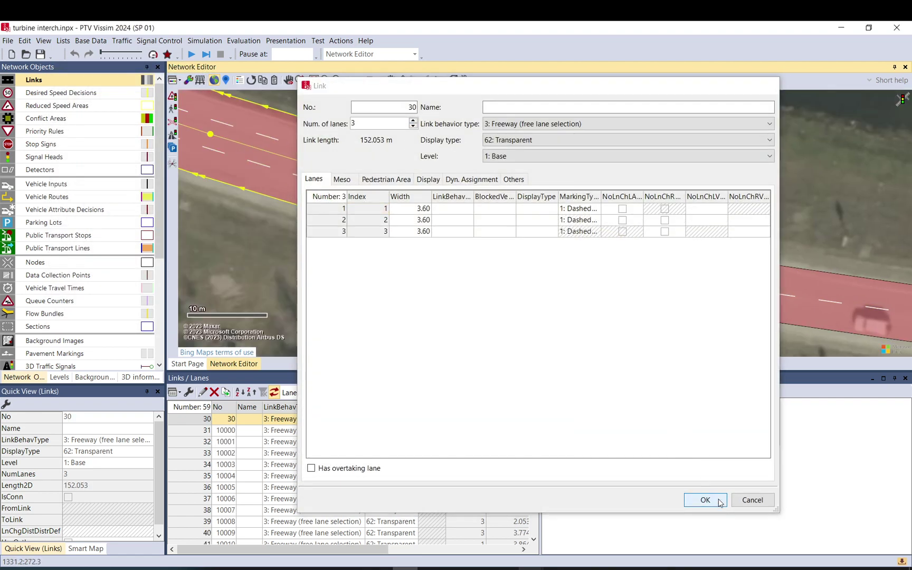
pyautogui.click(705, 500)
pyautogui.moveTo(616, 246); pyautogui.dragTo(602, 264)
pyautogui.click(630, 257)
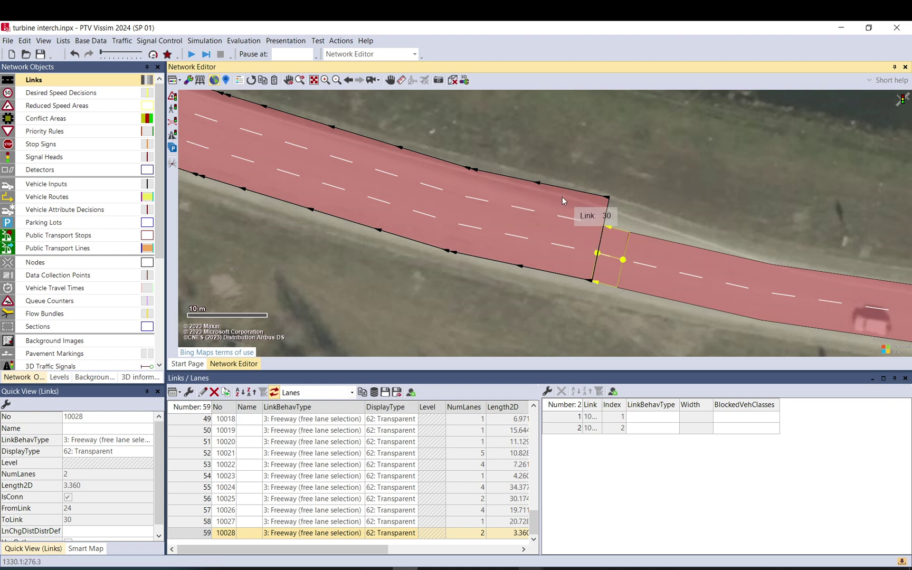
pyautogui.click(568, 232)
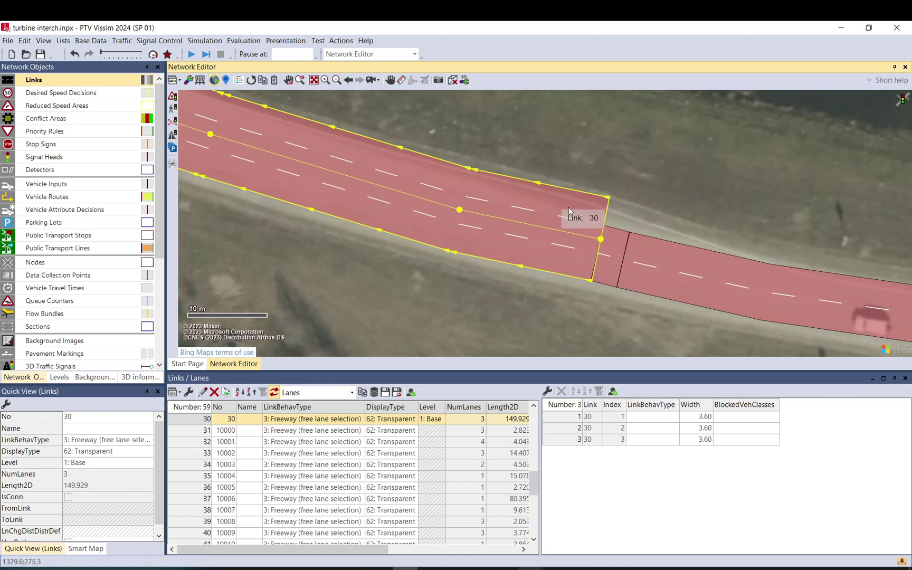
# Step: Align link 30's intermediate points with the ramp and move its downstream end back onto the pavement, about 150 m in total
pyautogui.moveTo(449, 177); pyautogui.dragTo(778, 285)
pyautogui.scroll(-1, 741, 281)
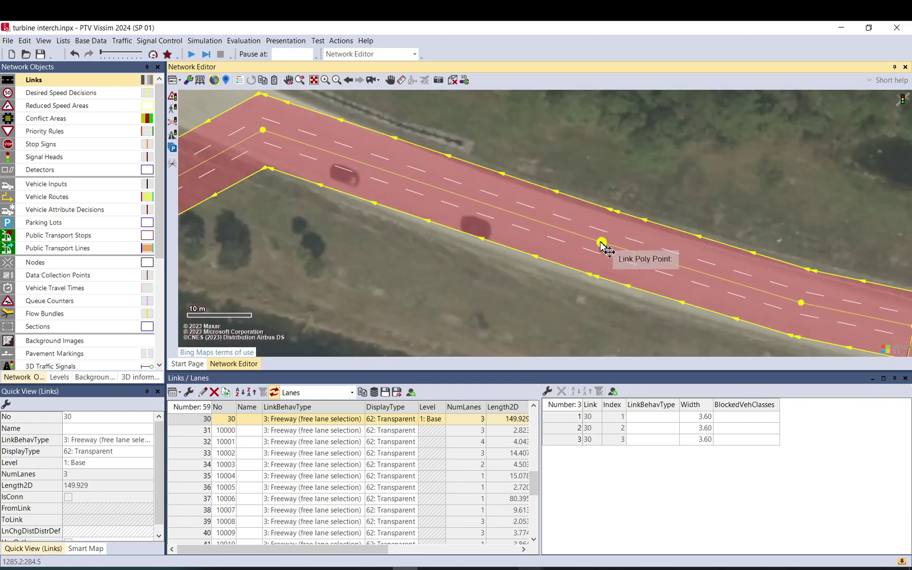
pyautogui.moveTo(602, 242); pyautogui.dragTo(598, 245)
pyautogui.moveTo(341, 197); pyautogui.dragTo(710, 264)
pyautogui.scroll(-1, 624, 267)
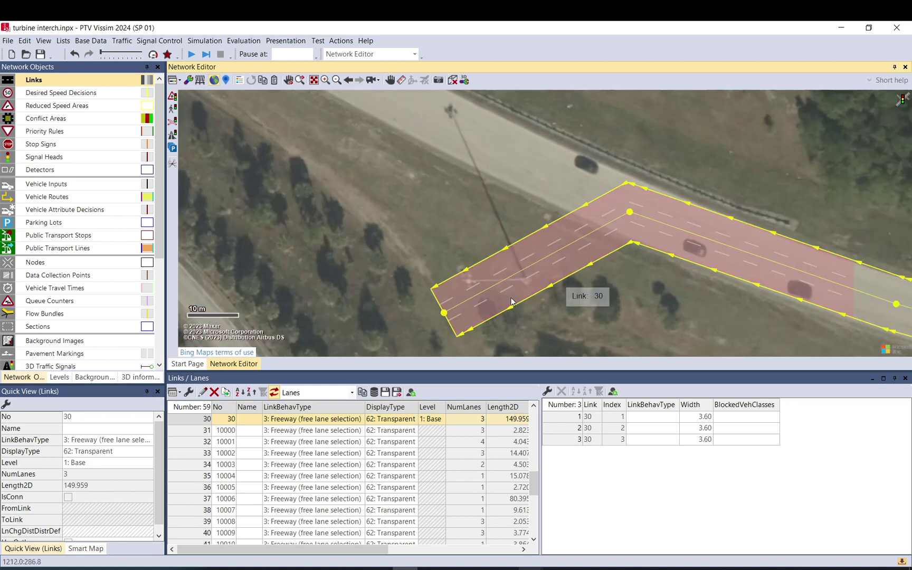
pyautogui.moveTo(443, 312); pyautogui.dragTo(445, 127)
pyautogui.moveTo(366, 160); pyautogui.dragTo(638, 315)
pyautogui.scroll(-2, 638, 315)
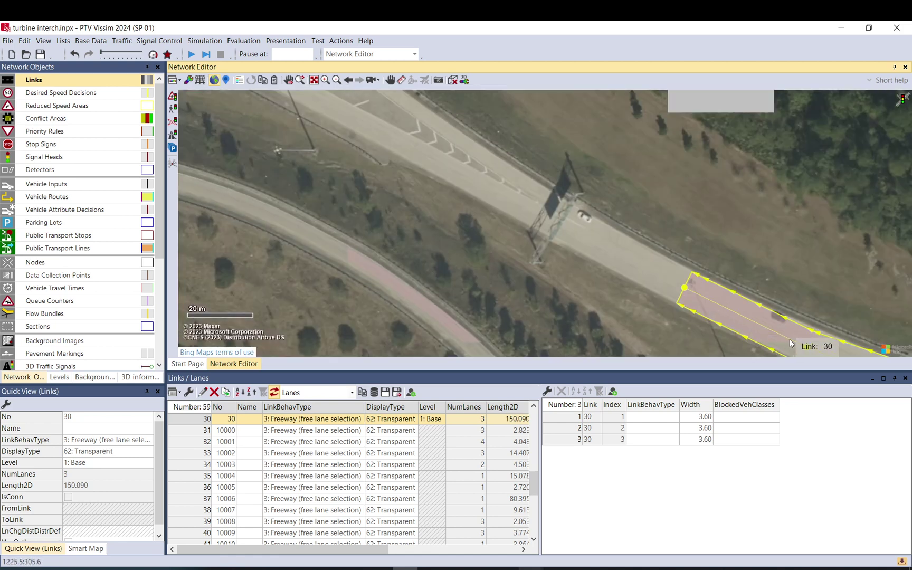
pyautogui.moveTo(808, 350); pyautogui.dragTo(803, 346)
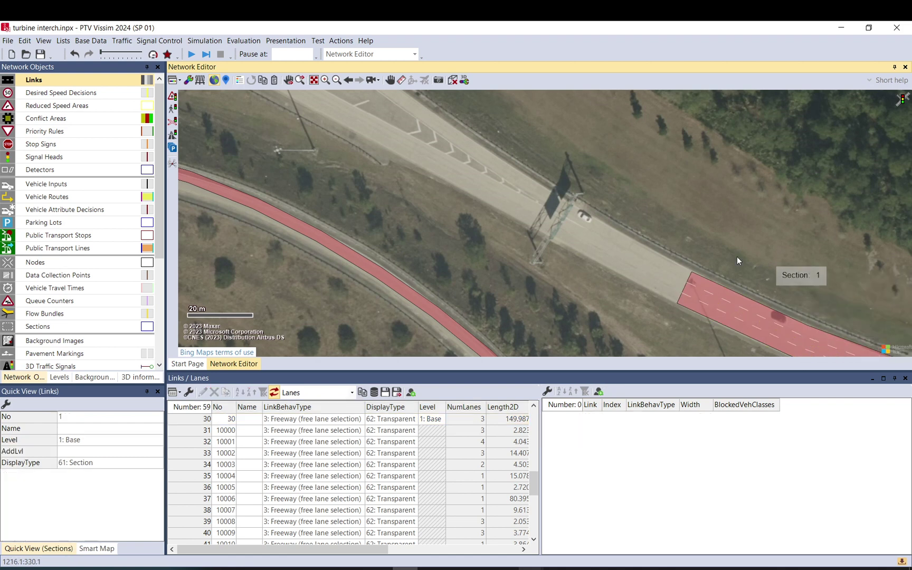
# Step: Extend link 30's downstream end toward the sign gantry, about 184 m in total, and split it at 180.94 m into links 30 and 31
pyautogui.moveTo(669, 284); pyautogui.dragTo(588, 234)
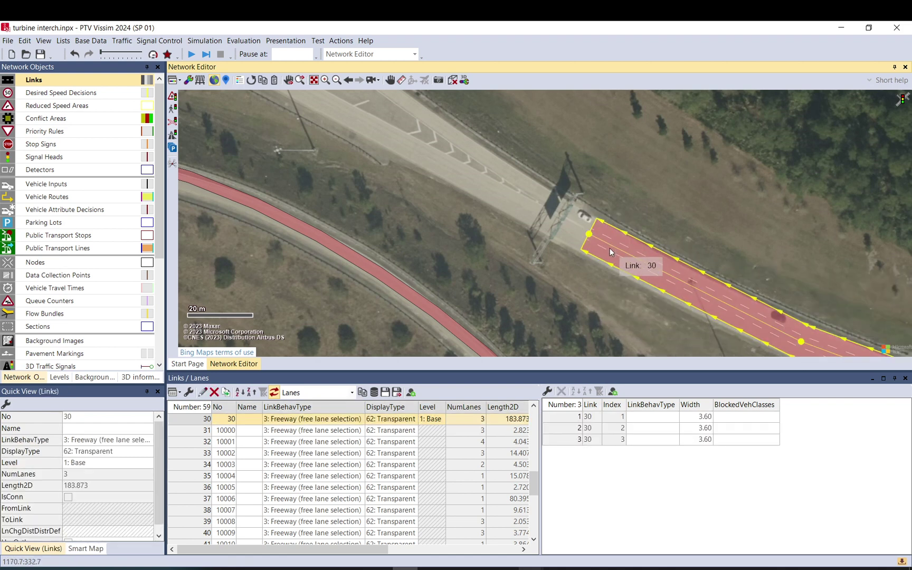
pyautogui.rightClick(600, 238)
pyautogui.click(634, 420)
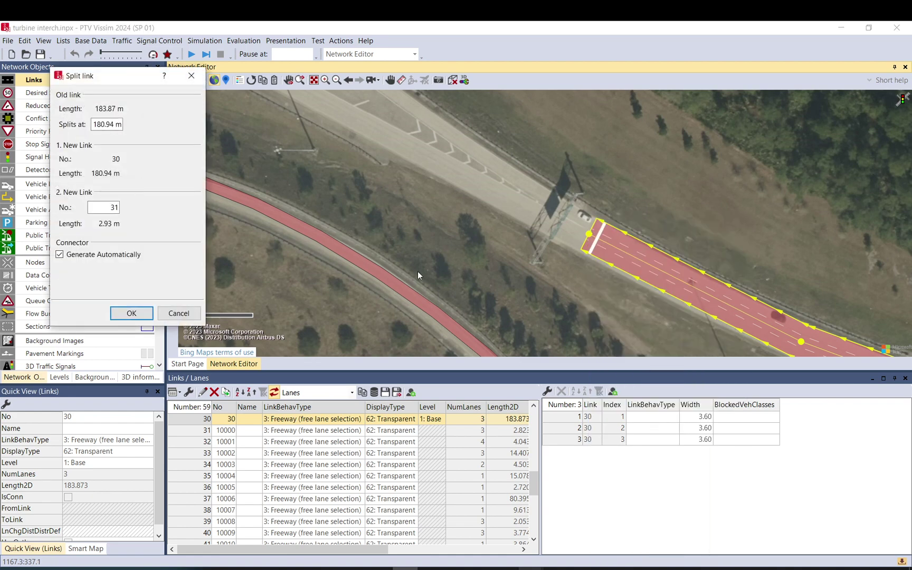
pyautogui.click(131, 313)
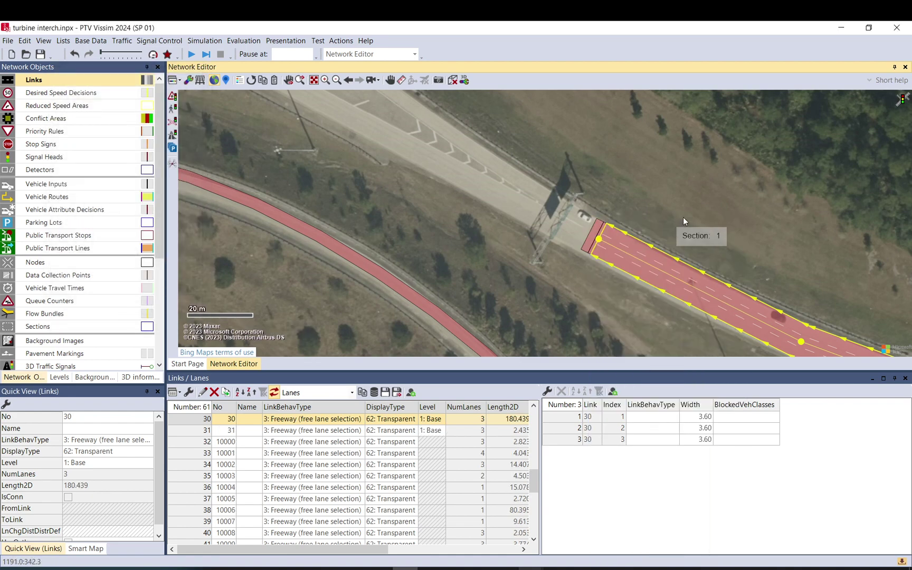
# Step: Move link 31 downstream to the sign gantry and set its number of lanes to 2
pyautogui.click(586, 245)
pyautogui.doubleClick(581, 242)
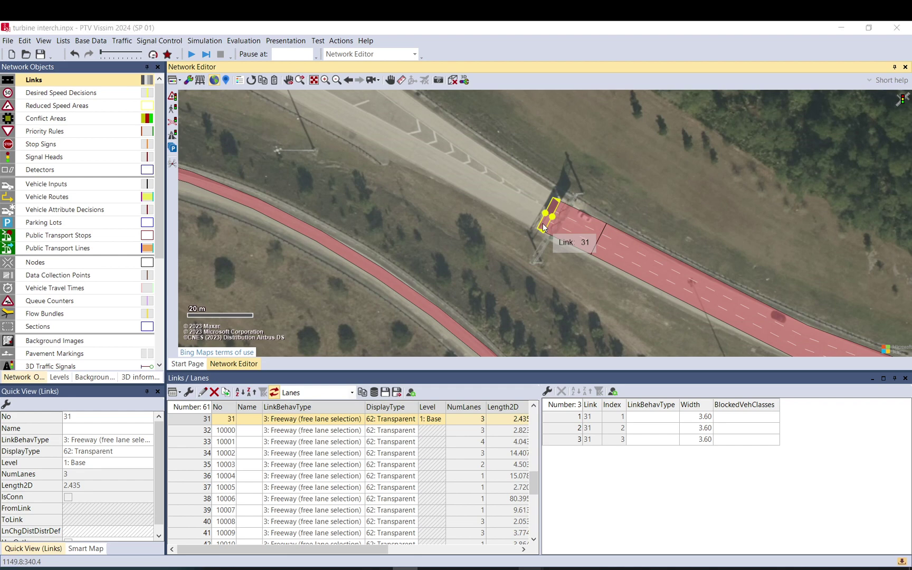
pyautogui.click(413, 126)
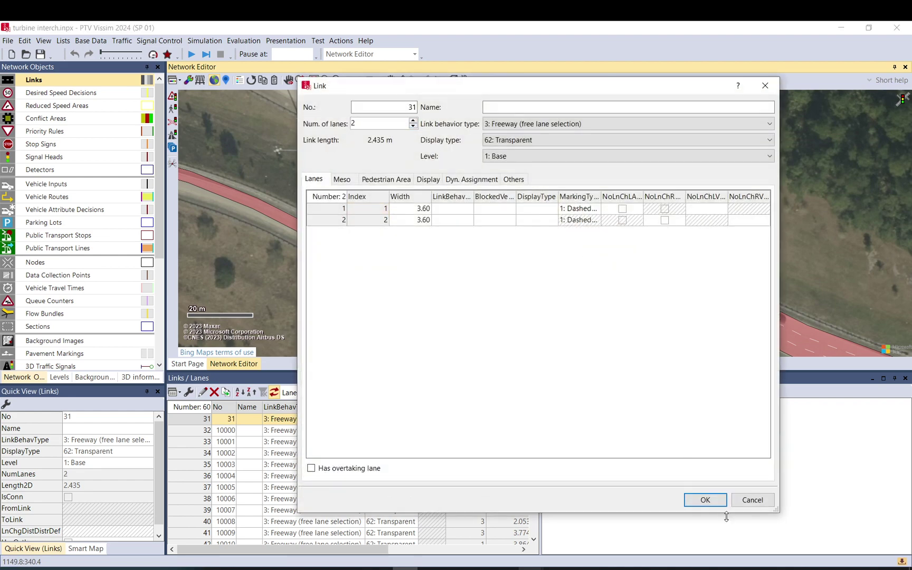
pyautogui.click(706, 500)
# Step: Duplicate link 31 as one-lane link 32 on the northern branch and shift link 31 onto the southern branch of the diverge
pyautogui.rightClick(533, 206)
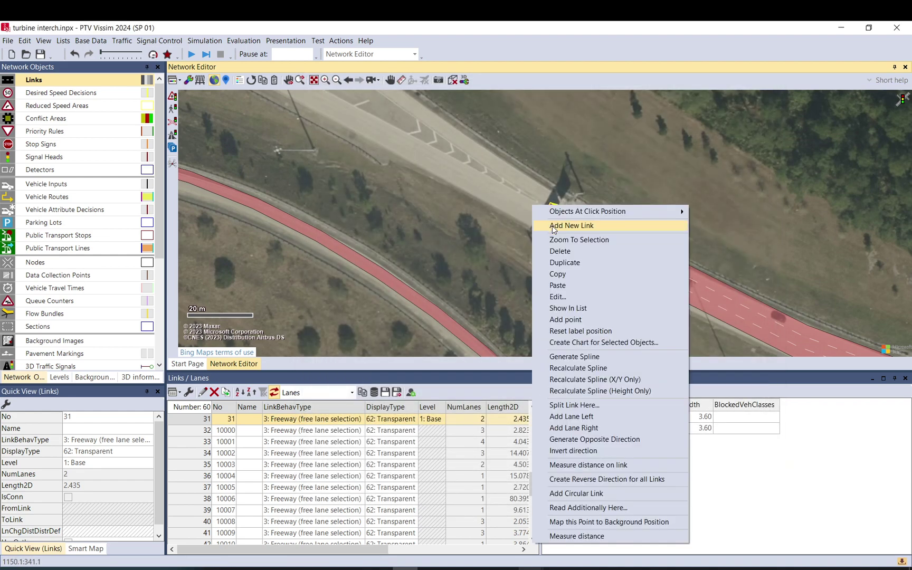
pyautogui.click(570, 262)
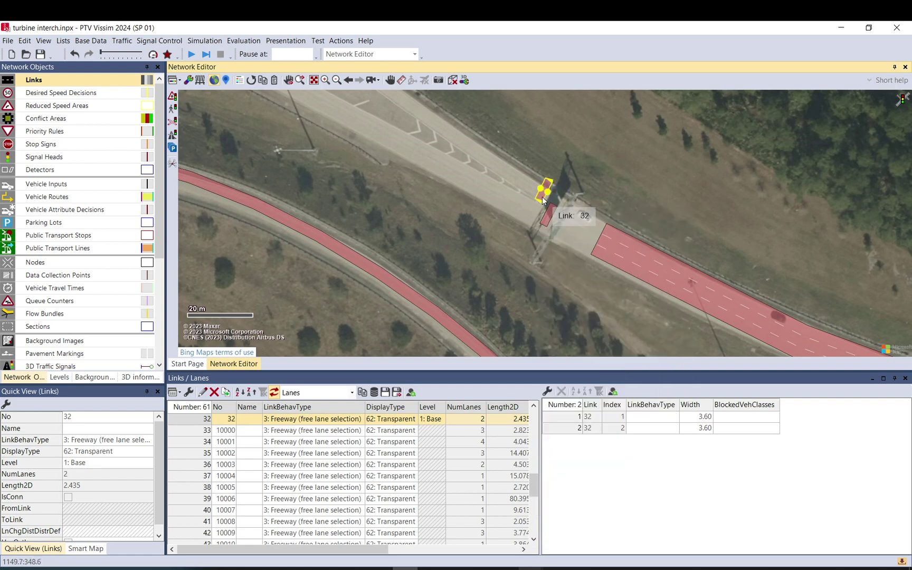
pyautogui.doubleClick(531, 199)
pyautogui.click(413, 126)
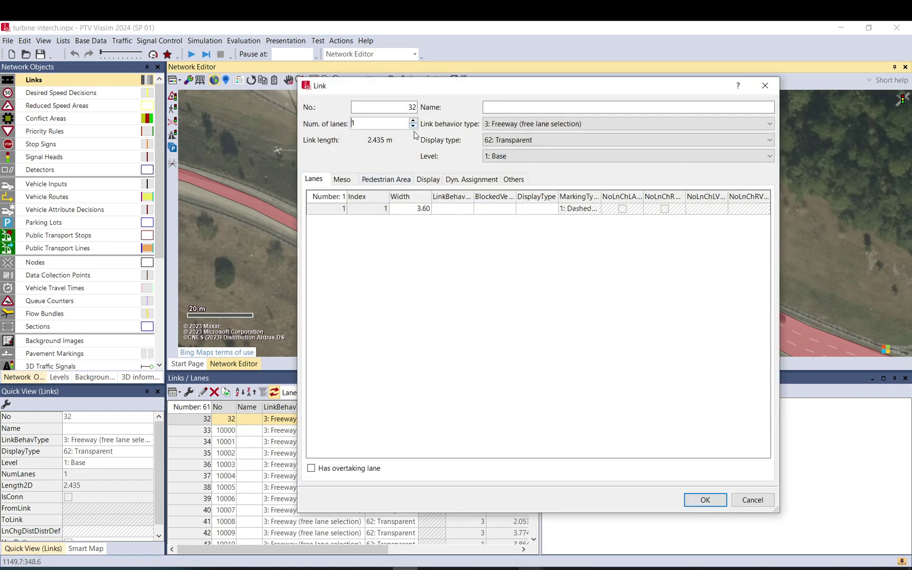
pyautogui.click(705, 499)
pyautogui.click(545, 217)
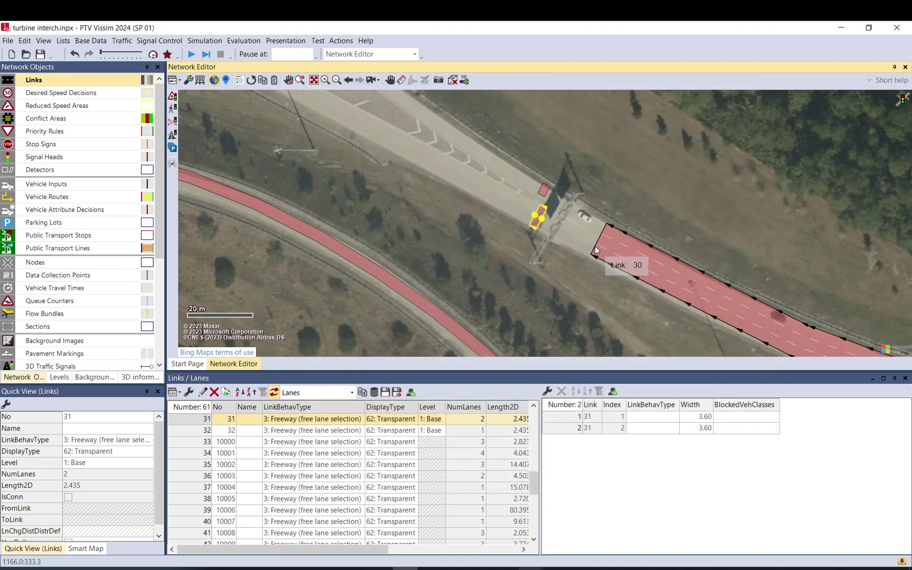
# Step: Connect the two southern lanes of link 30 to link 31 and its northern lane to link 32
pyautogui.moveTo(595, 251); pyautogui.dragTo(541, 222)
pyautogui.click(489, 521)
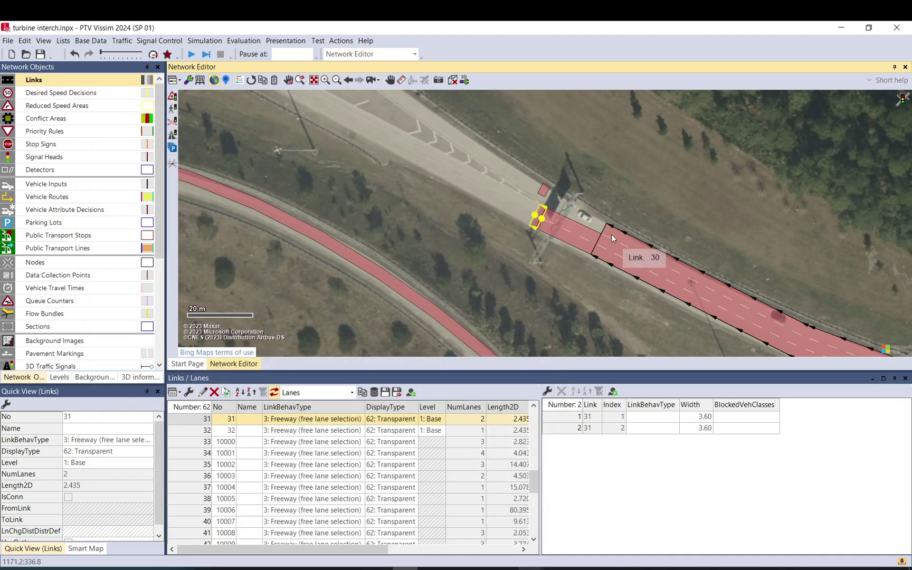
pyautogui.moveTo(606, 228)
pyautogui.mouseDown()
pyautogui.moveTo(544, 195)
pyautogui.moveTo(565, 213)
pyautogui.mouseUp()
pyautogui.click(501, 520)
pyautogui.click(571, 211)
pyautogui.scroll(3, 560, 206)
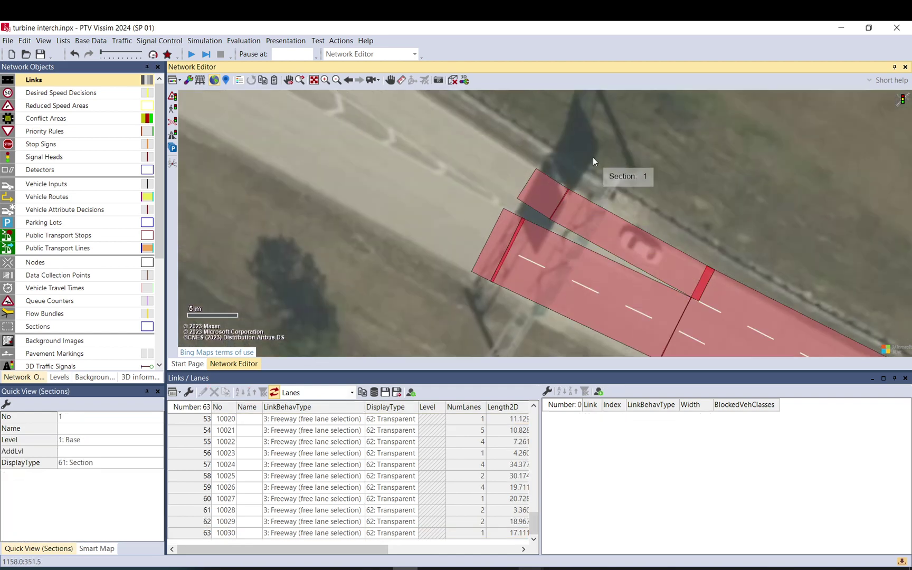
pyautogui.scroll(-2, 557, 166)
pyautogui.scroll(-2, 728, 271)
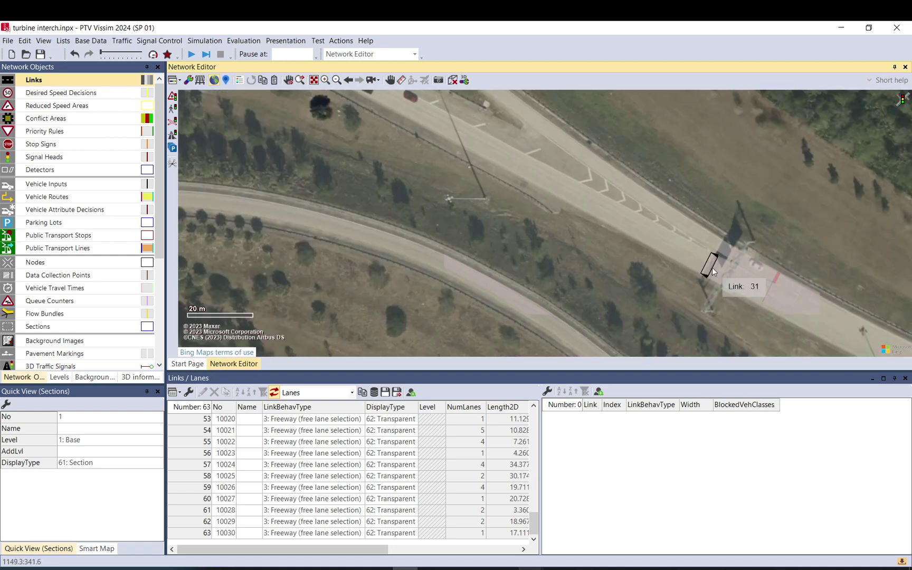
# Step: Extend link 31's downstream end from the sign gantry across the interchange to the ramp's southern end, about 618 m in total
pyautogui.click(709, 269)
pyautogui.moveTo(709, 269); pyautogui.dragTo(432, 123)
pyautogui.moveTo(391, 153); pyautogui.dragTo(198, 232)
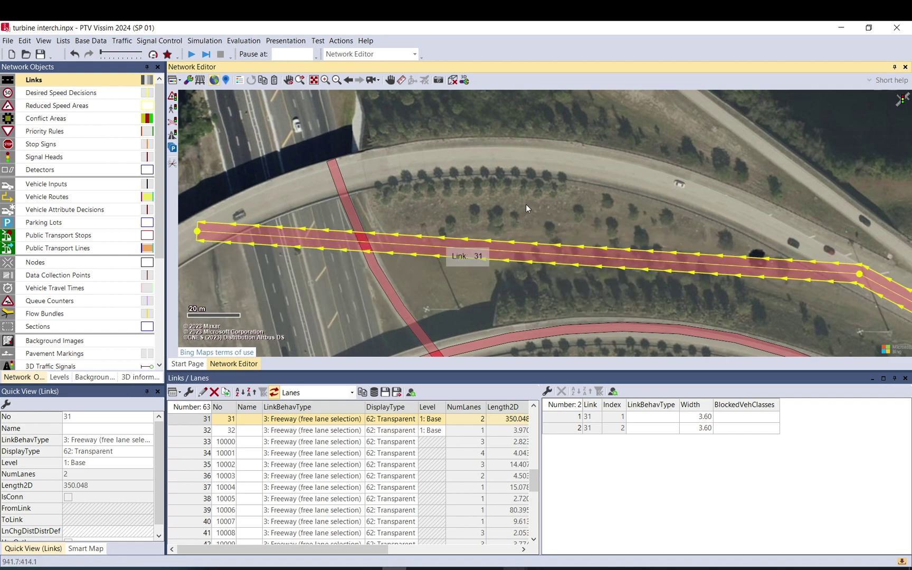
pyautogui.scroll(-4, 526, 204)
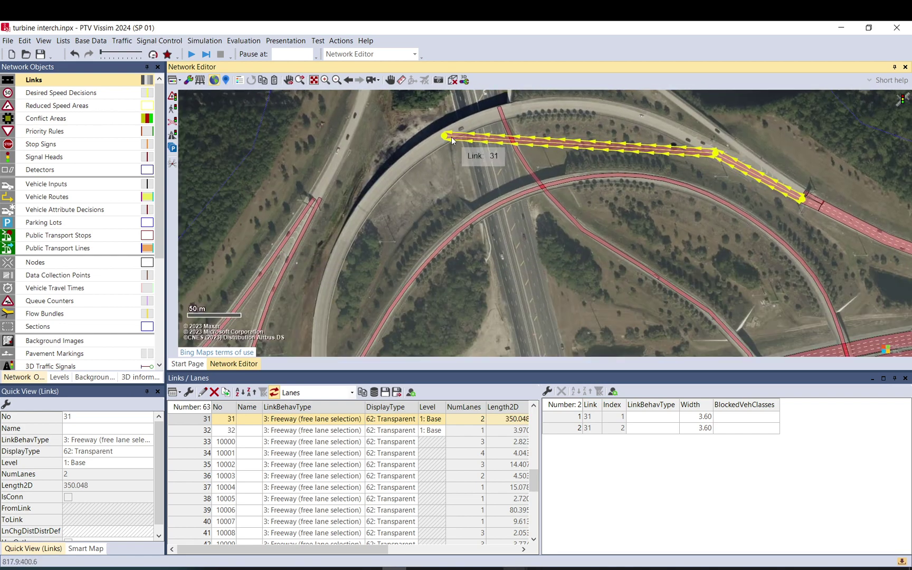
pyautogui.scroll(-2, 450, 140)
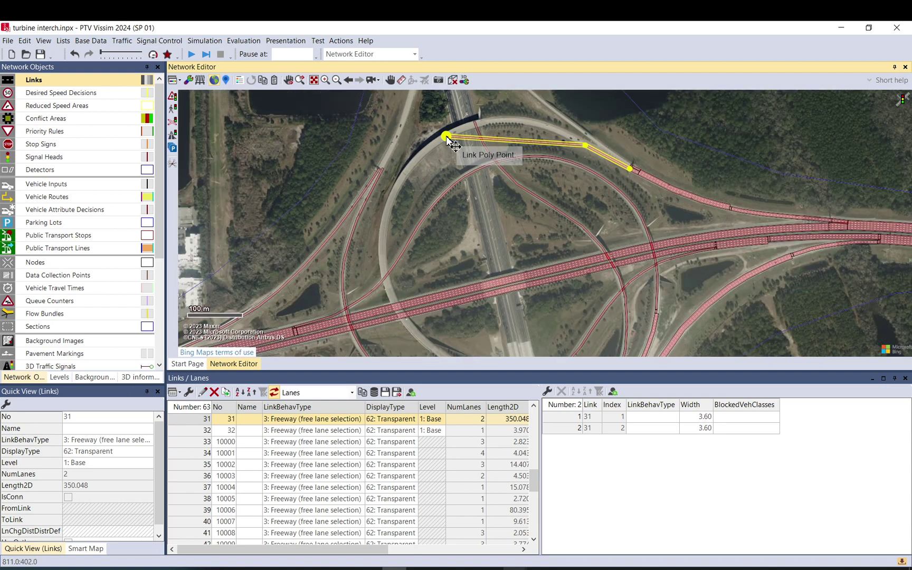
pyautogui.scroll(-1, 441, 132)
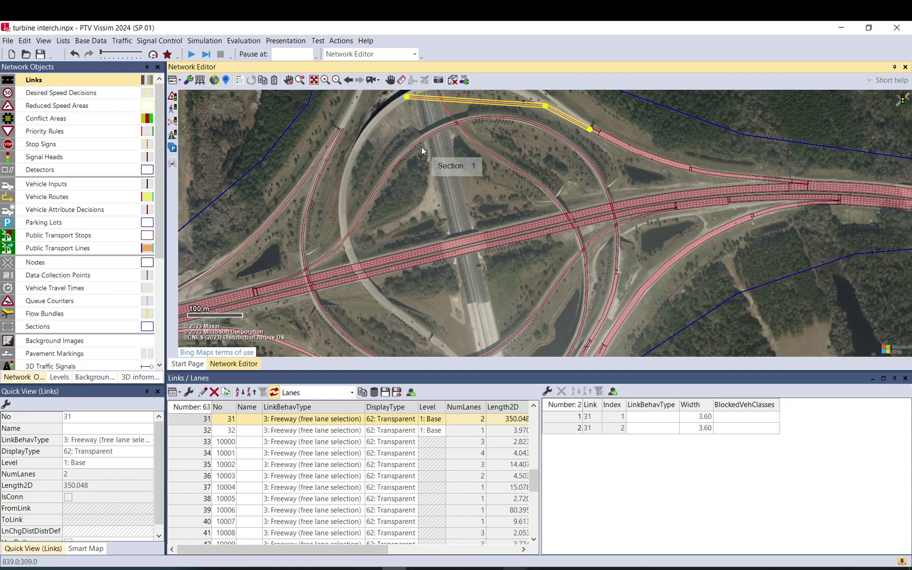
pyautogui.scroll(-1, 416, 130)
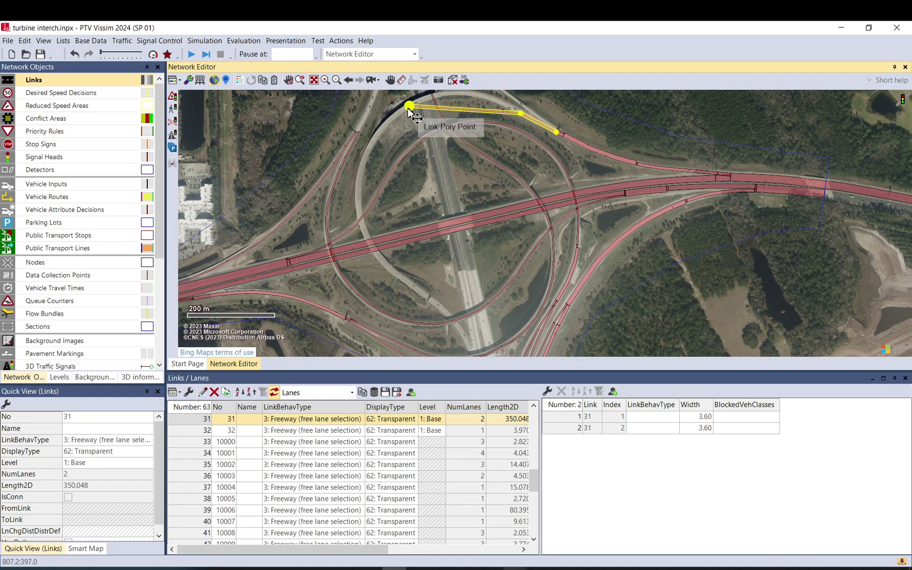
pyautogui.moveTo(408, 107); pyautogui.dragTo(462, 339)
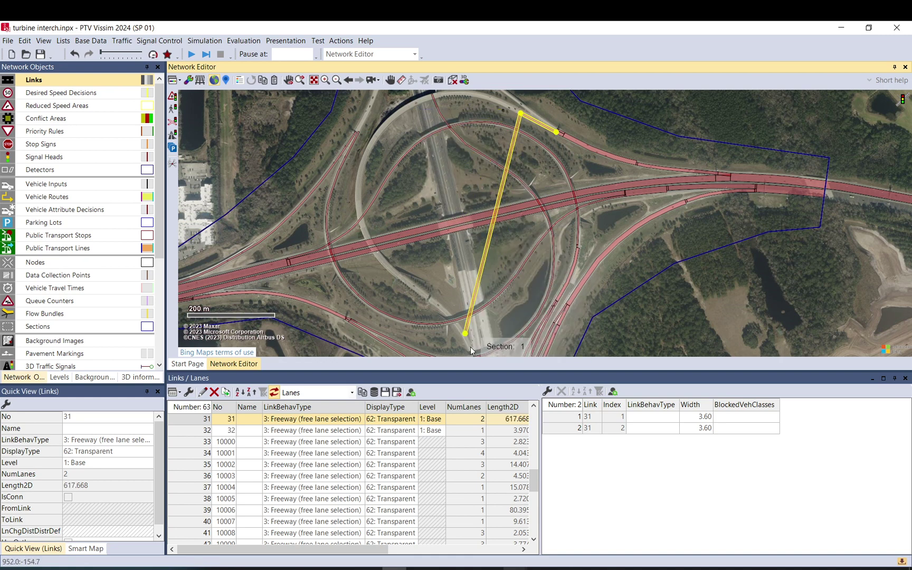
# Step: Bend link 31 just south of the curved overpass and extend its end southeast along the ramp, about 672 m in total
pyautogui.scroll(1, 471, 350)
pyautogui.scroll(1, 454, 327)
pyautogui.scroll(1, 456, 328)
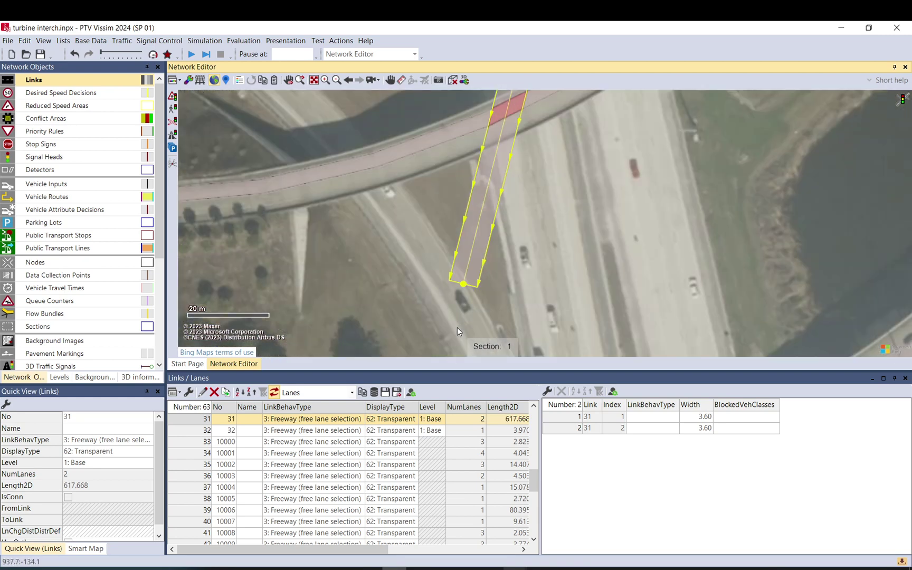
pyautogui.scroll(-1, 456, 311)
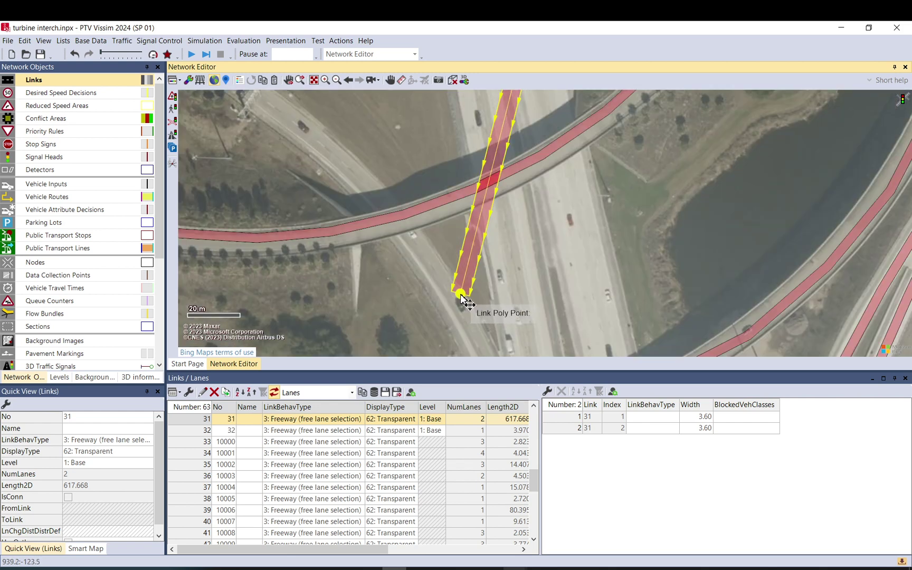
pyautogui.moveTo(463, 298); pyautogui.dragTo(429, 260)
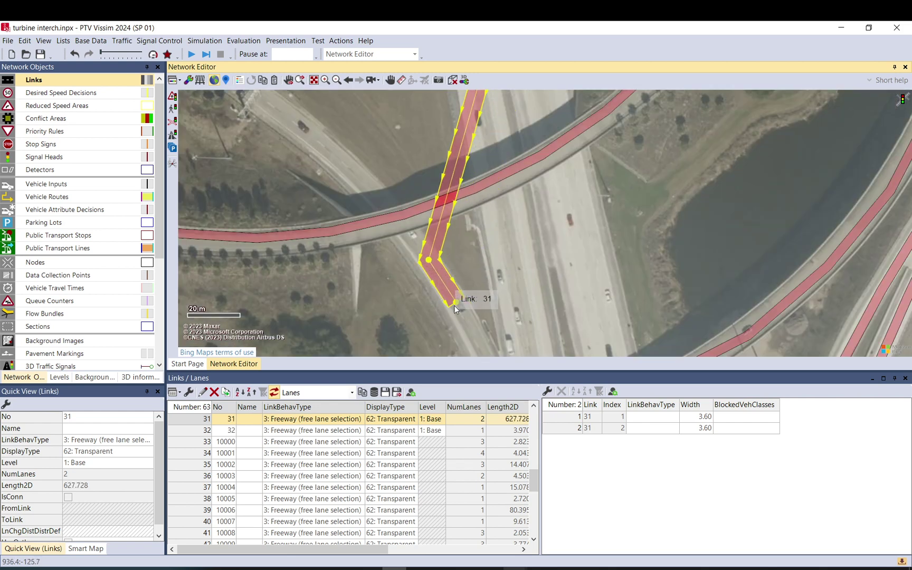
pyautogui.moveTo(457, 309); pyautogui.dragTo(485, 347)
pyautogui.scroll(-3, 465, 238)
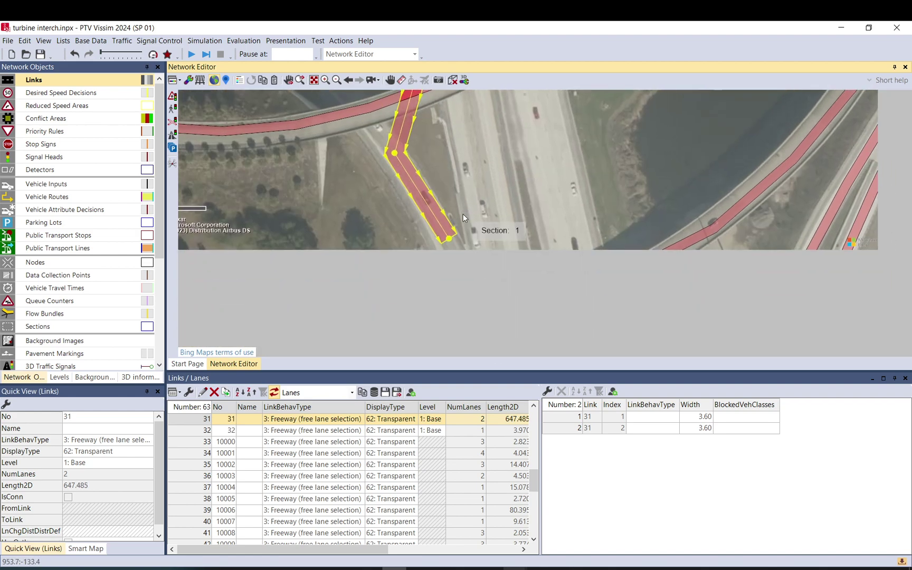
pyautogui.moveTo(454, 231); pyautogui.dragTo(468, 270)
# Step: Add a bend to link 31 on the curved ramp south of the main freeway and adjust the neighbouring point to the pavement
pyautogui.scroll(-3, 503, 342)
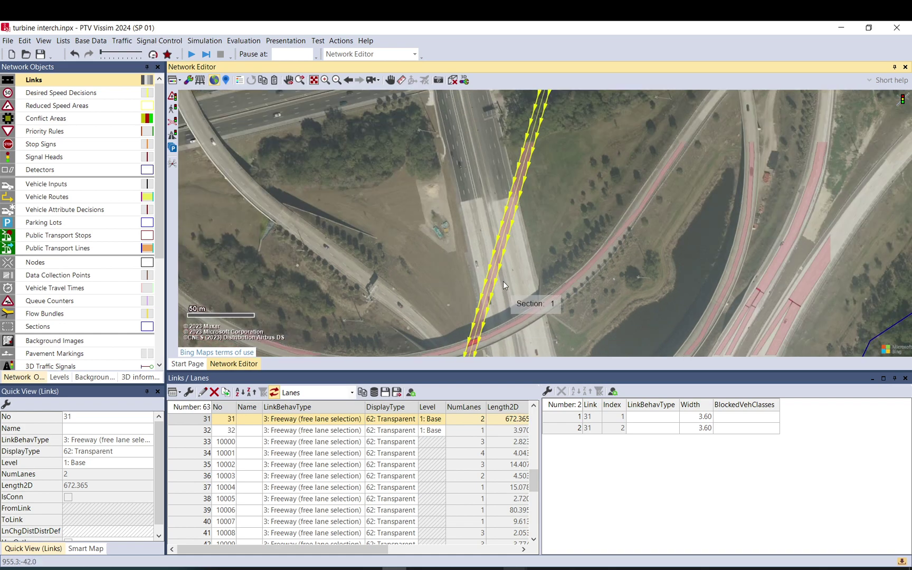
pyautogui.scroll(-1, 513, 264)
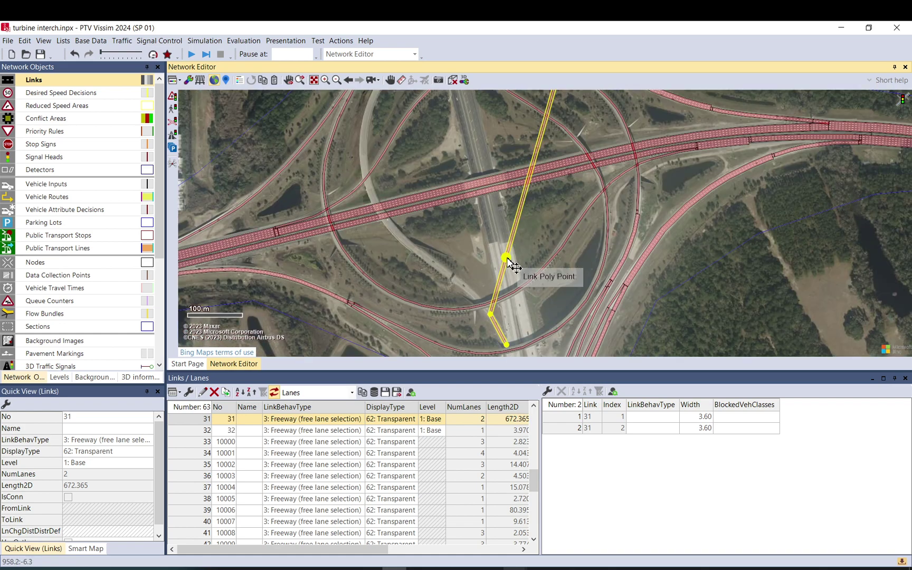
pyautogui.moveTo(507, 258); pyautogui.dragTo(412, 247)
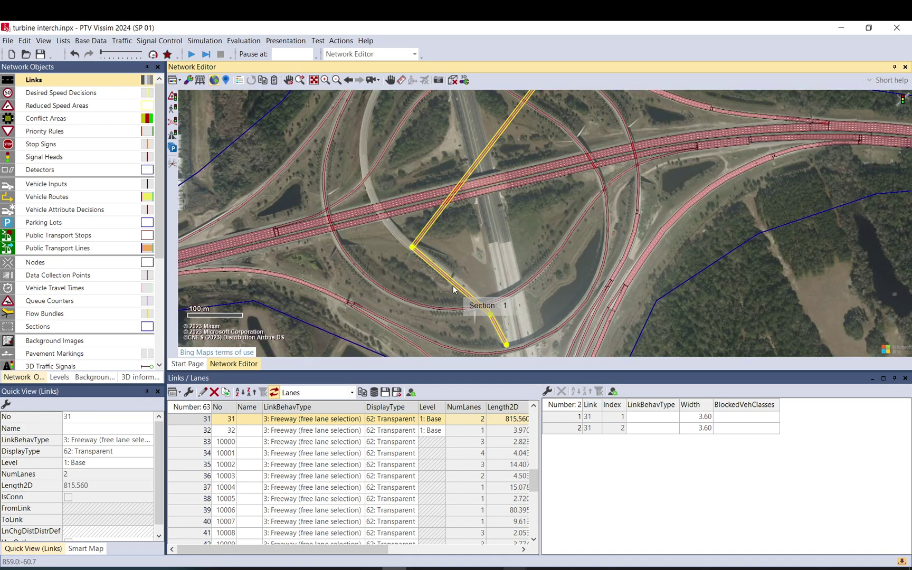
pyautogui.scroll(3, 432, 272)
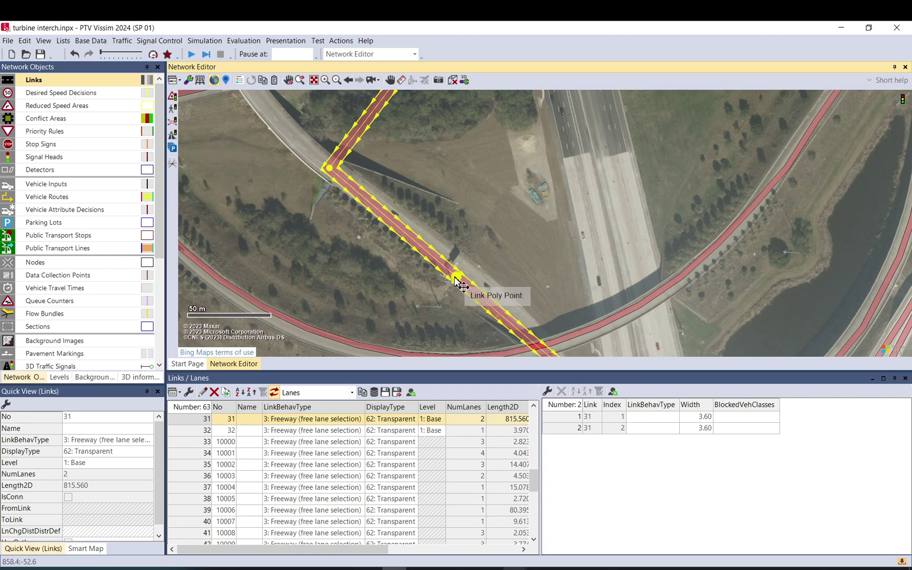
pyautogui.moveTo(458, 284); pyautogui.dragTo(471, 281)
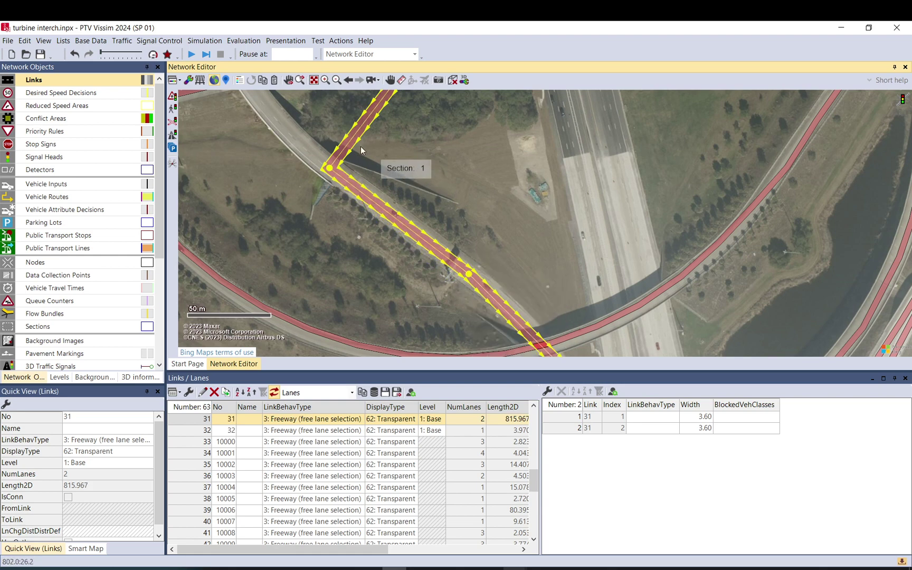
# Step: Add further bends to link 31 along the western side of the curved ramp, north of the main freeway crossing
pyautogui.moveTo(361, 146); pyautogui.dragTo(482, 274)
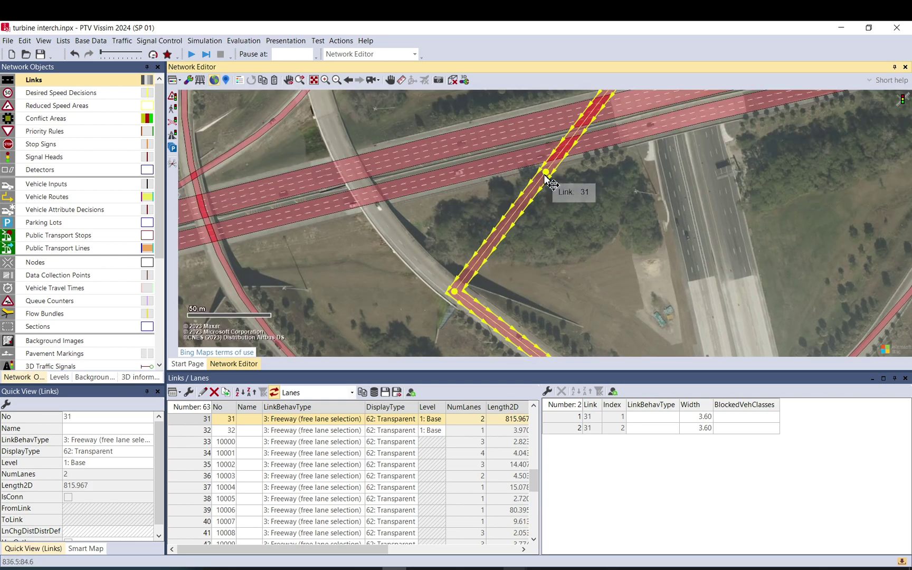
pyautogui.moveTo(546, 172); pyautogui.dragTo(324, 107)
pyautogui.moveTo(395, 120); pyautogui.dragTo(423, 342)
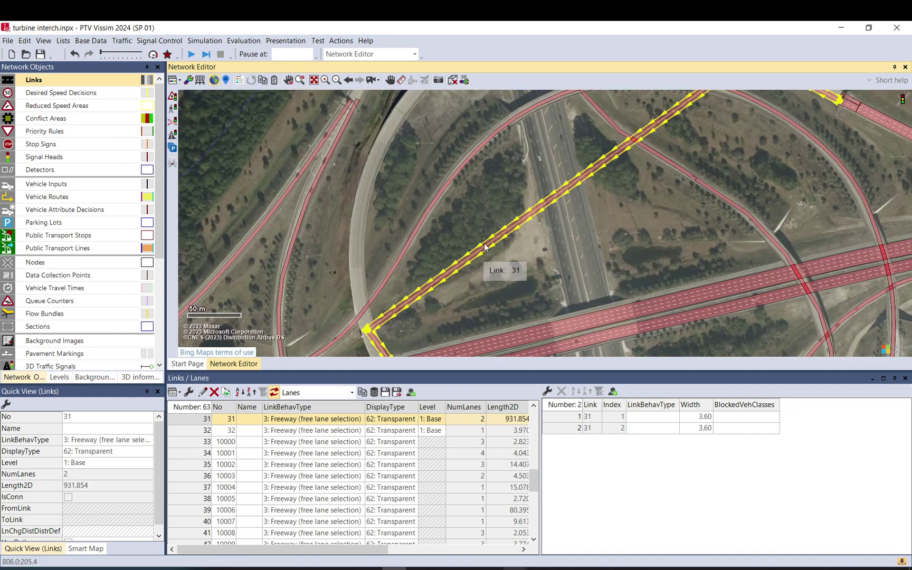
pyautogui.moveTo(488, 244); pyautogui.dragTo(372, 174)
pyautogui.moveTo(330, 190); pyautogui.dragTo(240, 301)
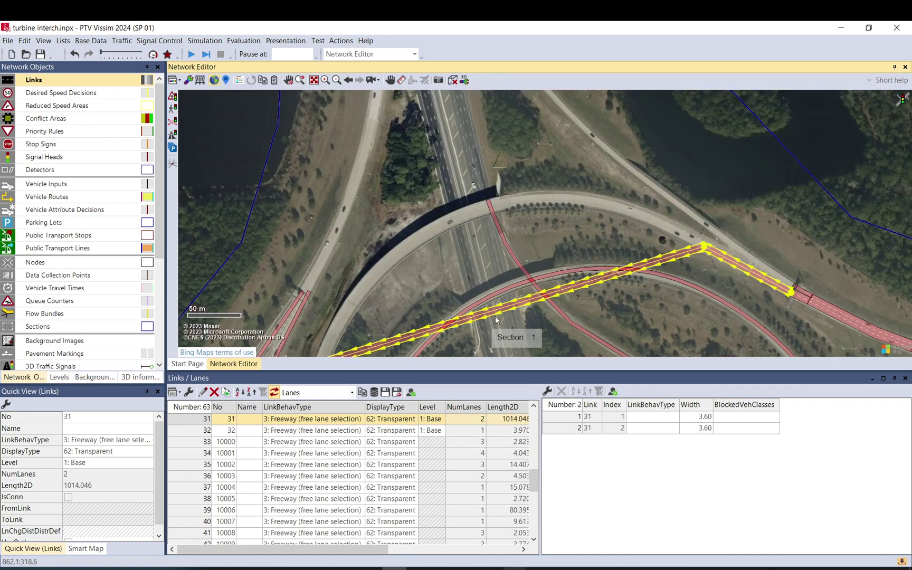
# Step: Shape link 31's northern section along the curved bridge with added bends and align its point near the diverge, about 1073 m in total
pyautogui.moveTo(501, 308); pyautogui.dragTo(474, 208)
pyautogui.moveTo(414, 276); pyautogui.dragTo(375, 273)
pyautogui.moveTo(584, 229); pyautogui.dragTo(608, 206)
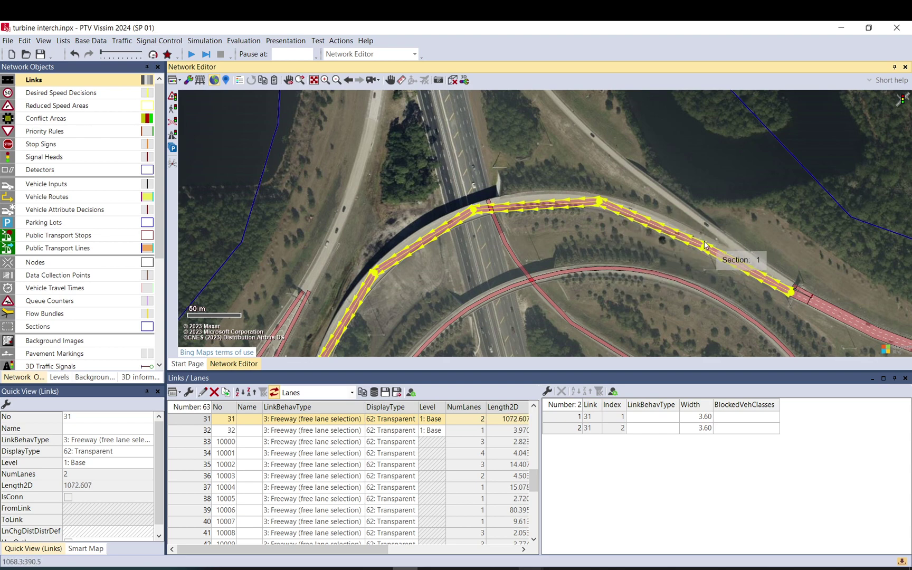
pyautogui.moveTo(712, 255); pyautogui.dragTo(689, 240)
# Step: Generate a spline for link 31 with 3 intermediate points per segment, keeping the current intermediate points
pyautogui.scroll(2, 711, 250)
pyautogui.scroll(1, 711, 250)
pyautogui.rightClick(510, 161)
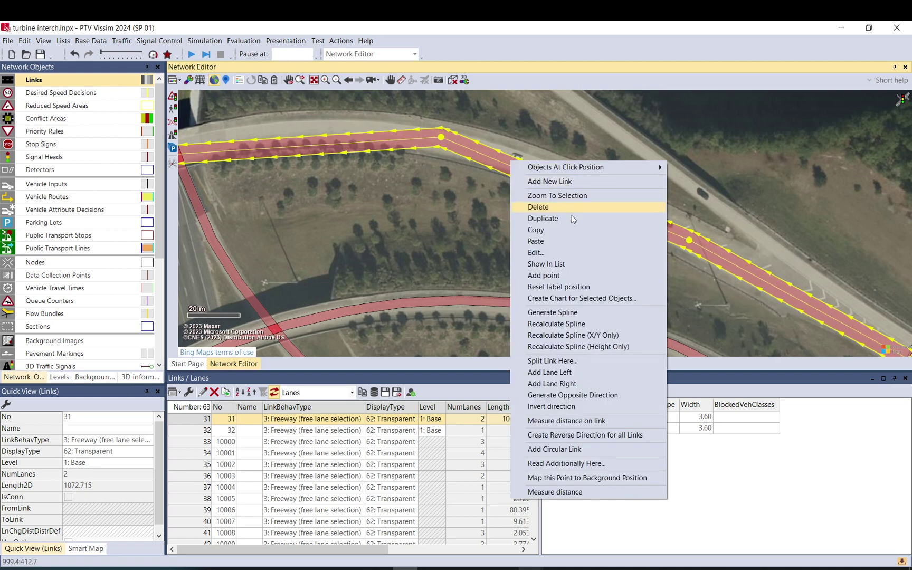
pyautogui.click(561, 313)
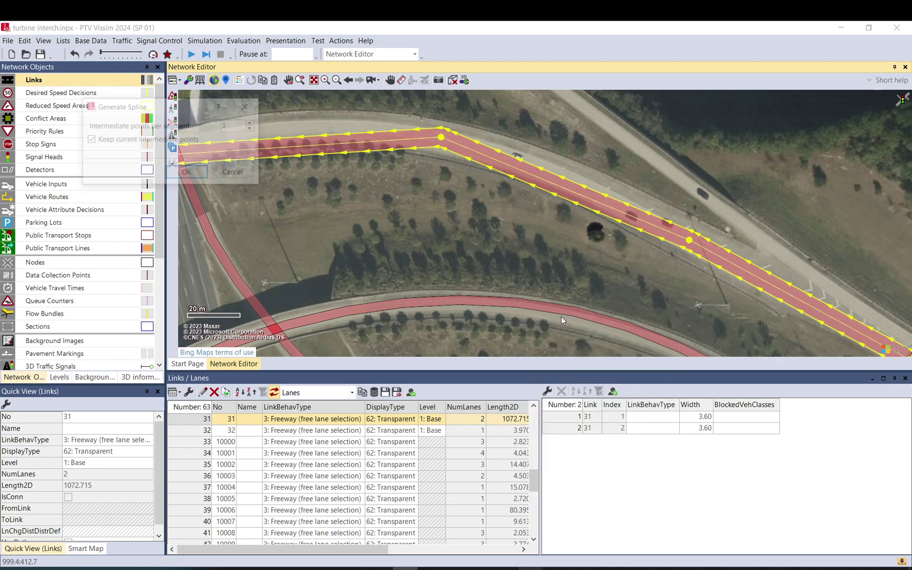
pyautogui.click(188, 174)
pyautogui.scroll(-5, 565, 201)
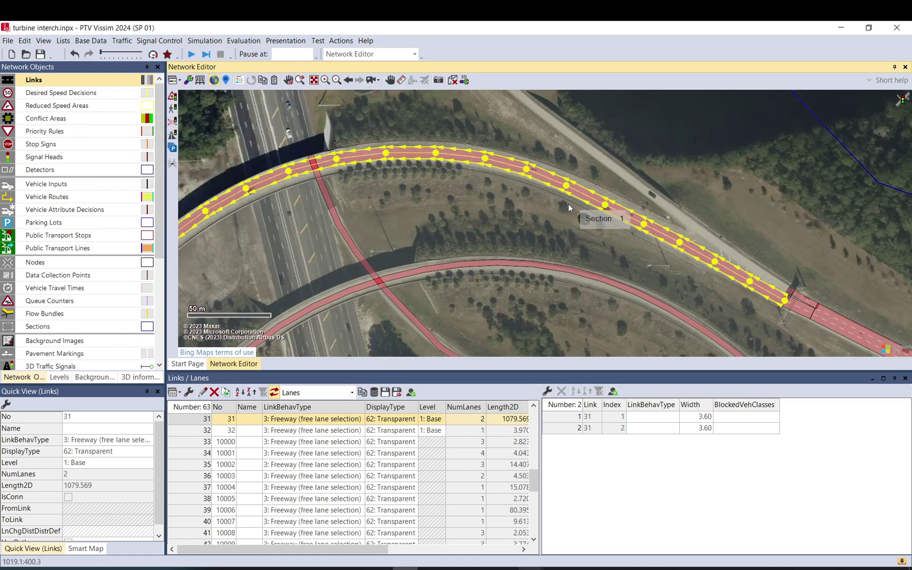
# Step: Split link 10 at 4.23 m near the northwestern merge gantry into links 10 and 33 with an automatically generated connector
pyautogui.click(496, 296)
pyautogui.moveTo(497, 297); pyautogui.dragTo(467, 214)
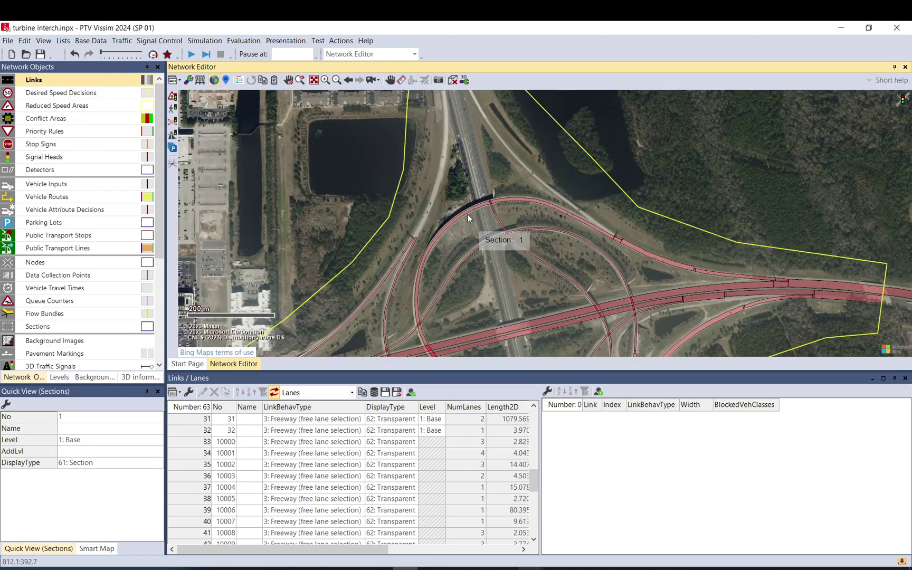
pyautogui.scroll(2, 414, 239)
pyautogui.scroll(2, 419, 221)
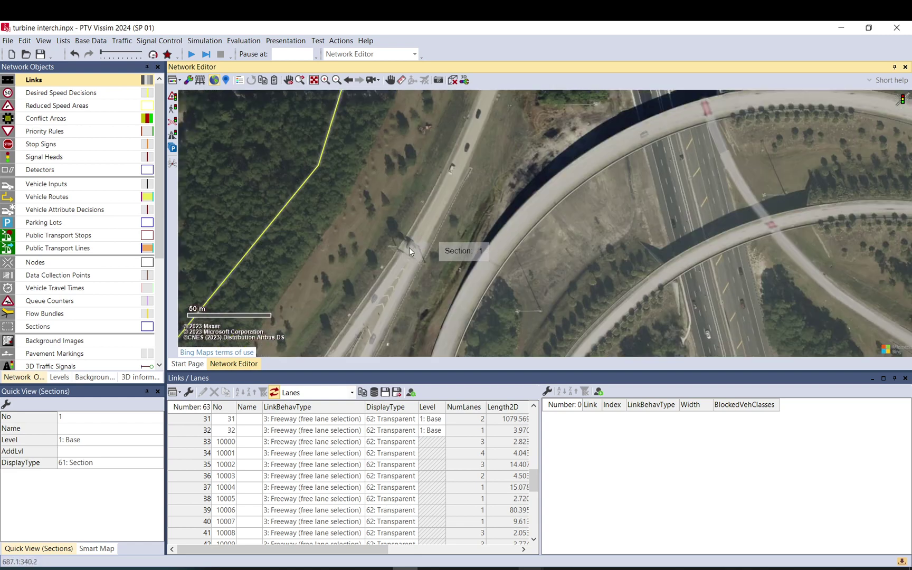
pyautogui.scroll(2, 420, 264)
pyautogui.click(420, 270)
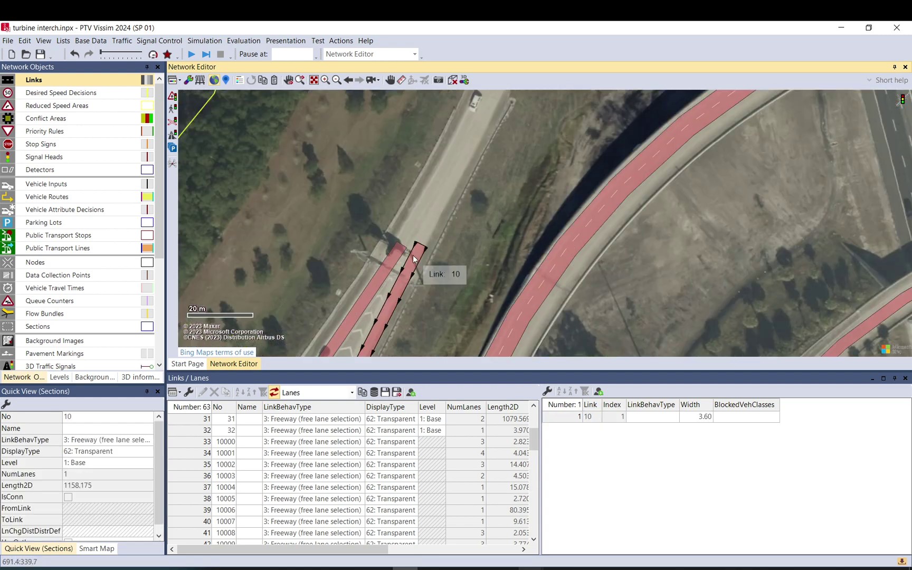
pyautogui.rightClick(402, 271)
pyautogui.click(441, 428)
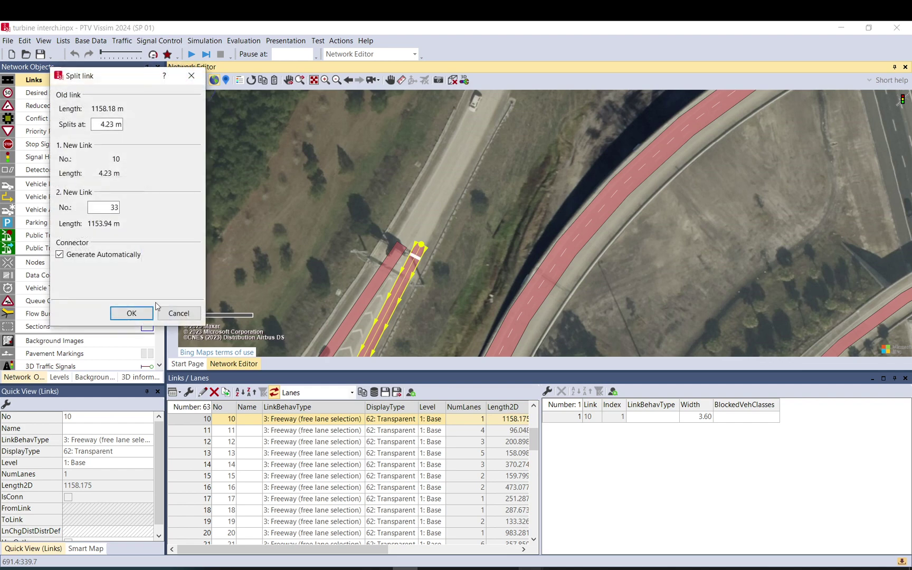
pyautogui.click(132, 314)
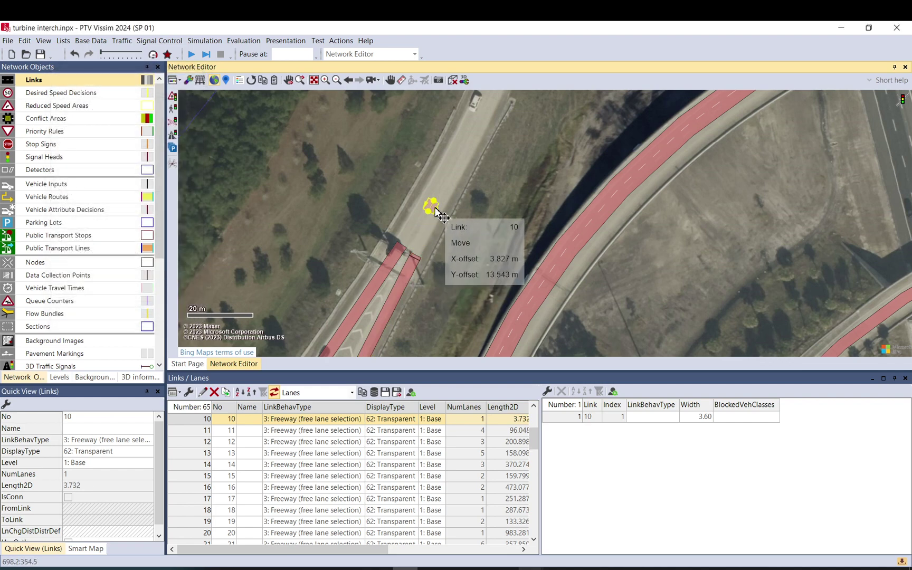
# Step: Move link 10 upstream of the gantry and set its number of lanes to 2
pyautogui.doubleClick(421, 253)
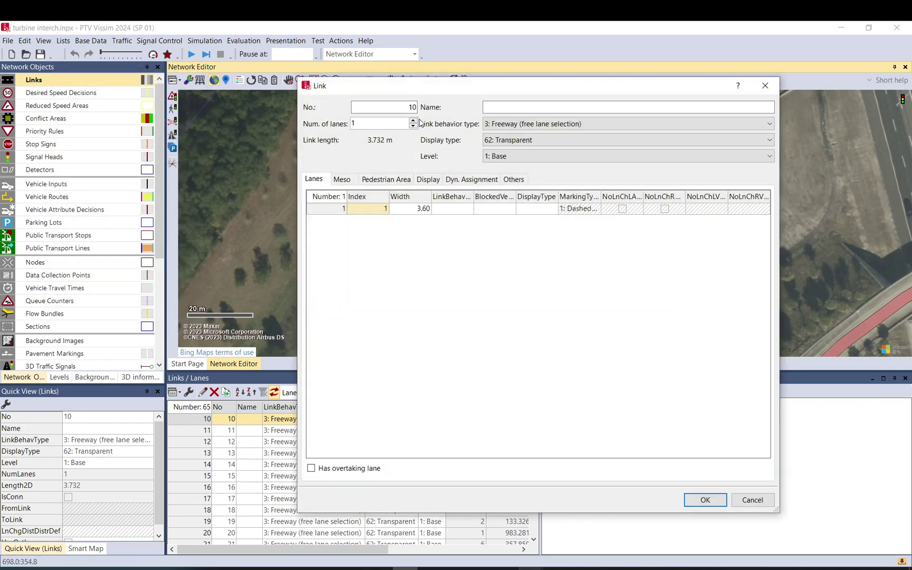
pyautogui.click(413, 121)
pyautogui.click(702, 498)
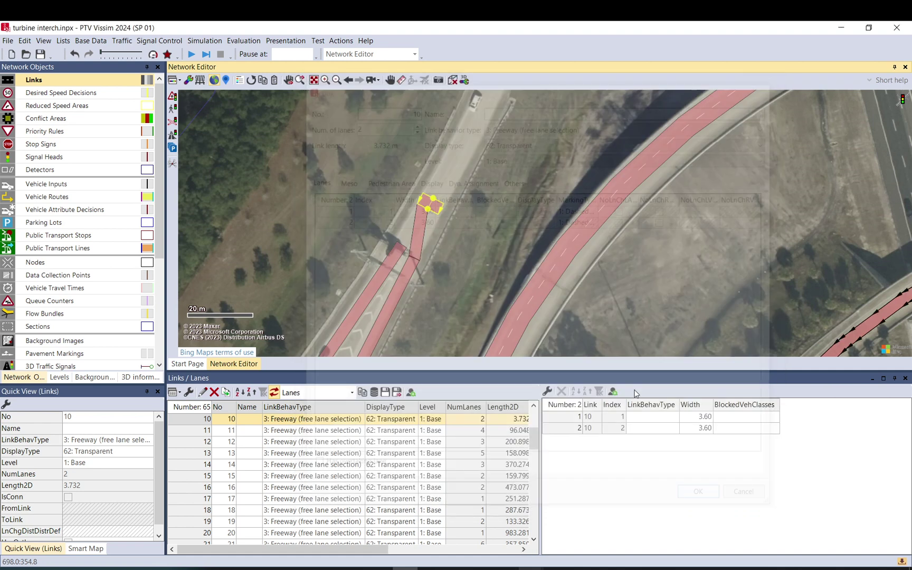
# Step: Shift link 10's connector to link 33 onto the eastern lane and connect its western lane to the neighbouring ramp link
pyautogui.click(425, 226)
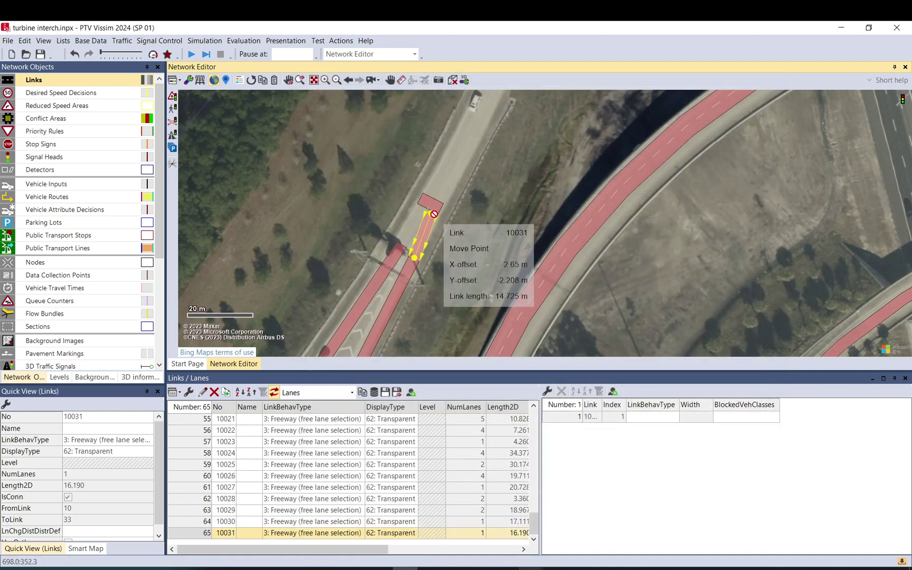
pyautogui.moveTo(426, 209)
pyautogui.mouseDown()
pyautogui.moveTo(408, 236)
pyautogui.moveTo(400, 226)
pyautogui.mouseUp()
pyautogui.click(488, 521)
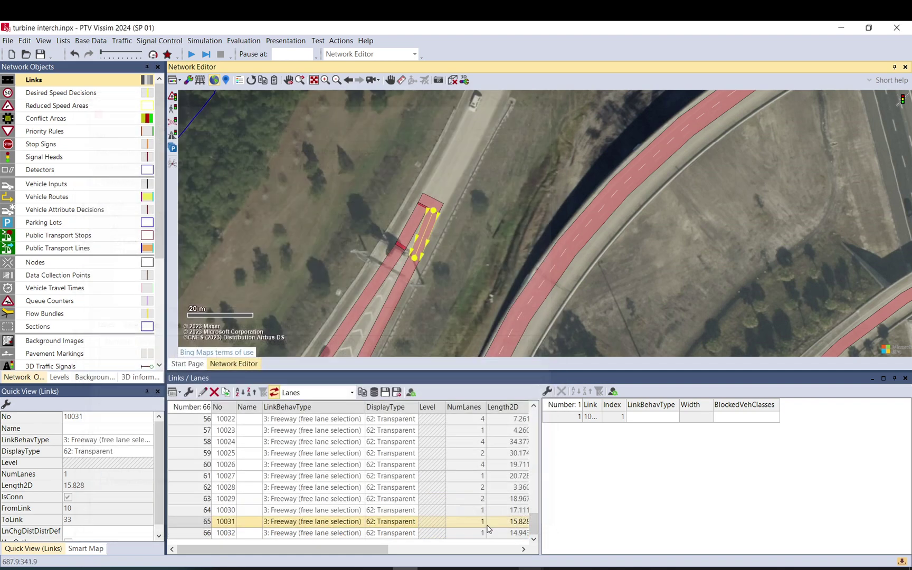
# Step: Close the Links / Lanes list to enlarge the network view
pyautogui.scroll(5, 396, 332)
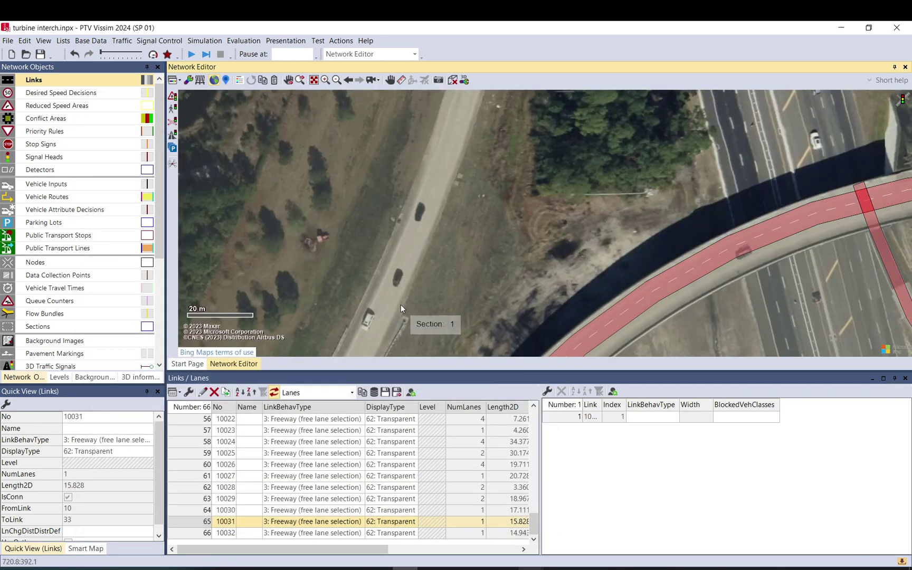
pyautogui.scroll(-5, 410, 326)
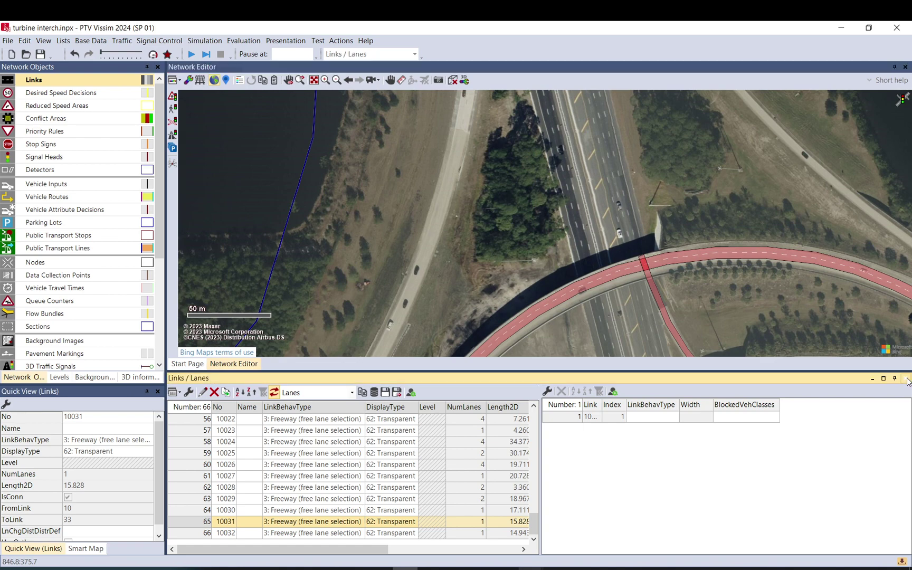
pyautogui.click(905, 378)
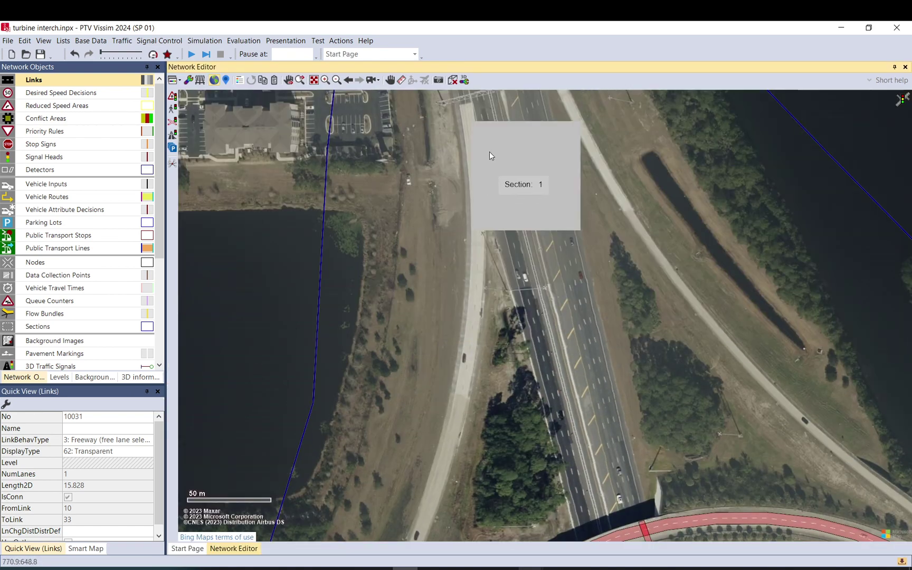
pyautogui.scroll(5, 477, 125)
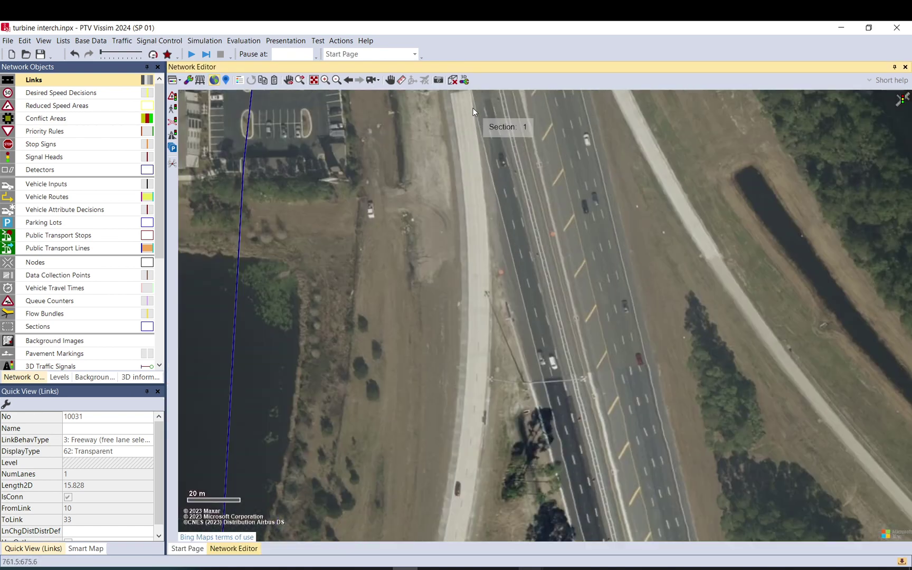
# Step: Extend link 10's upstream end north along the northwestern ramp to about 249 m and bend it with intermediate points to follow the pavement
pyautogui.moveTo(476, 126); pyautogui.dragTo(495, 337)
pyautogui.scroll(-3, 487, 342)
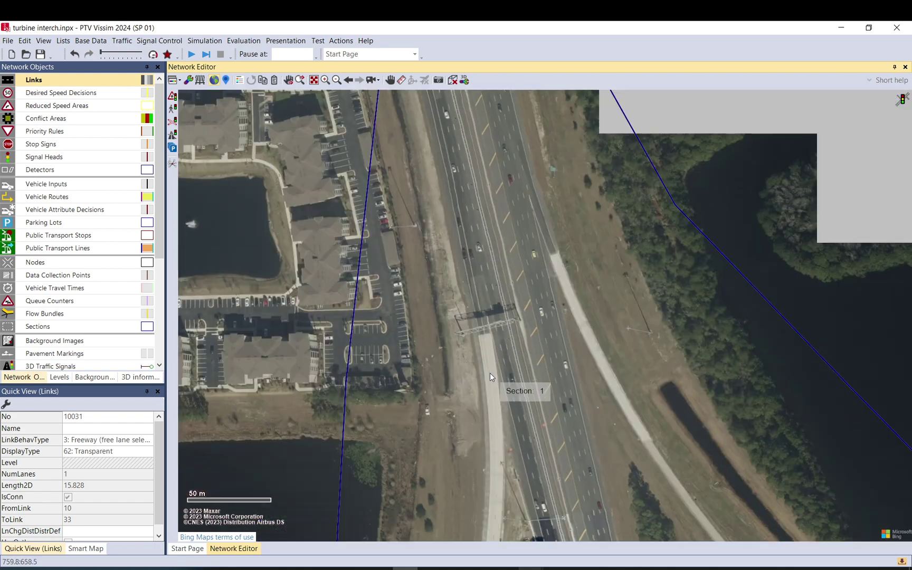
pyautogui.moveTo(489, 372); pyautogui.dragTo(489, 159)
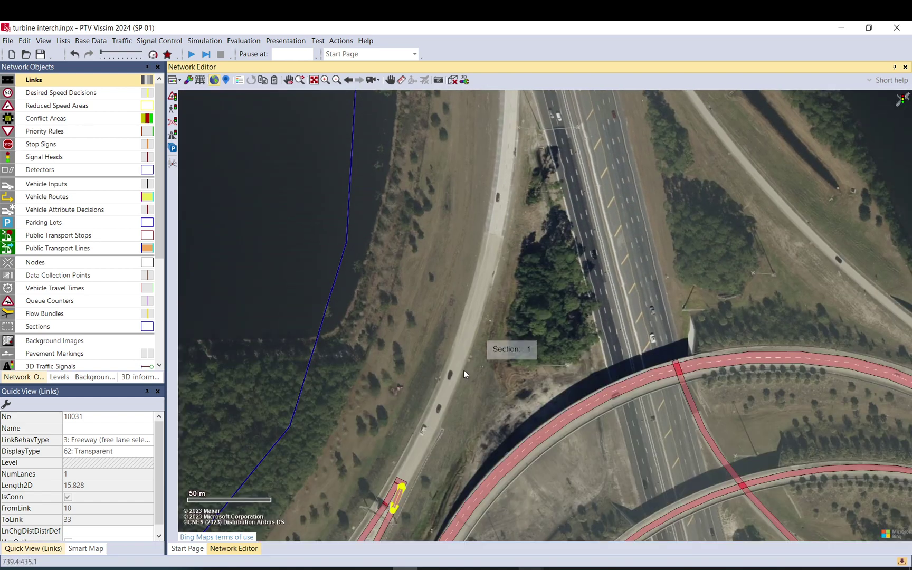
pyautogui.click(400, 484)
pyautogui.moveTo(401, 485); pyautogui.dragTo(500, 216)
pyautogui.moveTo(511, 133); pyautogui.dragTo(510, 158)
pyautogui.moveTo(468, 305); pyautogui.dragTo(475, 320)
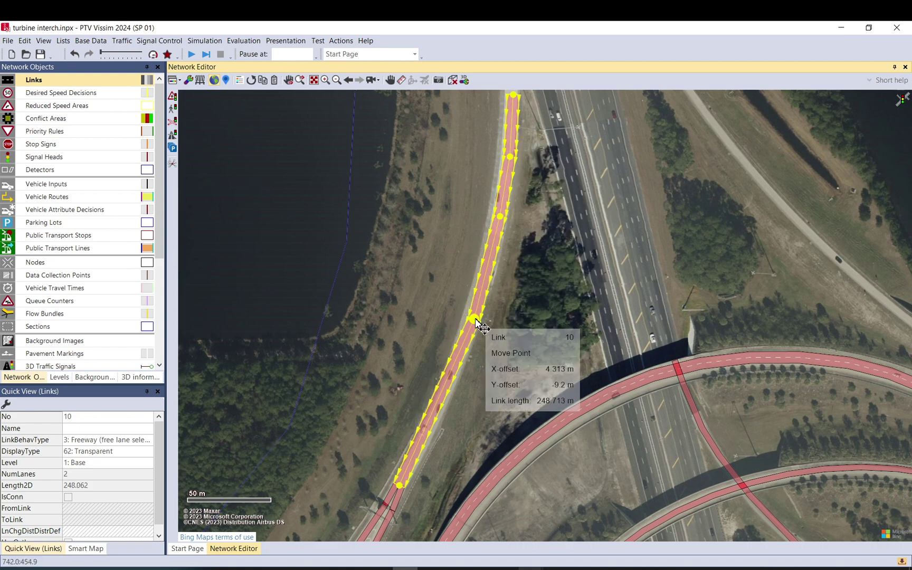
pyautogui.moveTo(488, 265); pyautogui.dragTo(489, 270)
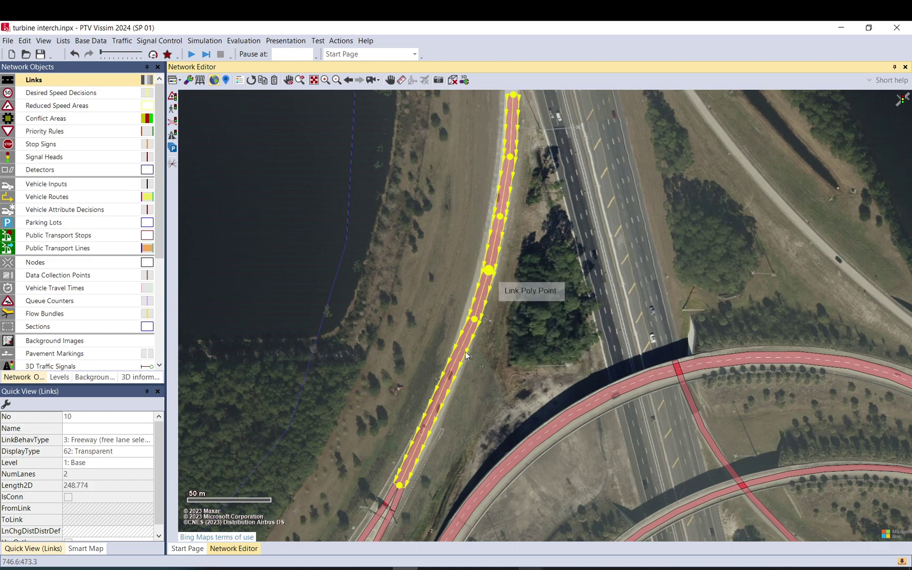
pyautogui.moveTo(442, 400); pyautogui.dragTo(444, 394)
pyautogui.click(517, 219)
pyautogui.moveTo(517, 219); pyautogui.dragTo(438, 393)
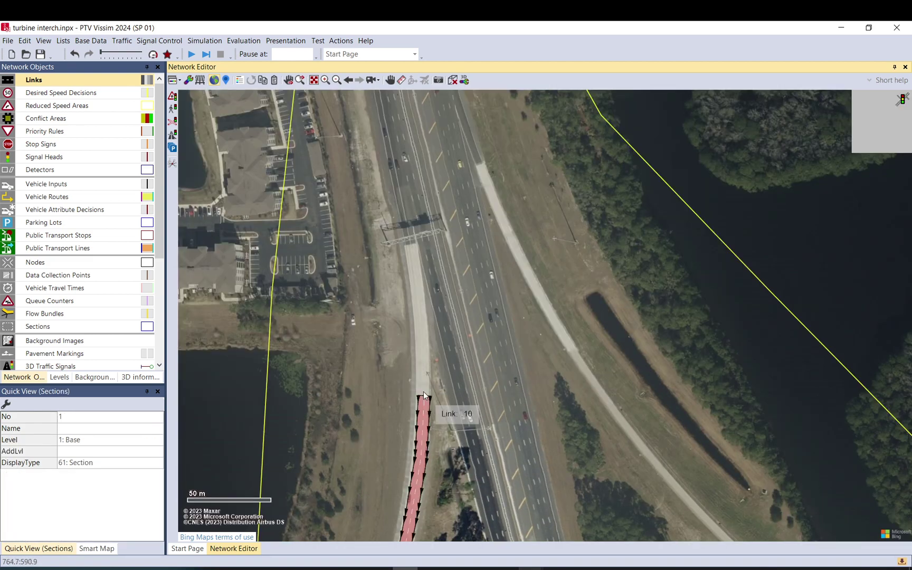
# Step: Extend link 10's upstream end to the sign gantry, about 351 m long, and reshape its northern points along the ramp's curve
pyautogui.moveTo(442, 319); pyautogui.dragTo(445, 432)
pyautogui.moveTo(403, 171); pyautogui.dragTo(435, 352)
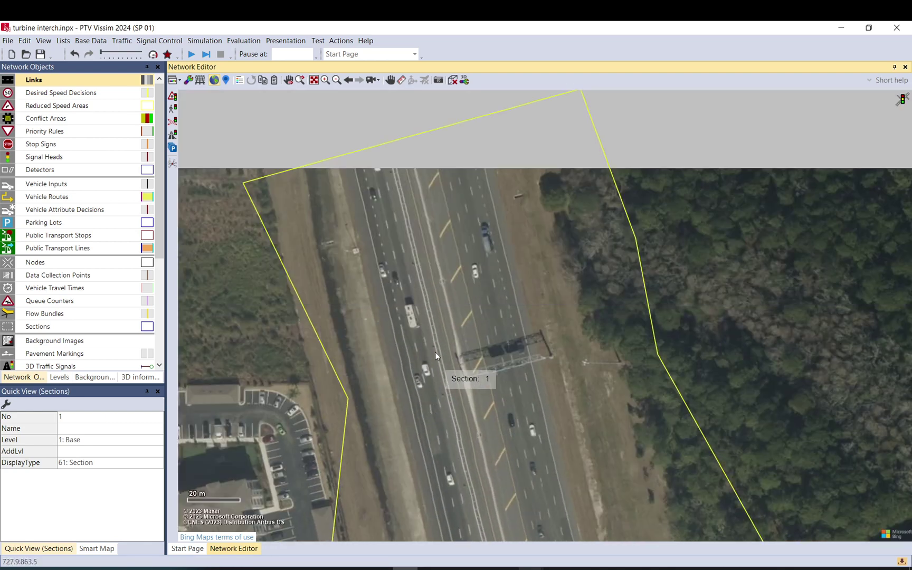
pyautogui.moveTo(405, 253); pyautogui.dragTo(397, 175)
pyautogui.moveTo(440, 445); pyautogui.dragTo(408, 240)
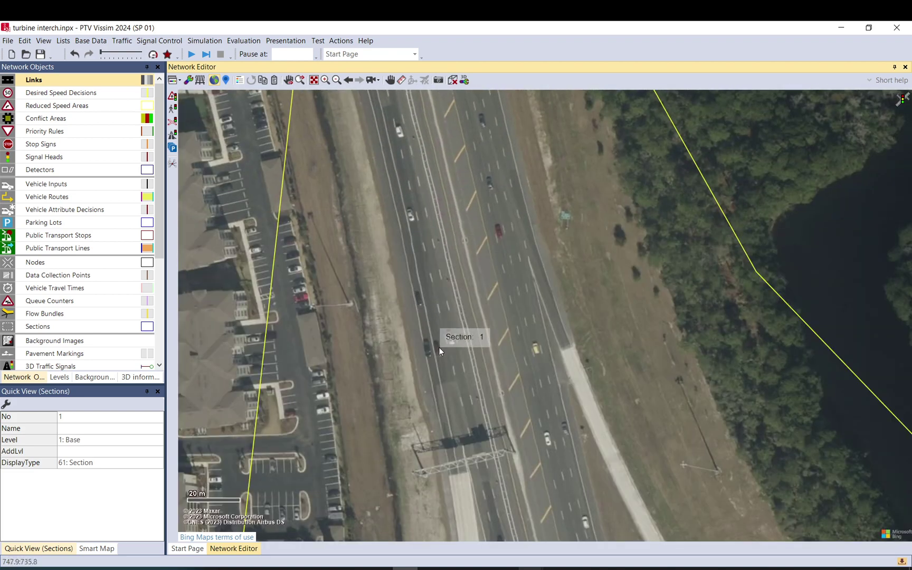
pyautogui.moveTo(464, 462); pyautogui.dragTo(425, 230)
pyautogui.moveTo(430, 440); pyautogui.dragTo(430, 348)
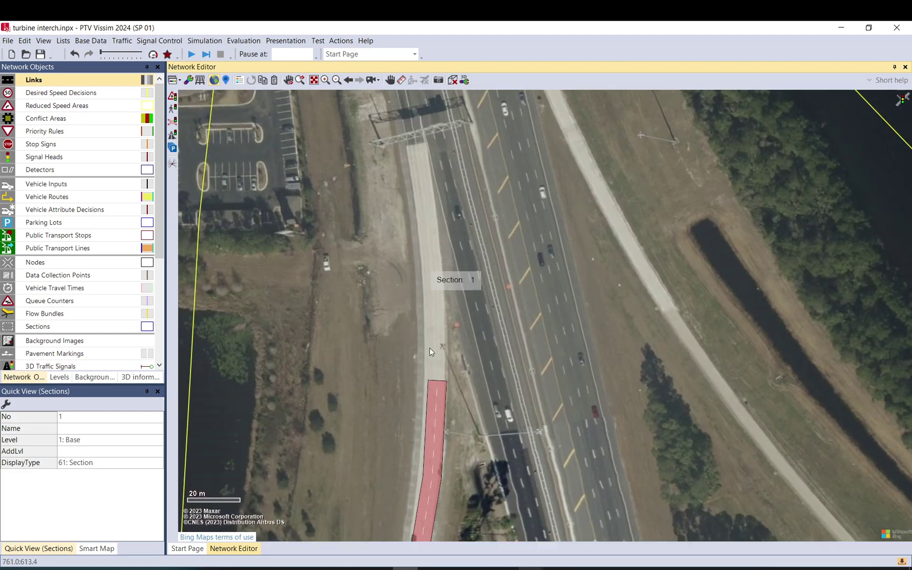
pyautogui.click(431, 399)
pyautogui.moveTo(437, 385); pyautogui.dragTo(412, 119)
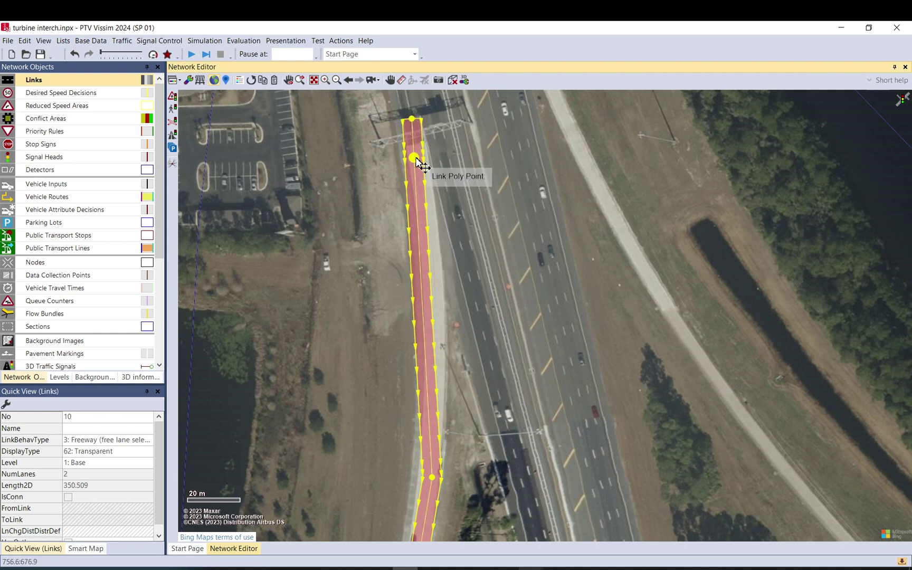
pyautogui.moveTo(413, 160); pyautogui.dragTo(423, 189)
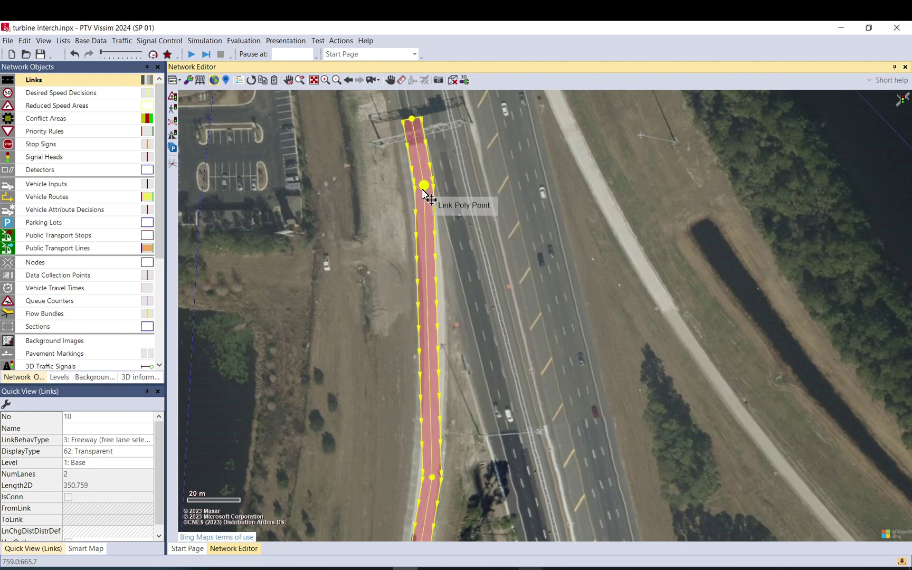
pyautogui.moveTo(425, 240); pyautogui.dragTo(433, 285)
pyautogui.moveTo(437, 349); pyautogui.dragTo(434, 363)
pyautogui.click(460, 219)
pyautogui.moveTo(455, 153); pyautogui.dragTo(478, 416)
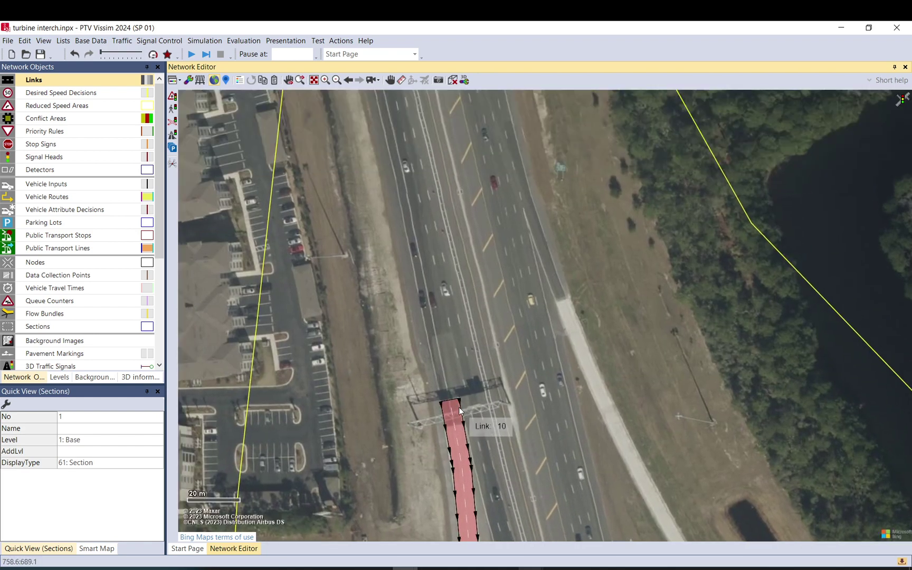
# Step: Examine the freeway north of link 10's gantry, past the section boundary and the further sign gantries
pyautogui.scroll(-1, 457, 409)
pyautogui.scroll(-2, 457, 399)
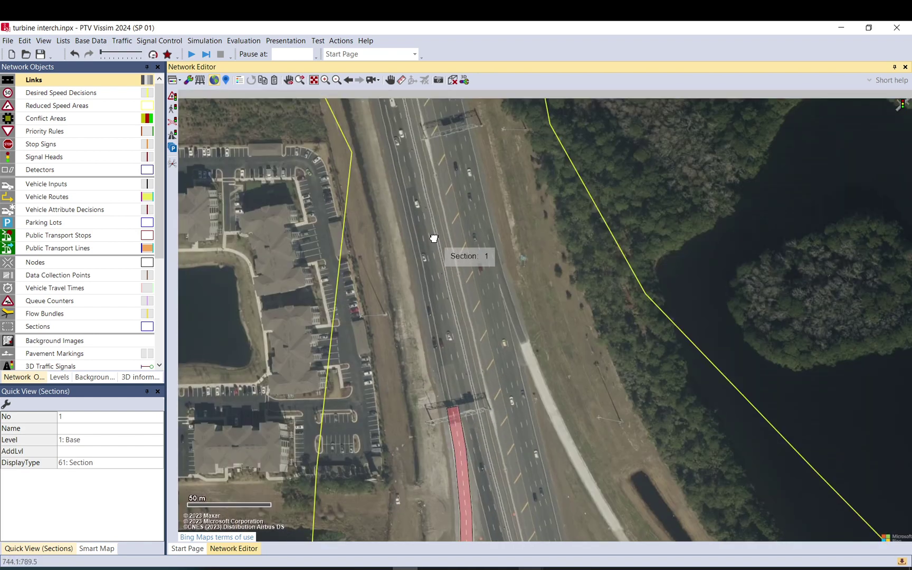
pyautogui.click(378, 184)
pyautogui.moveTo(392, 147); pyautogui.dragTo(440, 372)
pyautogui.moveTo(431, 247); pyautogui.dragTo(466, 401)
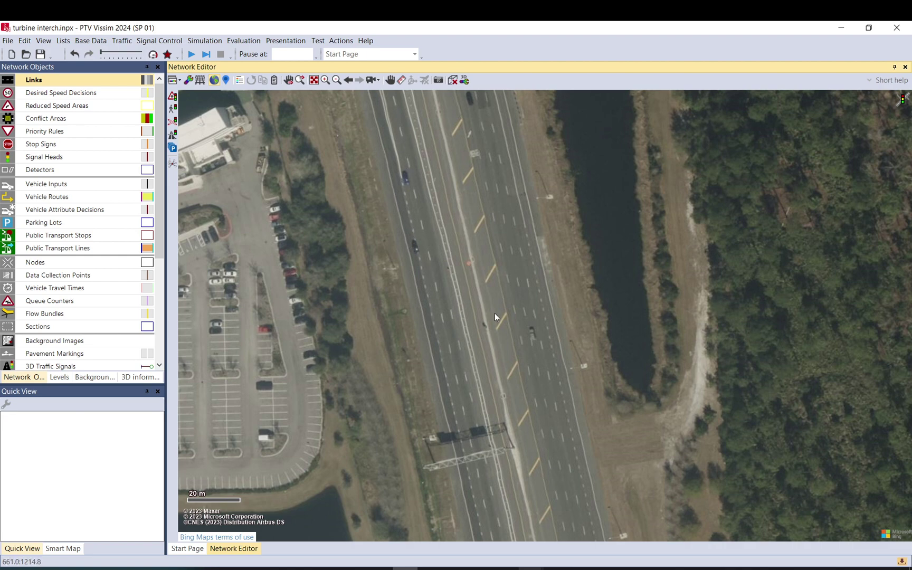
pyautogui.scroll(-1, 476, 350)
pyautogui.moveTo(476, 350); pyautogui.dragTo(422, 199)
pyautogui.scroll(-2, 417, 253)
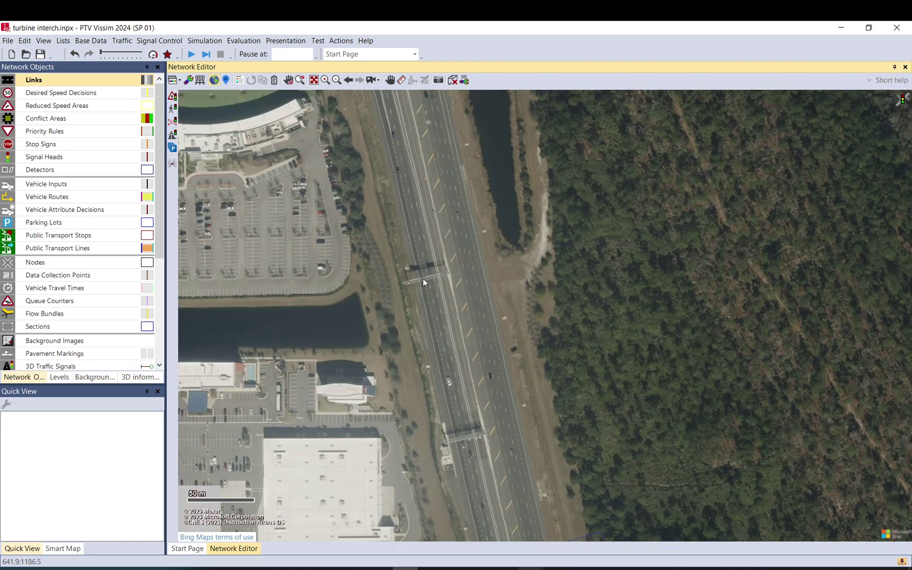
pyautogui.scroll(-2, 441, 269)
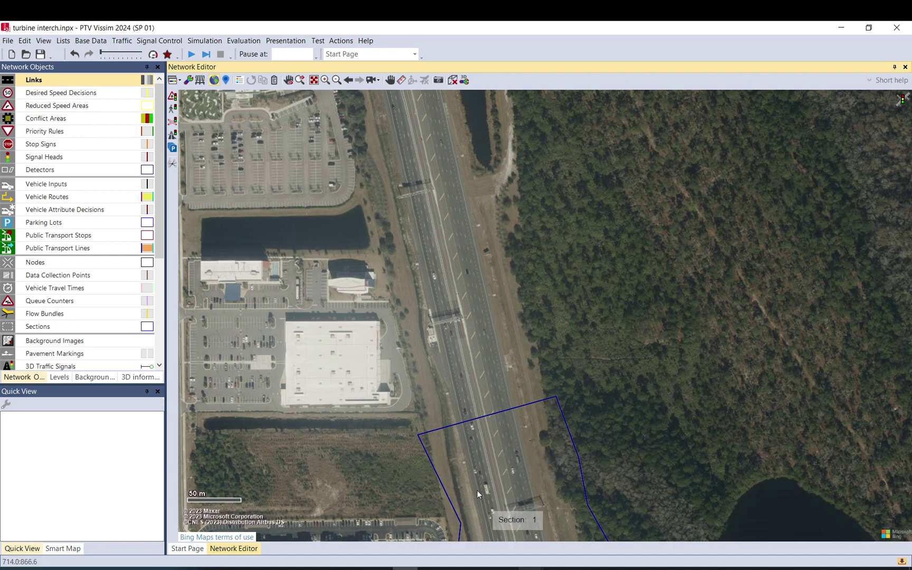
pyautogui.scroll(2, 383, 183)
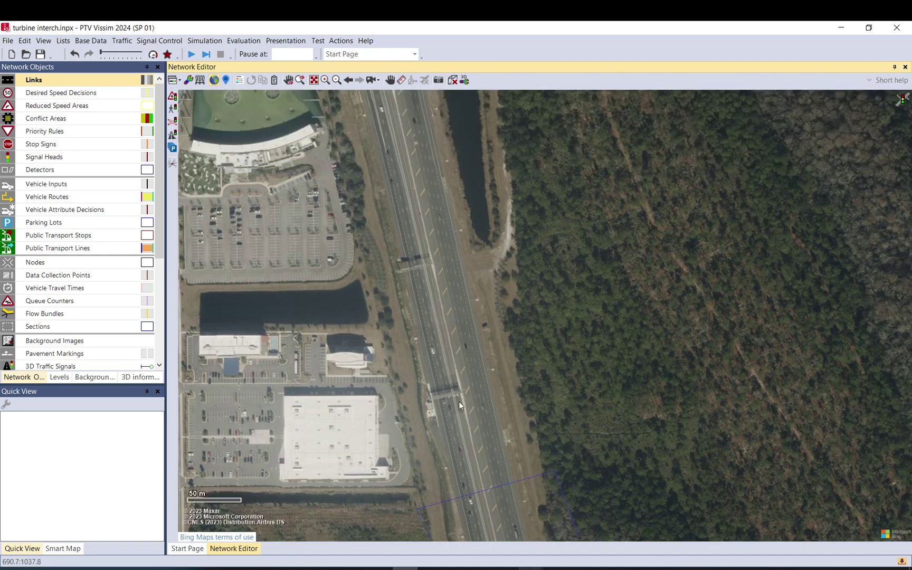
pyautogui.scroll(-4, 459, 401)
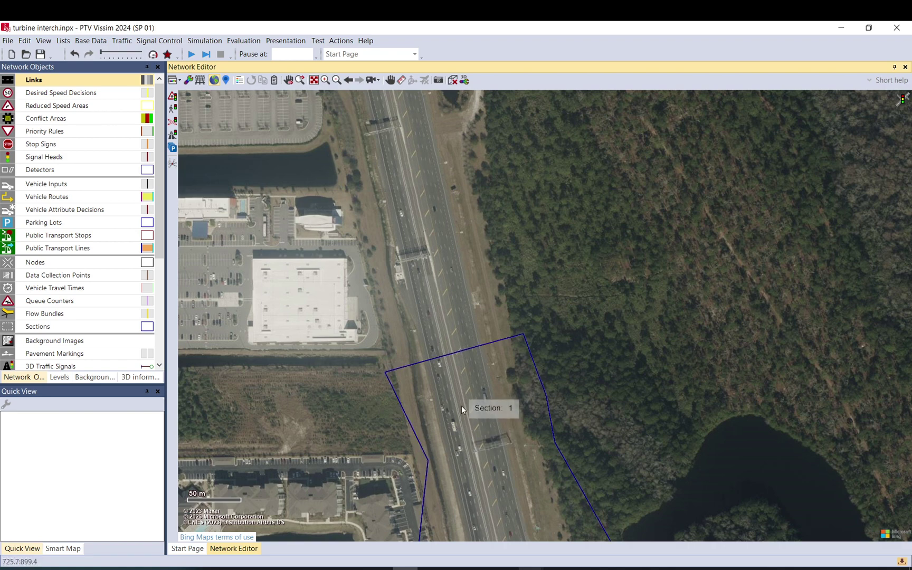
pyautogui.scroll(-6, 387, 329)
pyautogui.scroll(2, 403, 428)
pyautogui.moveTo(434, 441); pyautogui.dragTo(386, 296)
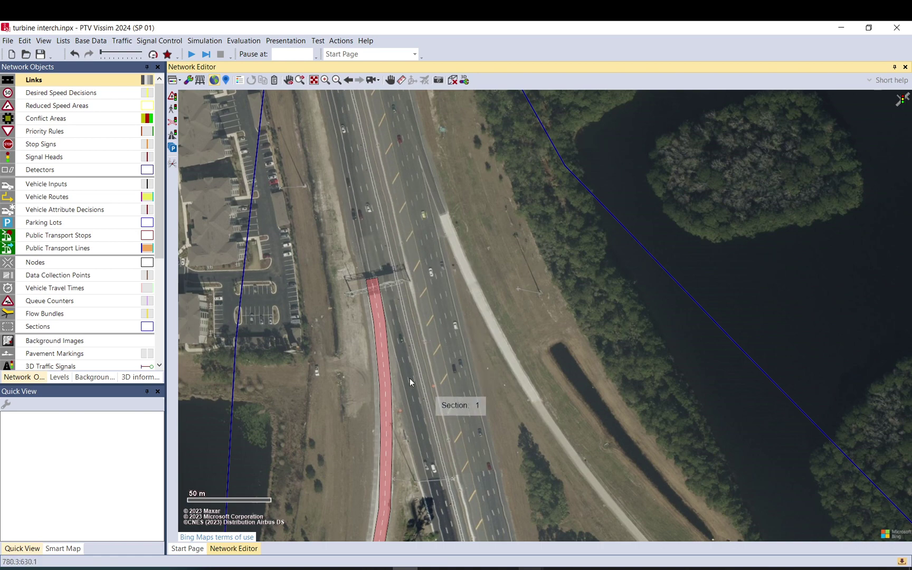
# Step: Follow the southbound freeway lanes from link 10 up to the next interchange's on-ramp and back, checking where the lanes merge
pyautogui.click(377, 286)
pyautogui.scroll(-5, 390, 323)
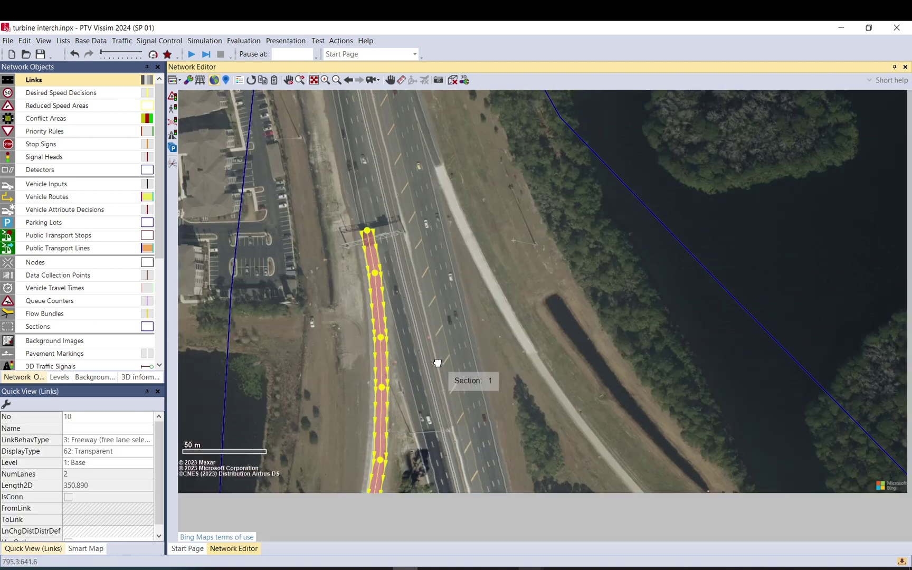
pyautogui.moveTo(428, 309); pyautogui.dragTo(420, 473)
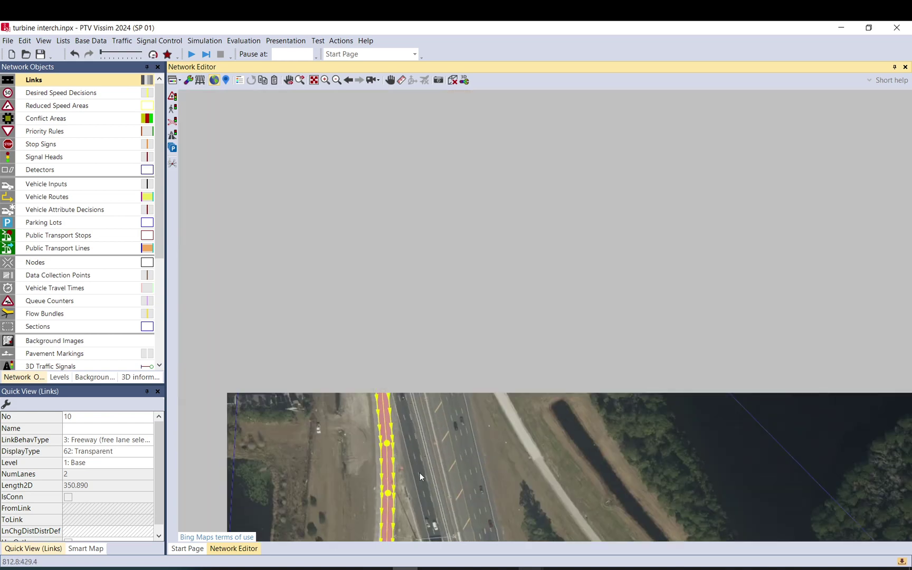
pyautogui.scroll(2, 420, 437)
pyautogui.moveTo(354, 151); pyautogui.dragTo(350, 320)
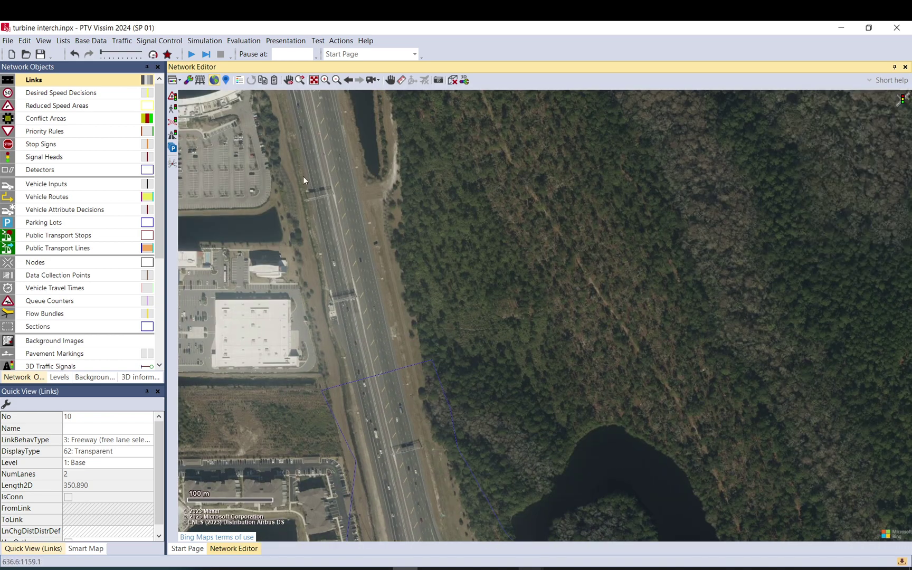
pyautogui.moveTo(305, 131); pyautogui.dragTo(358, 357)
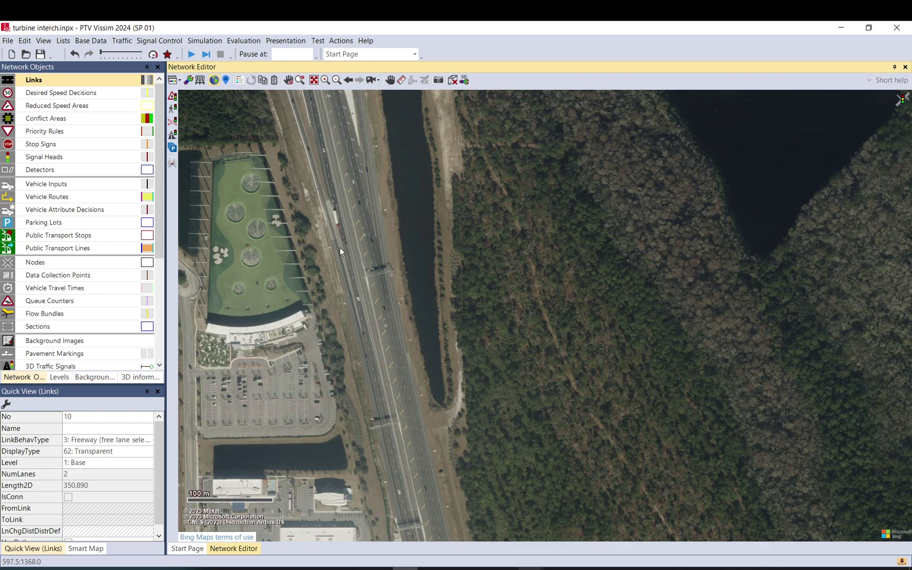
pyautogui.scroll(2, 339, 247)
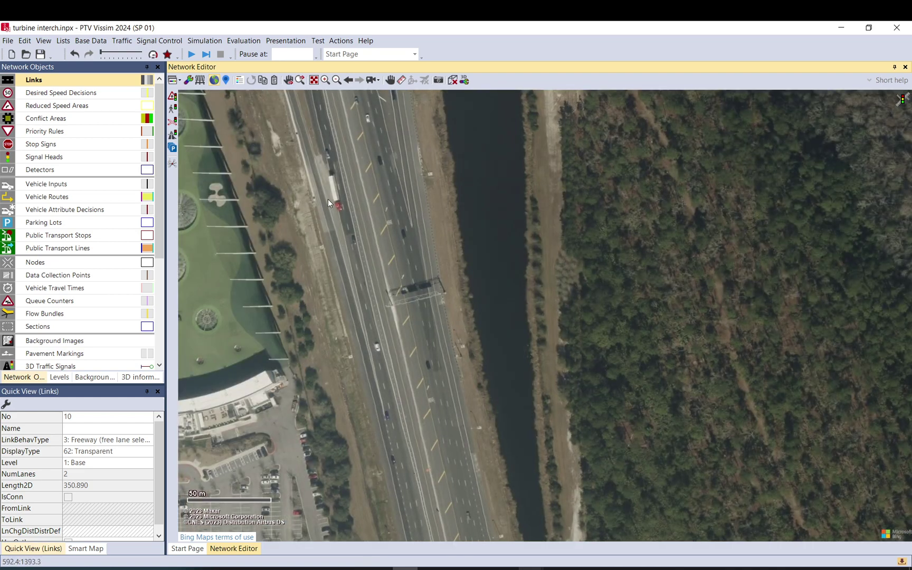
pyautogui.moveTo(327, 199); pyautogui.dragTo(366, 395)
pyautogui.moveTo(310, 211); pyautogui.dragTo(394, 478)
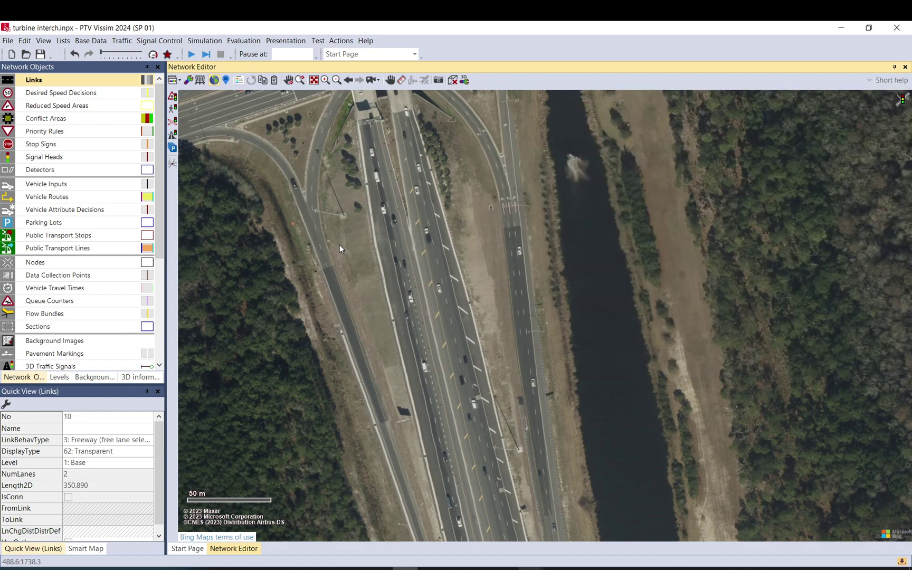
pyautogui.moveTo(413, 494); pyautogui.dragTo(312, 161)
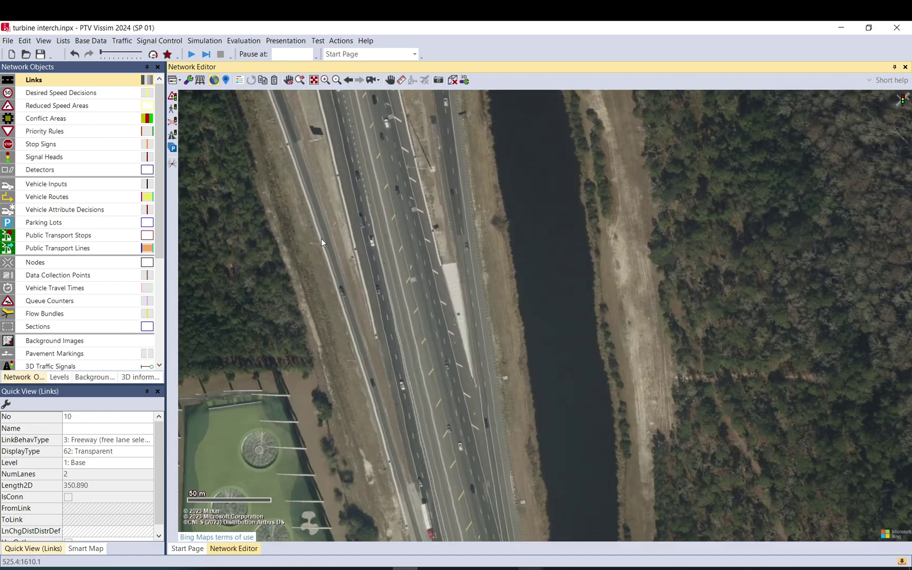
pyautogui.moveTo(342, 305); pyautogui.dragTo(270, 130)
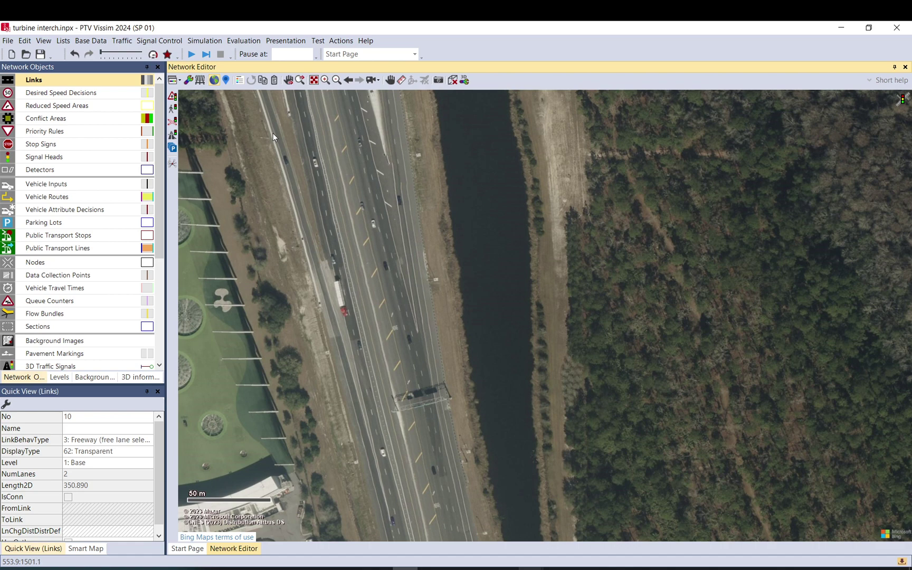
pyautogui.moveTo(403, 385); pyautogui.dragTo(338, 214)
pyautogui.moveTo(371, 367); pyautogui.dragTo(318, 170)
pyautogui.moveTo(350, 354); pyautogui.dragTo(343, 184)
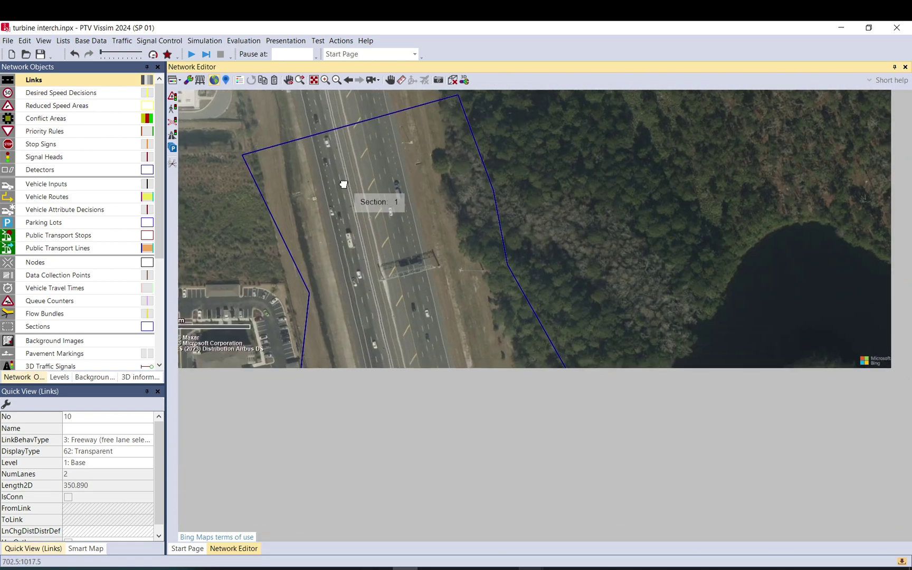
pyautogui.moveTo(401, 397); pyautogui.dragTo(354, 135)
pyautogui.moveTo(415, 442); pyautogui.dragTo(357, 210)
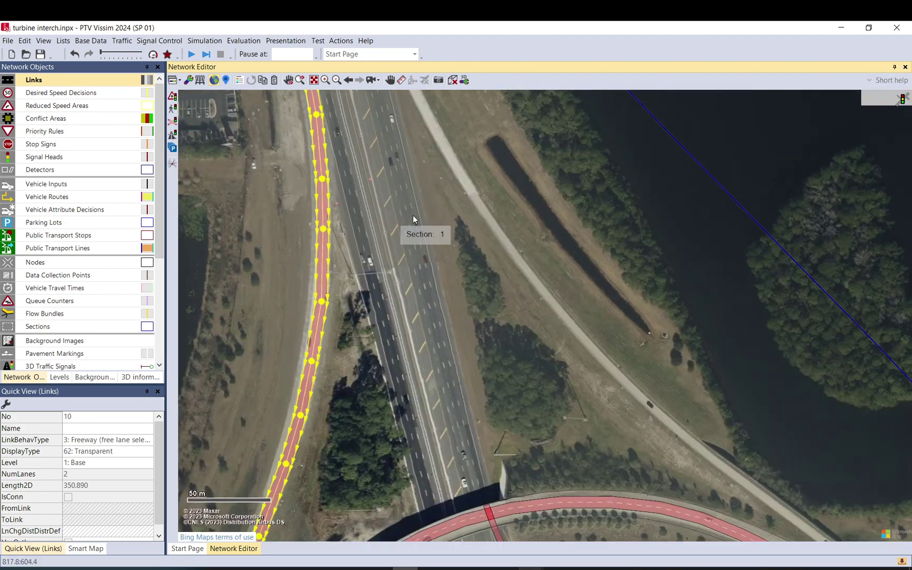
# Step: Extend link 13's downstream end east past the section boundary to about 272 m and align its intermediate point with the roadway
pyautogui.click(414, 215)
pyautogui.moveTo(527, 450); pyautogui.dragTo(322, 185)
pyautogui.scroll(-3, 421, 315)
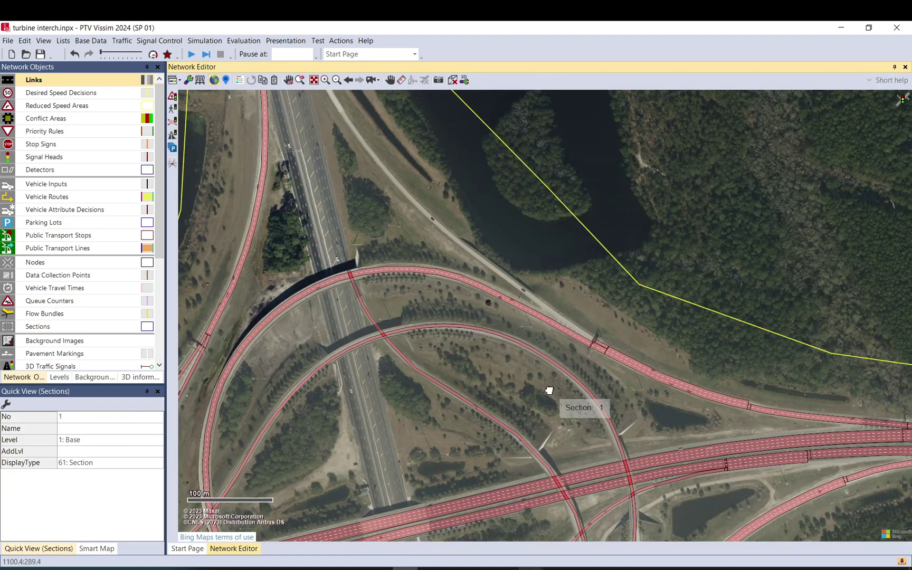
pyautogui.scroll(-2, 547, 388)
pyautogui.moveTo(546, 388); pyautogui.dragTo(398, 224)
pyautogui.scroll(-2, 477, 218)
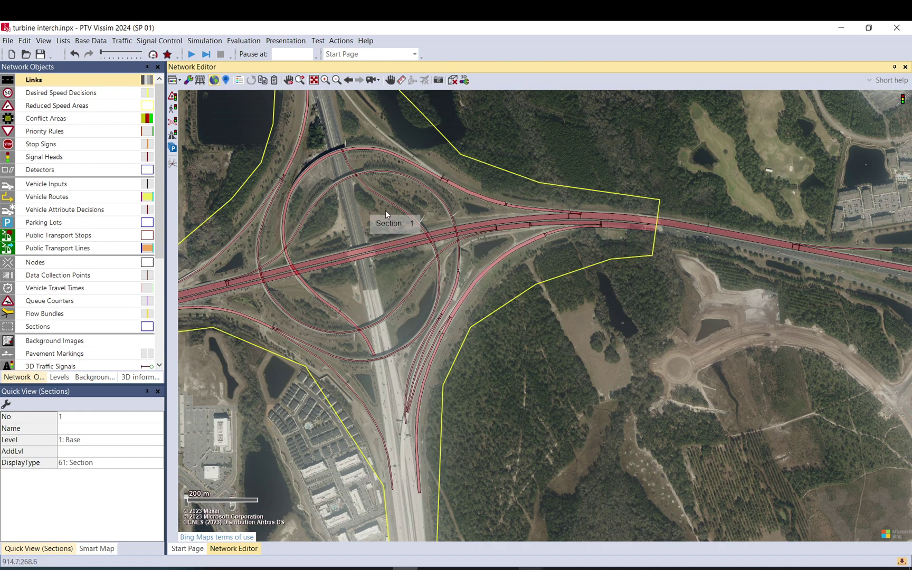
pyautogui.moveTo(679, 241); pyautogui.dragTo(528, 281)
pyautogui.scroll(3, 531, 272)
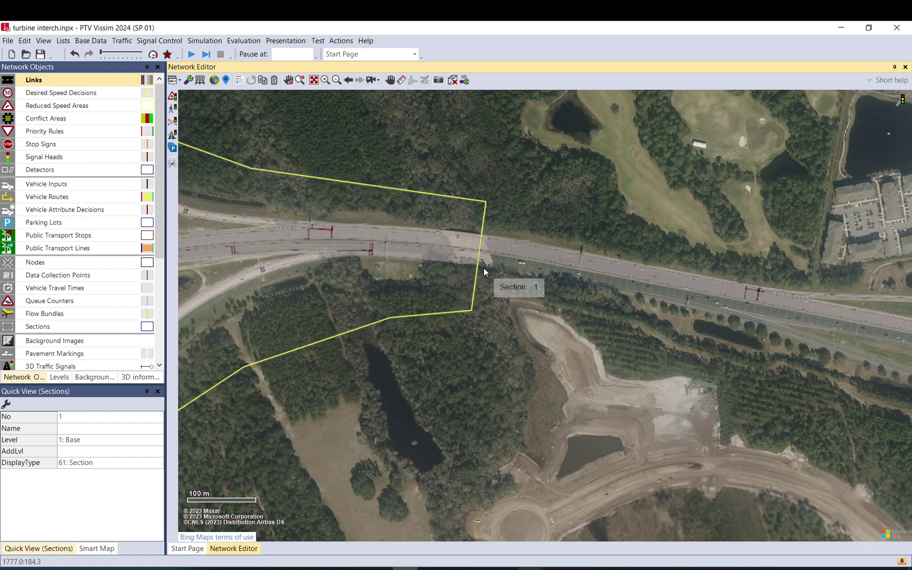
pyautogui.scroll(2, 484, 268)
pyautogui.click(459, 255)
pyautogui.moveTo(478, 255); pyautogui.dragTo(596, 272)
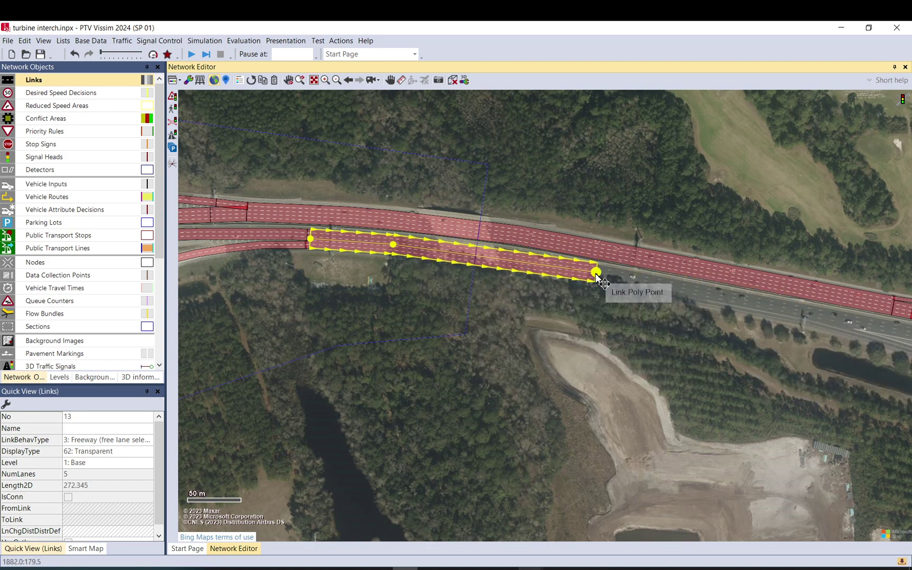
pyautogui.moveTo(517, 264); pyautogui.dragTo(502, 258)
pyautogui.click(881, 341)
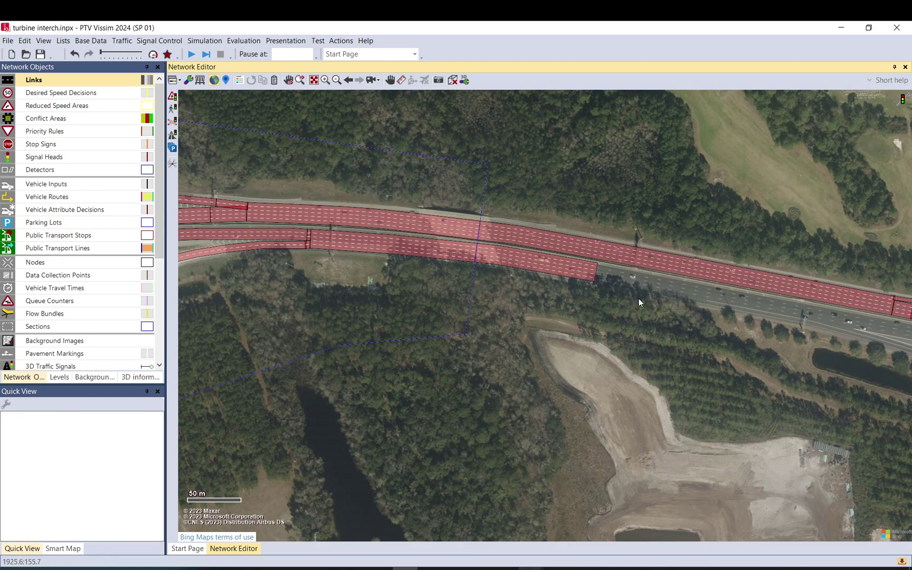
pyautogui.scroll(-1, 722, 301)
pyautogui.scroll(1, 777, 316)
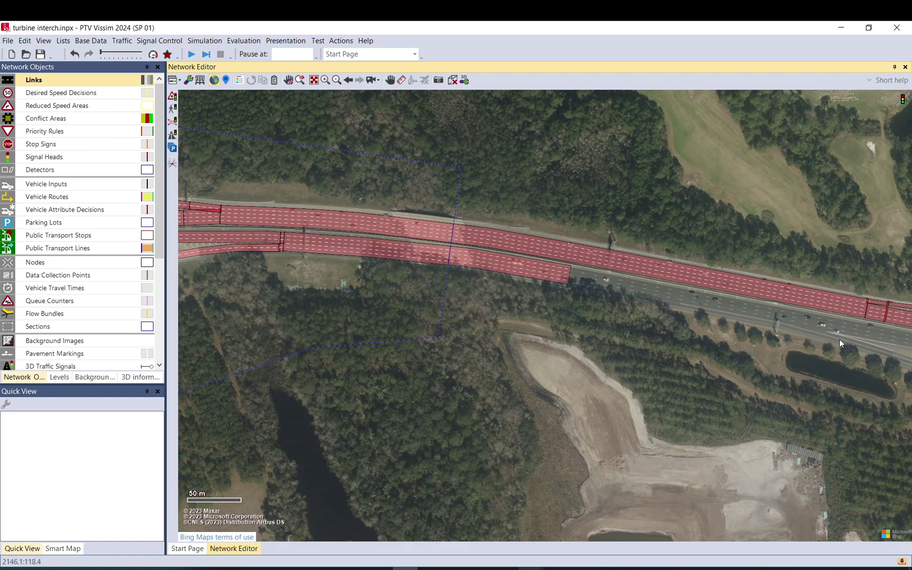
pyautogui.moveTo(503, 300); pyautogui.dragTo(766, 373)
pyautogui.scroll(-2, 687, 368)
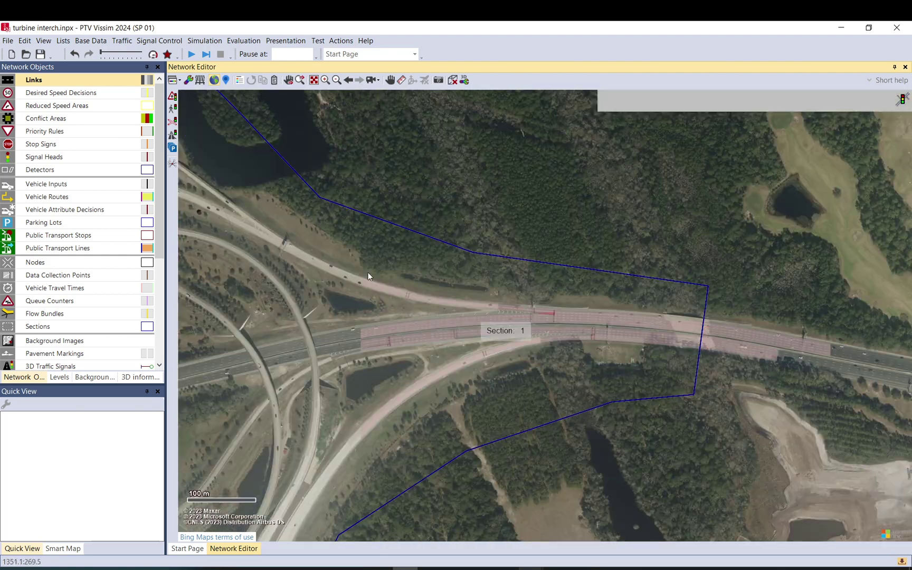
# Step: Review the modelled ramps and freeway links across the turbine interchange, out to link 13's eastern end
pyautogui.moveTo(333, 252); pyautogui.dragTo(553, 312)
pyautogui.moveTo(394, 280); pyautogui.dragTo(552, 317)
pyautogui.moveTo(472, 292); pyautogui.dragTo(330, 159)
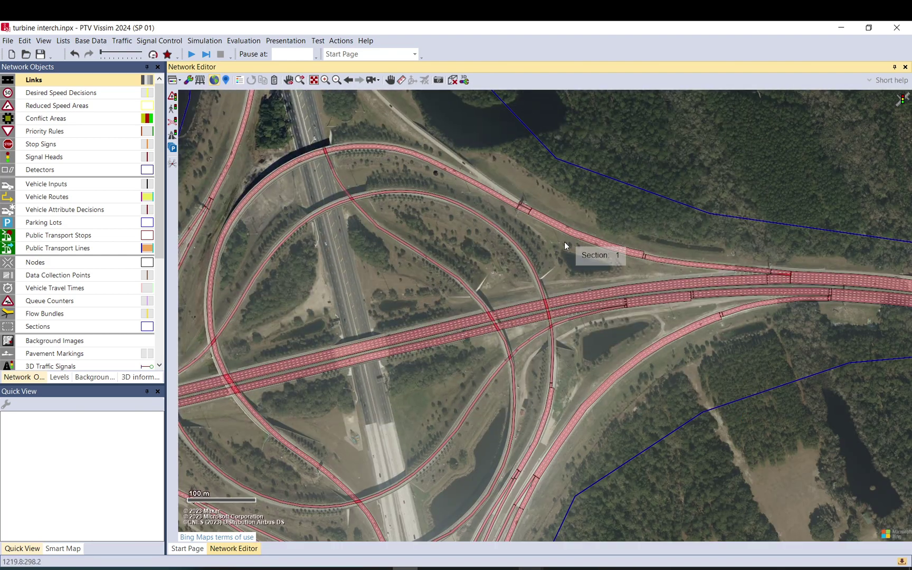
pyautogui.scroll(-2, 599, 251)
pyautogui.scroll(-2, 822, 348)
pyautogui.moveTo(822, 349); pyautogui.dragTo(706, 328)
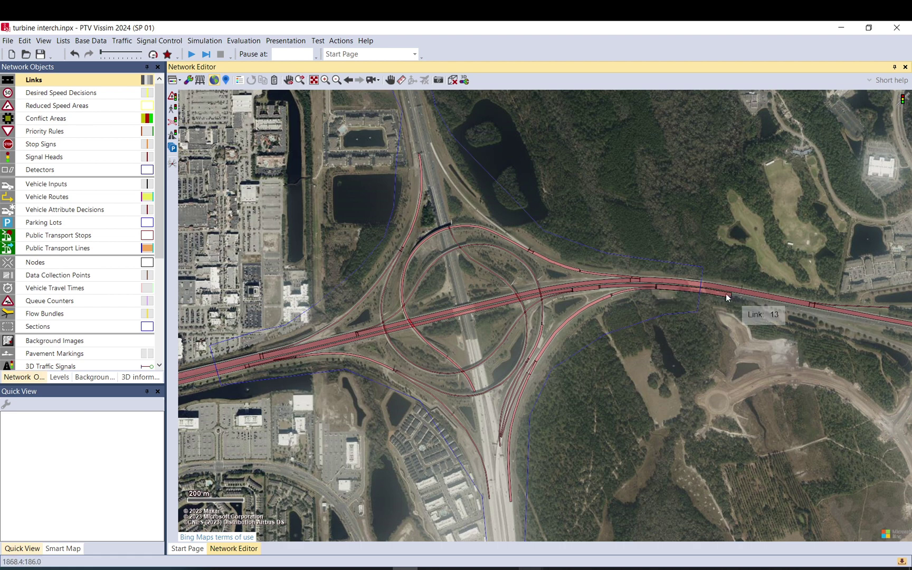
pyautogui.scroll(2, 857, 322)
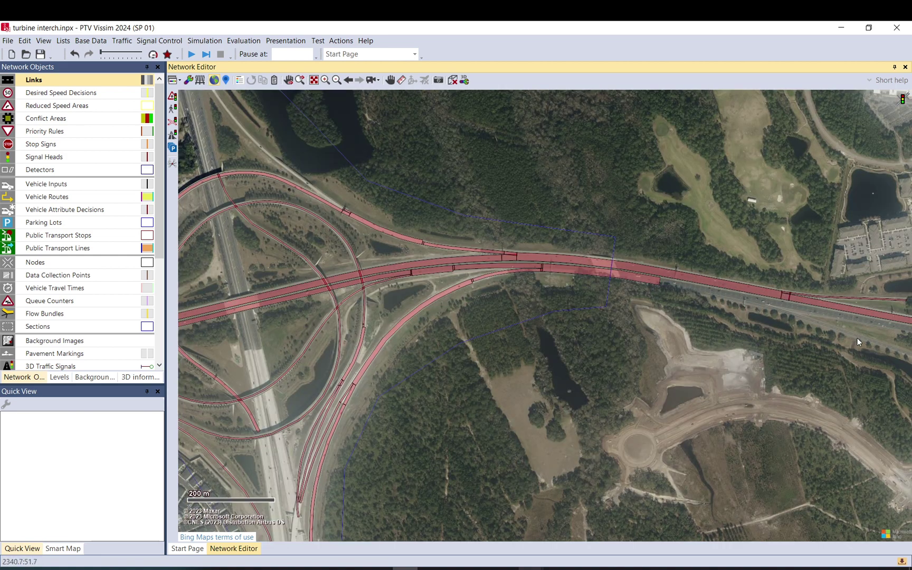
# Step: Examine the freeway east of the section boundary, the ramp joining it and the next interchange's crossing road
pyautogui.moveTo(858, 338); pyautogui.dragTo(394, 311)
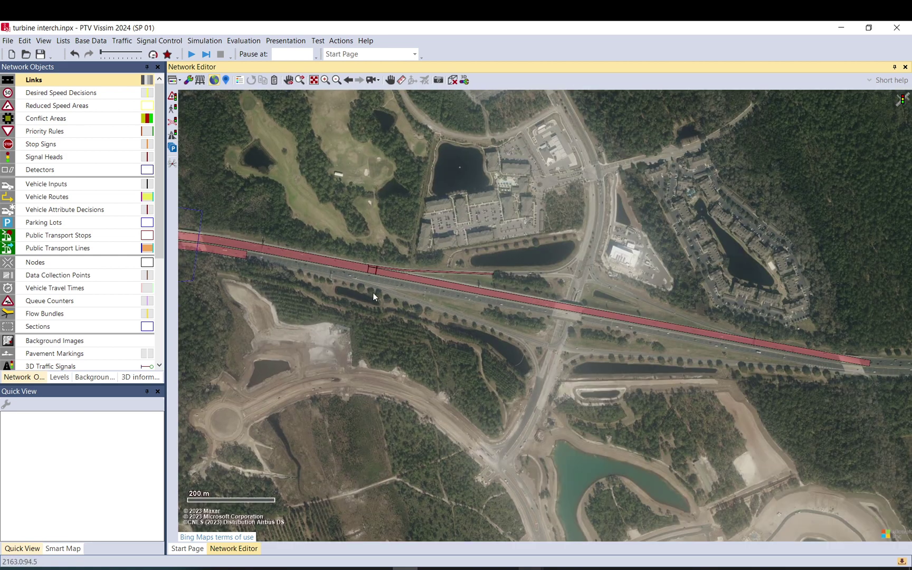
pyautogui.scroll(-1, 617, 195)
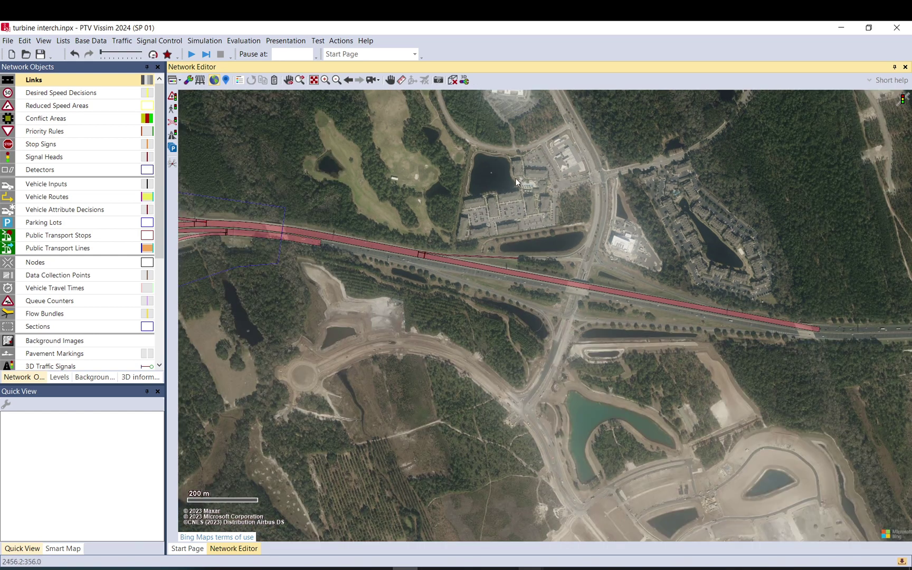
pyautogui.scroll(4, 488, 256)
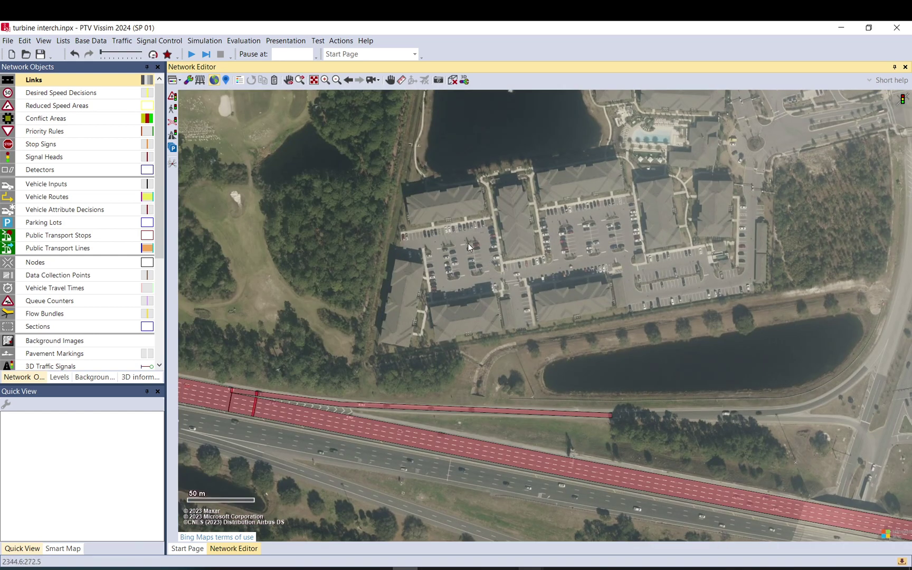
pyautogui.scroll(-3, 648, 270)
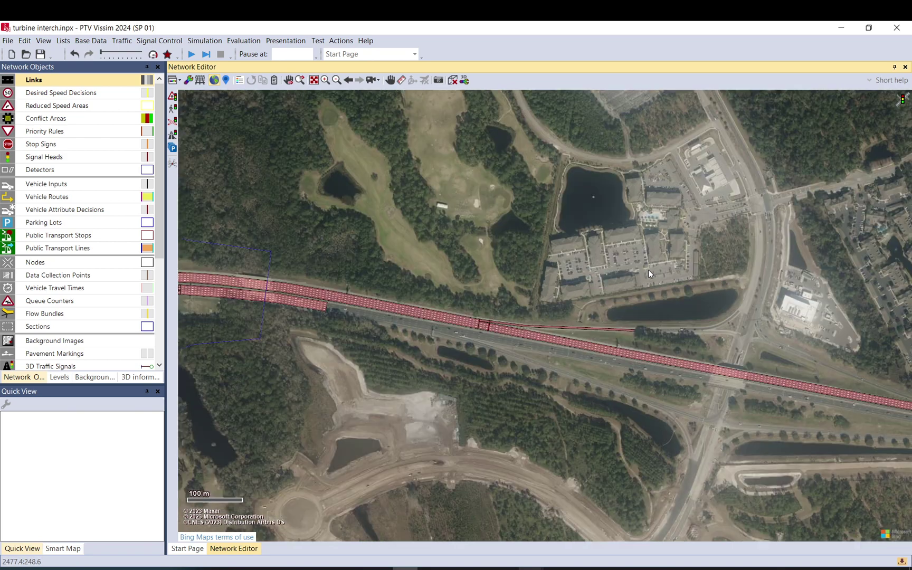
pyautogui.moveTo(797, 273); pyautogui.dragTo(564, 286)
pyautogui.scroll(2, 564, 285)
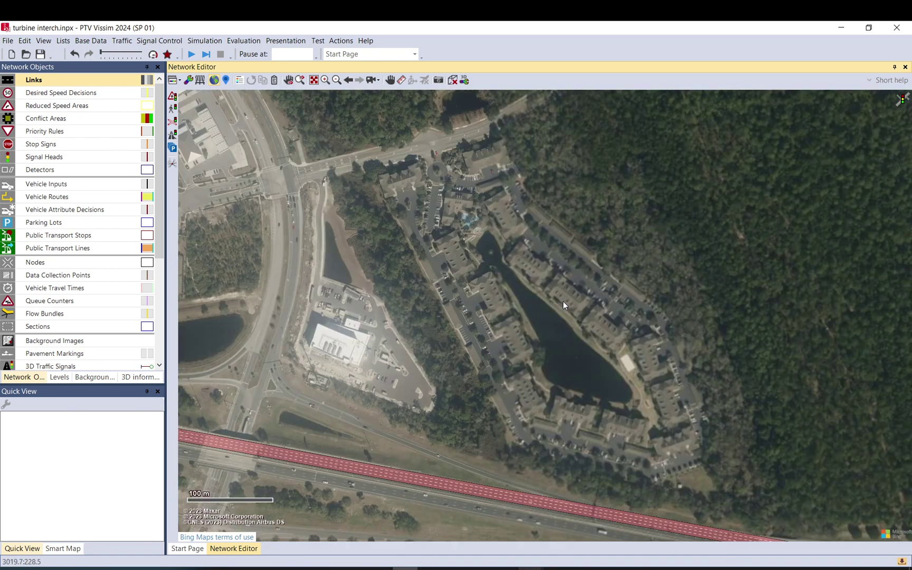
pyautogui.scroll(2, 563, 304)
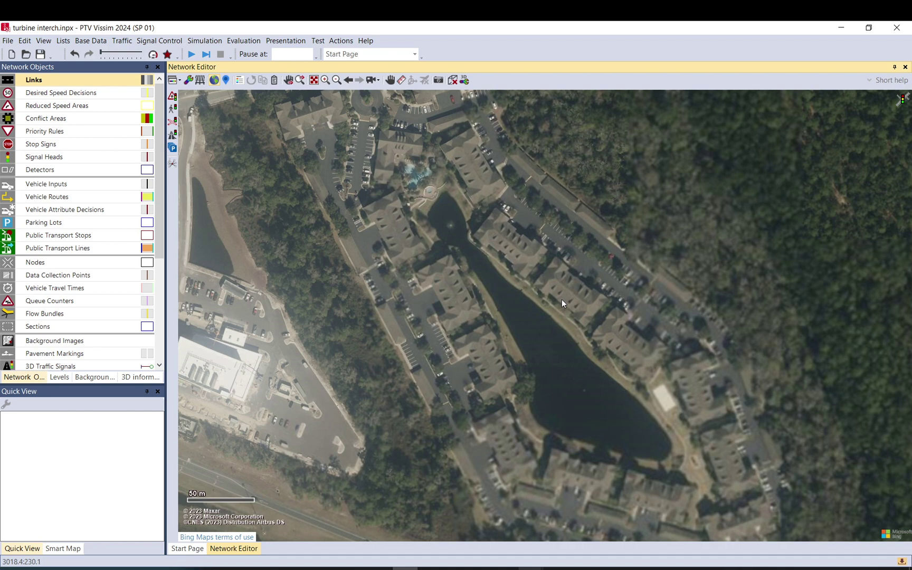
pyautogui.scroll(-4, 562, 302)
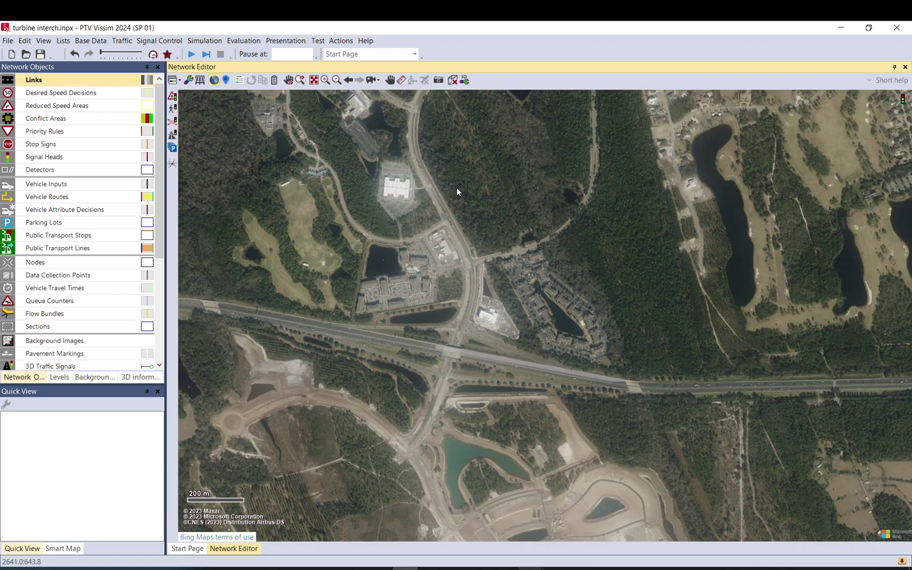
# Step: Examine the arterial roads north of the eastern freeway, across the campus area and back to the north-south freeway
pyautogui.moveTo(457, 187); pyautogui.dragTo(550, 443)
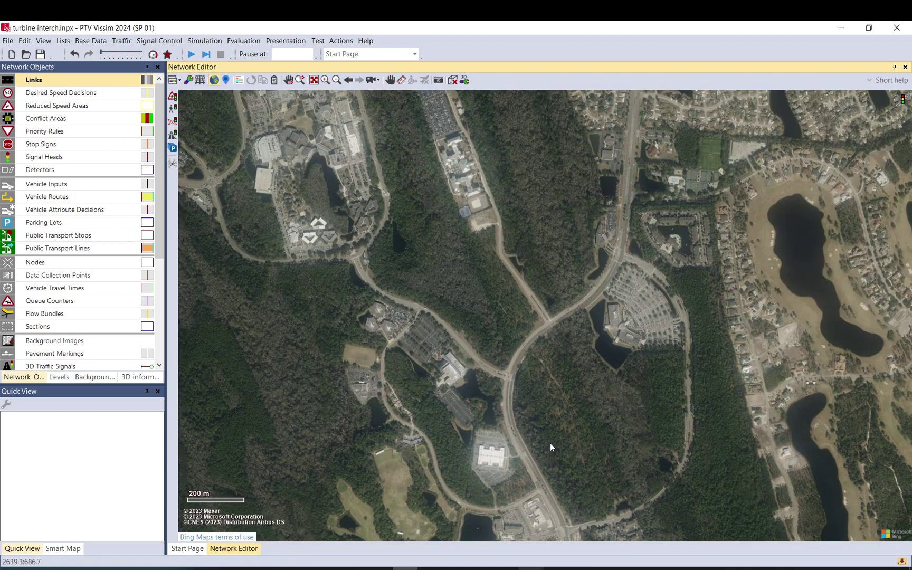
pyautogui.scroll(-2, 544, 435)
pyautogui.moveTo(370, 247); pyautogui.dragTo(601, 271)
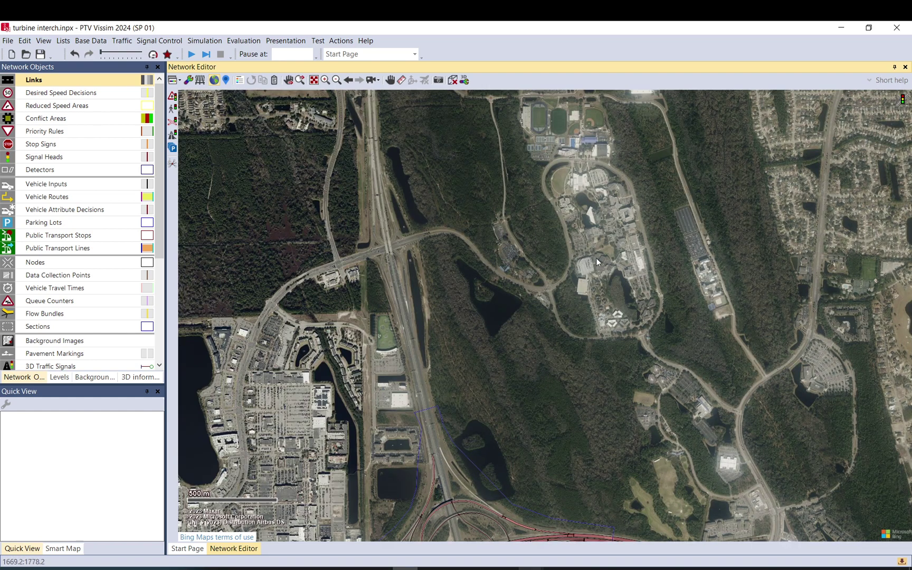
pyautogui.scroll(3, 605, 248)
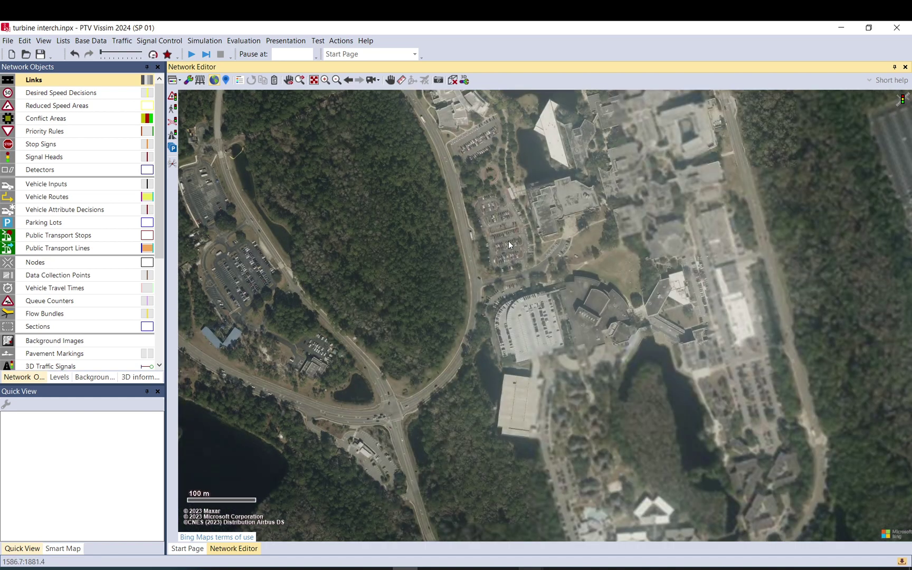
pyautogui.scroll(1, 509, 239)
pyautogui.scroll(-2, 510, 239)
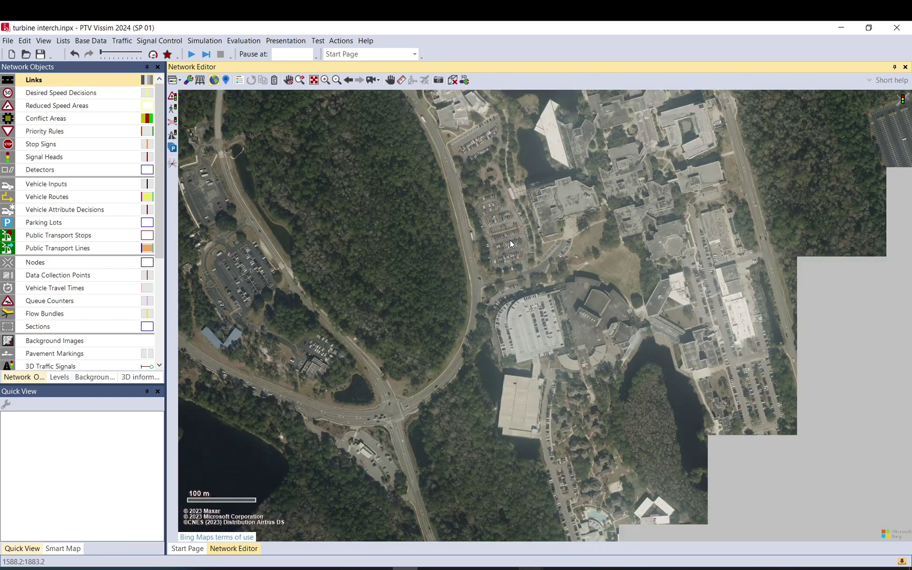
pyautogui.scroll(-1, 509, 319)
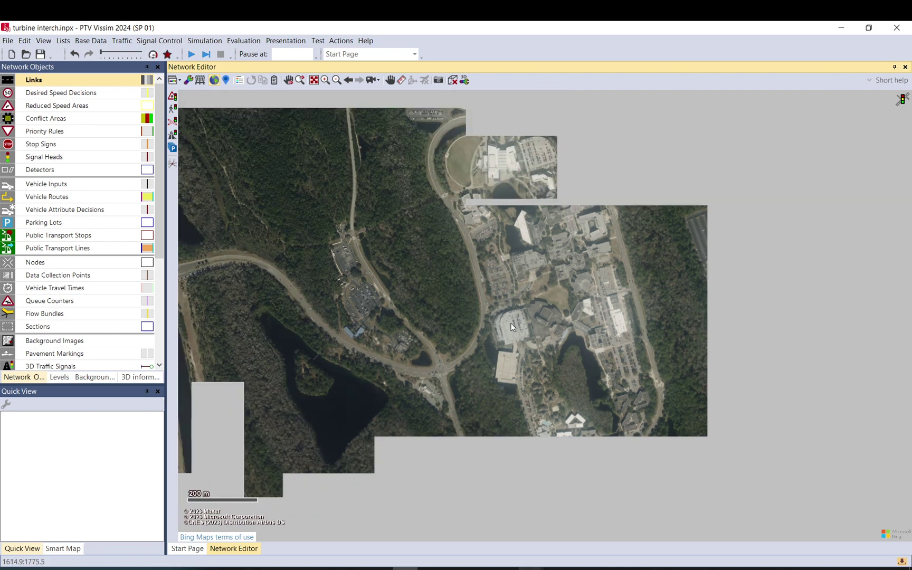
pyautogui.moveTo(489, 337); pyautogui.dragTo(544, 167)
pyautogui.scroll(-1, 369, 129)
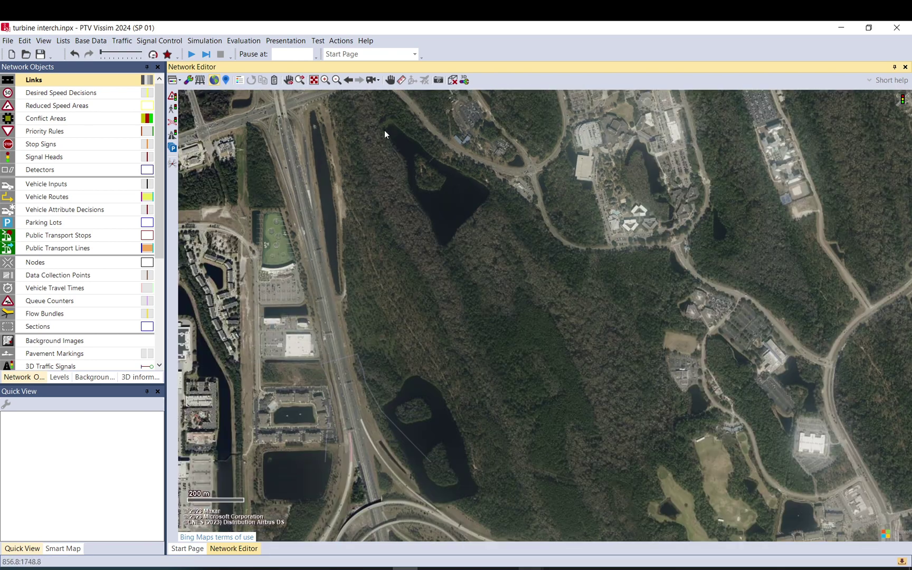
pyautogui.scroll(-1, 392, 124)
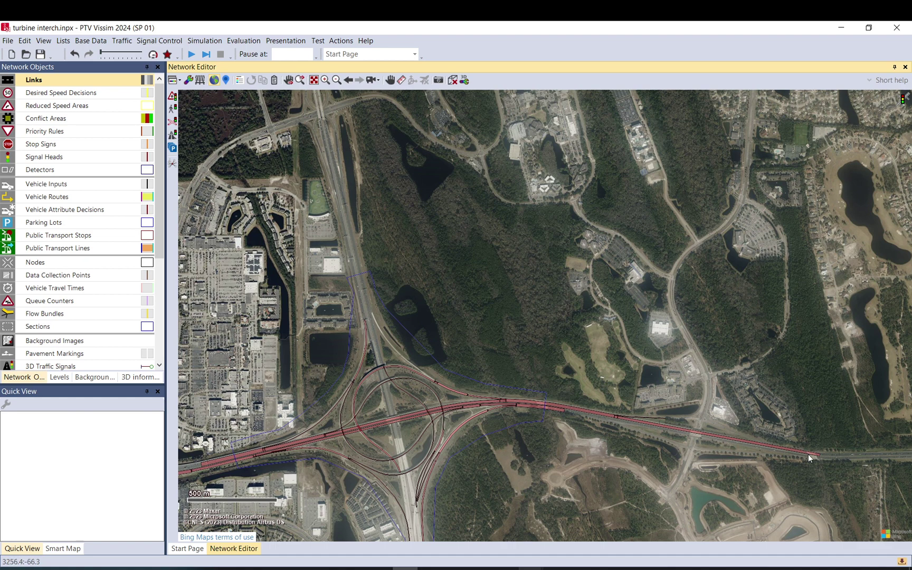
# Step: Review the network around the section boundary and its western freeway approach, inspecting six-lane link 21
pyautogui.moveTo(494, 390); pyautogui.dragTo(529, 351)
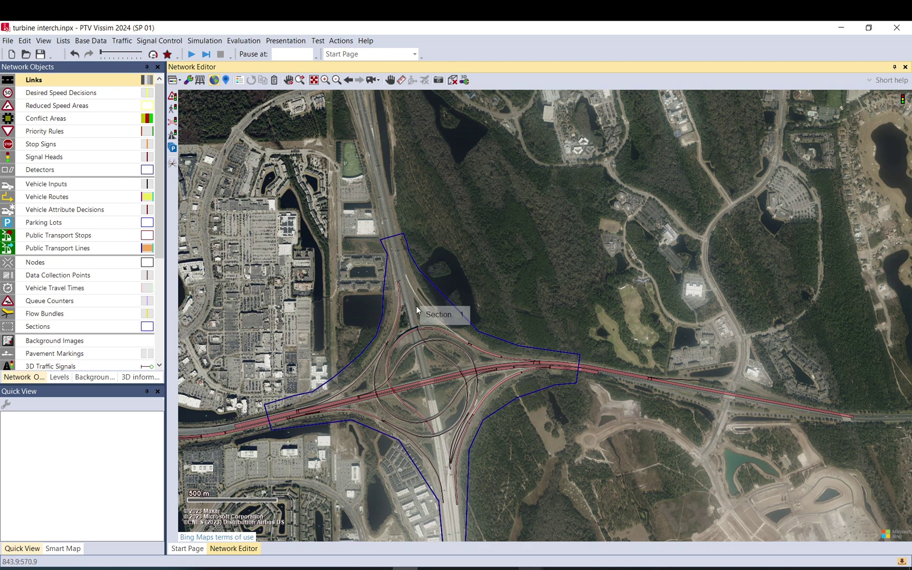
pyautogui.scroll(5, 405, 315)
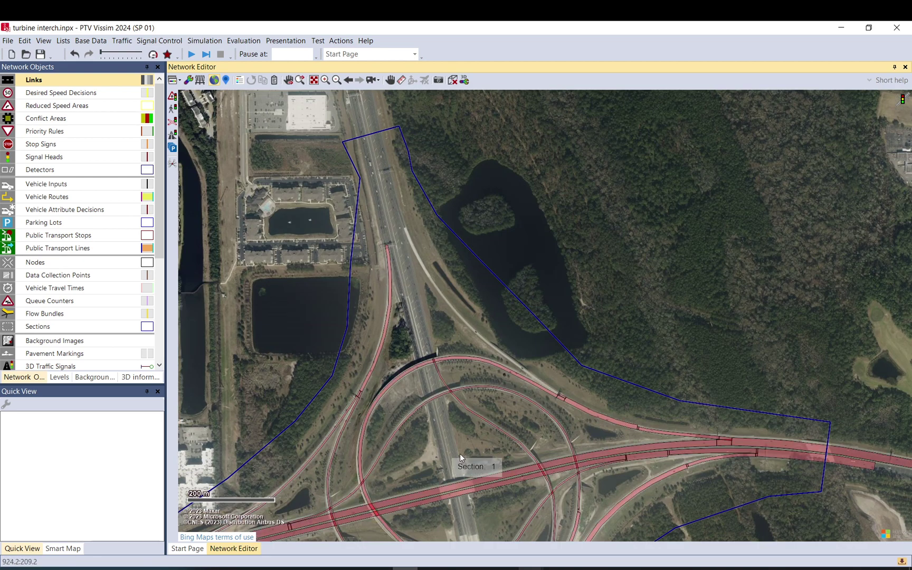
pyautogui.scroll(-2, 445, 207)
pyautogui.scroll(-2, 472, 334)
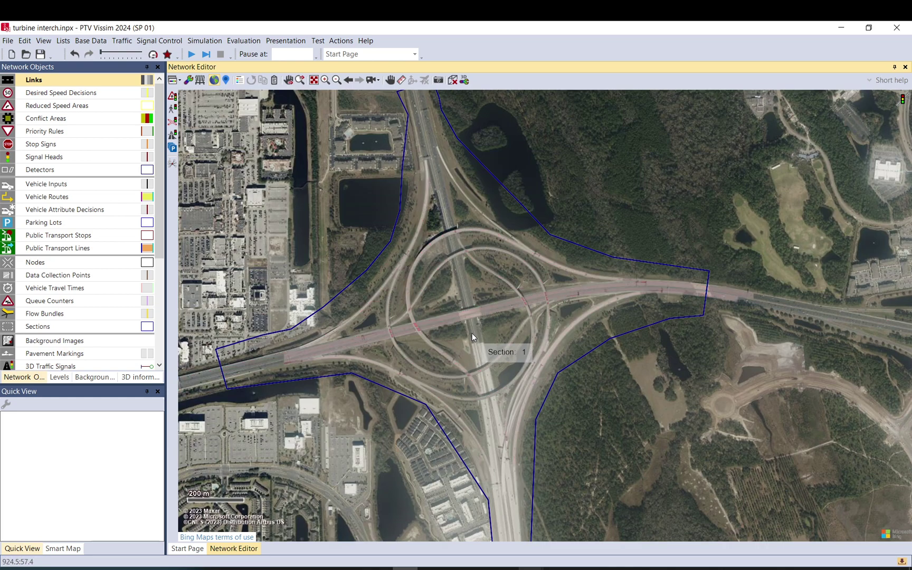
pyautogui.scroll(-2, 473, 332)
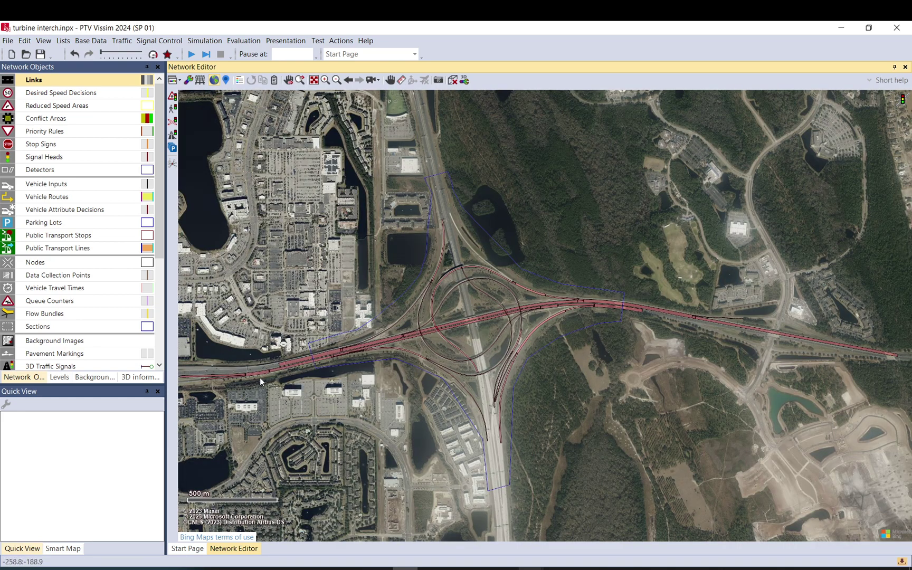
pyautogui.moveTo(259, 378); pyautogui.dragTo(489, 298)
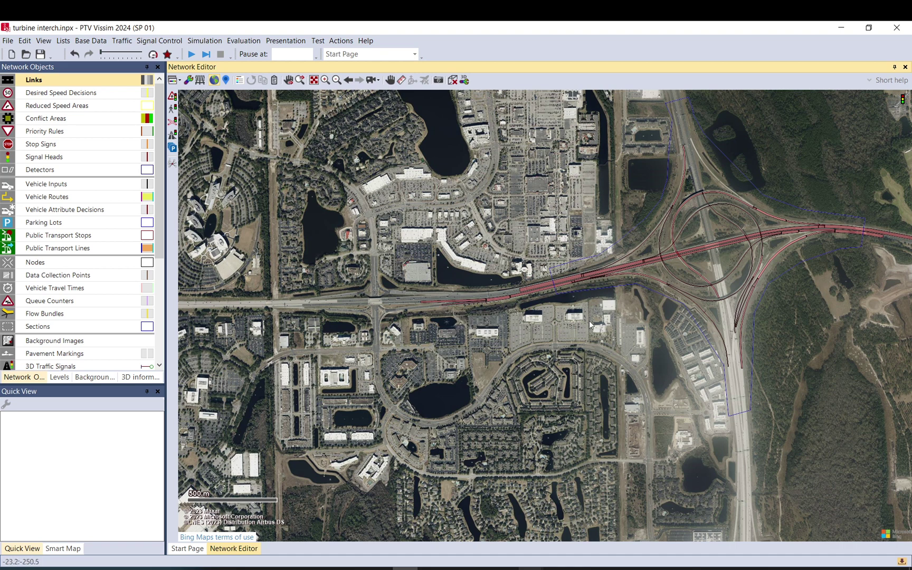
pyautogui.click(454, 300)
pyautogui.click(467, 287)
pyautogui.moveTo(541, 285); pyautogui.dragTo(402, 406)
pyautogui.click(430, 392)
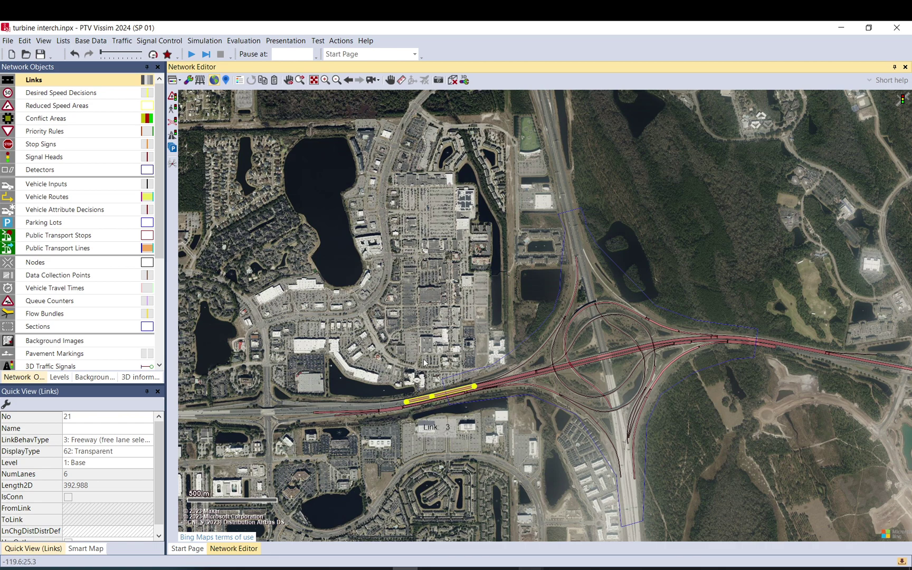
pyautogui.click(433, 332)
pyautogui.moveTo(553, 152); pyautogui.dragTo(436, 293)
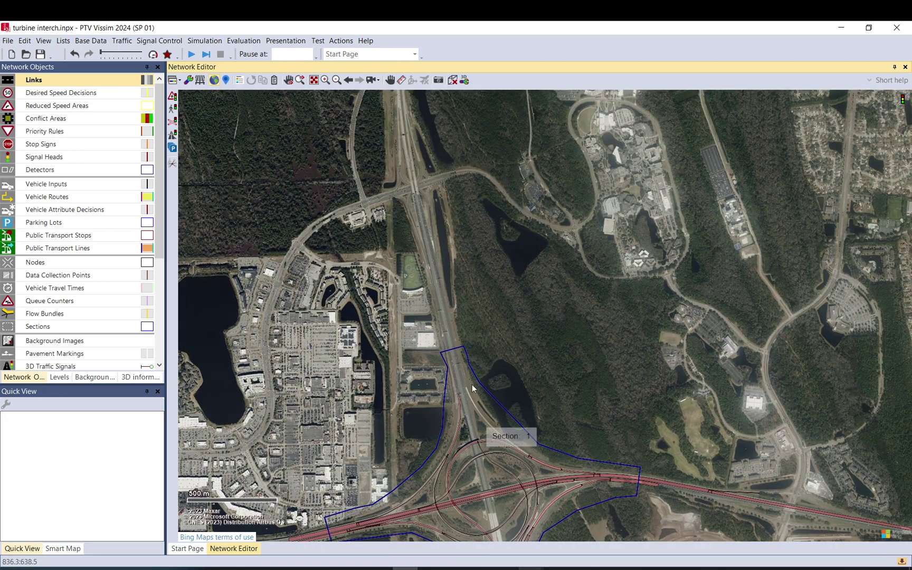
# Step: Examine the freeway west of the interchange and inspect link 5, the two-lane ramp joining the eastbound lanes
pyautogui.scroll(2, 470, 394)
pyautogui.moveTo(388, 406); pyautogui.dragTo(414, 229)
pyautogui.moveTo(328, 374); pyautogui.dragTo(638, 144)
pyautogui.scroll(-1, 465, 280)
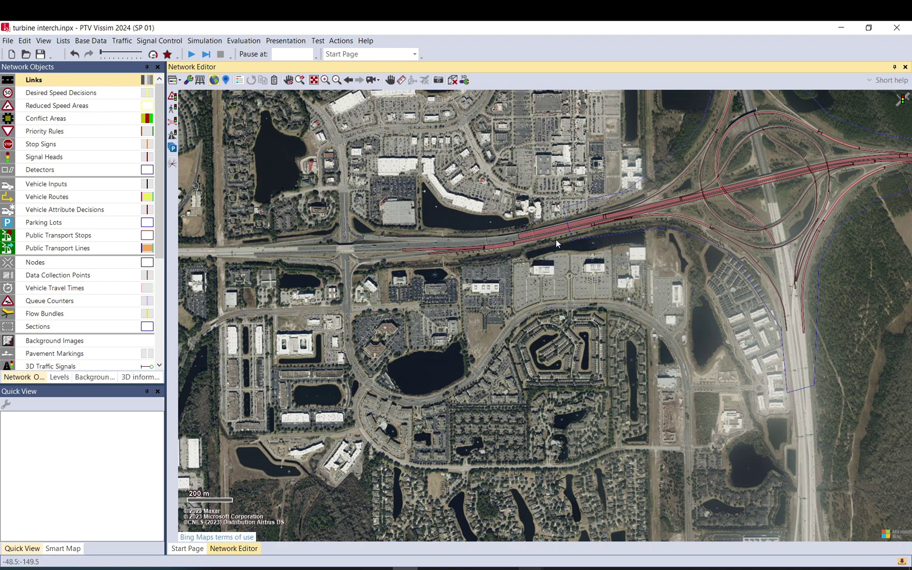
pyautogui.moveTo(631, 202); pyautogui.dragTo(495, 332)
pyautogui.scroll(2, 556, 357)
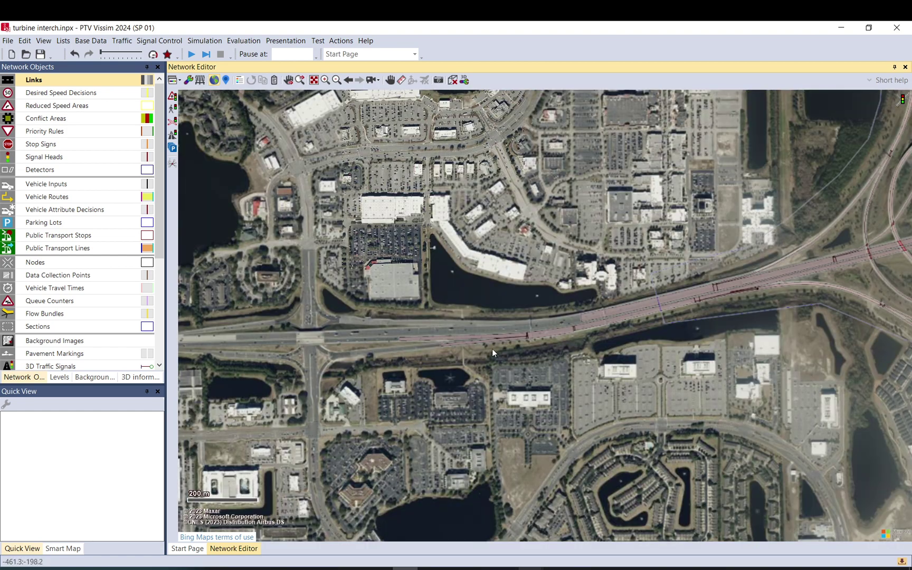
pyautogui.scroll(2, 493, 352)
pyautogui.click(486, 341)
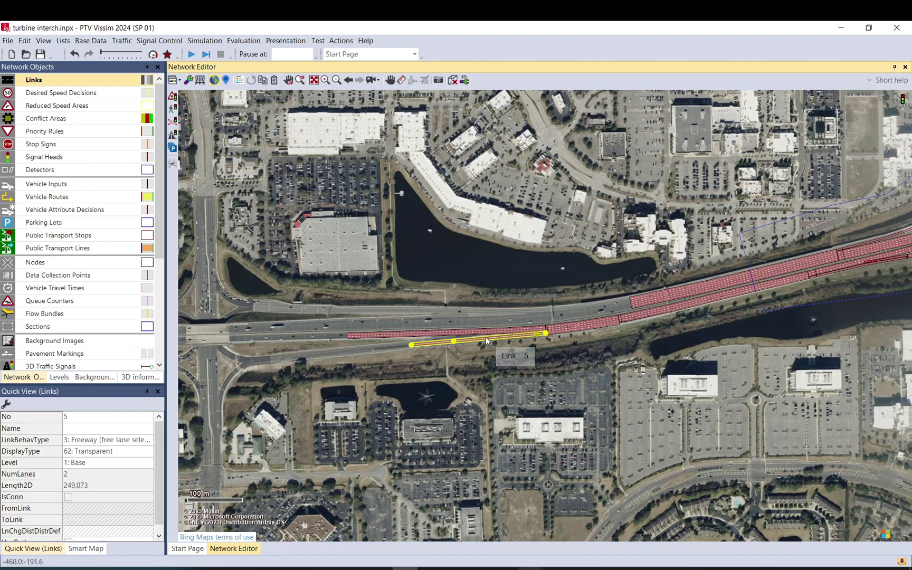
pyautogui.click(489, 347)
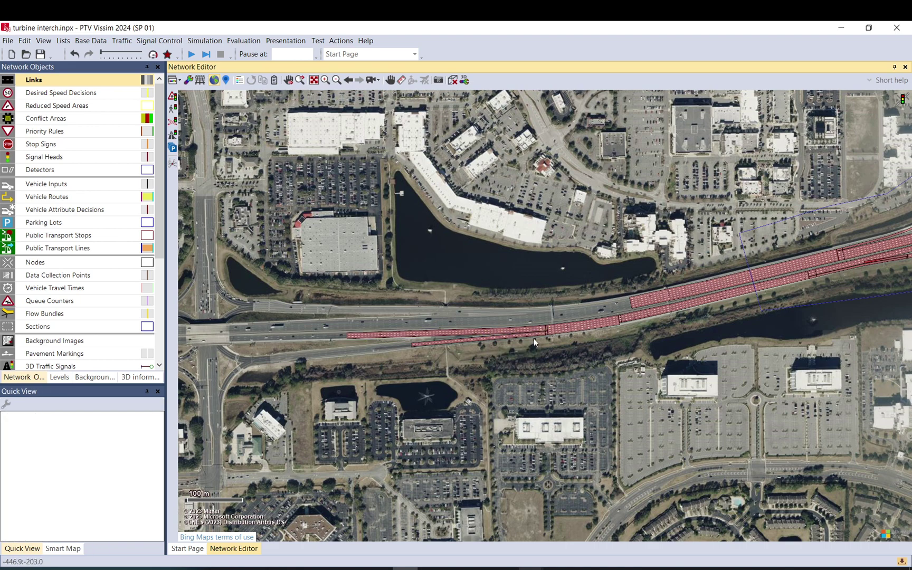
# Step: Split link 10 just downstream of the northern sign gantry, leaving an upstream piece about 8.6 m long
pyautogui.moveTo(727, 341); pyautogui.dragTo(371, 457)
pyautogui.scroll(-2, 483, 411)
pyautogui.moveTo(564, 204); pyautogui.dragTo(367, 527)
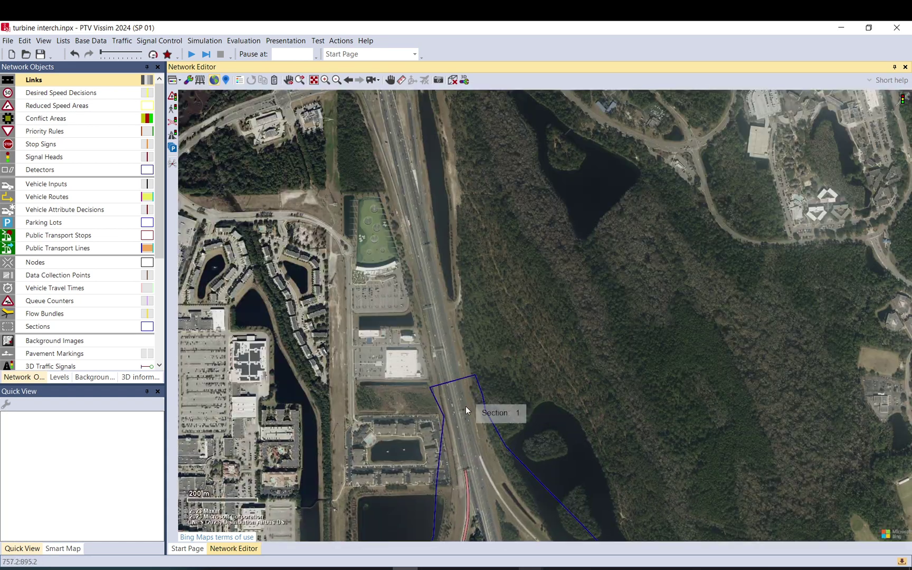
pyautogui.moveTo(466, 407); pyautogui.dragTo(473, 314)
pyautogui.scroll(2, 470, 373)
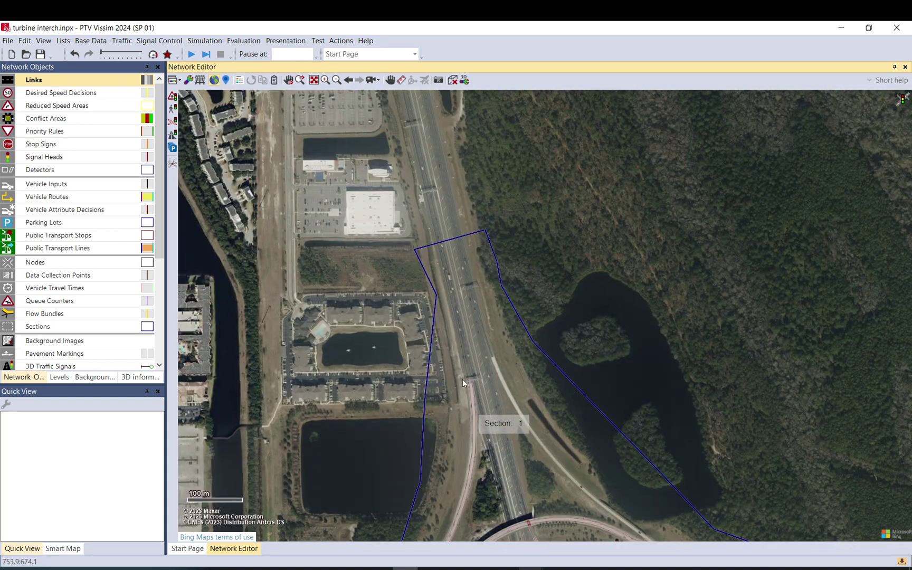
pyautogui.scroll(5, 469, 378)
pyautogui.click(470, 379)
pyautogui.rightClick(469, 379)
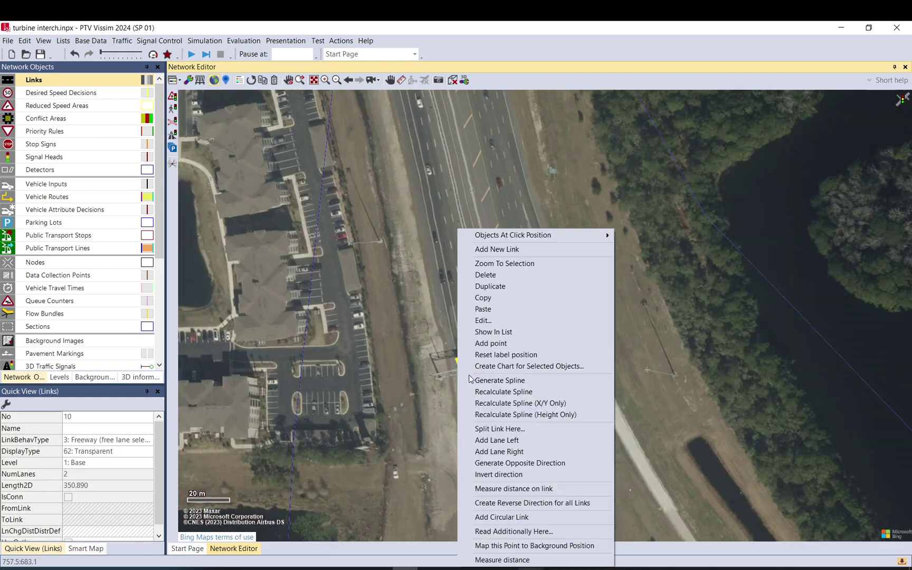
pyautogui.click(507, 430)
pyautogui.click(124, 310)
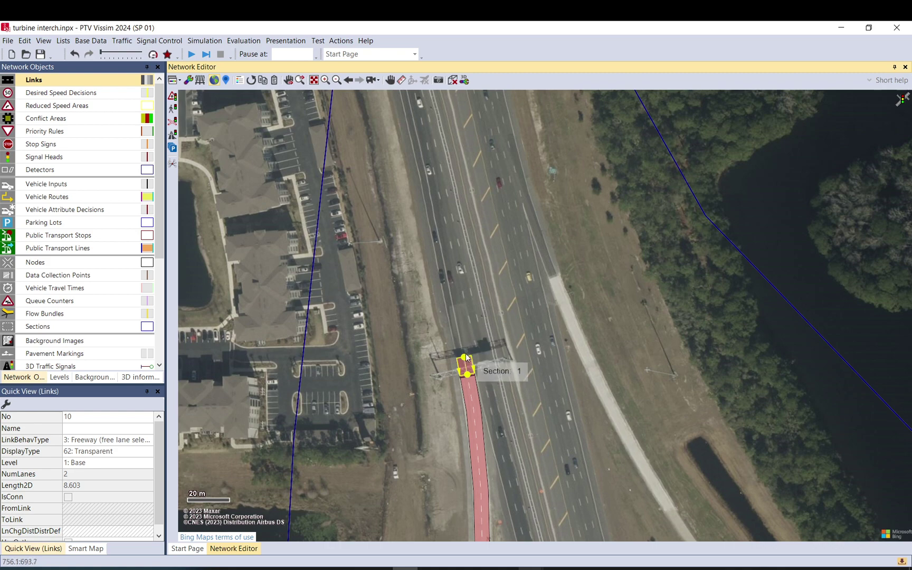
# Step: Extend link 10 upstream past the northern sign gantry to about 44.4 m and set its number of lanes to 3
pyautogui.moveTo(465, 358); pyautogui.dragTo(454, 284)
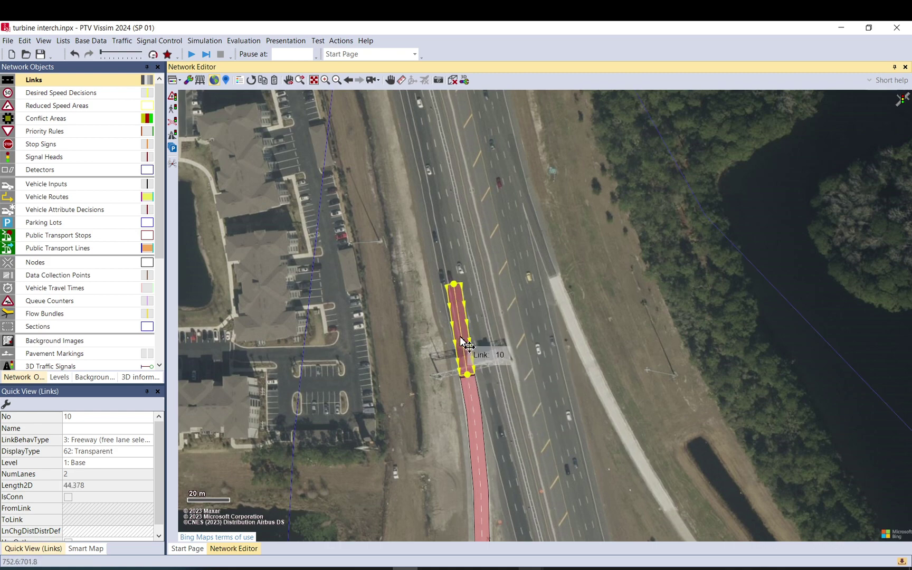
pyautogui.doubleClick(461, 309)
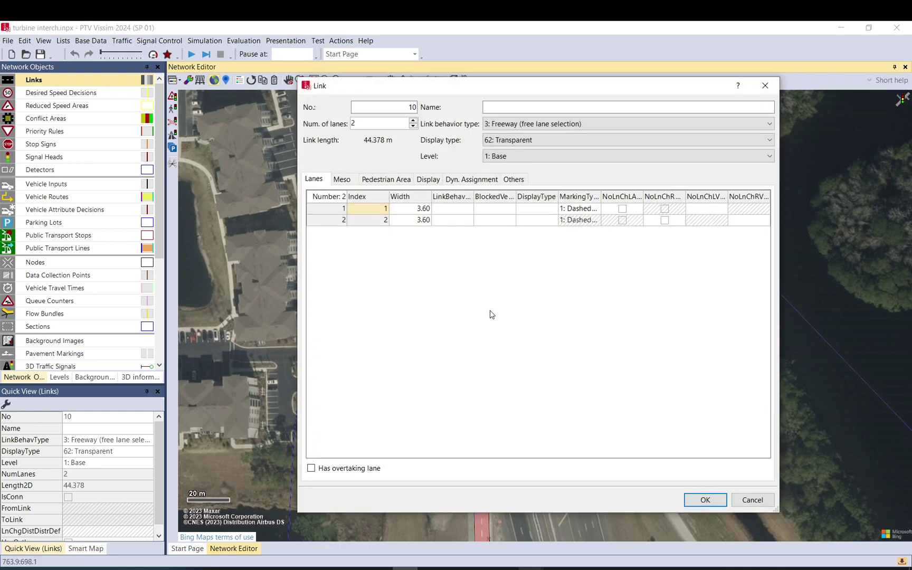
pyautogui.doubleClick(413, 121)
pyautogui.click(413, 127)
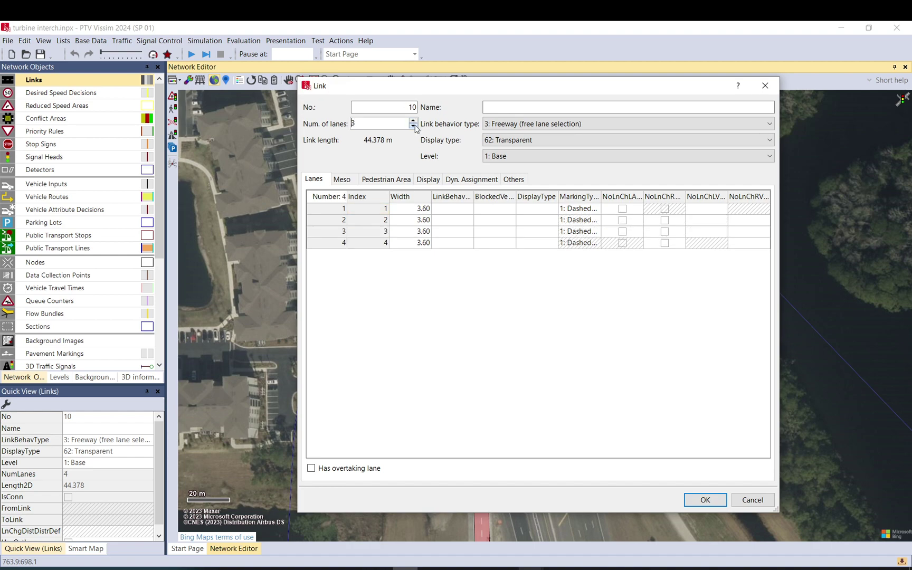
pyautogui.moveTo(594, 477); pyautogui.dragTo(483, 369)
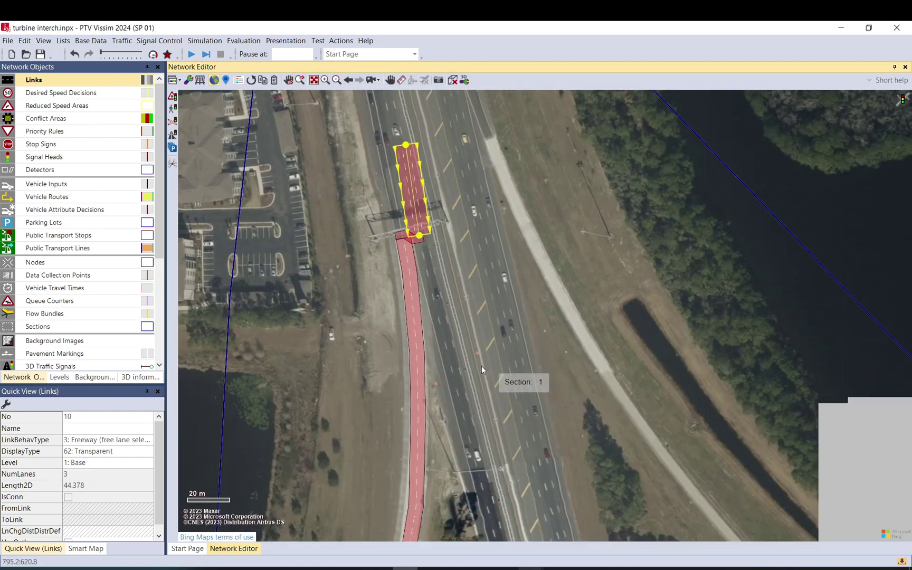
# Step: Move link 10 onto the mainline lanes beside the ramp and delete the connector joining it to link 34
pyautogui.moveTo(420, 214); pyautogui.dragTo(444, 319)
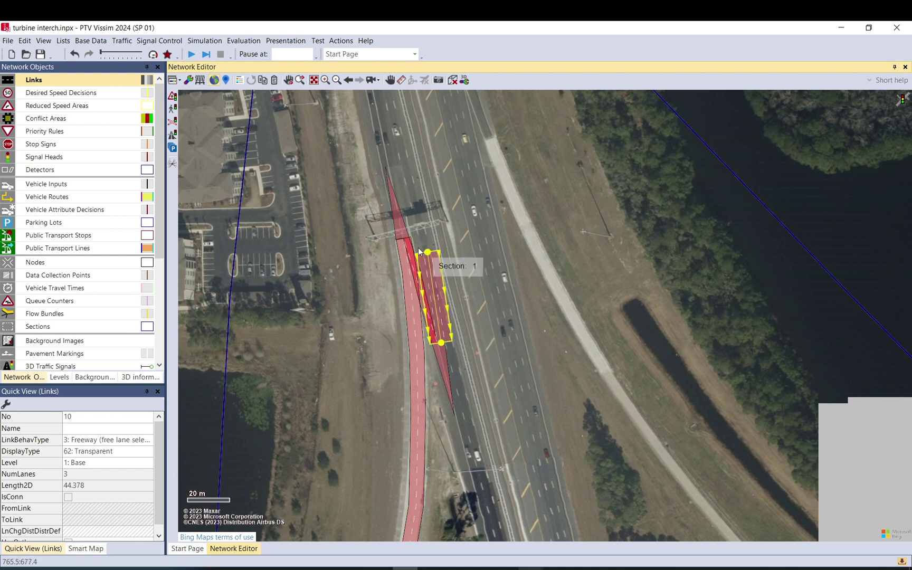
pyautogui.click(405, 214)
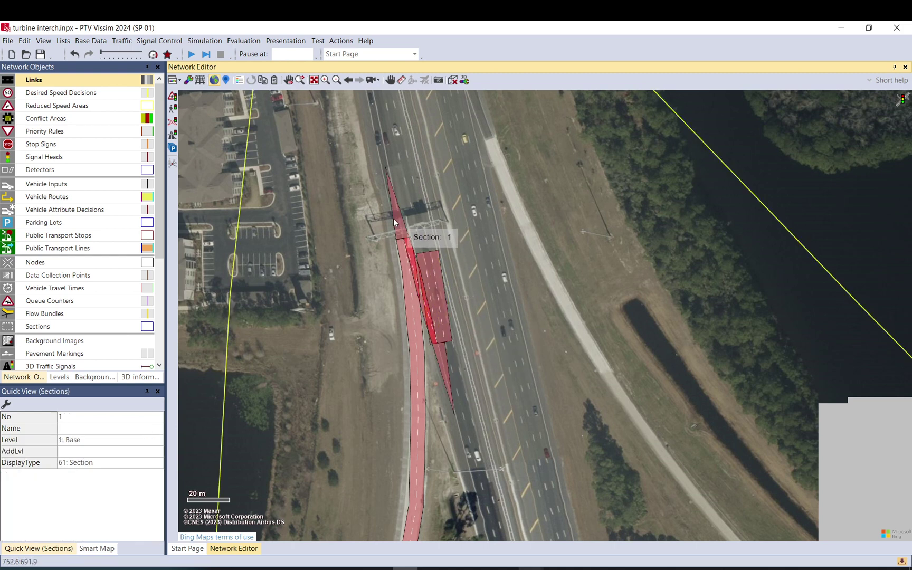
pyautogui.click(403, 233)
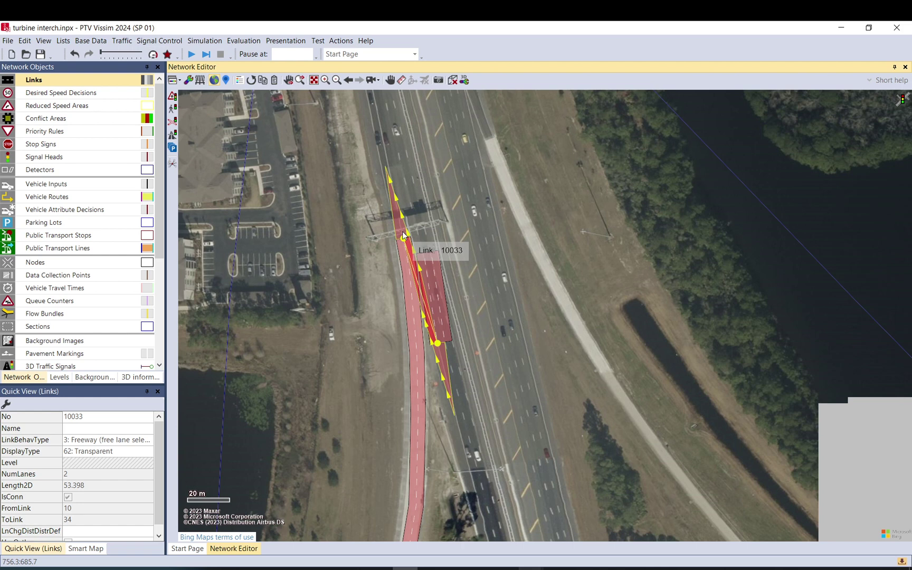
pyautogui.press('Delete')
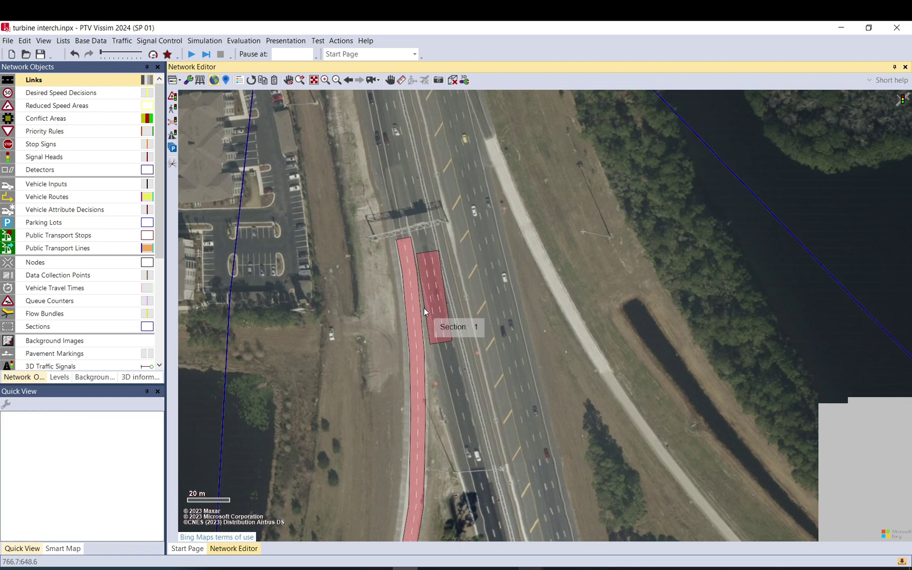
# Step: Extend both ends of link 10 along the three mainline lanes to a length of about 127.6 m
pyautogui.click(444, 347)
pyautogui.moveTo(445, 347); pyautogui.dragTo(452, 354)
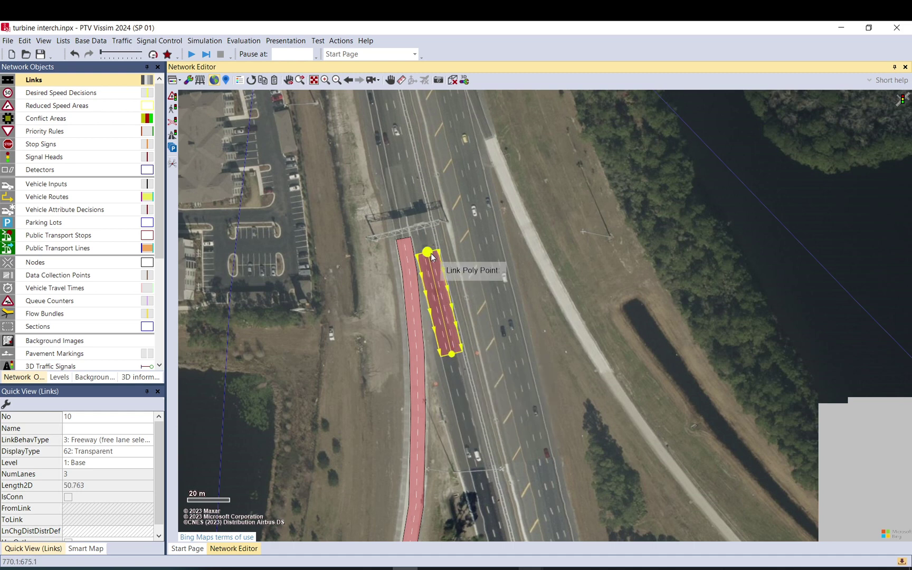
pyautogui.moveTo(429, 257); pyautogui.dragTo(389, 99)
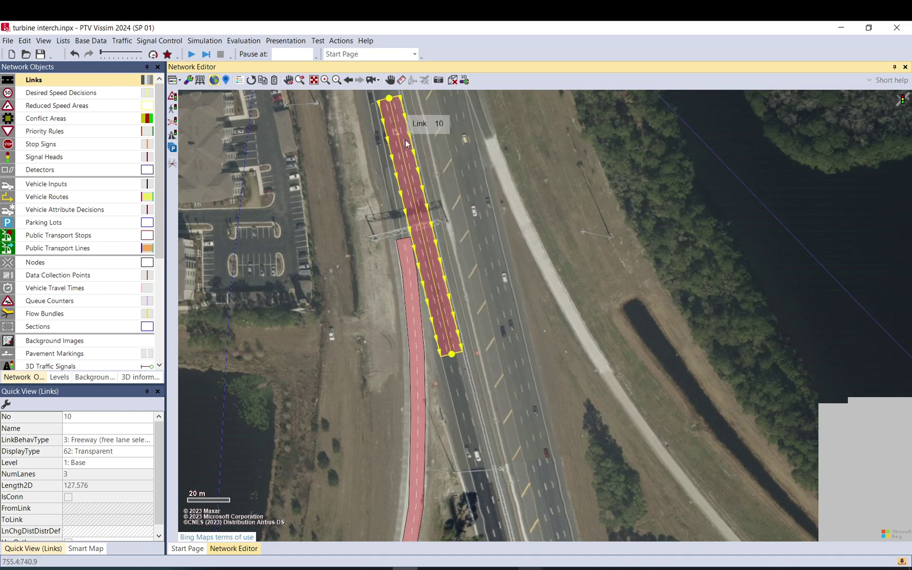
# Step: Open the available commands for link 10 at the northern sign gantry
pyautogui.rightClick(414, 200)
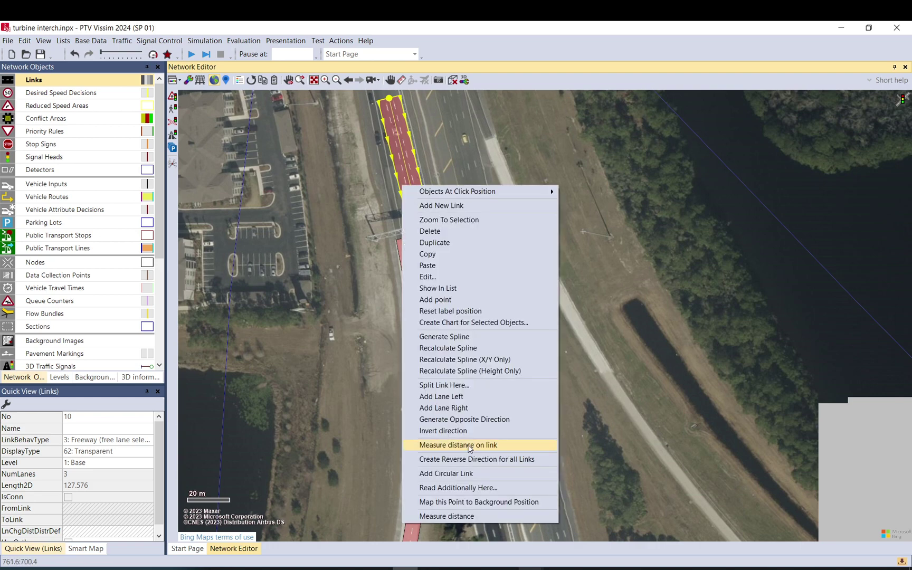
# Step: Split link 10 just upstream of the sign gantry and move the start of the downstream segment past the gantry
pyautogui.click(456, 390)
pyautogui.click(128, 313)
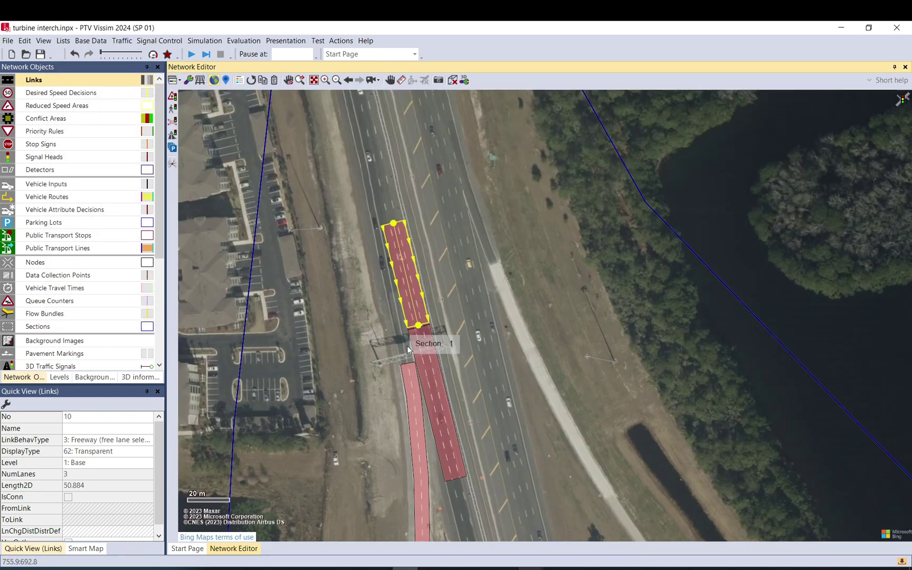
pyautogui.click(408, 348)
pyautogui.moveTo(418, 327); pyautogui.dragTo(428, 364)
pyautogui.click(444, 295)
pyautogui.click(397, 250)
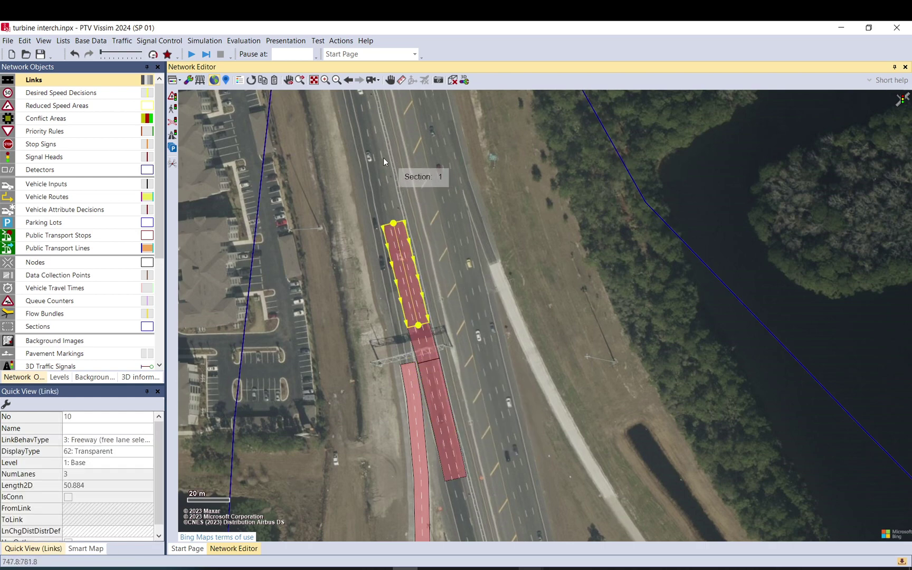
# Step: Set the number of lanes on link 10, upstream of the gantry, to 4
pyautogui.doubleClick(403, 259)
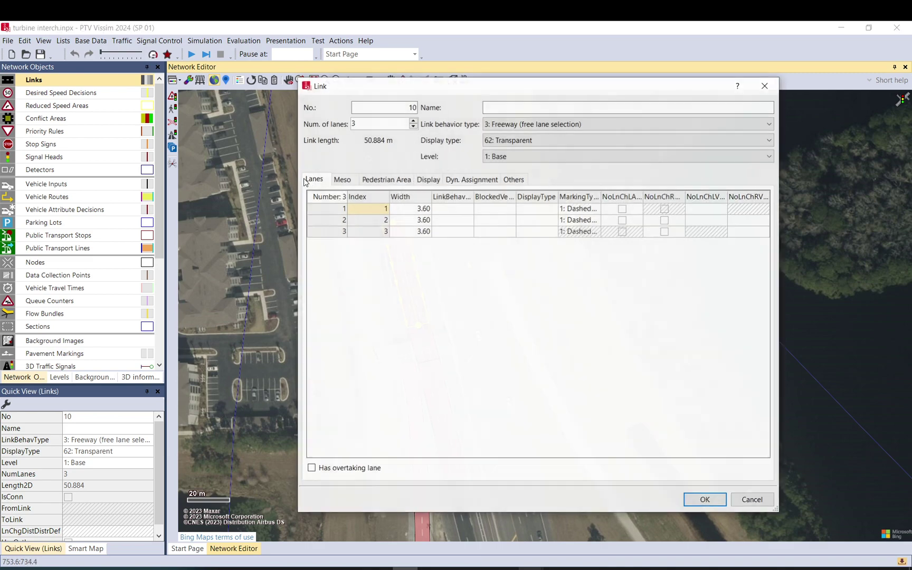
pyautogui.click(414, 121)
pyautogui.click(705, 500)
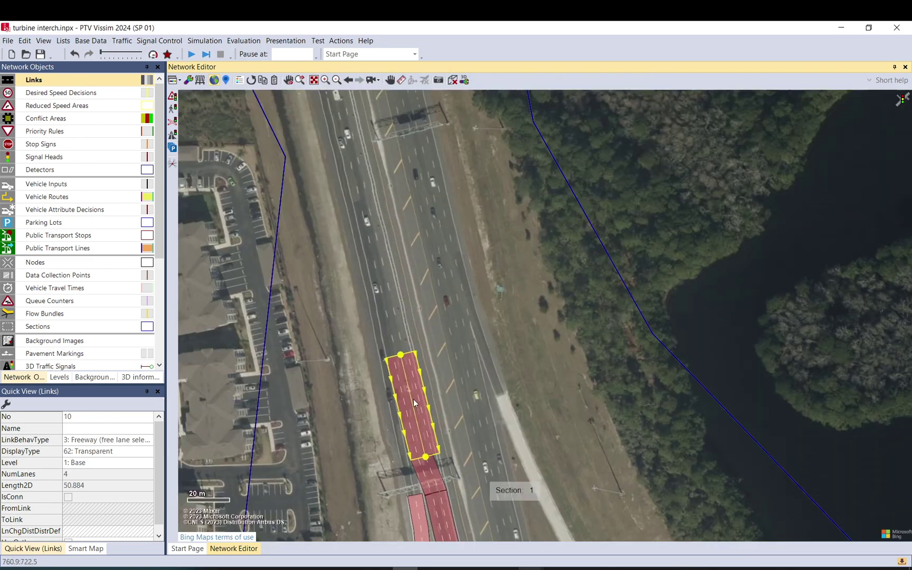
# Step: Extend the start of link 10 upstream along the freeway, making the link about 579 m long
pyautogui.moveTo(397, 340); pyautogui.dragTo(356, 115)
pyautogui.scroll(-2, 466, 410)
pyautogui.moveTo(415, 369); pyautogui.dragTo(342, 101)
pyautogui.moveTo(412, 140); pyautogui.dragTo(487, 425)
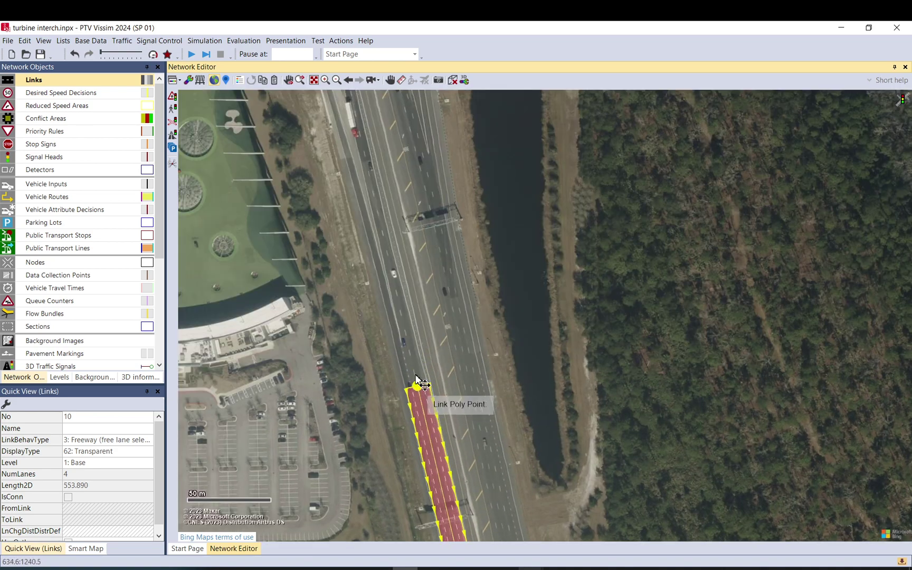
pyautogui.moveTo(416, 376); pyautogui.dragTo(411, 344)
# Step: Split link 10 near its upstream end and move the short upstream piece farther up the freeway
pyautogui.rightClick(414, 353)
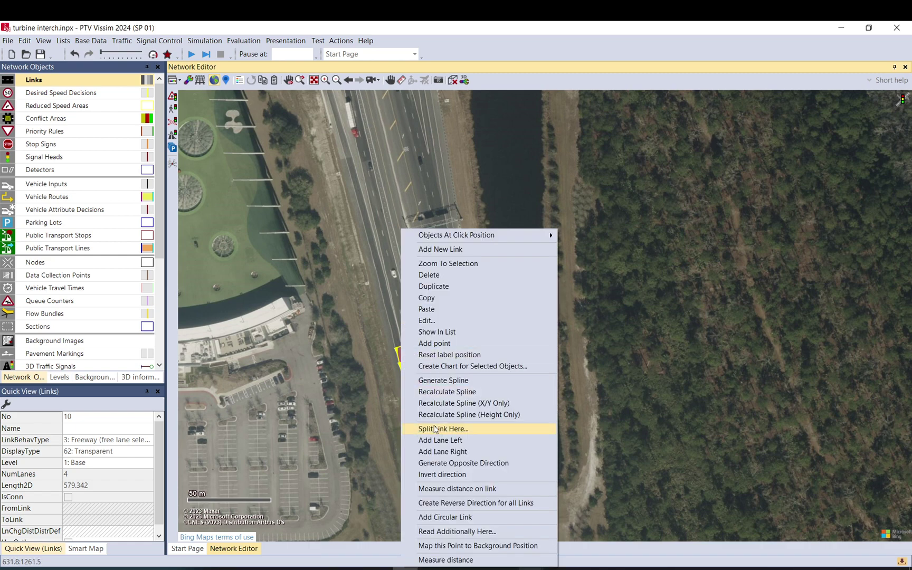
pyautogui.click(439, 430)
pyautogui.click(131, 313)
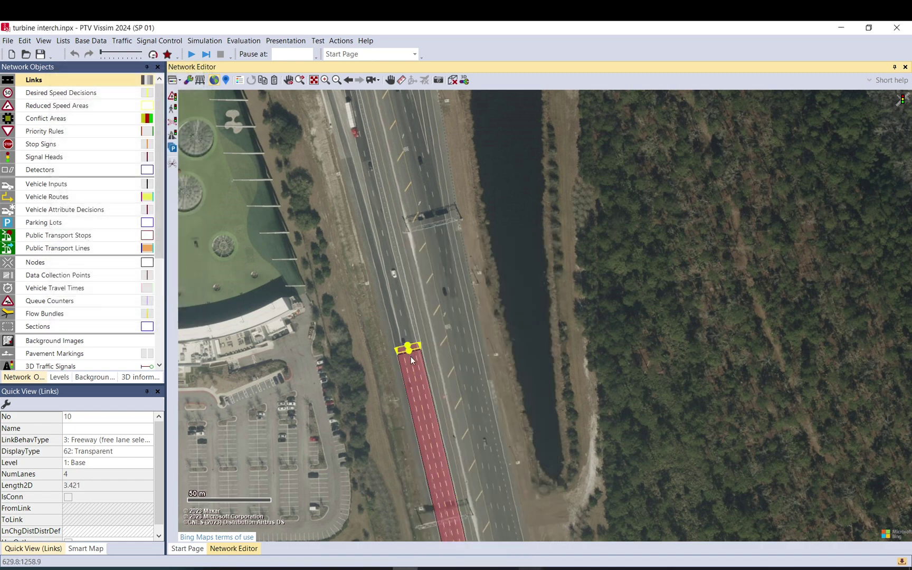
pyautogui.scroll(3, 415, 345)
pyautogui.moveTo(416, 344); pyautogui.dragTo(408, 267)
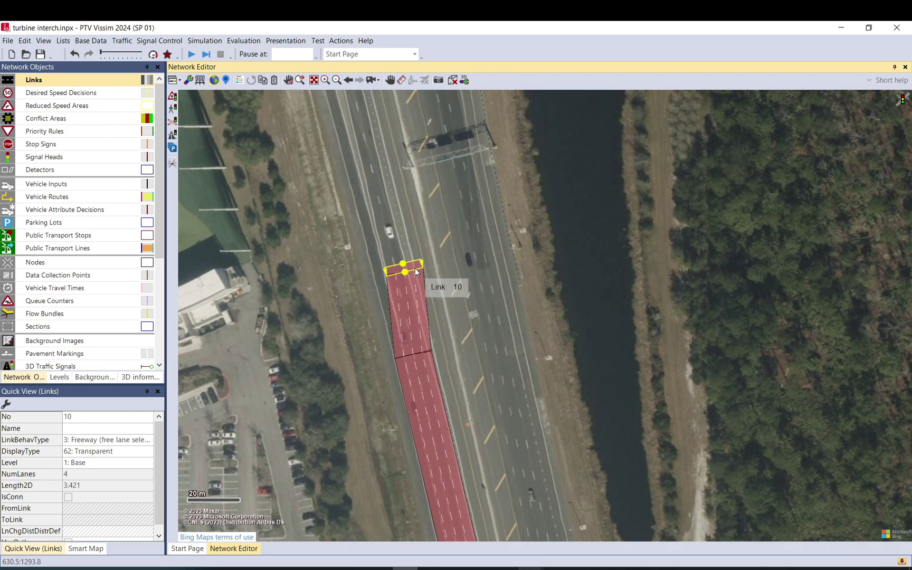
# Step: Set the short upstream link 10 to 2 lanes
pyautogui.doubleClick(421, 282)
pyautogui.click(414, 127)
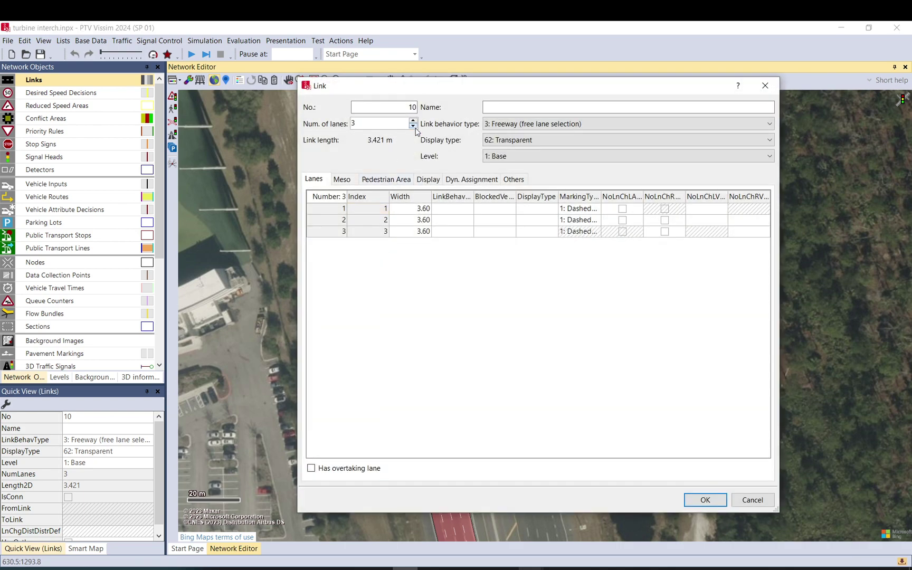
pyautogui.click(414, 126)
pyautogui.click(690, 499)
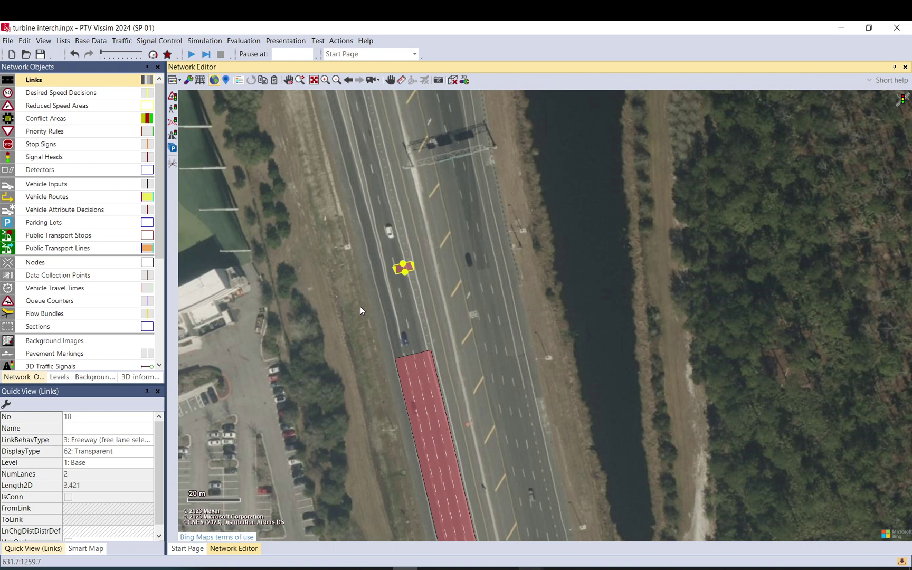
# Step: Stretch the two-lane link 10 along its freeway lanes to about 94 m, ending just before the four-lane link
pyautogui.press('Escape')
pyautogui.click(410, 271)
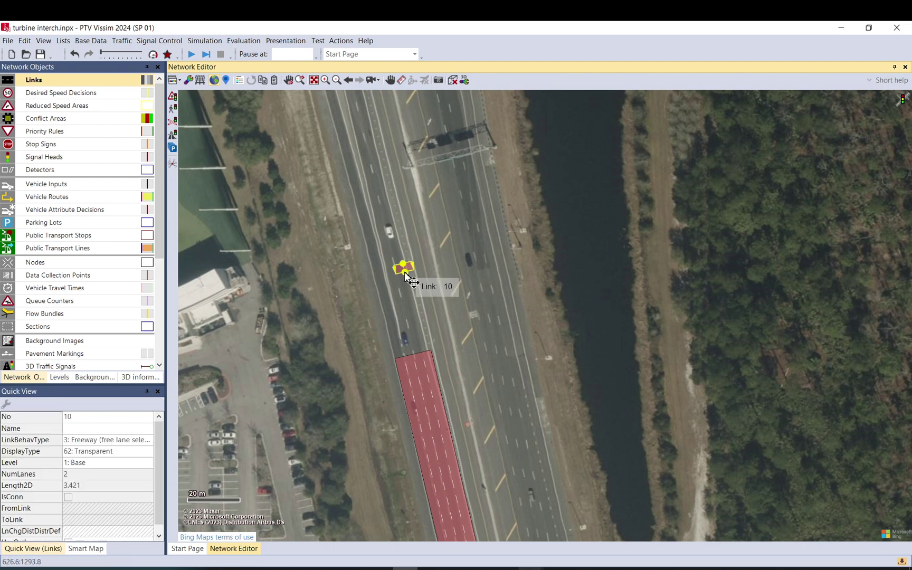
pyautogui.moveTo(409, 271); pyautogui.dragTo(358, 106)
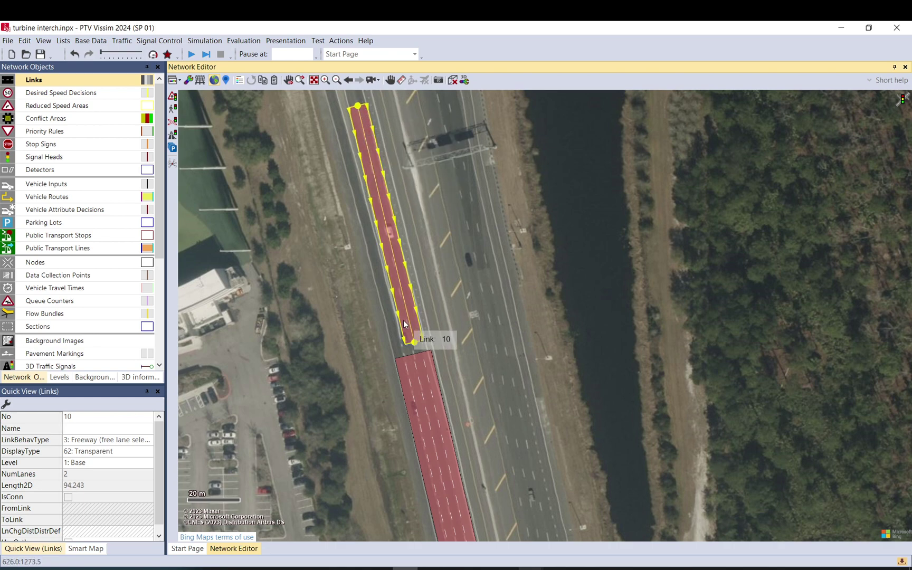
# Step: Duplicate the two-lane link 10 and set the copy to 1 lane
pyautogui.rightClick(406, 324)
pyautogui.click(412, 287)
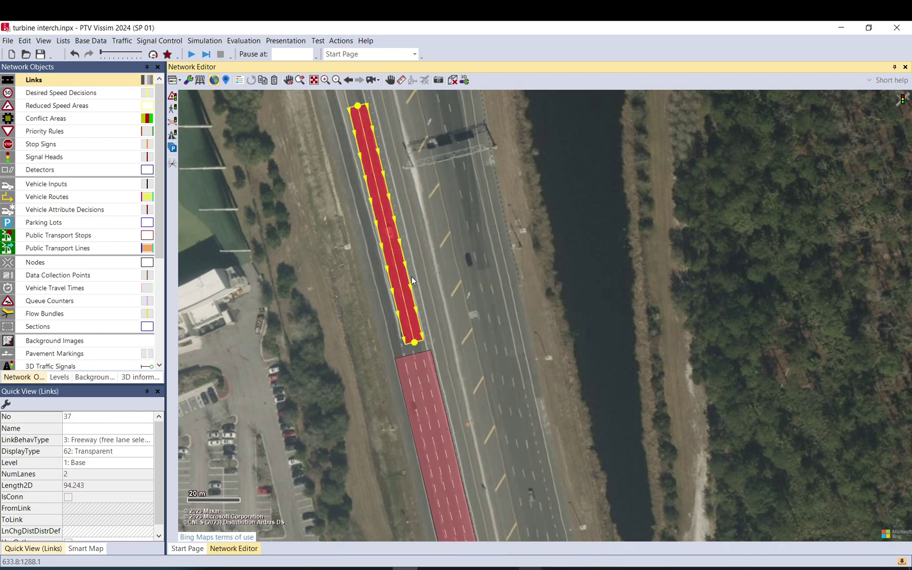
pyautogui.doubleClick(389, 261)
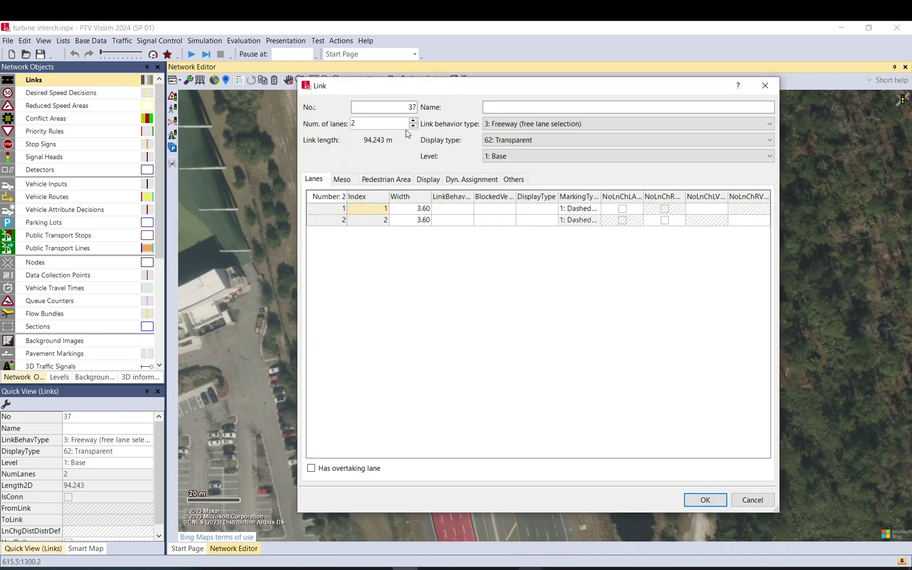
pyautogui.click(413, 126)
pyautogui.click(717, 502)
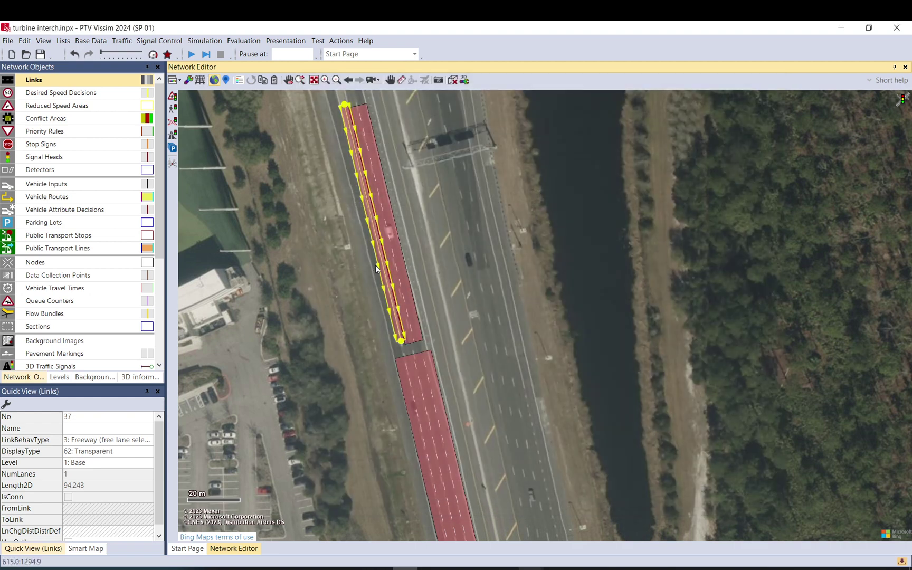
# Step: Shift the one-lane link onto the outer lane beside link 10 and connect it to the outer lane of link 36
pyautogui.moveTo(382, 269); pyautogui.dragTo(374, 272)
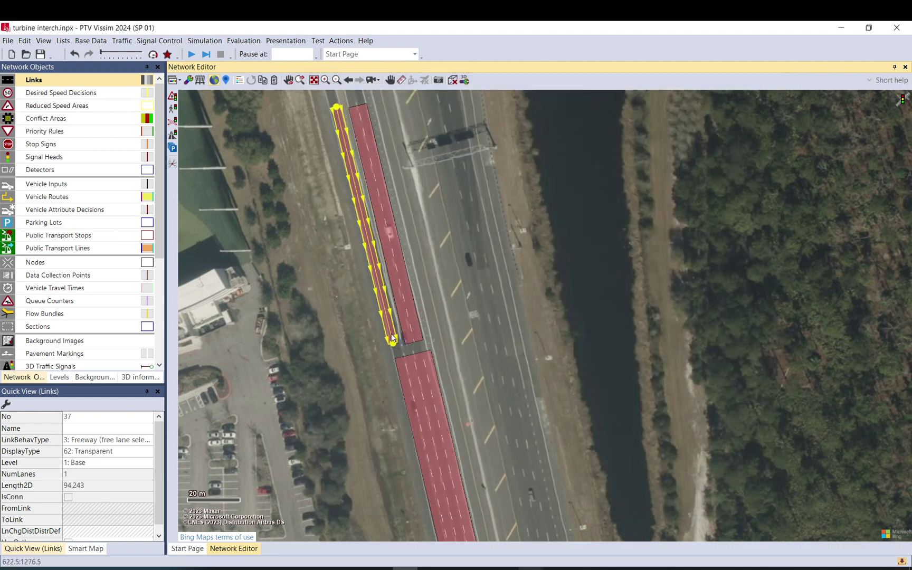
pyautogui.moveTo(392, 344); pyautogui.dragTo(416, 320)
pyautogui.click(489, 521)
pyautogui.click(536, 520)
# Step: Split the four-lane link 36 about 47 m downstream of its start
pyautogui.click(462, 448)
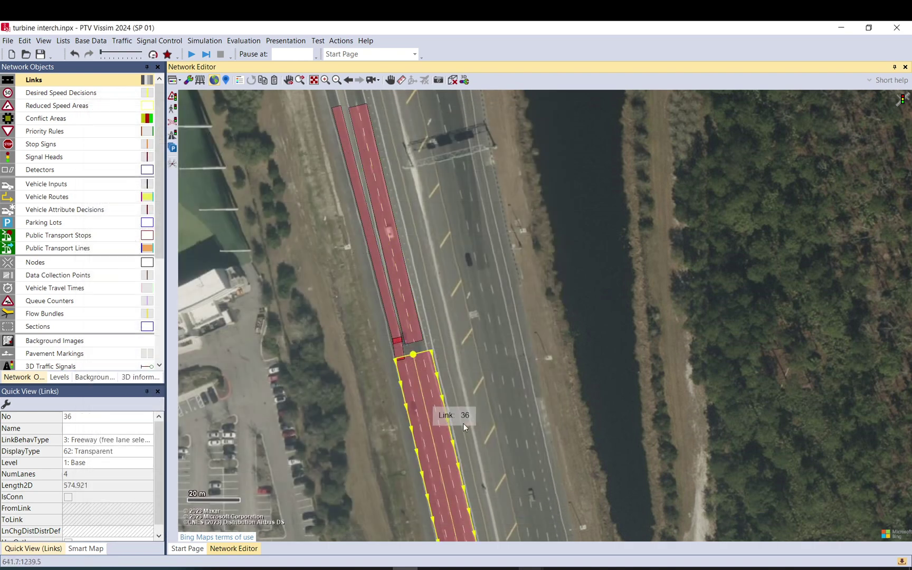
pyautogui.moveTo(465, 485); pyautogui.dragTo(340, 220)
pyautogui.moveTo(333, 280); pyautogui.dragTo(318, 210)
pyautogui.rightClick(318, 207)
pyautogui.click(348, 389)
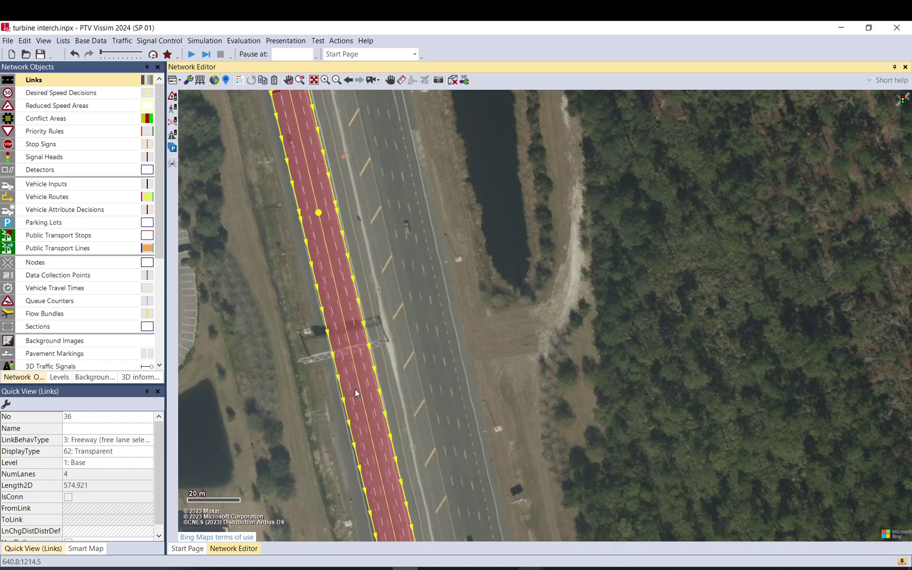
pyautogui.click(131, 314)
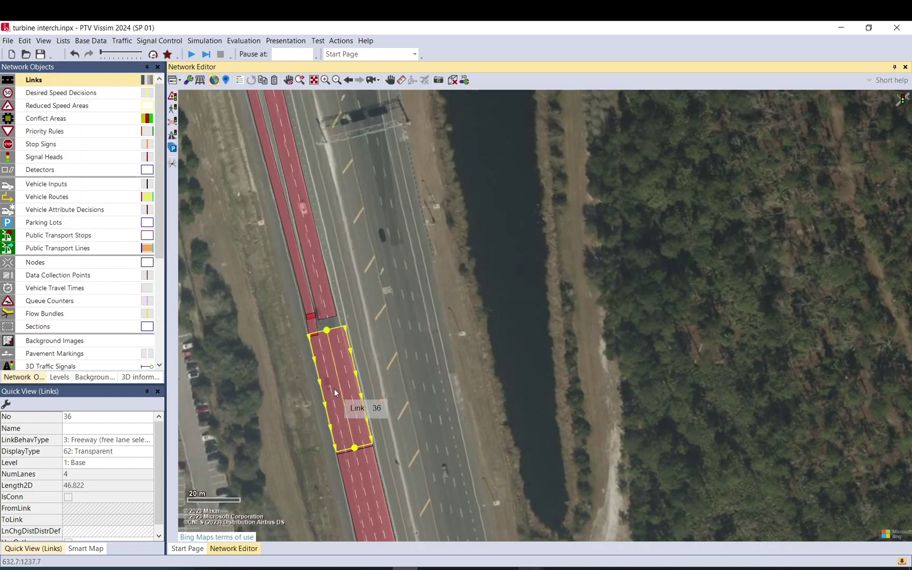
# Step: Set the upstream segment, link 36, to 3 lanes
pyautogui.doubleClick(334, 389)
pyautogui.click(413, 126)
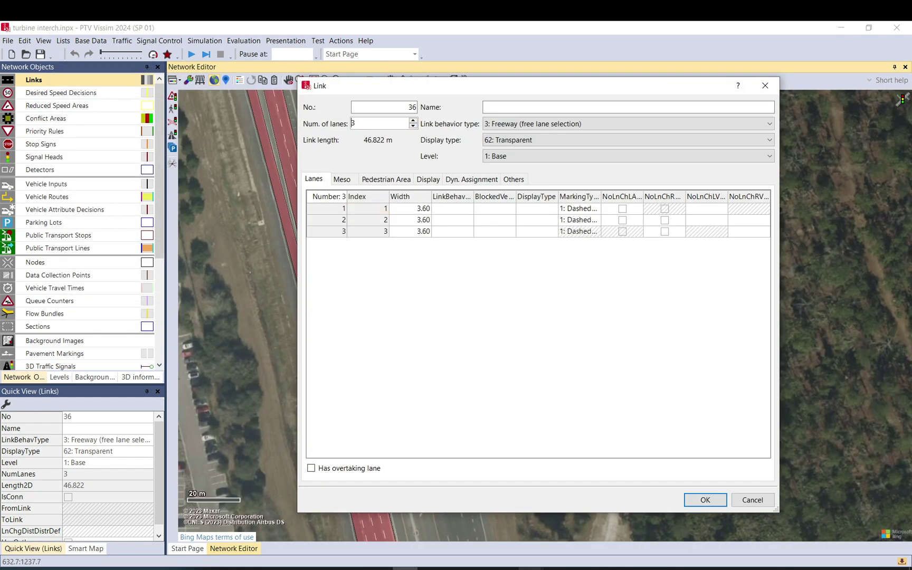
pyautogui.click(705, 501)
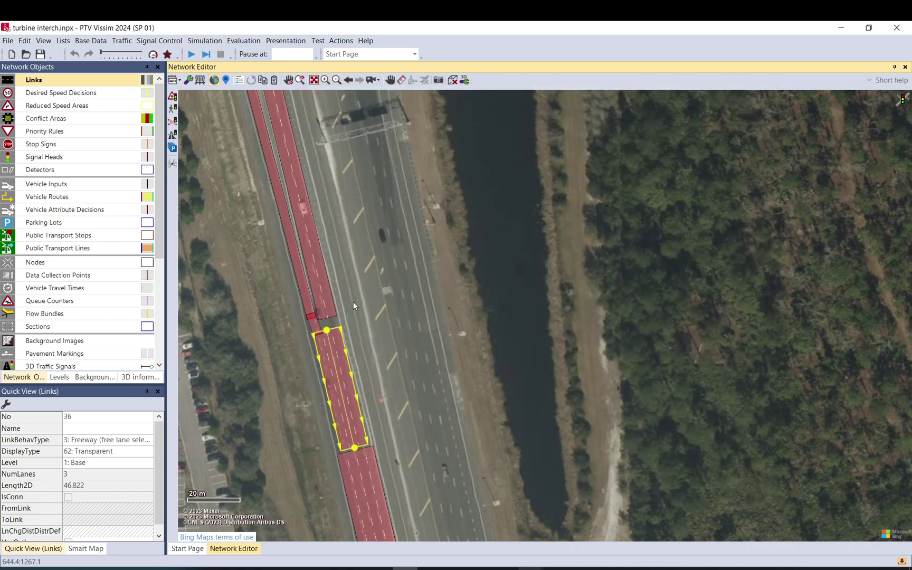
# Step: Shorten link 36 to about 40 m and connect its lanes 1–3 to lanes 1–3 of link 38
pyautogui.moveTo(349, 427); pyautogui.dragTo(346, 445)
pyautogui.click(346, 422)
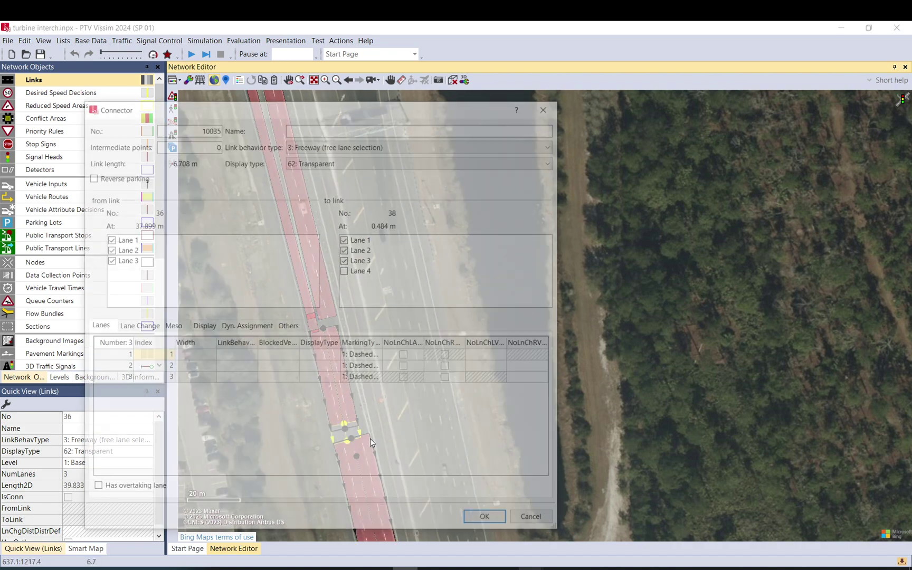
pyautogui.click(469, 521)
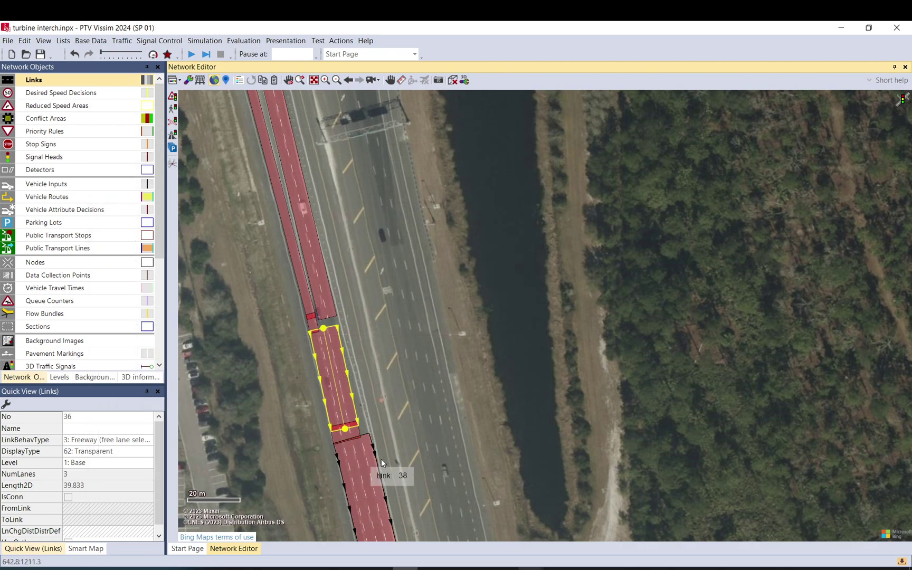
# Step: Adjust the start of the four-lane link 38 so that it sits closer to the end of link 36
pyautogui.scroll(3, 361, 465)
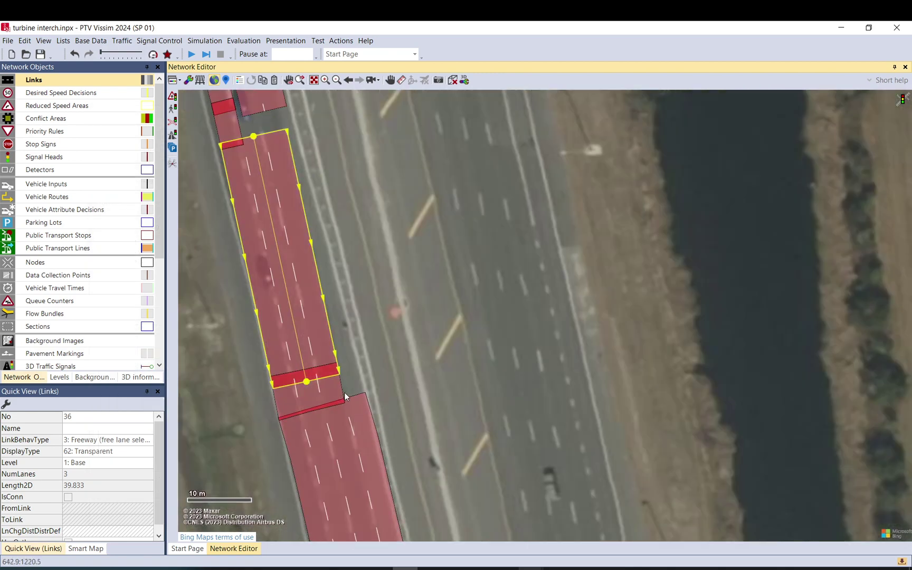
pyautogui.click(349, 410)
pyautogui.moveTo(321, 405)
pyautogui.mouseDown()
pyautogui.moveTo(320, 391)
pyautogui.moveTo(311, 403)
pyautogui.mouseUp()
pyautogui.click(310, 395)
pyautogui.hotkey('ctrl', 'z')
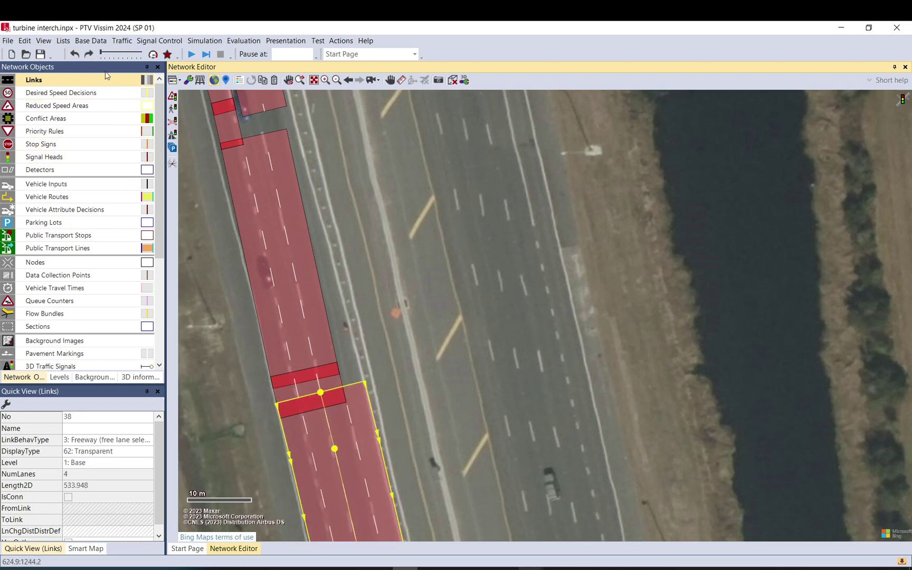
pyautogui.moveTo(320, 409); pyautogui.dragTo(311, 377)
pyautogui.click(435, 202)
# Step: Connect the two-lane link 10 to the two remaining lanes of link 36
pyautogui.moveTo(317, 209); pyautogui.dragTo(383, 441)
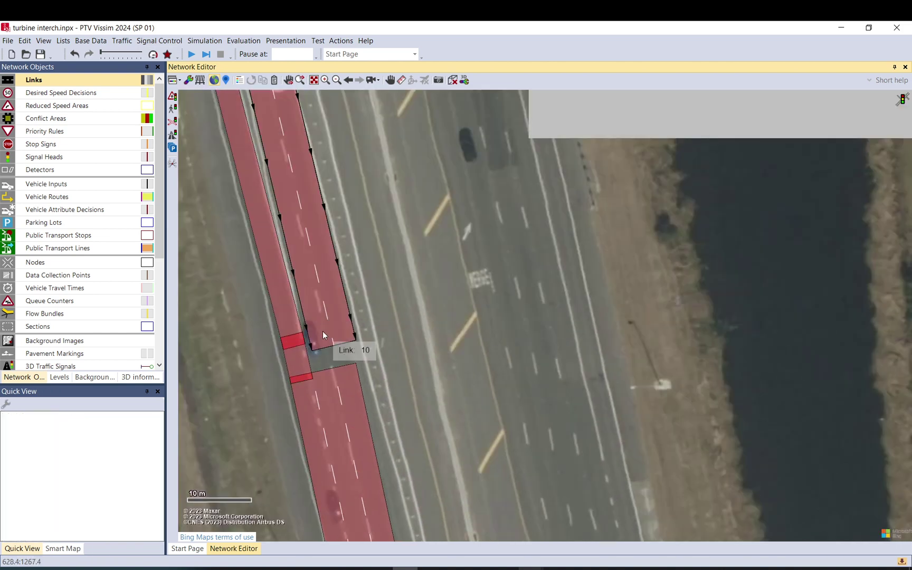
pyautogui.click(322, 403)
pyautogui.moveTo(325, 343); pyautogui.dragTo(326, 379)
pyautogui.press('Return')
# Step: Shorten the downstream end of link 36 and extend the start of link 38 upstream, to about 541 m
pyautogui.moveTo(430, 490); pyautogui.dragTo(345, 294)
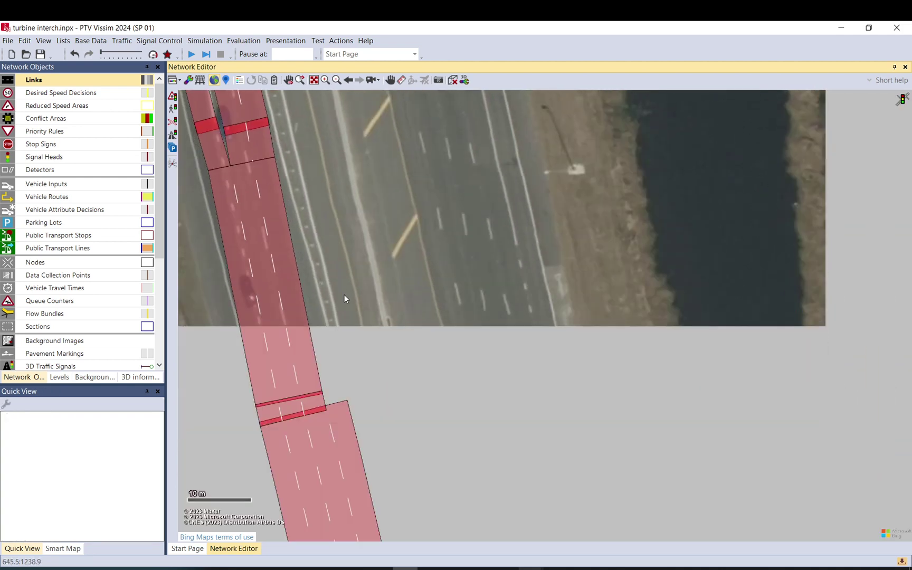
pyautogui.click(338, 391)
pyautogui.moveTo(312, 386); pyautogui.dragTo(292, 318)
pyautogui.click(302, 359)
pyautogui.click(314, 397)
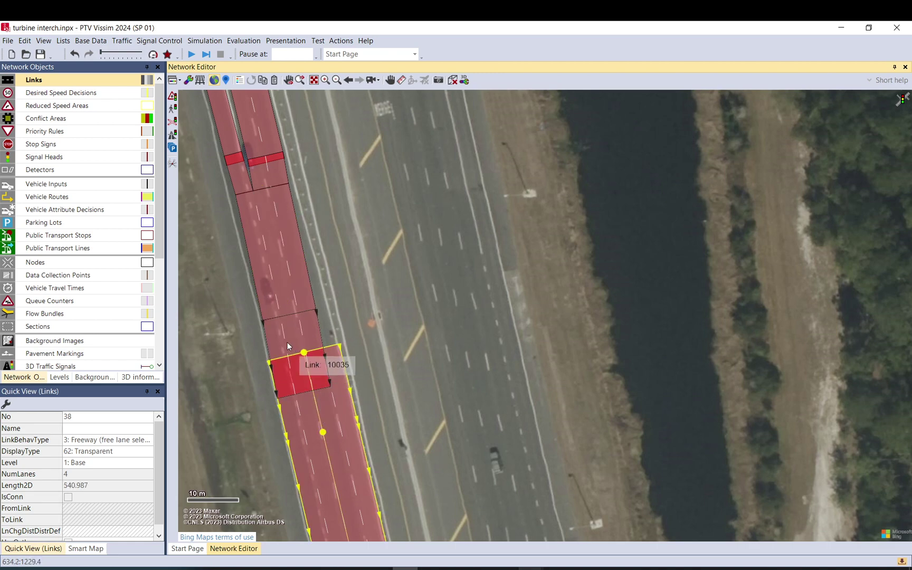
# Step: Move the downstream end of connector 10035 to the start of link 38, making the connector about 8.4 m long
pyautogui.click(306, 397)
pyautogui.moveTo(305, 391); pyautogui.dragTo(302, 352)
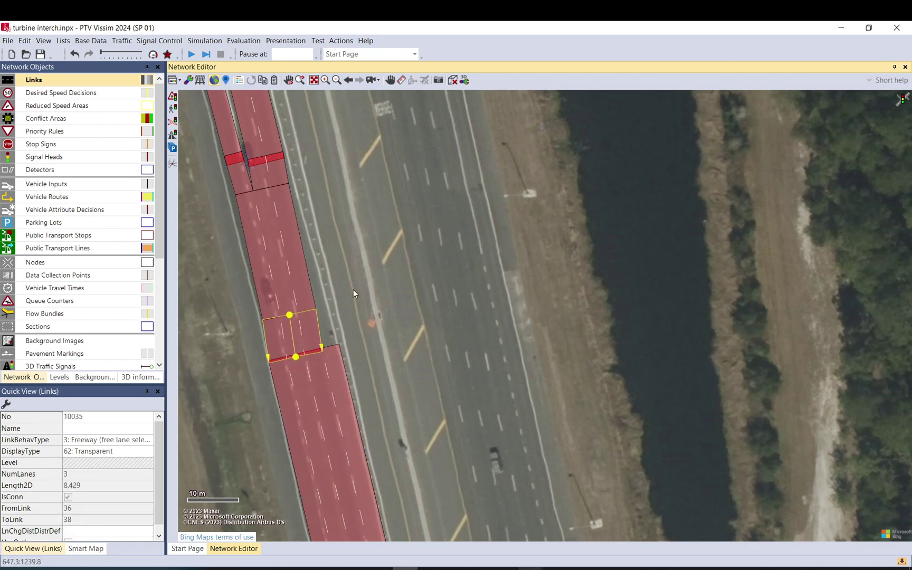
pyautogui.click(354, 289)
# Step: At the exit ramp by the gantry, connect lanes 1 and 2 of link 38 to lanes 1 and 2 of ramp link 34
pyautogui.scroll(-2, 410, 351)
pyautogui.moveTo(411, 351); pyautogui.dragTo(350, 229)
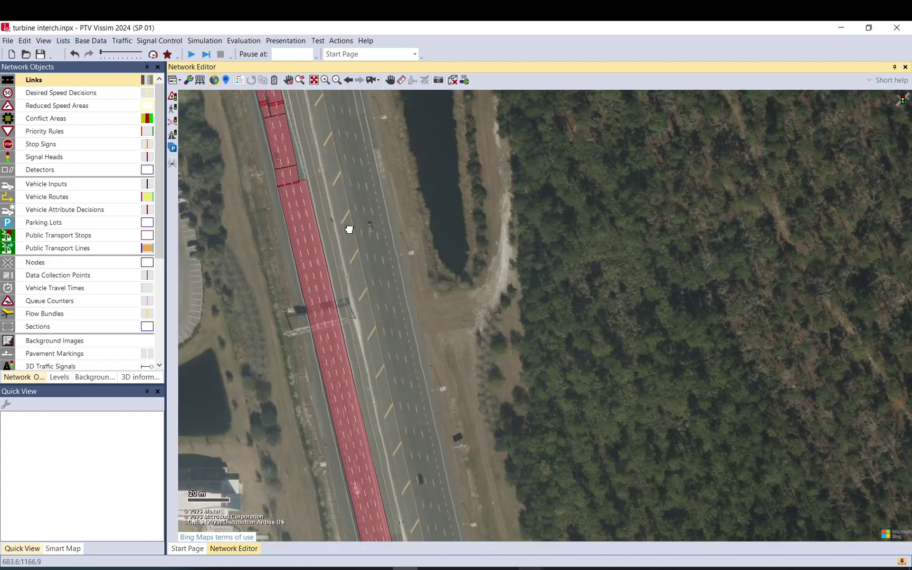
pyautogui.scroll(-1, 289, 95)
pyautogui.scroll(-1, 311, 172)
pyautogui.scroll(-1, 409, 310)
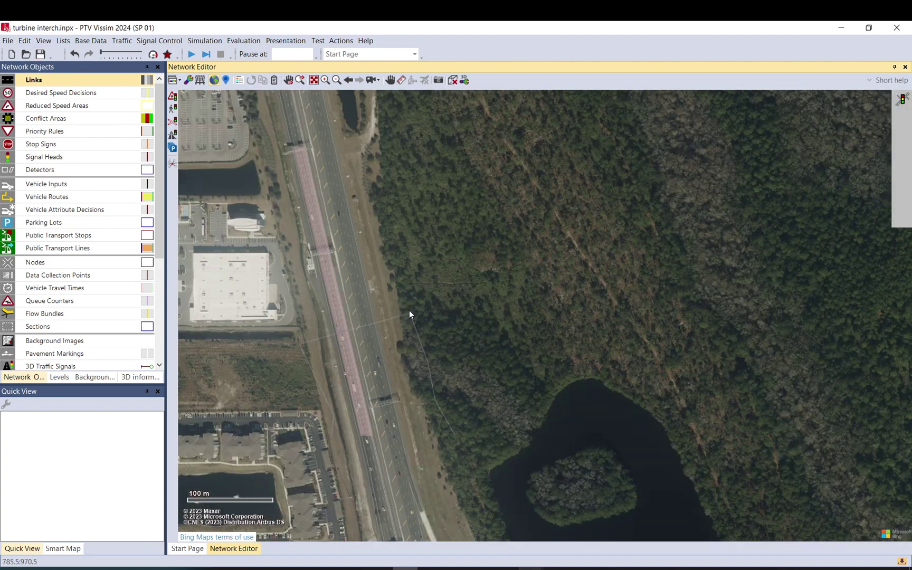
pyautogui.moveTo(480, 395); pyautogui.dragTo(437, 247)
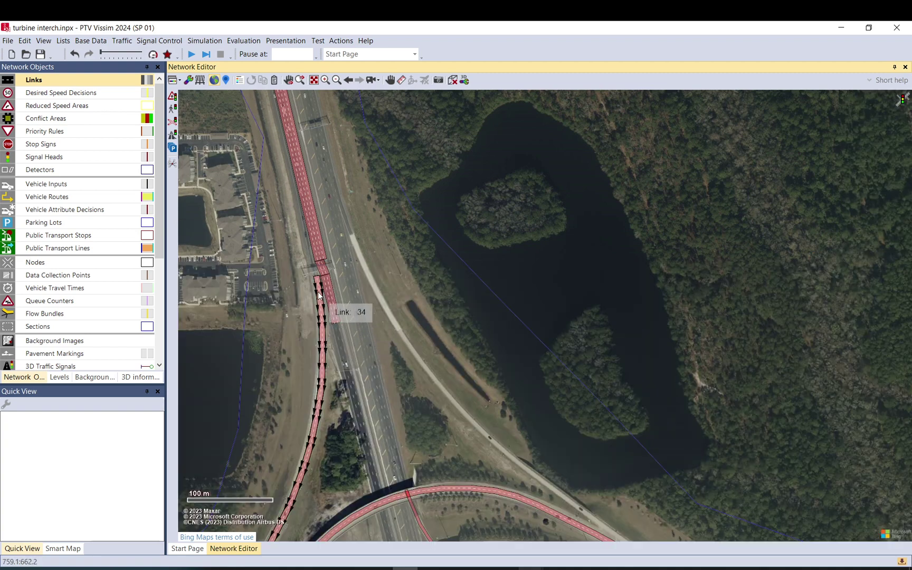
pyautogui.scroll(1, 314, 267)
pyautogui.scroll(1, 311, 267)
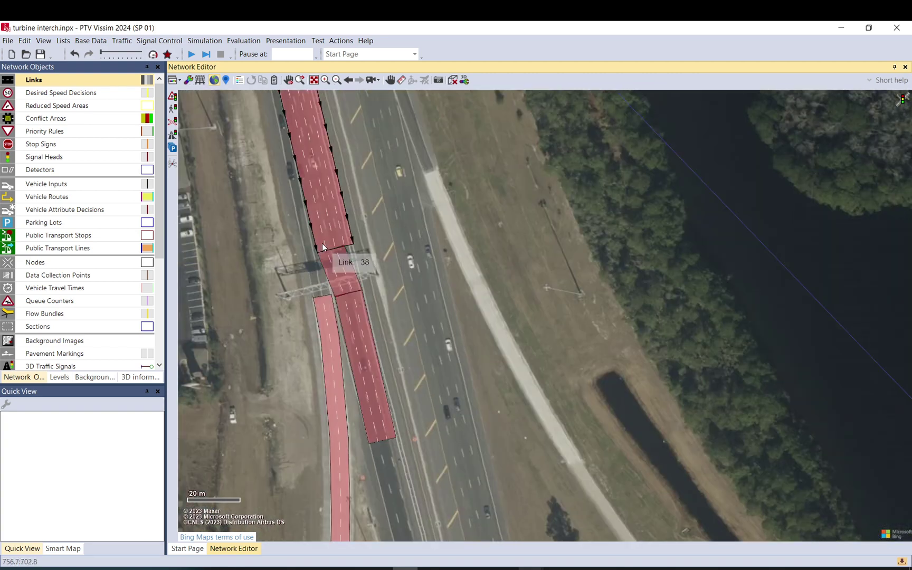
pyautogui.click(324, 246)
pyautogui.moveTo(335, 248); pyautogui.dragTo(321, 297)
pyautogui.click(333, 265)
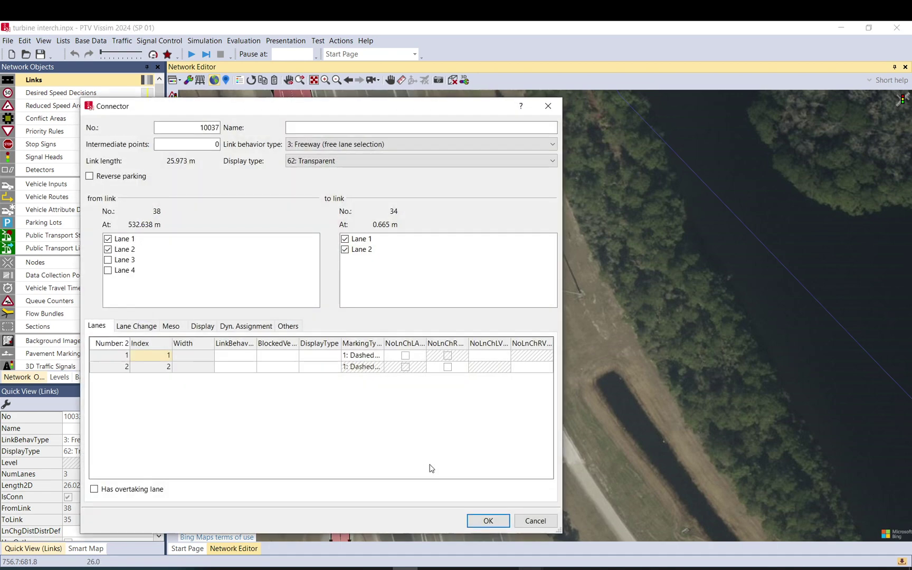
pyautogui.click(487, 521)
pyautogui.scroll(2, 434, 344)
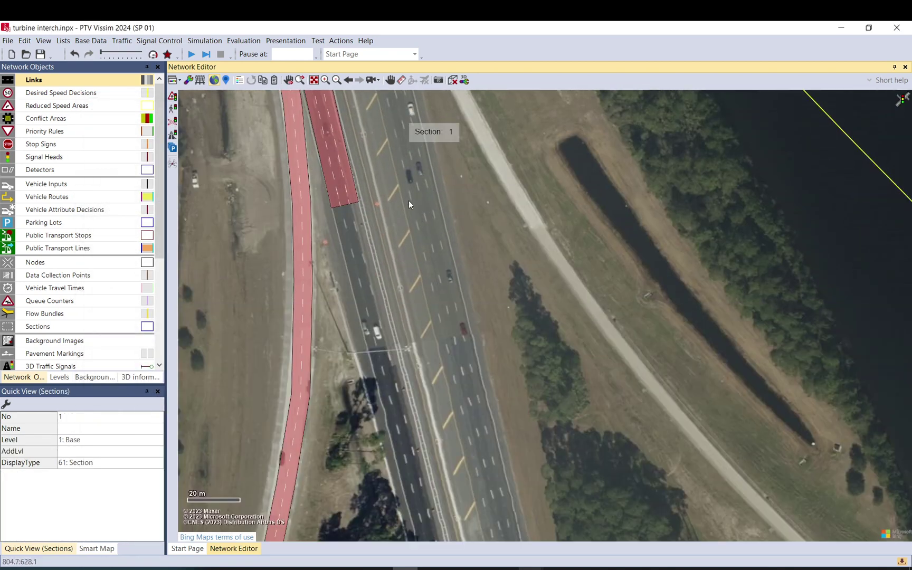
# Step: Extend the downstream end of three-lane freeway link 35 south through the interchange, to about 862 m
pyautogui.click(354, 197)
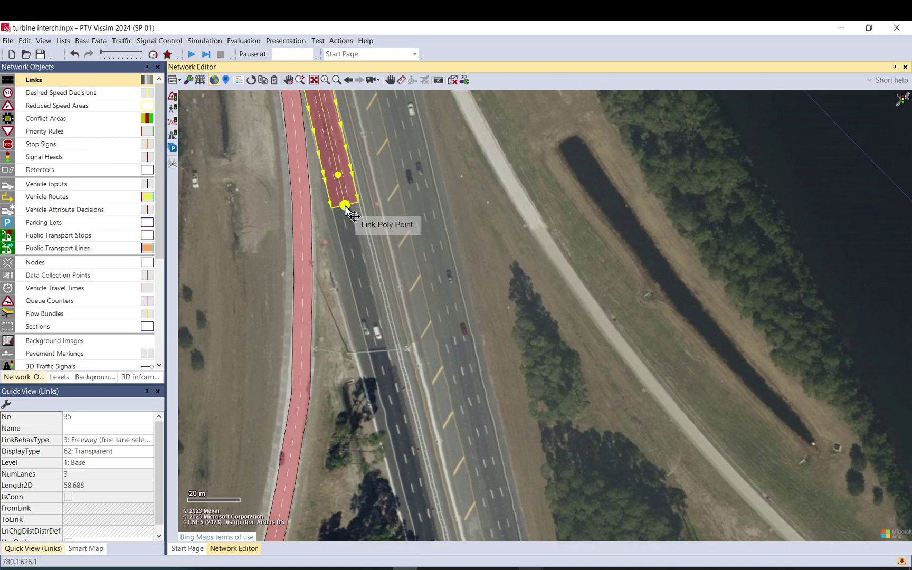
pyautogui.moveTo(346, 205); pyautogui.dragTo(405, 443)
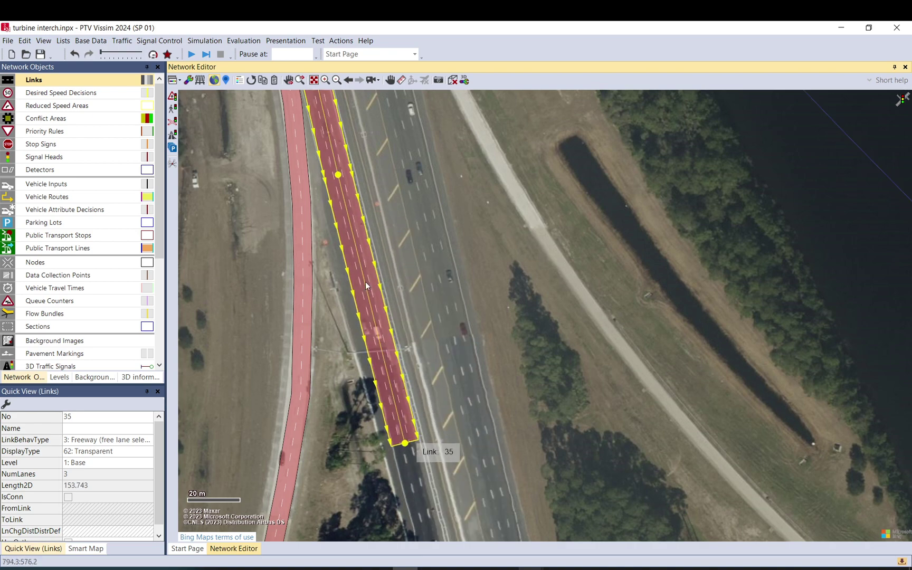
pyautogui.scroll(-7, 375, 267)
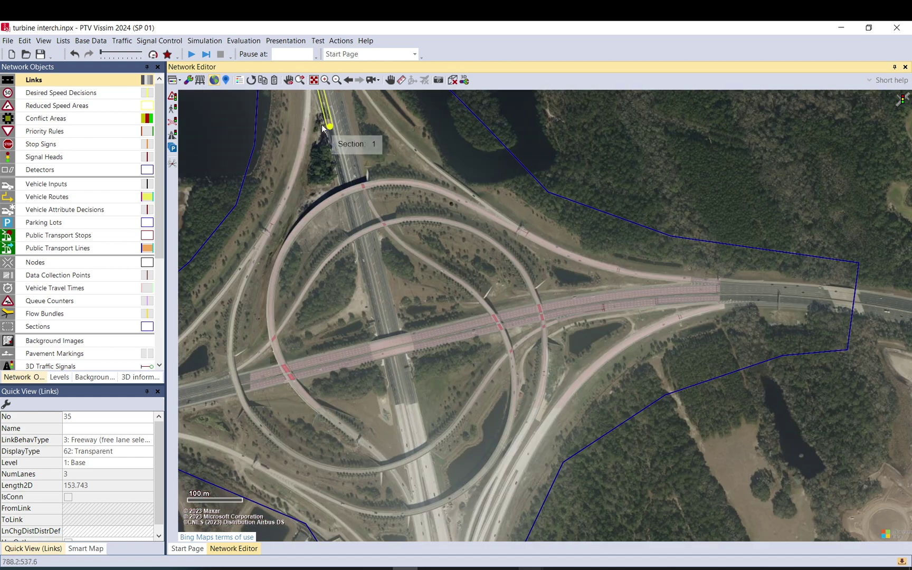
pyautogui.moveTo(326, 125); pyautogui.dragTo(418, 502)
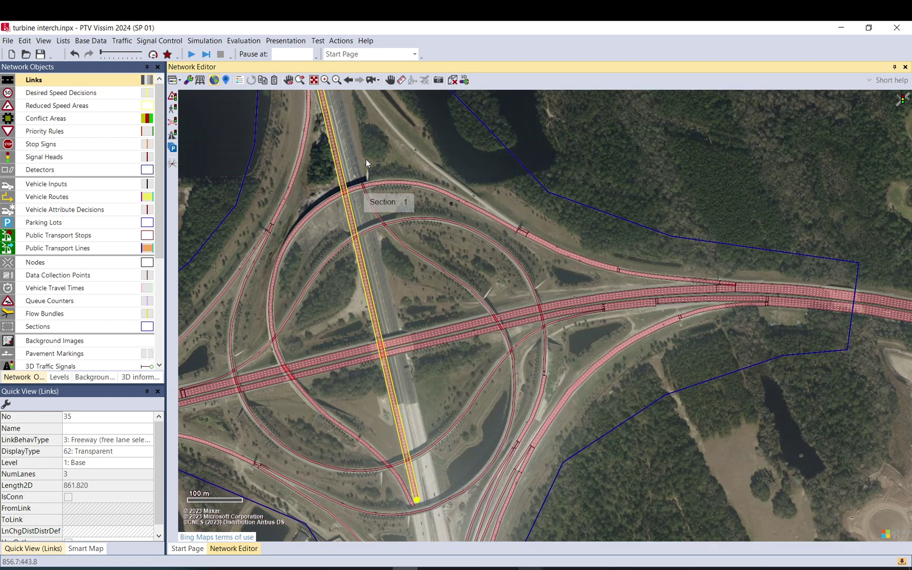
# Step: Add intermediate points to align link 35 with the roadway and pull its downstream end back to about 843 m
pyautogui.rightClick(343, 177)
pyautogui.moveTo(341, 177); pyautogui.dragTo(345, 183)
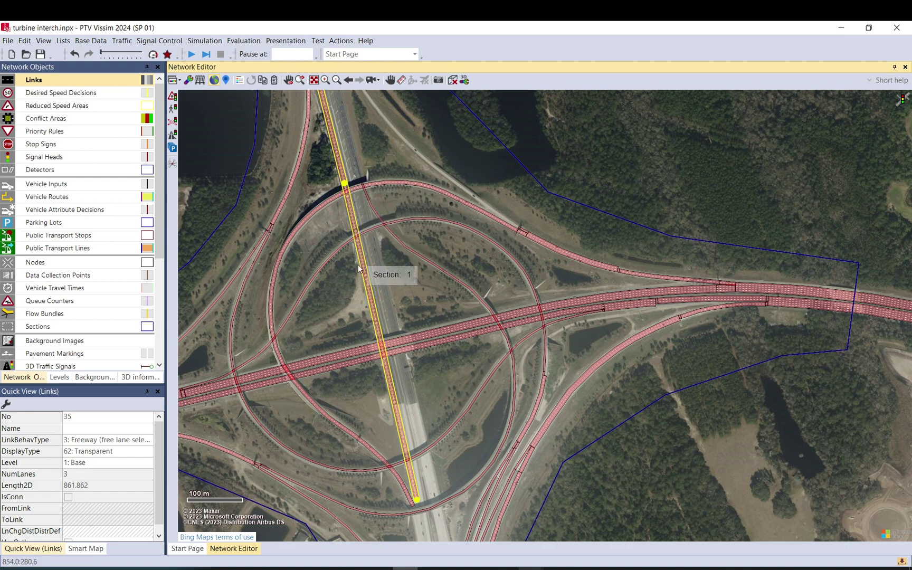
pyautogui.moveTo(371, 285); pyautogui.dragTo(371, 282)
pyautogui.scroll(2, 388, 416)
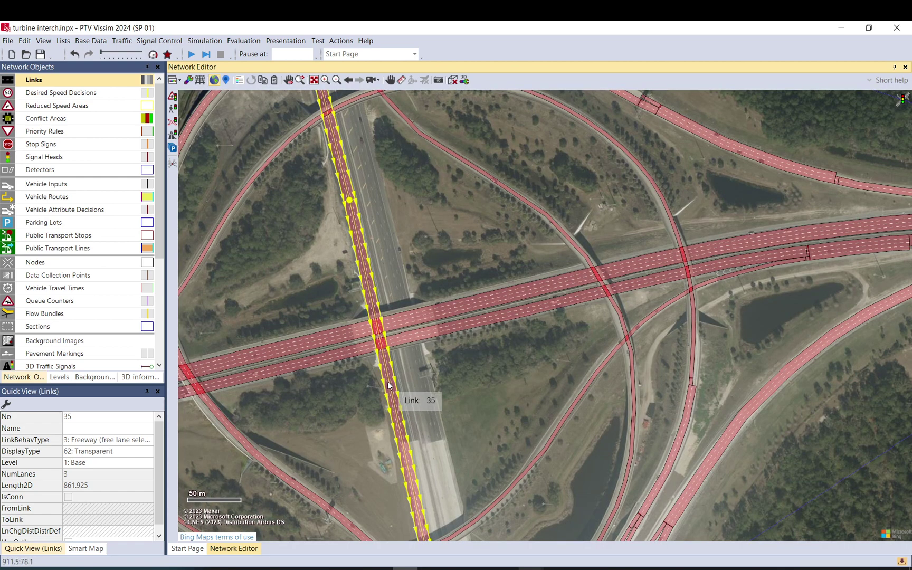
pyautogui.moveTo(391, 389); pyautogui.dragTo(391, 378)
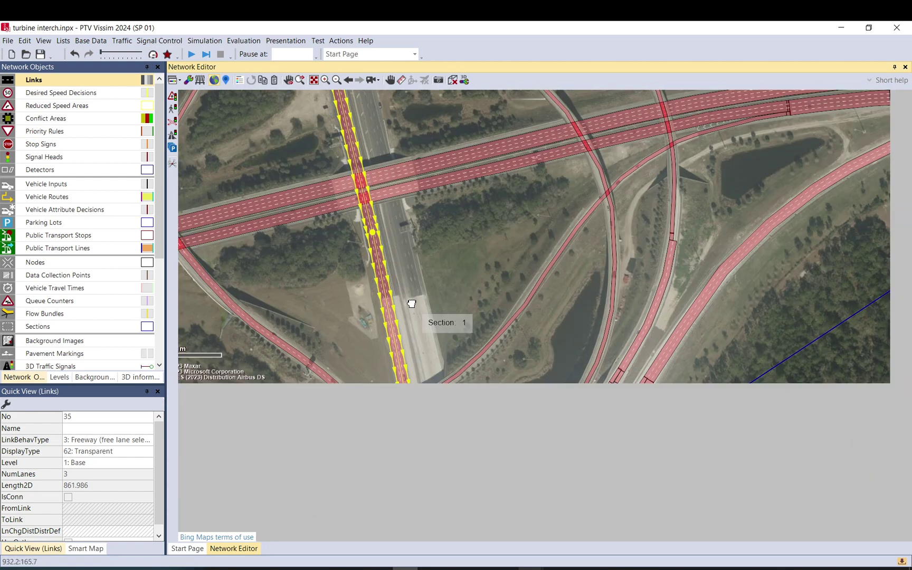
pyautogui.scroll(3, 399, 321)
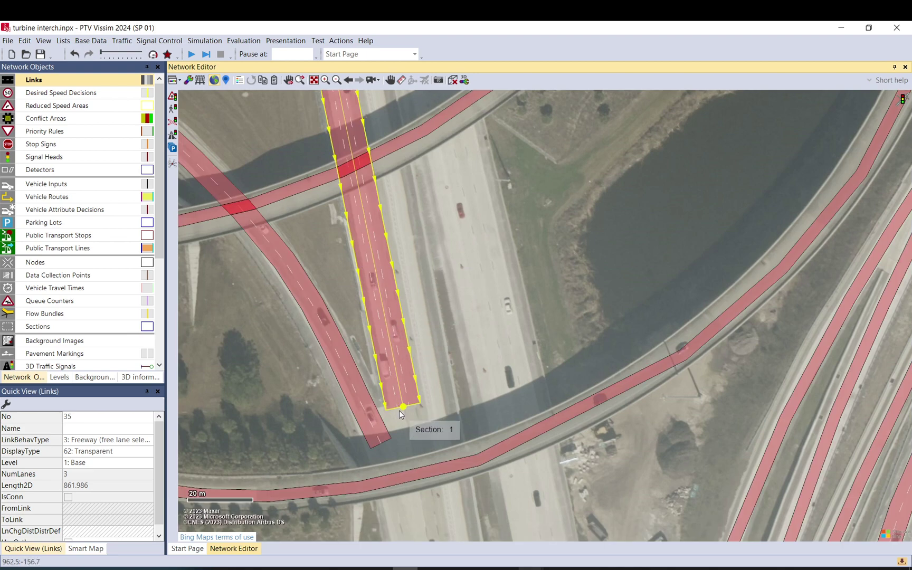
pyautogui.moveTo(401, 407); pyautogui.dragTo(403, 349)
# Step: Inspect the southbound freeway links upstream of link 35's end as far as the lane split, and return to that end
pyautogui.click(406, 248)
pyautogui.moveTo(395, 176); pyautogui.dragTo(415, 440)
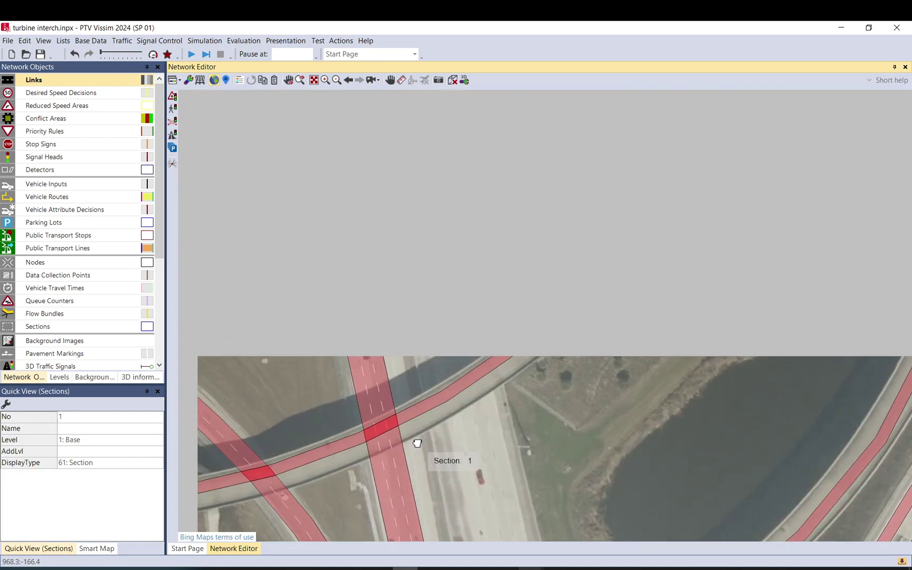
pyautogui.moveTo(365, 168); pyautogui.dragTo(407, 438)
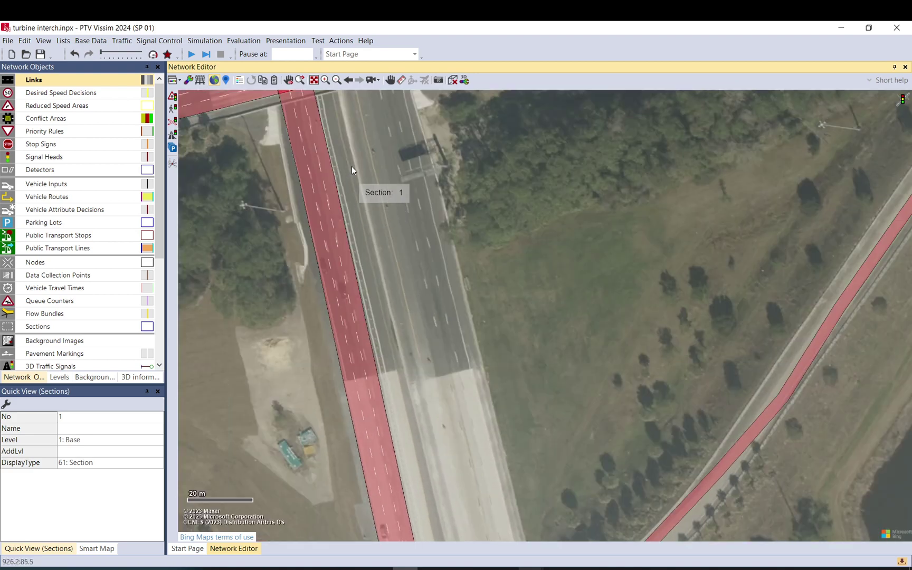
pyautogui.moveTo(351, 169); pyautogui.dragTo(379, 407)
pyautogui.moveTo(317, 168); pyautogui.dragTo(380, 371)
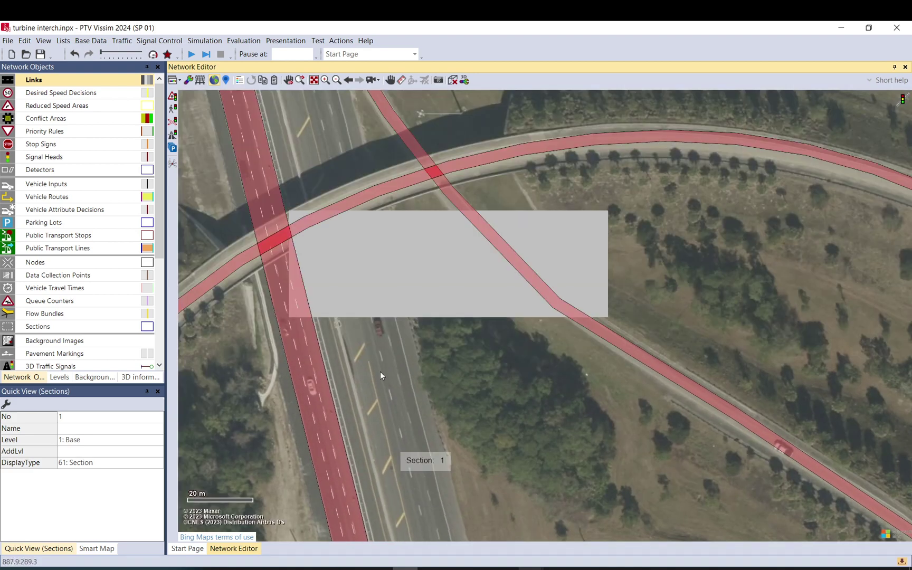
pyautogui.moveTo(304, 162); pyautogui.dragTo(388, 518)
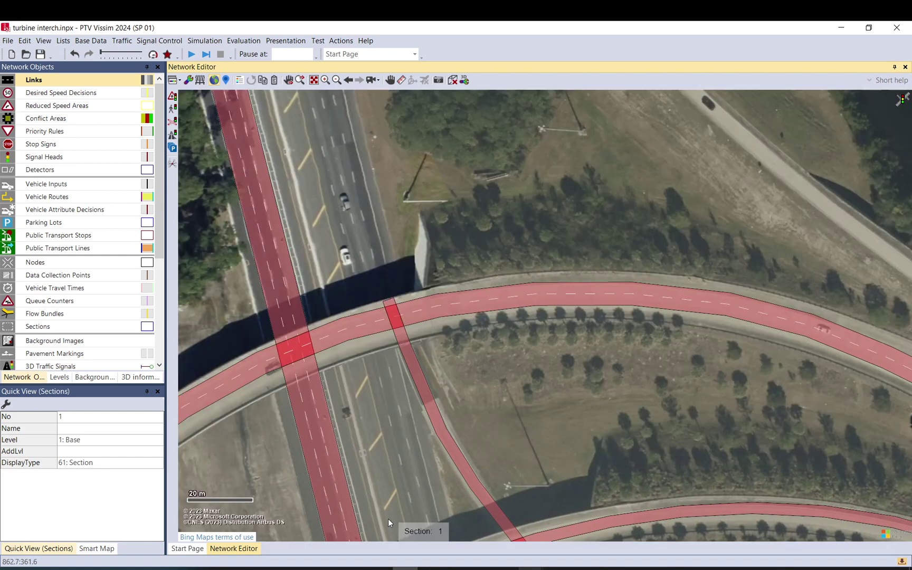
pyautogui.moveTo(296, 207); pyautogui.dragTo(368, 406)
pyautogui.moveTo(317, 235); pyautogui.dragTo(374, 543)
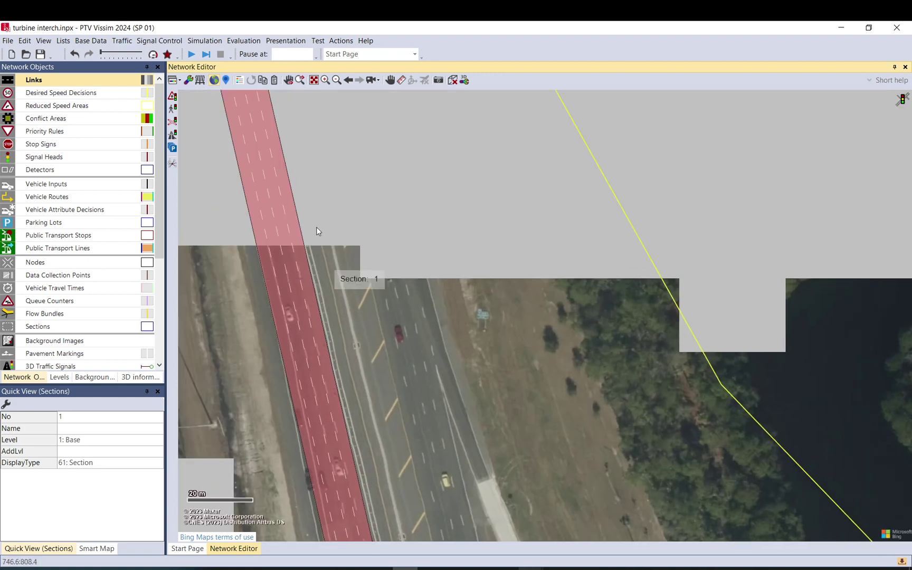
pyautogui.moveTo(316, 228); pyautogui.dragTo(396, 523)
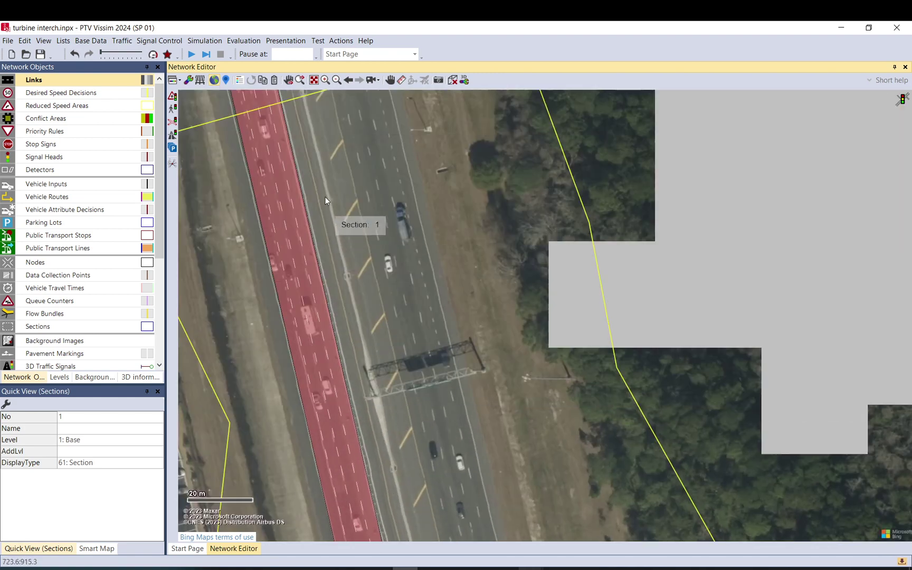
pyautogui.moveTo(325, 197); pyautogui.dragTo(365, 487)
pyautogui.moveTo(327, 273); pyautogui.dragTo(338, 495)
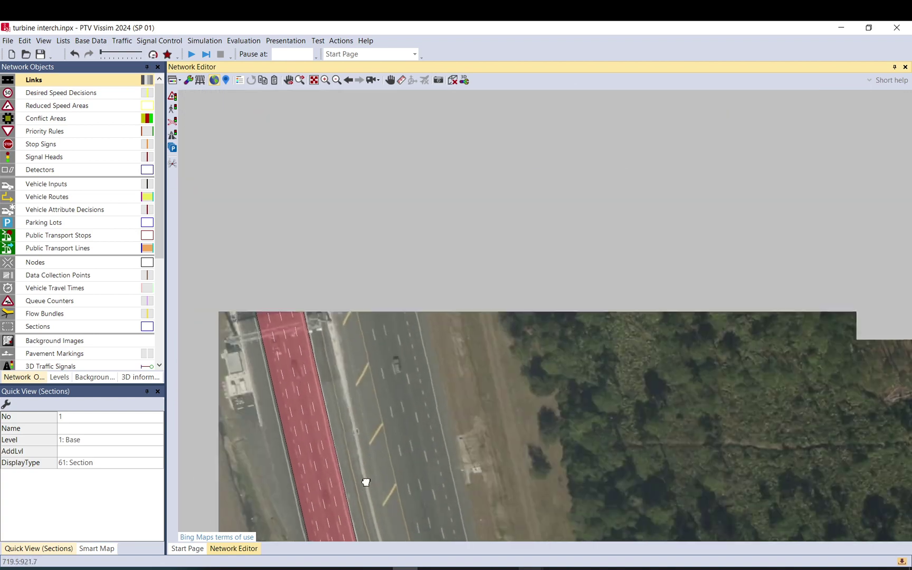
pyautogui.moveTo(291, 202); pyautogui.dragTo(359, 455)
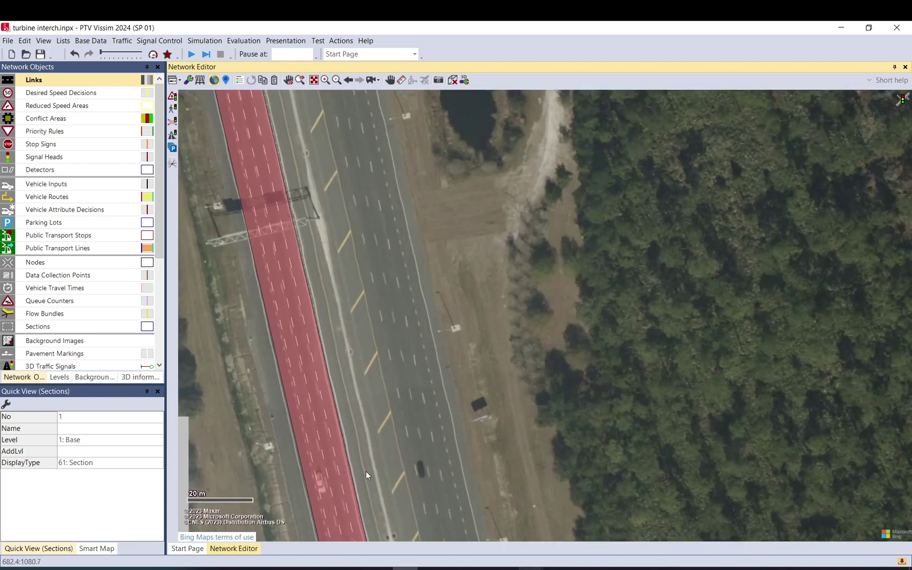
pyautogui.moveTo(344, 280); pyautogui.dragTo(356, 361)
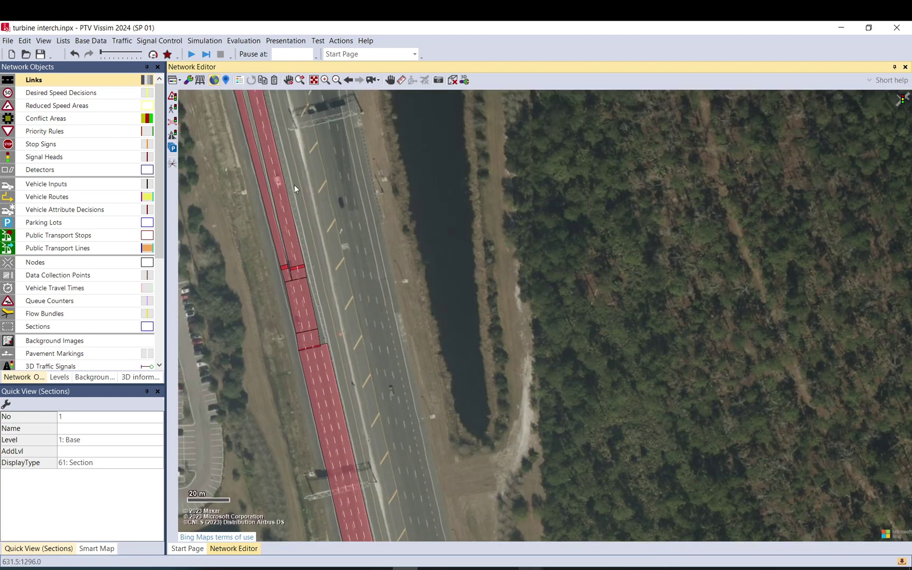
pyautogui.moveTo(294, 184); pyautogui.dragTo(240, 153)
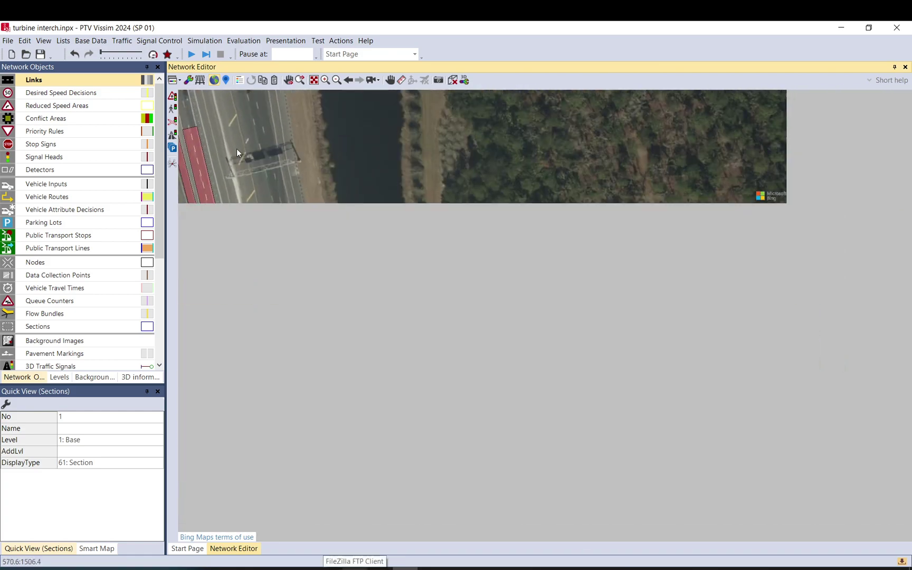
pyautogui.moveTo(325, 402); pyautogui.dragTo(340, 252)
pyautogui.scroll(-2, 361, 385)
pyautogui.moveTo(362, 384); pyautogui.dragTo(339, 119)
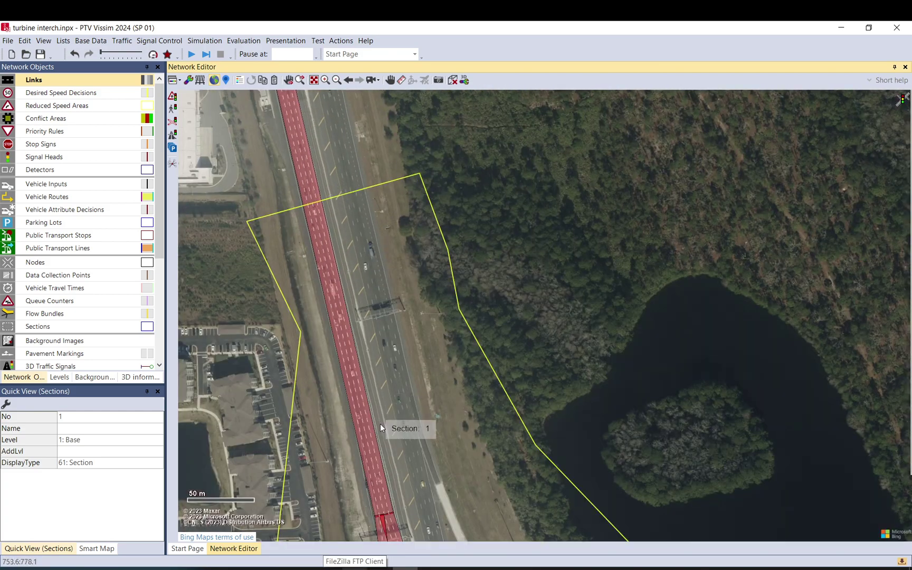
pyautogui.moveTo(381, 423); pyautogui.dragTo(331, 110)
pyautogui.moveTo(378, 337); pyautogui.dragTo(350, 62)
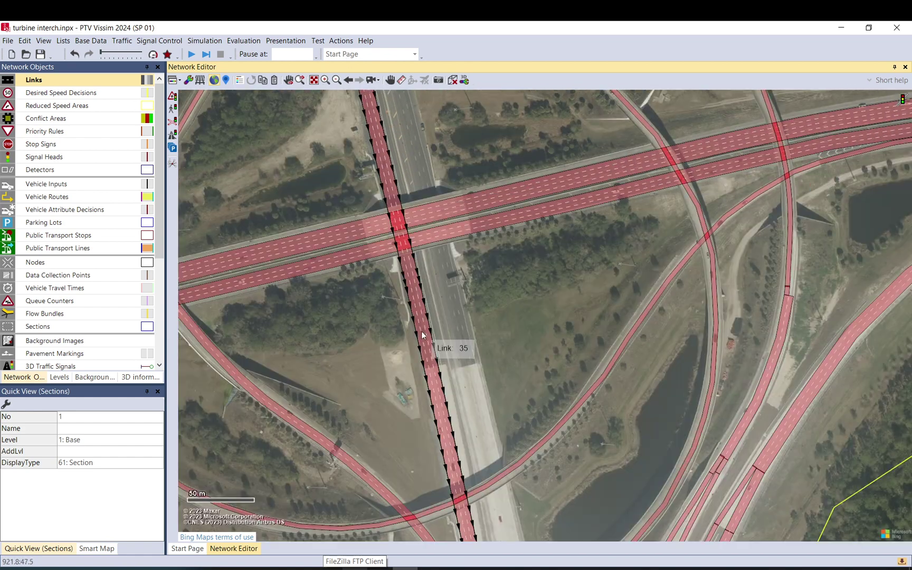
pyautogui.moveTo(421, 333); pyautogui.dragTo(366, 118)
pyautogui.moveTo(400, 336); pyautogui.dragTo(368, 141)
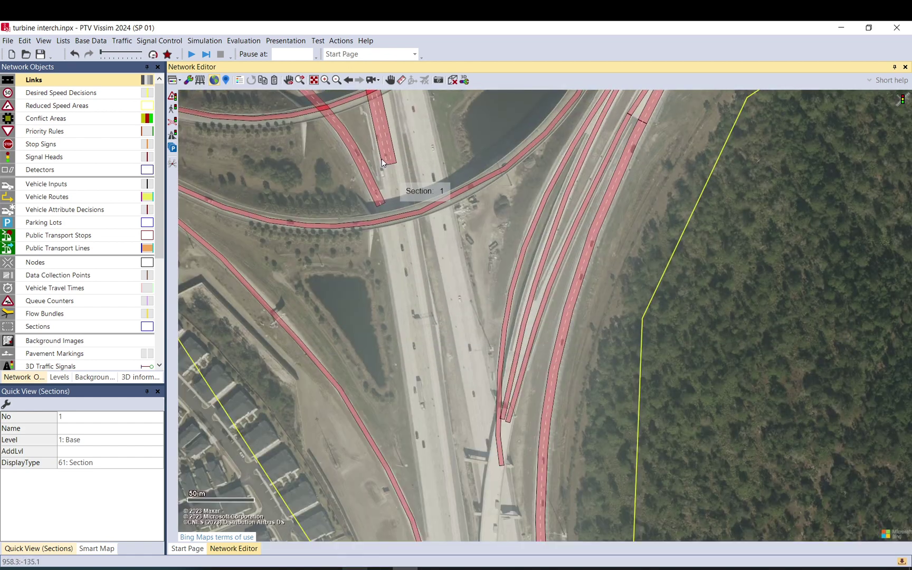
pyautogui.scroll(3, 384, 162)
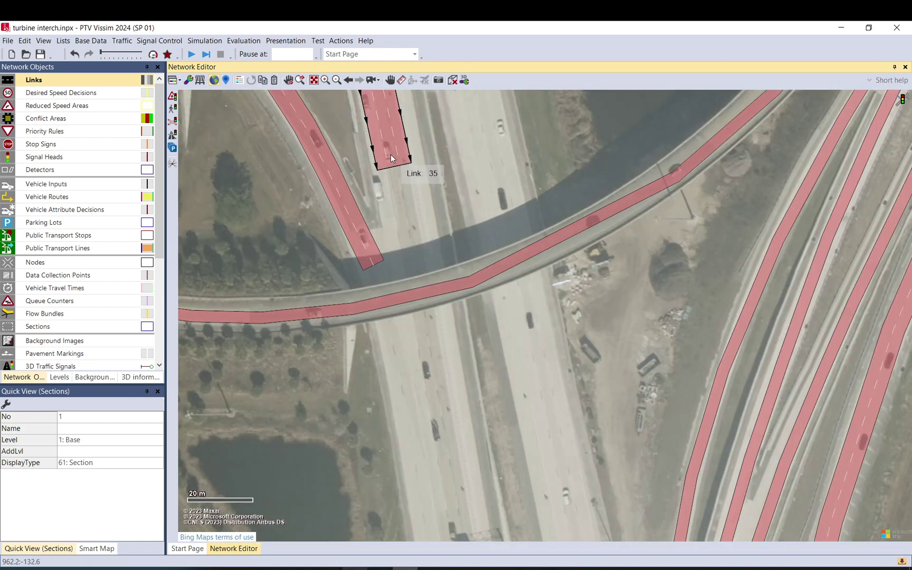
# Step: Extend the downstream end of link 35 toward the curved ramp overpass, to about 876 m
pyautogui.click(388, 149)
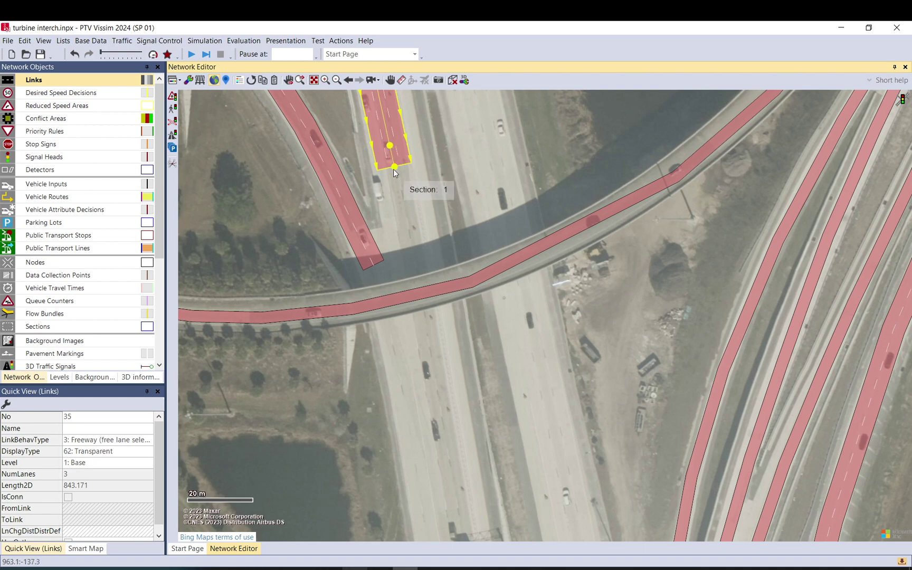
pyautogui.moveTo(394, 168); pyautogui.dragTo(413, 271)
pyautogui.scroll(2, 442, 222)
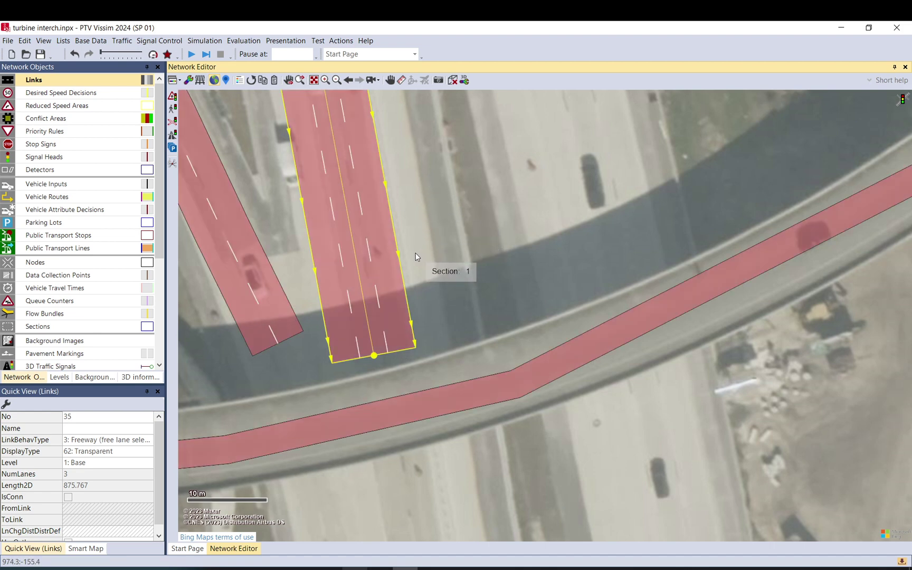
pyautogui.scroll(-2, 415, 256)
pyautogui.moveTo(435, 321); pyautogui.dragTo(444, 197)
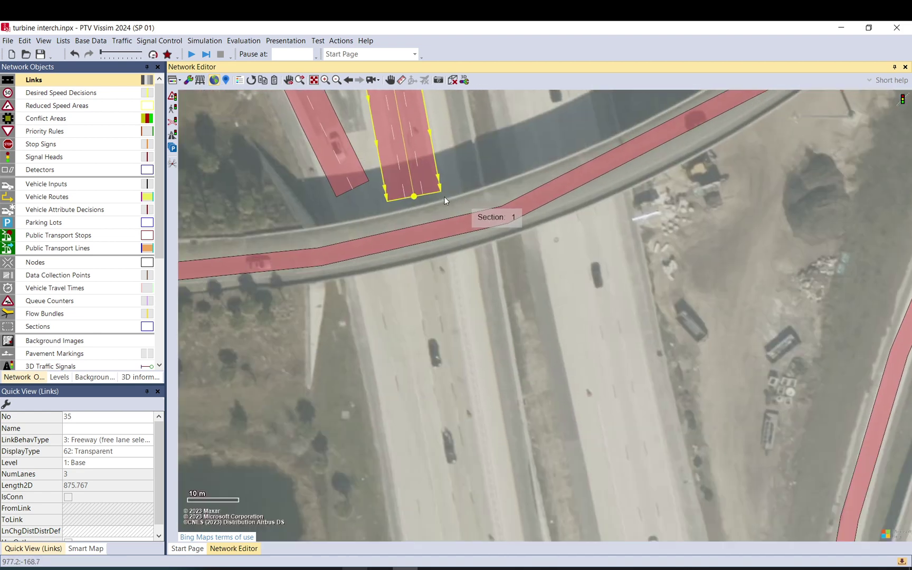
# Step: Extend the end of ramp link 31 to the overpass and the end of link 35 beneath it, to about 887 m
pyautogui.click(354, 181)
pyautogui.moveTo(356, 196); pyautogui.dragTo(373, 229)
pyautogui.click(406, 178)
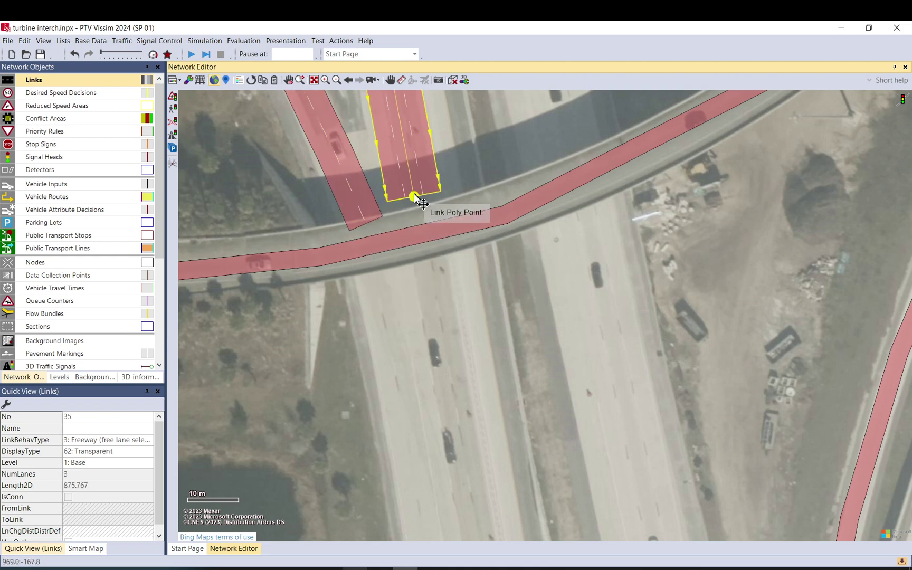
pyautogui.moveTo(416, 197); pyautogui.dragTo(423, 252)
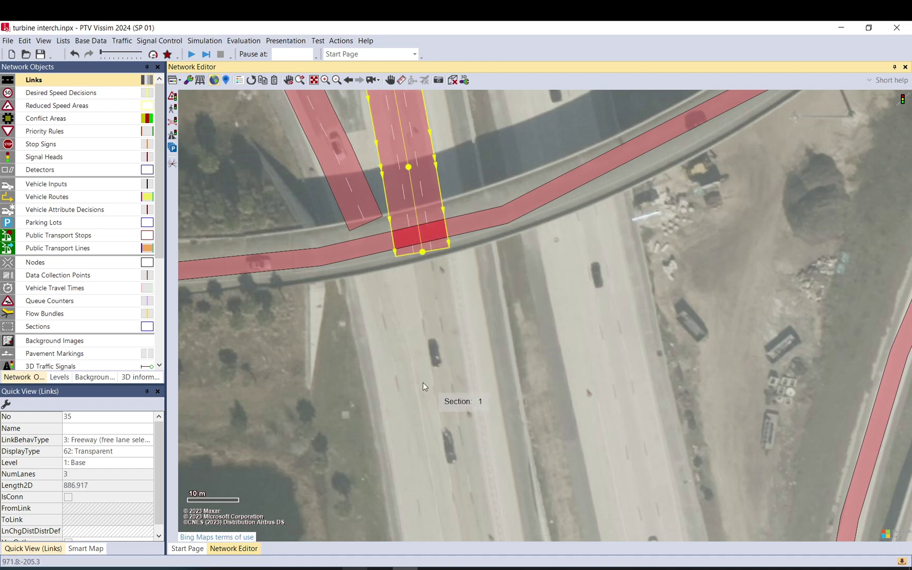
# Step: Split link 35 at 879.01 m into new link 39 with an automatically generated connector, and bend link 31's end alongside it
pyautogui.moveTo(424, 419); pyautogui.dragTo(382, 119)
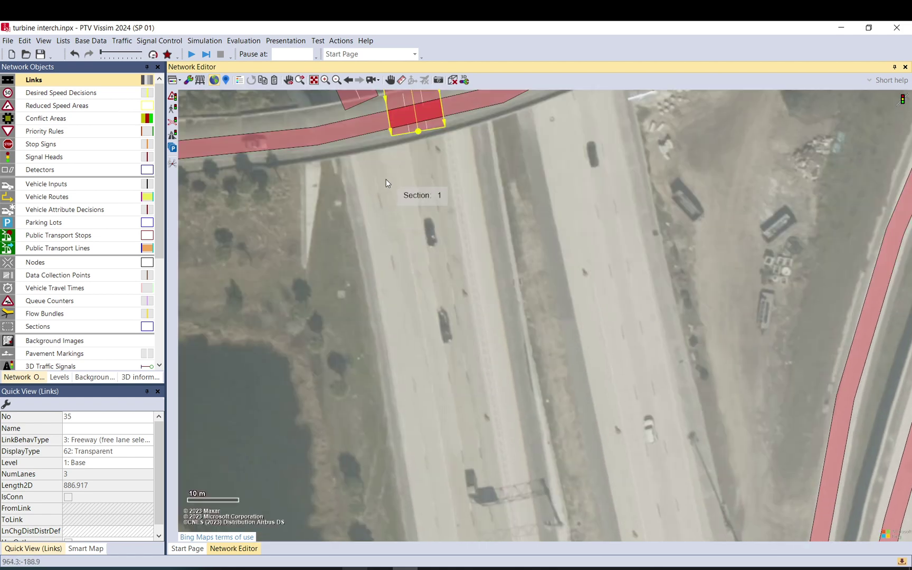
pyautogui.moveTo(386, 179); pyautogui.dragTo(441, 264)
pyautogui.rightClick(430, 258)
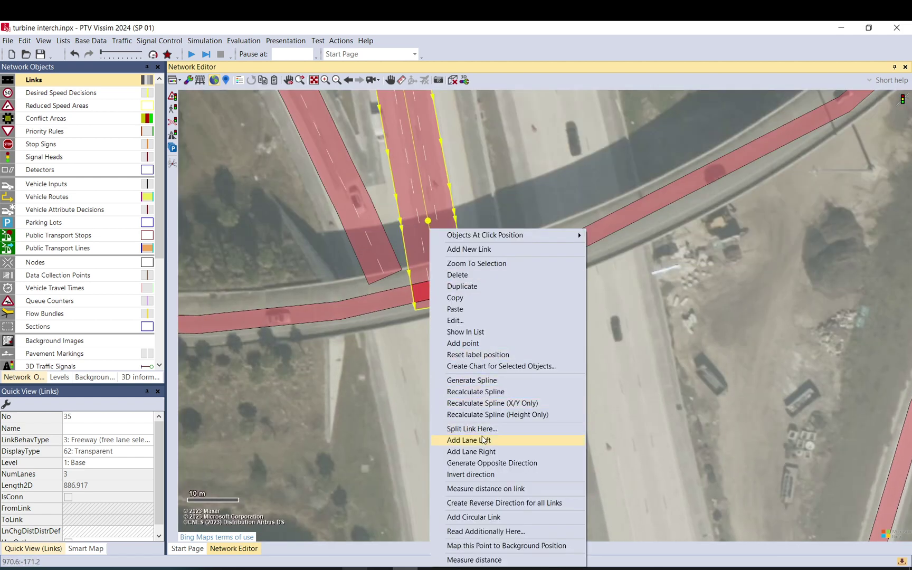
pyautogui.click(482, 440)
pyautogui.click(485, 428)
pyautogui.click(441, 261)
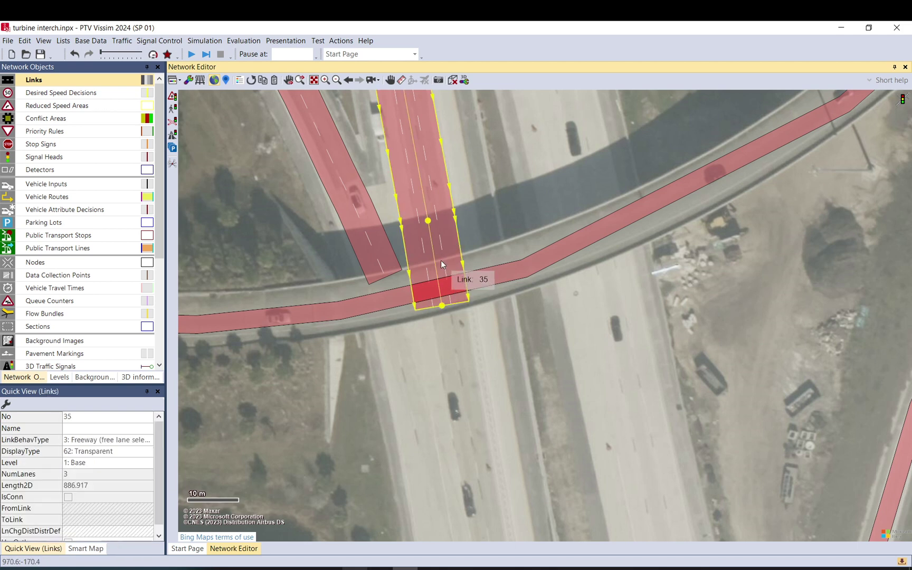
pyautogui.rightClick(441, 265)
pyautogui.click(479, 427)
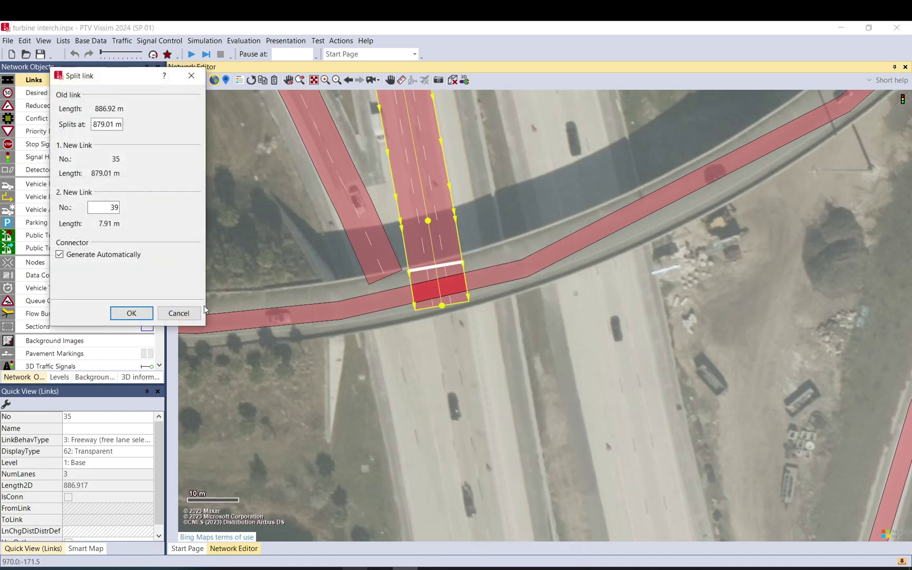
pyautogui.click(132, 314)
pyautogui.click(370, 273)
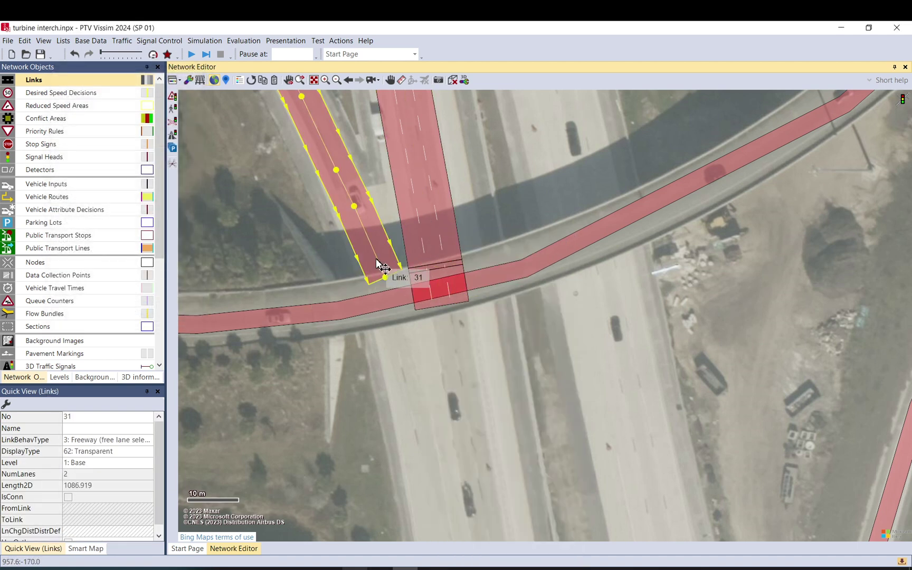
# Step: Set the number of lanes on link 39 below the overpass to 5
pyautogui.click(450, 296)
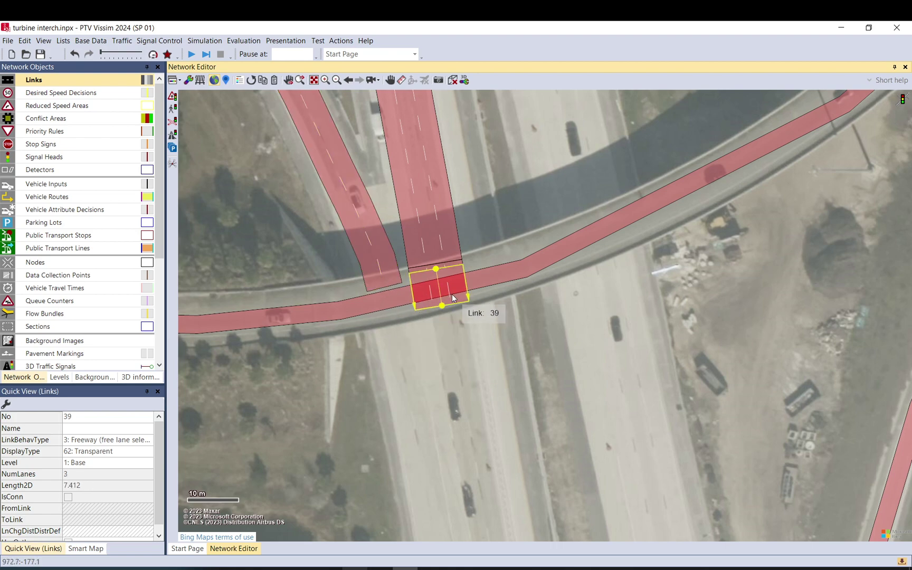
pyautogui.doubleClick(456, 297)
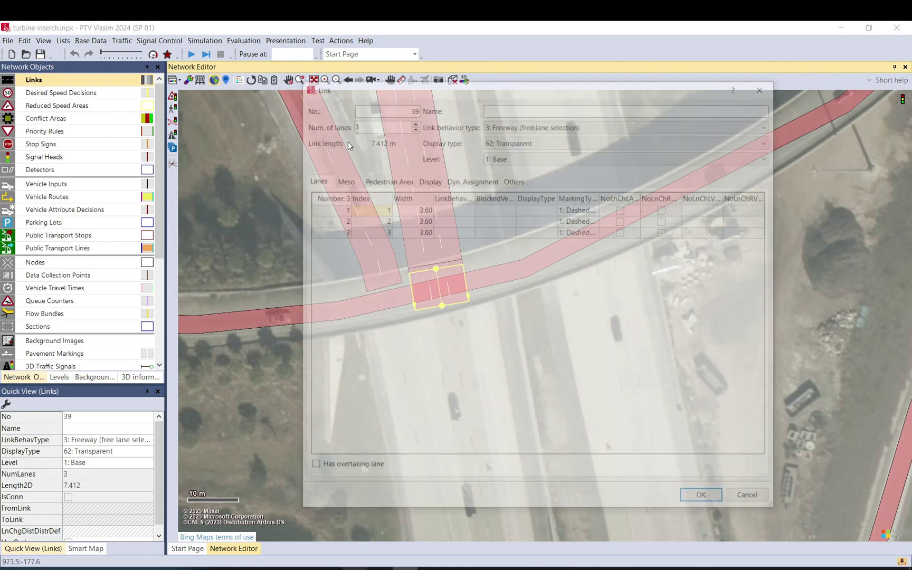
pyautogui.click(413, 121)
pyautogui.click(414, 121)
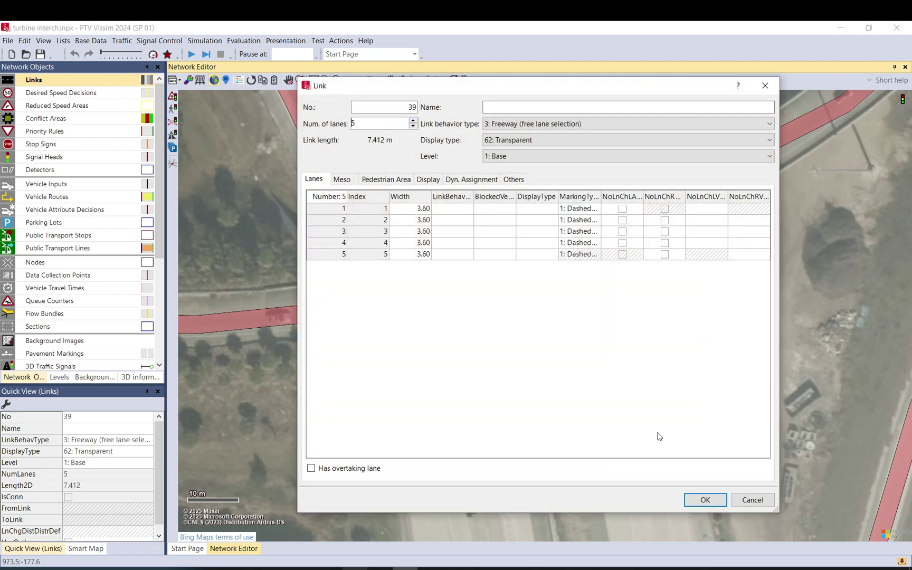
pyautogui.click(714, 499)
# Step: Move link 39 downstream clear of the overpass and shift the end of link 35's connector onto its lanes 3 to 5
pyautogui.moveTo(426, 307); pyautogui.dragTo(414, 359)
pyautogui.click(424, 291)
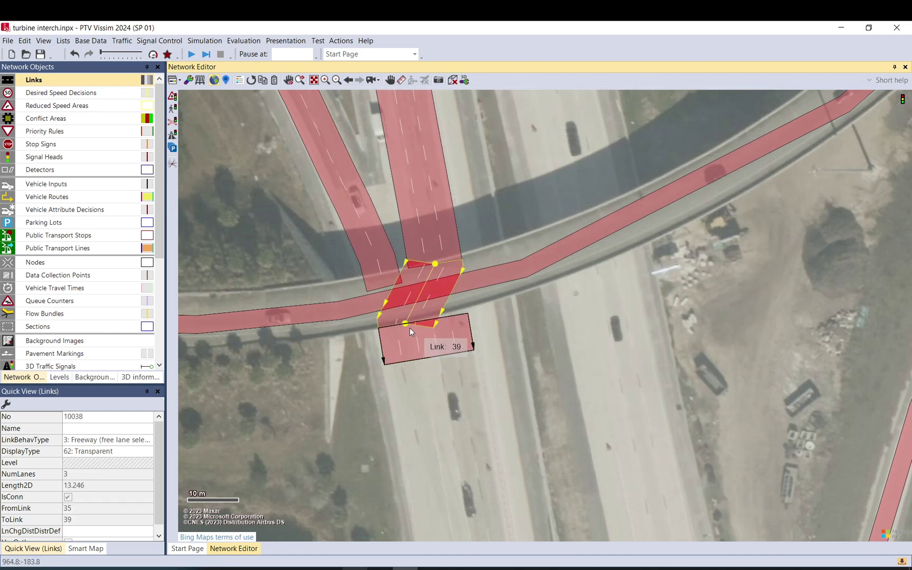
pyautogui.moveTo(408, 324); pyautogui.dragTo(444, 326)
# Step: Create a connector from lanes 1 and 2 of ramp link 31 to lanes 1 and 2 of link 39
pyautogui.click(385, 276)
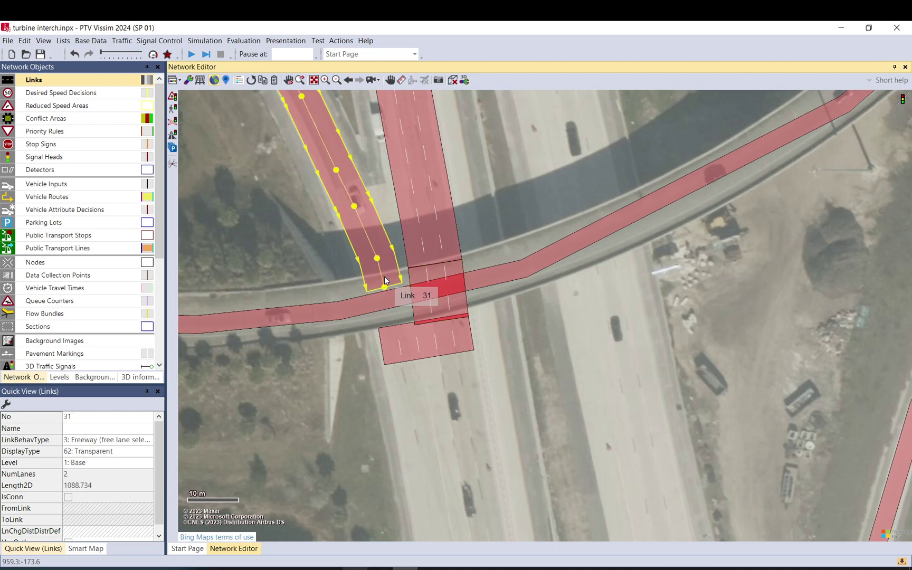
pyautogui.moveTo(385, 276); pyautogui.dragTo(404, 330)
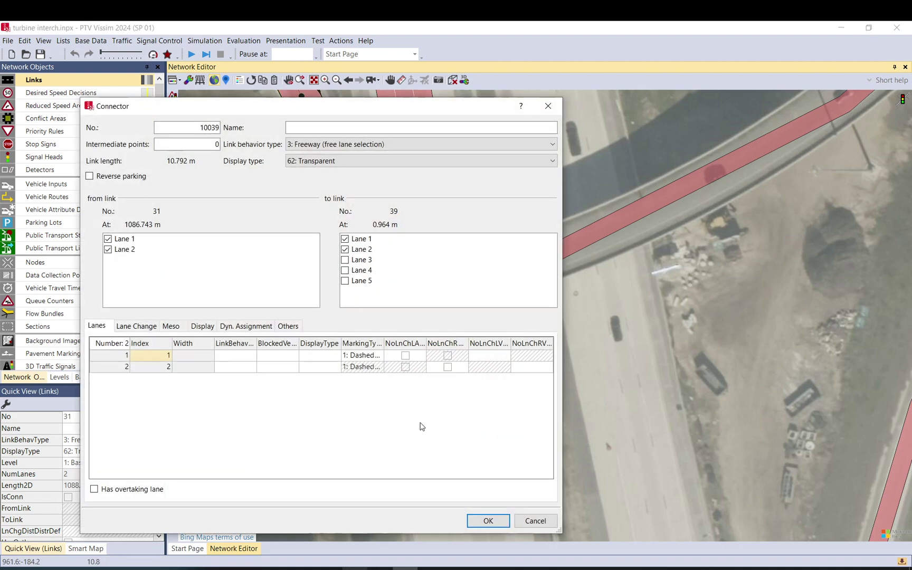
pyautogui.click(485, 521)
# Step: Extend the downstream end of link 39 along the freeway to just before the sign gantry, about 298 m long
pyautogui.scroll(3, 396, 165)
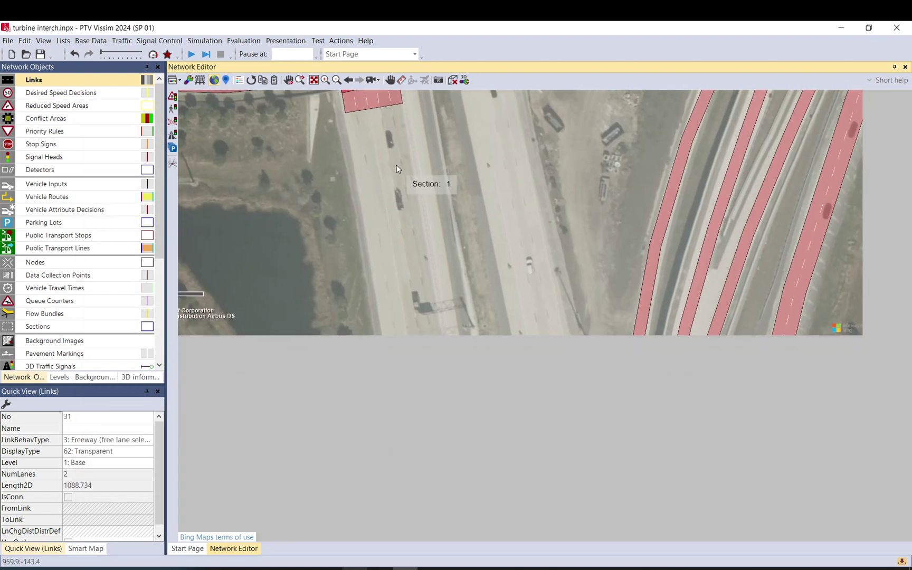
pyautogui.moveTo(376, 113); pyautogui.dragTo(469, 255)
pyautogui.scroll(-4, 469, 256)
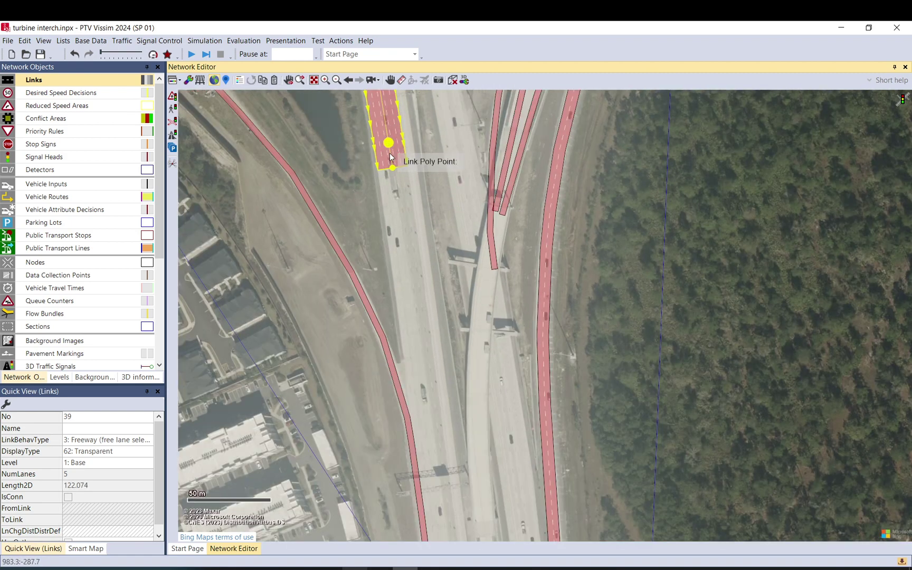
pyautogui.moveTo(395, 176); pyautogui.dragTo(440, 474)
pyautogui.moveTo(440, 342); pyautogui.dragTo(443, 132)
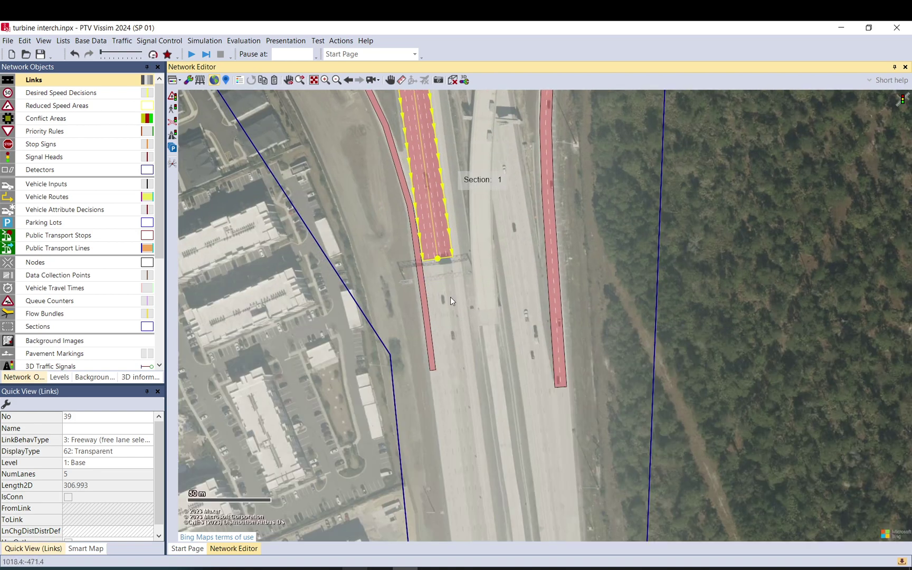
pyautogui.moveTo(452, 318); pyautogui.dragTo(441, 276)
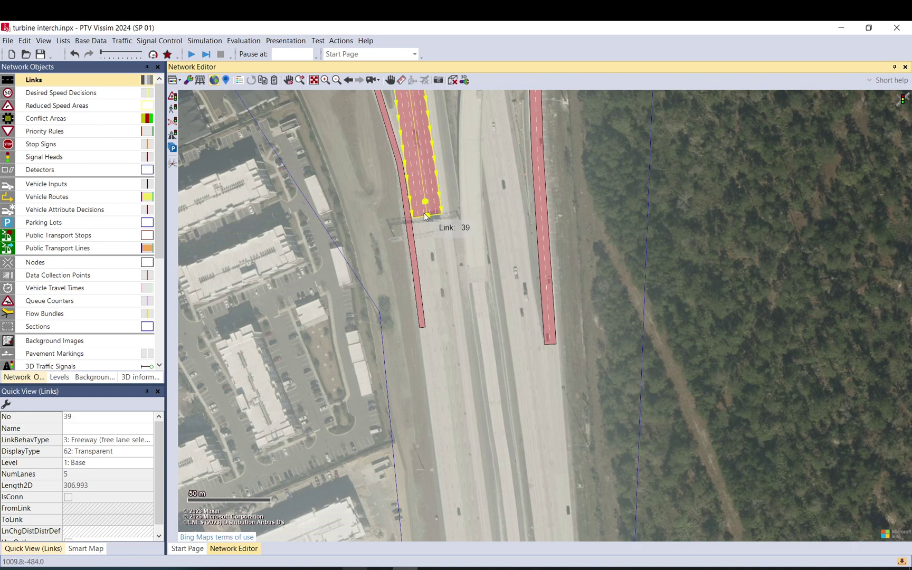
pyautogui.moveTo(427, 219)
pyautogui.mouseDown()
pyautogui.moveTo(449, 332)
pyautogui.moveTo(432, 211)
pyautogui.mouseUp()
pyautogui.scroll(3, 465, 315)
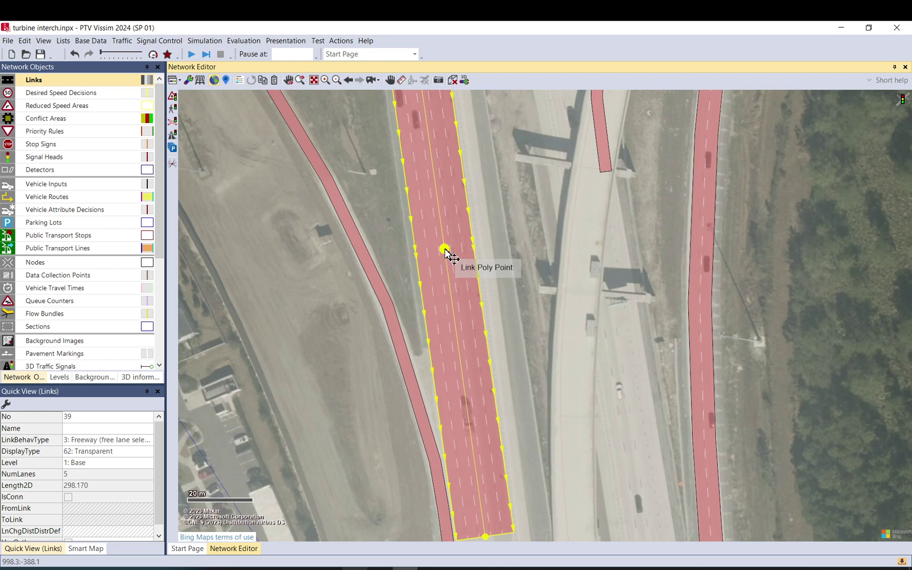
pyautogui.moveTo(446, 253); pyautogui.dragTo(552, 247)
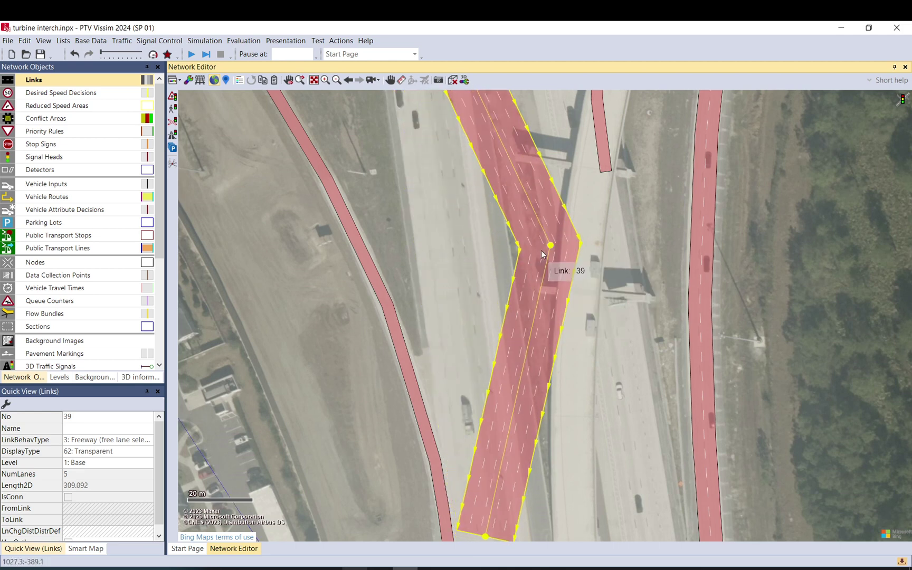
pyautogui.moveTo(546, 252); pyautogui.dragTo(453, 297)
# Step: Shorten ramp link 8 to about 513 m and pull the end of link 39 back to about 296 m, before the gantry
pyautogui.scroll(-5, 454, 294)
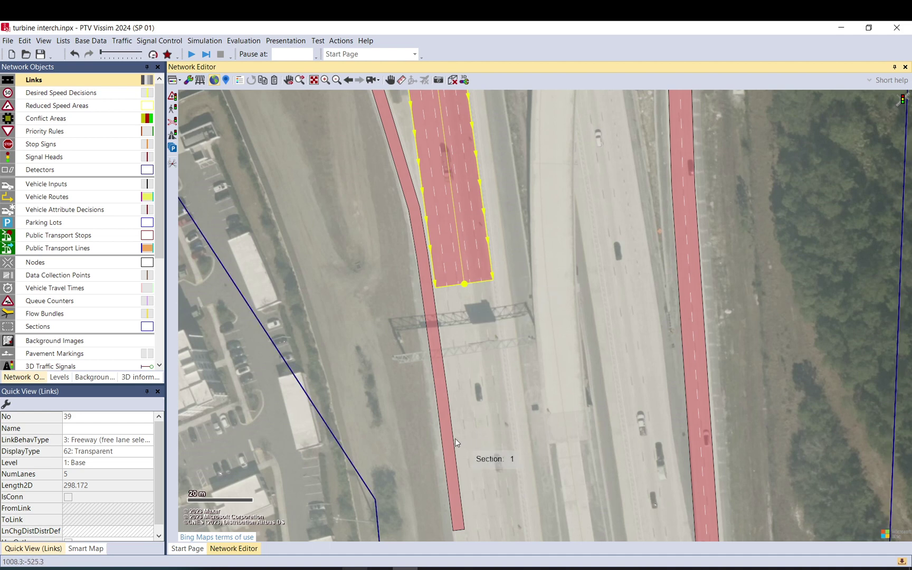
pyautogui.click(451, 473)
pyautogui.moveTo(460, 530); pyautogui.dragTo(426, 259)
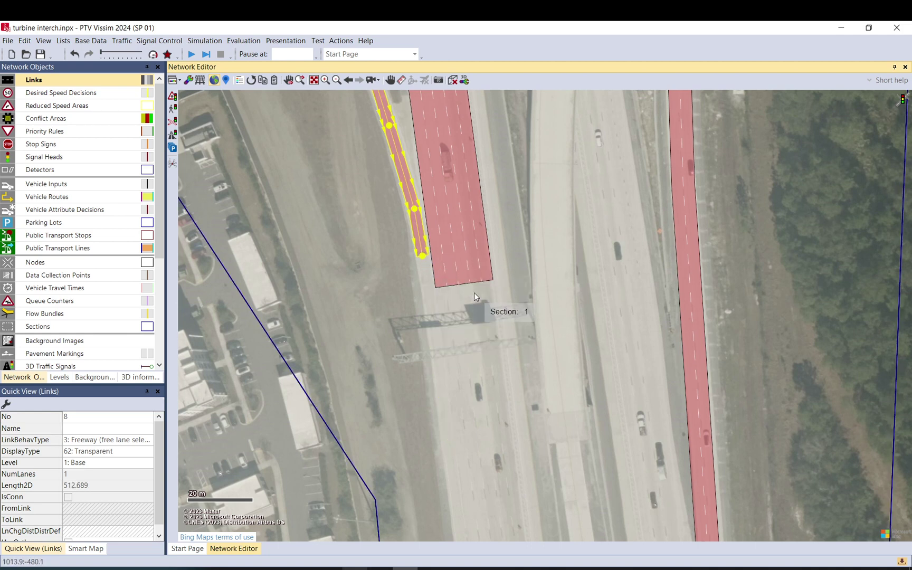
pyautogui.click(466, 259)
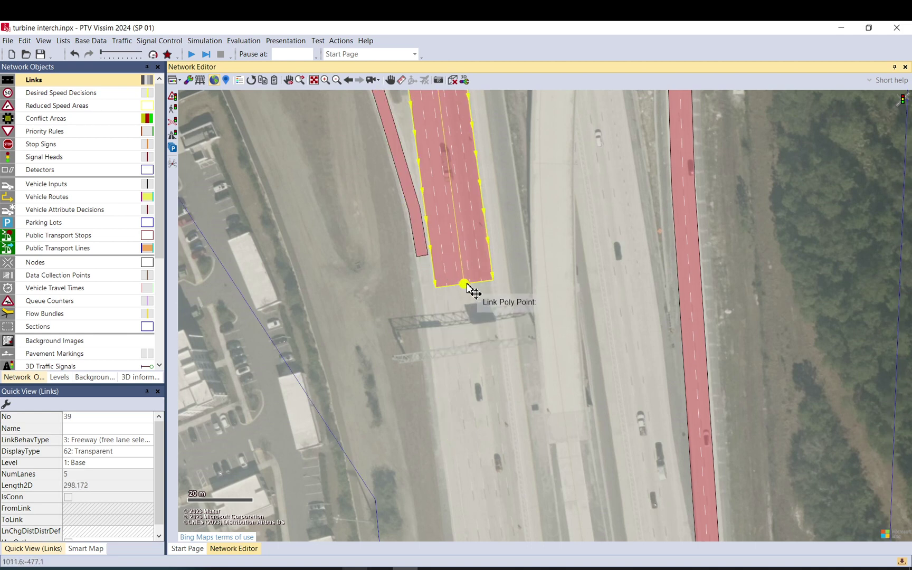
pyautogui.moveTo(464, 285); pyautogui.dragTo(515, 490)
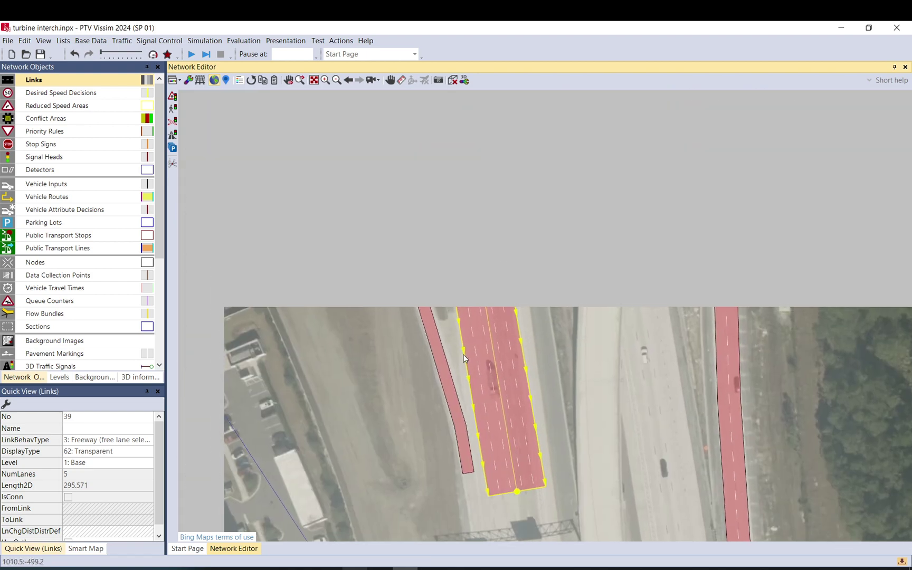
# Step: Extend ramp link 8 past the sign gantry along the freeway's outer lane, to about 596 m
pyautogui.scroll(3, 438, 373)
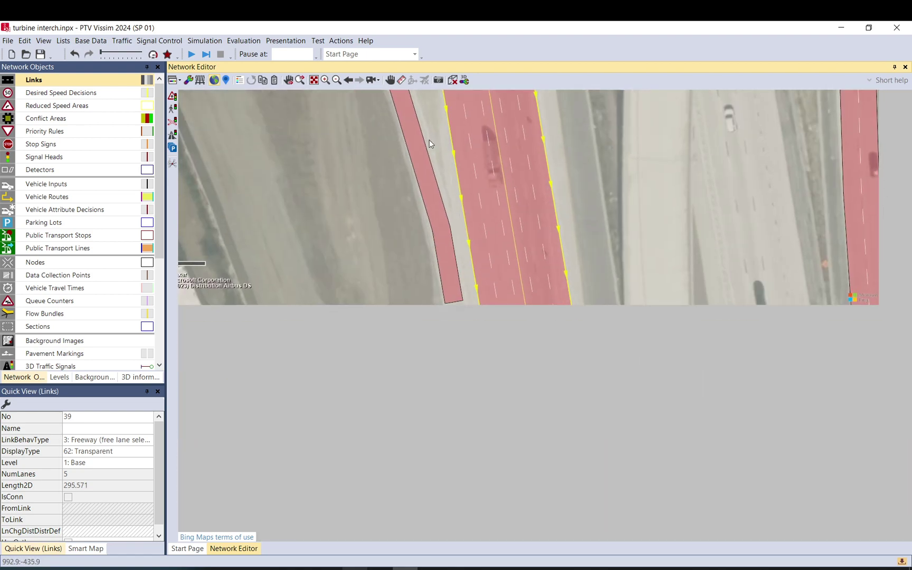
pyautogui.moveTo(472, 325); pyautogui.dragTo(430, 460)
pyautogui.click(378, 160)
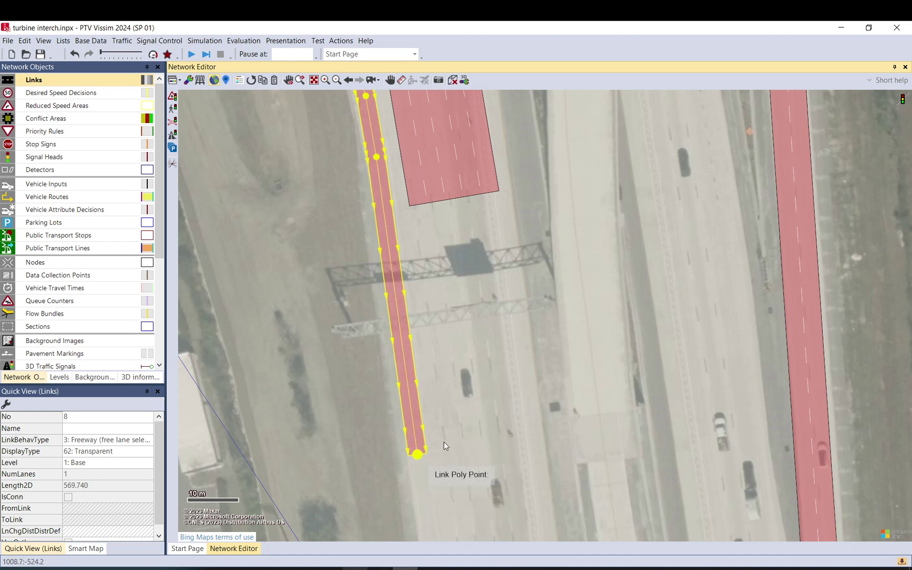
pyautogui.moveTo(467, 414); pyautogui.dragTo(432, 129)
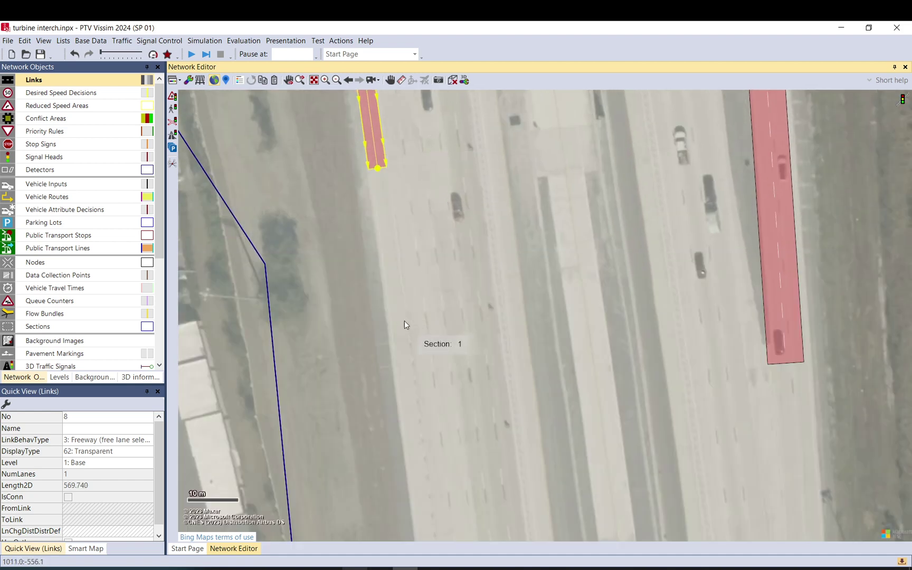
pyautogui.moveTo(380, 174); pyautogui.dragTo(396, 297)
pyautogui.click(427, 192)
pyautogui.scroll(3, 413, 288)
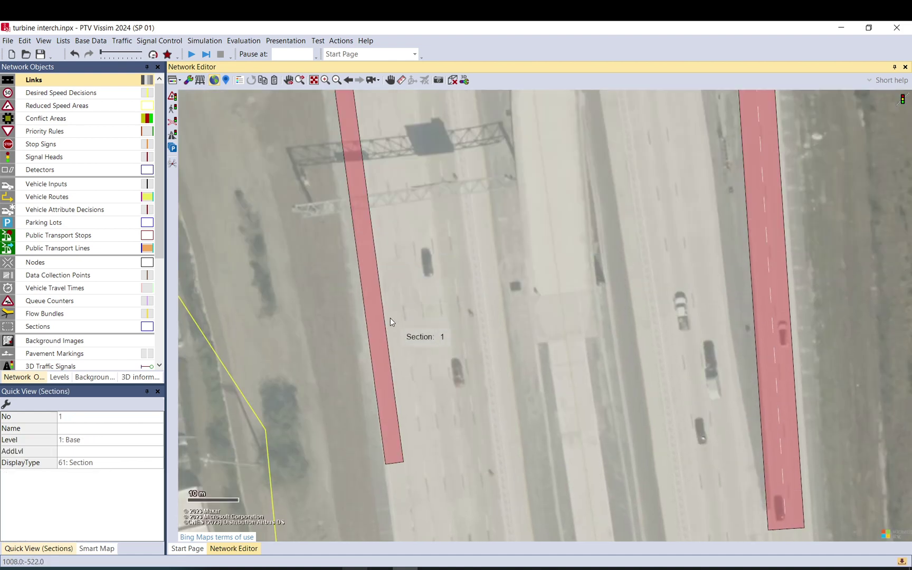
pyautogui.click(386, 322)
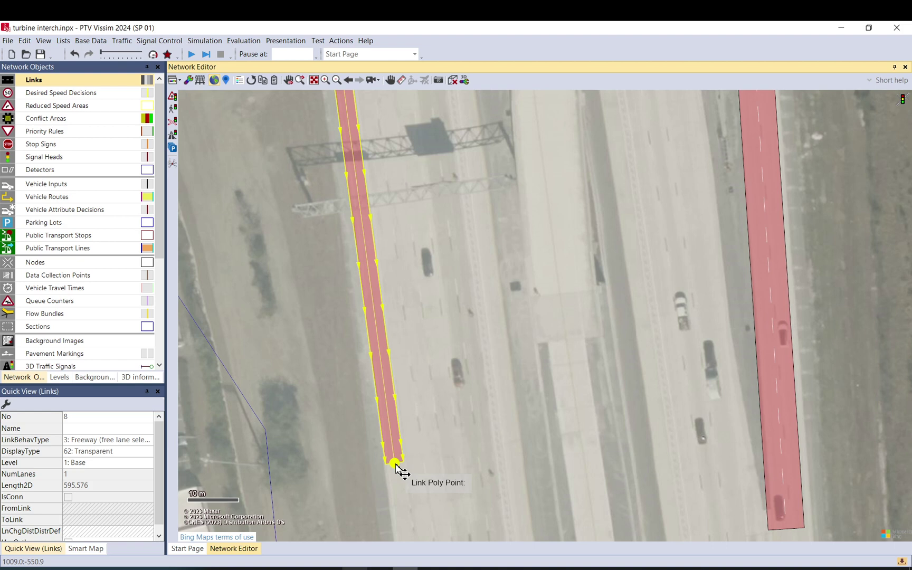
# Step: Extend link 39 to the end of link 8, about 372 m, and adjust its intermediate point before the gantry to follow the lanes
pyautogui.scroll(-2, 418, 382)
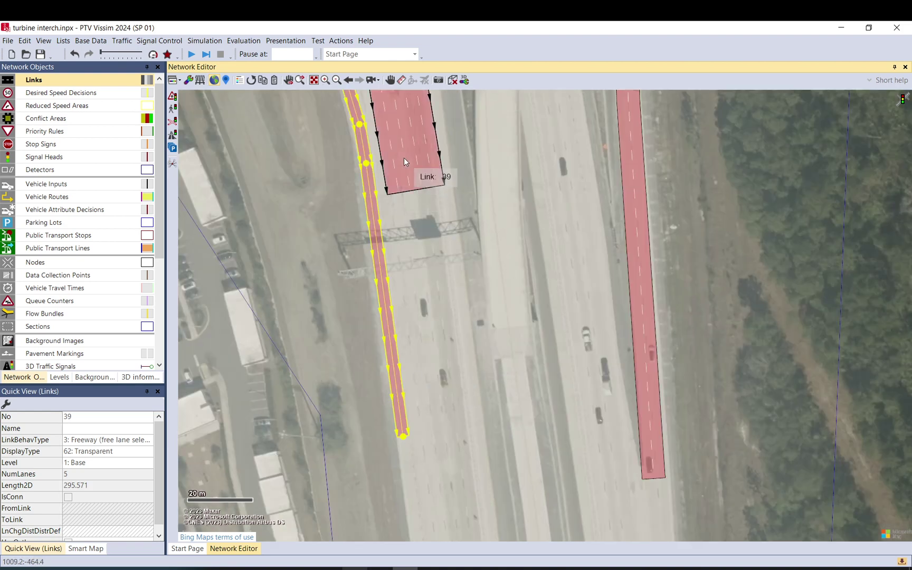
pyautogui.click(415, 173)
pyautogui.moveTo(421, 218); pyautogui.dragTo(439, 434)
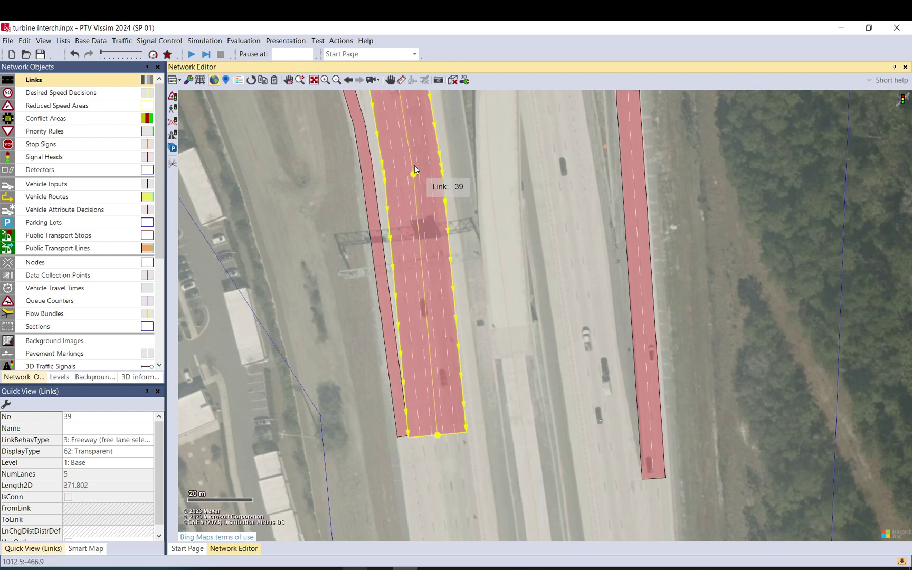
pyautogui.moveTo(414, 175); pyautogui.dragTo(417, 182)
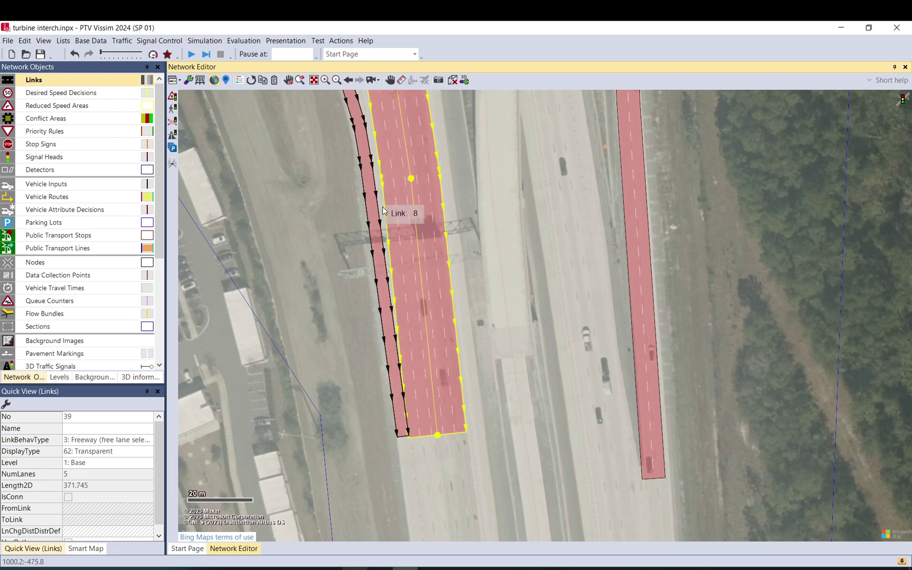
# Step: Split link 39 just past the sign gantry at 326.86 m into new link 40, with an automatically generated connector
pyautogui.scroll(3, 391, 216)
pyautogui.hotkey('ctrl', 'w')
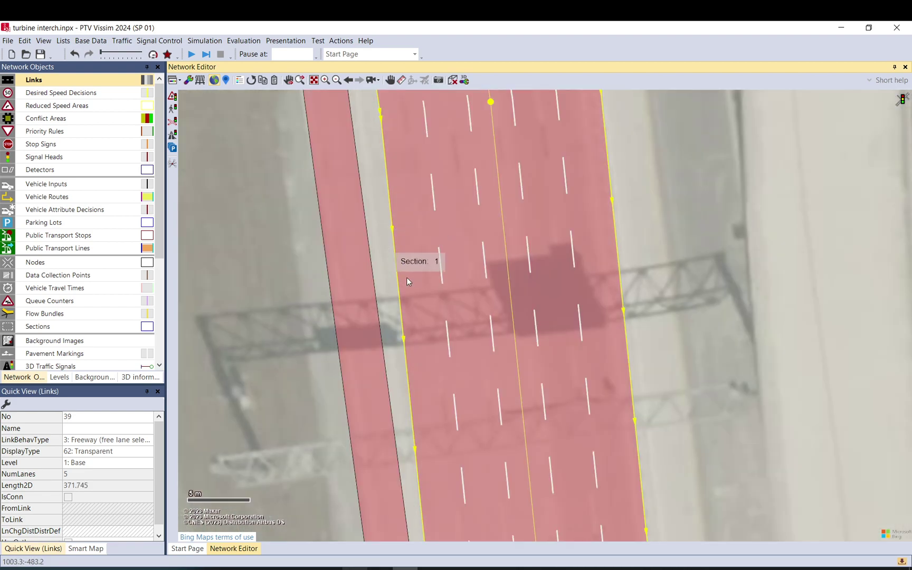
pyautogui.scroll(2, 407, 277)
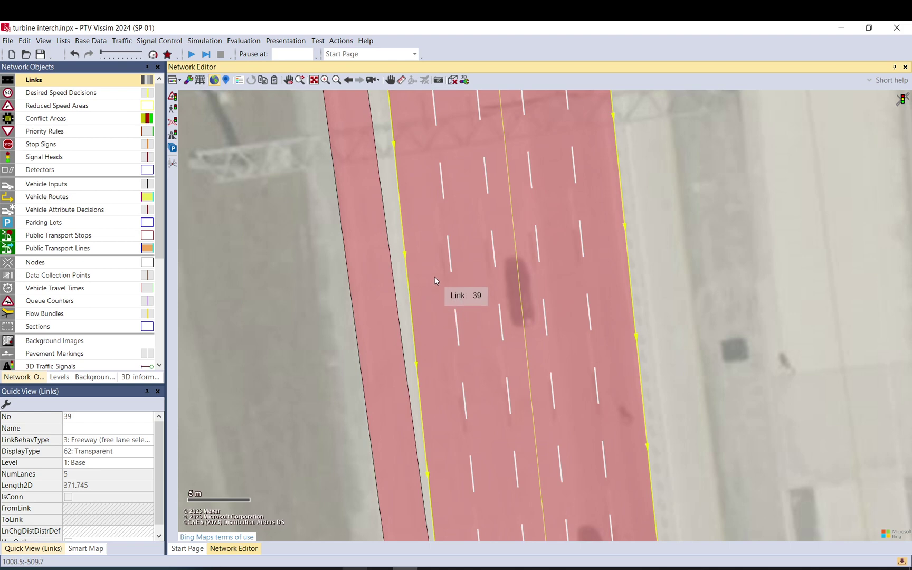
pyautogui.scroll(-2, 473, 288)
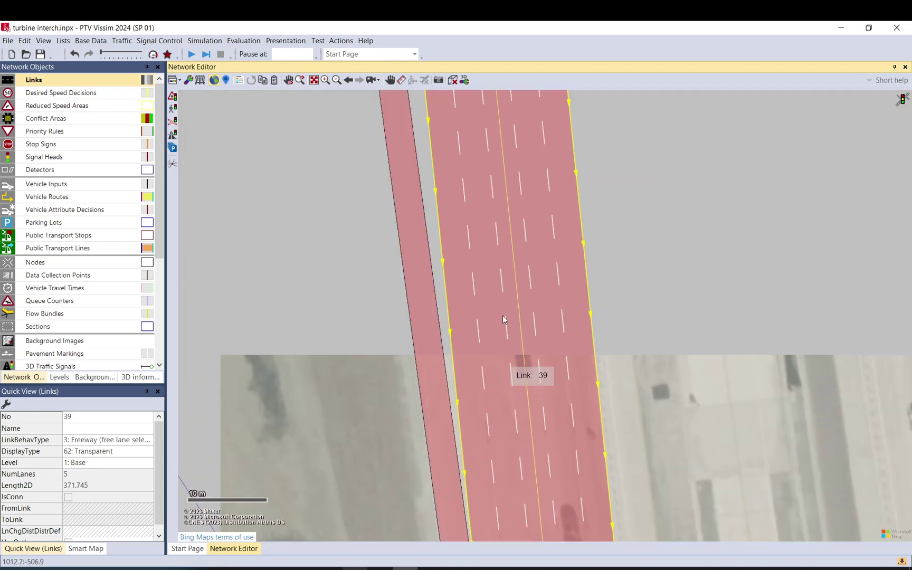
pyautogui.rightClick(503, 315)
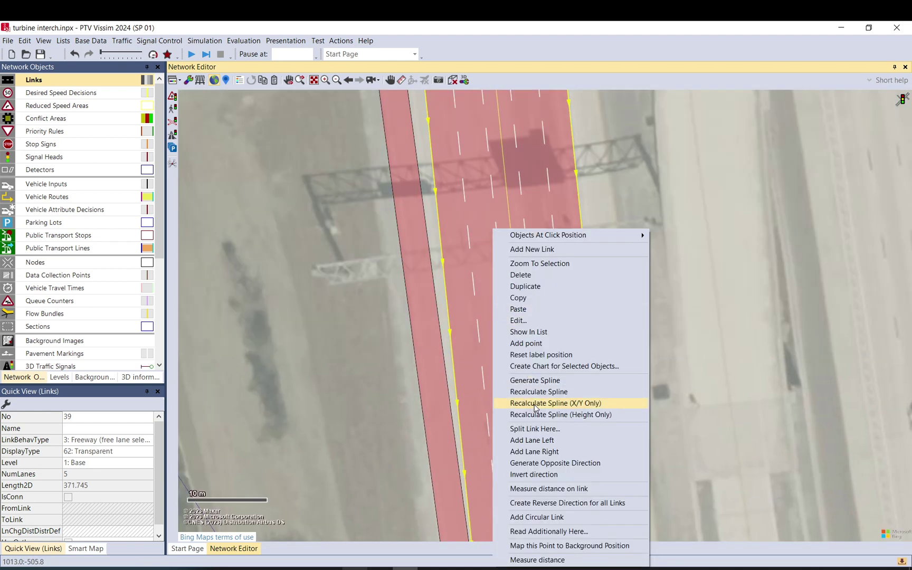
pyautogui.click(523, 429)
pyautogui.click(112, 312)
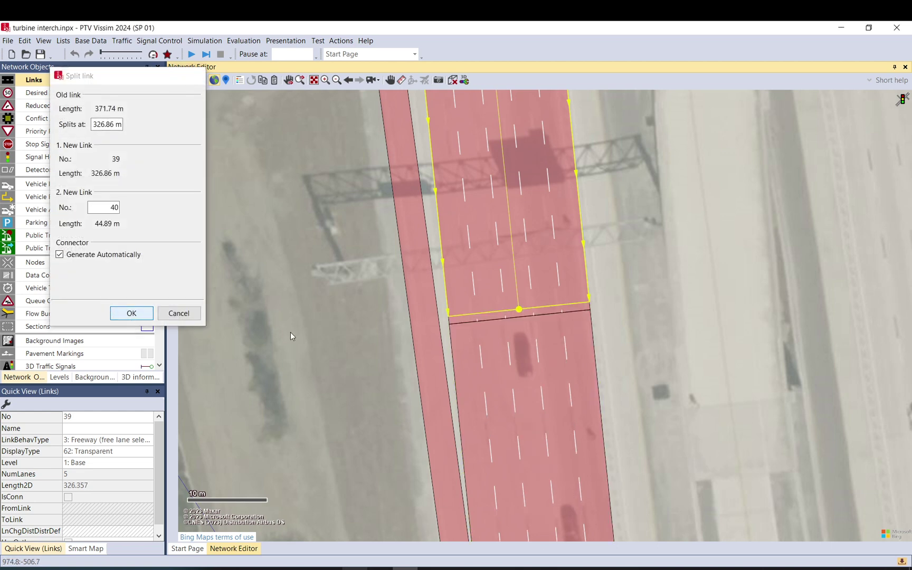
# Step: Shorten ramp link 8 so that it ends beside the split between links 39 and 40
pyautogui.click(420, 345)
pyautogui.scroll(-2, 473, 413)
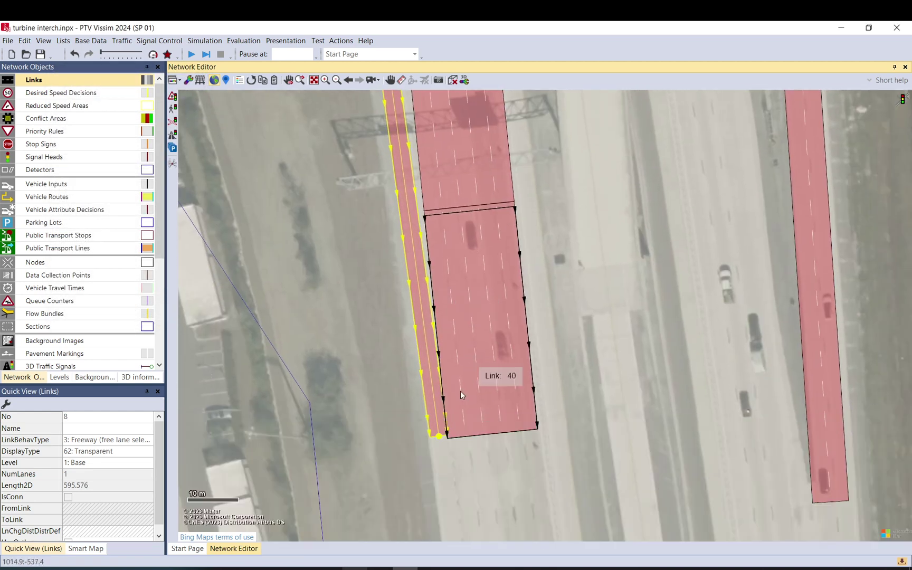
pyautogui.moveTo(439, 439); pyautogui.dragTo(413, 212)
# Step: Set the number of lanes on link 40 to 6
pyautogui.click(452, 236)
pyautogui.doubleClick(451, 240)
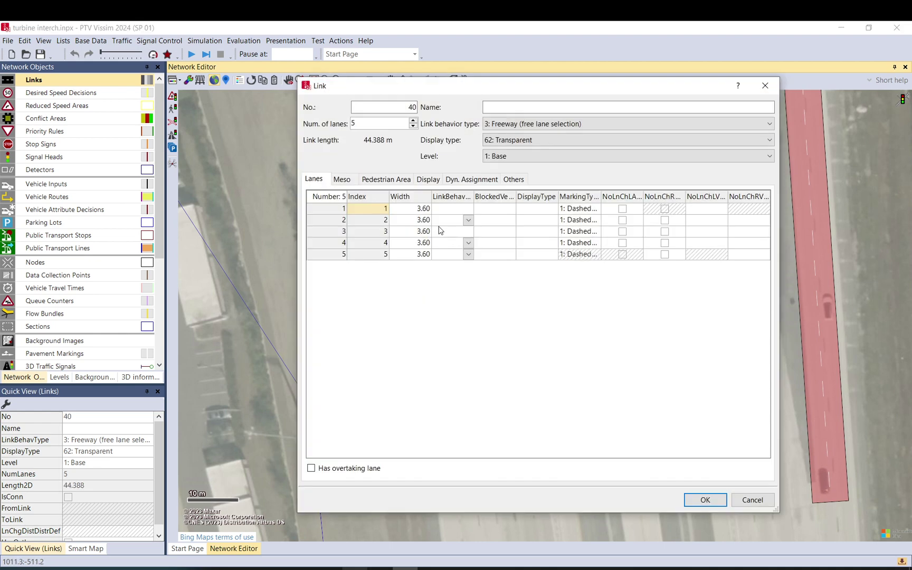
pyautogui.click(413, 121)
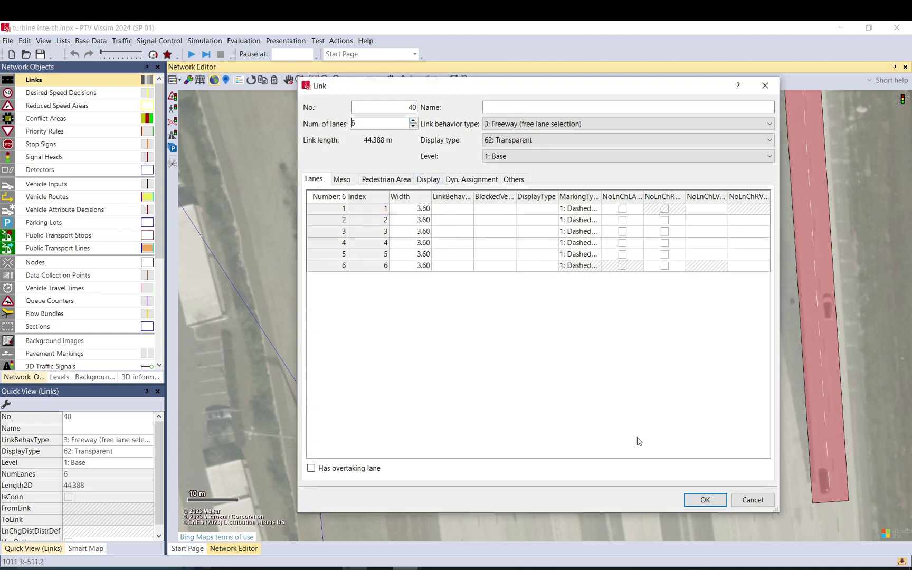
pyautogui.click(717, 502)
# Step: Shift link 40 sideways to line up with ramp link 8, and move link 39's connector end onto its lanes 2 to 6
pyautogui.click(428, 210)
pyautogui.click(429, 218)
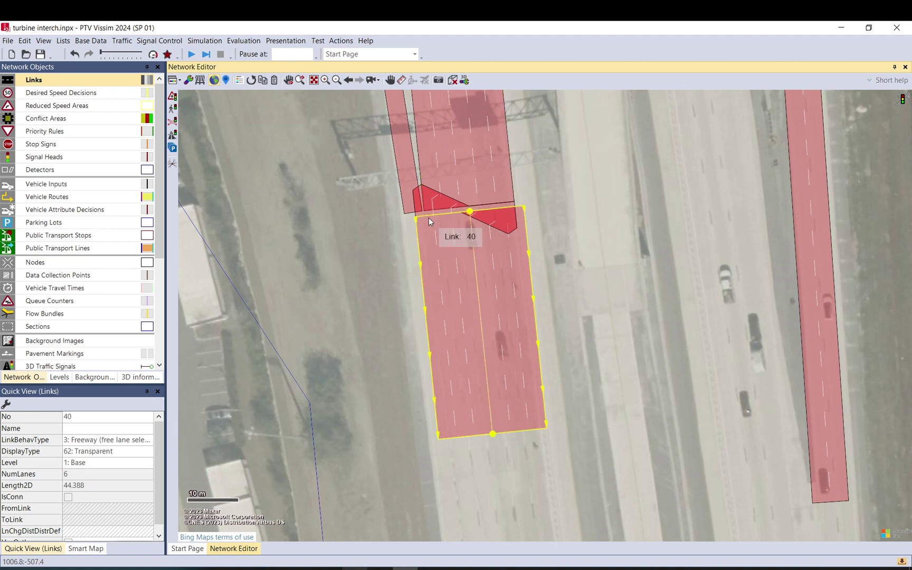
pyautogui.moveTo(443, 246); pyautogui.dragTo(433, 248)
pyautogui.click(444, 198)
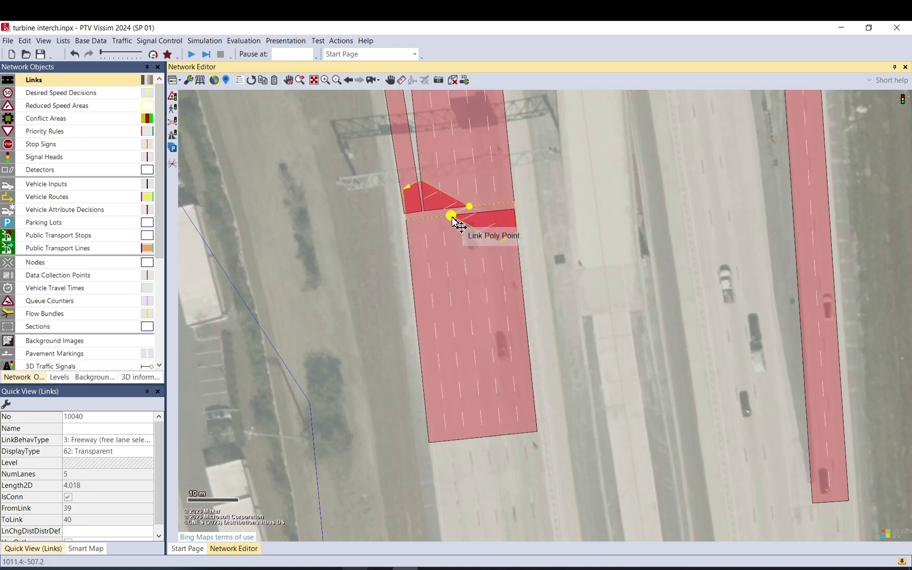
pyautogui.moveTo(454, 216)
pyautogui.mouseDown()
pyautogui.moveTo(480, 221)
pyautogui.moveTo(471, 215)
pyautogui.mouseUp()
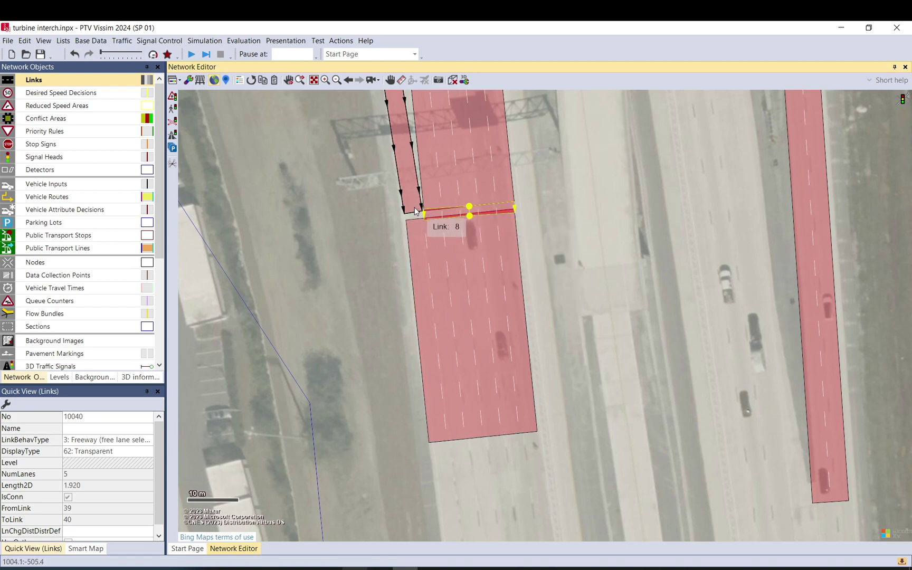
# Step: Connect lane 1 of ramp link 8 to lane 1 of link 40, and open link 40's lane settings
pyautogui.click(414, 207)
pyautogui.moveTo(414, 208); pyautogui.dragTo(416, 223)
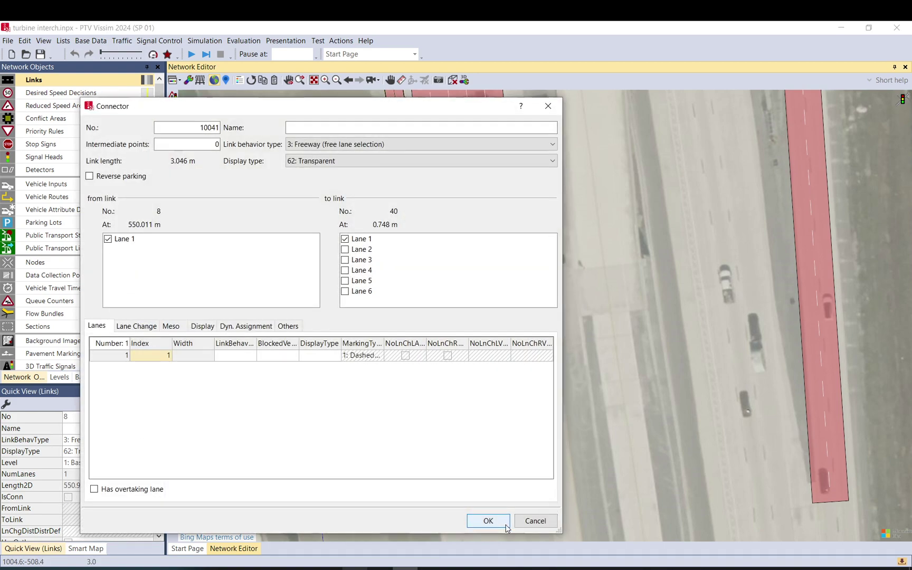
pyautogui.click(506, 526)
pyautogui.doubleClick(433, 271)
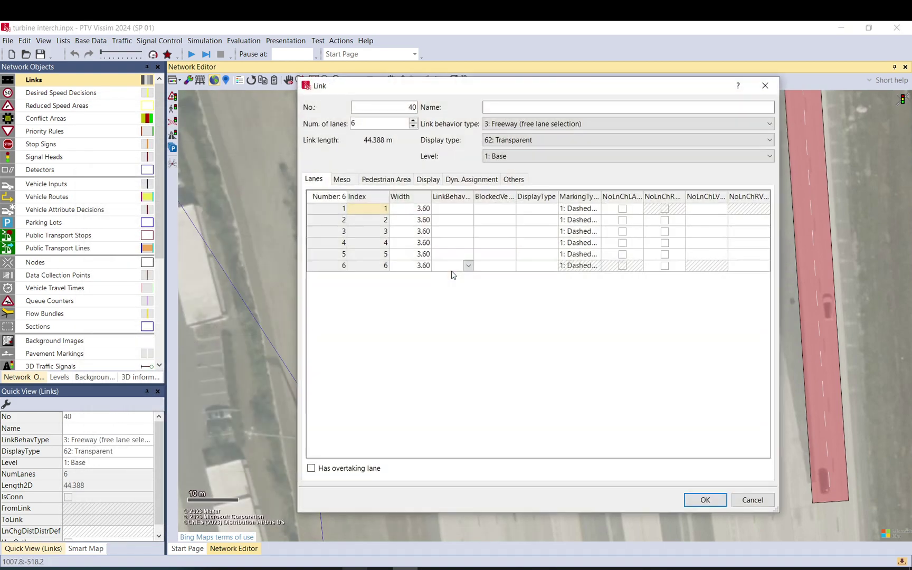
pyautogui.moveTo(592, 92); pyautogui.dragTo(746, 95)
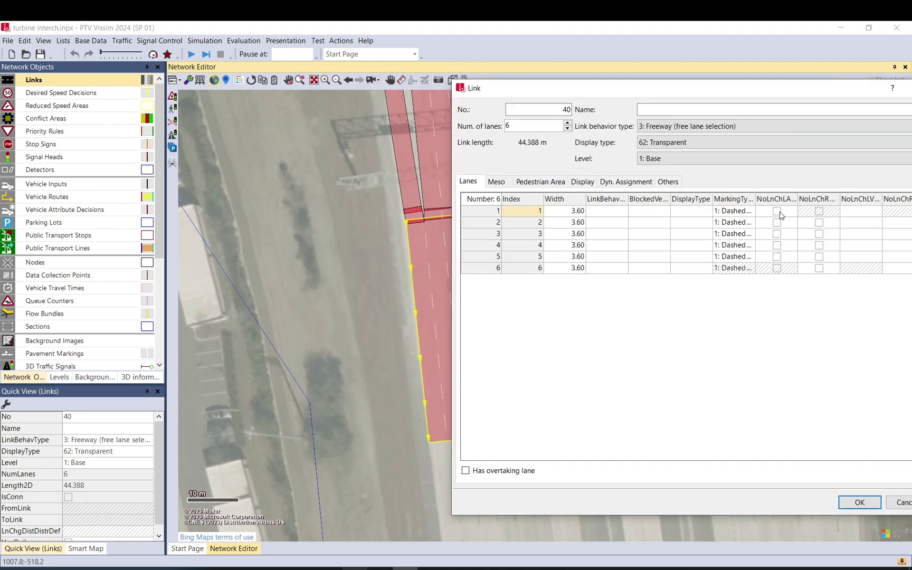
pyautogui.click(819, 268)
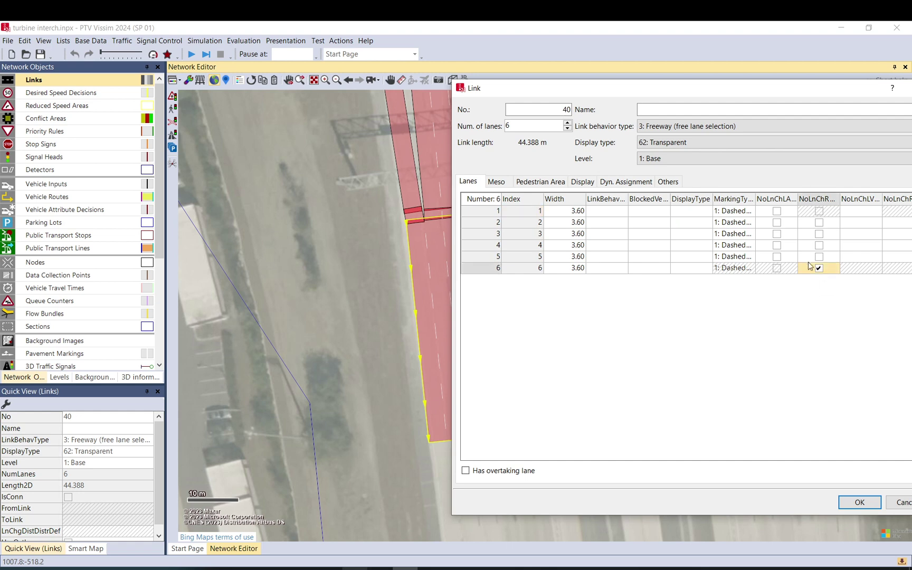
pyautogui.click(778, 257)
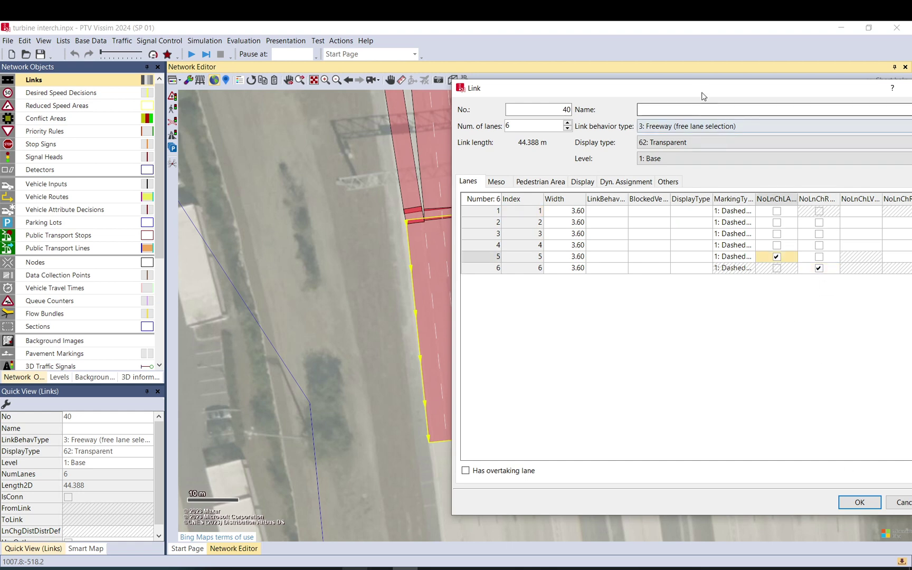
pyautogui.moveTo(702, 96); pyautogui.dragTo(737, 109)
pyautogui.click(854, 280)
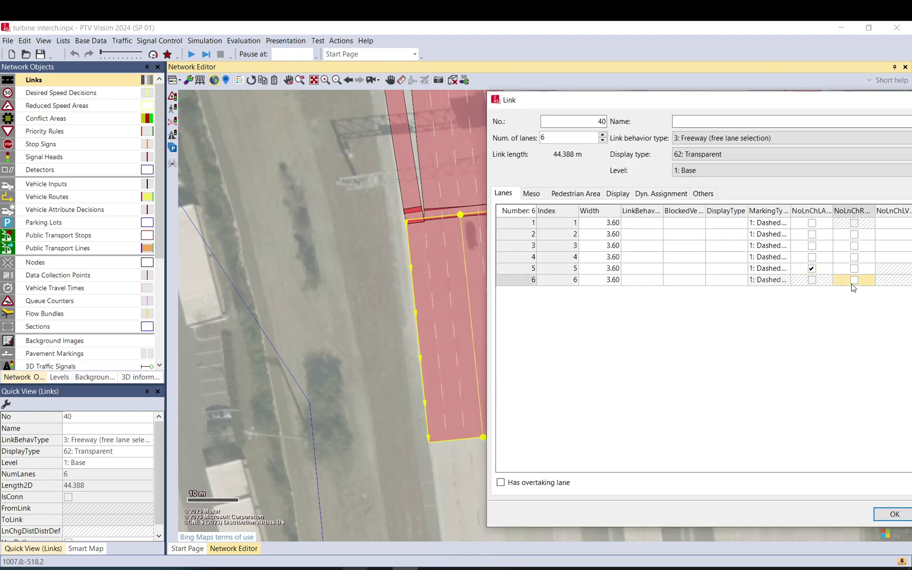
pyautogui.click(815, 269)
# Step: Prohibit lane changes between lanes 1 and 2 on link 40, blocking lane 1 leftward and lane 2 rightward for all vehicles
pyautogui.click(816, 223)
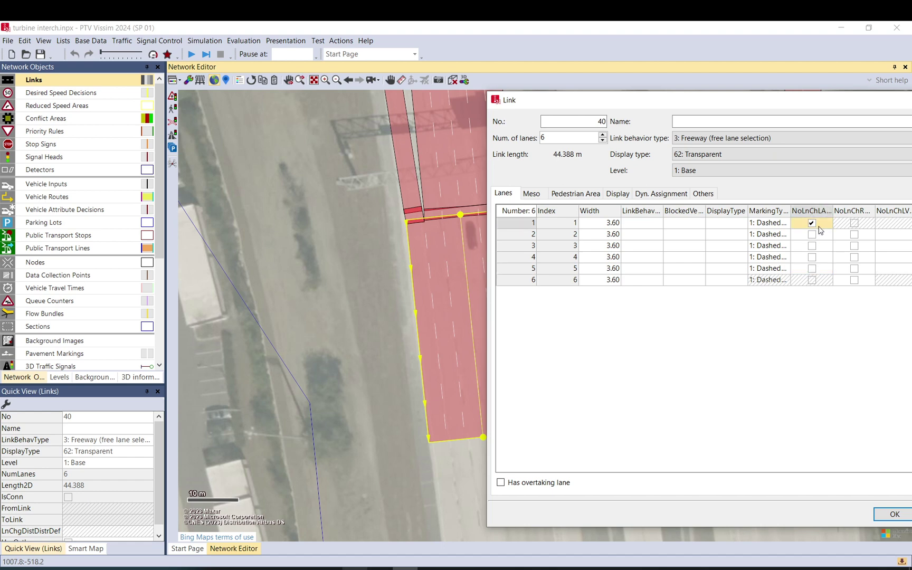
pyautogui.click(854, 235)
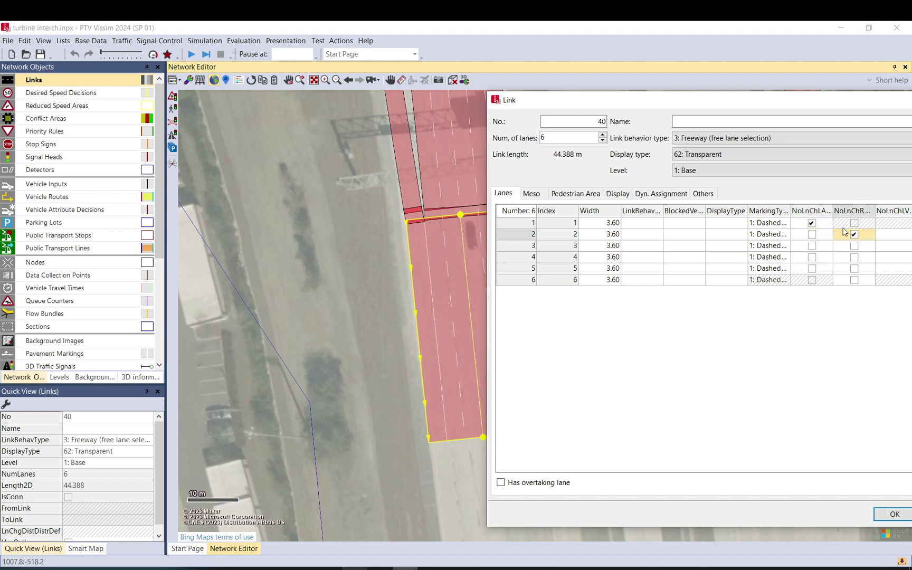
pyautogui.click(893, 515)
# Step: Split link 40 just before its downstream end, leaving a short six-lane link beyond the split
pyautogui.click(568, 379)
pyautogui.moveTo(568, 431); pyautogui.dragTo(490, 255)
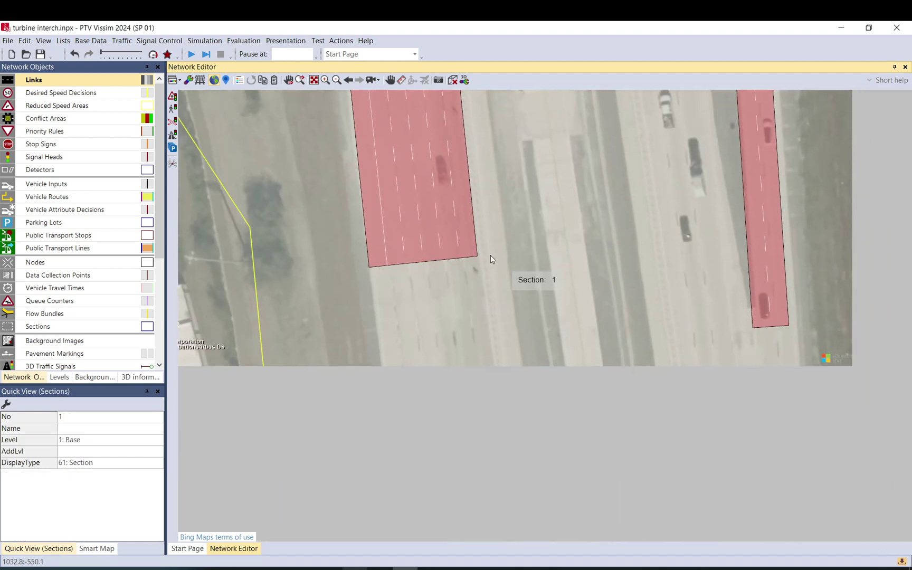
pyautogui.click(440, 251)
pyautogui.rightClick(415, 252)
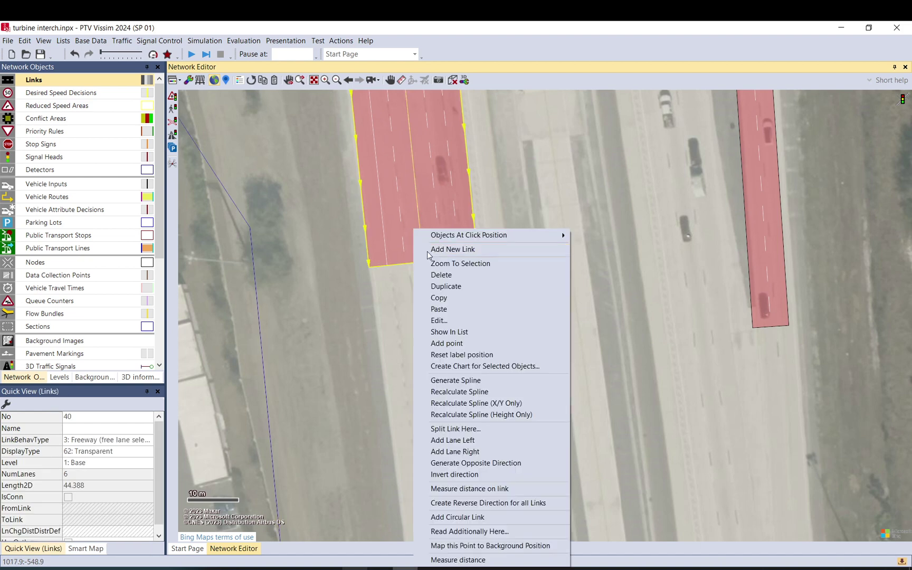
pyautogui.click(457, 429)
pyautogui.click(139, 313)
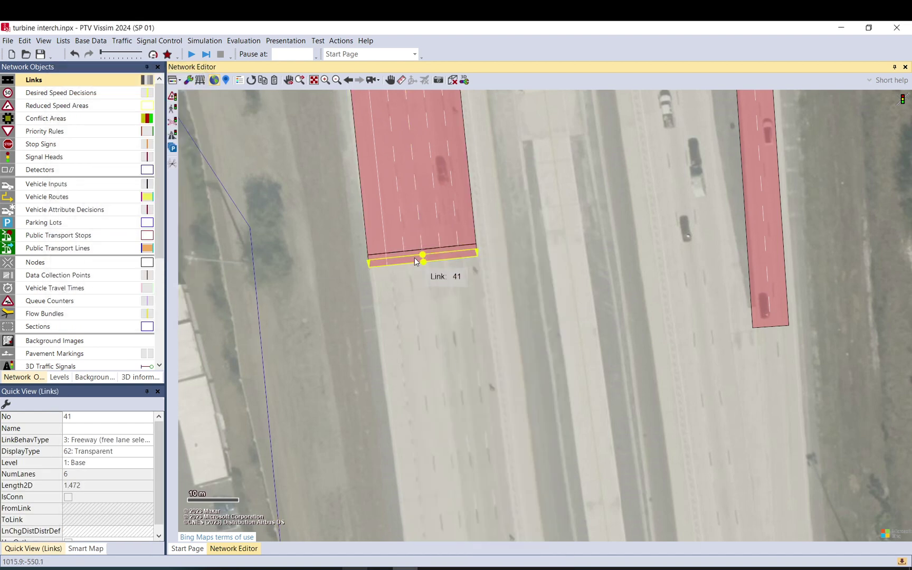
# Step: Remove the lane change prohibitions from lanes 1 and 2 of link 41
pyautogui.doubleClick(415, 260)
pyautogui.click(380, 201)
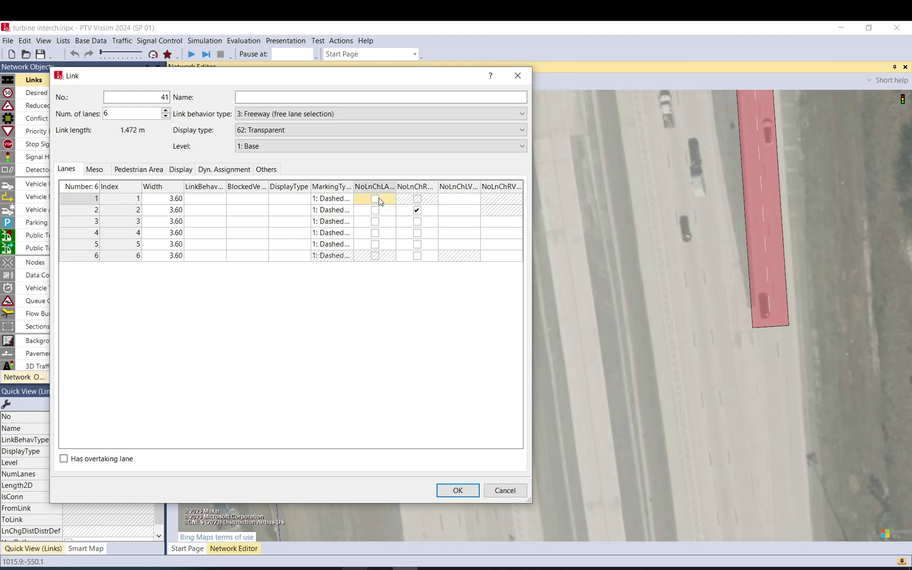
pyautogui.click(416, 211)
pyautogui.click(457, 491)
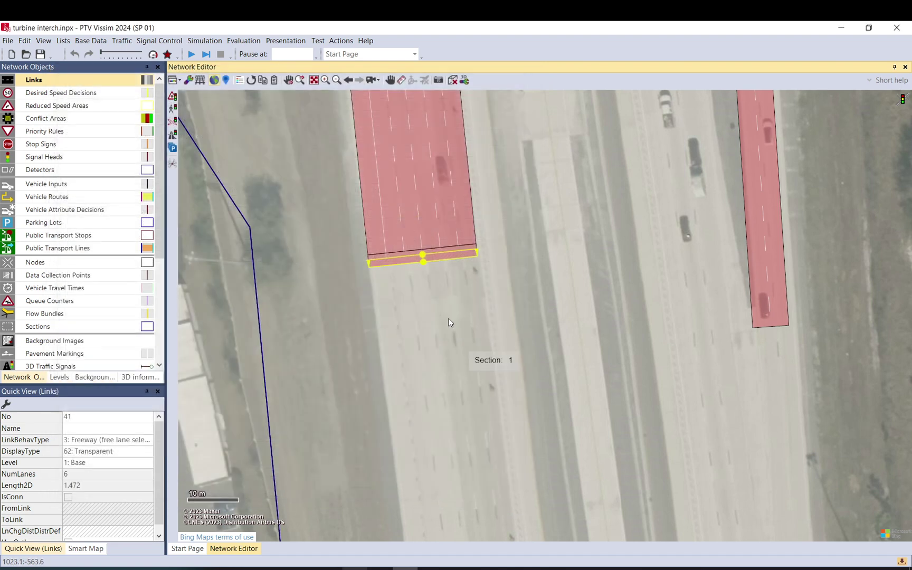
# Step: Extend link 41 south along the freeway to the next sign gantry, making it about 182 m long
pyautogui.moveTo(425, 262); pyautogui.dragTo(457, 520)
pyautogui.moveTo(559, 478); pyautogui.dragTo(510, 323)
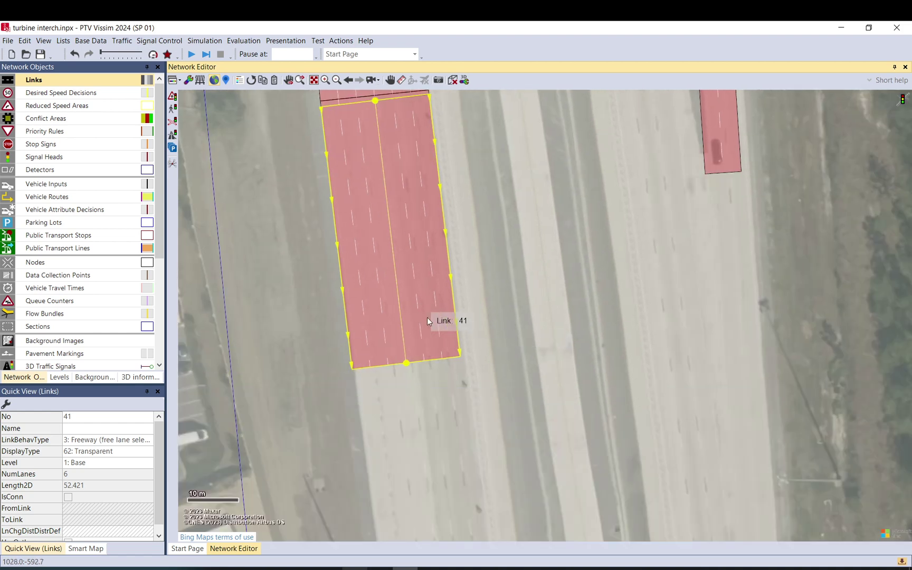
pyautogui.scroll(-3, 427, 318)
pyautogui.moveTo(486, 431); pyautogui.dragTo(483, 412)
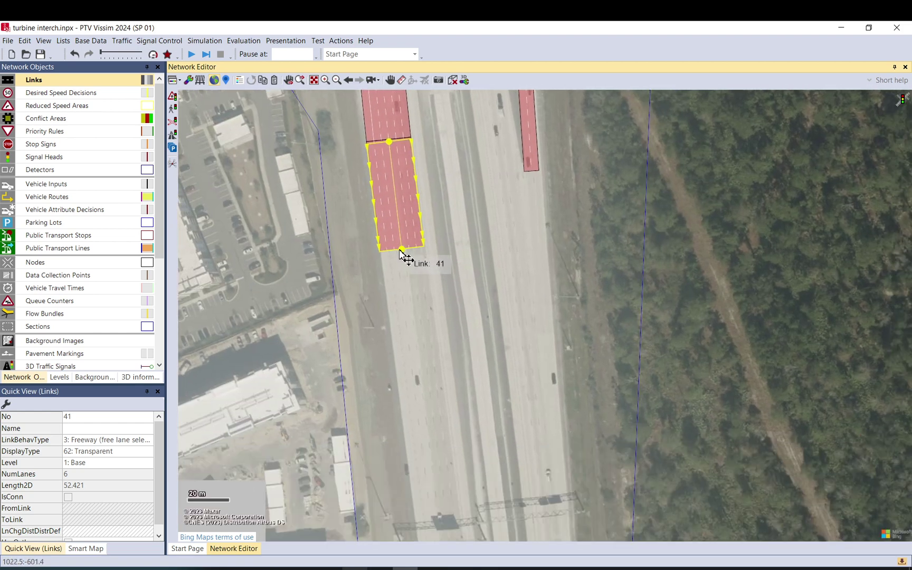
pyautogui.moveTo(403, 249); pyautogui.dragTo(436, 520)
# Step: Extend the downstream end of link 41 along the freeway past the section boundary, to about 304 m long
pyautogui.click(480, 148)
pyautogui.moveTo(455, 140); pyautogui.dragTo(498, 379)
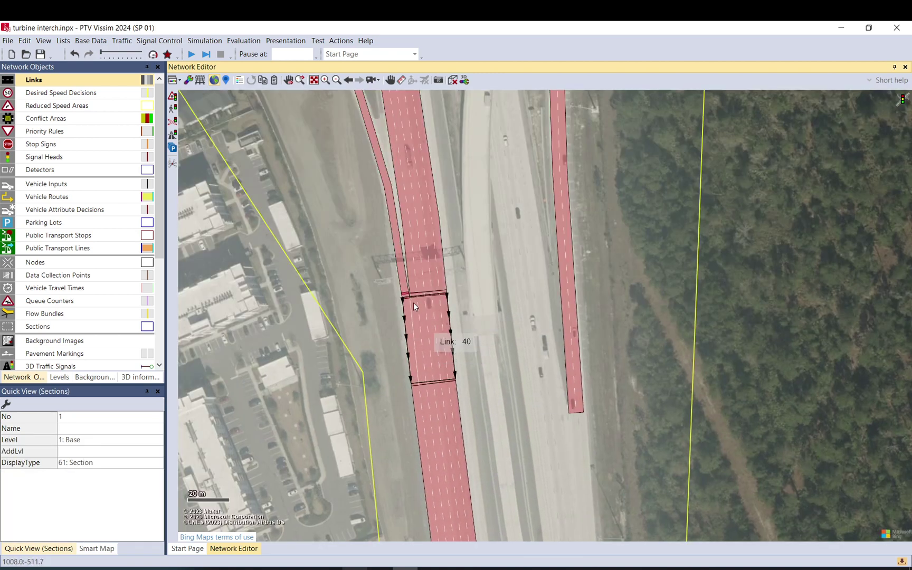
pyautogui.click(427, 327)
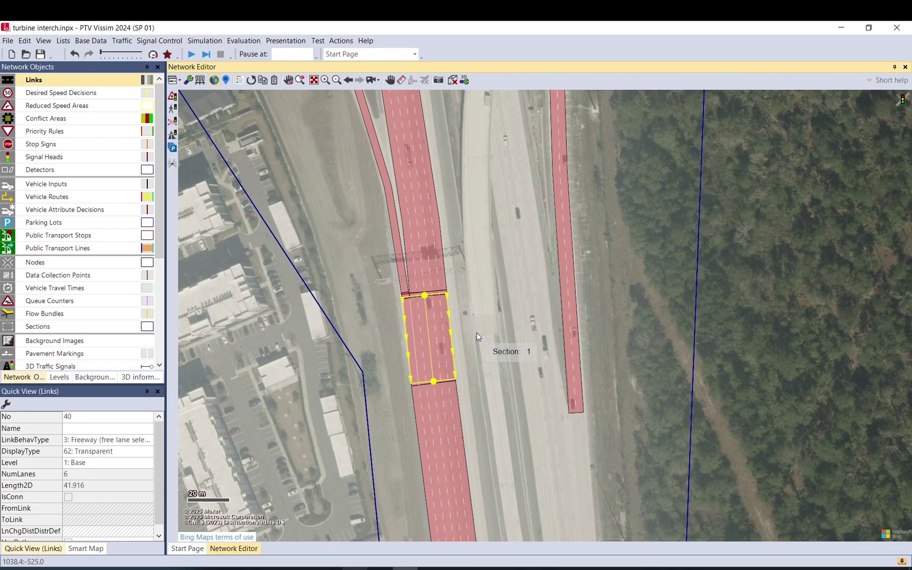
pyautogui.moveTo(467, 344); pyautogui.dragTo(386, 145)
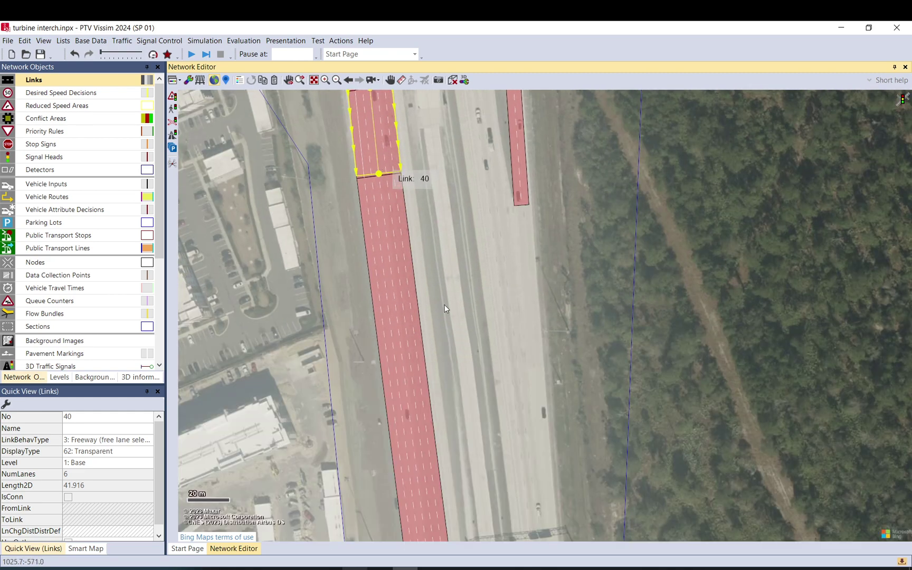
pyautogui.scroll(-3, 445, 308)
pyautogui.click(380, 264)
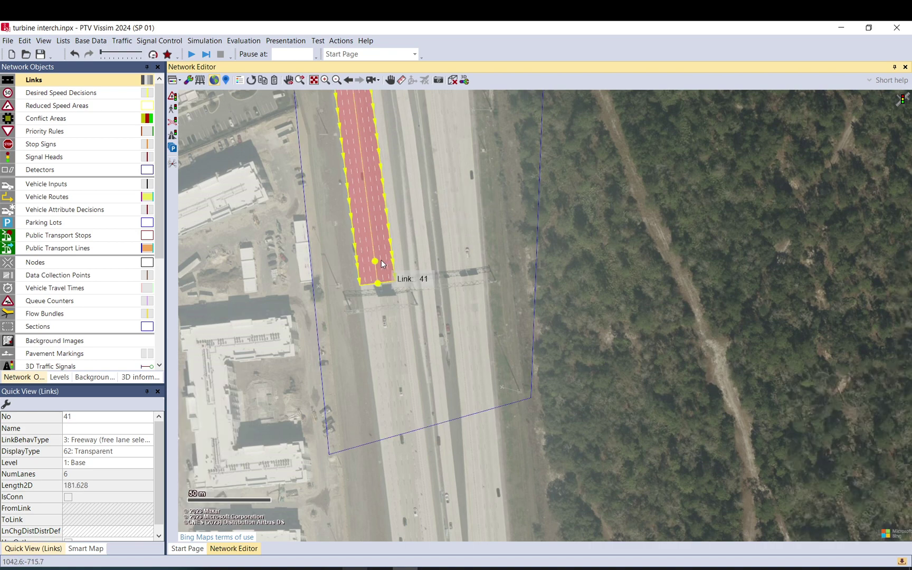
pyautogui.moveTo(379, 285); pyautogui.dragTo(432, 324)
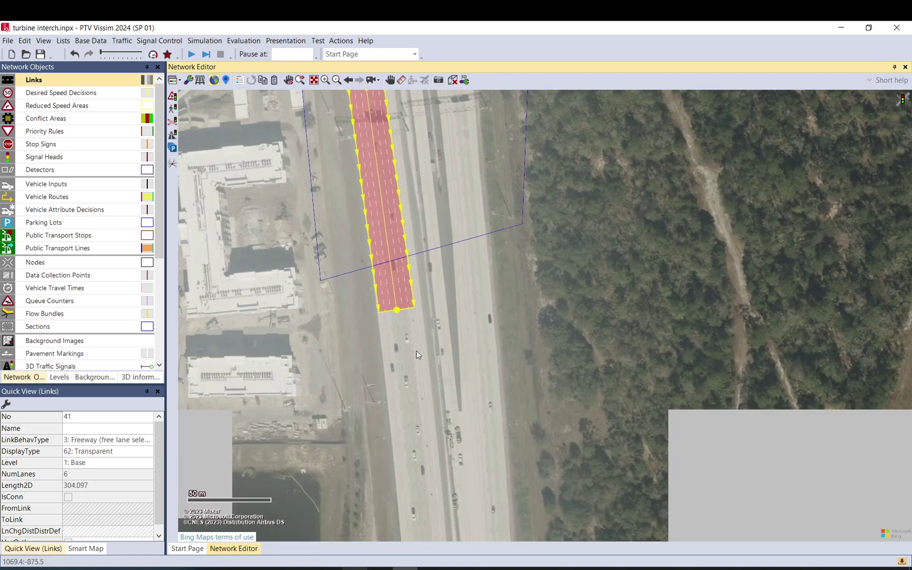
pyautogui.click(431, 272)
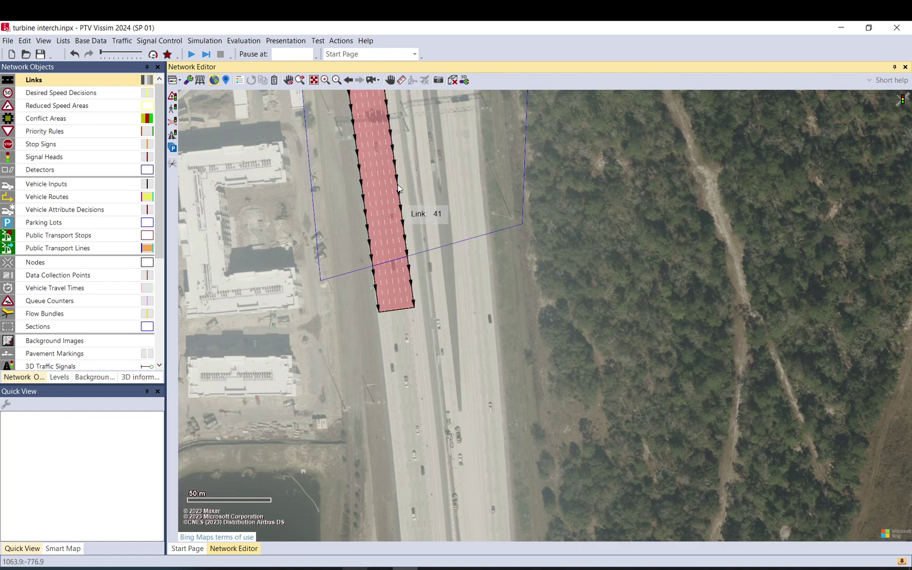
# Step: Examine the merge where ramp link 8 joins the freeway, along link 40 and the start of link 41
pyautogui.moveTo(405, 190); pyautogui.dragTo(475, 427)
pyautogui.moveTo(466, 307); pyautogui.dragTo(490, 560)
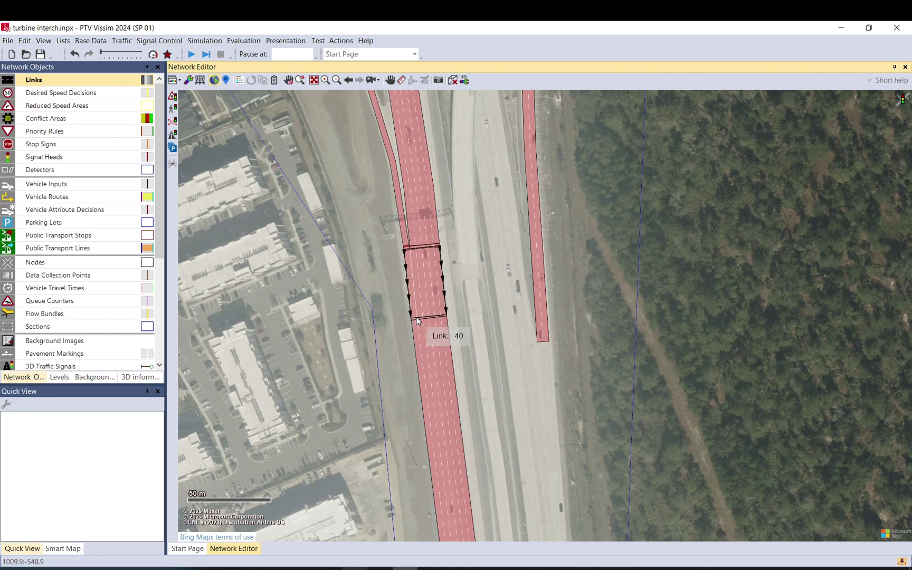
pyautogui.scroll(2, 418, 299)
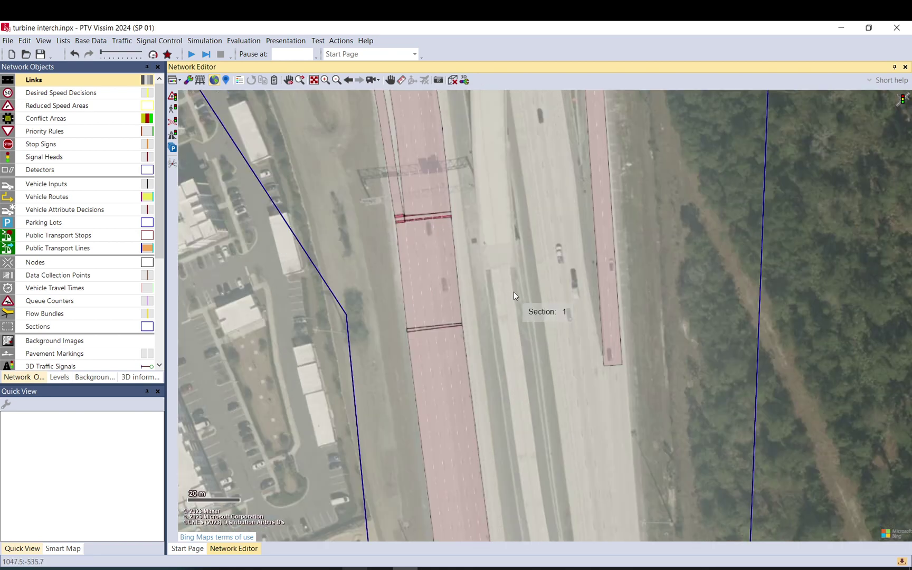
pyautogui.moveTo(484, 272); pyautogui.dragTo(468, 350)
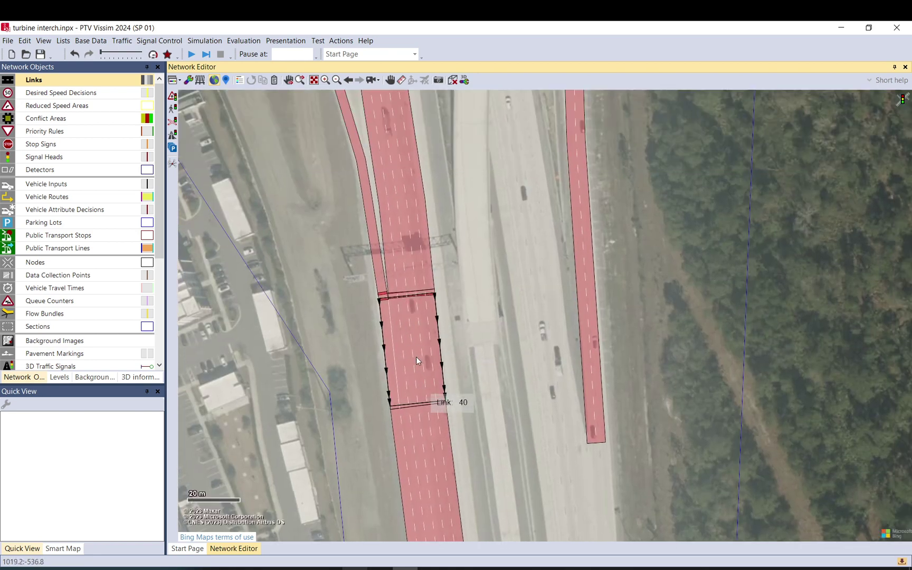
pyautogui.click(407, 353)
pyautogui.click(423, 430)
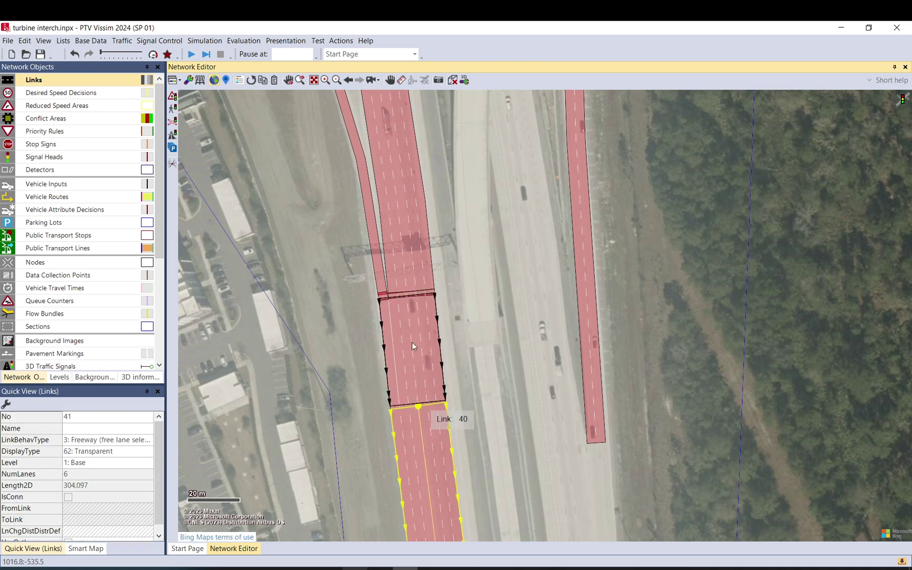
pyautogui.click(412, 346)
pyautogui.click(505, 362)
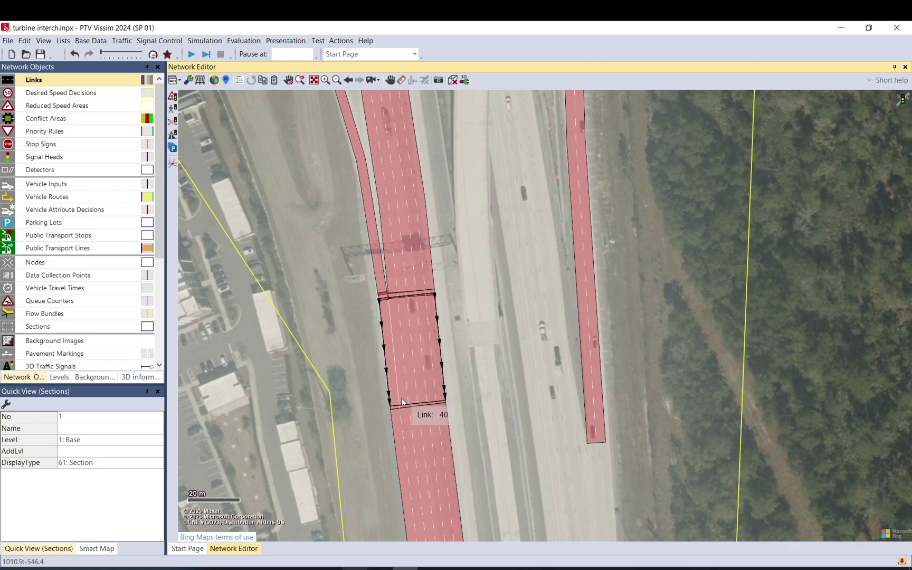
# Step: Review the lane change settings of the connector from ramp link 8 to link 40 without changing them
pyautogui.doubleClick(383, 296)
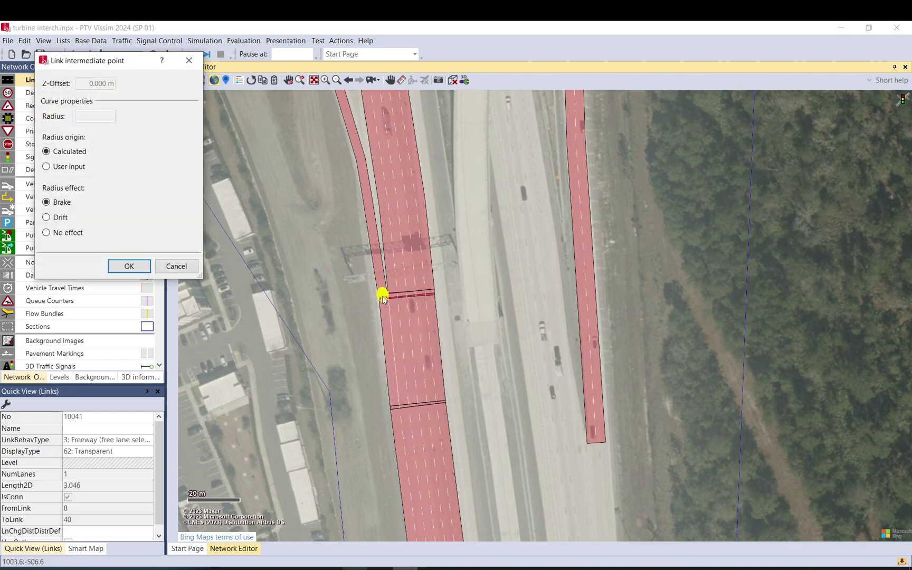
pyautogui.press('Escape')
pyautogui.scroll(3, 384, 299)
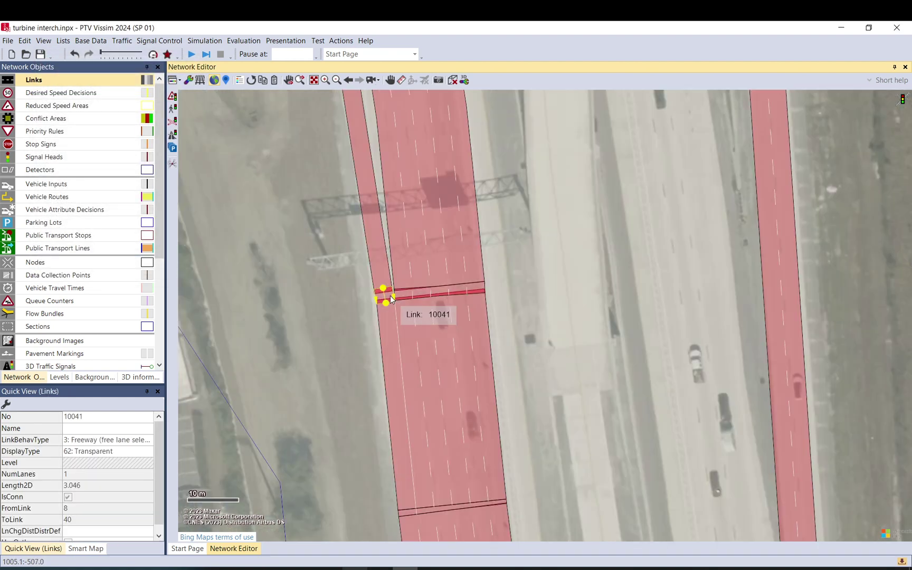
pyautogui.doubleClick(392, 298)
pyautogui.click(137, 326)
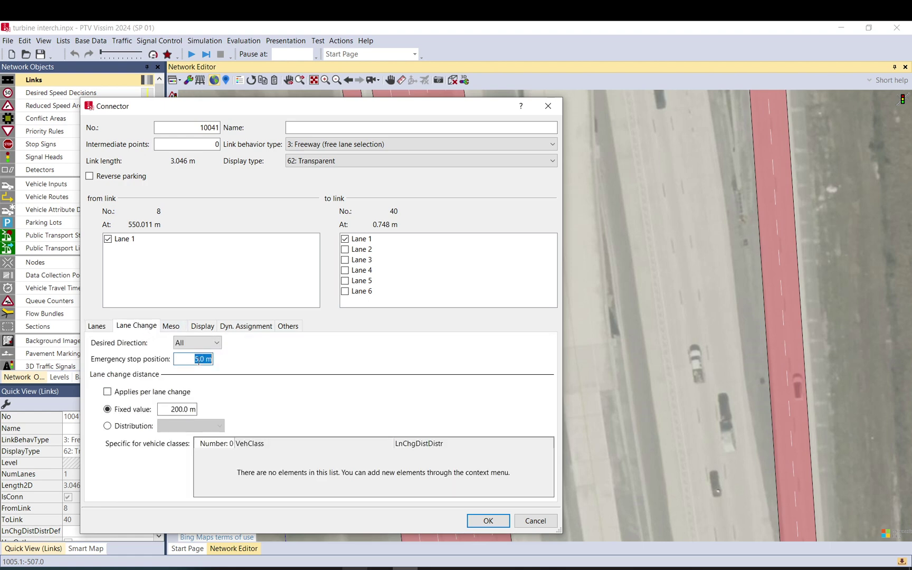
pyautogui.click(536, 521)
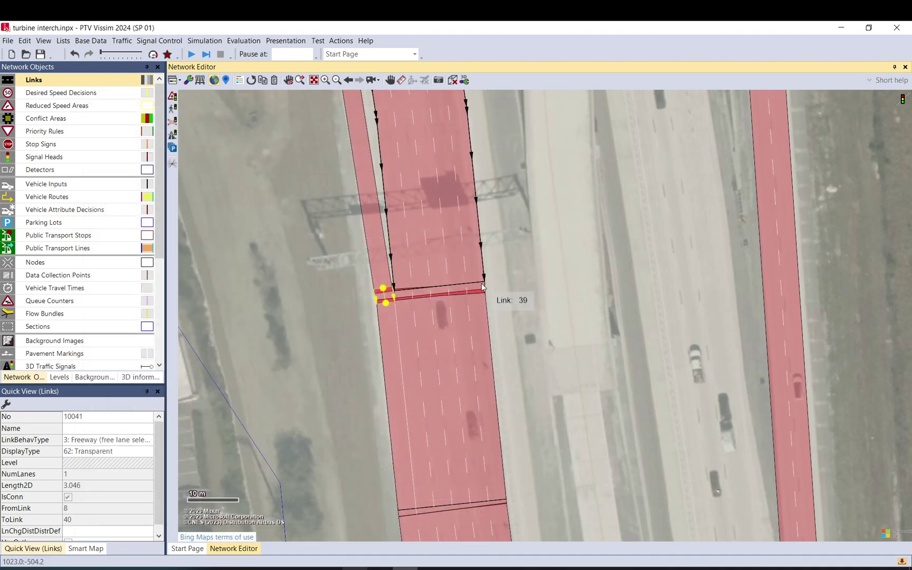
# Step: Select the two-lane northbound link 16 and examine the northbound lanes from its upstream end south past the gantry and section boundary
pyautogui.moveTo(516, 310); pyautogui.dragTo(356, 255)
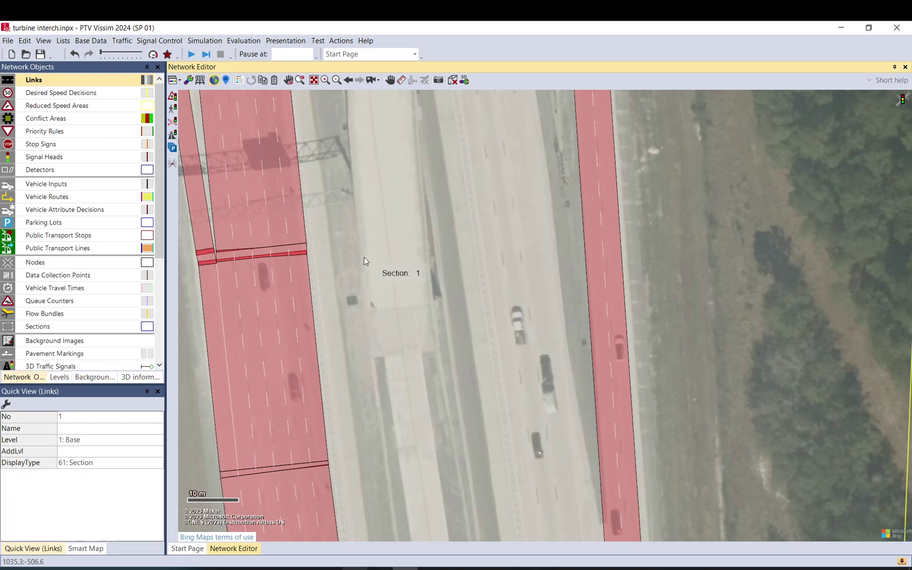
pyautogui.scroll(-2, 366, 277)
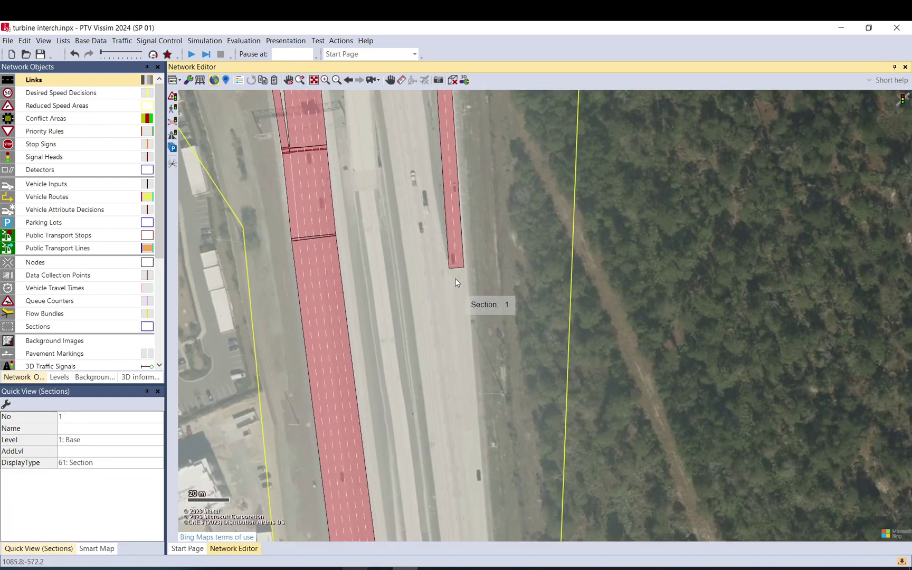
pyautogui.click(457, 261)
pyautogui.scroll(1, 460, 462)
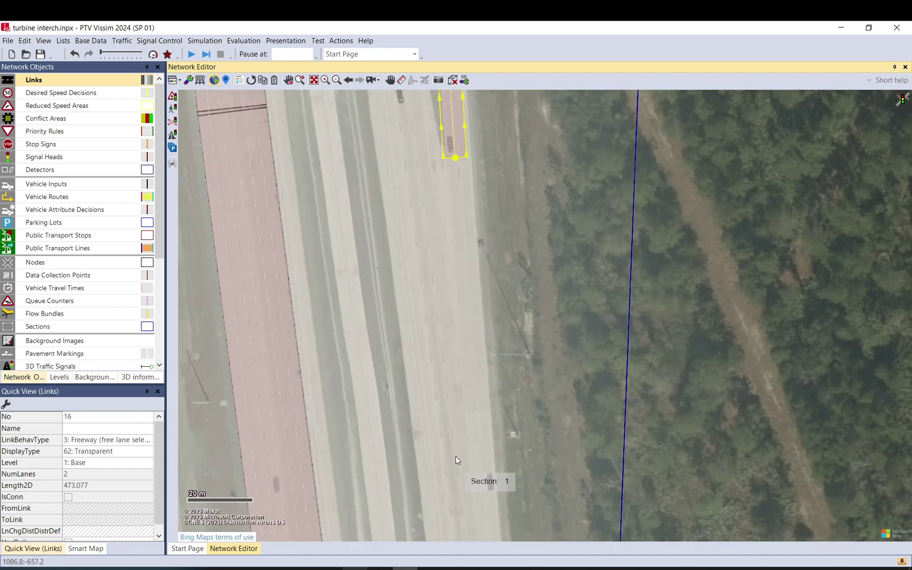
pyautogui.scroll(2, 466, 432)
pyautogui.moveTo(463, 431); pyautogui.dragTo(431, 290)
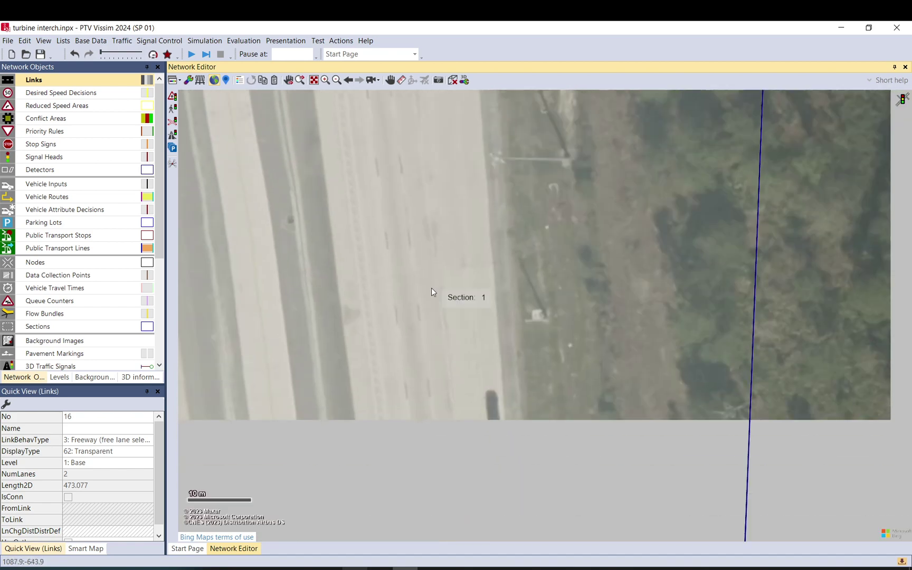
pyautogui.moveTo(458, 444); pyautogui.dragTo(423, 296)
pyautogui.moveTo(474, 418); pyautogui.dragTo(417, 268)
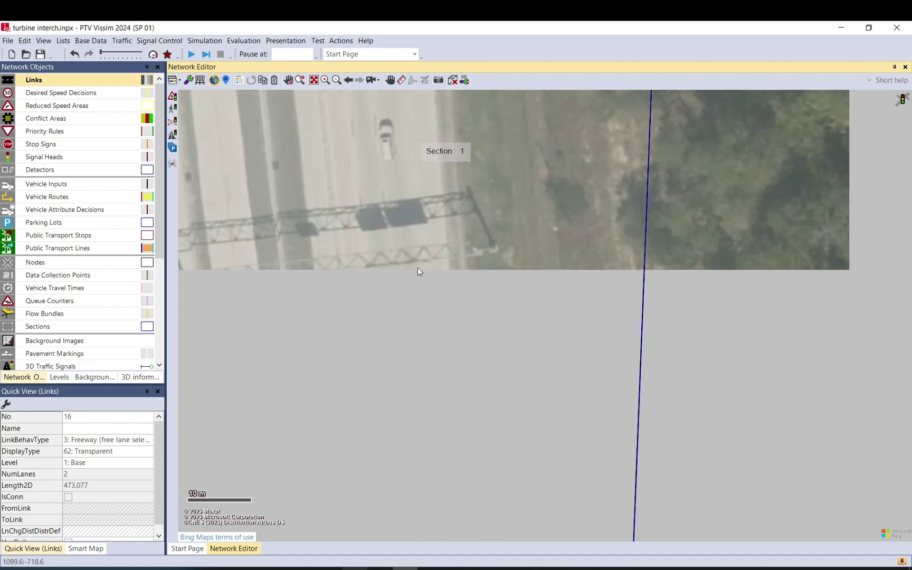
pyautogui.moveTo(401, 376); pyautogui.dragTo(383, 204)
pyautogui.scroll(-2, 383, 203)
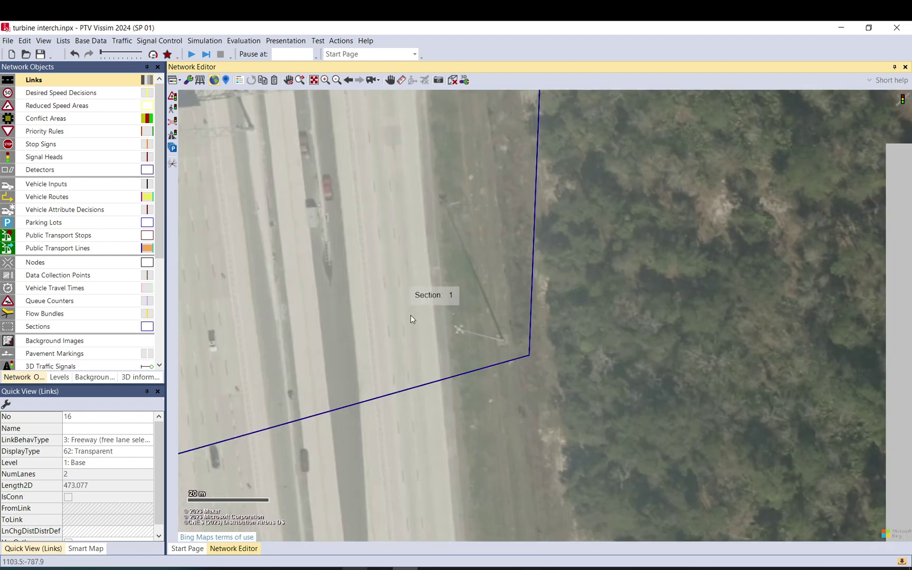
pyautogui.moveTo(428, 450); pyautogui.dragTo(430, 101)
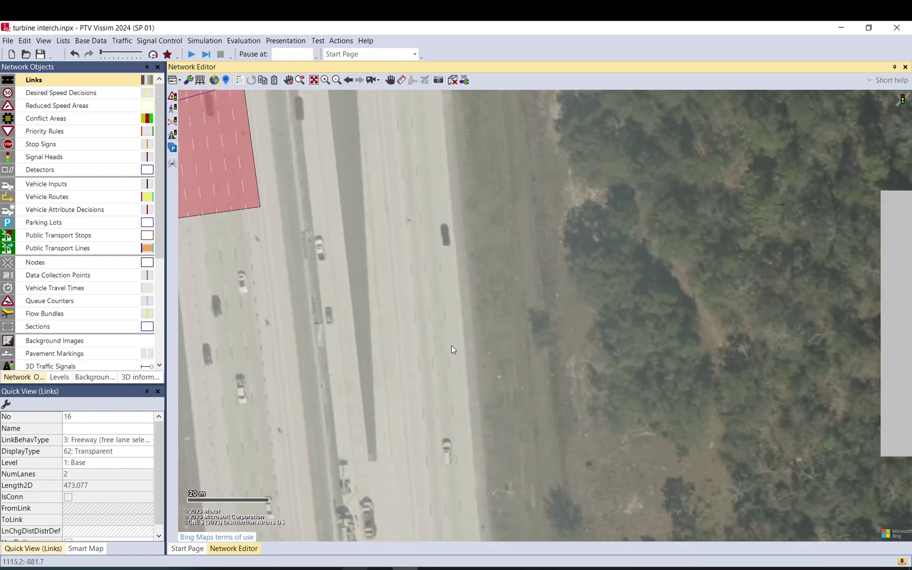
pyautogui.moveTo(452, 397); pyautogui.dragTo(461, 299)
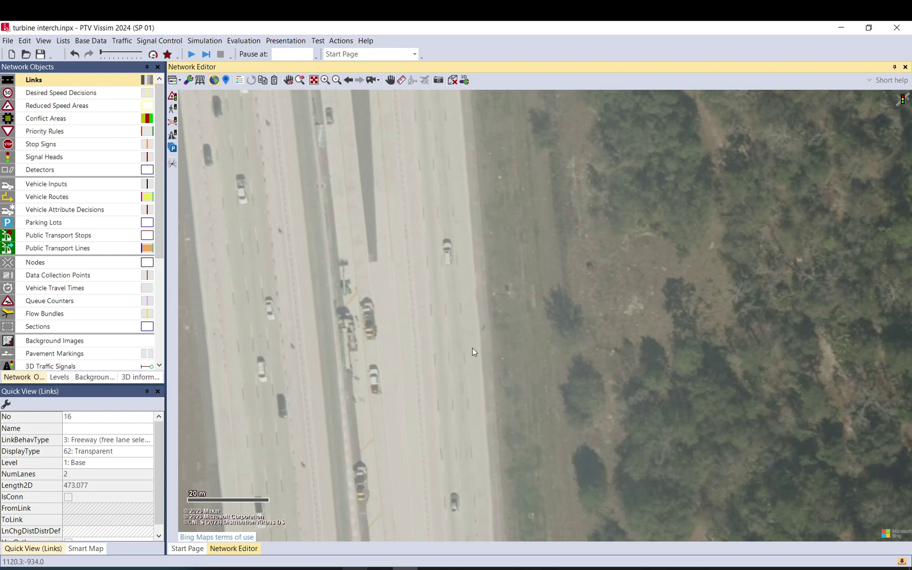
# Step: Extend the upstream end of link 16 south along the northbound freeway, making it about 495 m long
pyautogui.moveTo(438, 344); pyautogui.dragTo(436, 477)
pyautogui.moveTo(434, 240); pyautogui.dragTo(422, 422)
pyautogui.moveTo(401, 226)
pyautogui.mouseDown()
pyautogui.moveTo(405, 432)
pyautogui.moveTo(385, 556)
pyautogui.mouseUp()
pyautogui.moveTo(361, 214)
pyautogui.mouseDown()
pyautogui.moveTo(366, 490)
pyautogui.moveTo(358, 269)
pyautogui.moveTo(362, 326)
pyautogui.mouseUp()
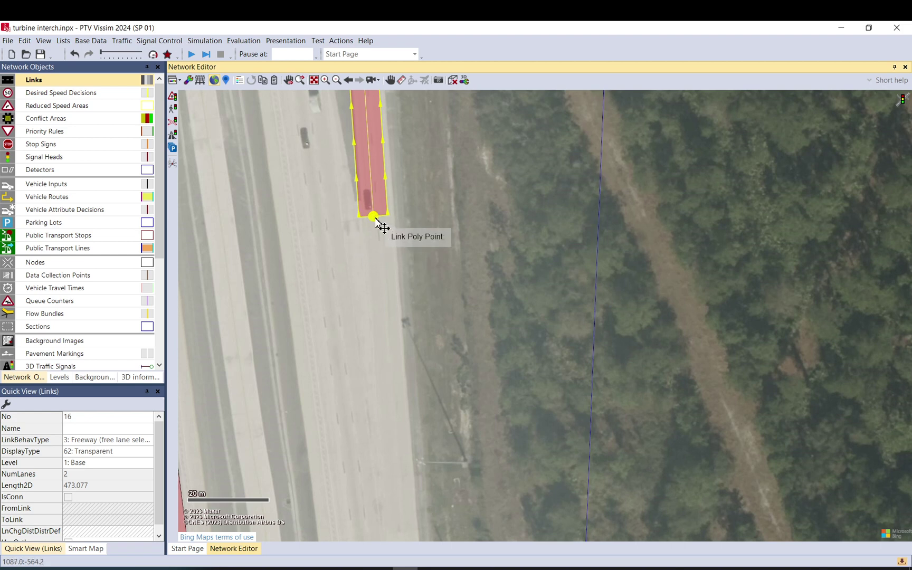
pyautogui.moveTo(374, 217); pyautogui.dragTo(387, 311)
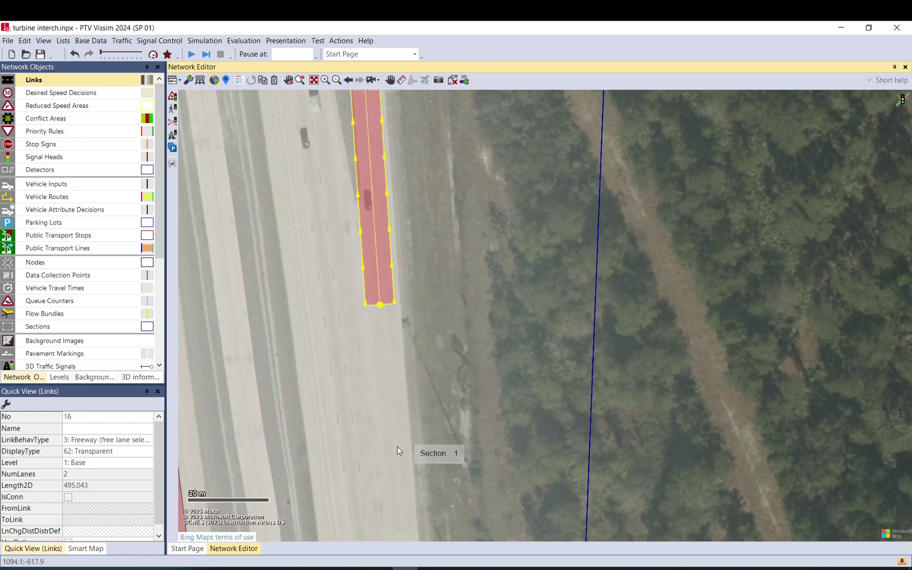
# Step: Extend the upstream end of link 16 farther south along the outer freeway lanes, to about 556 m long
pyautogui.scroll(2, 399, 436)
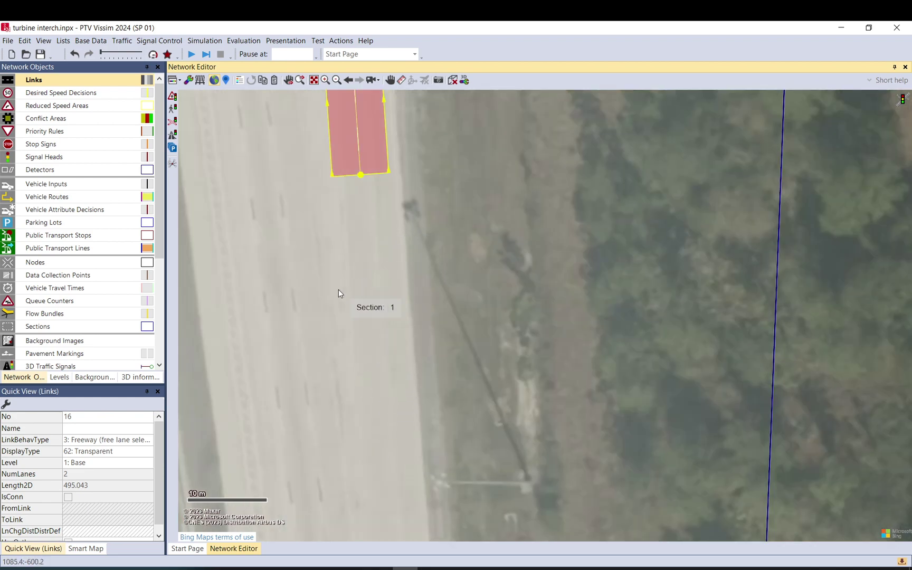
pyautogui.scroll(-1, 339, 289)
pyautogui.moveTo(357, 346); pyautogui.dragTo(346, 189)
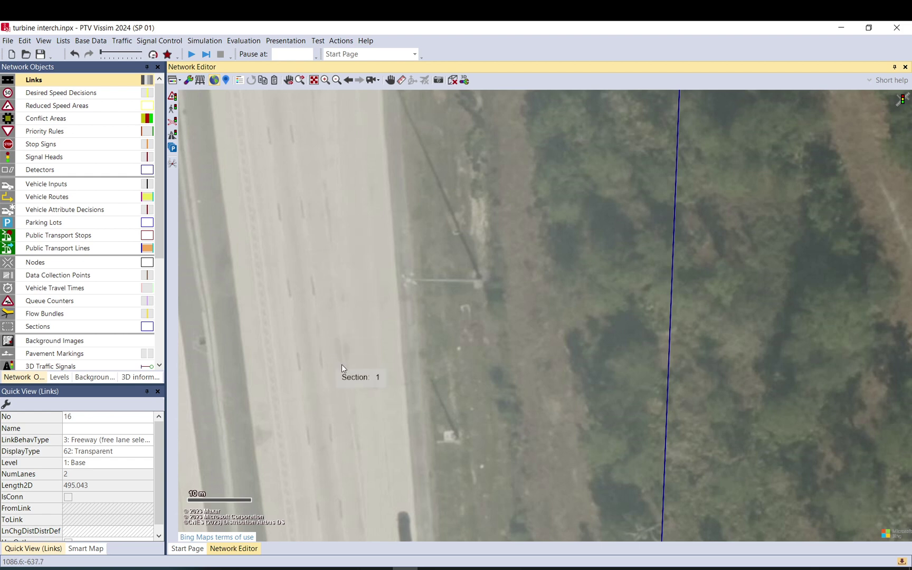
pyautogui.moveTo(366, 377); pyautogui.dragTo(347, 98)
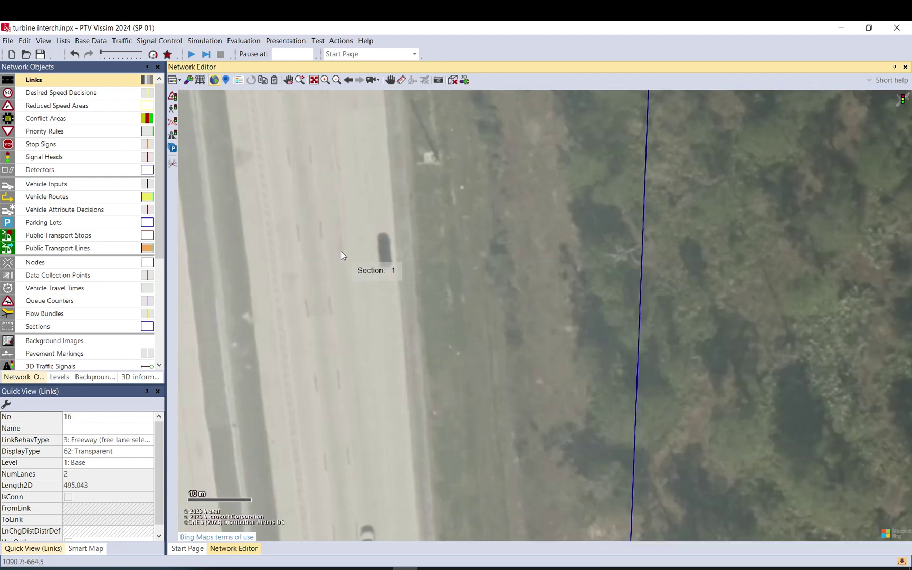
pyautogui.scroll(-1, 309, 341)
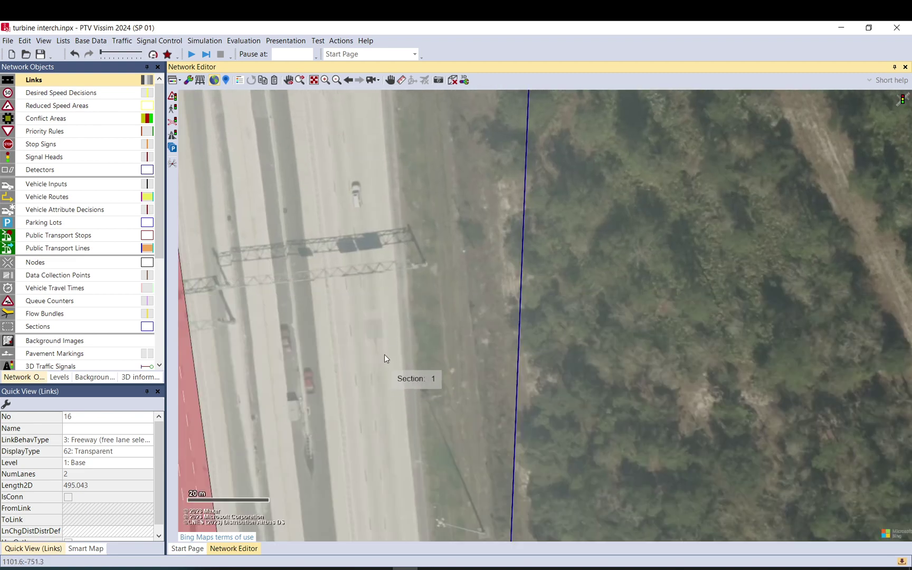
pyautogui.scroll(1, 371, 282)
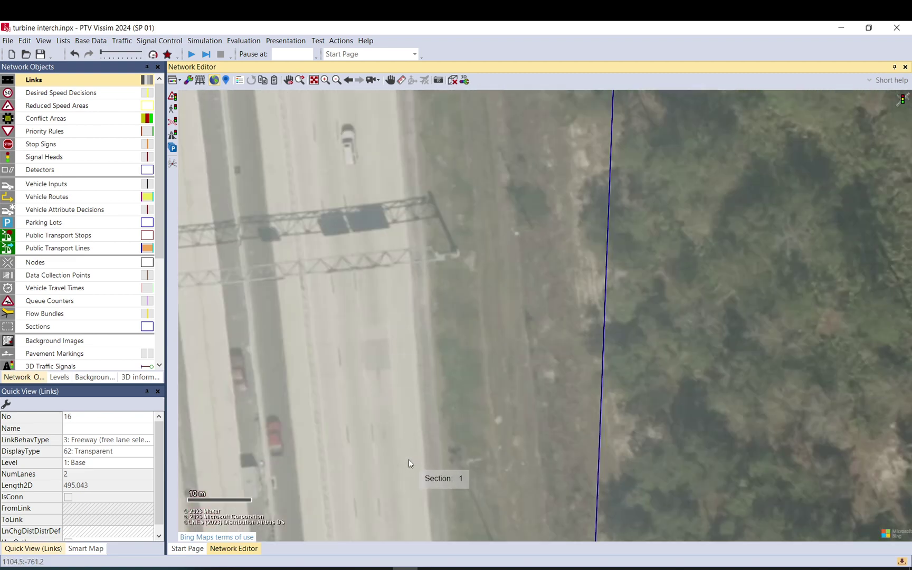
pyautogui.moveTo(393, 483); pyautogui.dragTo(332, 387)
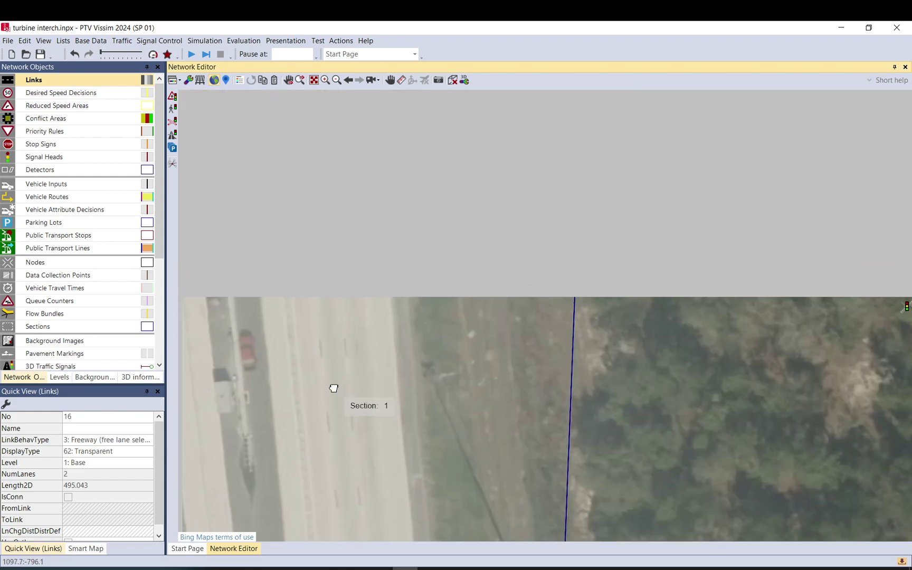
pyautogui.scroll(-1, 340, 312)
pyautogui.moveTo(326, 149); pyautogui.dragTo(392, 416)
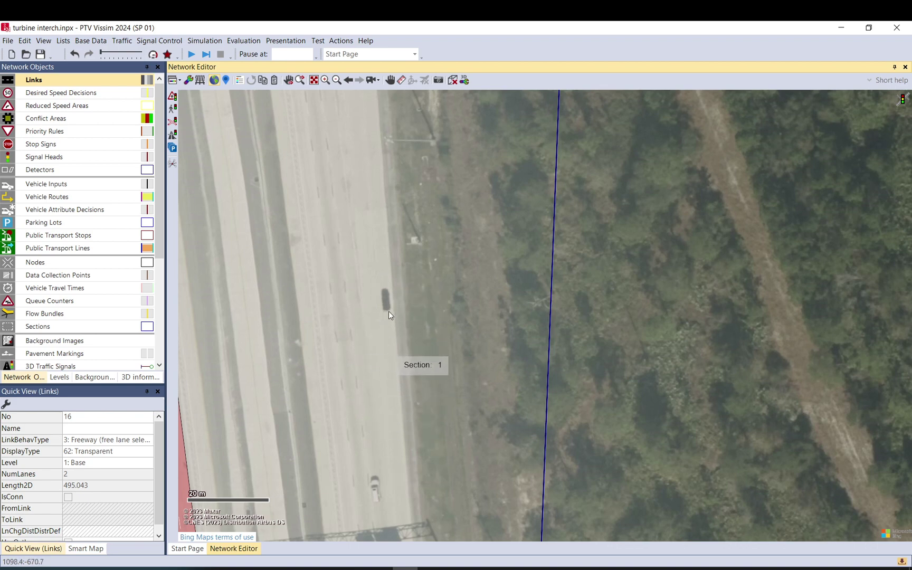
pyautogui.moveTo(343, 231); pyautogui.dragTo(351, 309)
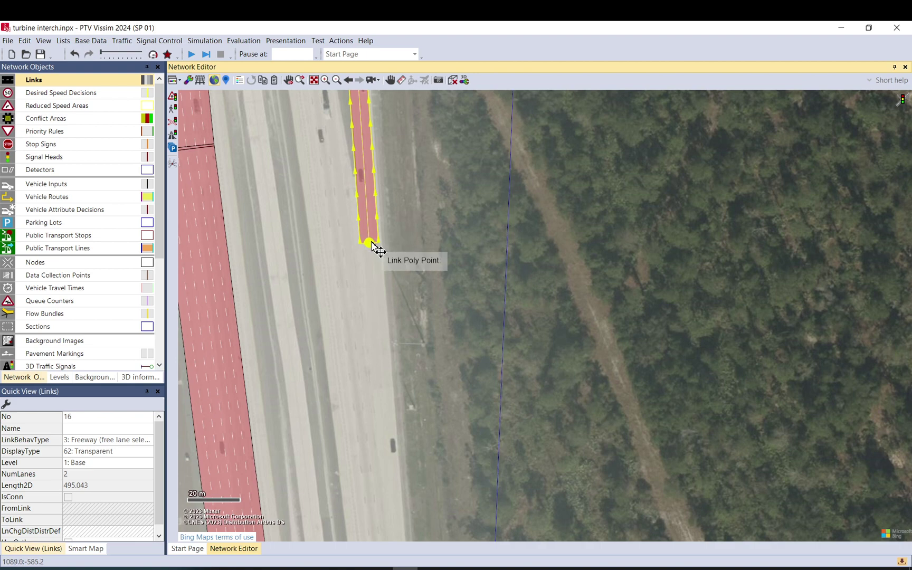
pyautogui.moveTo(370, 247); pyautogui.dragTo(388, 399)
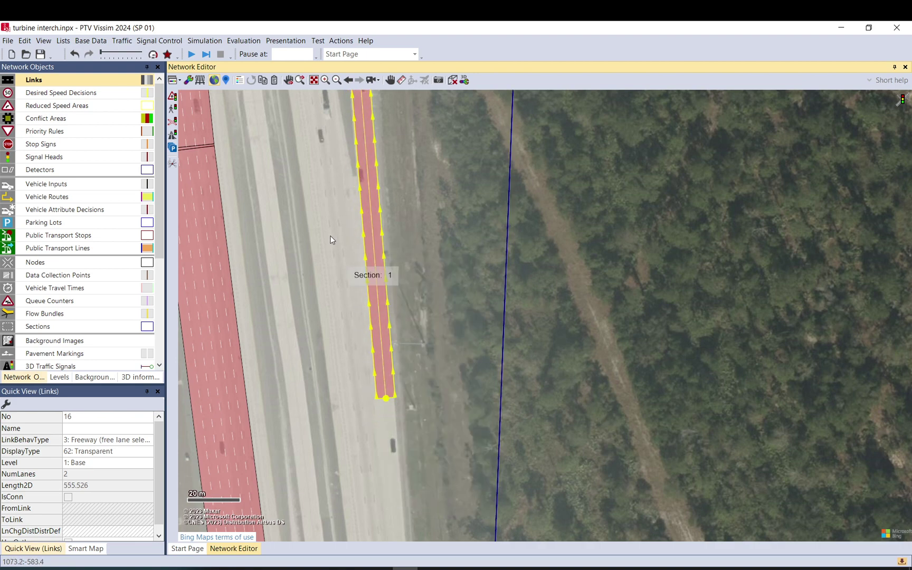
# Step: Split link 16 at 10.44 m from its upstream end, with 42 as the new link and an automatically generated connector
pyautogui.rightClick(374, 371)
pyautogui.click(407, 431)
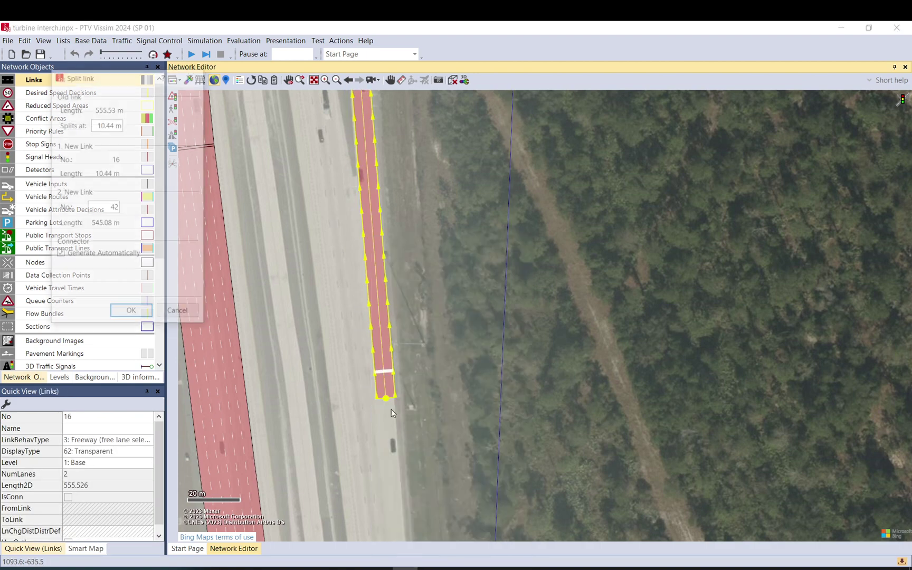
pyautogui.click(130, 313)
# Step: Move the short upstream piece of link 16 west onto the freeway lanes and delete its connector to link 42
pyautogui.moveTo(397, 388); pyautogui.dragTo(361, 384)
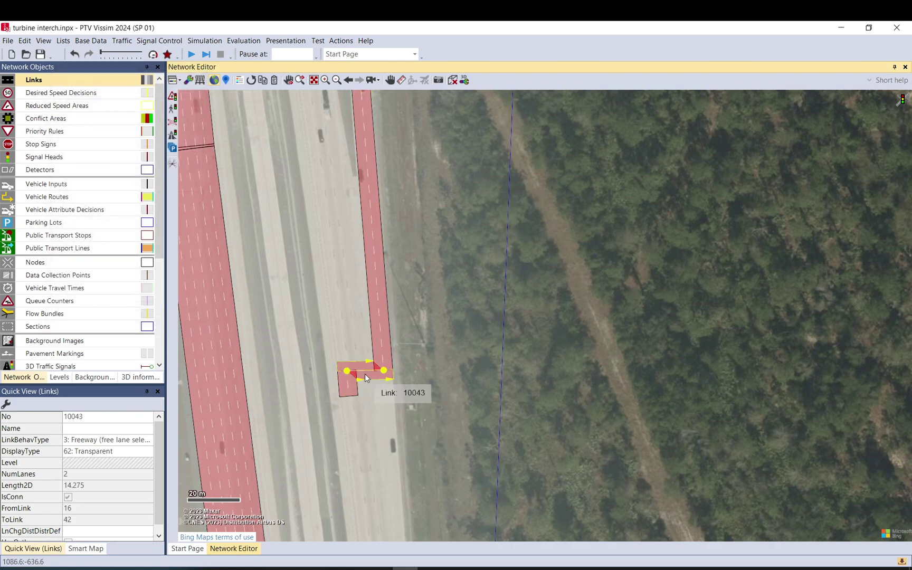
pyautogui.press('Delete')
# Step: Set the number of lanes of the short link 16 to 5
pyautogui.doubleClick(346, 395)
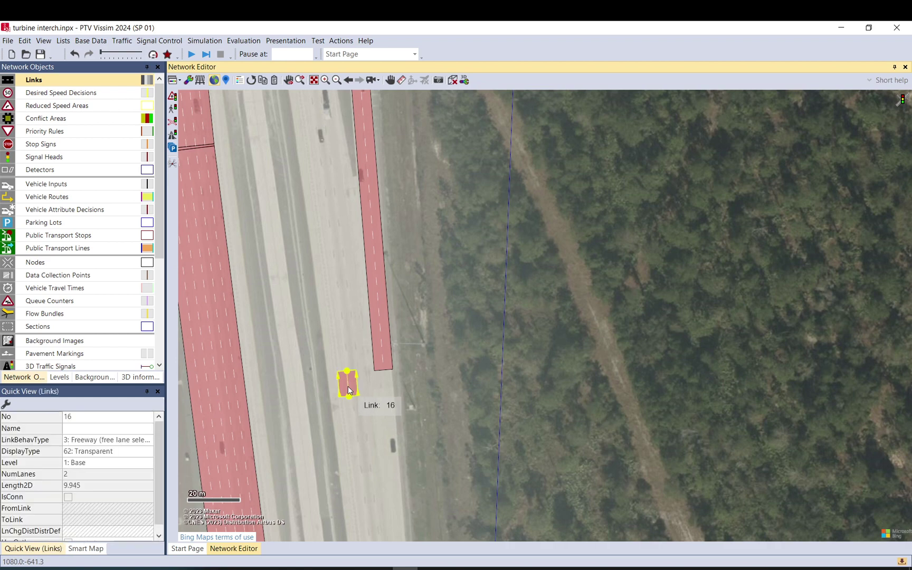
pyautogui.click(165, 111)
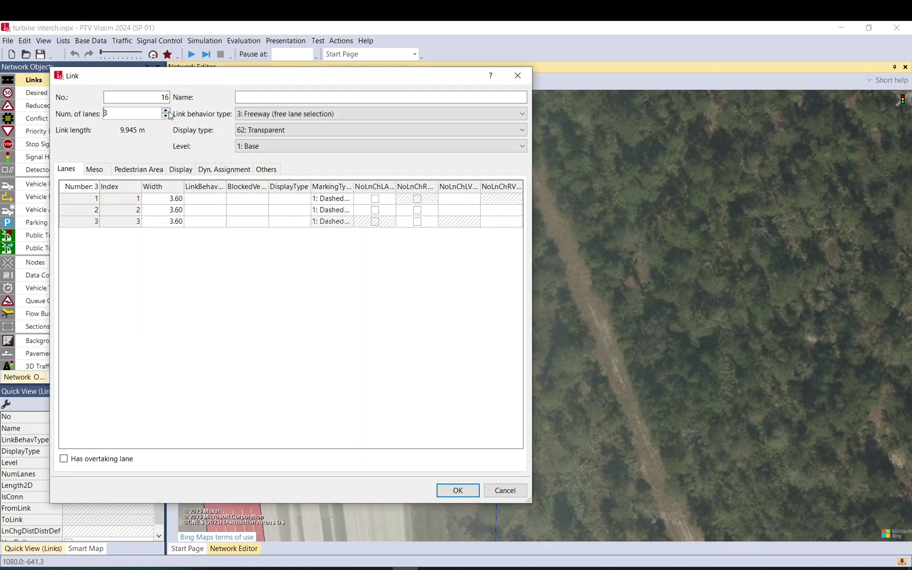
pyautogui.click(165, 110)
pyautogui.click(165, 110)
pyautogui.click(457, 490)
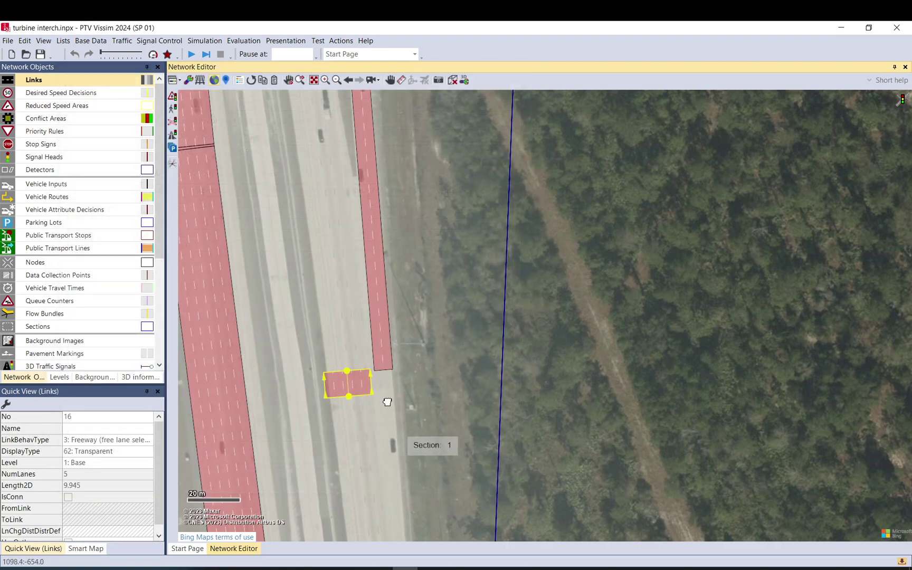
# Step: Examine the northbound mainline lanes beside link 42, from the short link 16 north to the bridge structures and back
pyautogui.scroll(-3, 387, 402)
pyautogui.moveTo(334, 287); pyautogui.dragTo(355, 286)
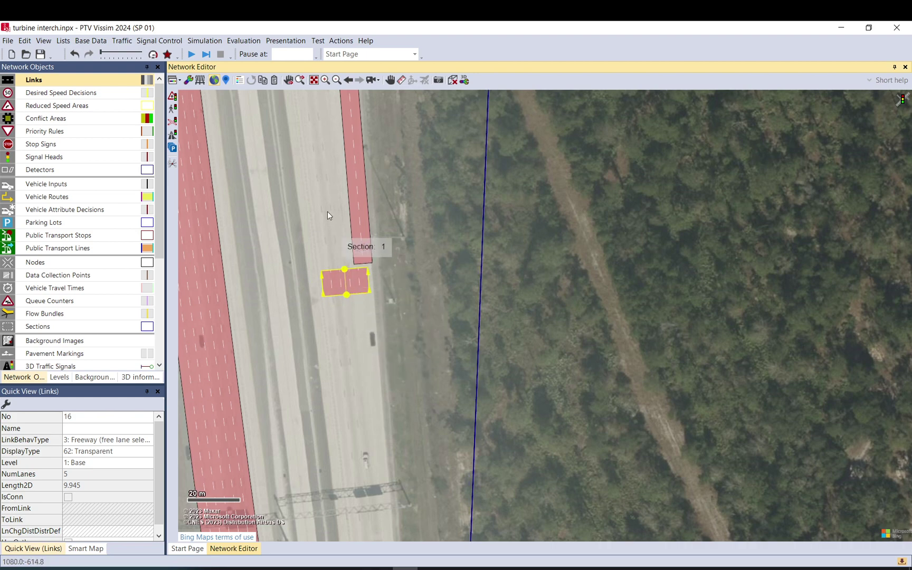
pyautogui.scroll(3, 327, 214)
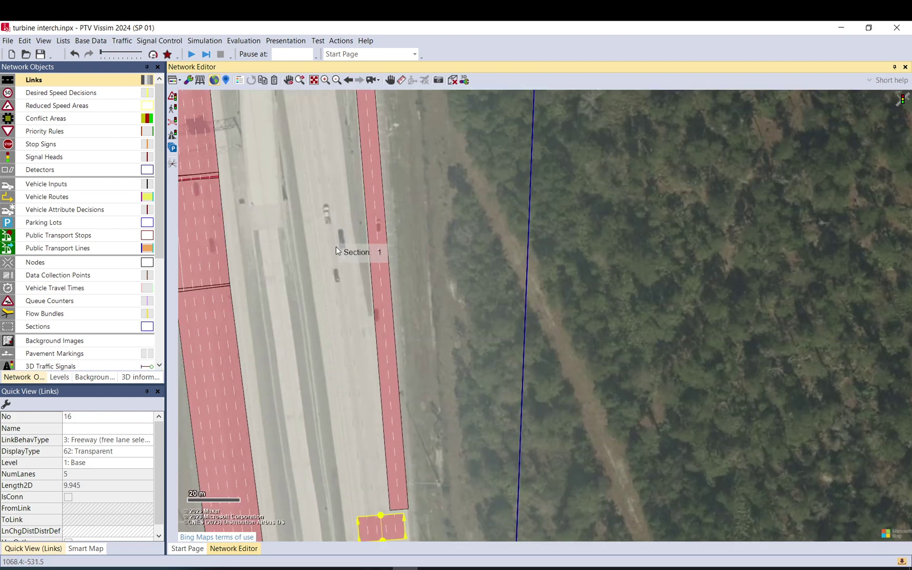
pyautogui.scroll(1, 336, 251)
pyautogui.scroll(1, 345, 252)
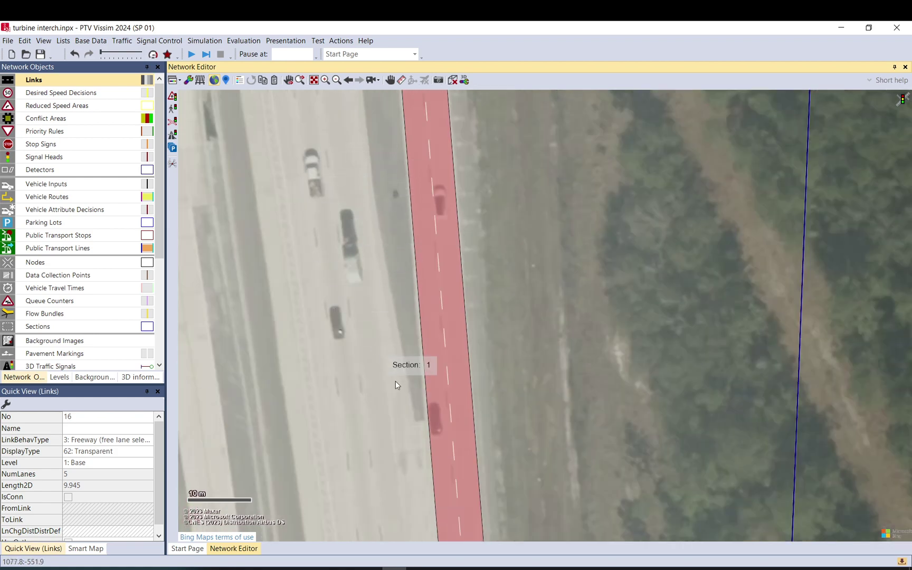
pyautogui.scroll(-2, 324, 254)
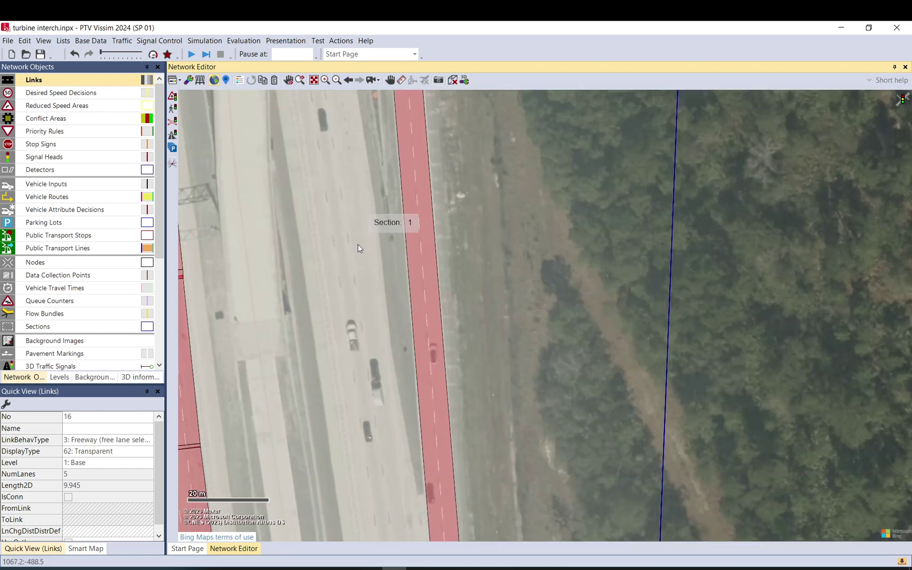
pyautogui.moveTo(358, 244); pyautogui.dragTo(400, 503)
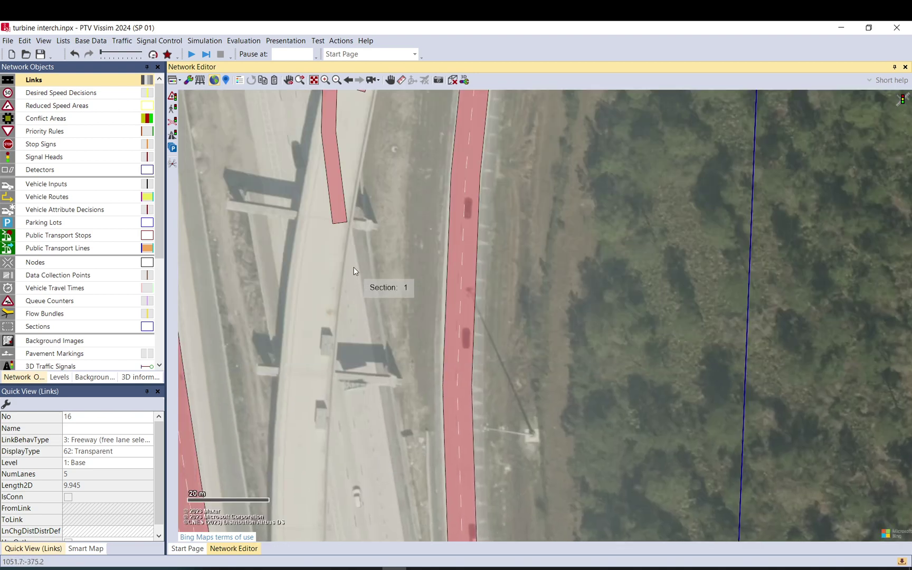
pyautogui.moveTo(351, 279); pyautogui.dragTo(366, 374)
pyautogui.moveTo(360, 423); pyautogui.dragTo(296, 177)
pyautogui.moveTo(338, 430); pyautogui.dragTo(280, 106)
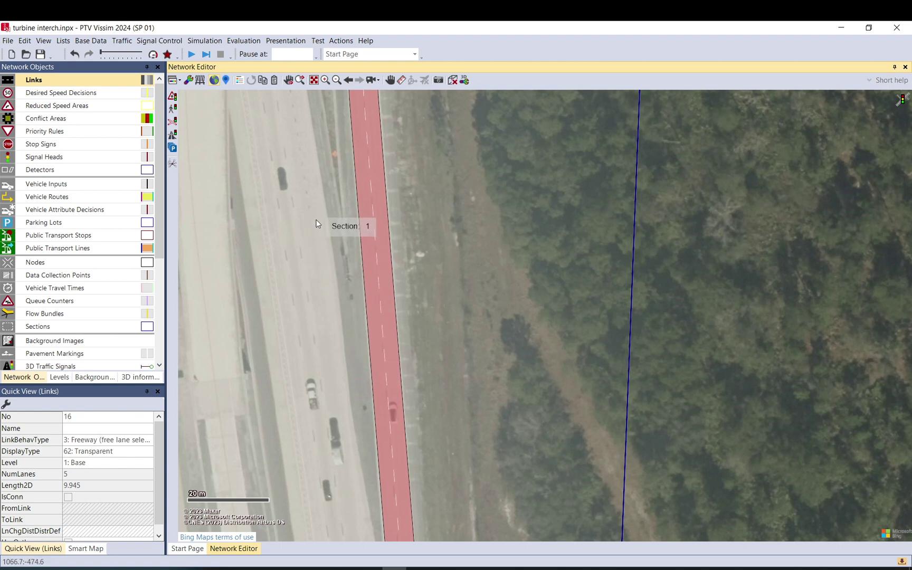
pyautogui.moveTo(343, 392); pyautogui.dragTo(343, 225)
pyautogui.moveTo(343, 368); pyautogui.dragTo(320, 171)
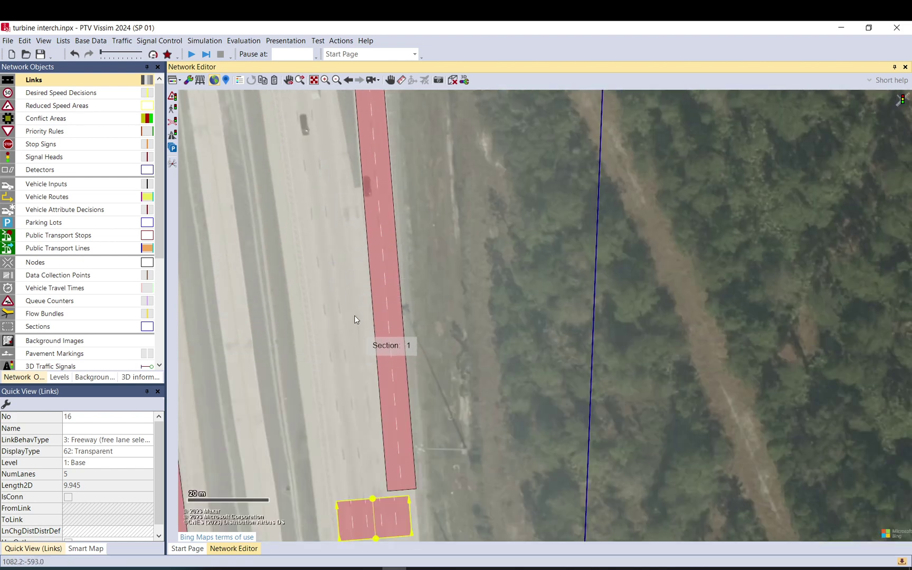
pyautogui.scroll(-3, 367, 391)
pyautogui.rightClick(361, 385)
pyautogui.click(370, 378)
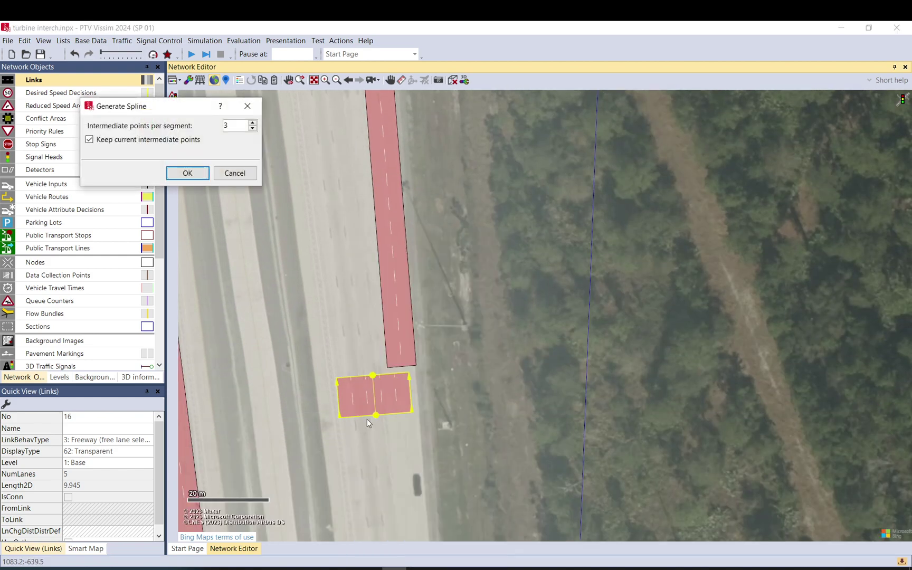
pyautogui.click(187, 173)
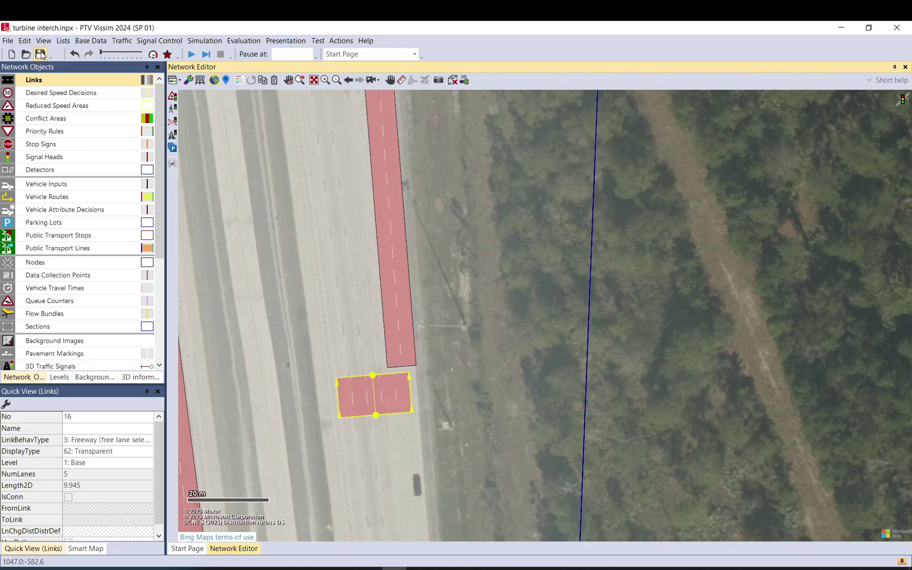
# Step: Save the network and split the five-lane link 16 at about 6.6 m, with 43 as the new downstream link
pyautogui.click(41, 55)
pyautogui.rightClick(358, 387)
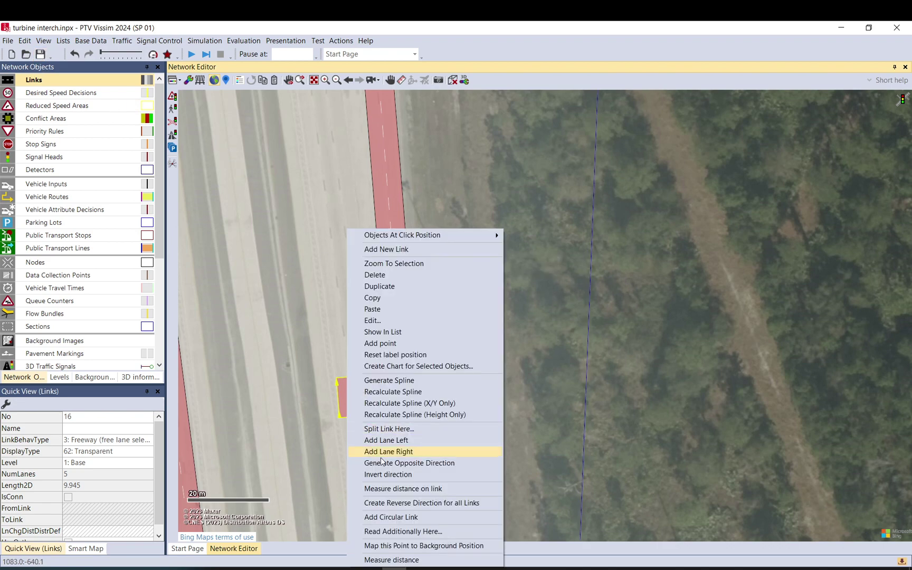
pyautogui.click(388, 430)
pyautogui.click(131, 315)
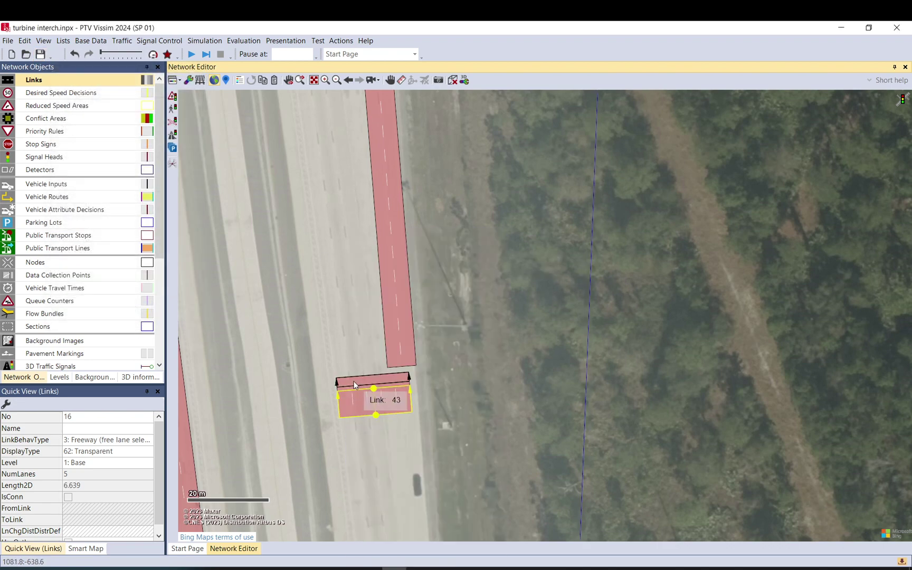
# Step: Move link 43 north up the northbound mainline and set its number of lanes to 3
pyautogui.moveTo(354, 381); pyautogui.dragTo(321, 134)
pyautogui.doubleClick(321, 134)
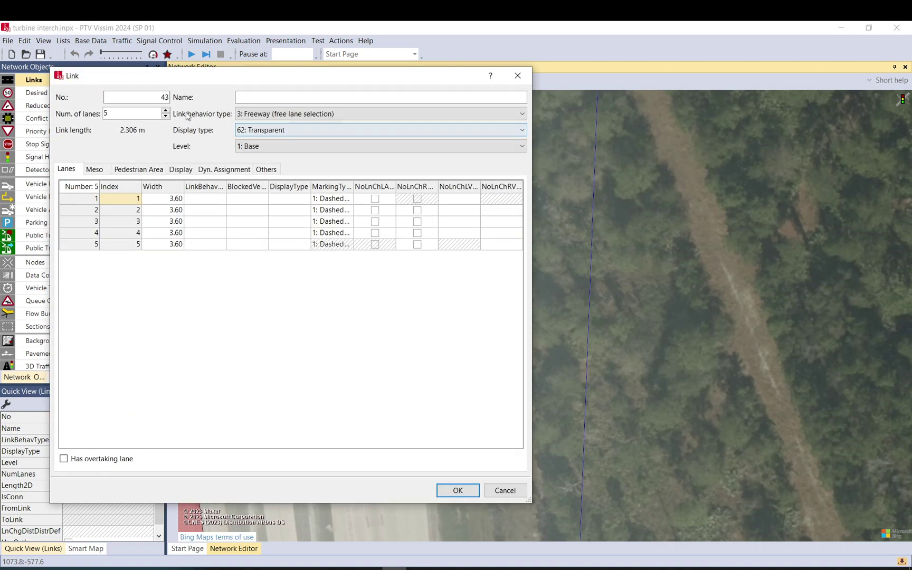
pyautogui.click(166, 116)
pyautogui.click(166, 116)
pyautogui.click(455, 490)
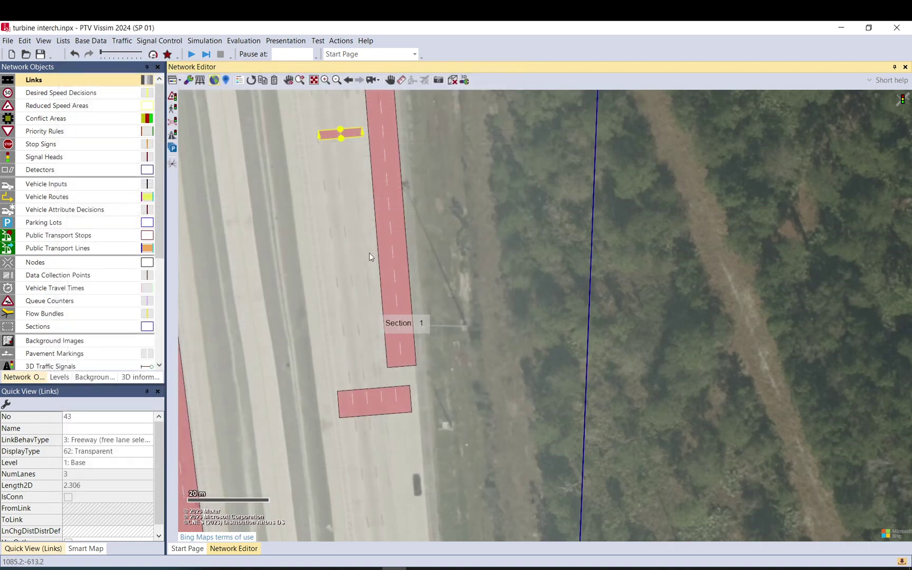
# Step: Shift link 43 west onto the three through lanes and extend its start south toward link 16, to about 63 m long
pyautogui.moveTo(350, 146); pyautogui.dragTo(352, 279)
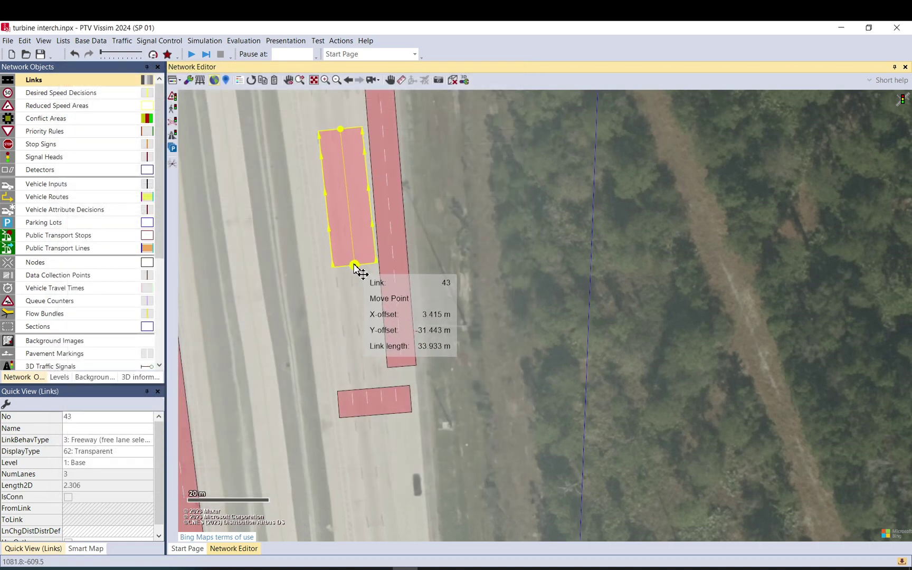
pyautogui.moveTo(355, 223)
pyautogui.mouseDown()
pyautogui.moveTo(350, 230)
pyautogui.moveTo(340, 223)
pyautogui.mouseUp()
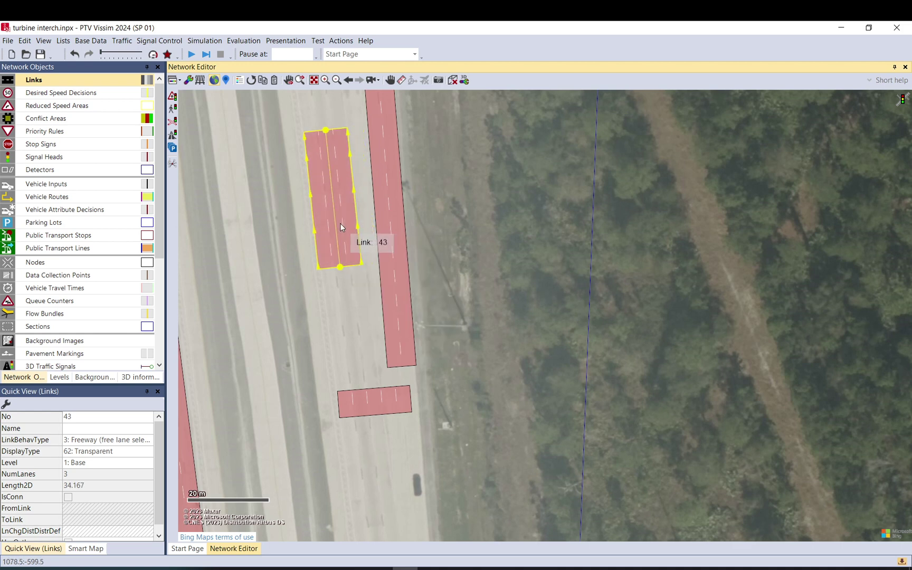
pyautogui.moveTo(341, 269); pyautogui.dragTo(401, 369)
# Step: Connect the two easternmost lanes of link 16 to ramp link 42, and extend link 16 south to about 34 m long
pyautogui.click(399, 400)
pyautogui.click(488, 521)
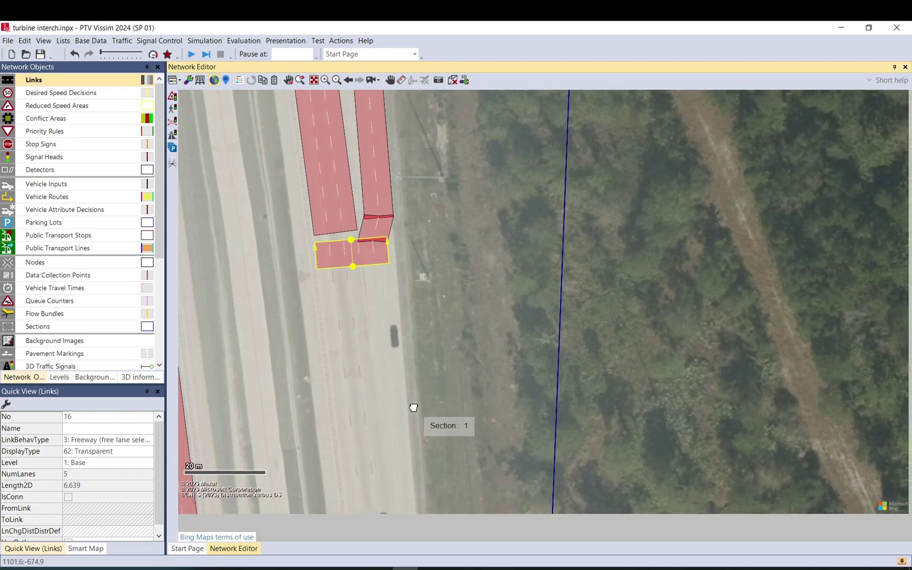
pyautogui.moveTo(414, 407); pyautogui.dragTo(390, 226)
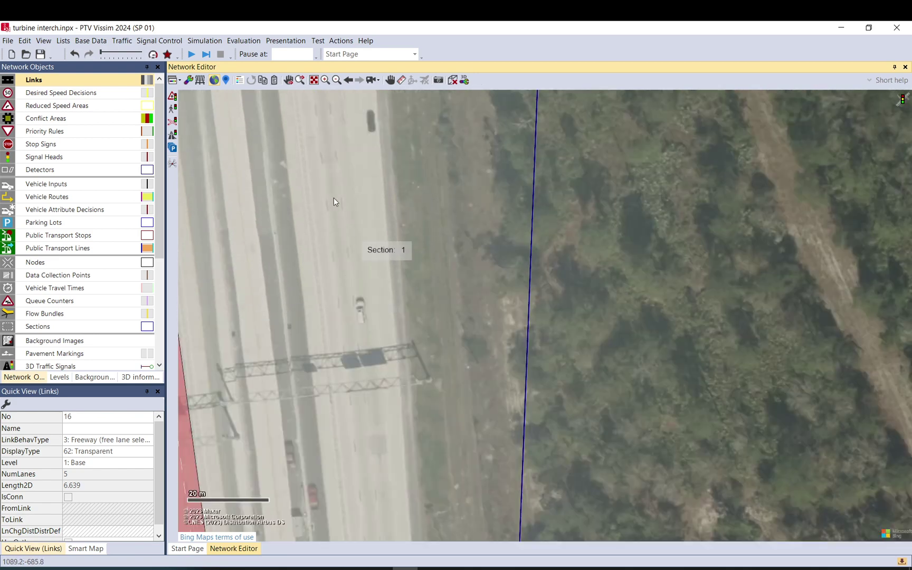
pyautogui.moveTo(333, 197); pyautogui.dragTo(364, 394)
pyautogui.moveTo(361, 248); pyautogui.dragTo(380, 360)
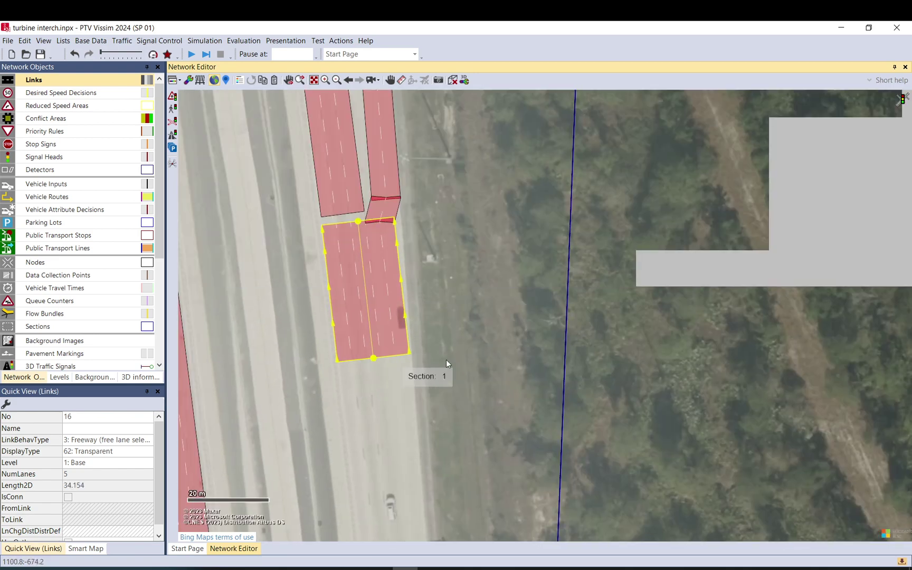
pyautogui.click(446, 364)
# Step: Examine the already built diverges and merges on the east-west freeway's two ends for comparison, and return to link 43
pyautogui.moveTo(463, 404); pyautogui.dragTo(413, 299)
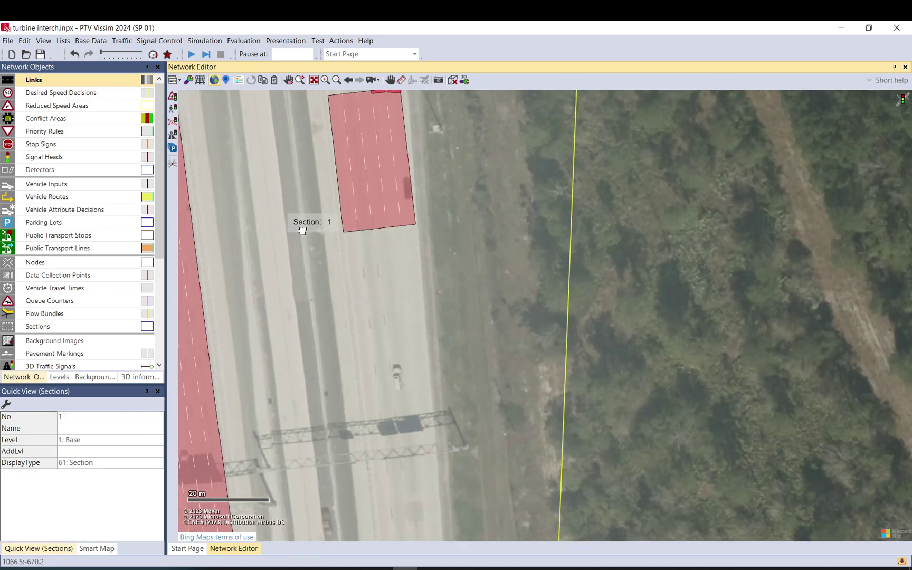
pyautogui.moveTo(302, 231); pyautogui.dragTo(525, 360)
pyautogui.scroll(-3, 528, 344)
pyautogui.moveTo(385, 162); pyautogui.dragTo(572, 368)
pyautogui.moveTo(437, 198); pyautogui.dragTo(552, 433)
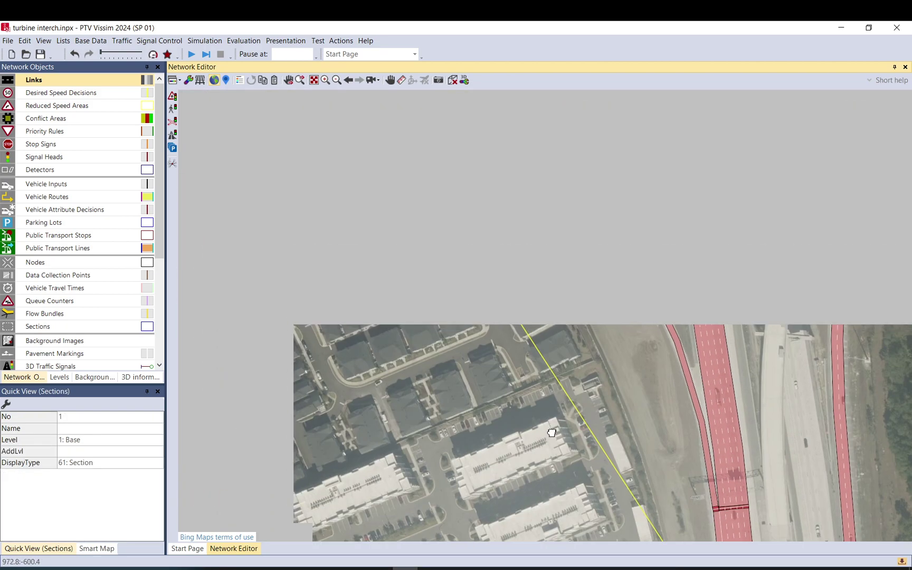
pyautogui.moveTo(485, 205); pyautogui.dragTo(537, 415)
pyautogui.moveTo(445, 232); pyautogui.dragTo(609, 450)
pyautogui.moveTo(446, 237); pyautogui.dragTo(723, 409)
pyautogui.moveTo(339, 371); pyautogui.dragTo(675, 349)
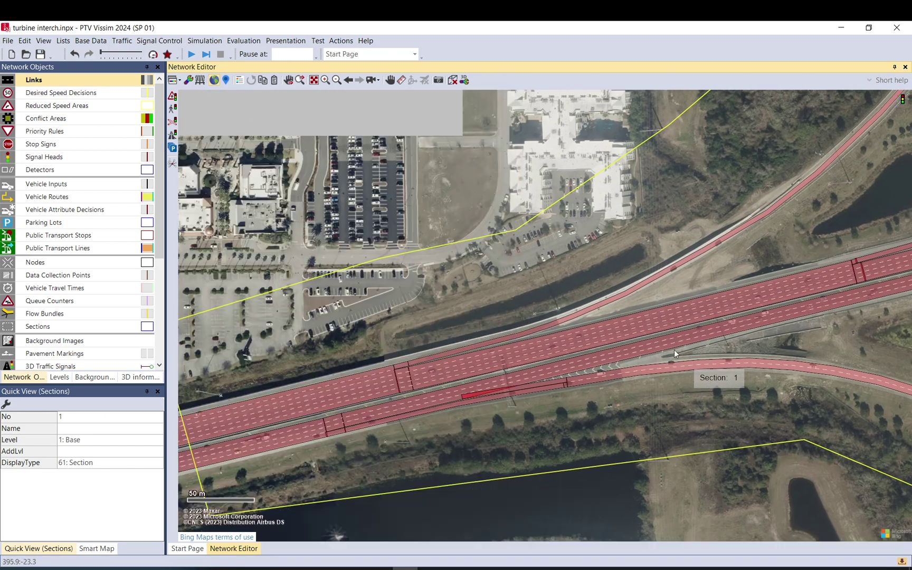
pyautogui.moveTo(833, 311); pyautogui.dragTo(779, 321)
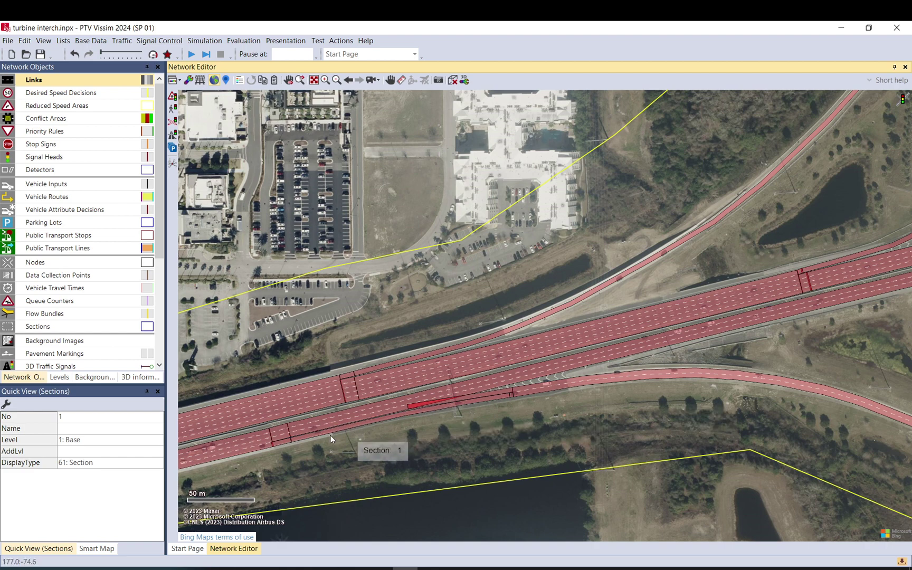
pyautogui.moveTo(380, 435); pyautogui.dragTo(653, 333)
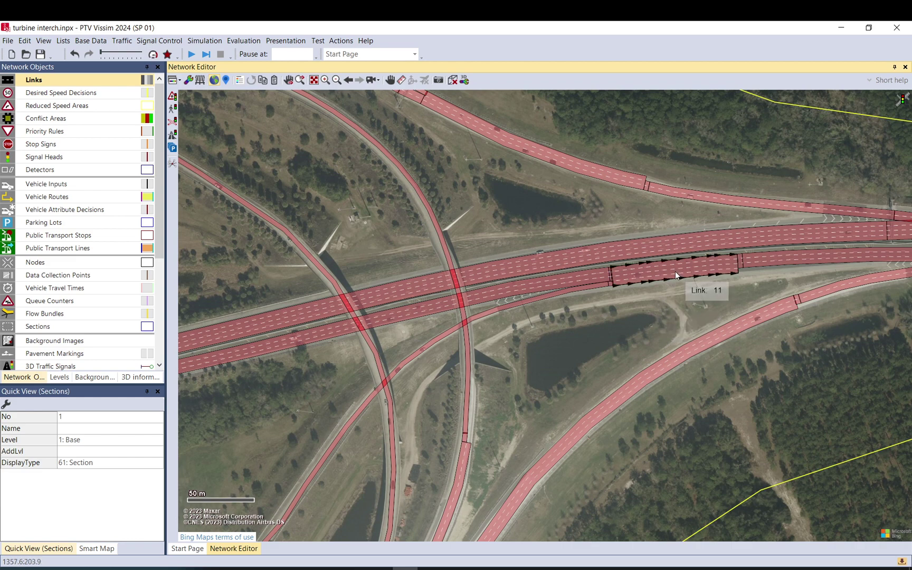
pyautogui.moveTo(675, 271); pyautogui.dragTo(362, 373)
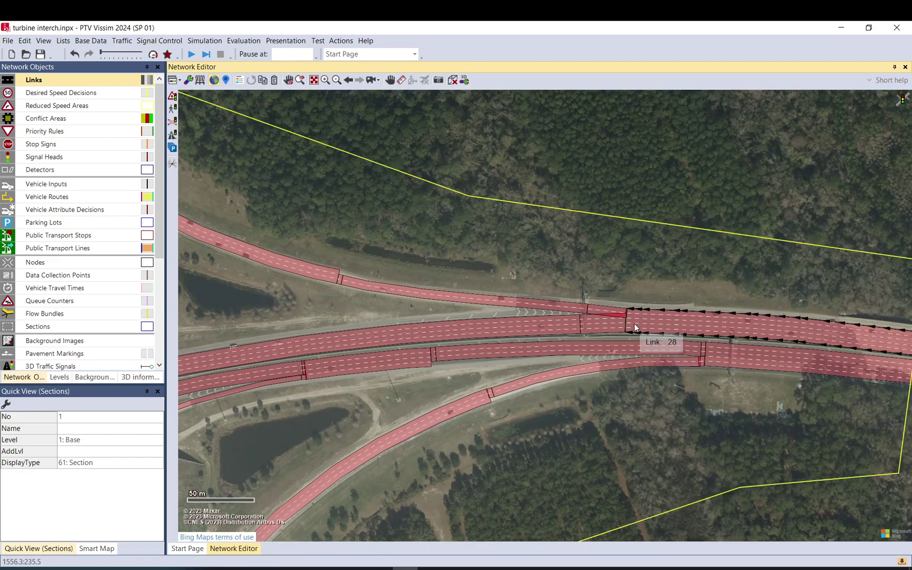
pyautogui.moveTo(751, 369); pyautogui.dragTo(411, 336)
pyautogui.moveTo(294, 376); pyautogui.dragTo(648, 182)
pyautogui.moveTo(603, 119); pyautogui.dragTo(584, 285)
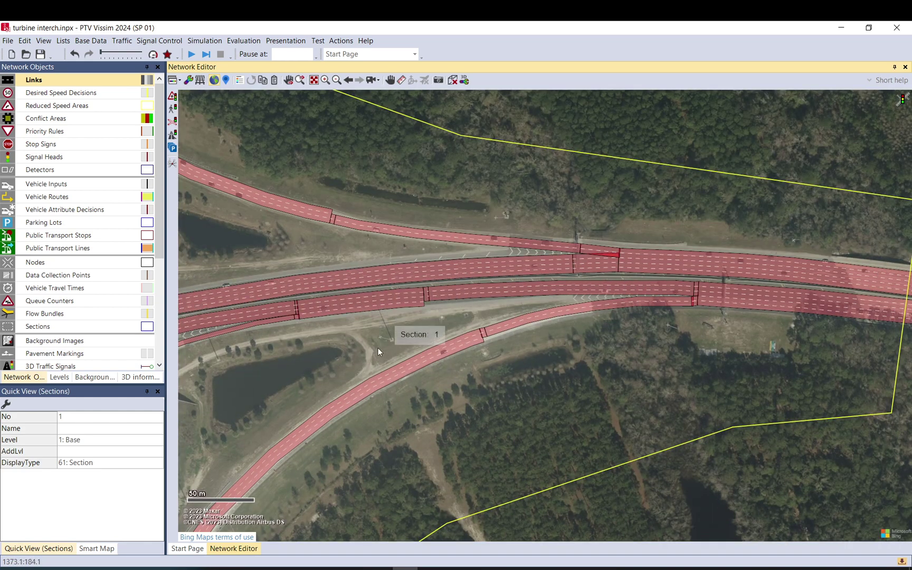
pyautogui.moveTo(311, 459); pyautogui.dragTo(611, 118)
pyautogui.scroll(-2, 532, 187)
pyautogui.moveTo(460, 302); pyautogui.dragTo(457, 214)
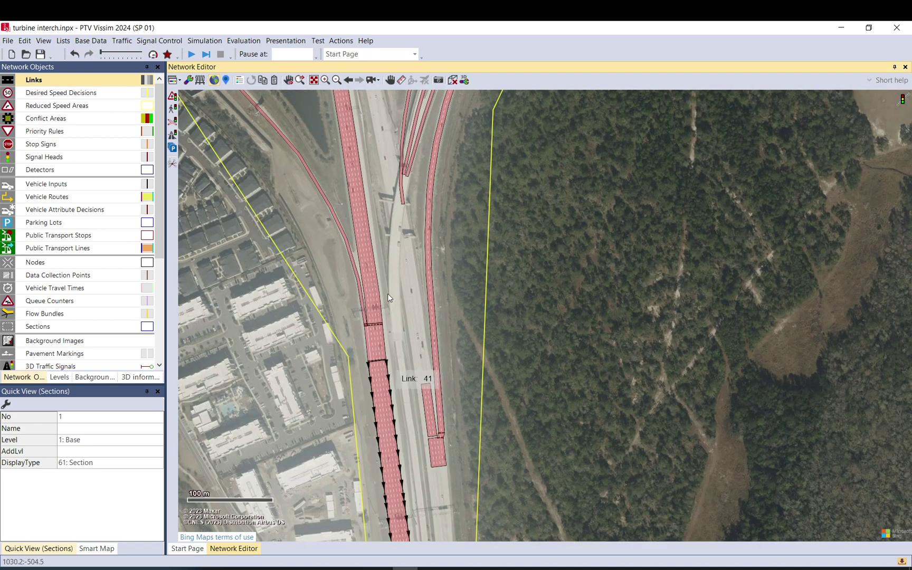
pyautogui.scroll(5, 431, 364)
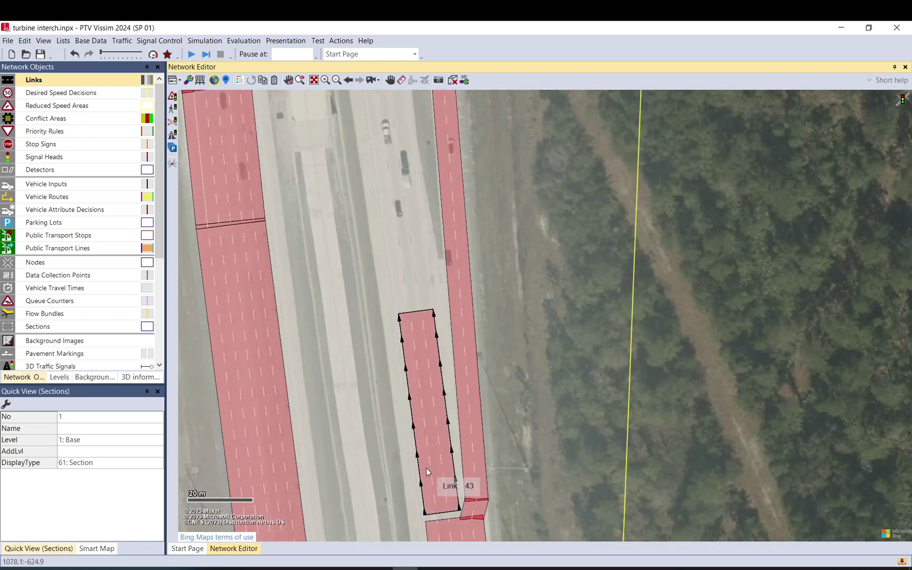
# Step: Move link 43 farther north along the through lanes, leaving a gap to link 16
pyautogui.moveTo(426, 468); pyautogui.dragTo(405, 272)
pyautogui.scroll(-5, 439, 328)
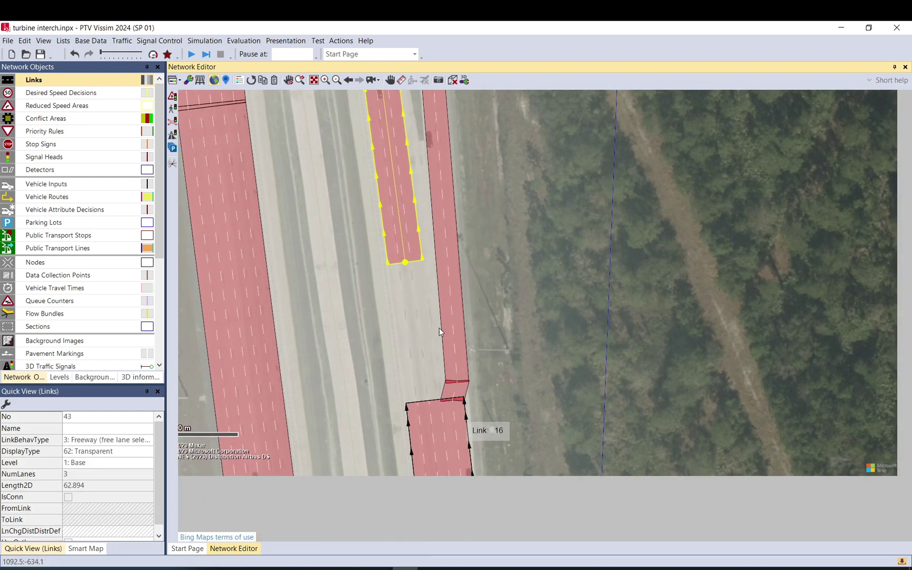
pyautogui.scroll(2, 426, 355)
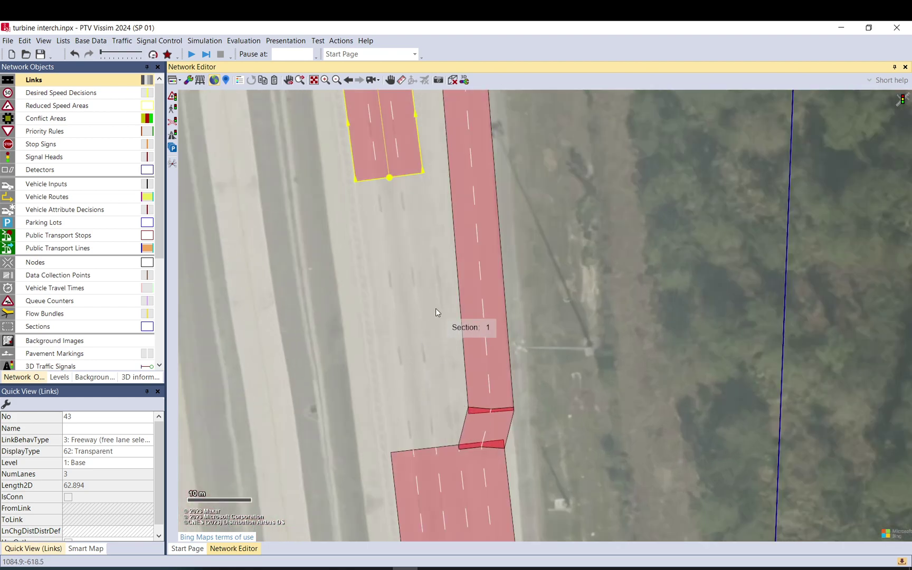
# Step: Move the start of ramp link 42 and the five-lane link 16 east off the freeway to uncover the lane markings
pyautogui.click(456, 303)
pyautogui.click(492, 412)
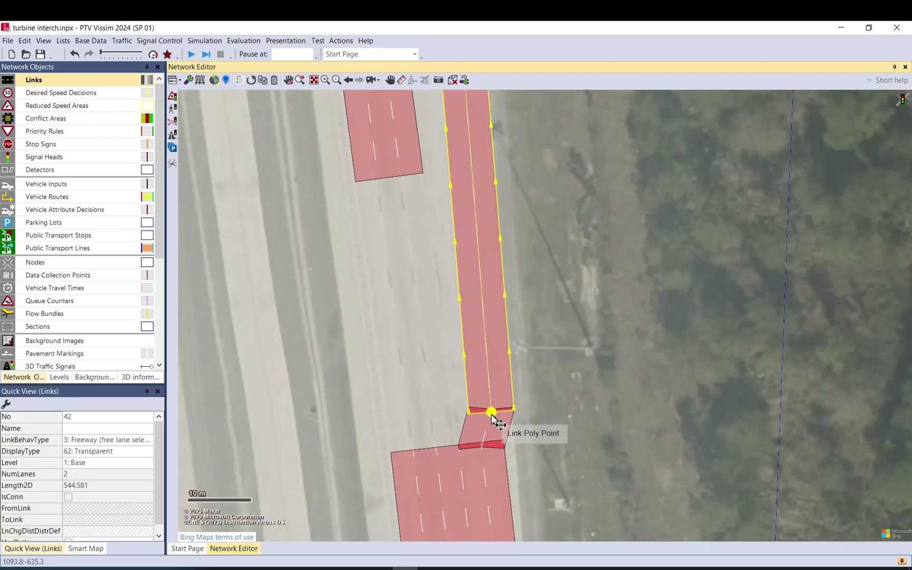
pyautogui.moveTo(491, 413); pyautogui.dragTo(655, 336)
pyautogui.moveTo(470, 187); pyautogui.dragTo(404, 371)
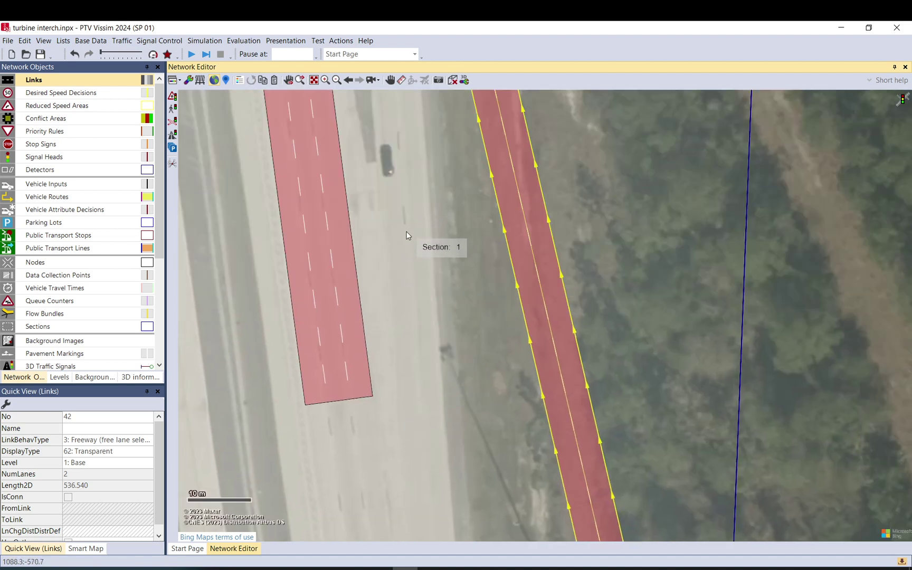
pyautogui.scroll(-5, 404, 264)
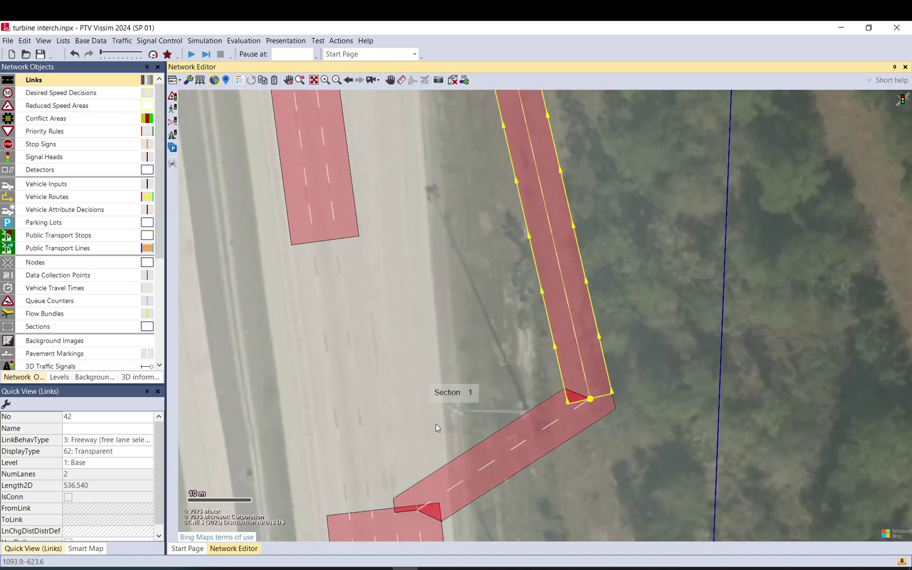
pyautogui.scroll(4, 417, 261)
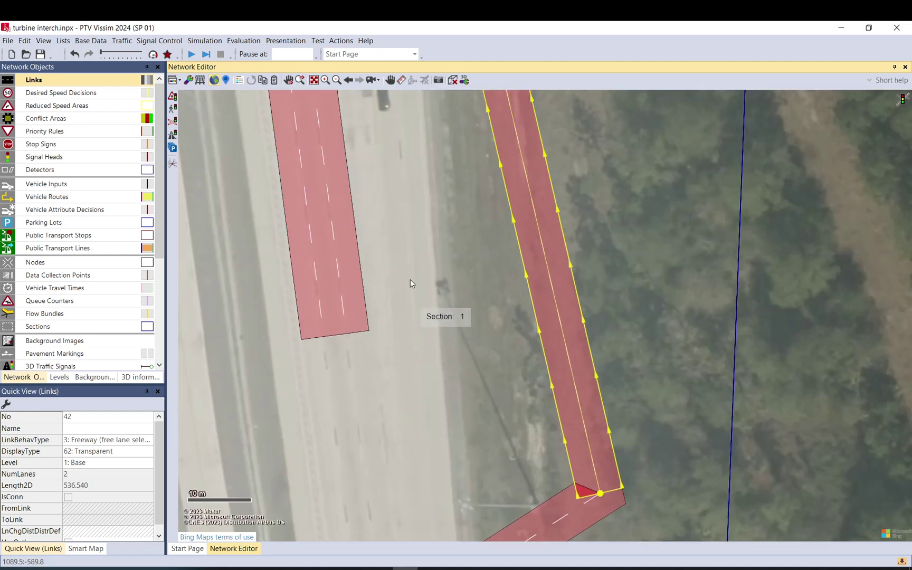
pyautogui.scroll(-5, 405, 438)
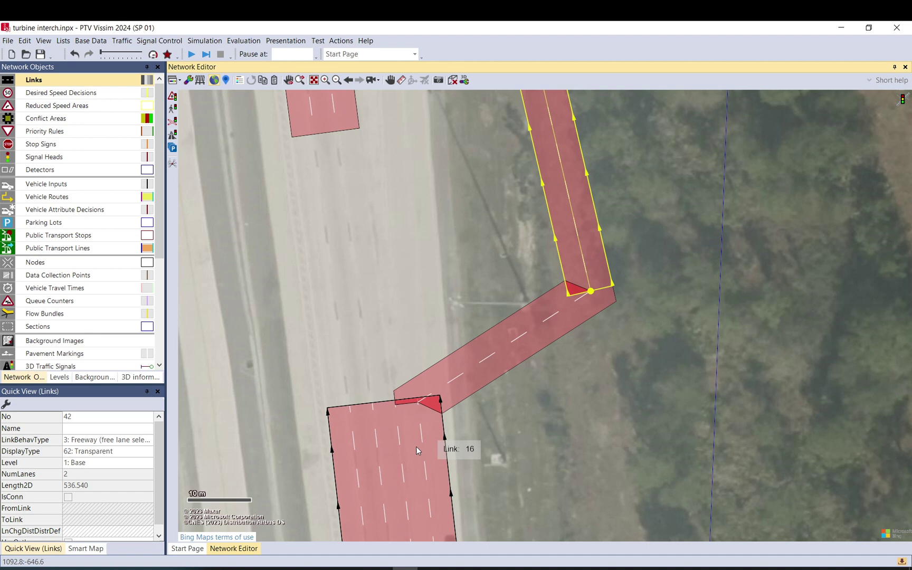
pyautogui.click(416, 450)
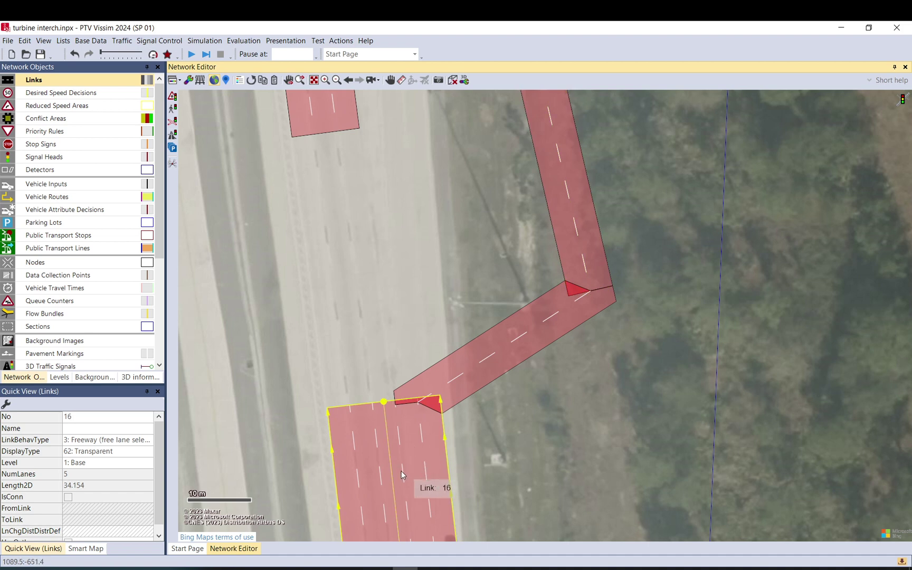
pyautogui.moveTo(401, 471); pyautogui.dragTo(615, 423)
# Step: Examine the northbound freeway's lane markings south past the overhead sign gantry to the section boundary and back to link 16
pyautogui.scroll(-5, 454, 291)
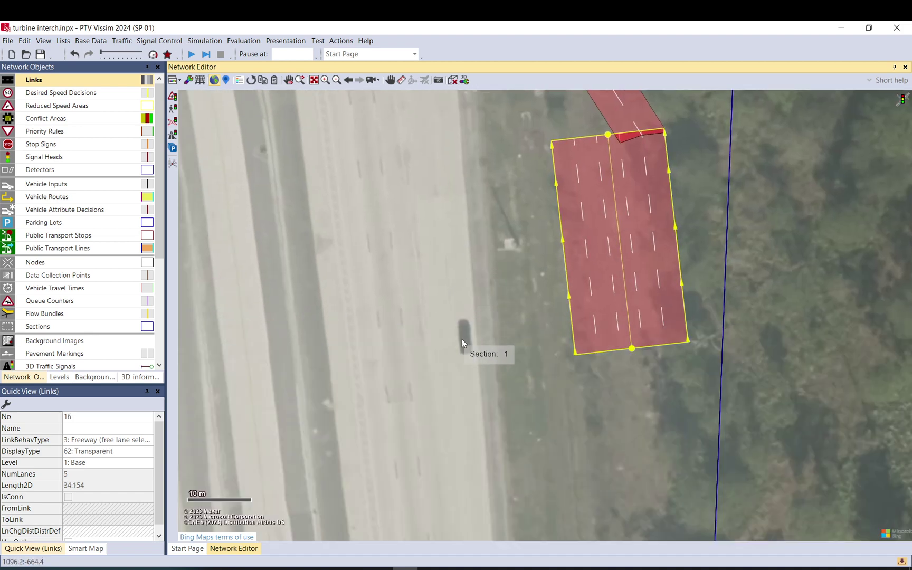
pyautogui.scroll(-3, 463, 341)
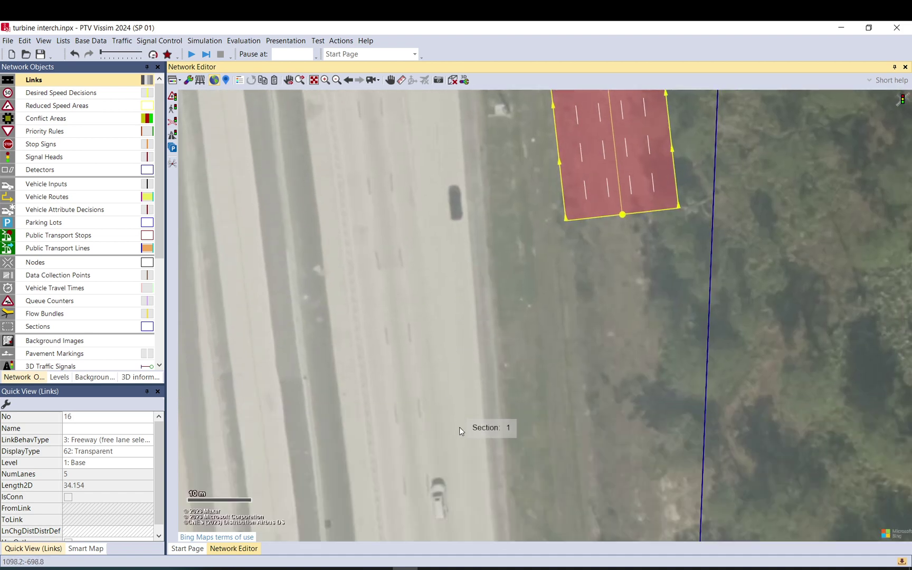
pyautogui.moveTo(449, 510); pyautogui.dragTo(467, 314)
pyautogui.moveTo(493, 442); pyautogui.dragTo(471, 312)
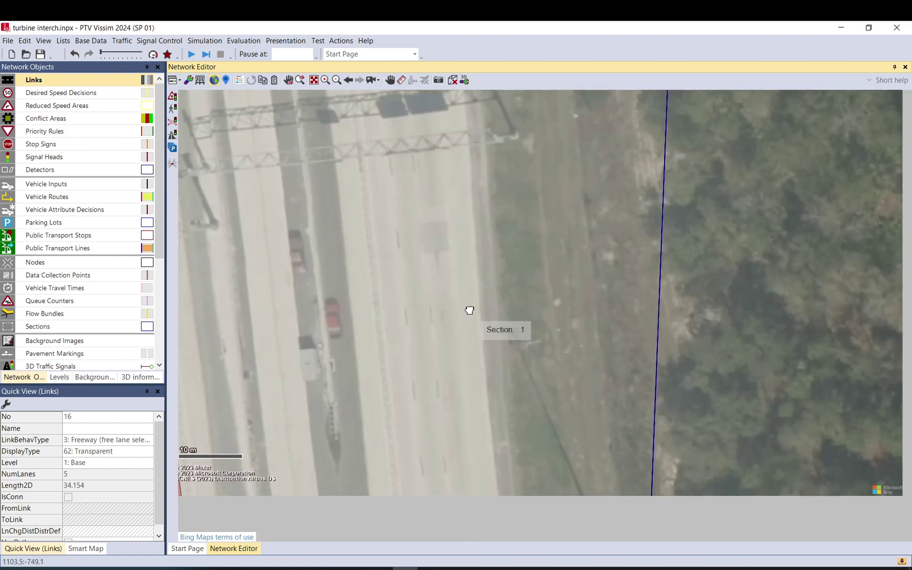
pyautogui.moveTo(452, 247); pyautogui.dragTo(447, 340)
pyautogui.moveTo(443, 298); pyautogui.dragTo(444, 349)
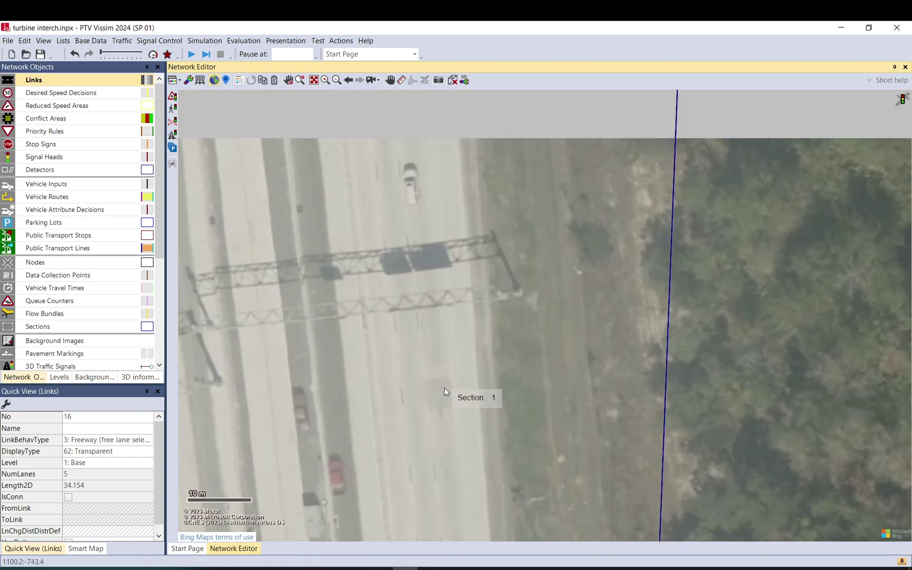
pyautogui.moveTo(444, 387); pyautogui.dragTo(428, 360)
pyautogui.moveTo(444, 402); pyautogui.dragTo(433, 254)
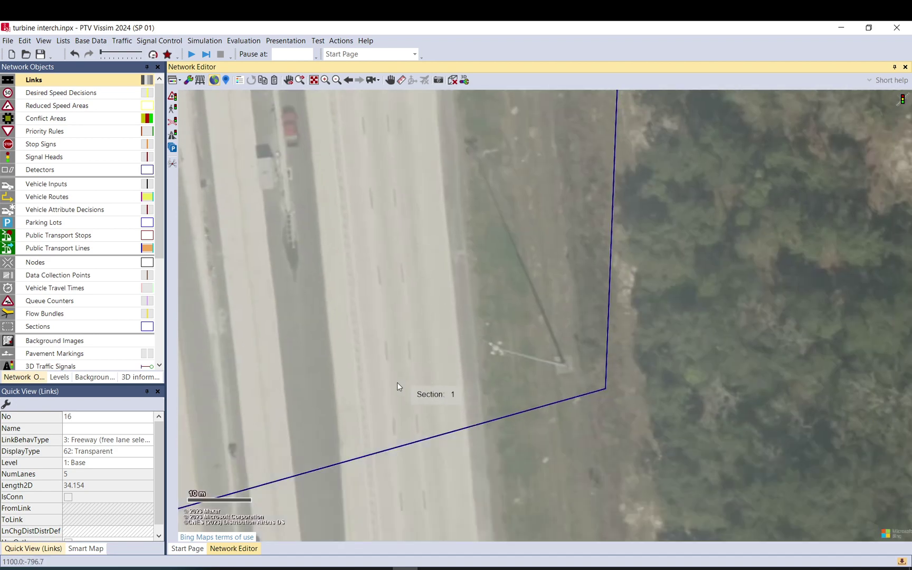
pyautogui.scroll(-2, 397, 383)
pyautogui.moveTo(429, 268); pyautogui.dragTo(430, 391)
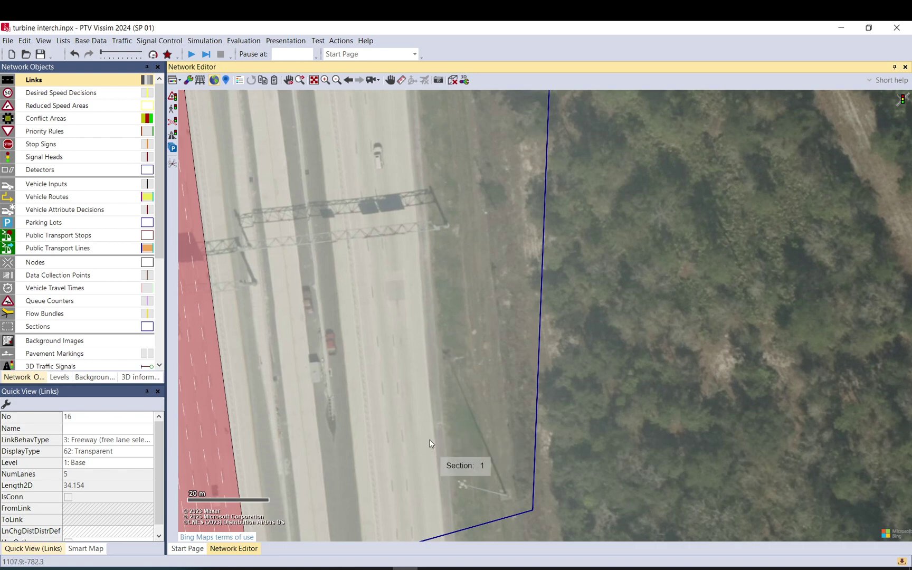
pyautogui.moveTo(401, 104); pyautogui.dragTo(379, 444)
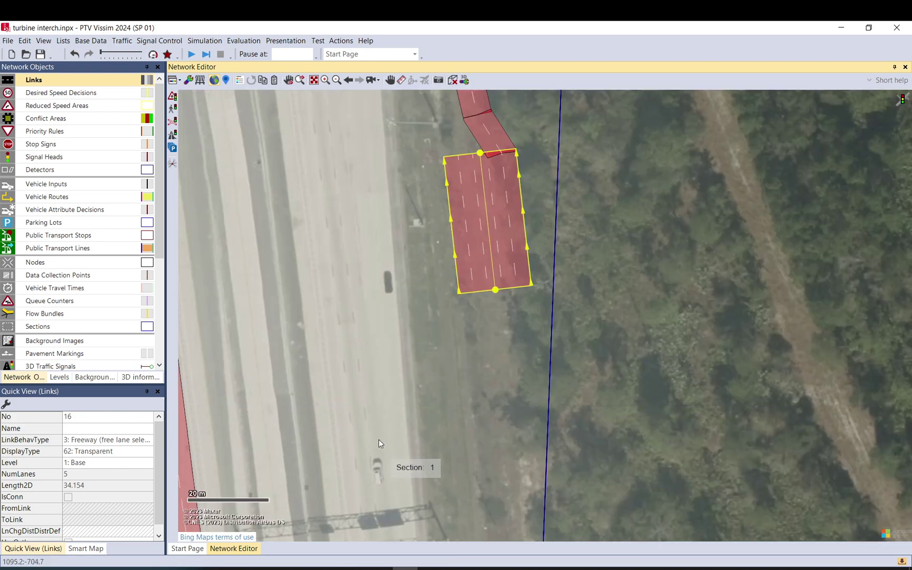
# Step: Move link 16 back west onto the northbound freeway lanes, just south of link 43
pyautogui.scroll(-2, 368, 260)
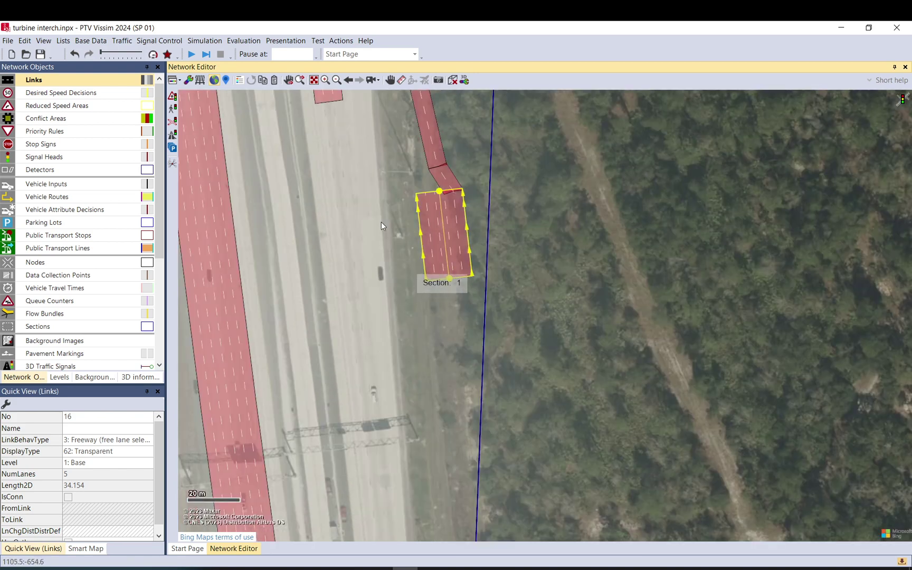
pyautogui.moveTo(382, 222); pyautogui.dragTo(350, 235)
pyautogui.moveTo(444, 175); pyautogui.dragTo(461, 338)
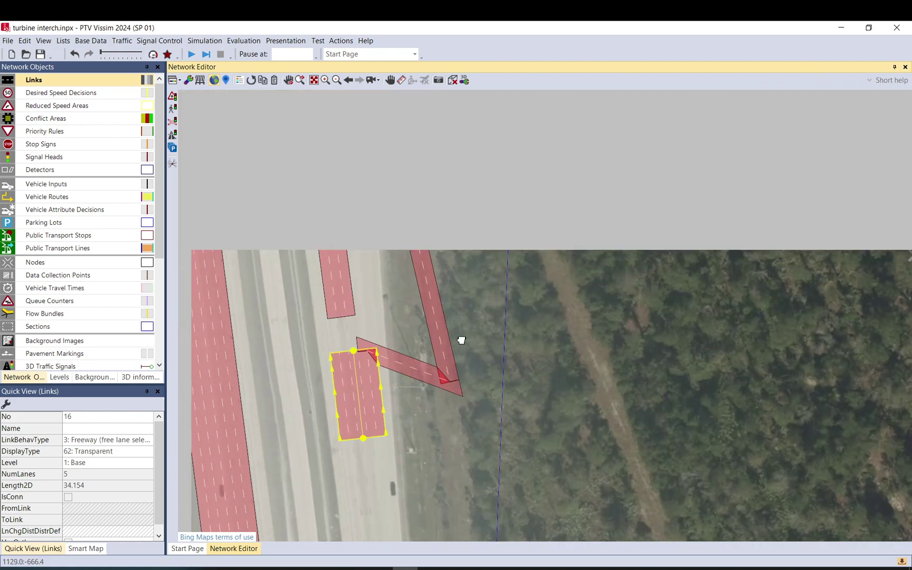
# Step: Pull the start of link 42 back onto the ramp lanes north of link 16, and connect link 16 to link 43 with three lanes
pyautogui.click(445, 368)
pyautogui.moveTo(453, 391); pyautogui.dragTo(344, 322)
pyautogui.click(474, 519)
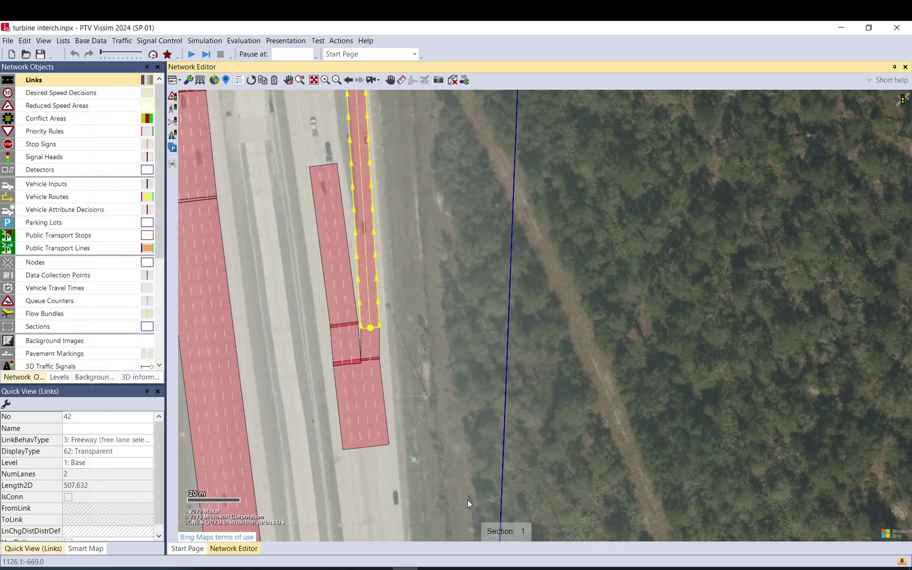
pyautogui.moveTo(368, 414); pyautogui.dragTo(374, 268)
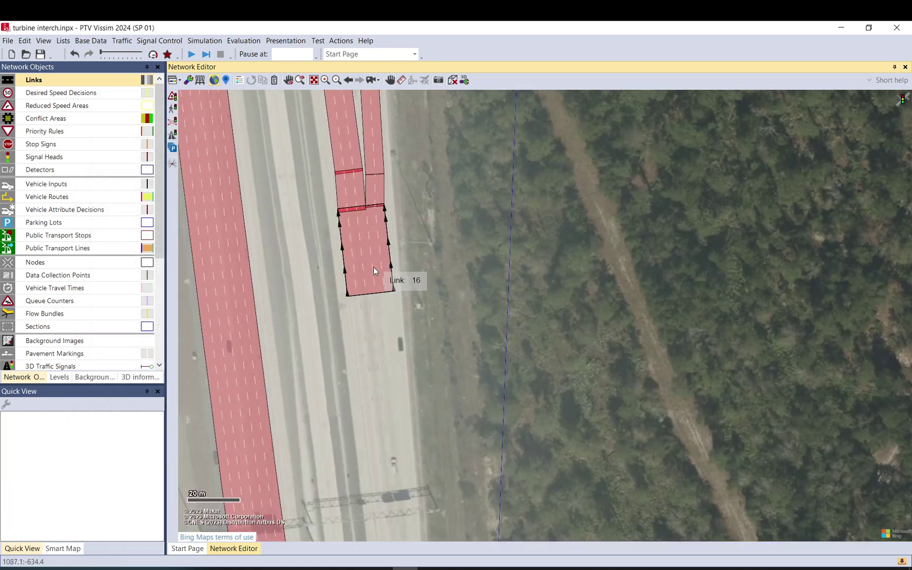
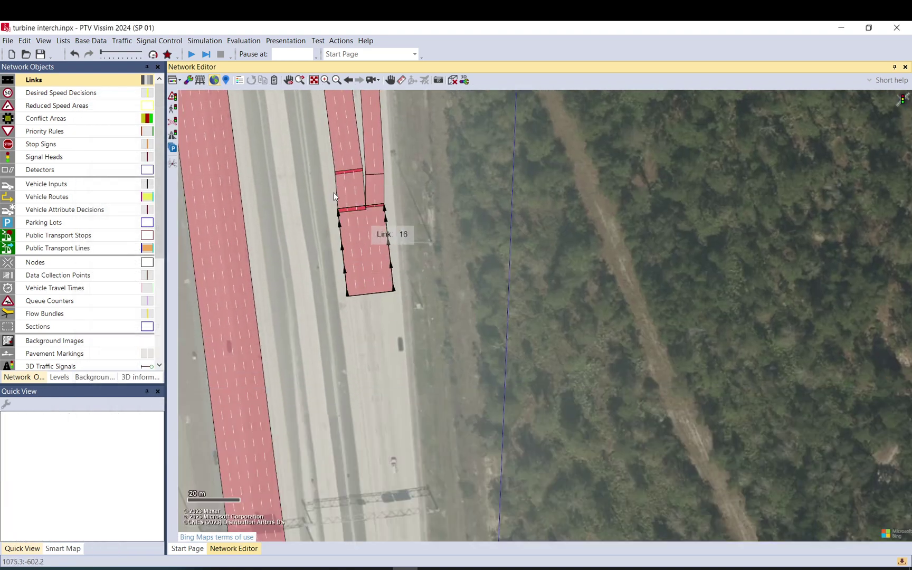
# Step: Pull the north end of link 16 back so it meets the start of its connectors to links 42 and 43
pyautogui.click(363, 245)
pyautogui.moveTo(361, 207); pyautogui.dragTo(363, 210)
pyautogui.click(416, 213)
pyautogui.moveTo(380, 343); pyautogui.dragTo(376, 265)
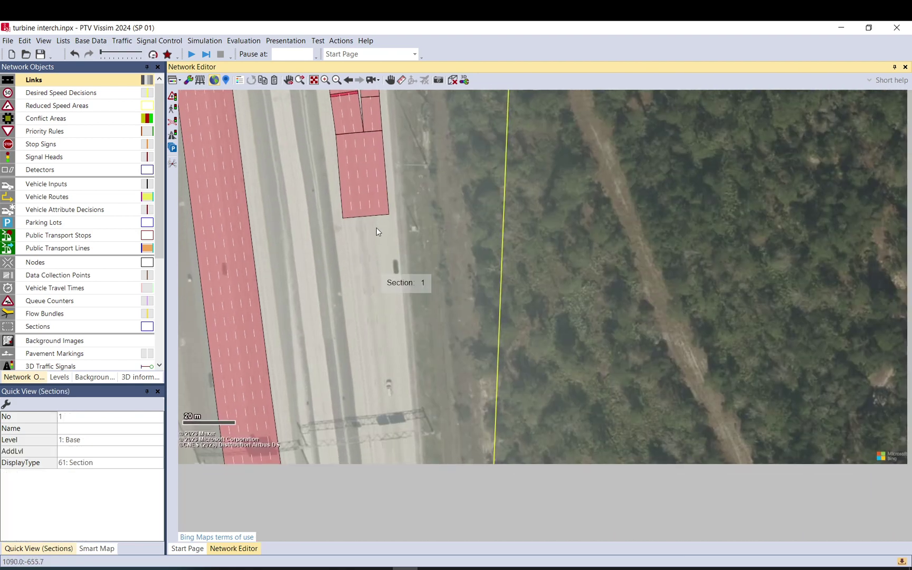
# Step: Extend the start of five-lane link 16 slightly south and split the link near its southern end
pyautogui.click(369, 208)
pyautogui.moveTo(366, 216); pyautogui.dragTo(368, 231)
pyautogui.rightClick(358, 204)
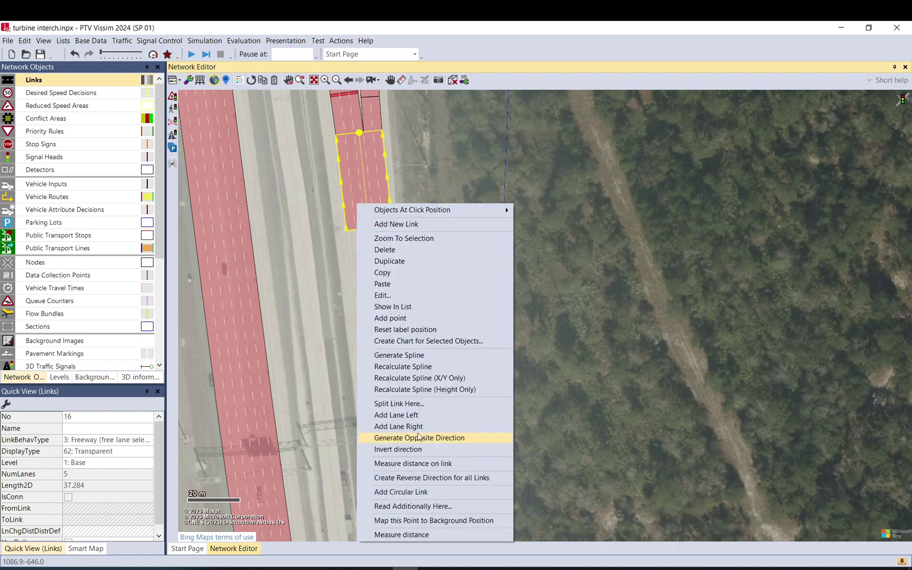
pyautogui.click(419, 403)
pyautogui.click(132, 314)
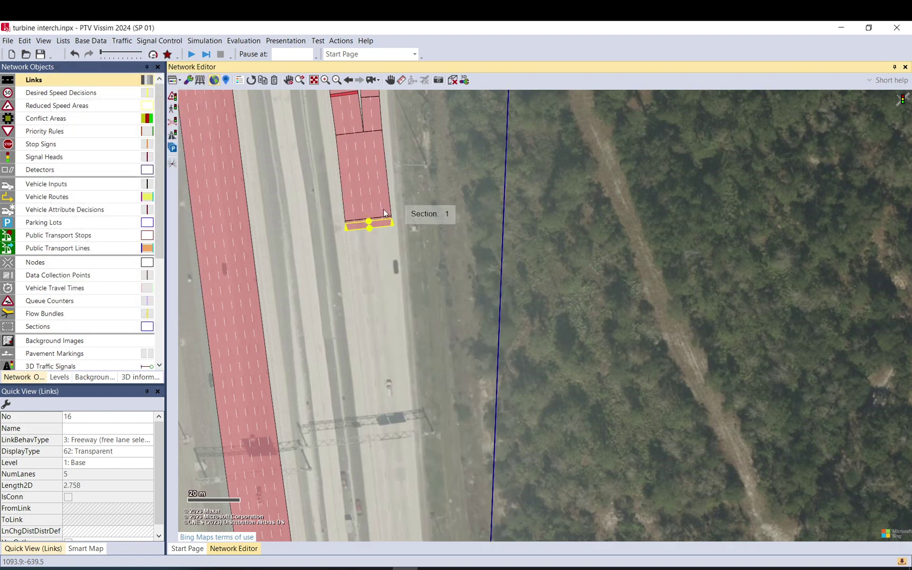
# Step: Move the short split-off link 16 south along the northbound freeway, just past the overhead sign gantry
pyautogui.moveTo(379, 227); pyautogui.dragTo(415, 488)
pyautogui.scroll(-3, 356, 291)
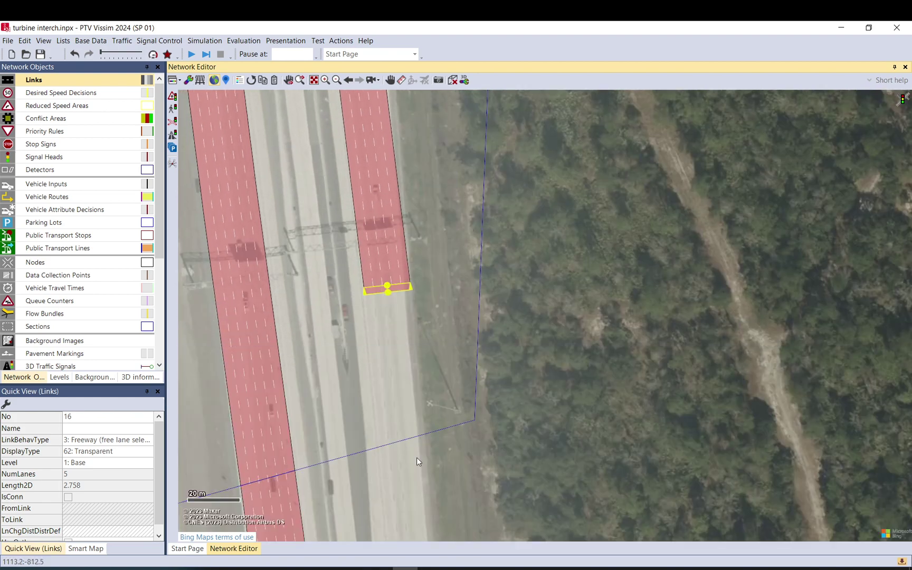
pyautogui.scroll(2, 404, 469)
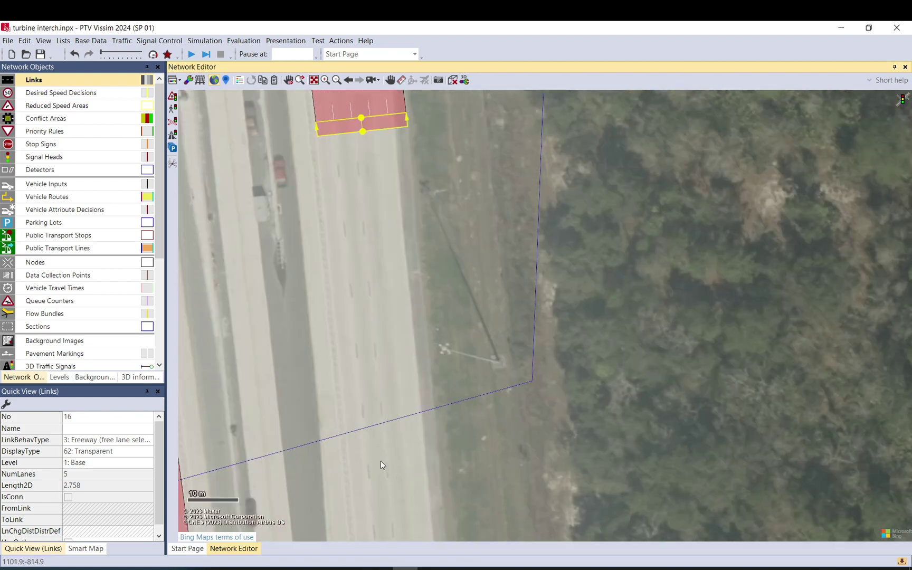
pyautogui.moveTo(399, 466); pyautogui.dragTo(371, 204)
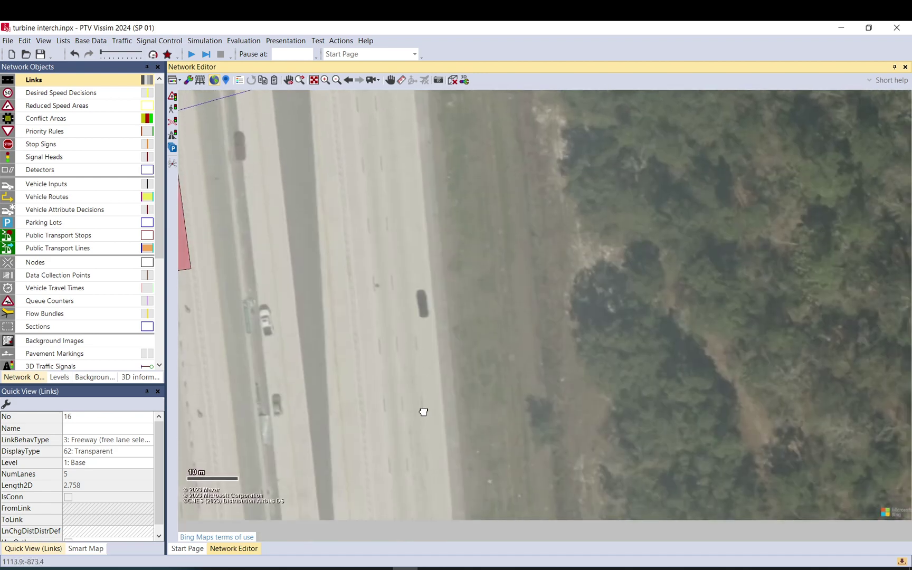
pyautogui.moveTo(424, 414); pyautogui.dragTo(388, 439)
pyautogui.moveTo(358, 188); pyautogui.dragTo(393, 339)
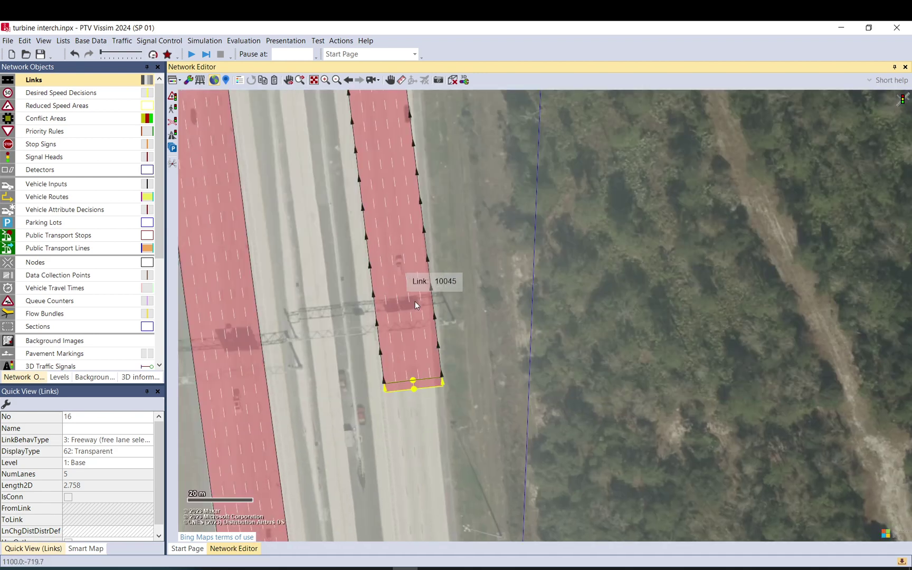
# Step: Delete the five-lane connector between links 16 and 44, and set link 16 to four lanes
pyautogui.doubleClick(409, 324)
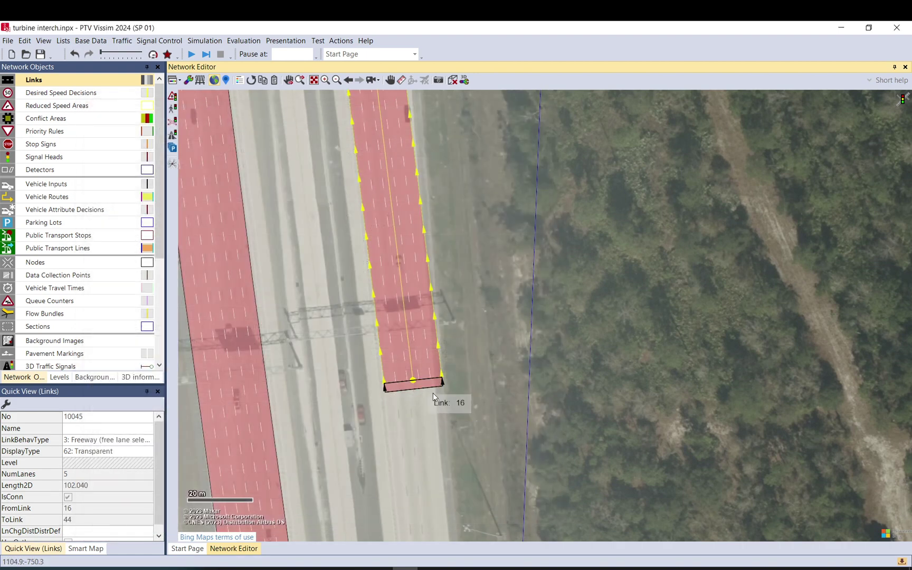
pyautogui.doubleClick(366, 312)
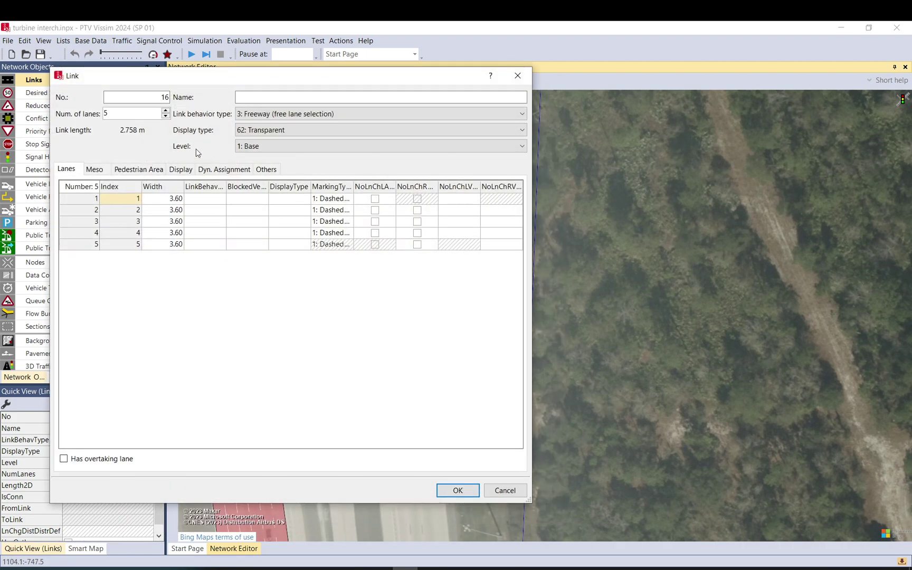
pyautogui.click(166, 117)
pyautogui.click(457, 490)
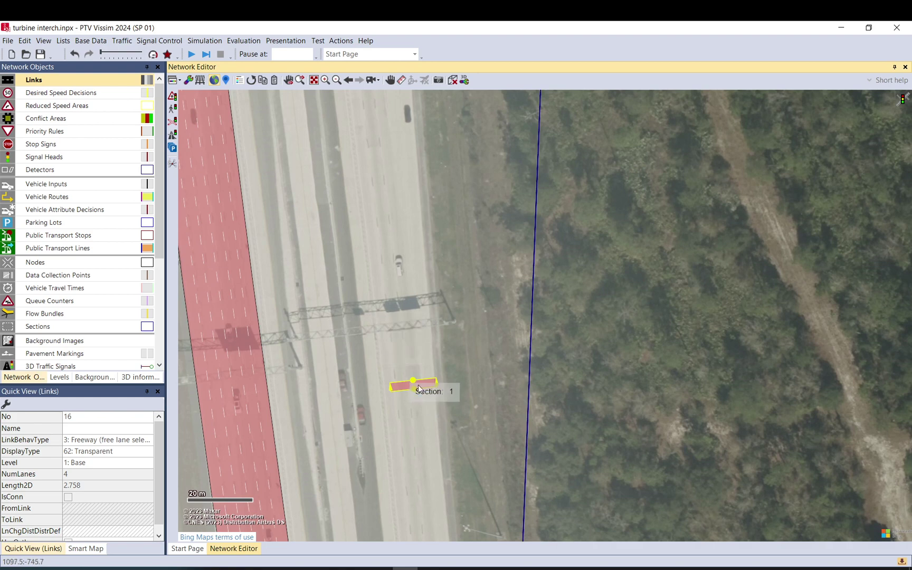
# Step: Stretch link 16 north to about 93 m long, ending just south of link 44, and connect it to link 44
pyautogui.scroll(-2, 418, 380)
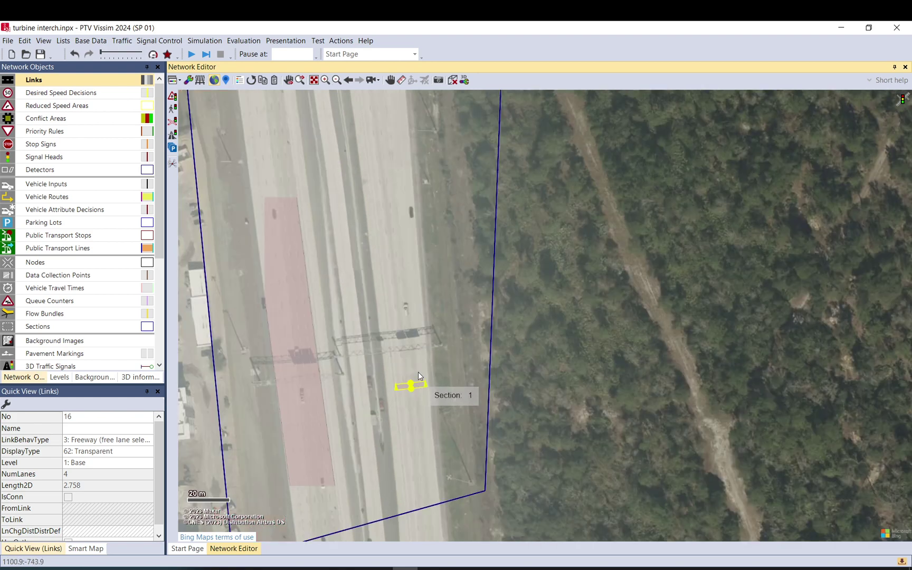
pyautogui.moveTo(419, 371); pyautogui.dragTo(372, 352)
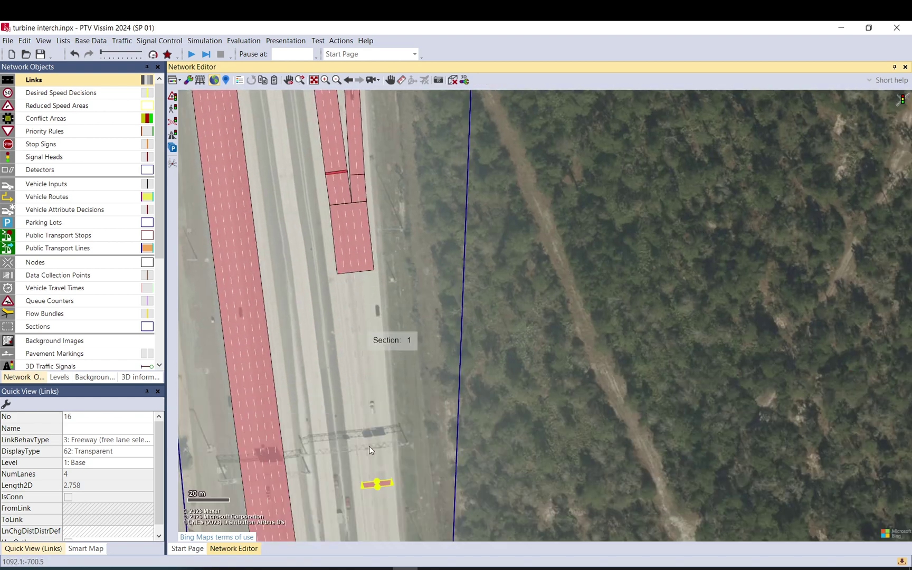
pyautogui.moveTo(377, 486); pyautogui.dragTo(352, 272)
pyautogui.click(478, 517)
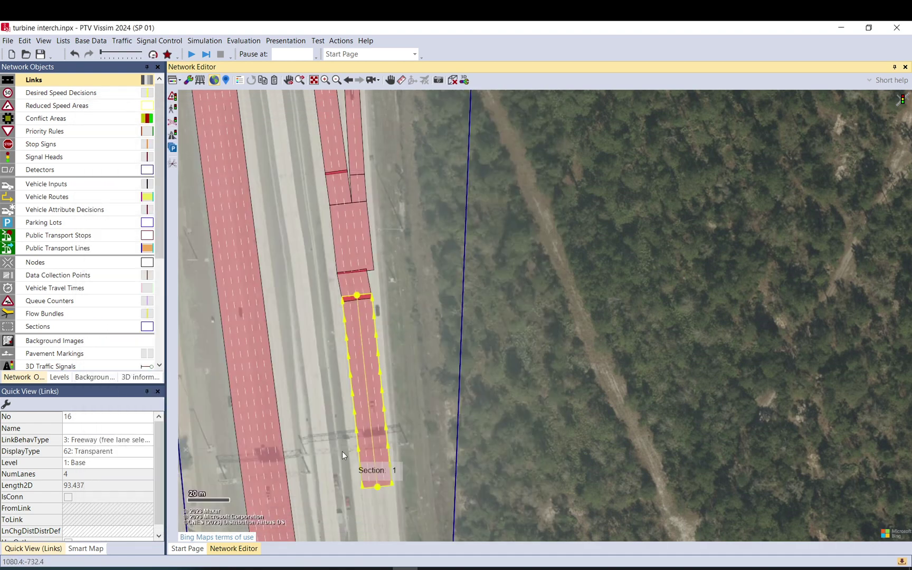
# Step: Pull the end of the connector from link 16 back to the southern edge of link 44
pyautogui.scroll(2, 349, 304)
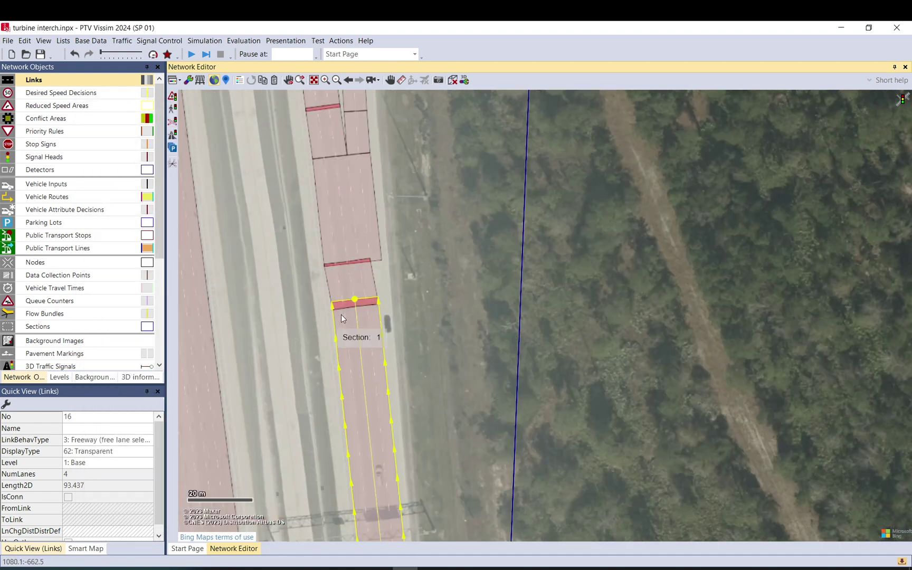
pyautogui.click(420, 277)
pyautogui.click(544, 272)
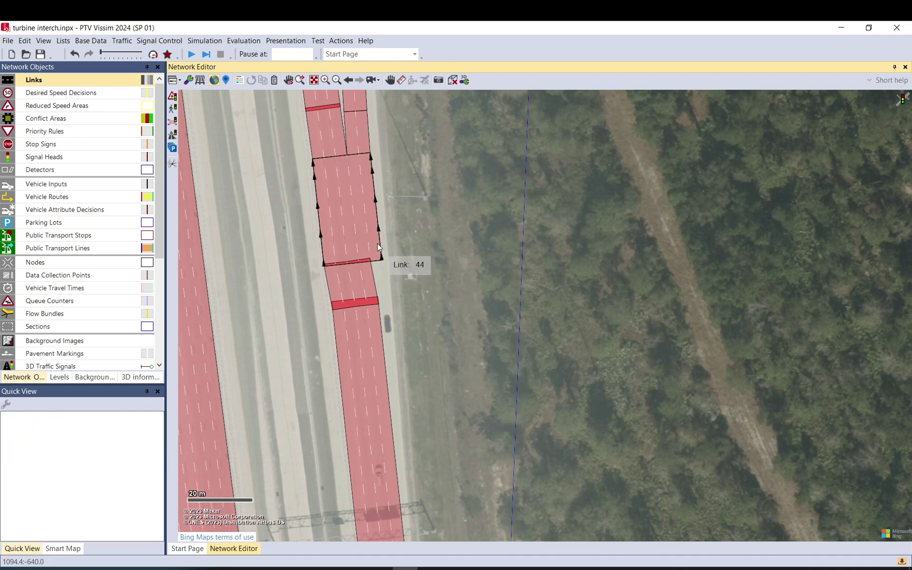
pyautogui.click(357, 279)
pyautogui.moveTo(347, 261); pyautogui.dragTo(347, 262)
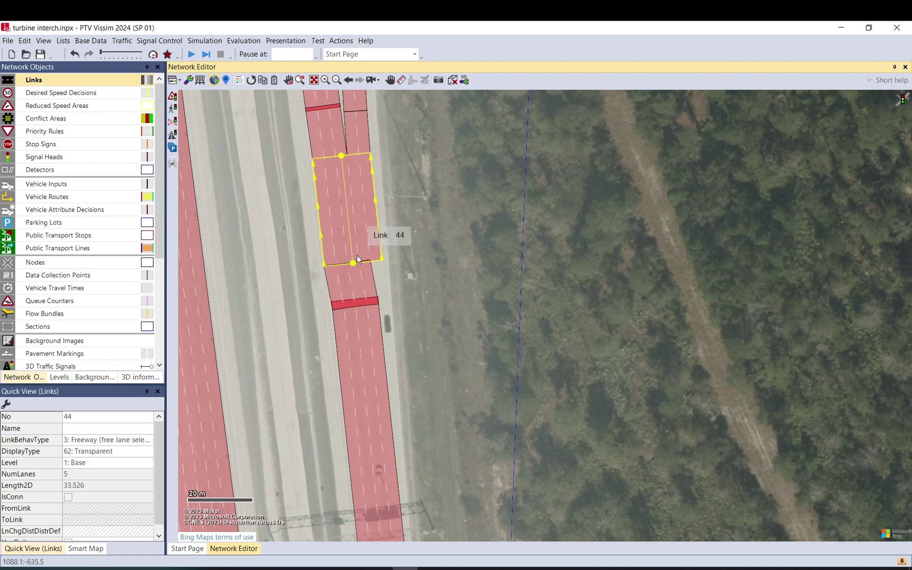
pyautogui.click(357, 324)
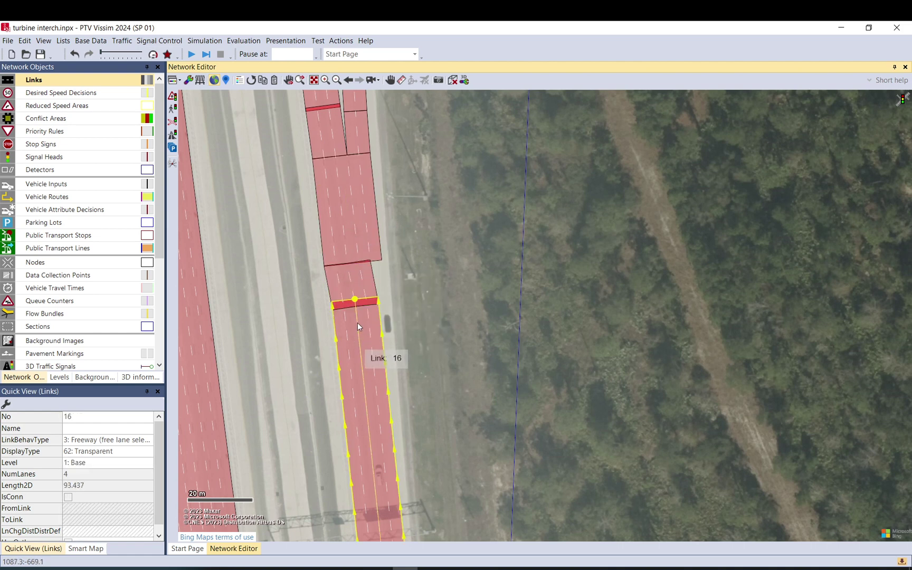
# Step: Shift the start of ramp link 42 farther north to lengthen its two-lane connector from link 44
pyautogui.click(355, 136)
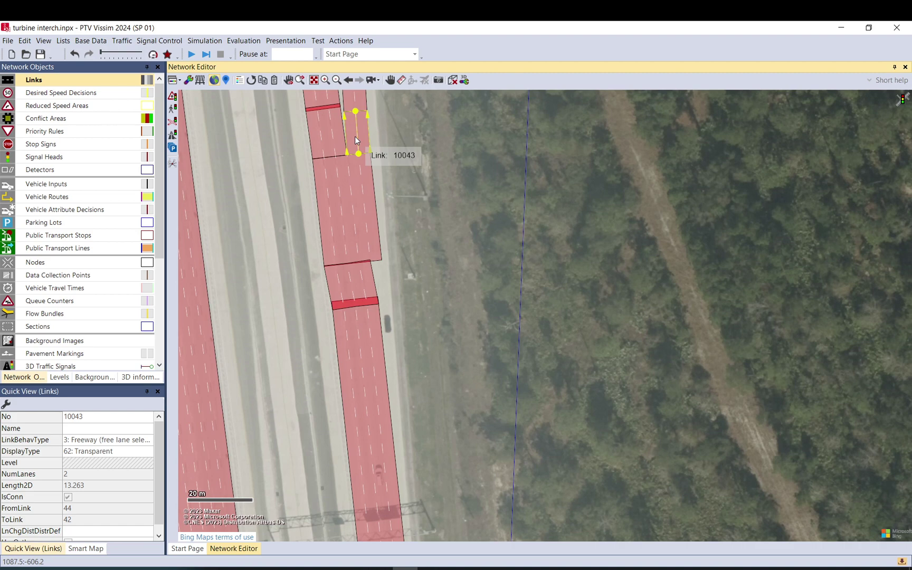
pyautogui.scroll(5, 354, 137)
pyautogui.click(397, 342)
pyautogui.click(392, 336)
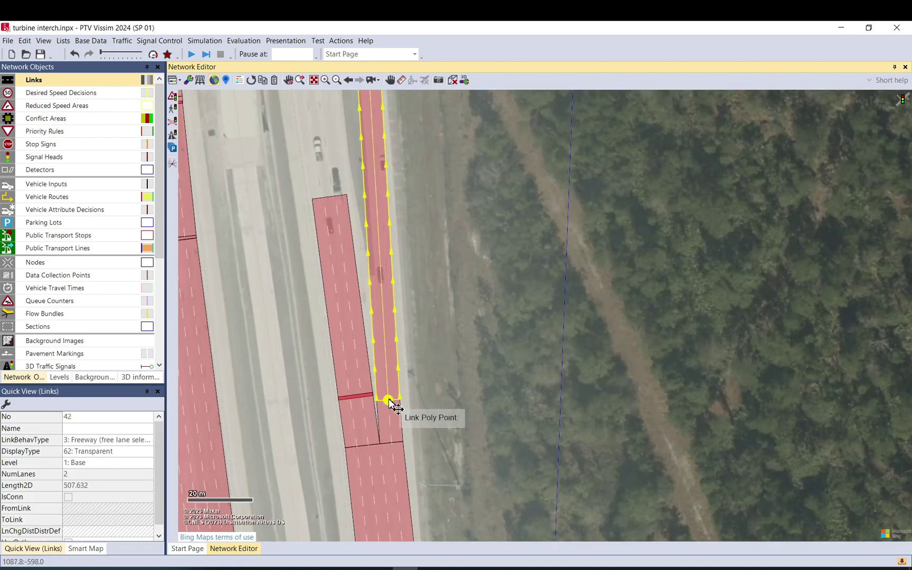
pyautogui.moveTo(391, 397); pyautogui.dragTo(393, 361)
pyautogui.click(618, 336)
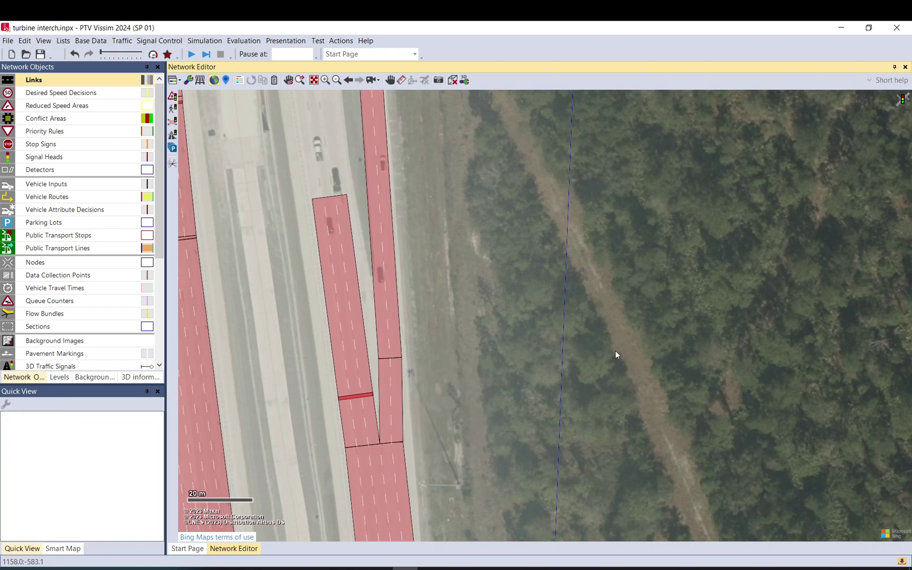
# Step: Review the modelled links across the interchange, from the northbound diverge to the western ramps and back
pyautogui.scroll(-2, 620, 350)
pyautogui.scroll(-2, 620, 350)
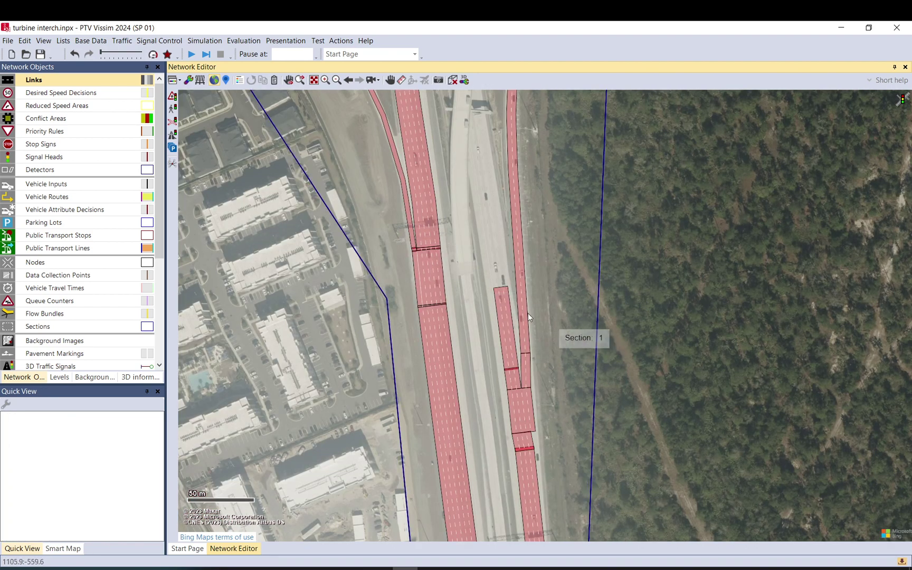
pyautogui.moveTo(478, 282); pyautogui.dragTo(568, 352)
pyautogui.moveTo(535, 299); pyautogui.dragTo(596, 403)
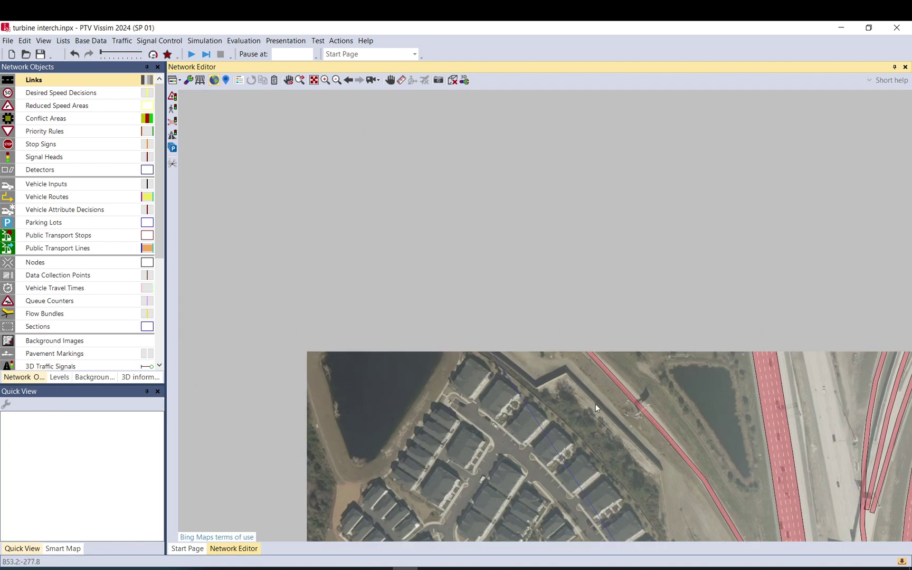
pyautogui.moveTo(457, 318); pyautogui.dragTo(687, 435)
pyautogui.scroll(-2, 686, 435)
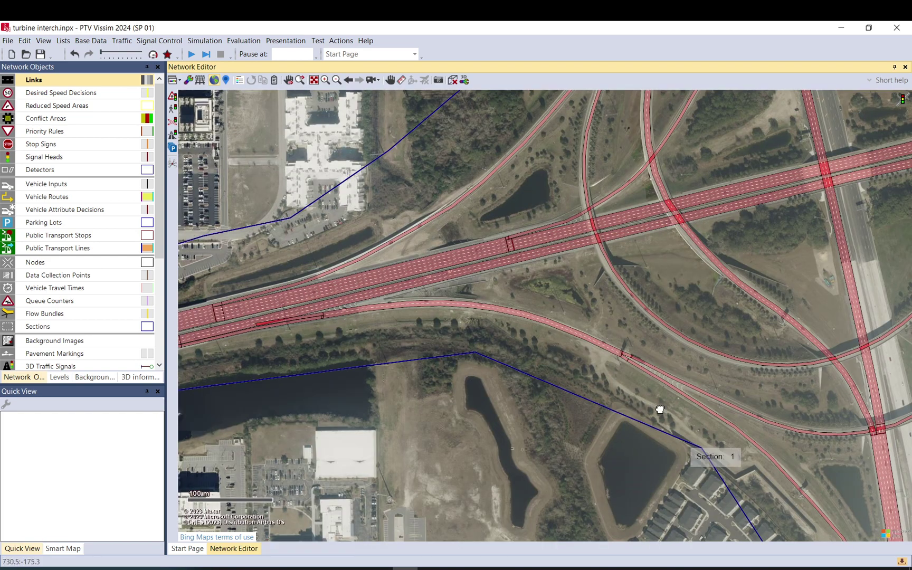
pyautogui.moveTo(660, 411); pyautogui.dragTo(554, 171)
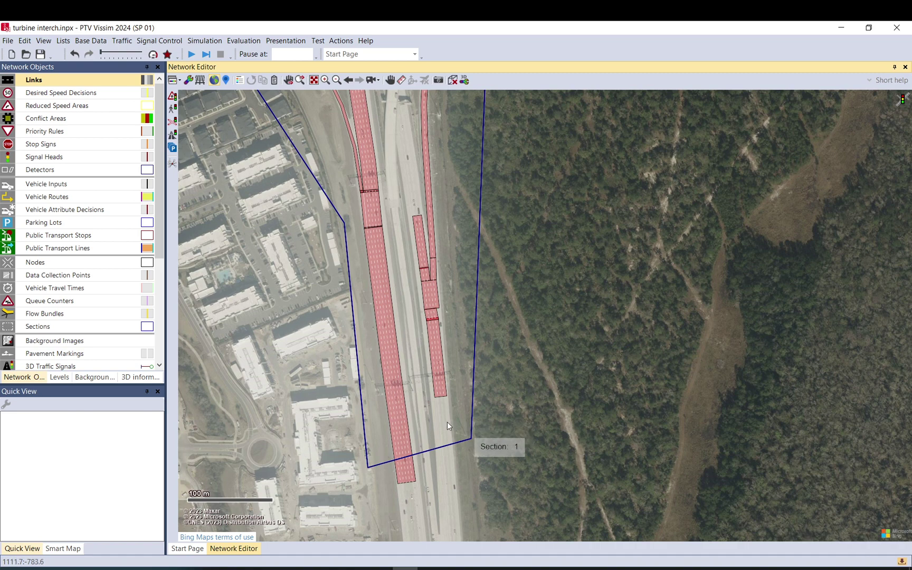
# Step: Extend the start of link 16 farther south beyond the overhead sign gantry, to a length of about 131 m
pyautogui.scroll(2, 430, 399)
pyautogui.scroll(2, 431, 397)
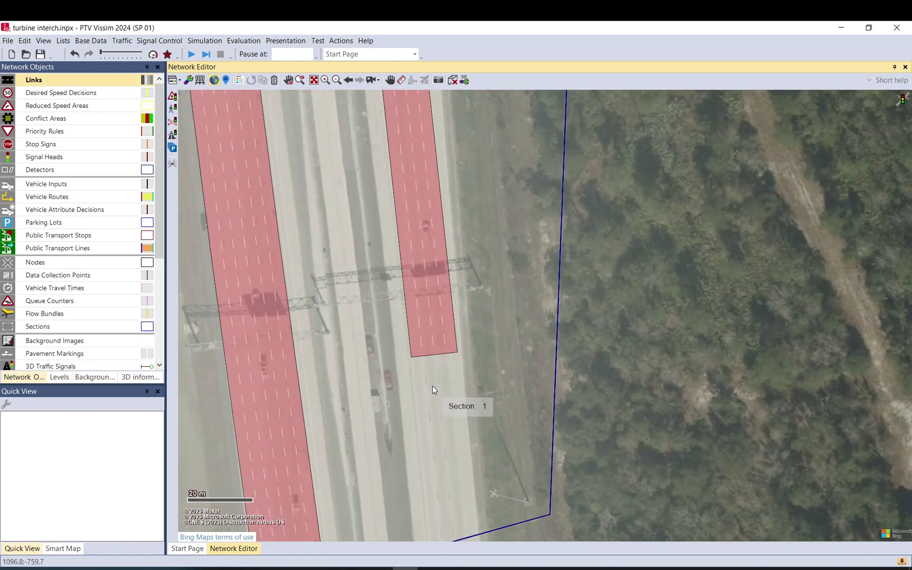
pyautogui.scroll(1, 438, 333)
pyautogui.click(434, 338)
pyautogui.moveTo(436, 345); pyautogui.dragTo(459, 538)
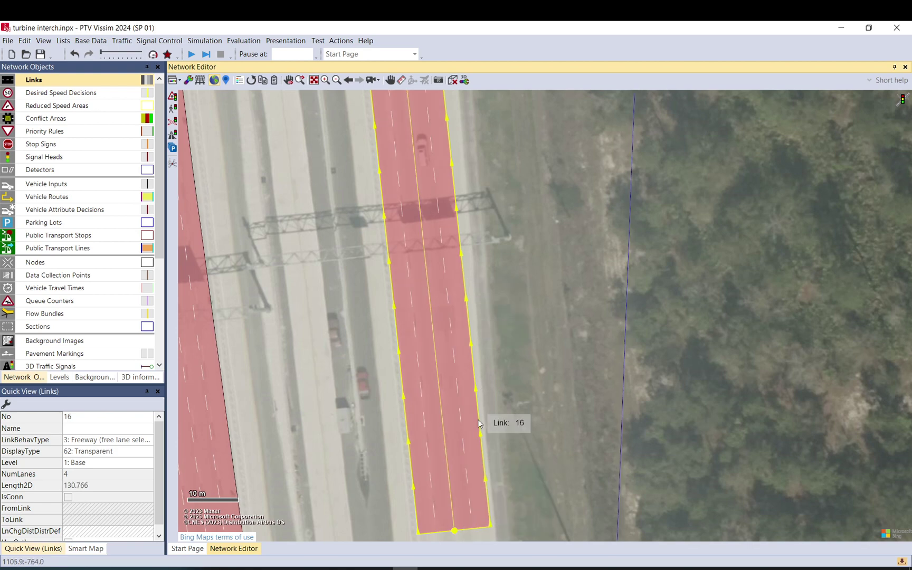
# Step: Reduce link 16 to three lanes and place a duplicate of it alongside to the east
pyautogui.moveTo(427, 206); pyautogui.dragTo(427, 313)
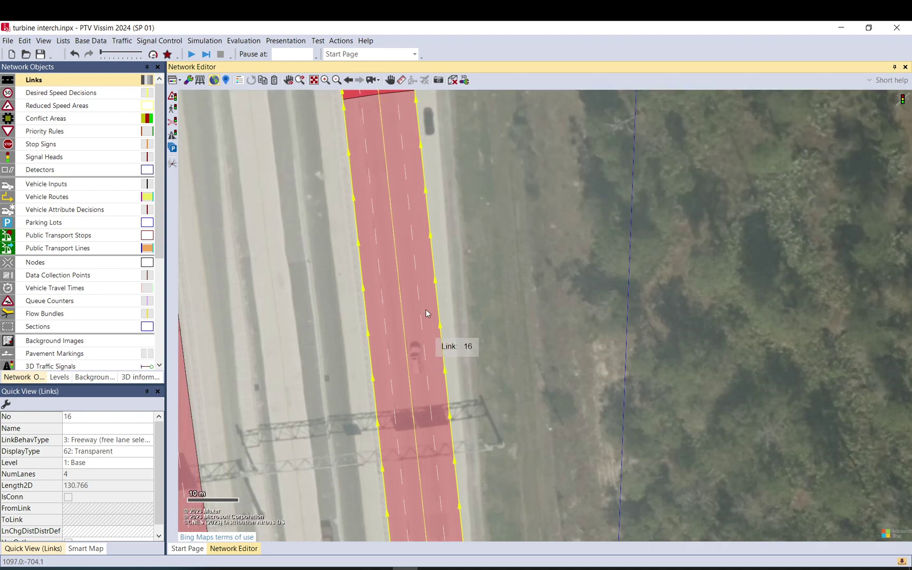
pyautogui.doubleClick(407, 250)
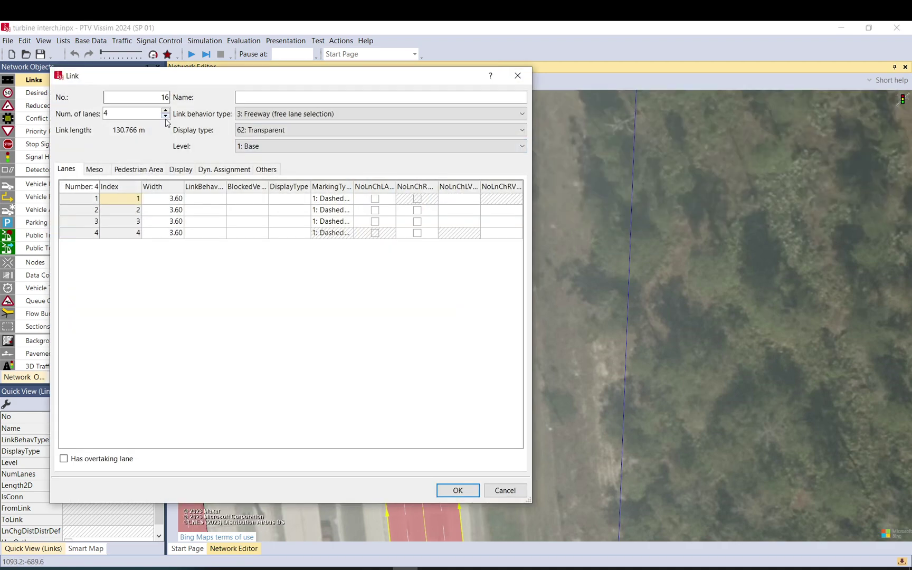
pyautogui.click(166, 116)
pyautogui.click(459, 491)
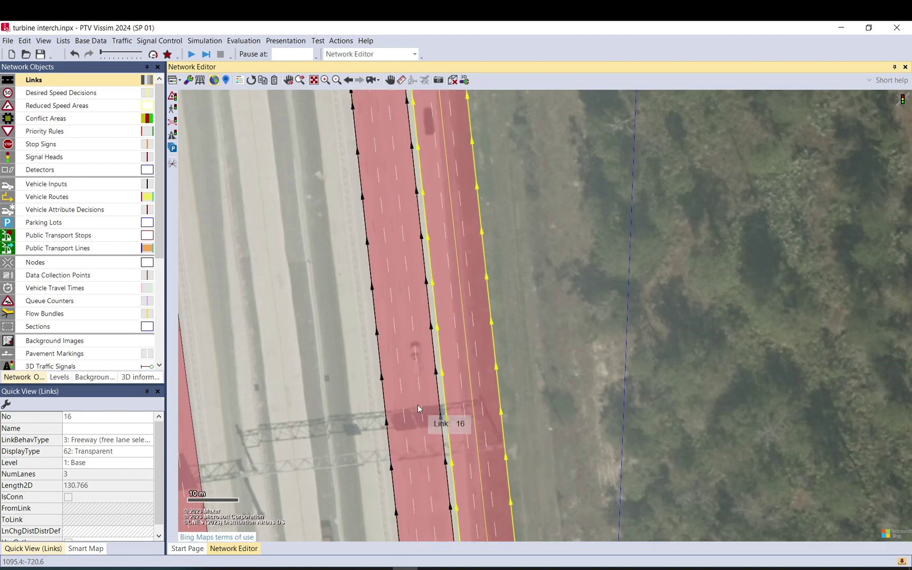
pyautogui.click(463, 393)
# Step: Set the duplicated link 45 to one lane
pyautogui.doubleClick(407, 320)
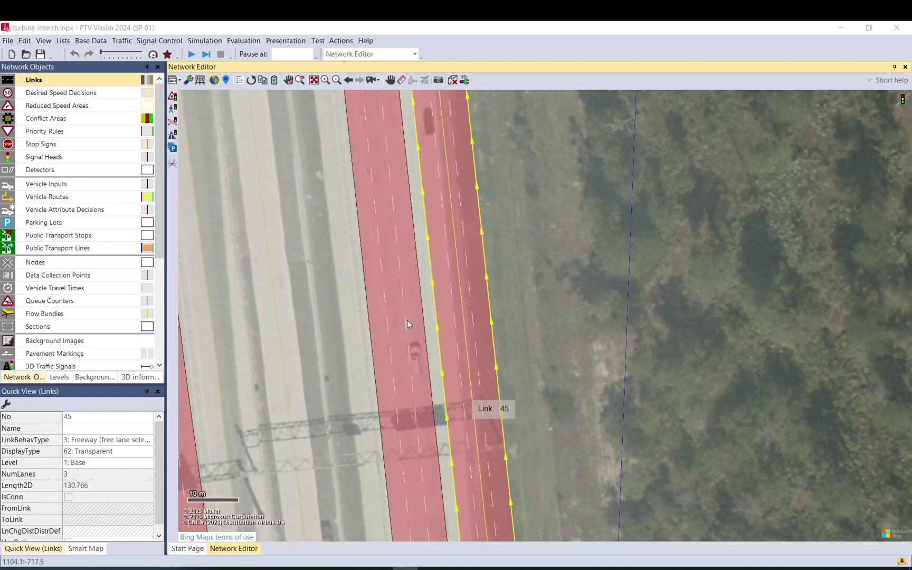
pyautogui.click(166, 116)
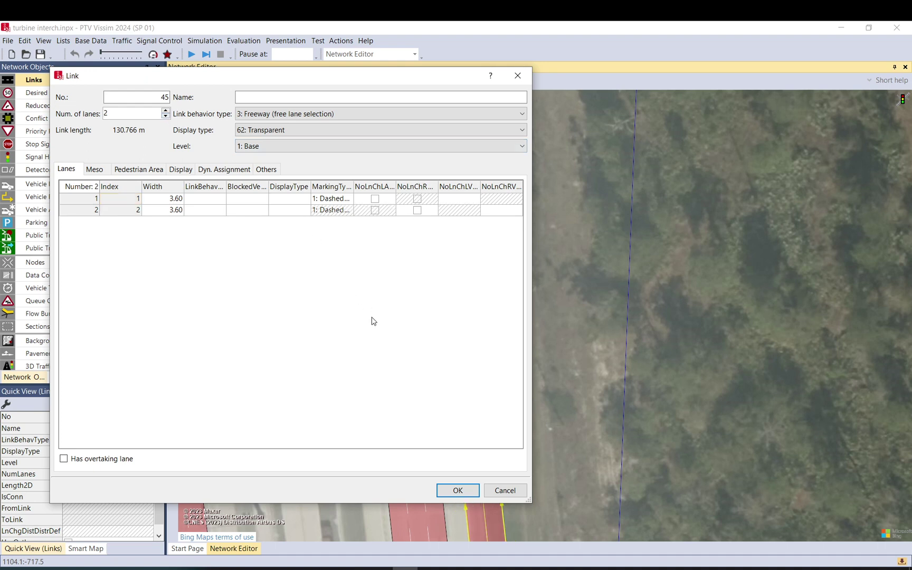
pyautogui.click(166, 117)
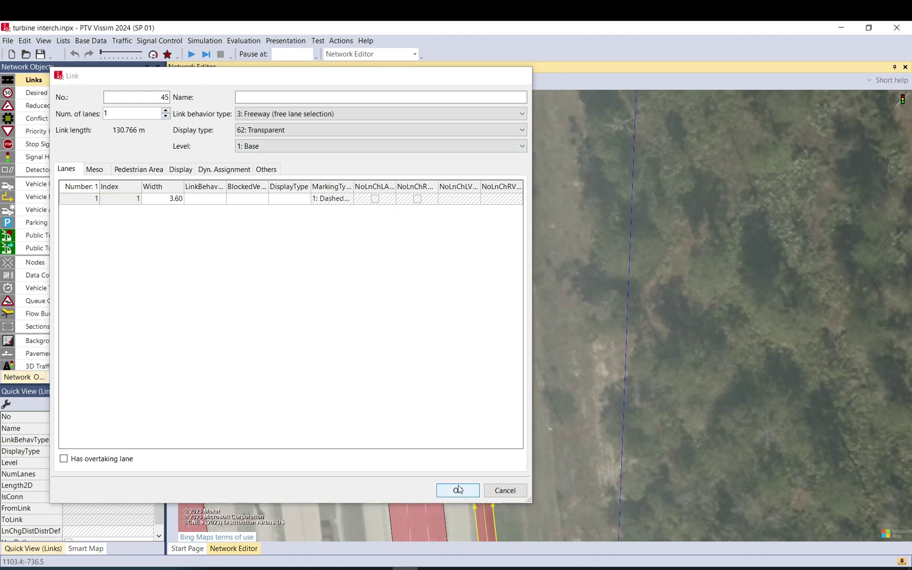
pyautogui.click(457, 491)
# Step: Shorten one-lane link 45 to about 35 m by moving its start north, keeping it beside link 16 just south of link 44
pyautogui.moveTo(478, 495); pyautogui.dragTo(461, 332)
pyautogui.moveTo(456, 477); pyautogui.dragTo(432, 271)
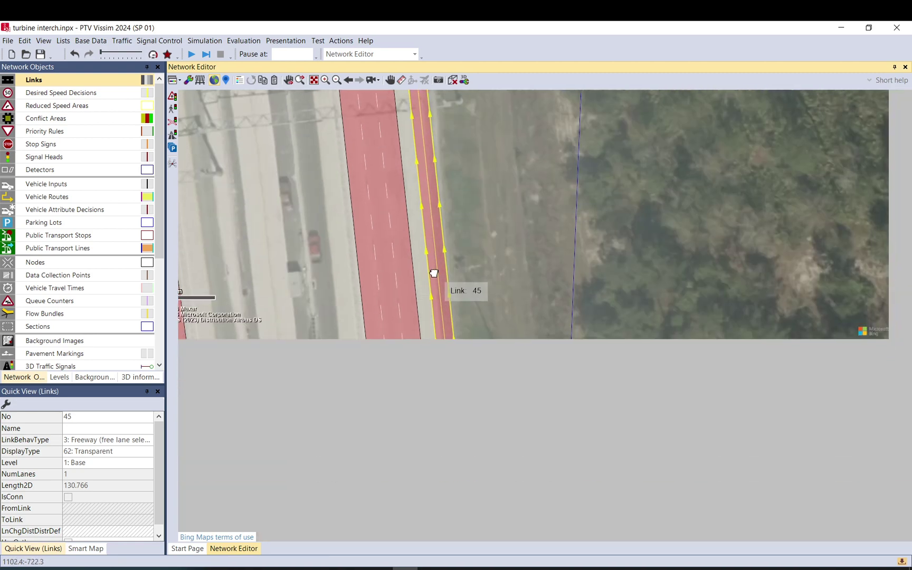
pyautogui.scroll(-2, 439, 283)
pyautogui.moveTo(447, 343); pyautogui.dragTo(416, 124)
pyautogui.moveTo(446, 136); pyautogui.dragTo(434, 282)
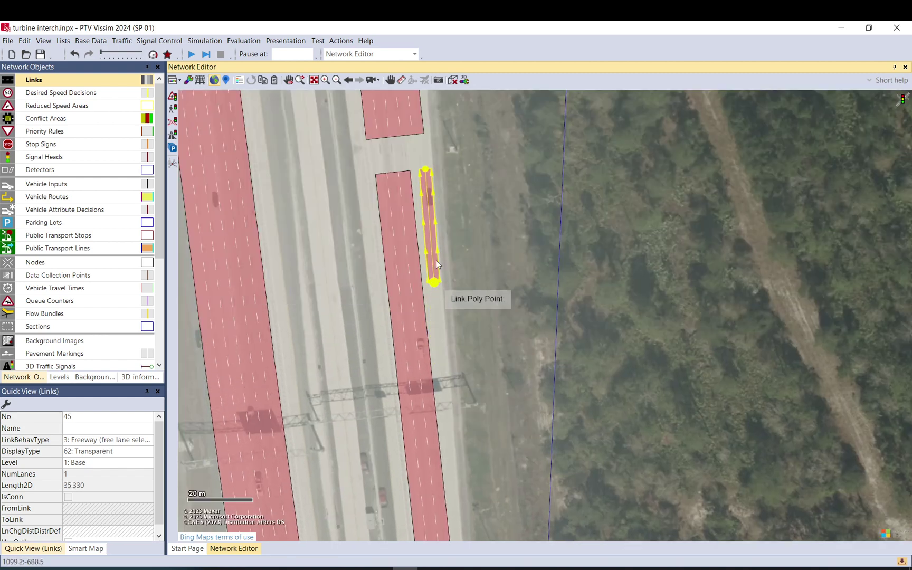
# Step: Split link 16 at about 68.5 m, just north of the overhead sign gantry
pyautogui.moveTo(414, 383); pyautogui.dragTo(414, 326)
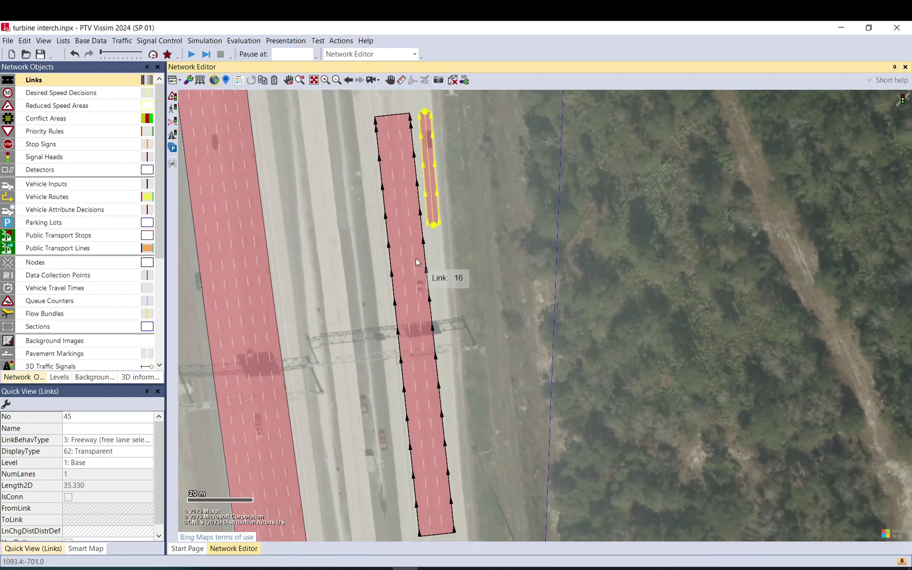
pyautogui.click(410, 233)
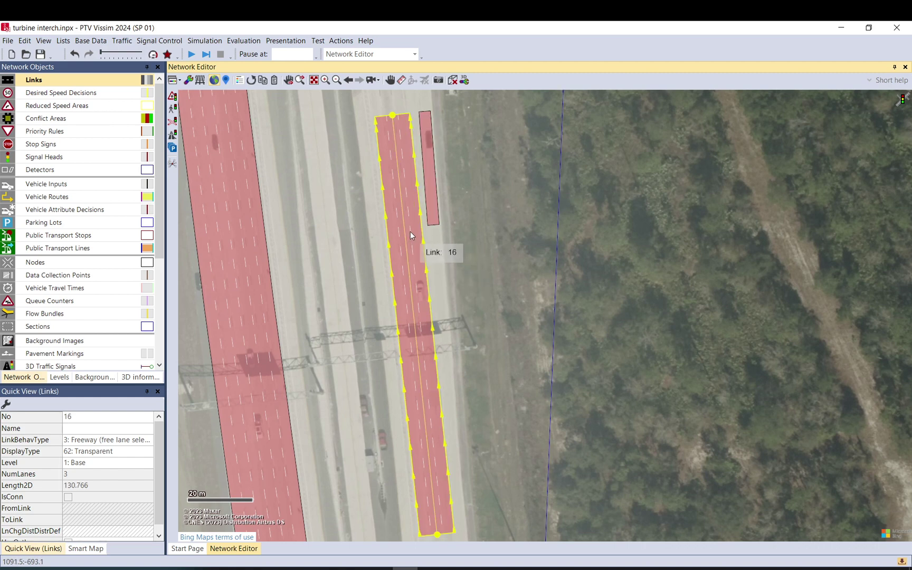
pyautogui.rightClick(411, 235)
pyautogui.click(612, 228)
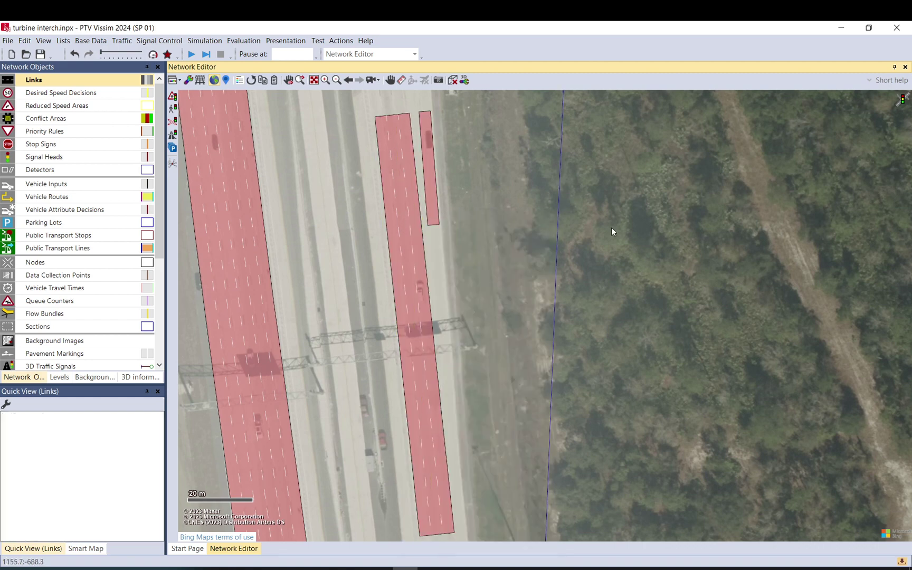
pyautogui.rightClick(419, 312)
pyautogui.click(444, 429)
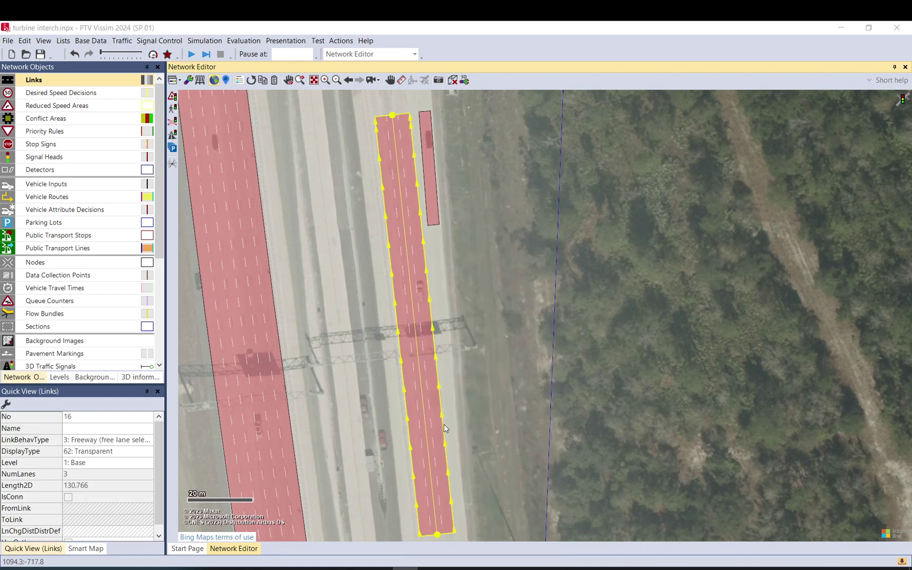
pyautogui.click(149, 311)
# Step: Set the southern part, link 16, to four lanes and shift it east to line up with three-lane link 46
pyautogui.doubleClick(422, 380)
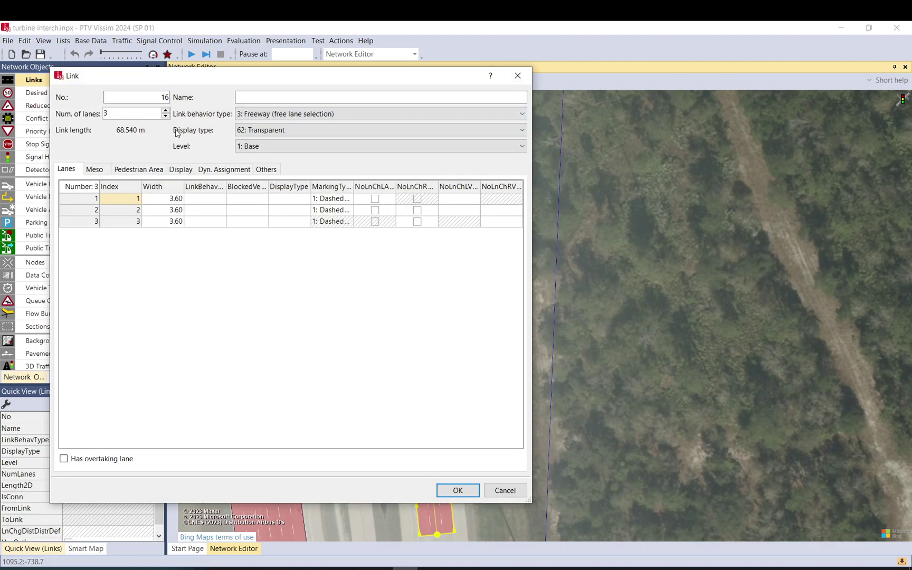
pyautogui.click(167, 112)
pyautogui.click(458, 491)
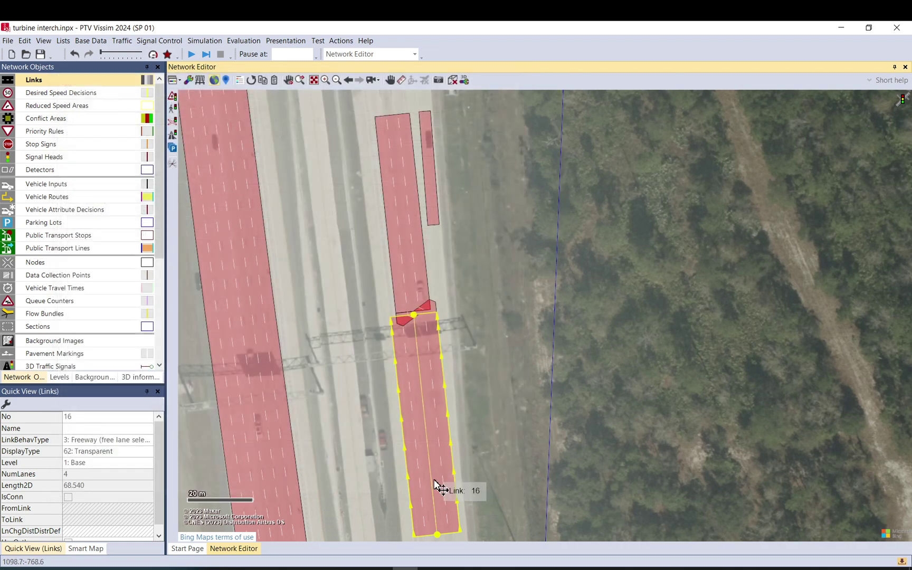
pyautogui.click(420, 323)
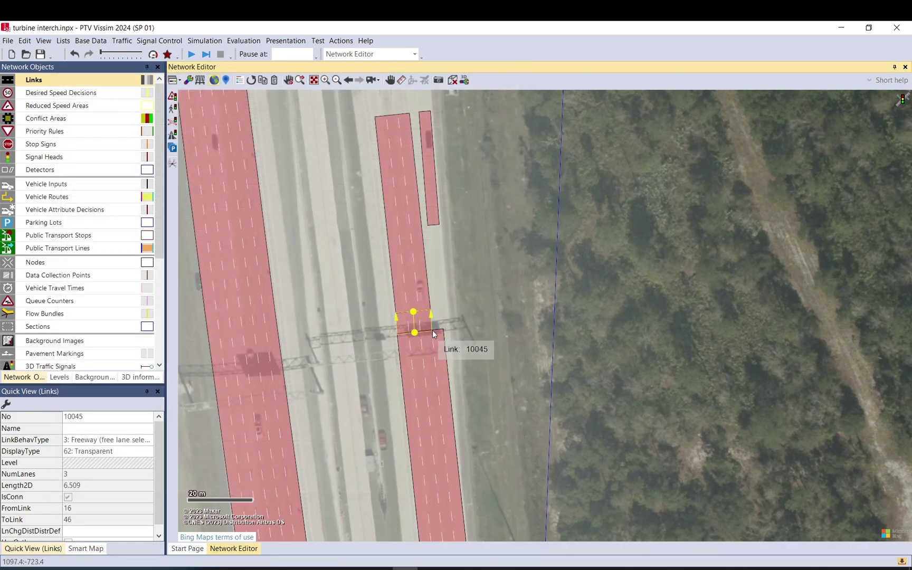
# Step: Extend the start of link 45 south to a length of about 66 m and connect lane 1 of link 16 to it
pyautogui.click(434, 224)
pyautogui.moveTo(438, 230); pyautogui.dragTo(440, 327)
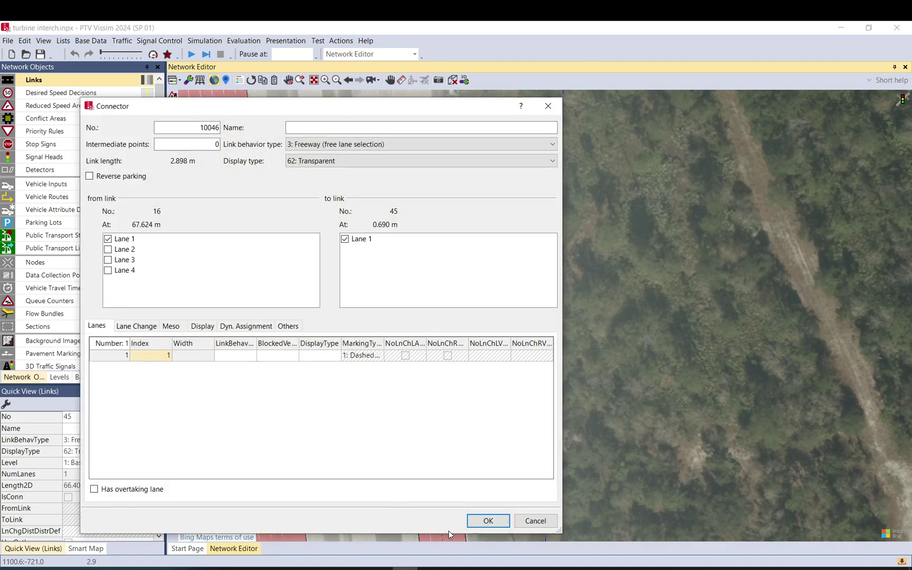
pyautogui.click(492, 521)
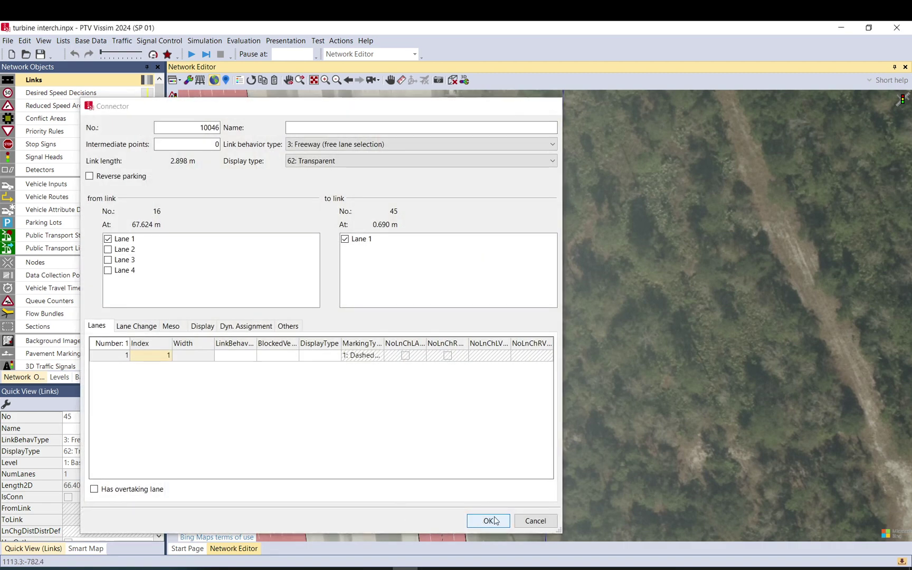
# Step: Move the north end of link 45 closer to link 44, for a length of about 73 m
pyautogui.moveTo(455, 205); pyautogui.dragTo(487, 409)
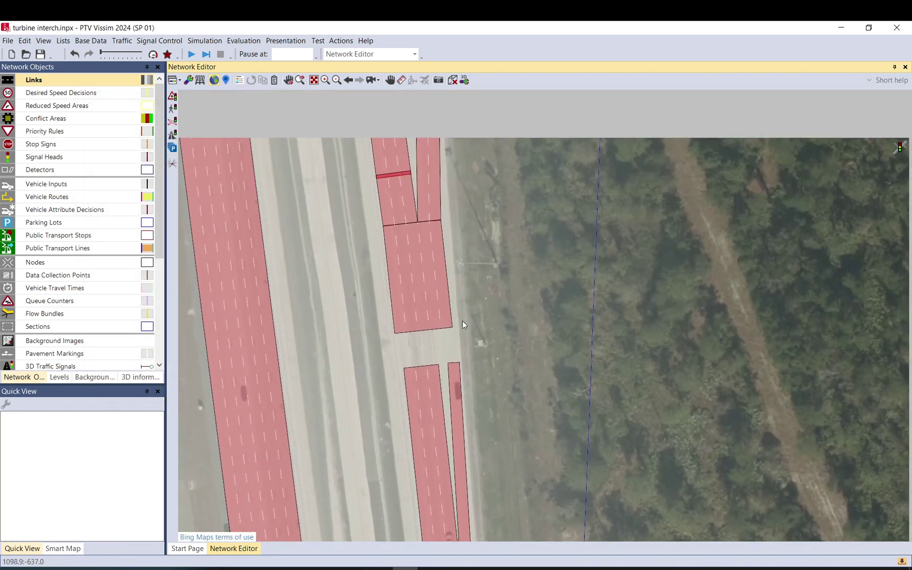
pyautogui.click(457, 371)
pyautogui.moveTo(457, 371); pyautogui.dragTo(448, 347)
pyautogui.press('Escape')
# Step: Set link 44 to four lanes and realign it with the roadway
pyautogui.click(426, 262)
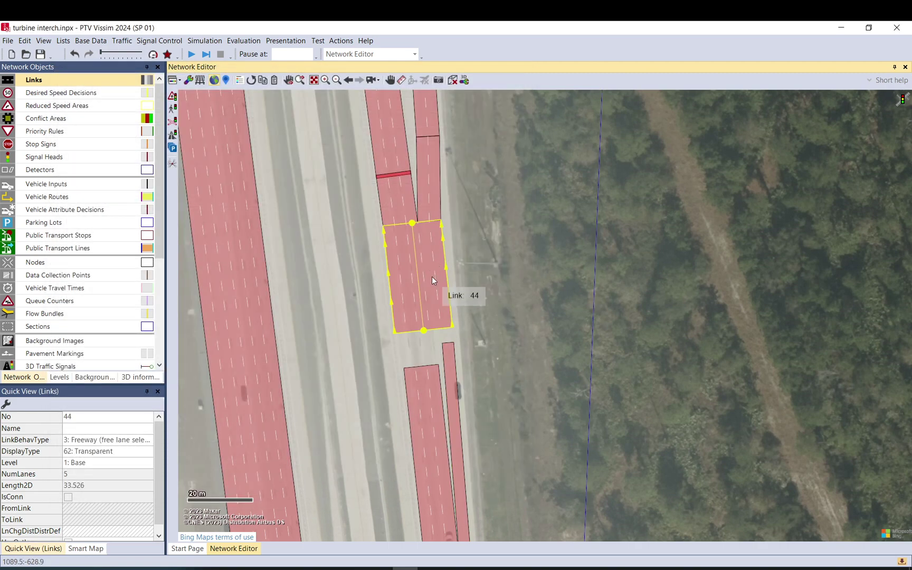
pyautogui.doubleClick(432, 281)
pyautogui.click(166, 117)
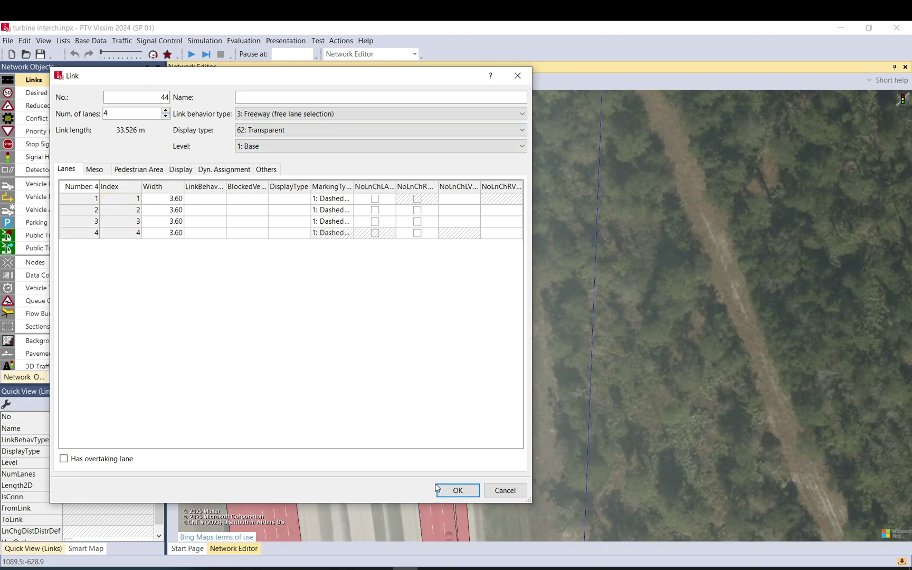
pyautogui.click(457, 491)
pyautogui.moveTo(421, 301); pyautogui.dragTo(420, 301)
# Step: Reduce the connector from link 44 to link 42 to one lane and end it on lane 2 of link 42
pyautogui.doubleClick(425, 202)
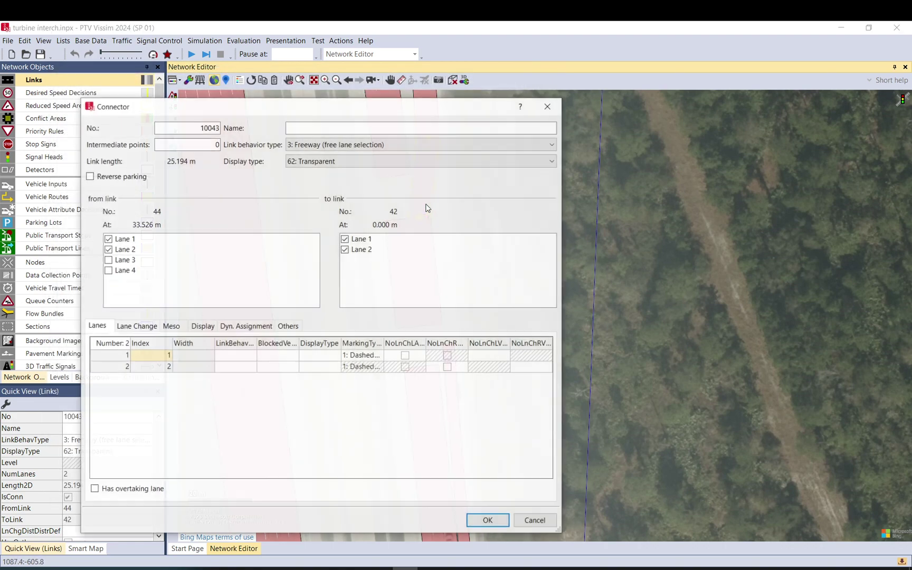
pyautogui.click(374, 252)
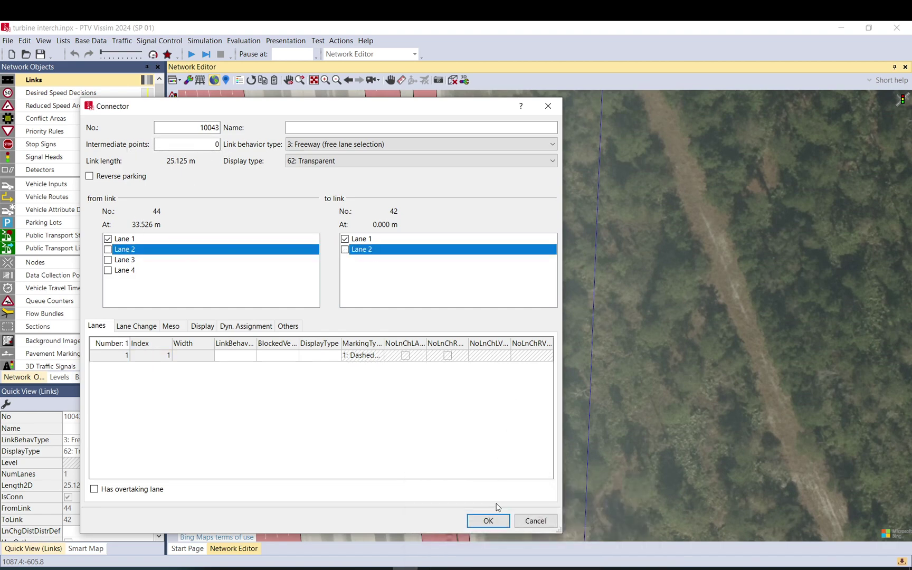
pyautogui.click(489, 521)
pyautogui.moveTo(425, 213); pyautogui.dragTo(425, 216)
# Step: Extend link 45 north to a length of about 134.5 m and connect it to lane 1 of link 42
pyautogui.click(448, 350)
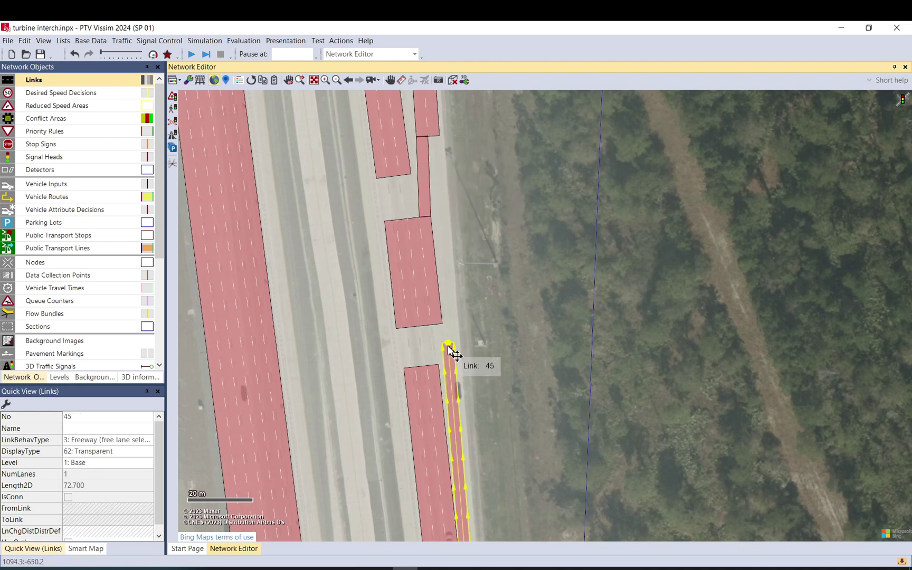
pyautogui.moveTo(448, 351); pyautogui.dragTo(434, 139)
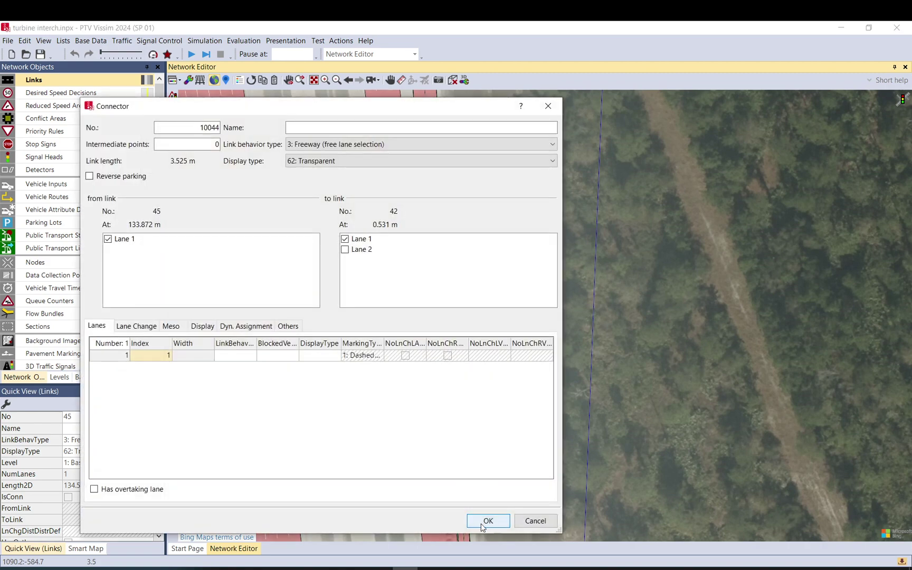
pyautogui.click(488, 521)
# Step: Connect lanes 1 to 3 of link 46 to lanes 2 to 4 of link 44
pyautogui.moveTo(422, 372); pyautogui.dragTo(433, 330)
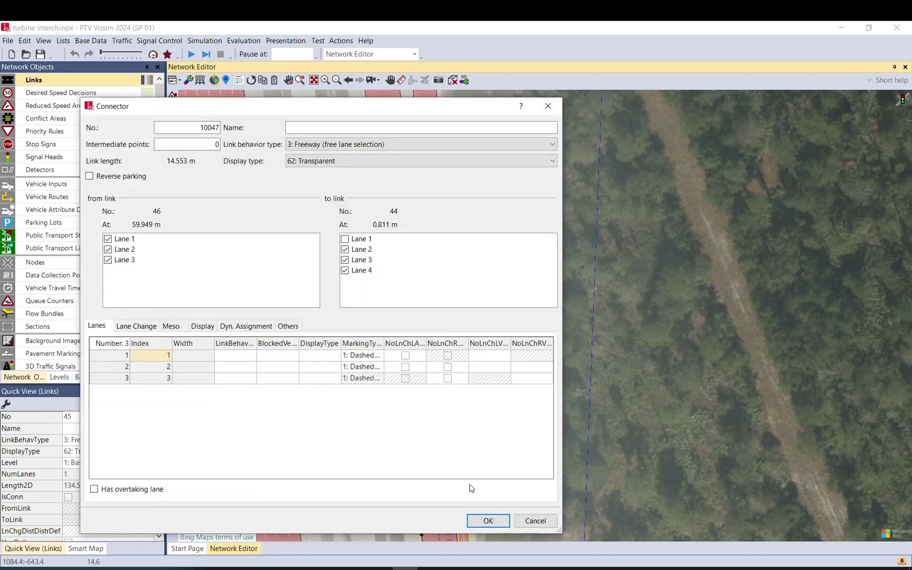
pyautogui.click(488, 520)
pyautogui.click(481, 375)
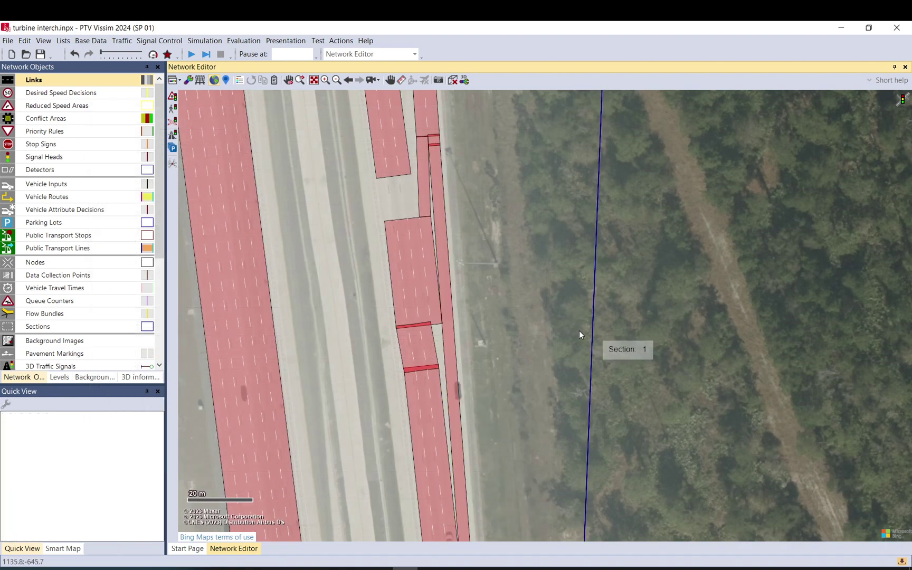
# Step: Delete link 44 together with its connectors 10043 and 10047
pyautogui.click(425, 256)
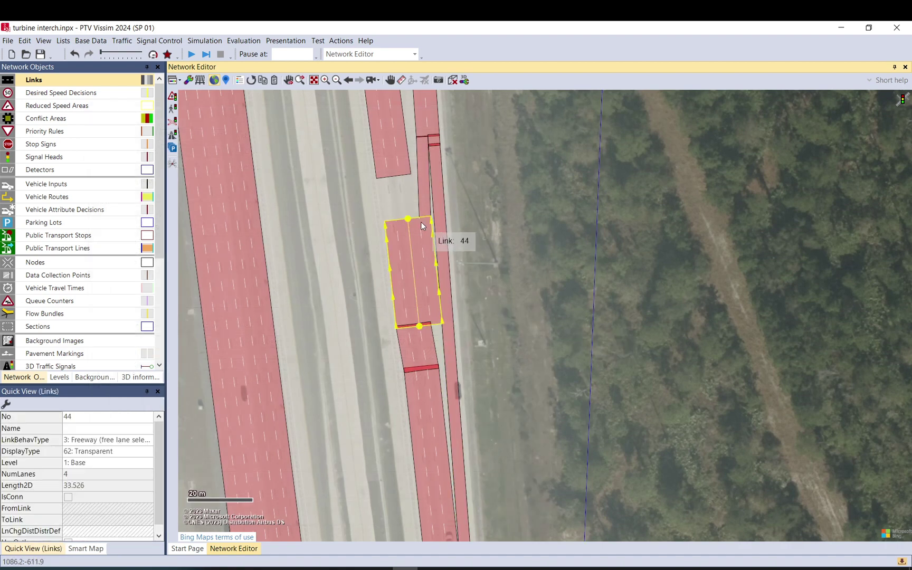
pyautogui.doubleClick(420, 245)
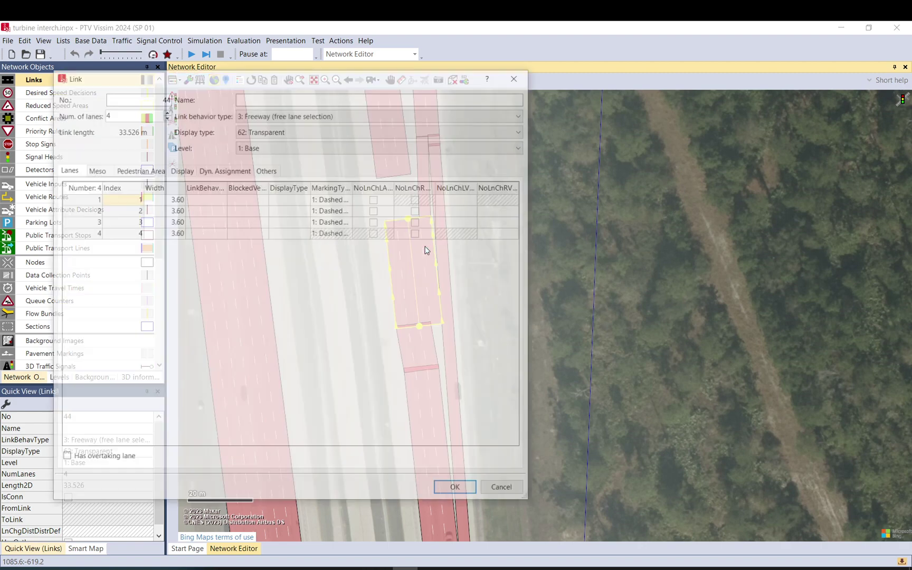
pyautogui.press('Escape')
pyautogui.press('Delete')
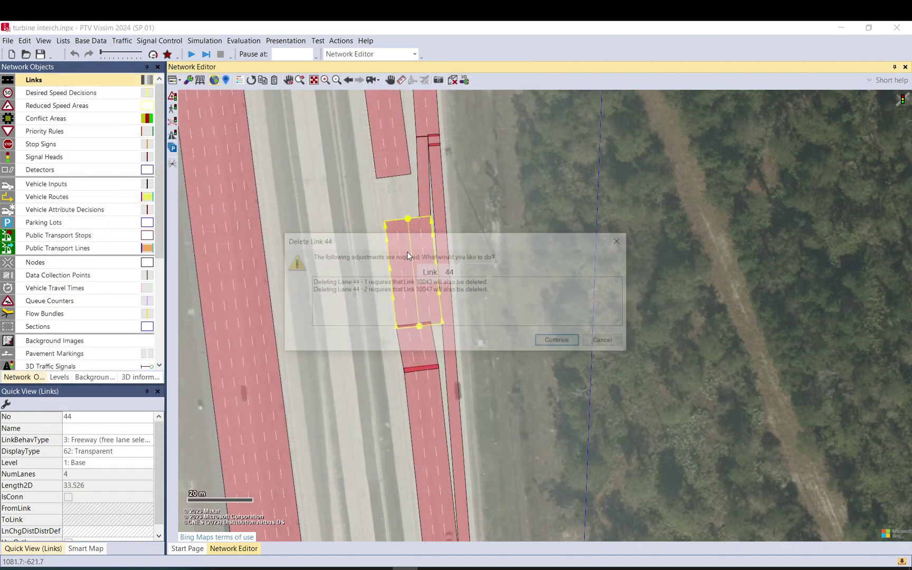
pyautogui.click(561, 341)
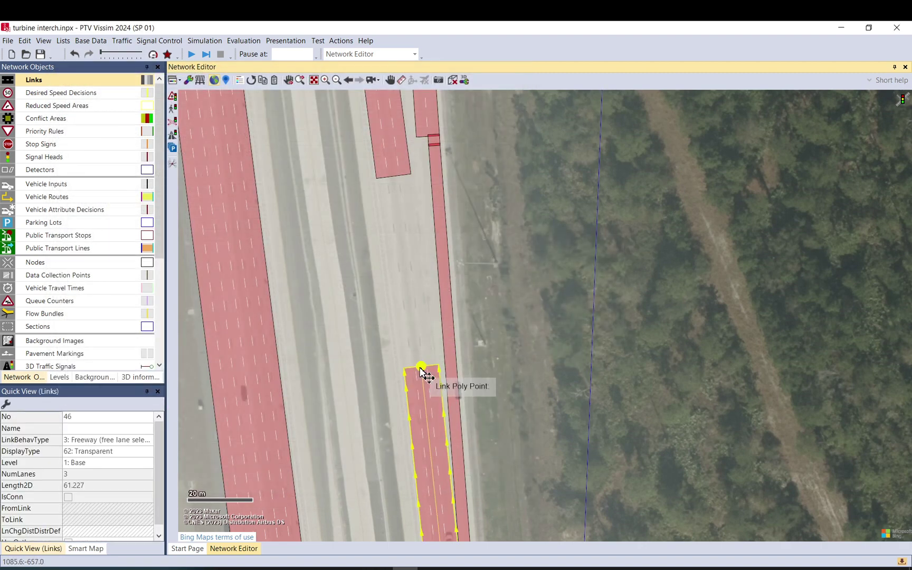
# Step: Extend link 46 north to a length of about 120 m and connect it to link 43
pyautogui.moveTo(421, 371); pyautogui.dragTo(393, 175)
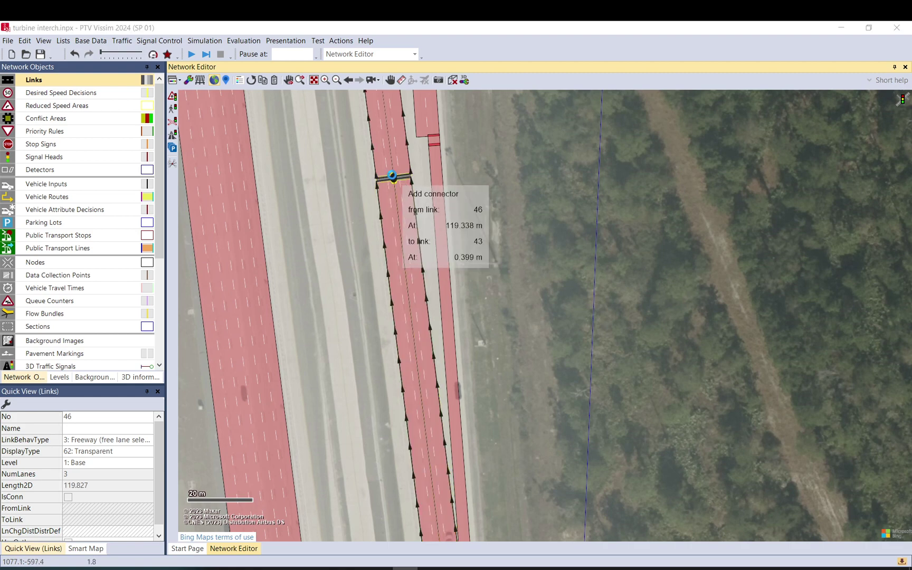
pyautogui.click(489, 521)
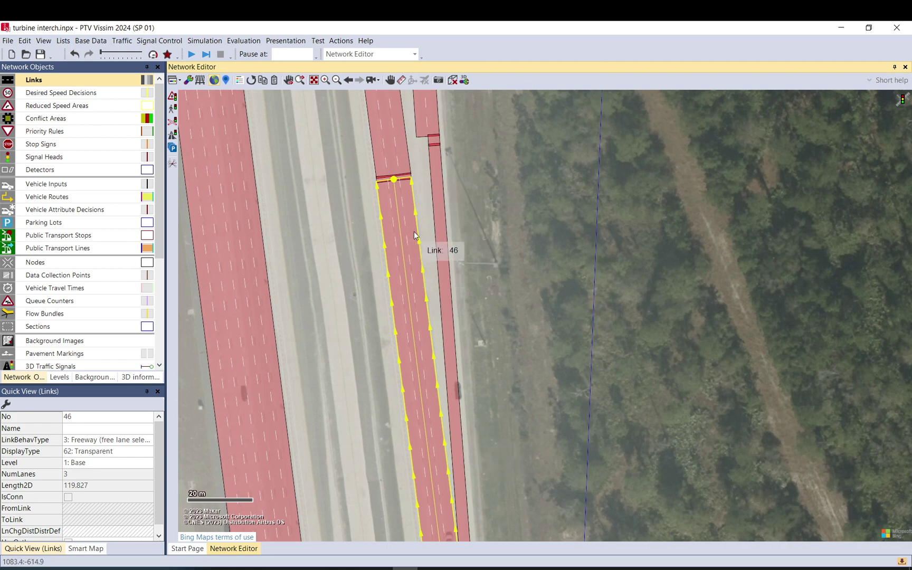
# Step: Add a one-lane connector from lane 1 of link 46 to lane 1 of link 42
pyautogui.press('Up')
pyautogui.moveTo(432, 411); pyautogui.dragTo(423, 194)
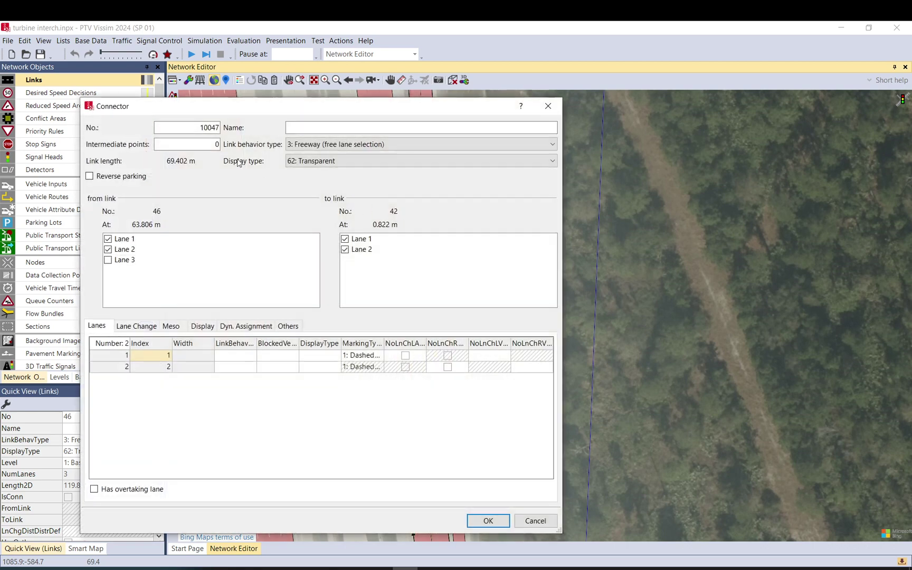
pyautogui.click(132, 253)
pyautogui.click(377, 251)
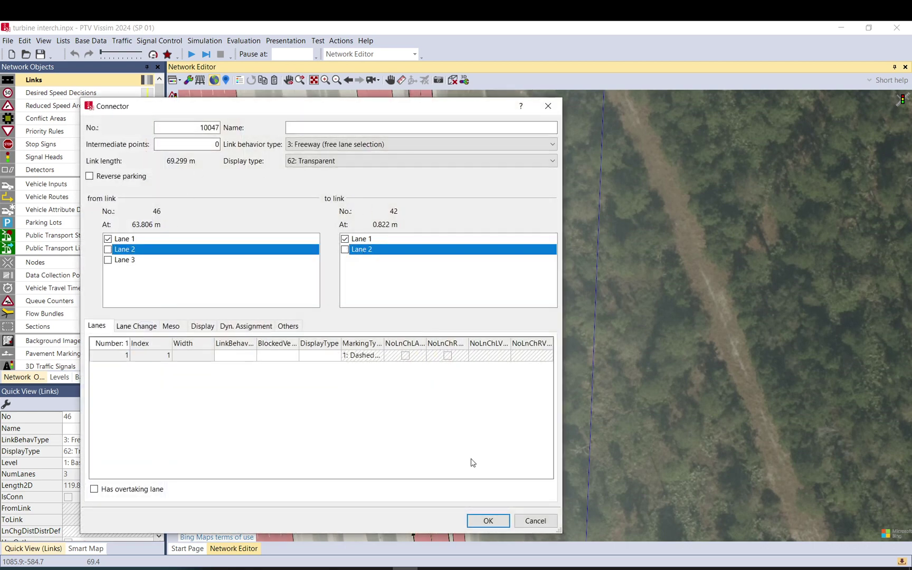
pyautogui.click(488, 522)
# Step: Lengthen the connector from link 46 to about 95 m by moving its start south, and shift its end to lane 2 of link 42
pyautogui.click(427, 406)
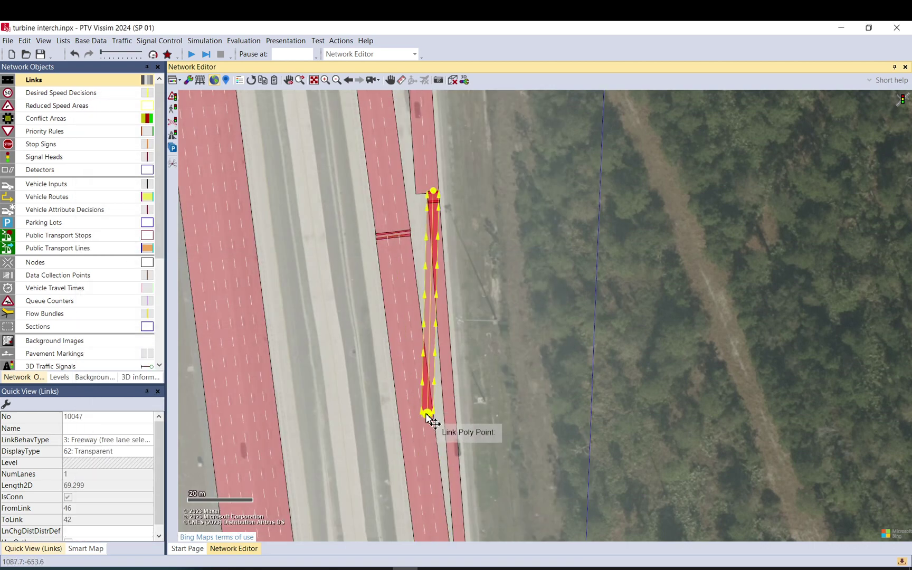
pyautogui.moveTo(430, 414); pyautogui.dragTo(439, 498)
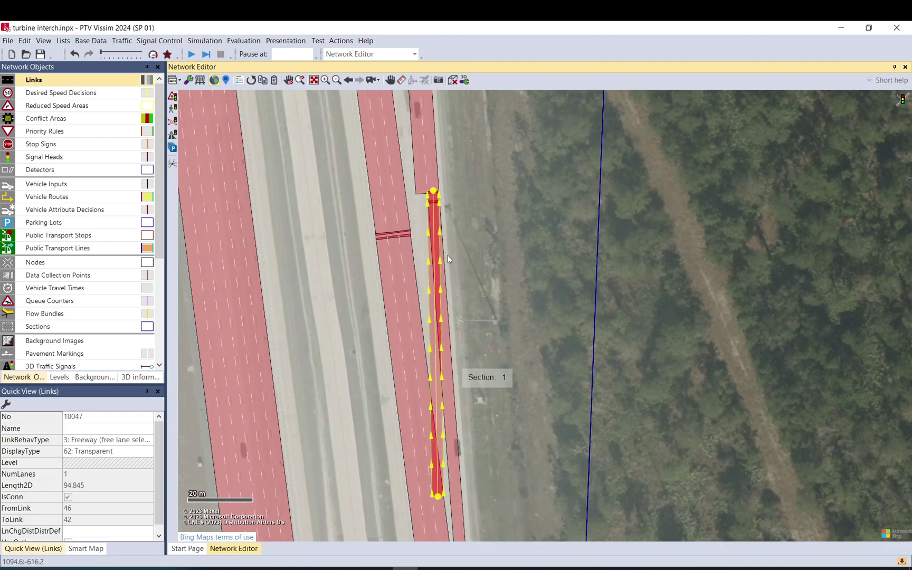
pyautogui.moveTo(441, 200)
pyautogui.mouseDown()
pyautogui.moveTo(427, 183)
pyautogui.moveTo(432, 197)
pyautogui.mouseUp()
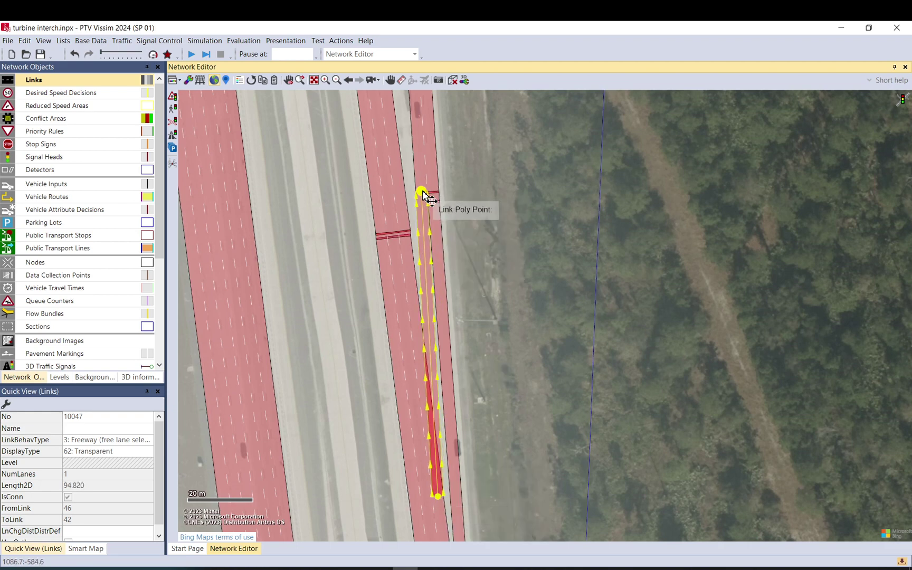
pyautogui.click(685, 206)
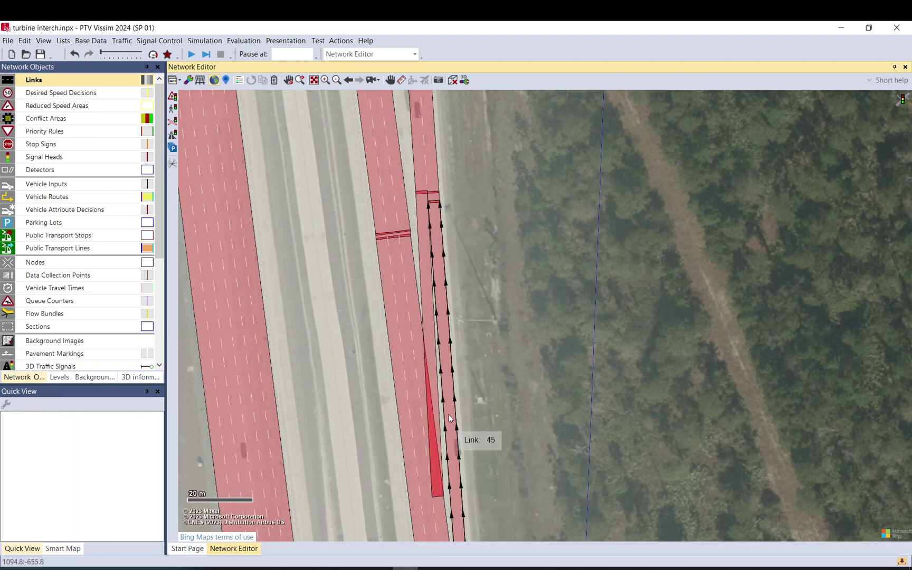
# Step: Examine the connections around links 45 and 46, and survey the interchange northwest to the western freeway branch
pyautogui.moveTo(449, 414); pyautogui.dragTo(491, 268)
pyautogui.click(477, 350)
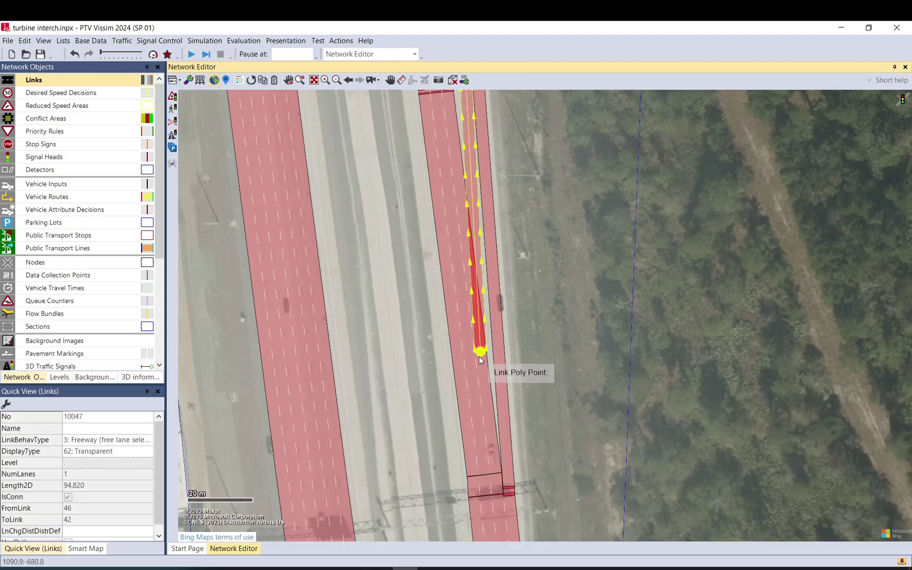
pyautogui.moveTo(661, 229); pyautogui.dragTo(694, 403)
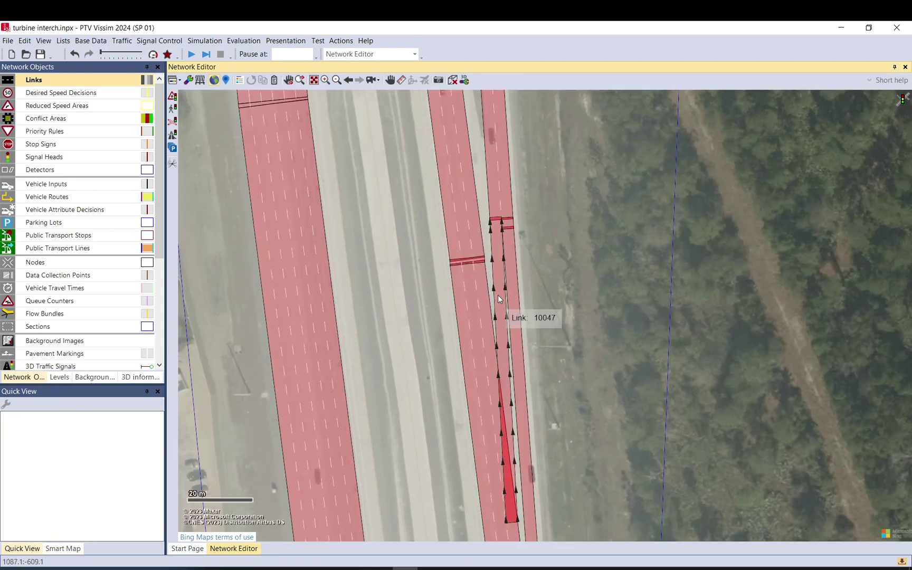
pyautogui.scroll(-2, 498, 295)
pyautogui.scroll(-2, 498, 221)
pyautogui.moveTo(478, 185); pyautogui.dragTo(484, 285)
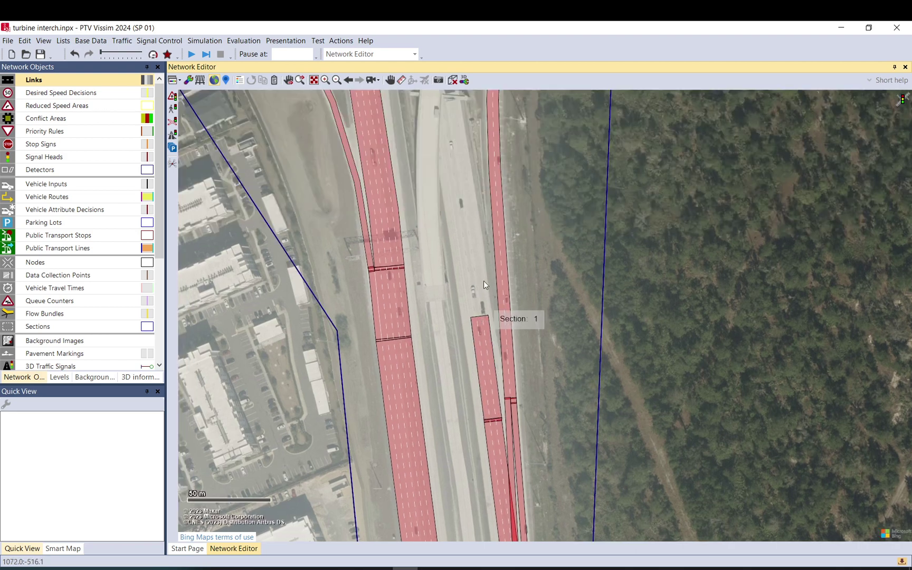
pyautogui.moveTo(273, 127); pyautogui.dragTo(750, 375)
pyautogui.scroll(-1, 750, 376)
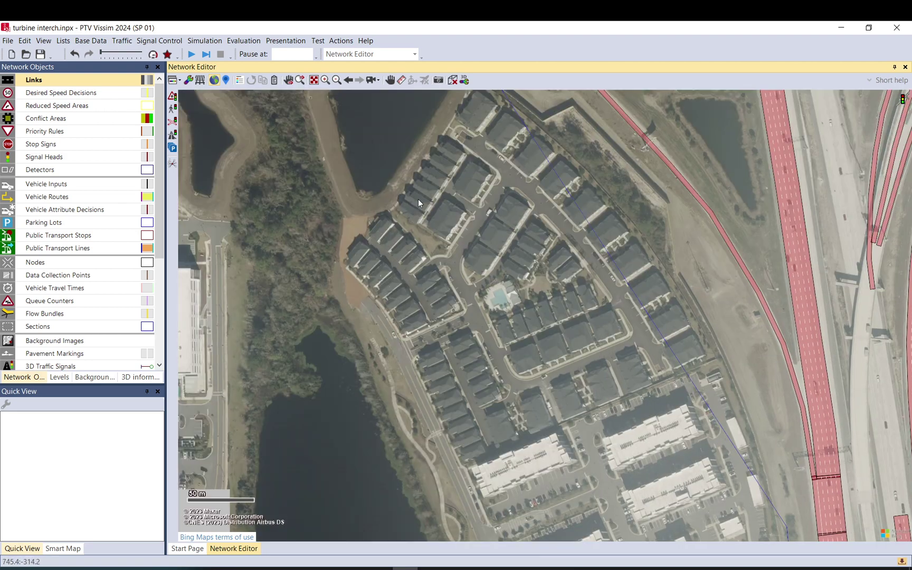
pyautogui.moveTo(418, 199); pyautogui.dragTo(632, 434)
pyautogui.scroll(-2, 632, 434)
pyautogui.moveTo(411, 259); pyautogui.dragTo(721, 358)
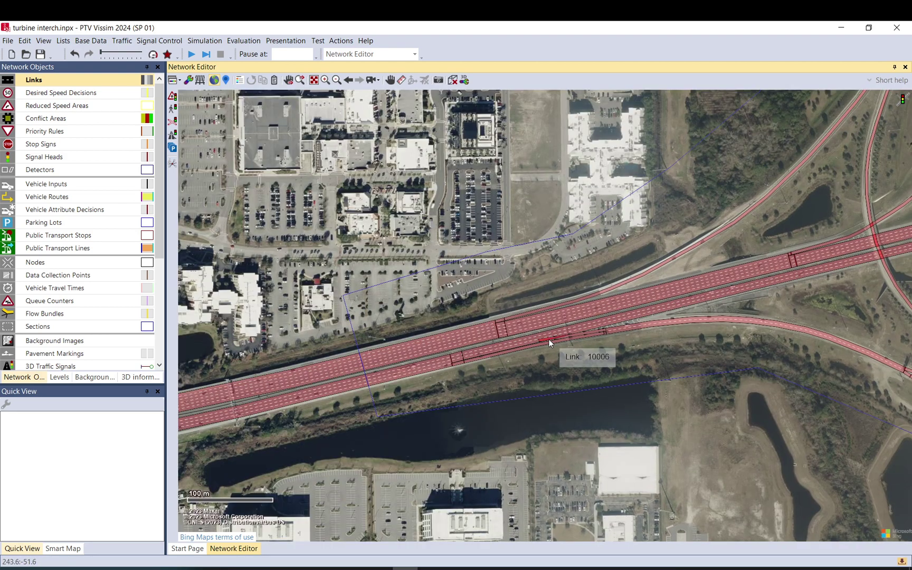
# Step: Extend the south end of the northbound four-lane link 16 along the freeway, past the overhead gantry, to a length of about 375 m
pyautogui.moveTo(527, 361); pyautogui.dragTo(584, 259)
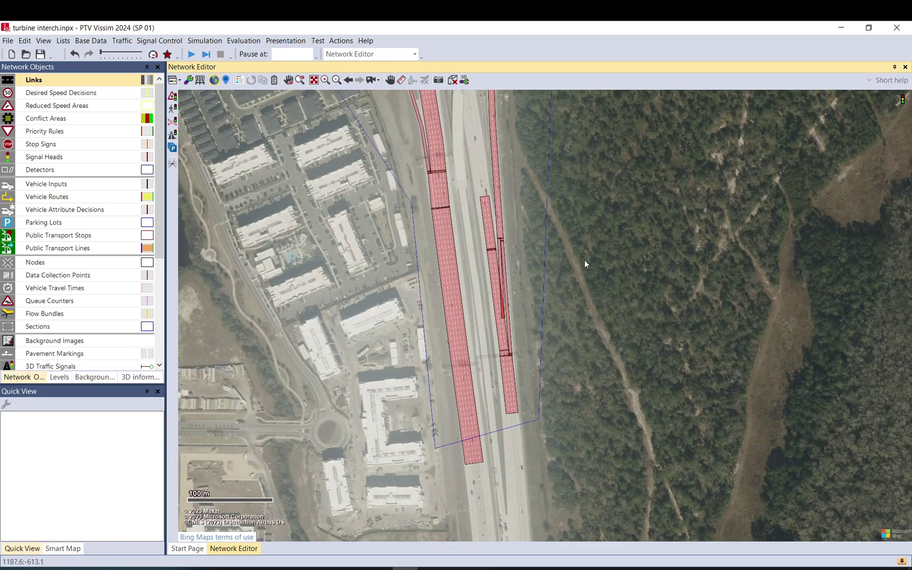
pyautogui.moveTo(624, 435); pyautogui.dragTo(512, 473)
pyautogui.click(493, 197)
pyautogui.click(566, 268)
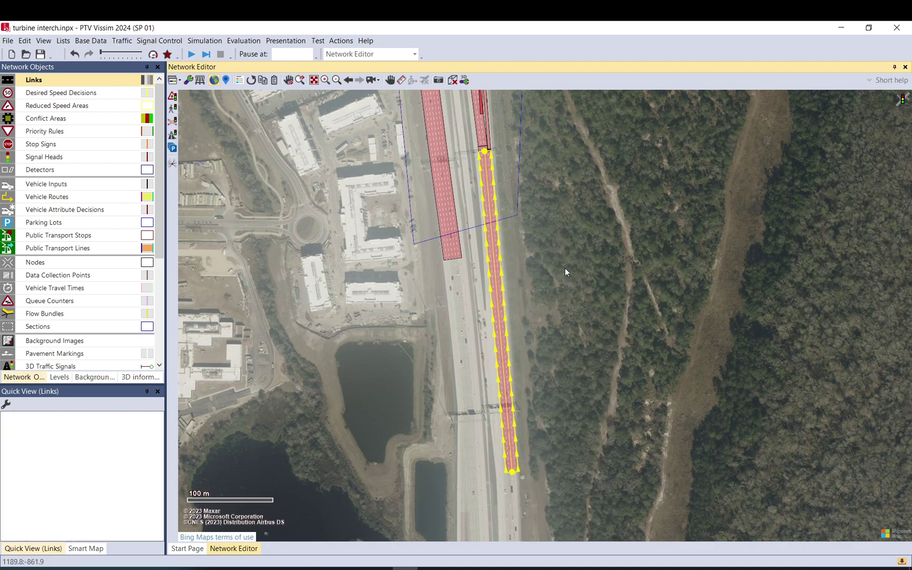
# Step: Extend section 1 by moving its southern edge about 180 m south, to just north of the gantry across the freeway
pyautogui.moveTo(444, 127); pyautogui.dragTo(492, 370)
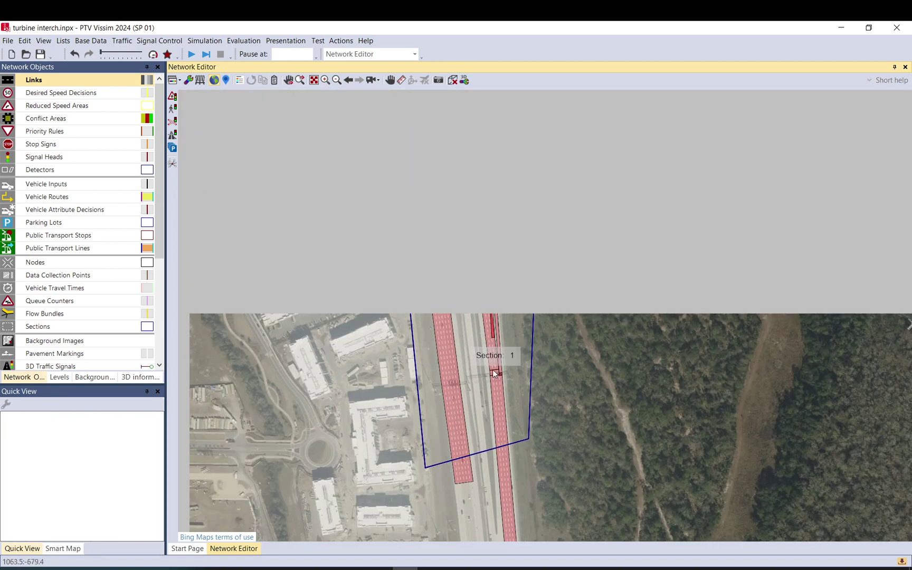
pyautogui.moveTo(497, 221); pyautogui.dragTo(457, 114)
pyautogui.click(457, 115)
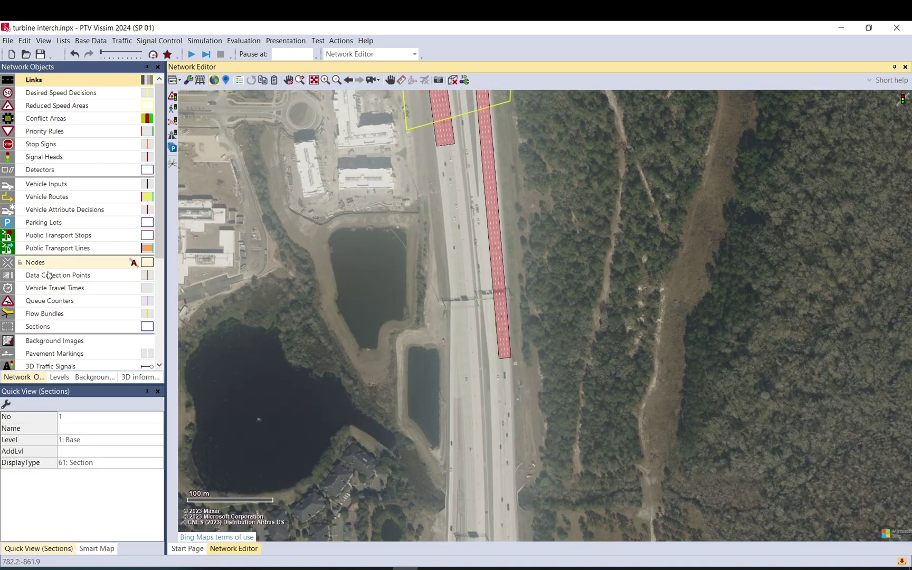
pyautogui.click(52, 326)
pyautogui.moveTo(456, 114); pyautogui.dragTo(517, 271)
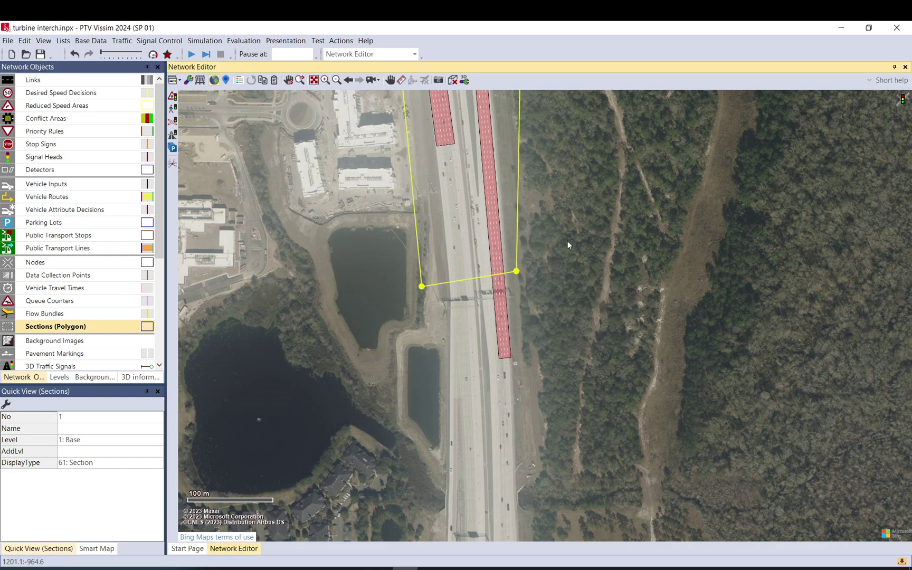
pyautogui.click(568, 241)
pyautogui.click(70, 83)
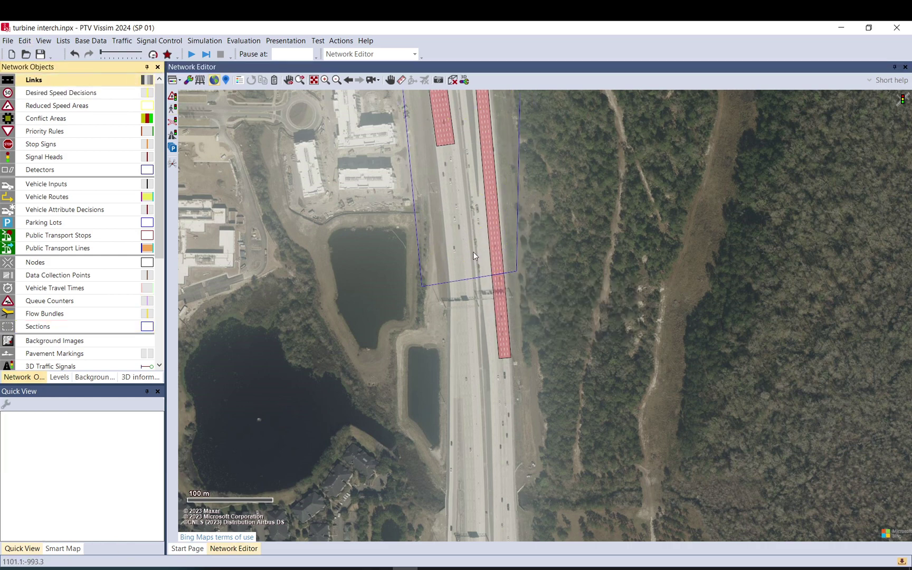
# Step: Examine the uncovered middle roadway between the drawn freeway links, from the southern end north to the ramps and back
pyautogui.scroll(2, 449, 148)
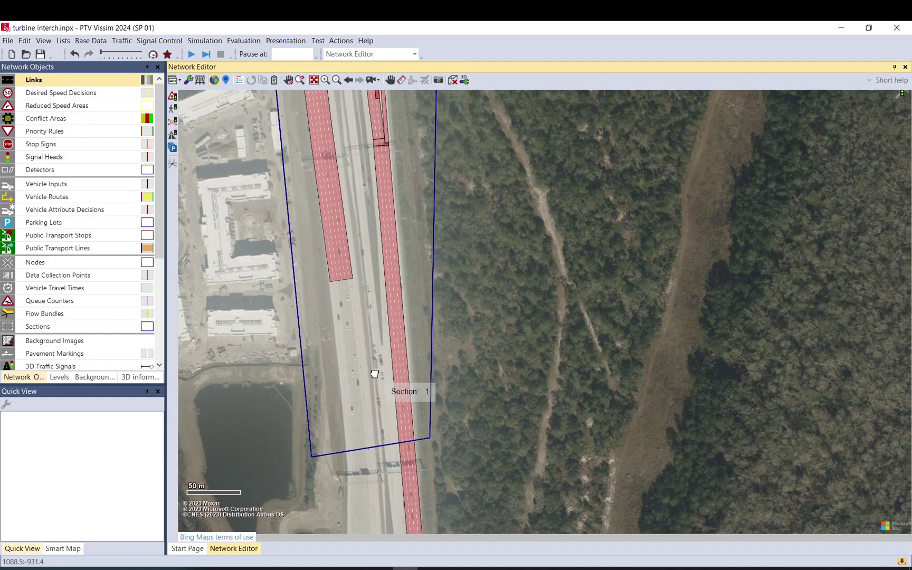
pyautogui.scroll(1, 381, 372)
pyautogui.scroll(1, 382, 369)
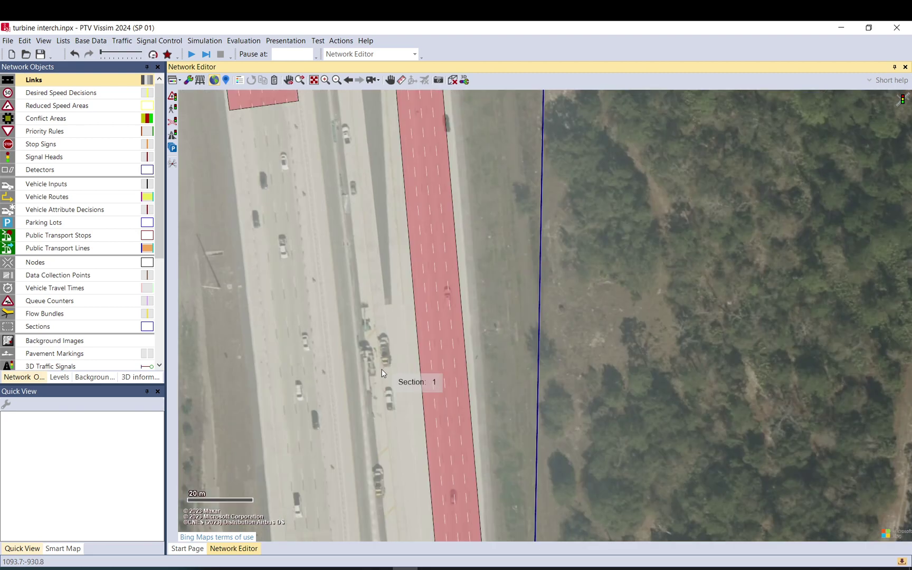
pyautogui.scroll(1, 382, 369)
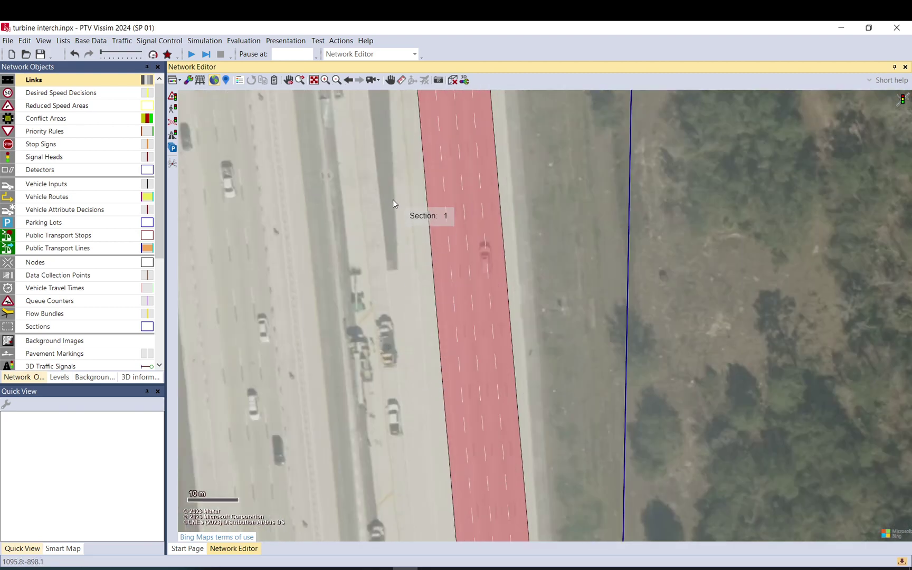
pyautogui.scroll(-1, 403, 391)
pyautogui.scroll(-1, 392, 391)
pyautogui.moveTo(378, 245)
pyautogui.mouseDown()
pyautogui.moveTo(369, 417)
pyautogui.moveTo(345, 319)
pyautogui.moveTo(343, 444)
pyautogui.moveTo(317, 257)
pyautogui.moveTo(321, 330)
pyautogui.moveTo(296, 245)
pyautogui.moveTo(332, 494)
pyautogui.moveTo(332, 361)
pyautogui.moveTo(332, 457)
pyautogui.moveTo(320, 411)
pyautogui.moveTo(295, 484)
pyautogui.moveTo(339, 269)
pyautogui.moveTo(324, 325)
pyautogui.mouseUp()
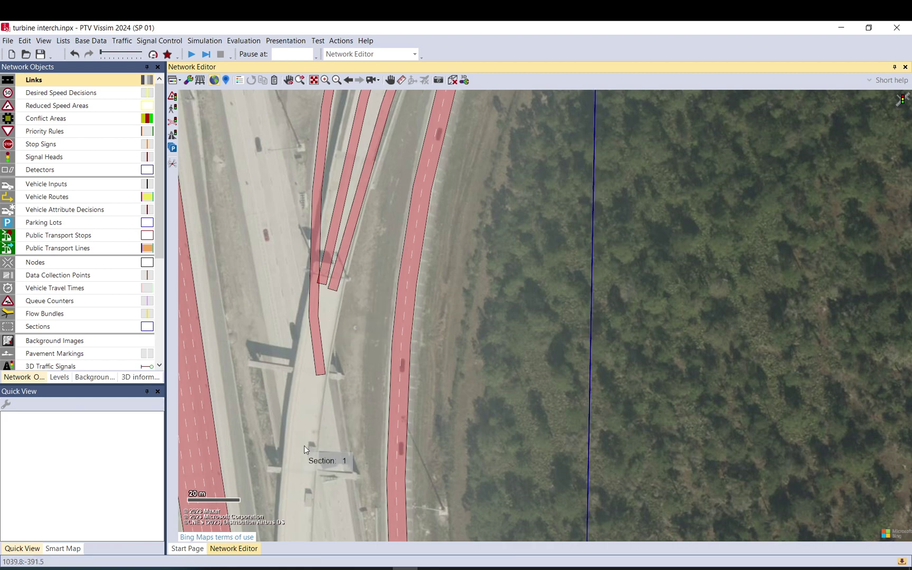
pyautogui.moveTo(306, 494); pyautogui.dragTo(315, 217)
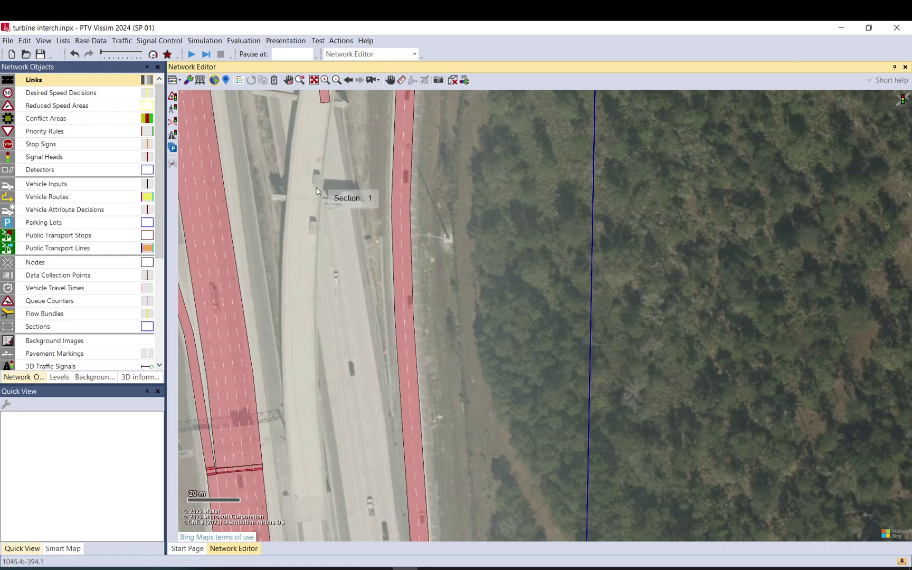
pyautogui.moveTo(306, 417); pyautogui.dragTo(305, 269)
pyautogui.moveTo(311, 467); pyautogui.dragTo(308, 316)
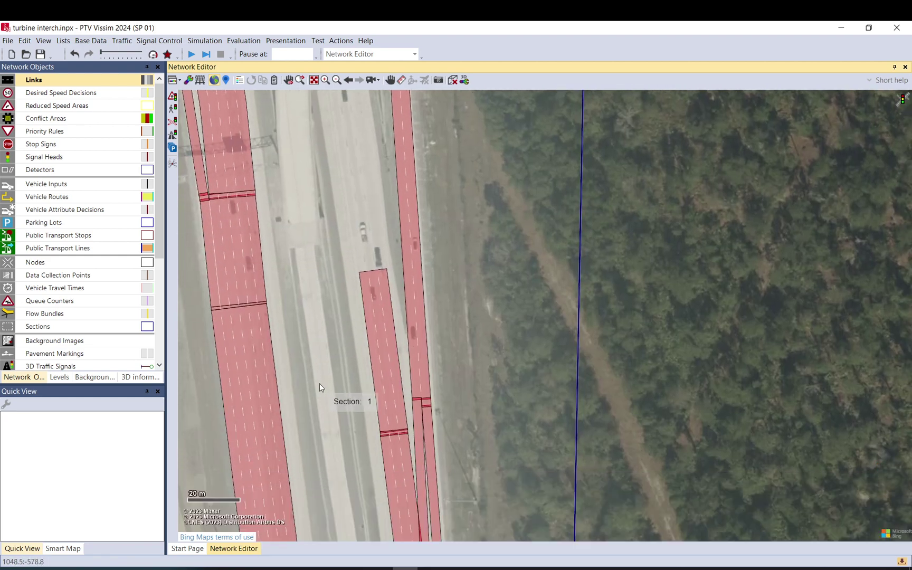
# Step: Split the three-lane link beside the middle roadway just south of its northern end
pyautogui.moveTo(326, 379); pyautogui.dragTo(324, 300)
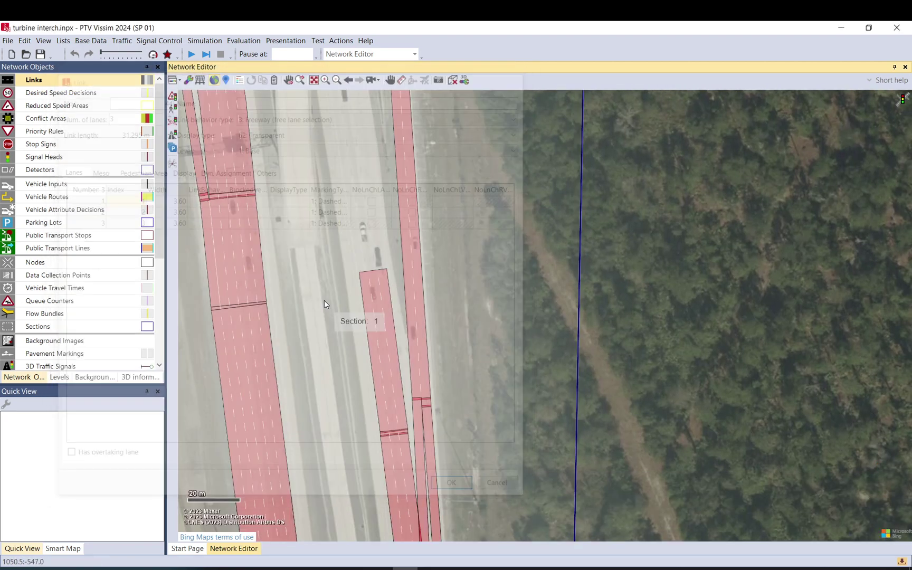
pyautogui.press('Escape')
pyautogui.rightClick(368, 287)
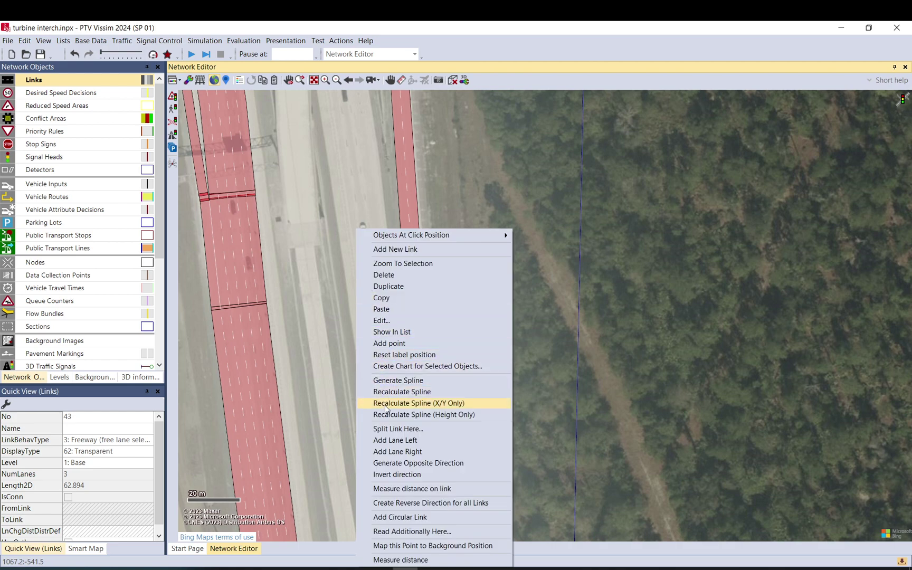
pyautogui.click(390, 429)
pyautogui.click(131, 313)
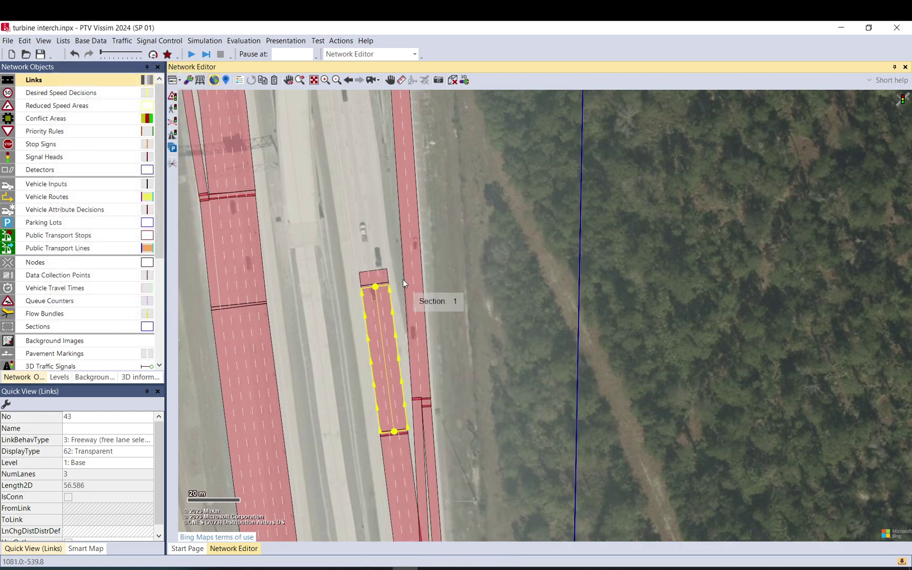
# Step: Move the short split-off link west onto the middle roadway without its connector, and set it to 2 lanes
pyautogui.moveTo(315, 287)
pyautogui.mouseDown()
pyautogui.moveTo(376, 248)
pyautogui.moveTo(364, 285)
pyautogui.mouseUp()
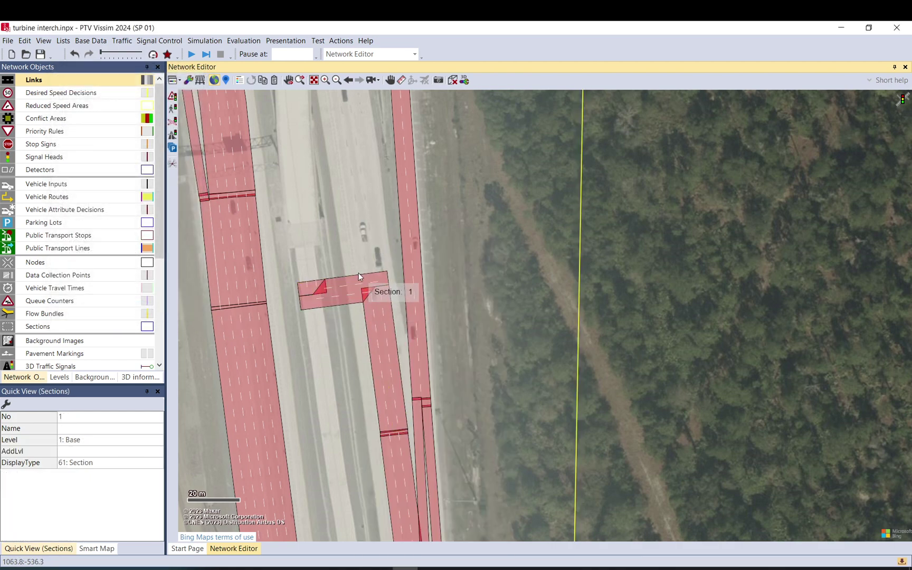
pyautogui.press('Delete')
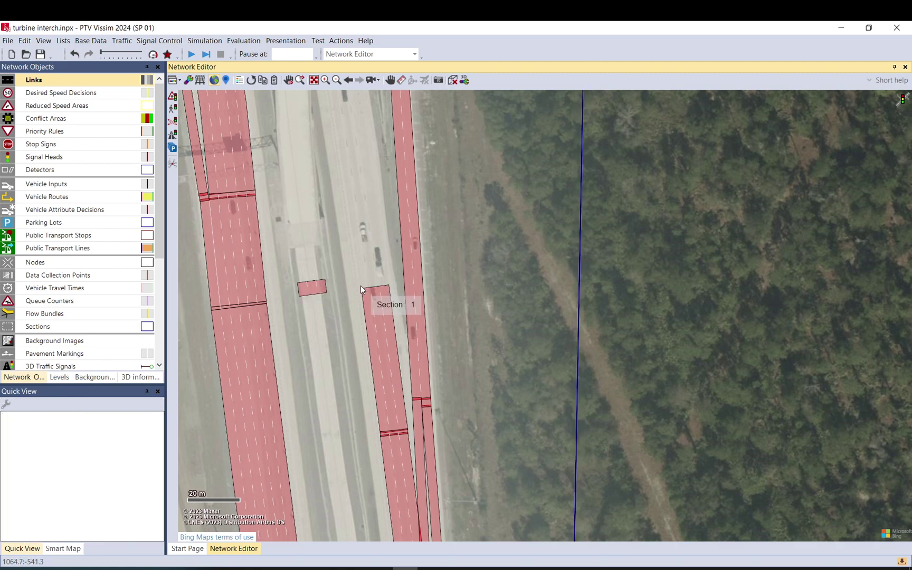
pyautogui.click(312, 290)
pyautogui.doubleClick(312, 289)
pyautogui.click(165, 116)
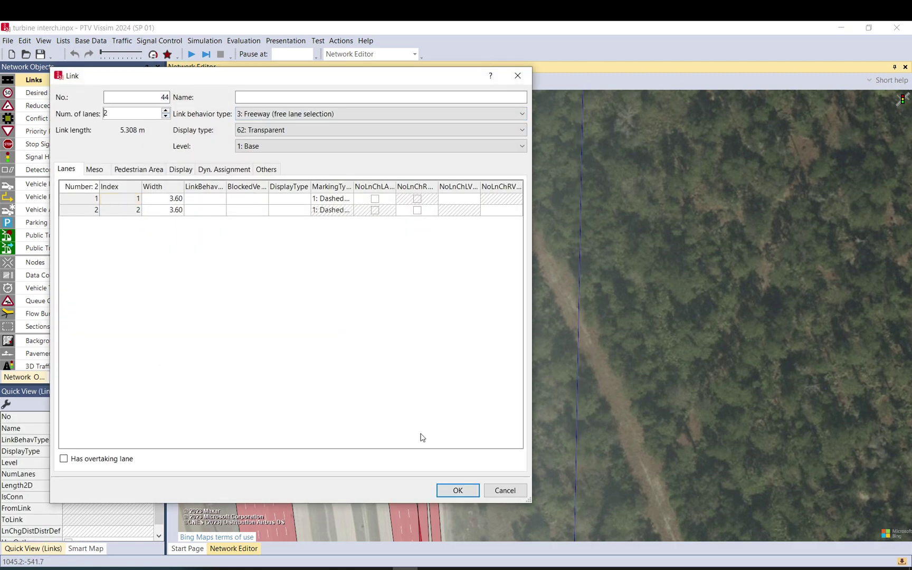
pyautogui.click(458, 491)
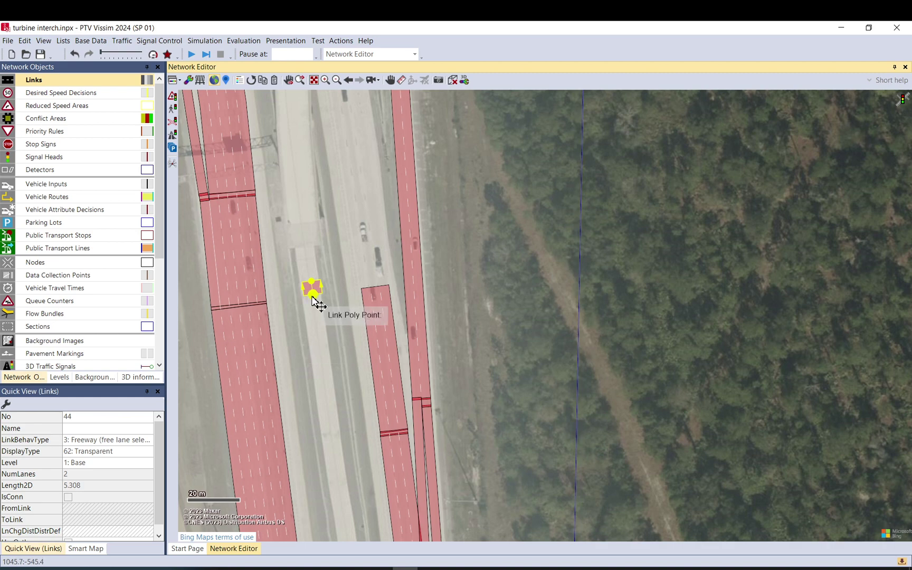
# Step: Stretch the two-lane link south and north along the middle roadway to a length of about 286 m
pyautogui.moveTo(312, 297); pyautogui.dragTo(344, 530)
pyautogui.moveTo(351, 433); pyautogui.dragTo(359, 130)
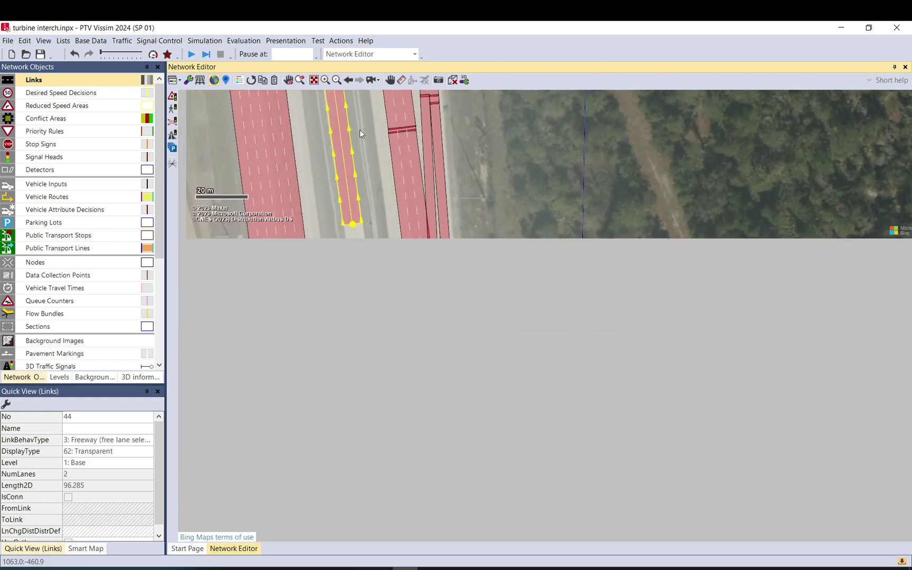
pyautogui.moveTo(349, 226); pyautogui.dragTo(395, 507)
pyautogui.moveTo(390, 210); pyautogui.dragTo(350, 122)
pyautogui.moveTo(379, 155); pyautogui.dragTo(378, 350)
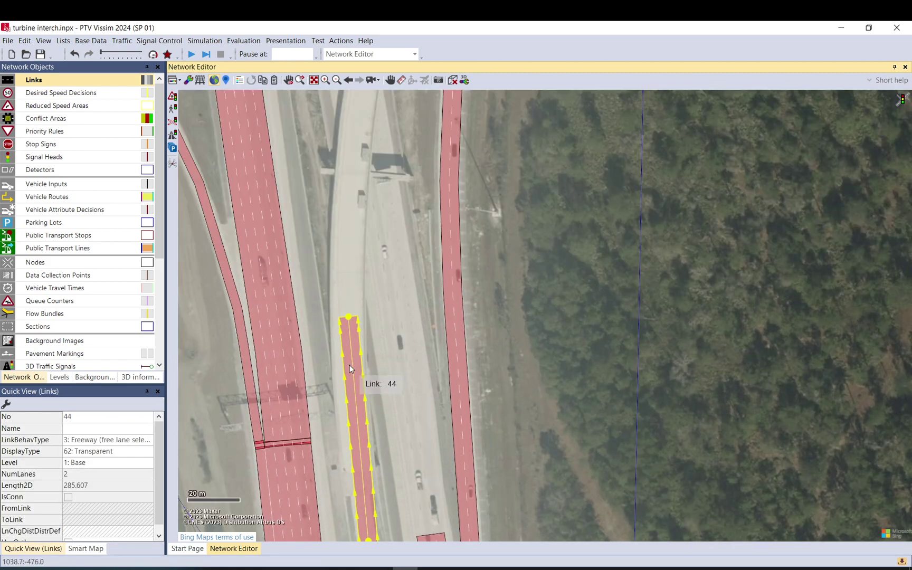
# Step: Extend the two-lane link's north end to about 370 m total length and shape it with intermediate points along the elevated ramp's curve
pyautogui.moveTo(352, 318); pyautogui.dragTo(358, 99)
pyautogui.moveTo(355, 148); pyautogui.dragTo(349, 211)
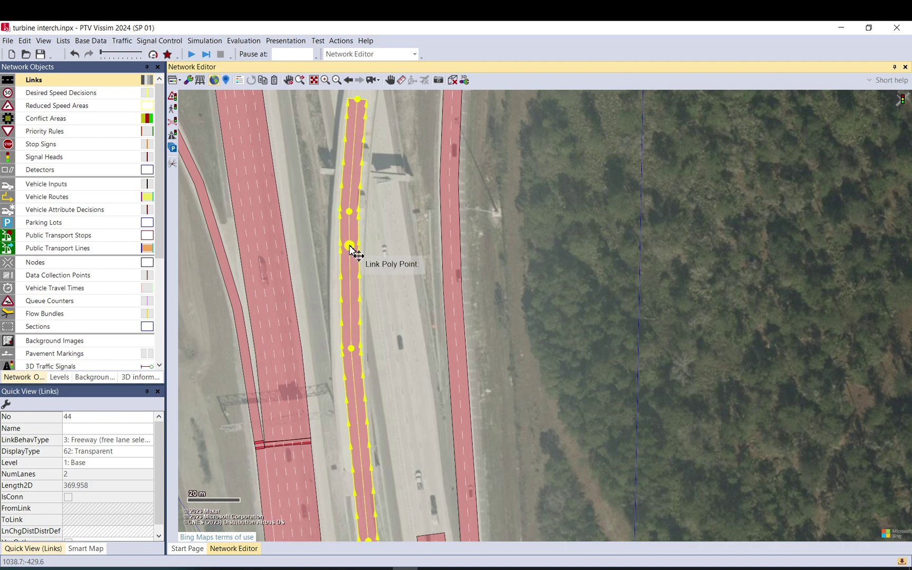
pyautogui.moveTo(353, 252); pyautogui.dragTo(348, 292)
pyautogui.click(422, 340)
# Step: Extend the two-lane link's south end along the middle roadway, giving a total length of about 592 m
pyautogui.scroll(-5, 399, 275)
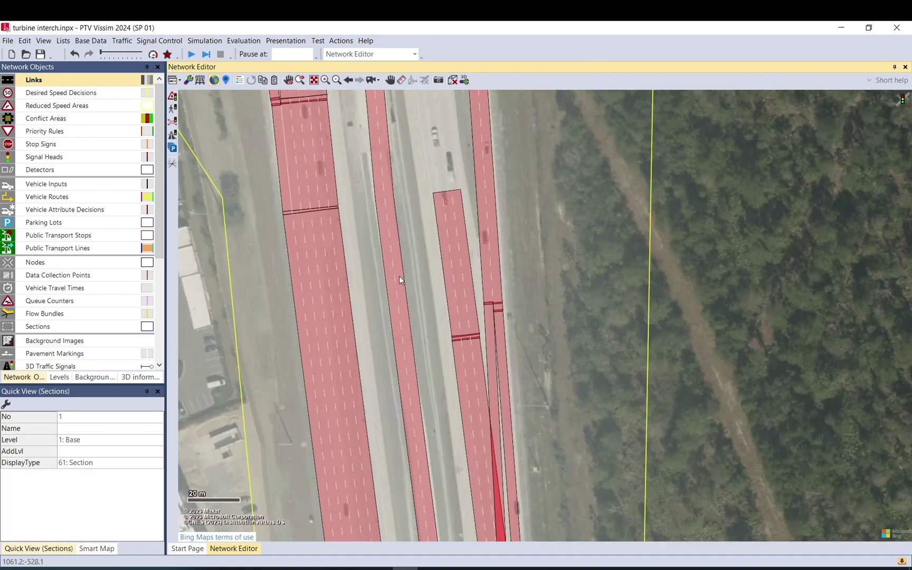
pyautogui.scroll(-10, 399, 276)
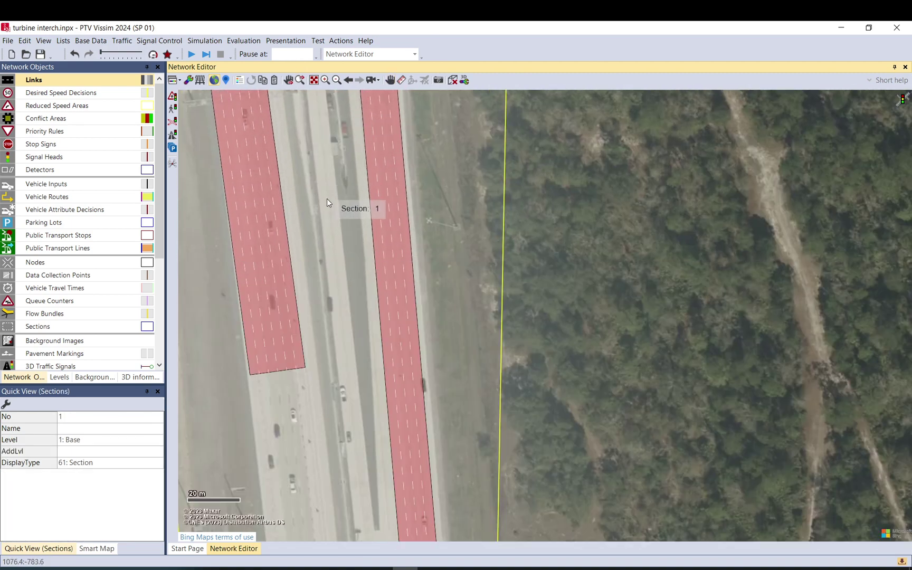
pyautogui.scroll(-5, 327, 199)
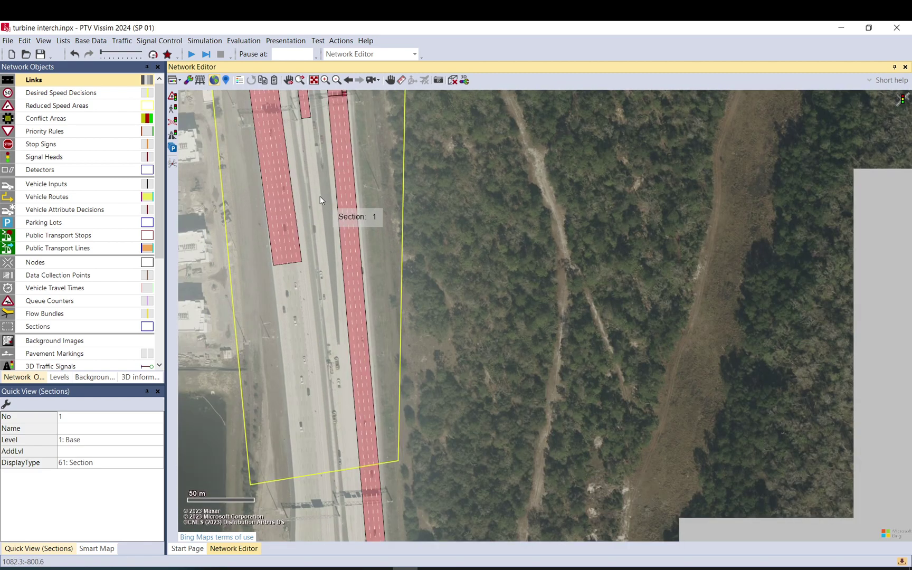
pyautogui.scroll(1, 318, 241)
pyautogui.click(309, 132)
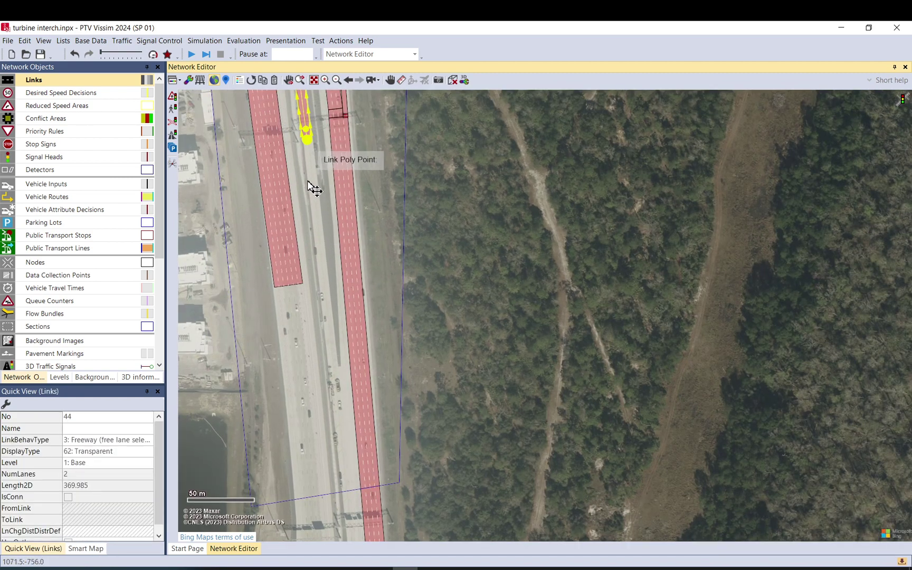
pyautogui.moveTo(312, 188); pyautogui.dragTo(348, 442)
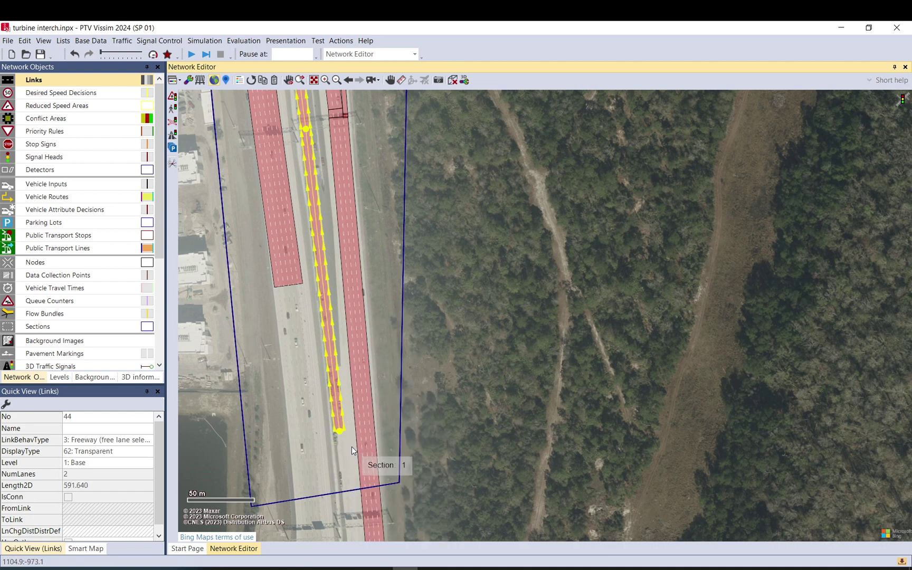
# Step: Realign the southern end of the four-lane link with the pavement using its end and an intermediate point, making it about 383 m long
pyautogui.scroll(3, 351, 447)
pyautogui.scroll(3, 389, 397)
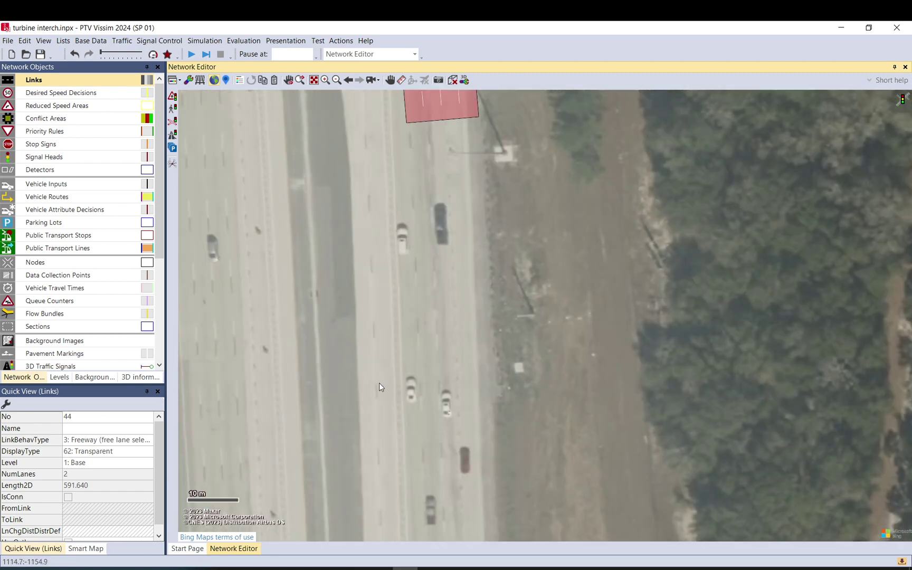
pyautogui.moveTo(363, 184); pyautogui.dragTo(352, 347)
pyautogui.scroll(-2, 373, 364)
pyautogui.moveTo(349, 215); pyautogui.dragTo(351, 352)
pyautogui.click(400, 363)
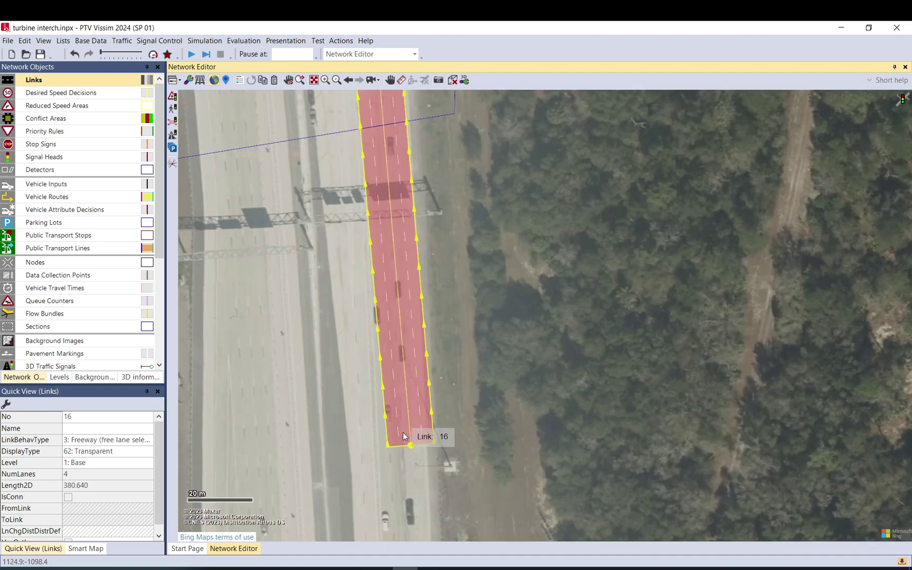
pyautogui.moveTo(411, 448); pyautogui.dragTo(403, 460)
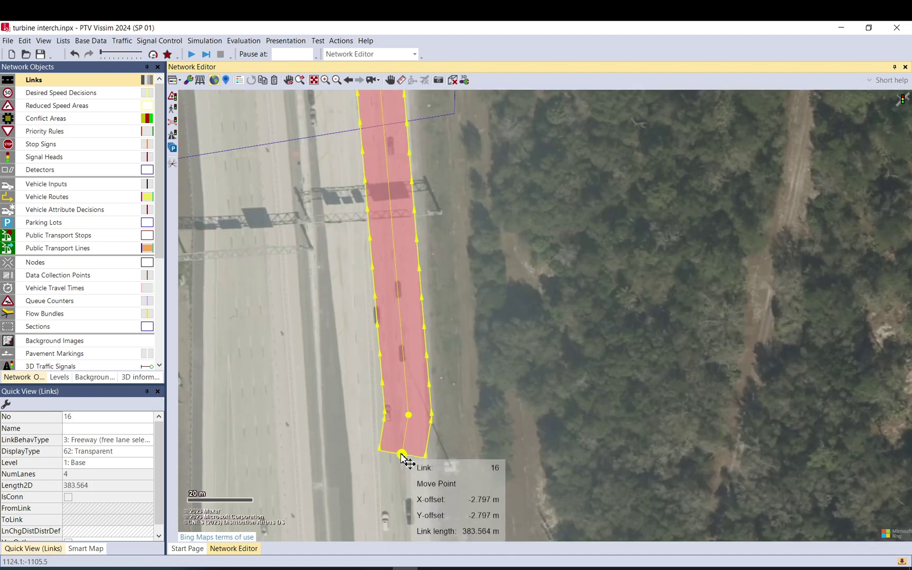
pyautogui.moveTo(407, 417); pyautogui.dragTo(396, 344)
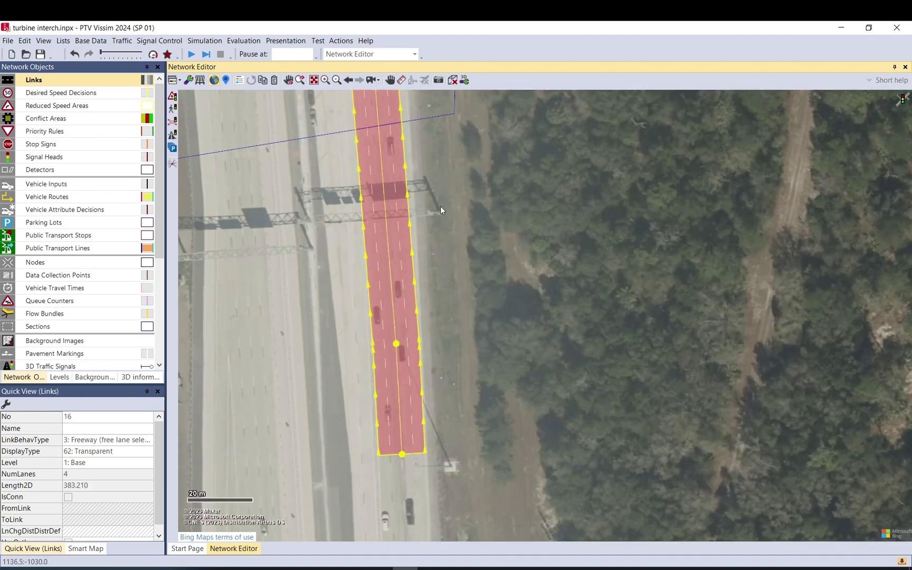
# Step: Examine the freeway south of the four-lane link's end, down to the crossroad interchange
pyautogui.scroll(-2, 405, 505)
pyautogui.moveTo(405, 457); pyautogui.dragTo(400, 272)
pyautogui.moveTo(399, 352); pyautogui.dragTo(392, 129)
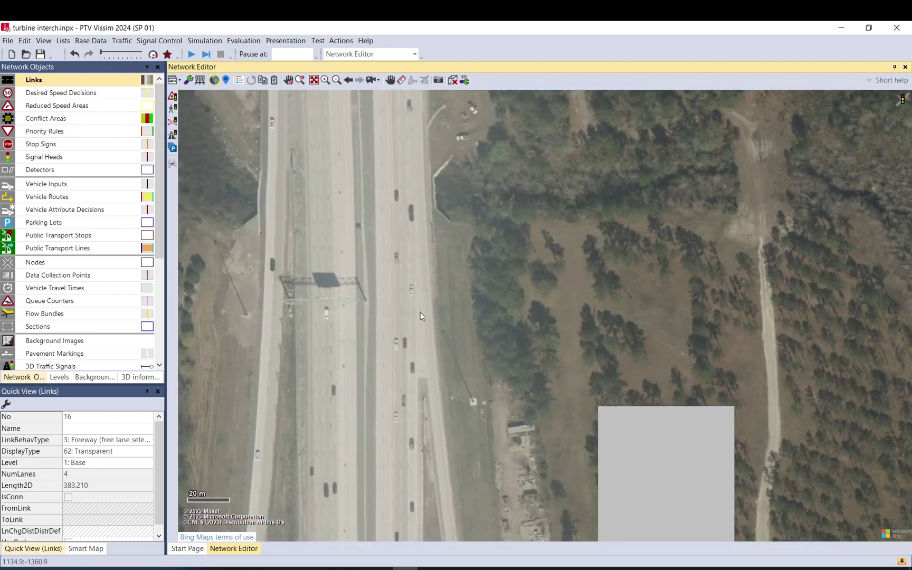
pyautogui.moveTo(423, 321); pyautogui.dragTo(418, 426)
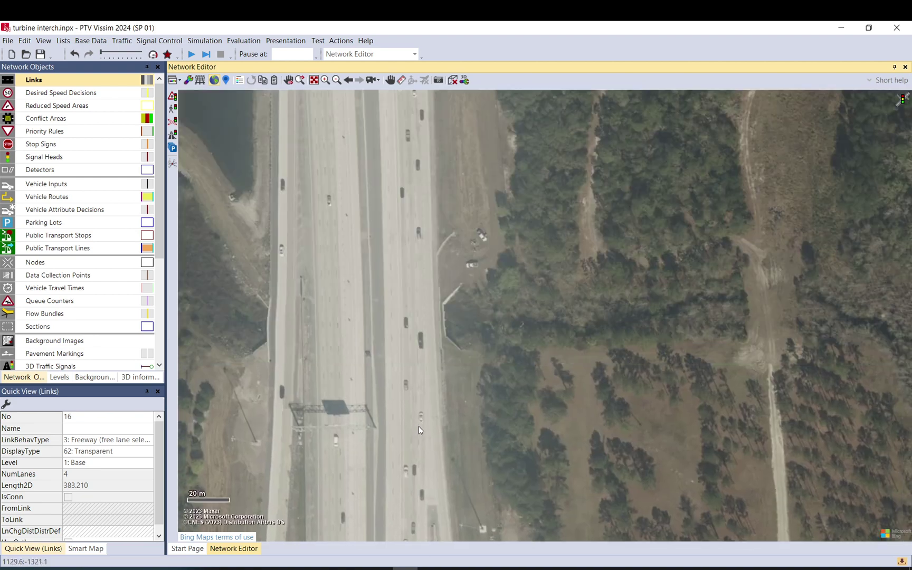
pyautogui.scroll(-2, 422, 418)
pyautogui.scroll(-5, 415, 281)
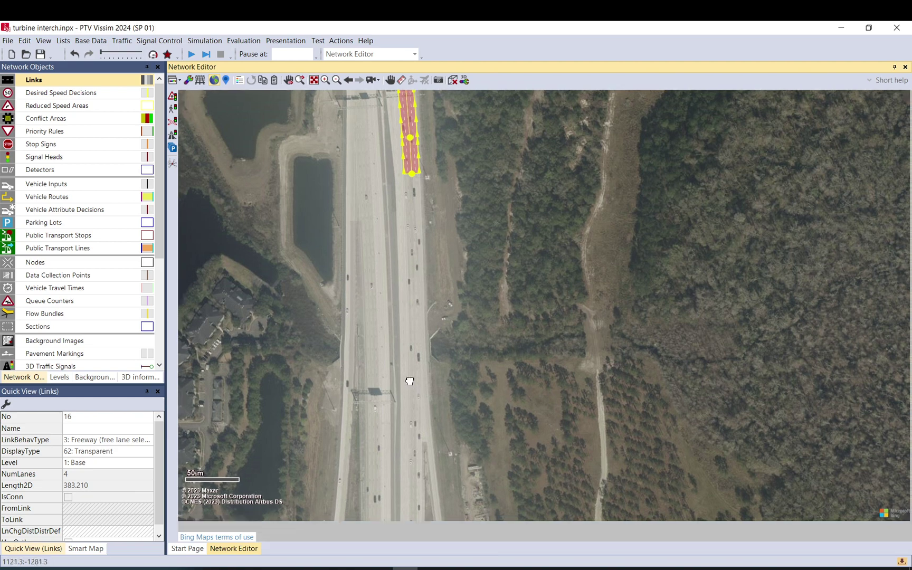
pyautogui.scroll(-2, 423, 282)
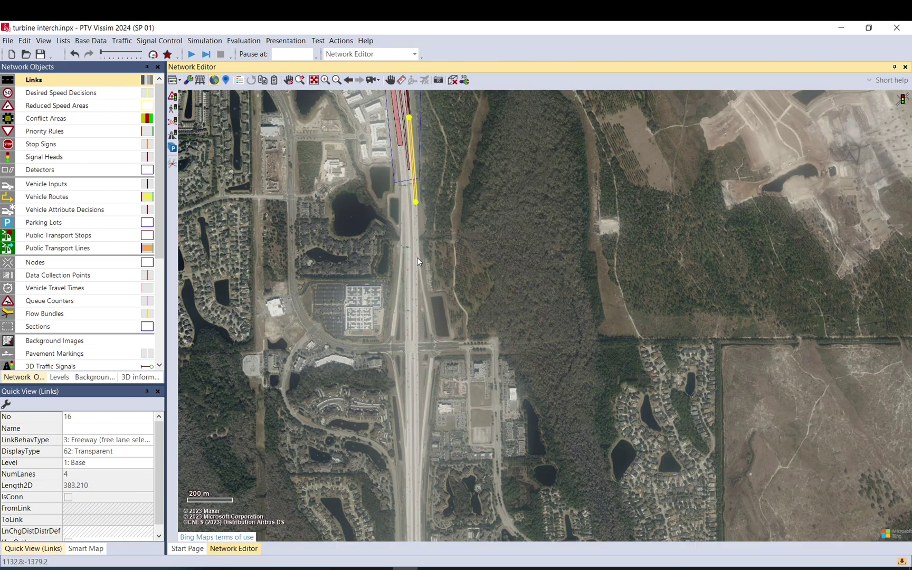
pyautogui.scroll(2, 414, 357)
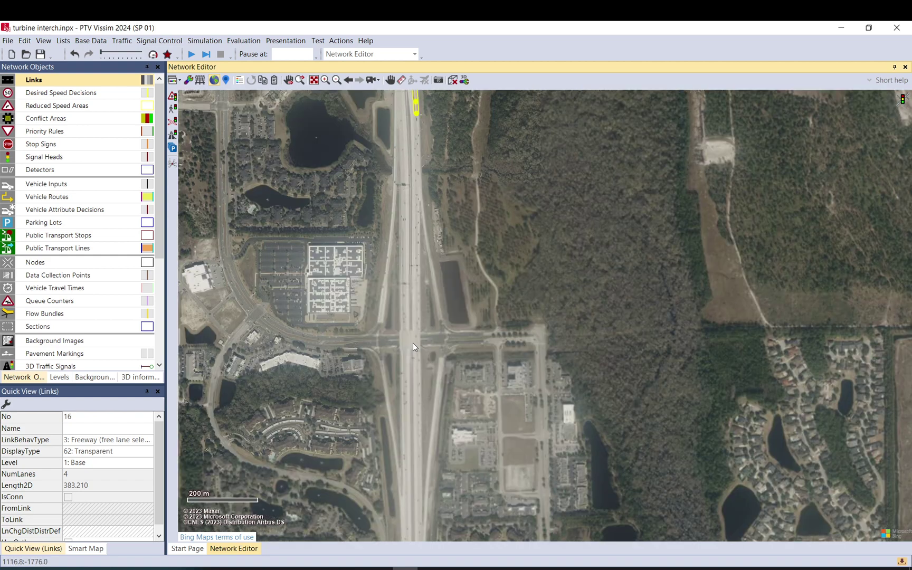
pyautogui.scroll(2, 414, 340)
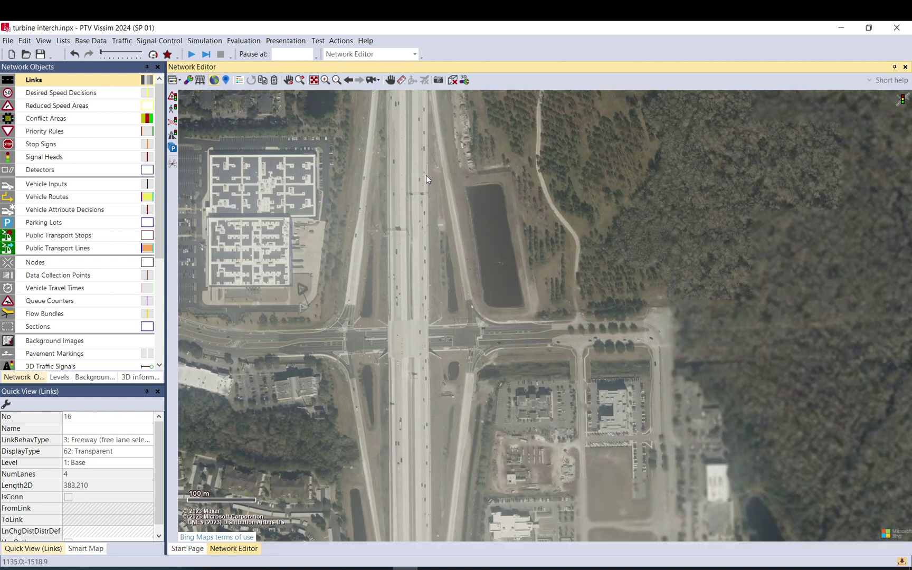
pyautogui.moveTo(426, 176); pyautogui.dragTo(420, 418)
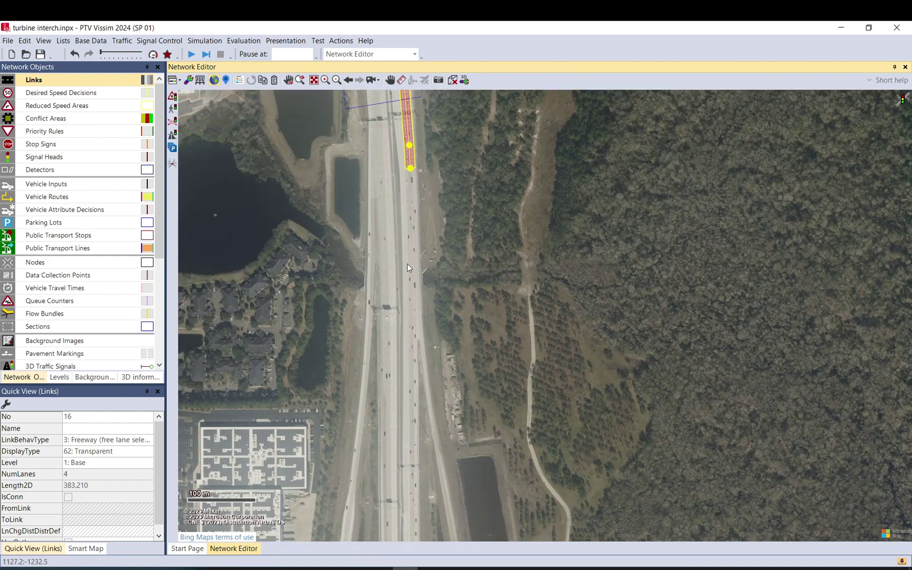
# Step: Extend the two-lane link's south end past the overhead gantry until it is level with the end of the four-lane link
pyautogui.scroll(2, 414, 346)
pyautogui.moveTo(414, 276); pyautogui.dragTo(390, 287)
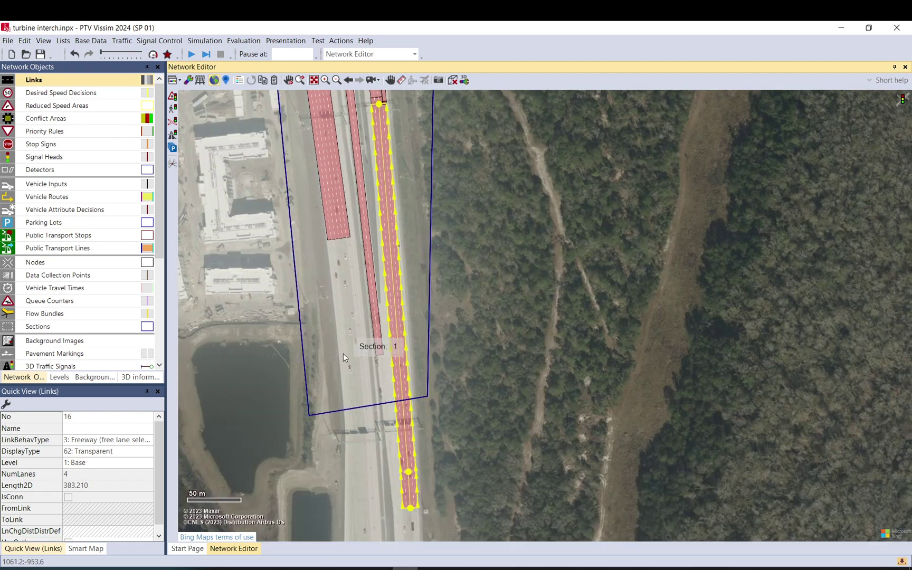
pyautogui.click(379, 256)
pyautogui.click(372, 275)
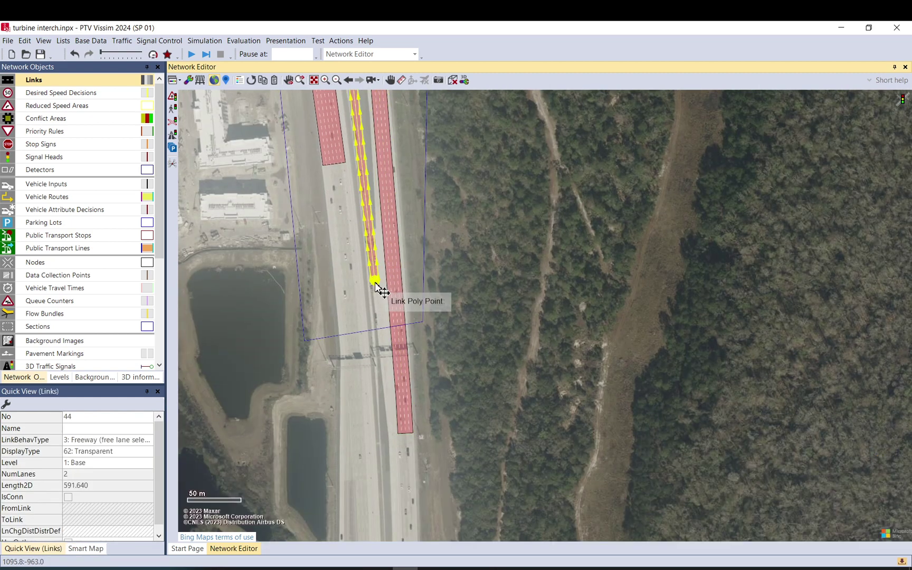
pyautogui.moveTo(376, 285); pyautogui.dragTo(392, 438)
pyautogui.click(456, 348)
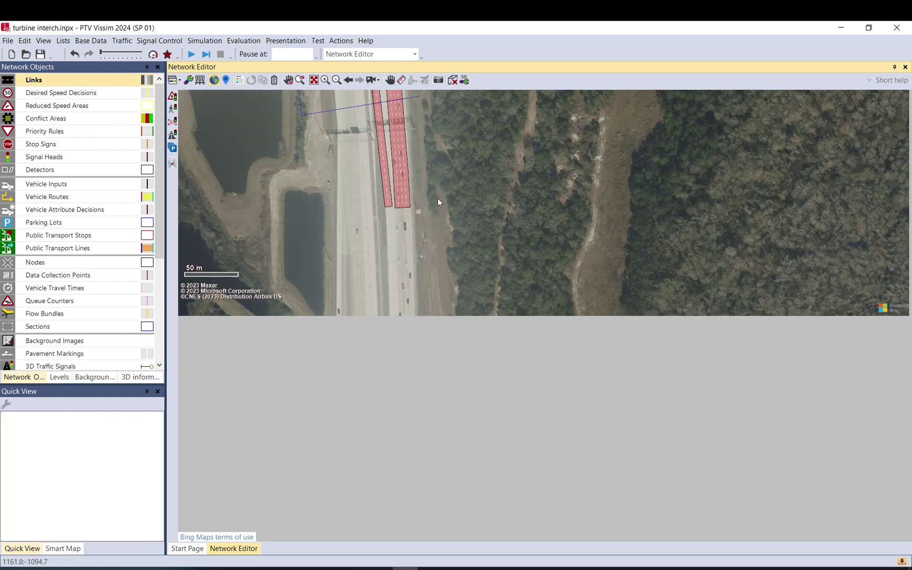
# Step: Extend the two-lane link's north end up to the single-lane ramps, making it about 759 m long
pyautogui.scroll(-4, 417, 235)
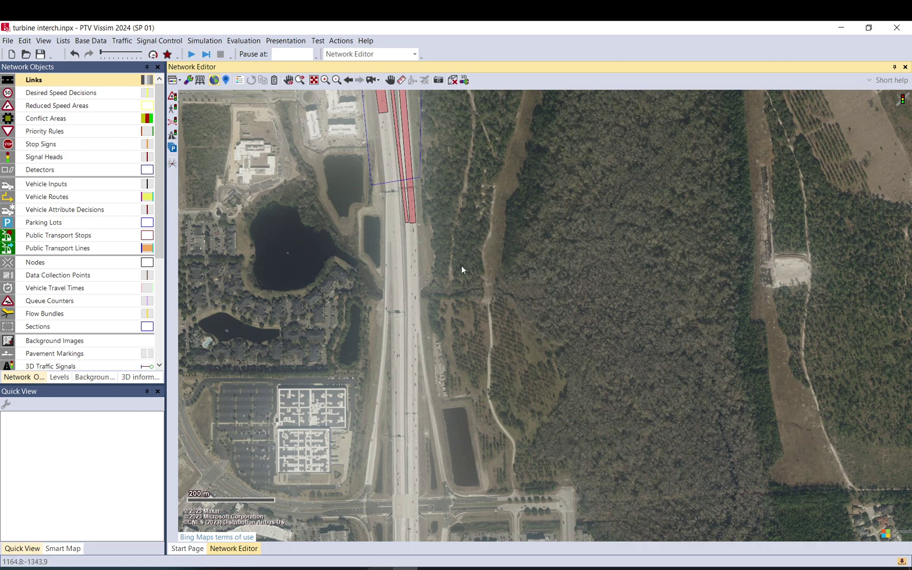
pyautogui.moveTo(479, 209); pyautogui.dragTo(466, 415)
pyautogui.moveTo(434, 198); pyautogui.dragTo(450, 349)
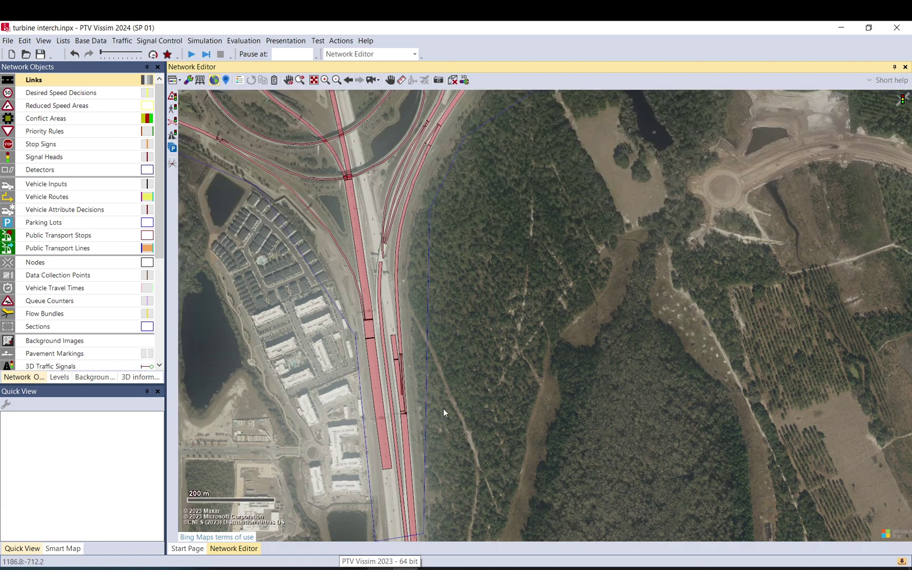
pyautogui.moveTo(395, 244); pyautogui.dragTo(365, 364)
pyautogui.scroll(2, 361, 362)
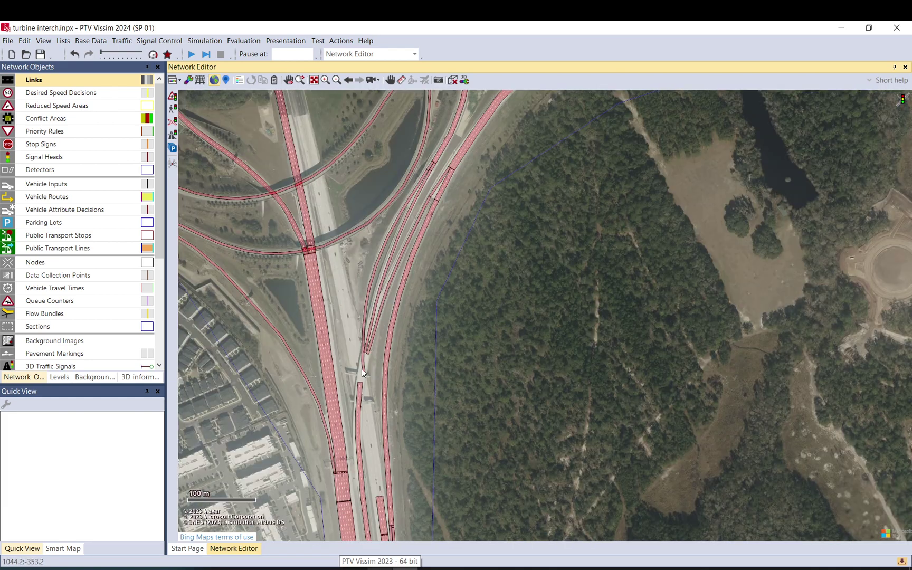
pyautogui.scroll(2, 361, 369)
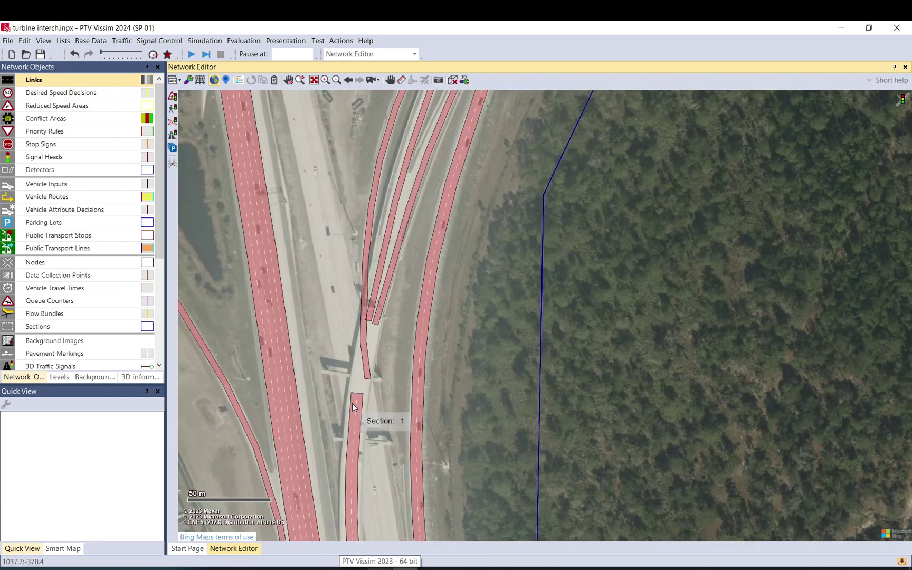
pyautogui.click(354, 408)
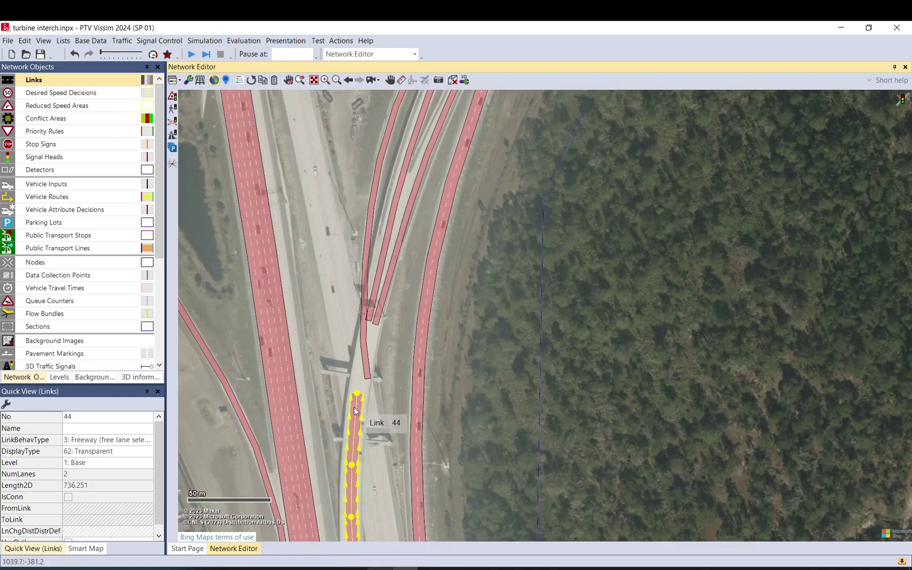
pyautogui.moveTo(358, 397); pyautogui.dragTo(368, 358)
pyautogui.scroll(2, 368, 359)
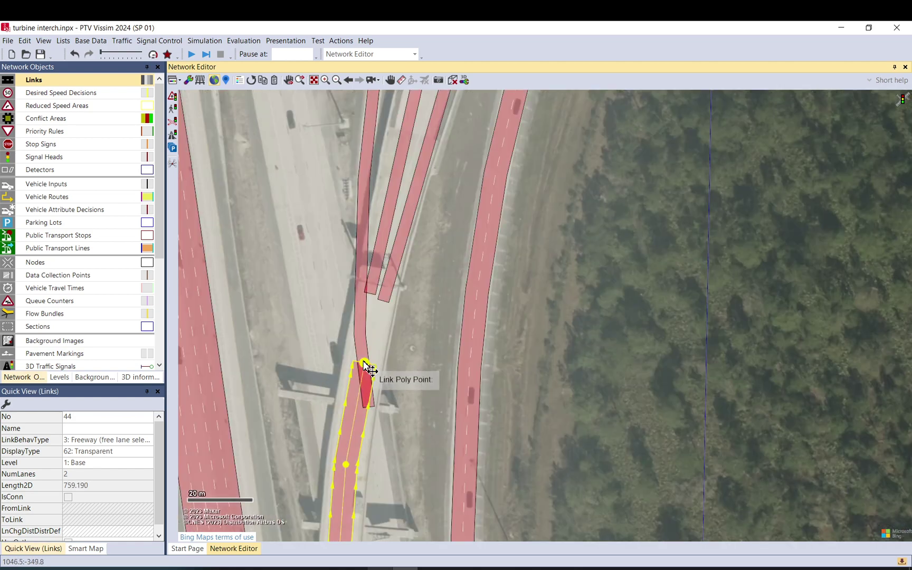
pyautogui.scroll(2, 368, 376)
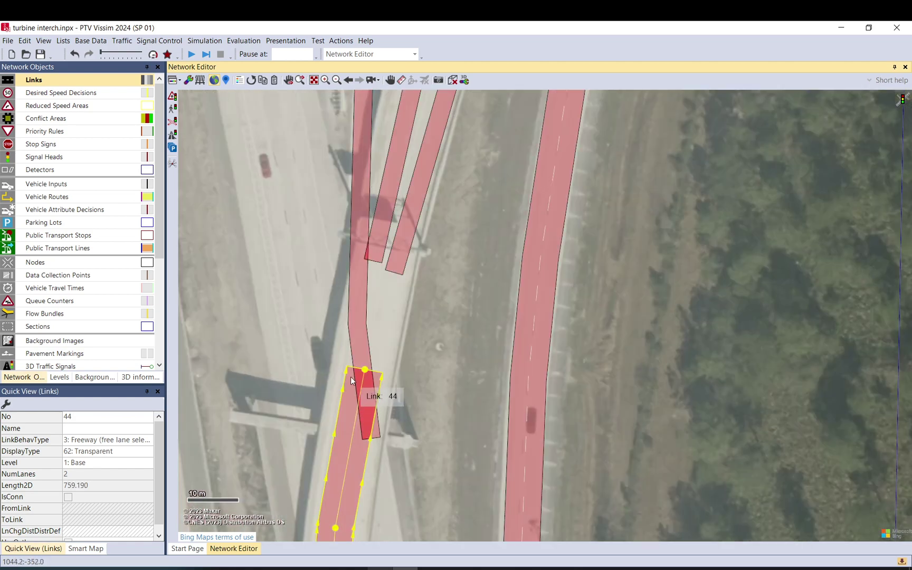
# Step: Connect the two-lane link's lane 2 to ramp link 18 and its lane 1 to ramp link 17
pyautogui.moveTo(366, 374); pyautogui.dragTo(373, 259)
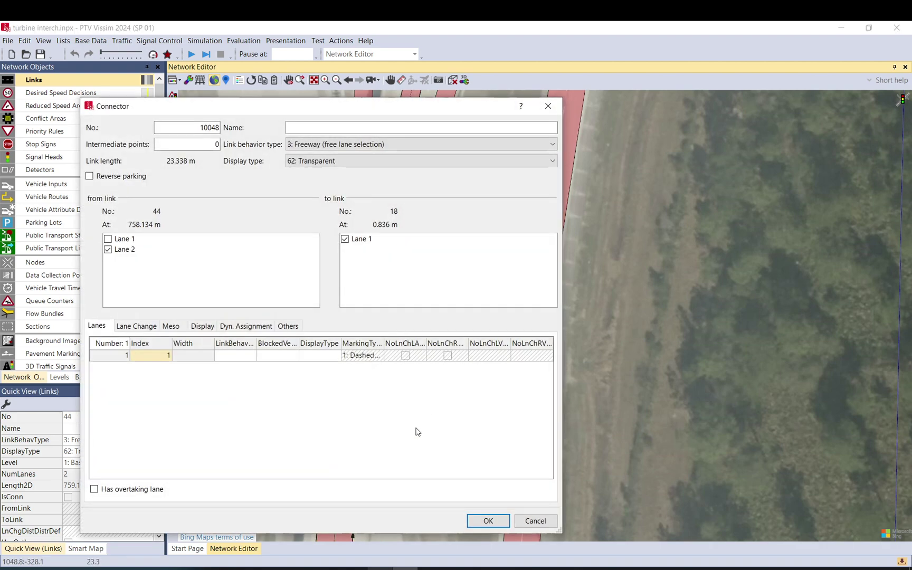
pyautogui.click(485, 515)
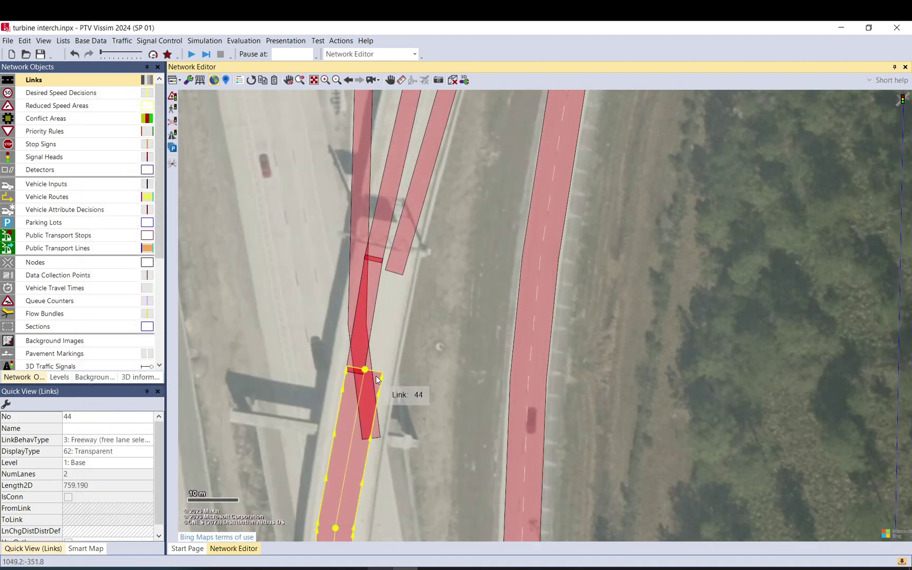
pyautogui.moveTo(377, 379); pyautogui.dragTo(394, 273)
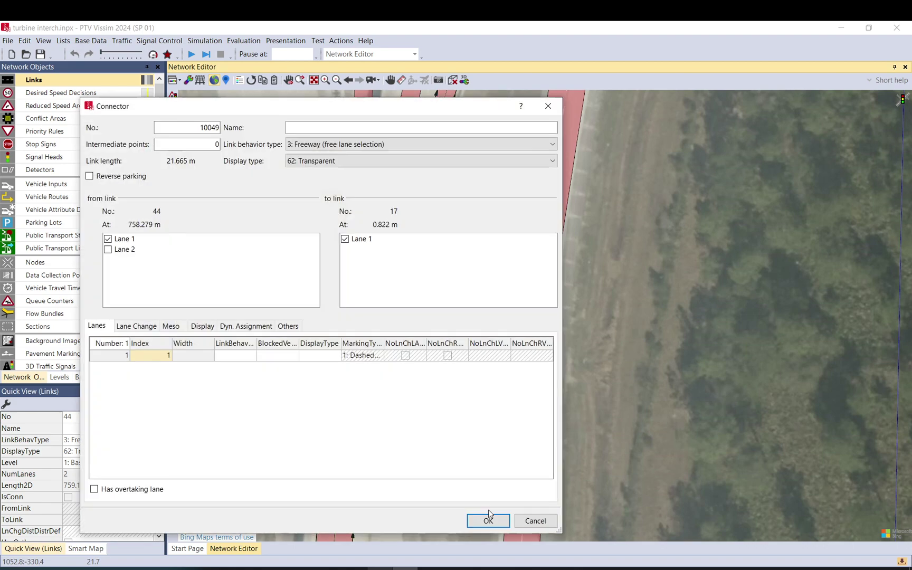
pyautogui.click(489, 515)
pyautogui.scroll(-1, 371, 250)
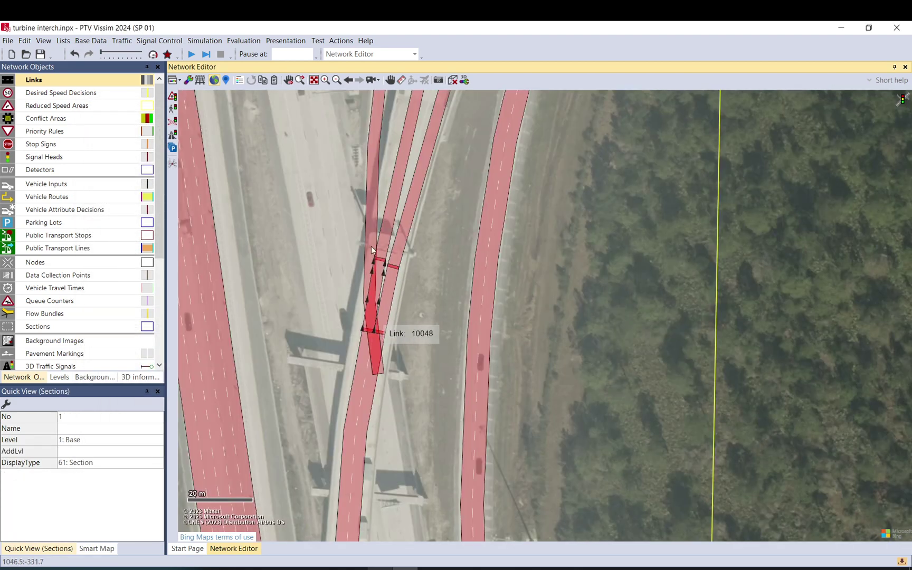
# Step: Extend the three-lane link's north end along the middle roadway, making it about 139 m long
pyautogui.click(372, 250)
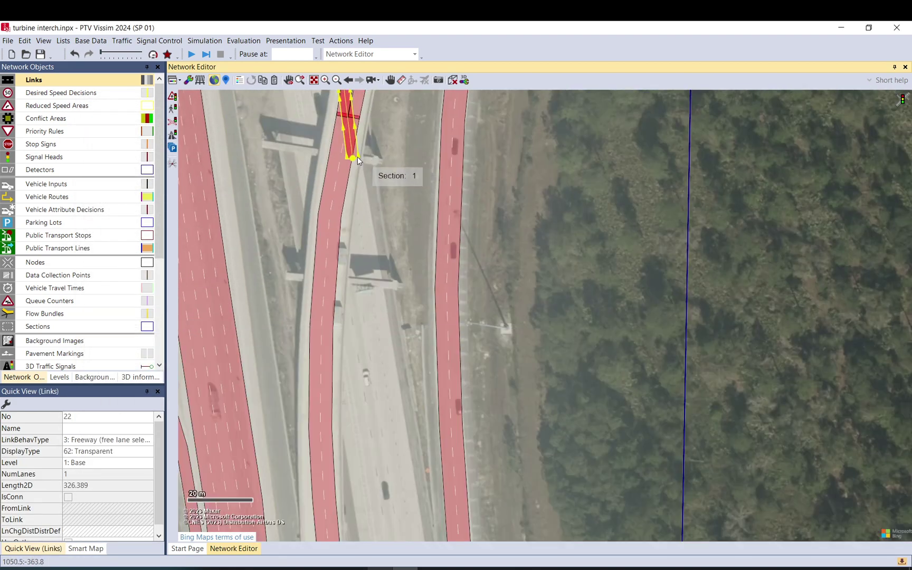
pyautogui.scroll(-1, 377, 392)
pyautogui.scroll(-1, 401, 295)
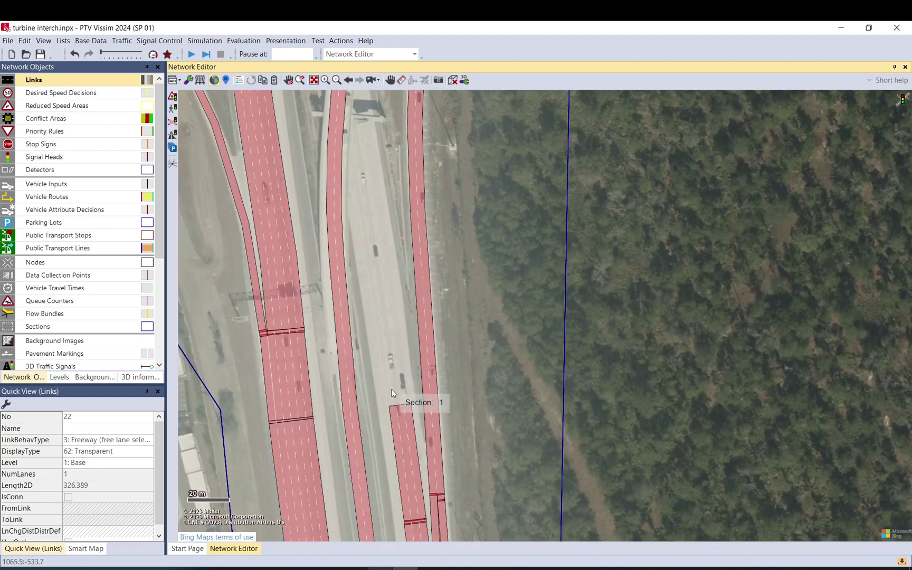
pyautogui.scroll(2, 403, 392)
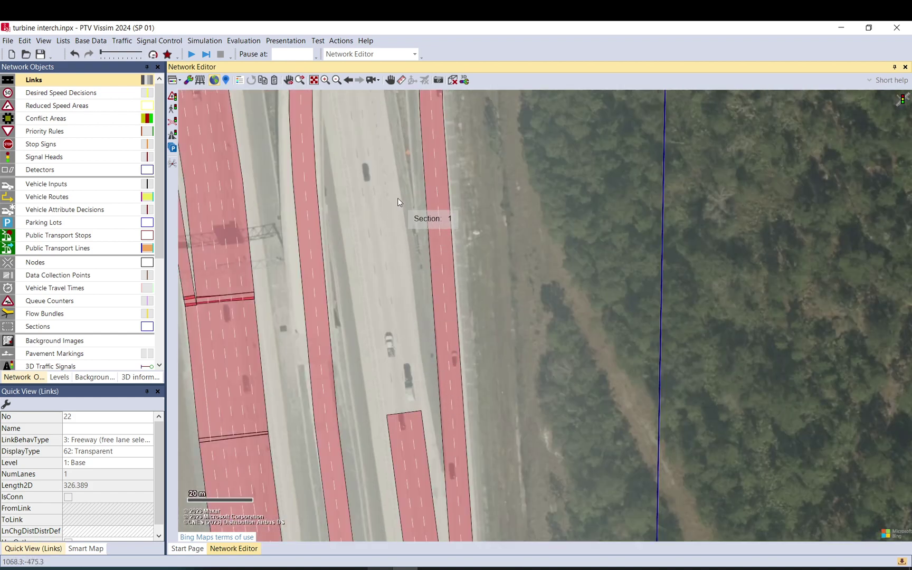
pyautogui.moveTo(405, 415); pyautogui.dragTo(365, 151)
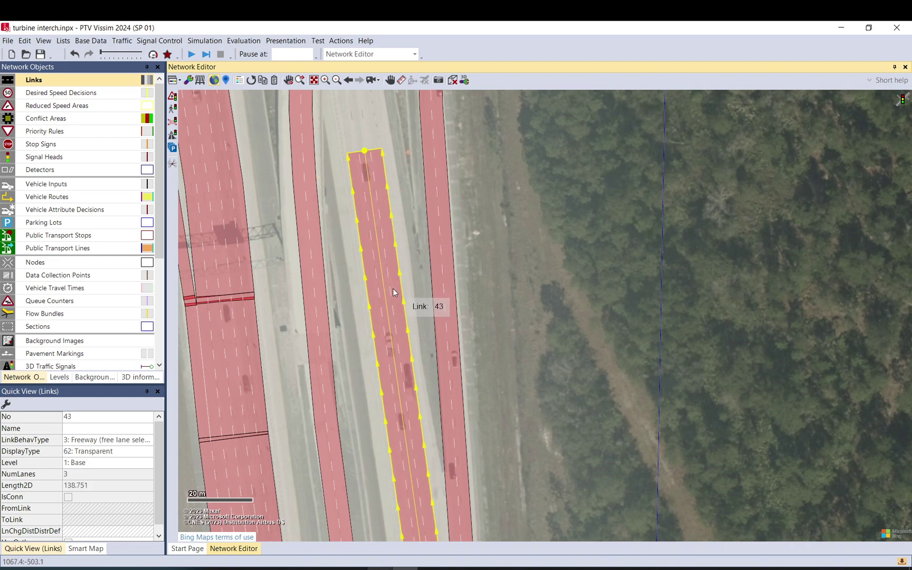
# Step: Split the three-lane link at 95.23 m with an automatically generated connector and pull back the southern piece's end to lengthen the connector
pyautogui.rightClick(388, 289)
pyautogui.click(417, 428)
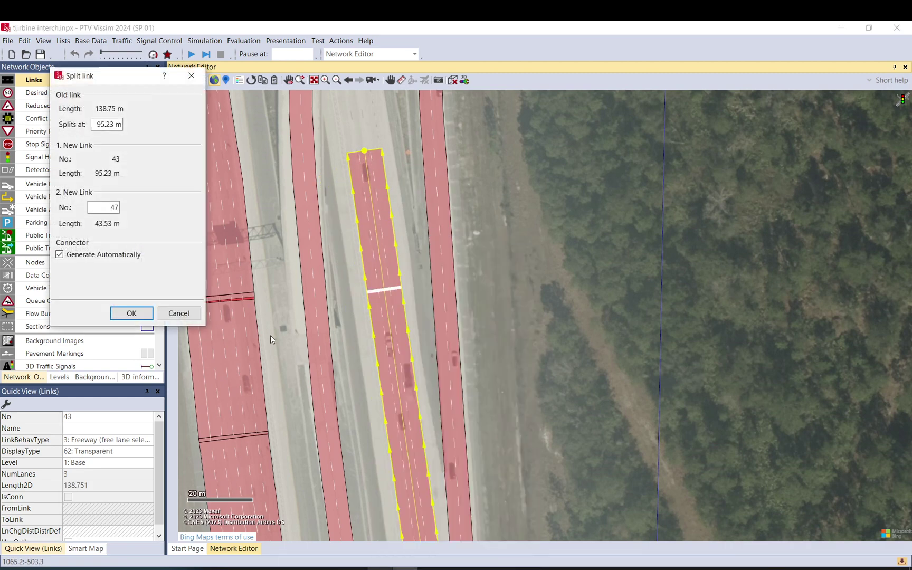
pyautogui.click(121, 314)
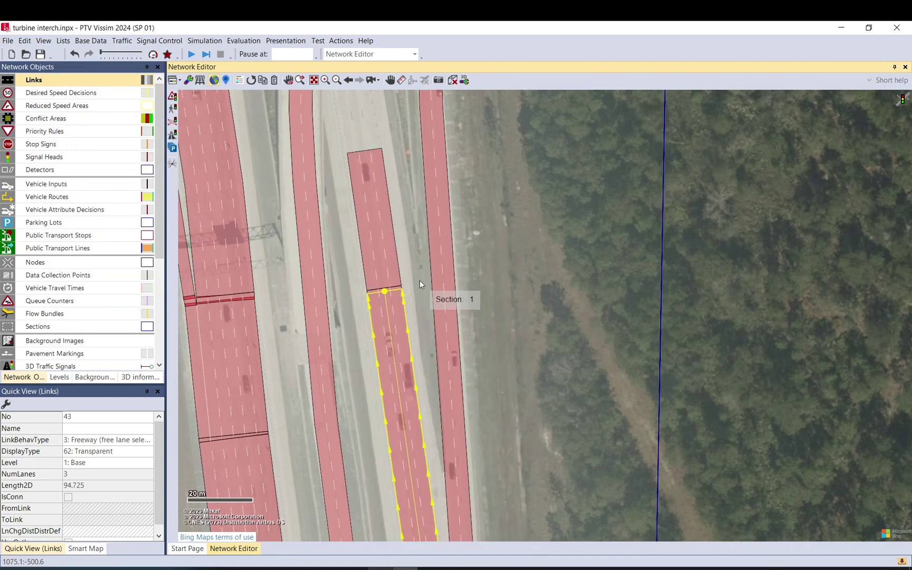
pyautogui.click(389, 297)
# Step: Set the split-off northern piece, link 47, to four lanes
pyautogui.click(382, 272)
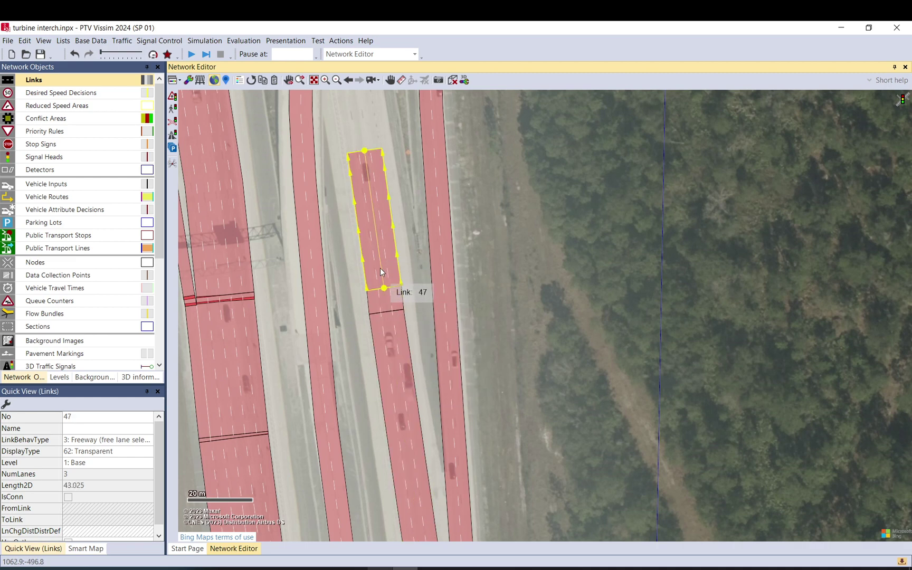
pyautogui.doubleClick(363, 267)
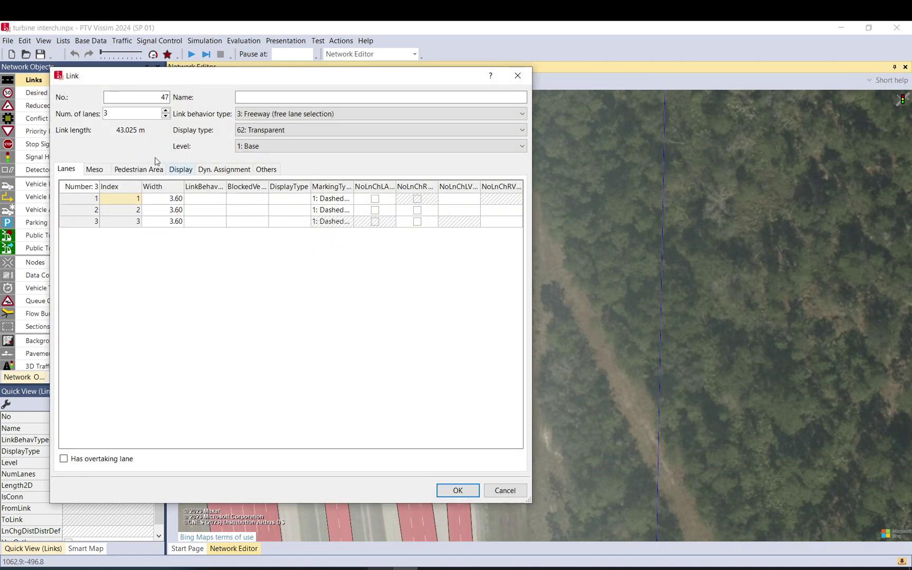
pyautogui.click(166, 111)
pyautogui.click(457, 490)
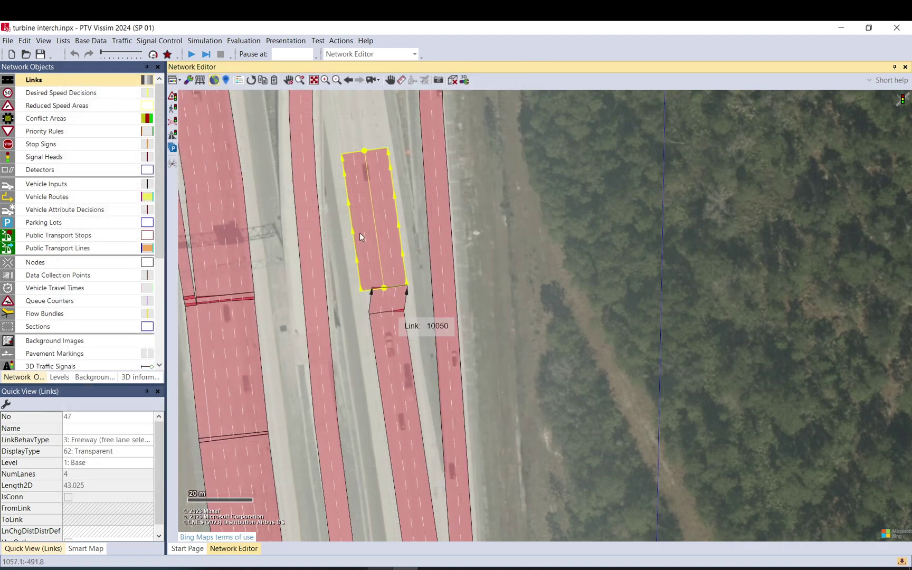
# Step: Move the connector onto the western three lanes of the four-lane link and nudge that link slightly east
pyautogui.click(397, 303)
pyautogui.moveTo(391, 288); pyautogui.dragTo(379, 289)
pyautogui.click(387, 239)
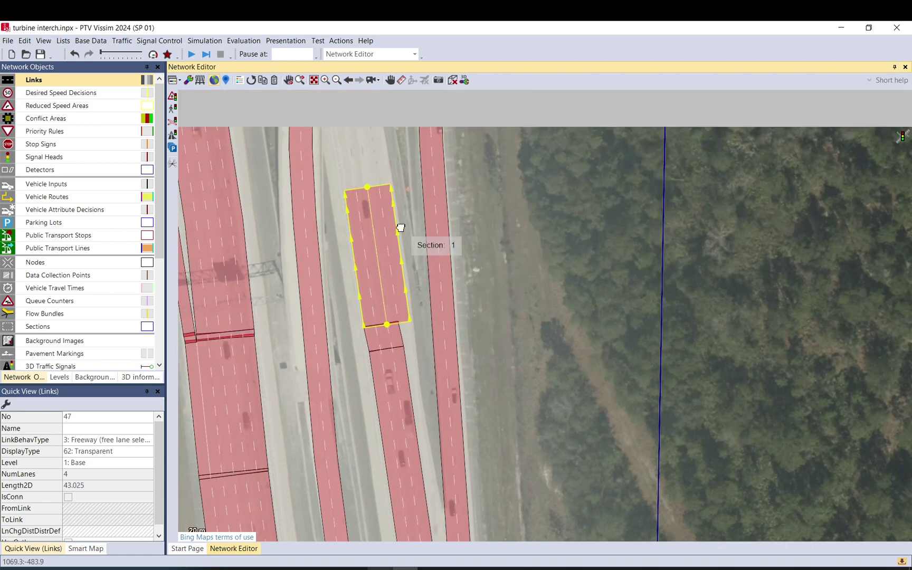
# Step: Extend the four-lane link's north end to just below the ramp merge, making it about 136 m long
pyautogui.moveTo(400, 227); pyautogui.dragTo(375, 410)
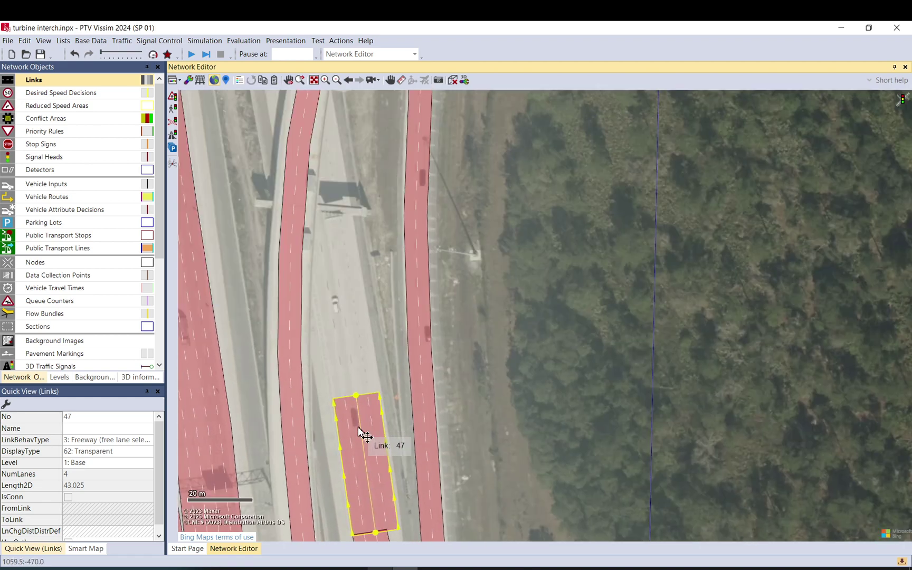
pyautogui.scroll(-2, 362, 391)
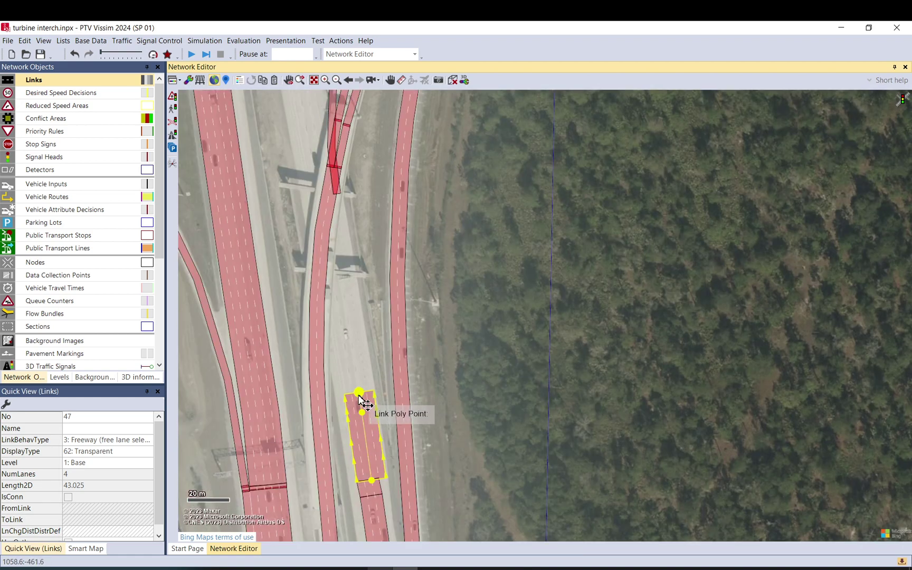
pyautogui.moveTo(359, 396); pyautogui.dragTo(332, 204)
pyautogui.click(359, 204)
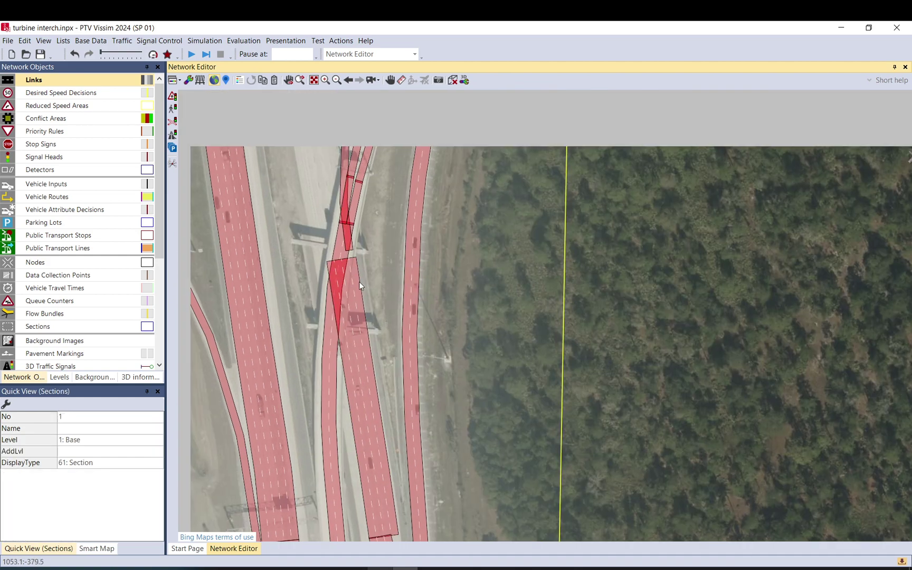
# Step: Adjust the four-lane link's north end to a length of about 138 m and connect its lane 1 to single-lane link 22
pyautogui.click(359, 282)
pyautogui.scroll(2, 350, 267)
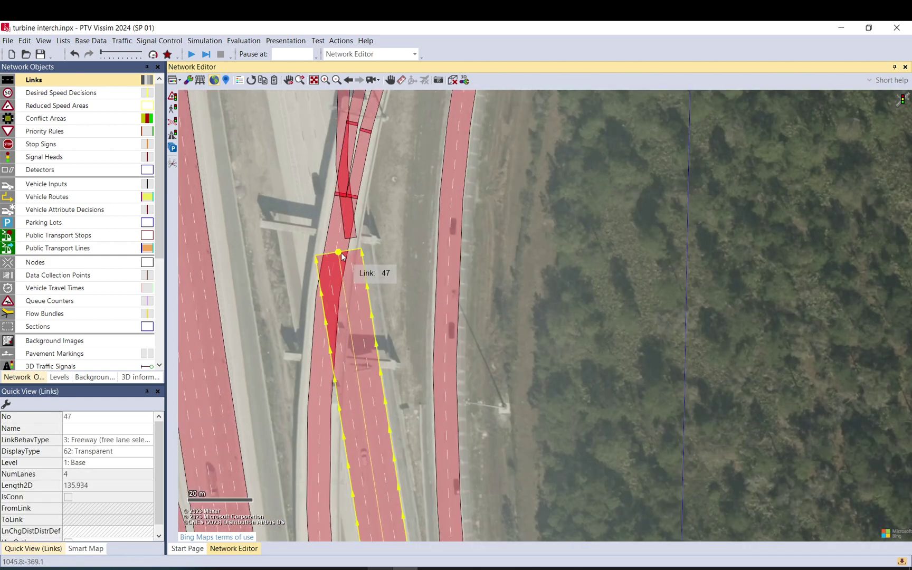
pyautogui.moveTo(341, 255); pyautogui.dragTo(353, 239)
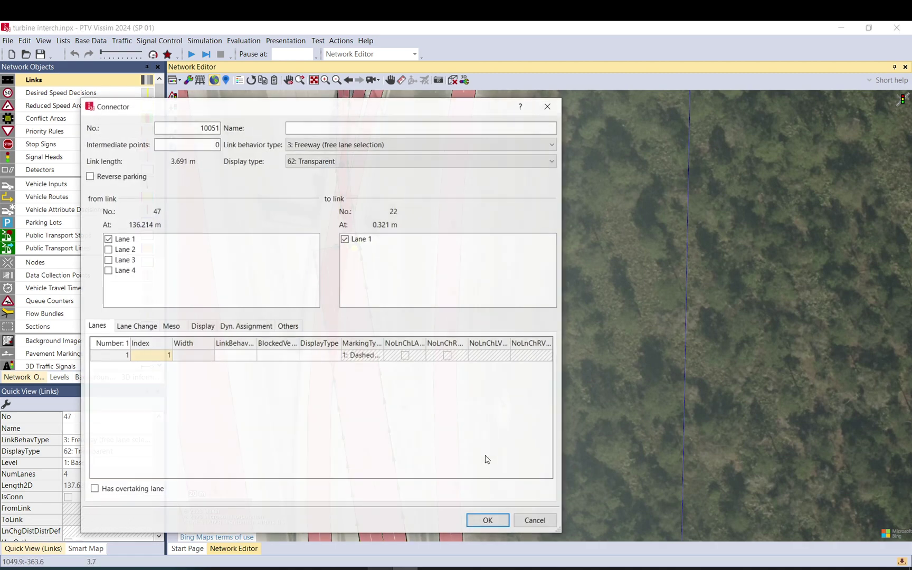
pyautogui.click(489, 521)
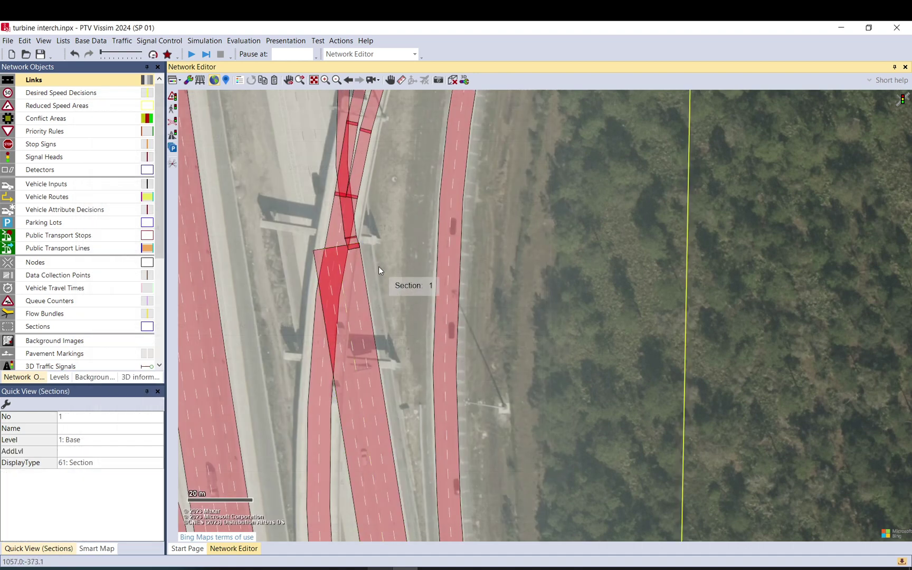
# Step: Split the four-lane link at 133.77 m with an automatically generated connector and set the northern piece to three lanes
pyautogui.moveTo(372, 283); pyautogui.dragTo(376, 423)
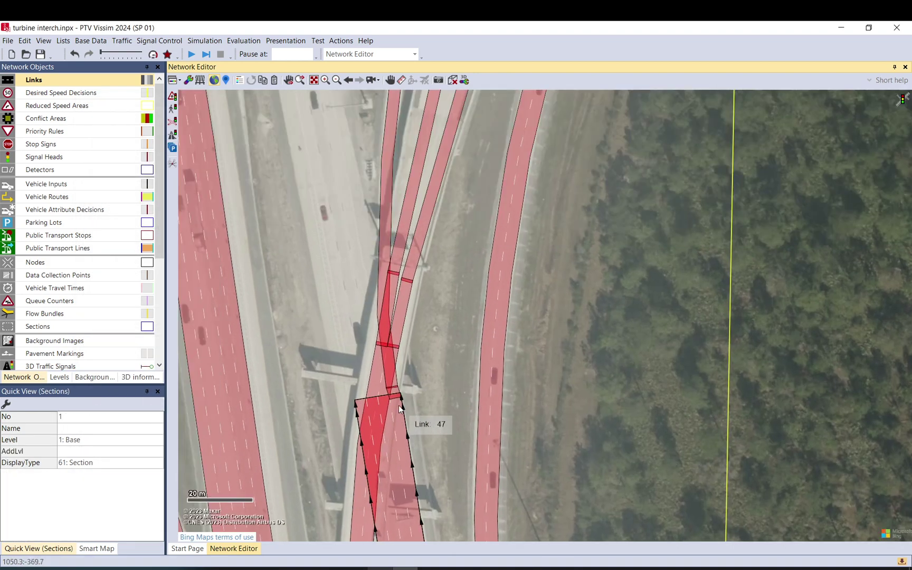
pyautogui.rightClick(400, 409)
pyautogui.click(429, 429)
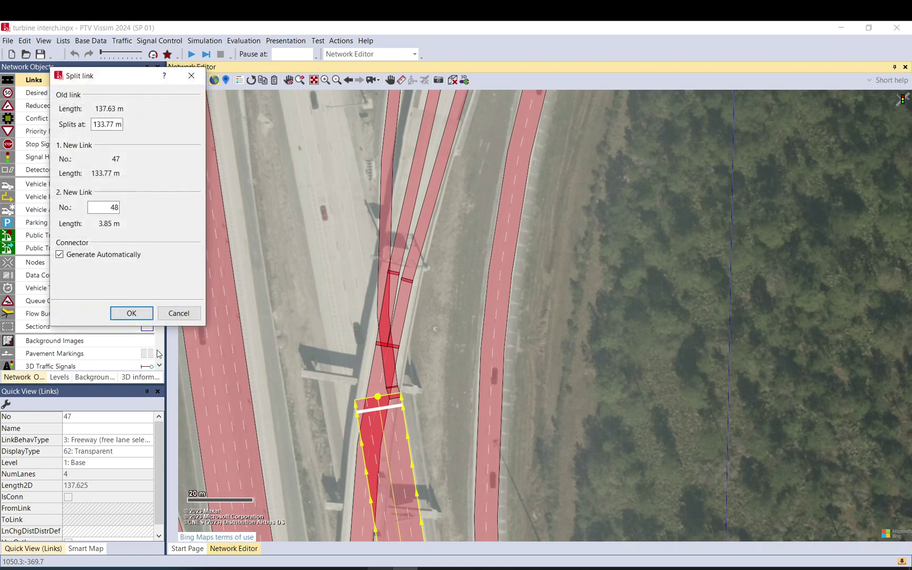
pyautogui.click(128, 312)
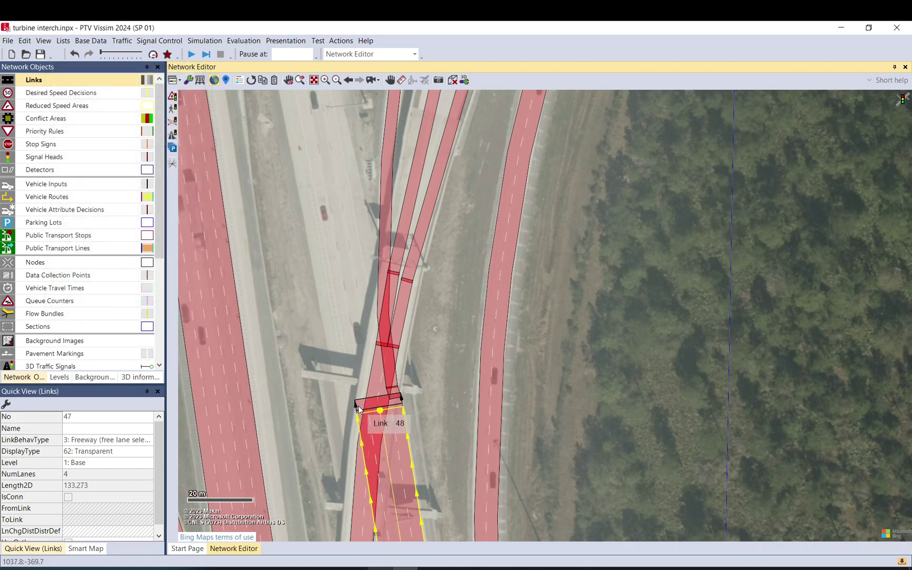
pyautogui.doubleClick(358, 409)
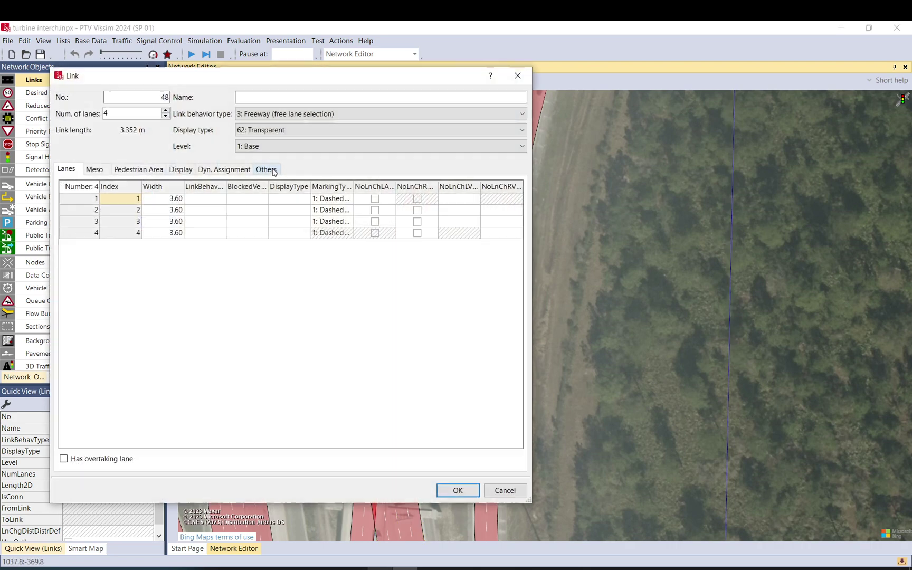
pyautogui.click(166, 116)
pyautogui.click(457, 491)
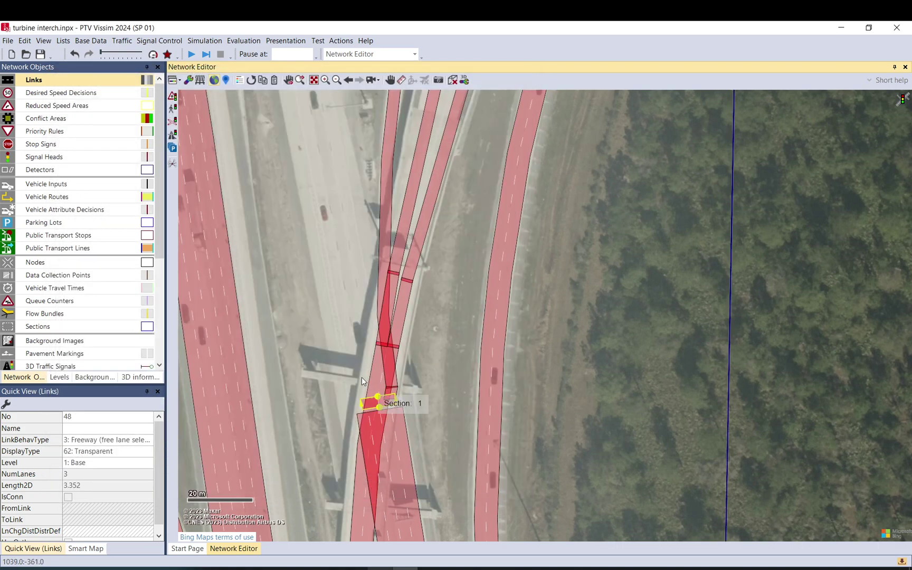
# Step: Align the short three-lane piece with the pavement and extend its north end, making it about 33 m long
pyautogui.moveTo(372, 407)
pyautogui.mouseDown()
pyautogui.moveTo(349, 315)
pyautogui.moveTo(373, 407)
pyautogui.mouseUp()
pyautogui.click(364, 297)
# Step: Reattach the start of the connector leading to link 22 to the four-lane link 47
pyautogui.click(369, 302)
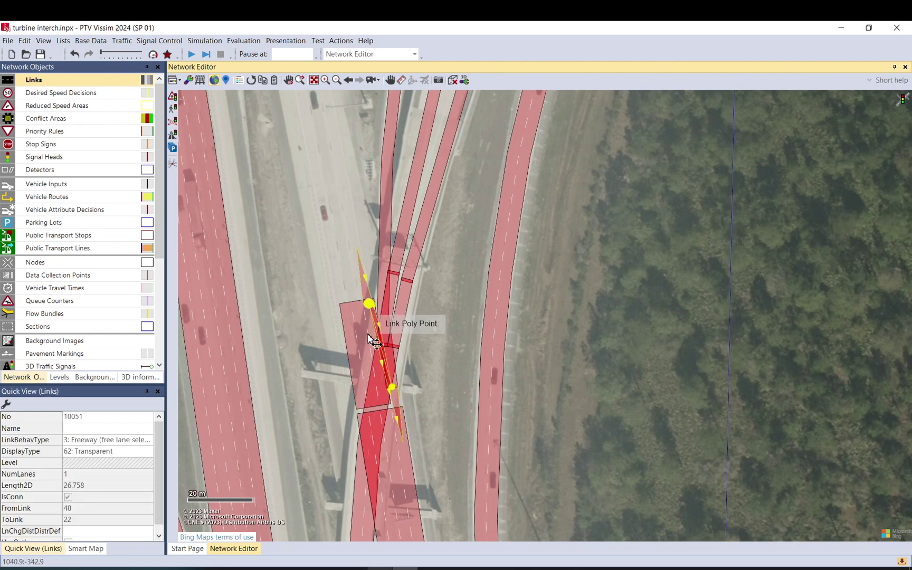
pyautogui.moveTo(374, 342); pyautogui.dragTo(366, 406)
pyautogui.click(481, 521)
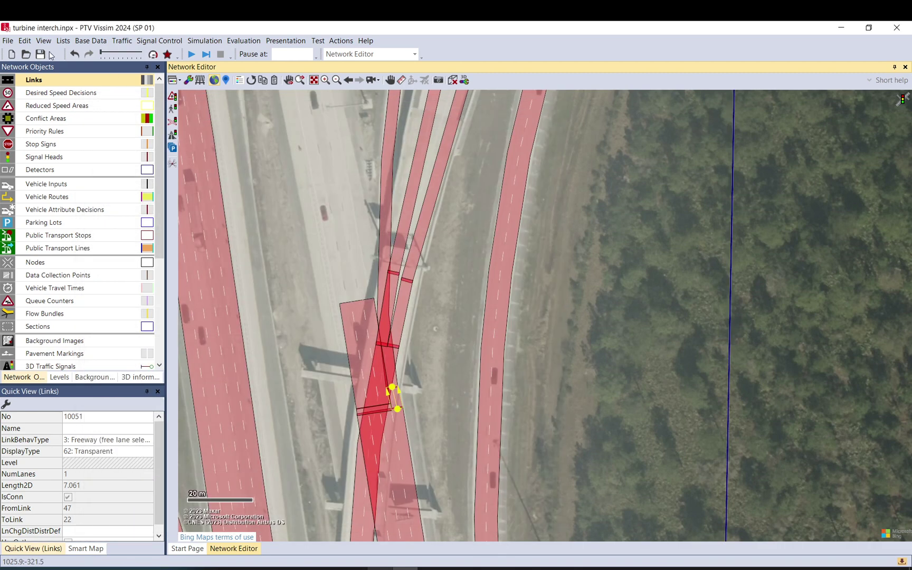
# Step: Extend the north end of the three-lane link 48 along the pavement to a length of about 263 m
pyautogui.click(353, 326)
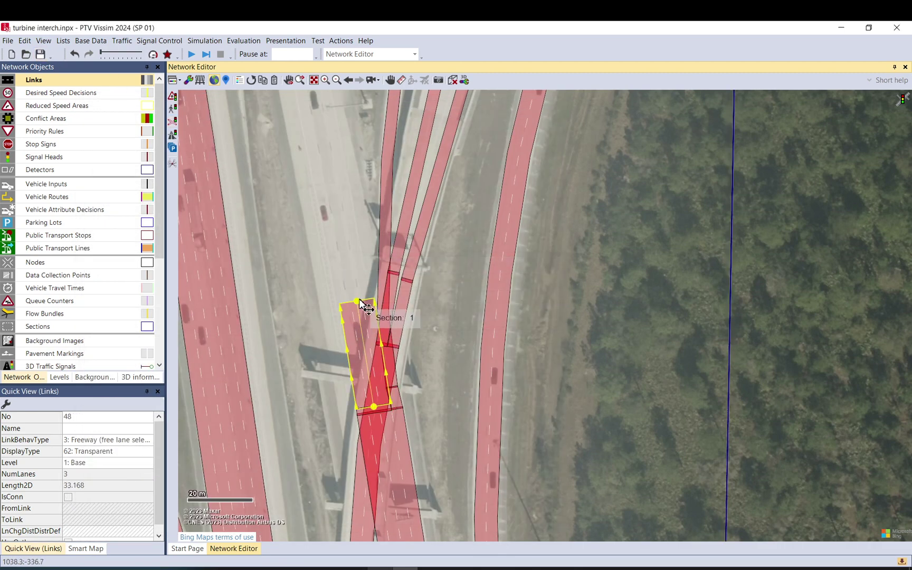
pyautogui.moveTo(358, 306); pyautogui.dragTo(320, 112)
pyautogui.moveTo(309, 217); pyautogui.dragTo(343, 125)
pyautogui.scroll(-2, 420, 493)
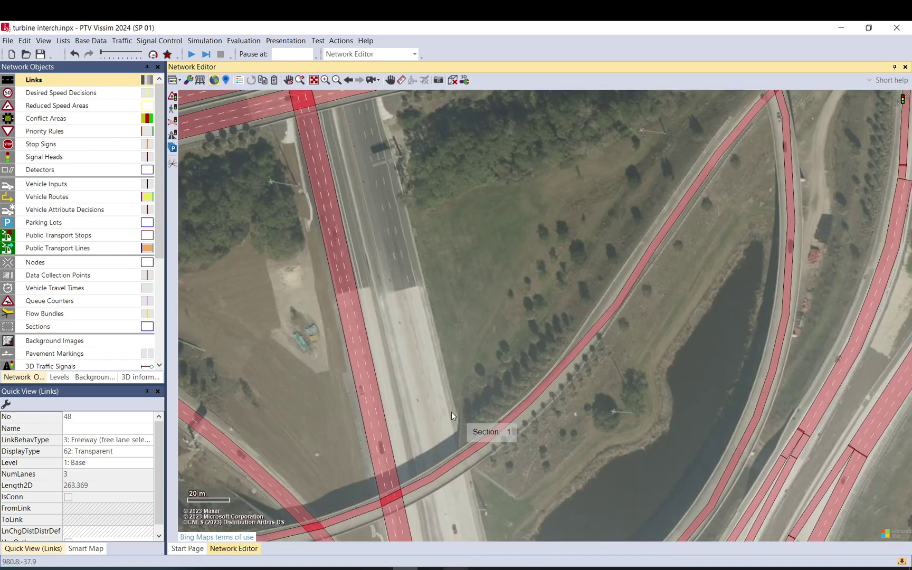
# Step: Examine the lane layout on the aerial image along the unmodelled roadway north of link 48
pyautogui.scroll(2, 373, 241)
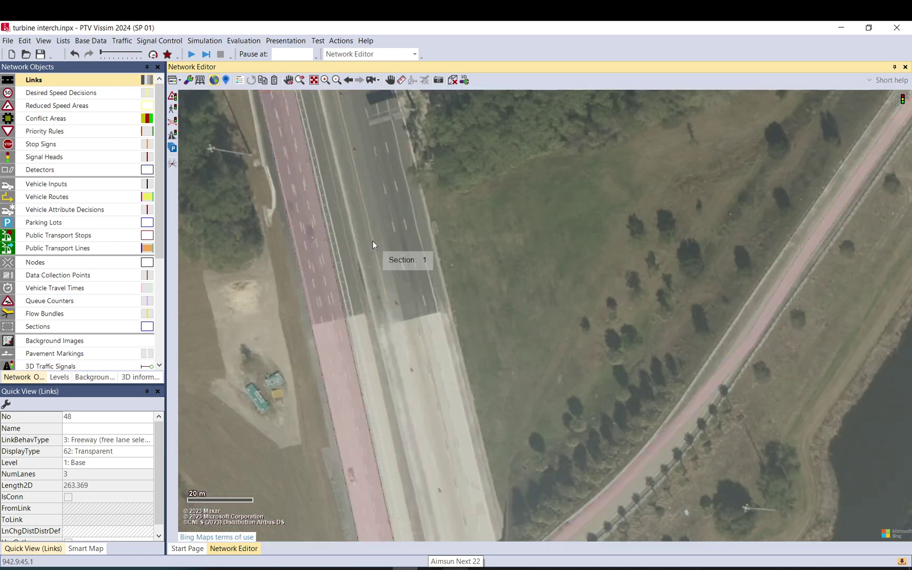
pyautogui.scroll(2, 383, 224)
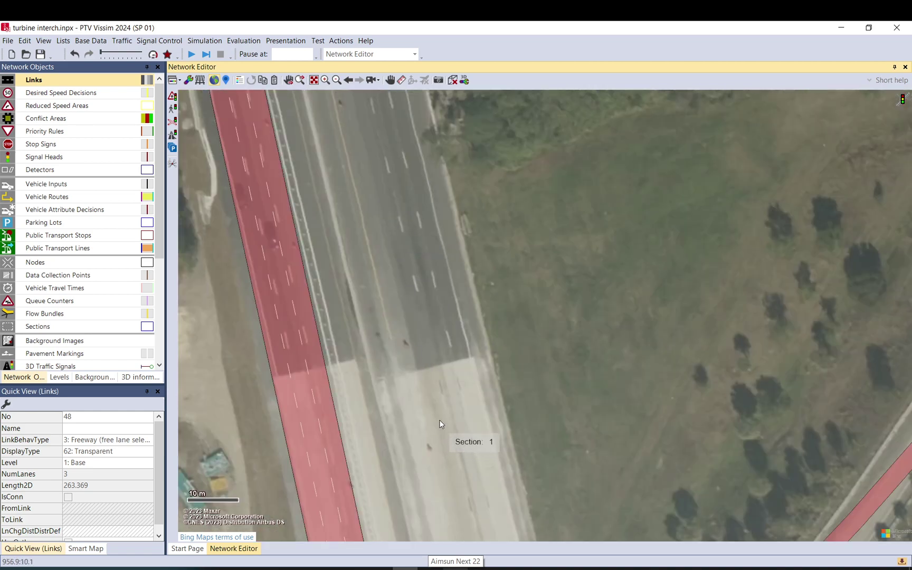
pyautogui.moveTo(440, 422); pyautogui.dragTo(425, 258)
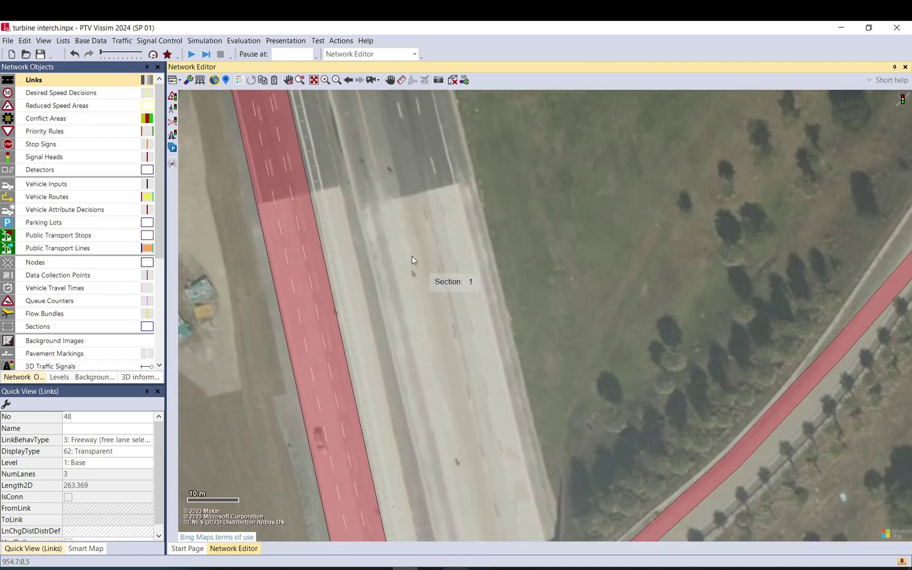
pyautogui.moveTo(412, 309); pyautogui.dragTo(424, 254)
pyautogui.moveTo(441, 308); pyautogui.dragTo(436, 391)
pyautogui.moveTo(391, 177); pyautogui.dragTo(406, 394)
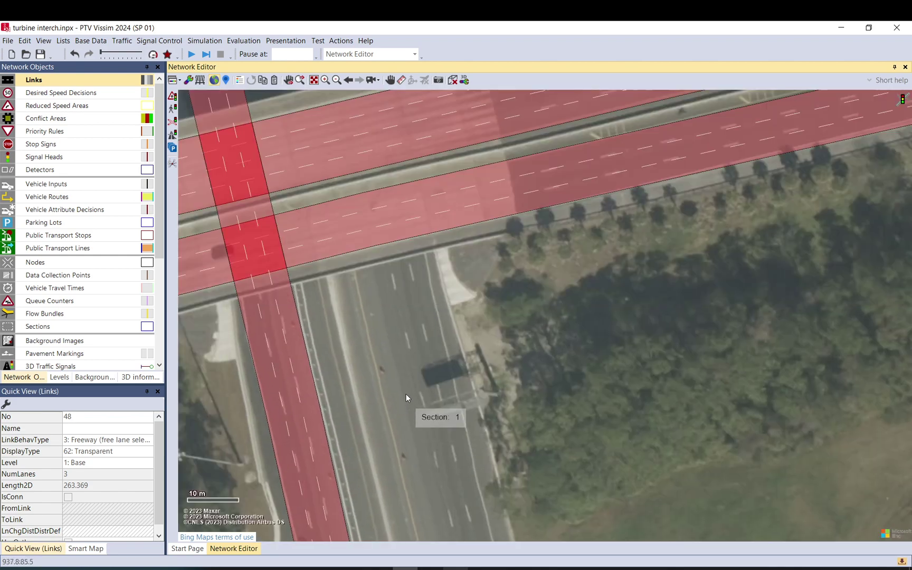
pyautogui.moveTo(366, 281); pyautogui.dragTo(375, 342)
pyautogui.scroll(-2, 358, 268)
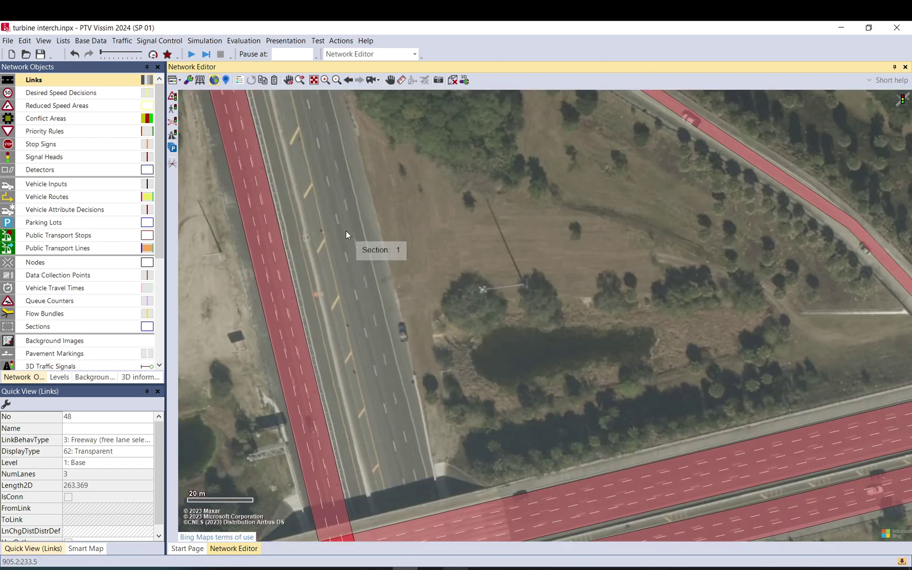
pyautogui.moveTo(346, 235); pyautogui.dragTo(340, 409)
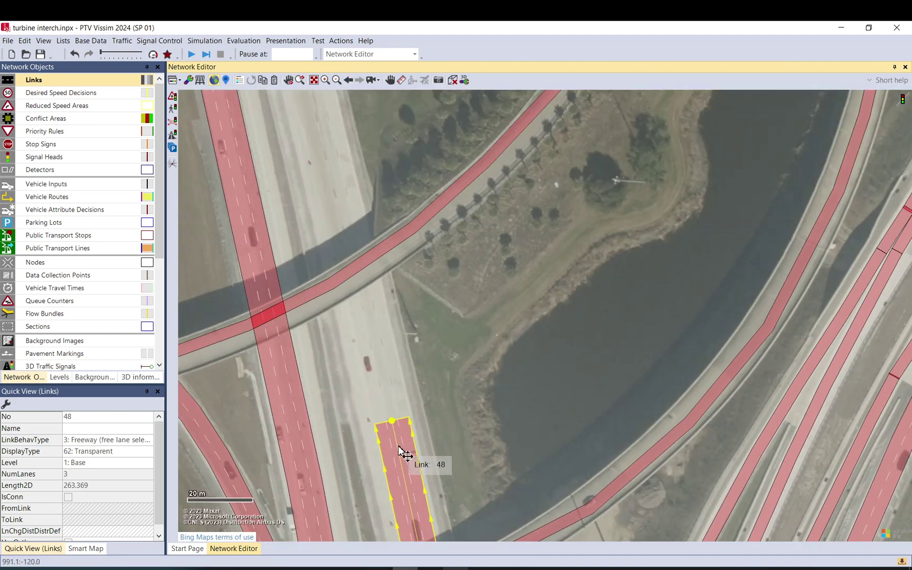
# Step: Extend three-lane link 48 north under the overpasses to just past the curved ramp bridge, making it about 828 m long
pyautogui.moveTo(396, 424); pyautogui.dragTo(321, 103)
pyautogui.scroll(-2, 417, 412)
pyautogui.moveTo(337, 186); pyautogui.dragTo(400, 356)
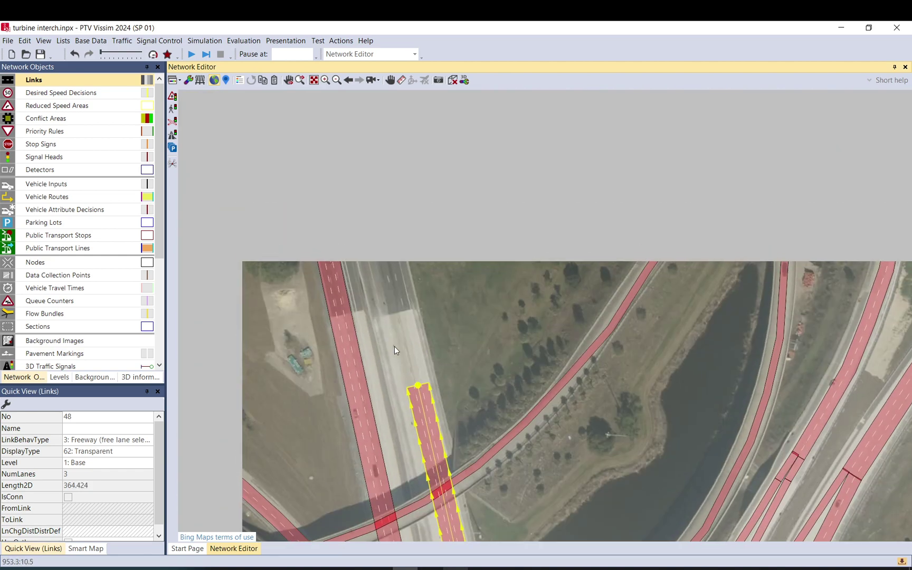
pyautogui.moveTo(417, 391); pyautogui.dragTo(355, 129)
pyautogui.moveTo(399, 146); pyautogui.dragTo(409, 276)
pyautogui.scroll(-3, 451, 356)
pyautogui.scroll(3, 402, 190)
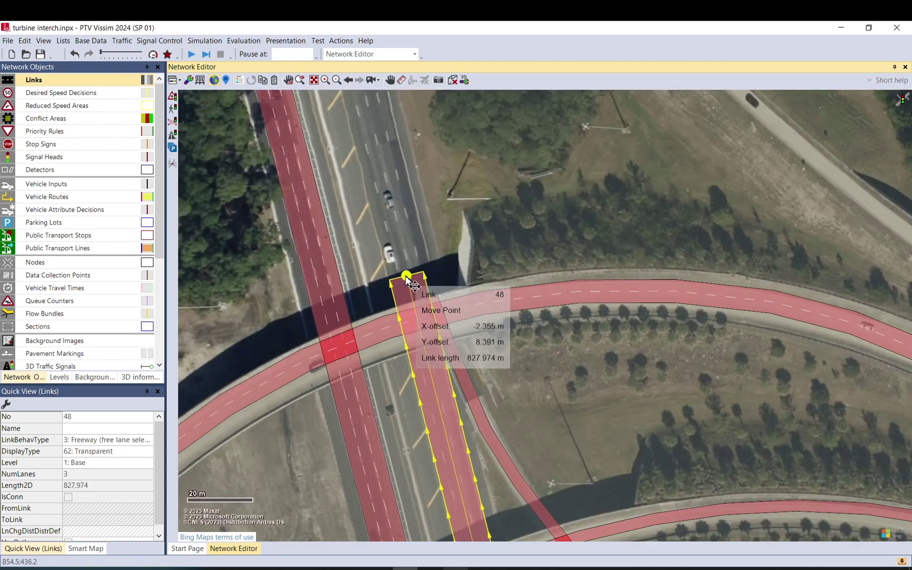
# Step: Split link 48 near its north end and set the northern piece to four lanes
pyautogui.rightClick(410, 276)
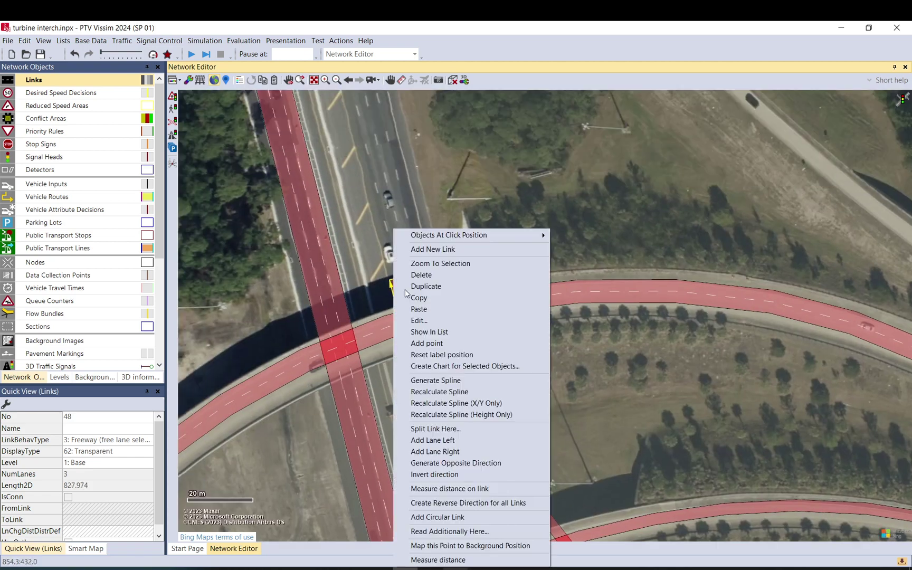
pyautogui.click(435, 429)
pyautogui.click(132, 313)
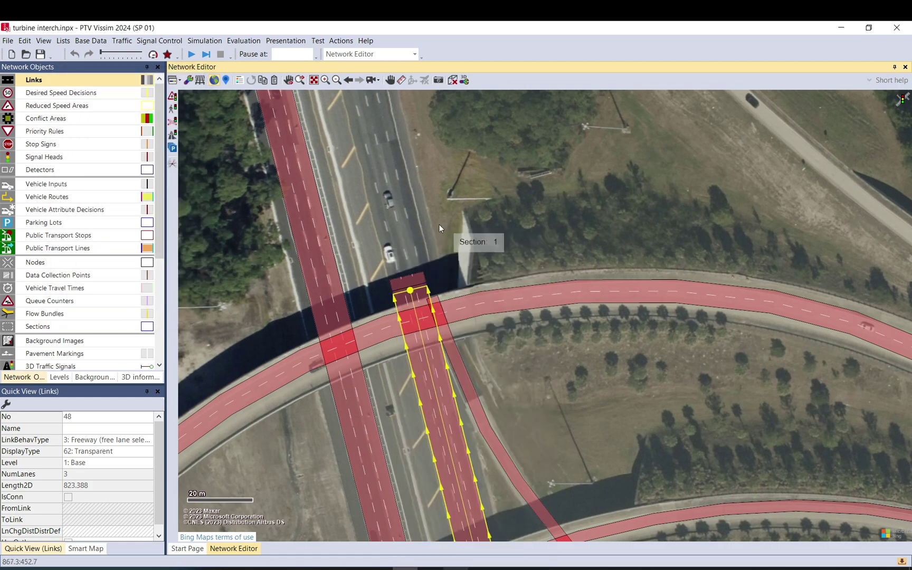
pyautogui.doubleClick(412, 283)
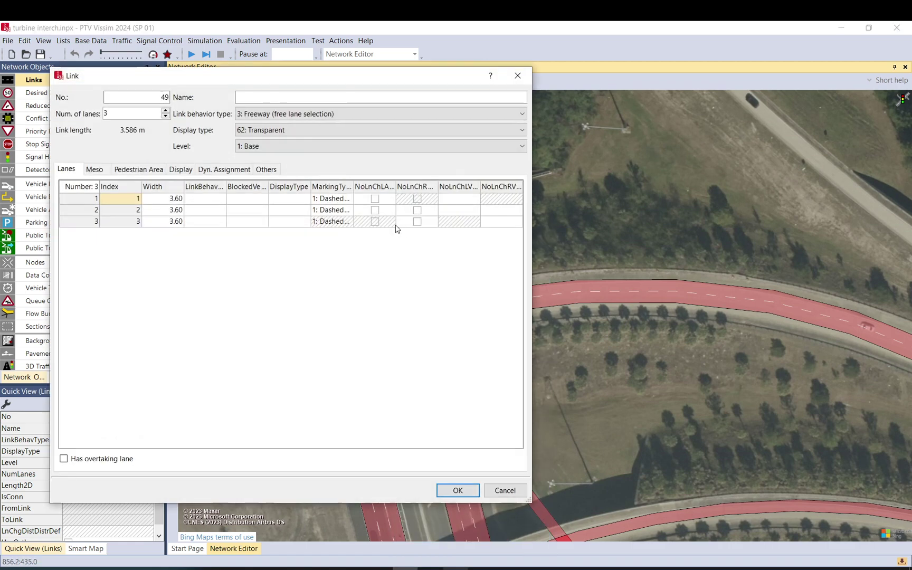
pyautogui.click(166, 112)
pyautogui.click(457, 490)
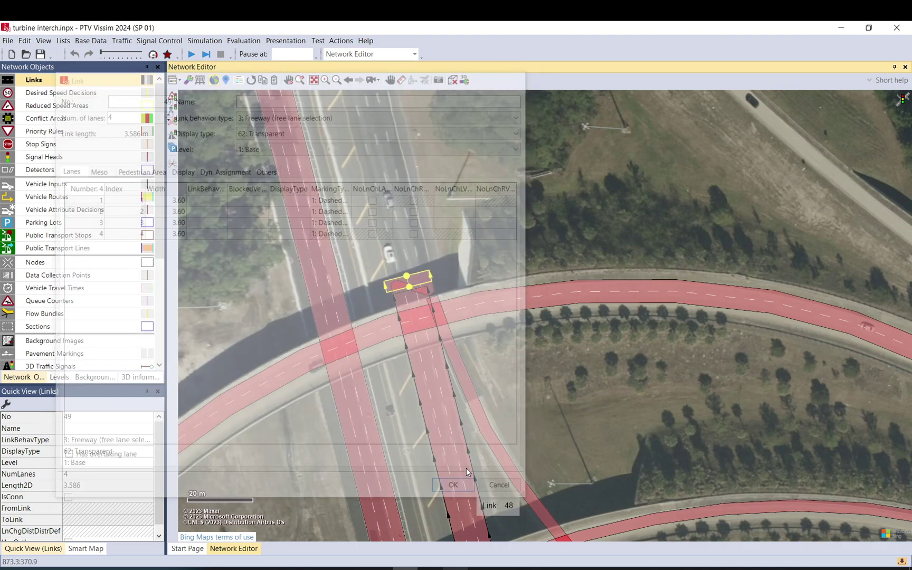
pyautogui.click(422, 249)
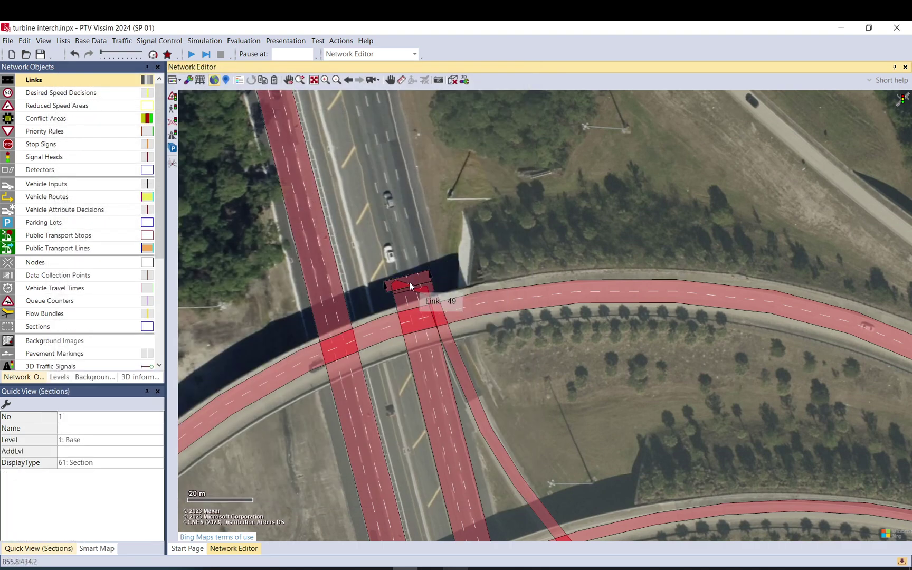
# Step: Move the short four-lane link 49 farther north and stretch its south end back toward link 48
pyautogui.moveTo(410, 283); pyautogui.dragTo(410, 226)
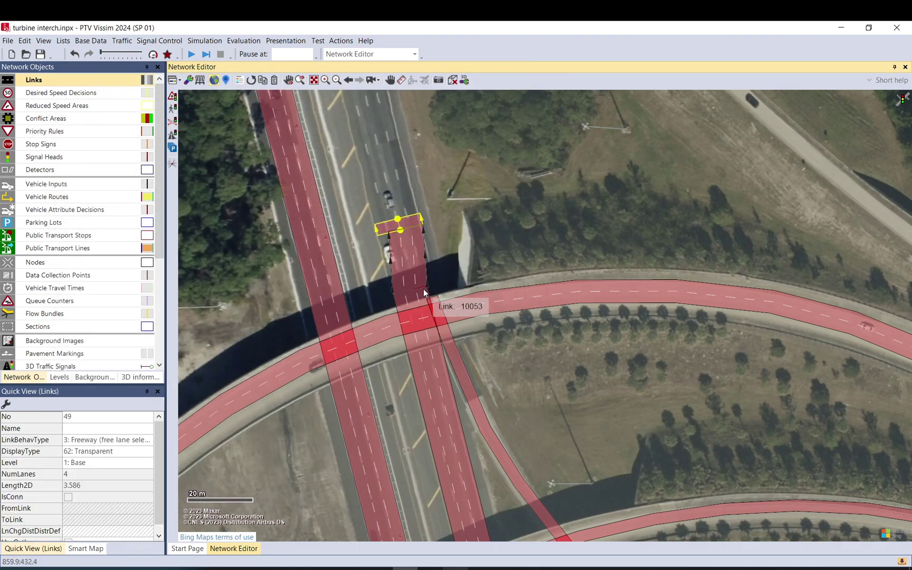
pyautogui.moveTo(411, 292)
pyautogui.mouseDown()
pyautogui.moveTo(412, 242)
pyautogui.moveTo(400, 229)
pyautogui.moveTo(412, 280)
pyautogui.mouseUp()
pyautogui.click(407, 229)
pyautogui.click(404, 289)
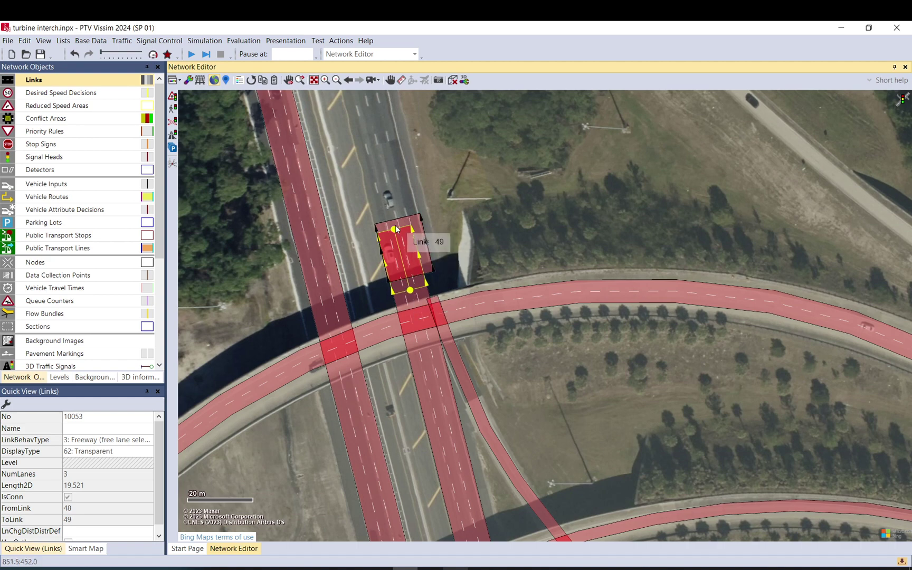
# Step: Move the end of link 48's connector to the start of link 49 and connect ramp link 9 to lane 1 of link 49
pyautogui.moveTo(397, 229); pyautogui.dragTo(428, 273)
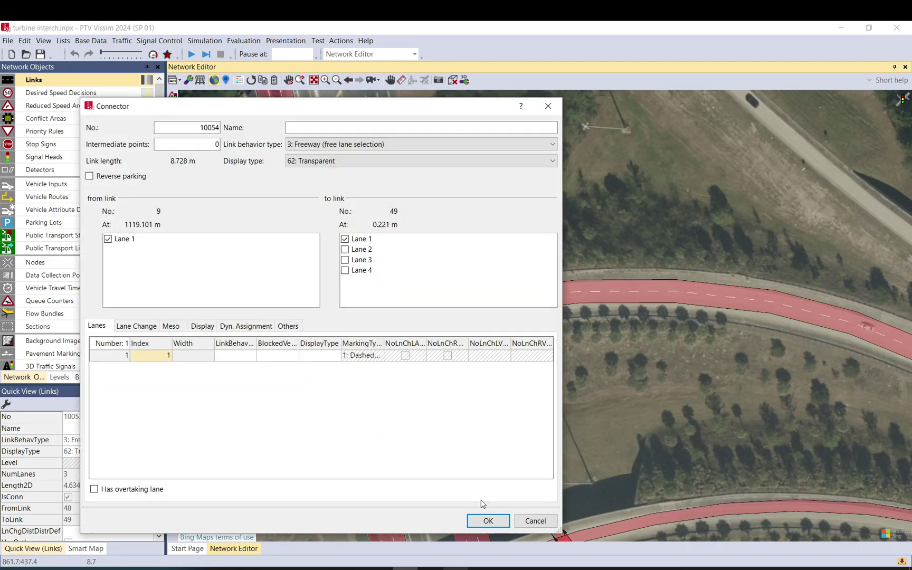
pyautogui.click(488, 521)
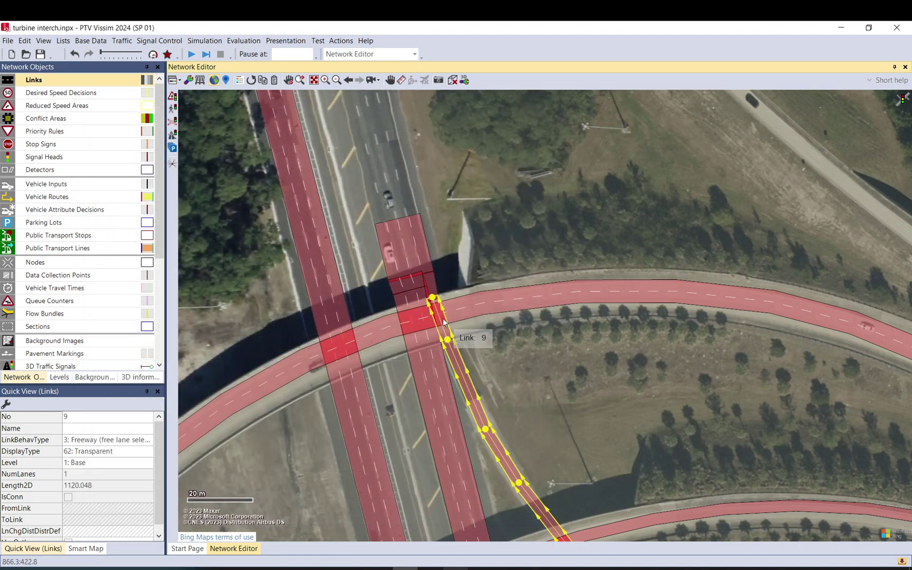
pyautogui.moveTo(433, 300); pyautogui.dragTo(436, 302)
# Step: Extend the north end of four-lane link 49 along the pavement to a length of about 338 m
pyautogui.moveTo(407, 195); pyautogui.dragTo(328, 90)
pyautogui.click(422, 444)
pyautogui.scroll(-2, 559, 453)
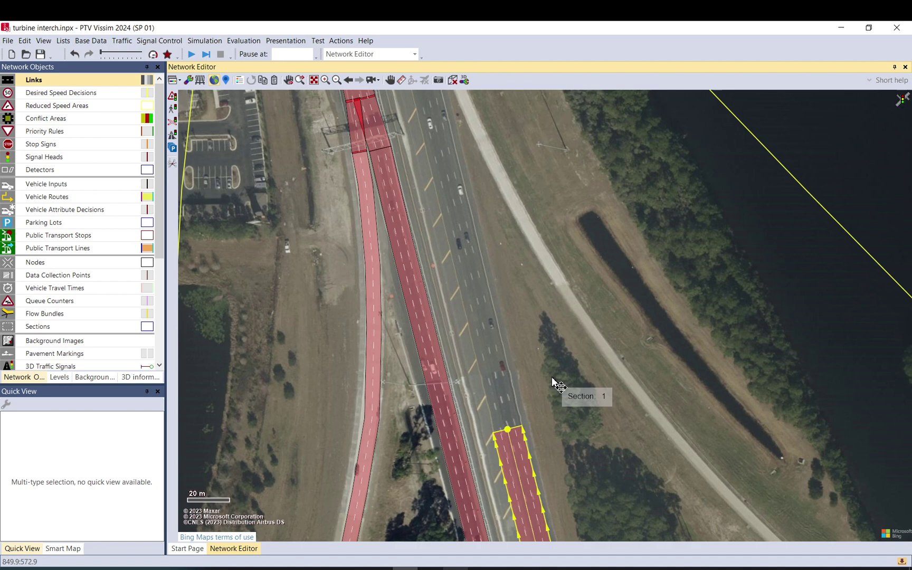
pyautogui.click(780, 140)
pyautogui.click(510, 450)
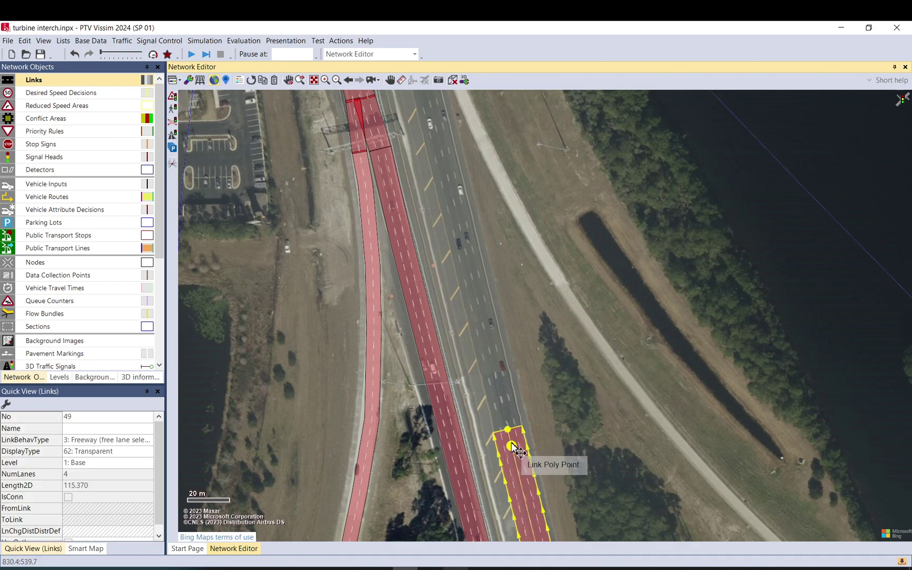
pyautogui.moveTo(509, 428); pyautogui.dragTo(436, 103)
pyautogui.scroll(-3, 499, 181)
pyautogui.moveTo(477, 288); pyautogui.dragTo(491, 384)
pyautogui.click(531, 385)
# Step: Extend single-lane ramp link 32 northwest to about 252 m and fit its intermediate point to the ramp pavement
pyautogui.moveTo(722, 460); pyautogui.dragTo(496, 153)
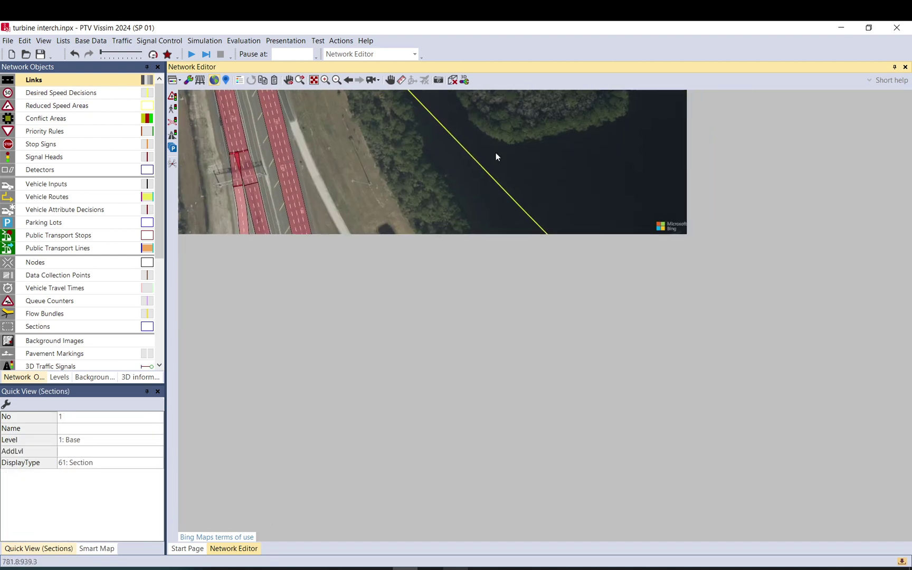
pyautogui.moveTo(663, 496); pyautogui.dragTo(361, 172)
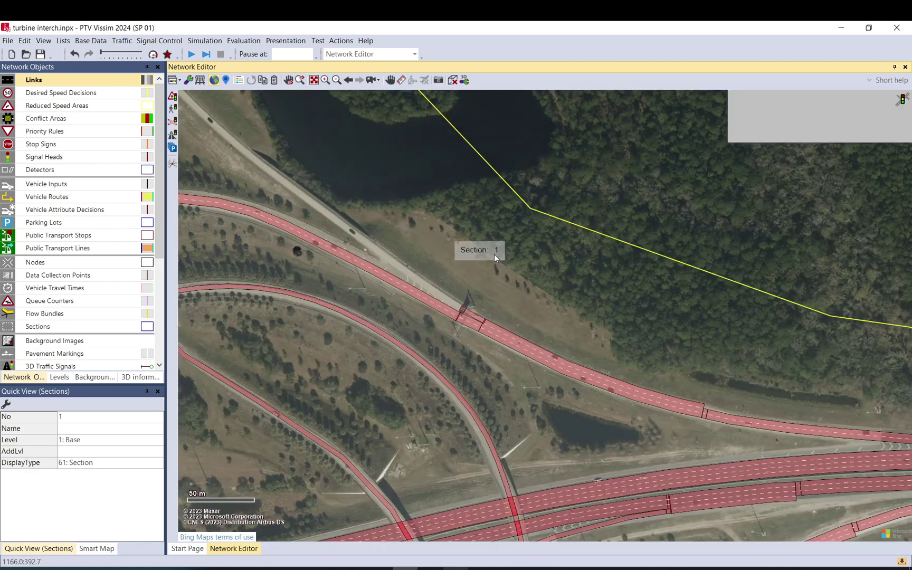
pyautogui.click(463, 308)
pyautogui.moveTo(359, 248); pyautogui.dragTo(198, 111)
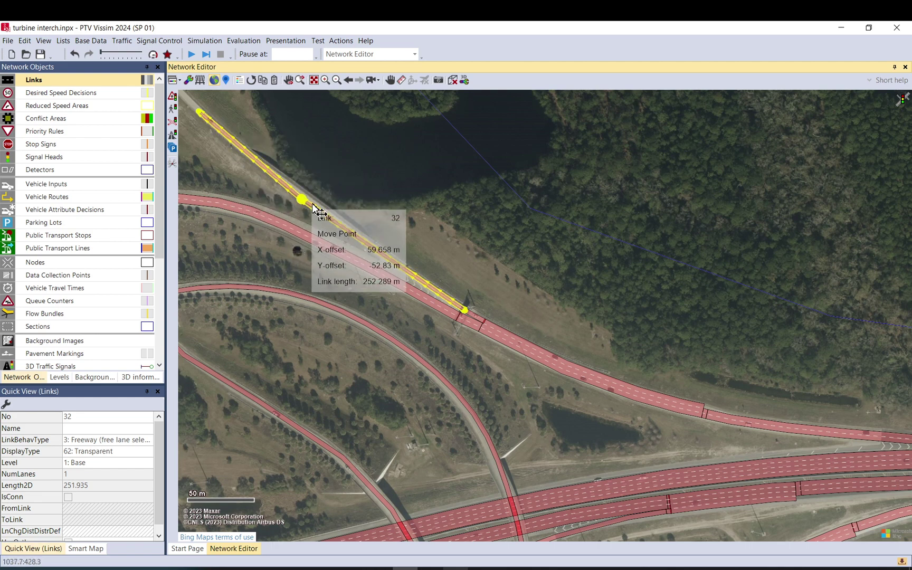
pyautogui.click(320, 154)
pyautogui.moveTo(272, 142); pyautogui.dragTo(671, 446)
pyautogui.click(671, 447)
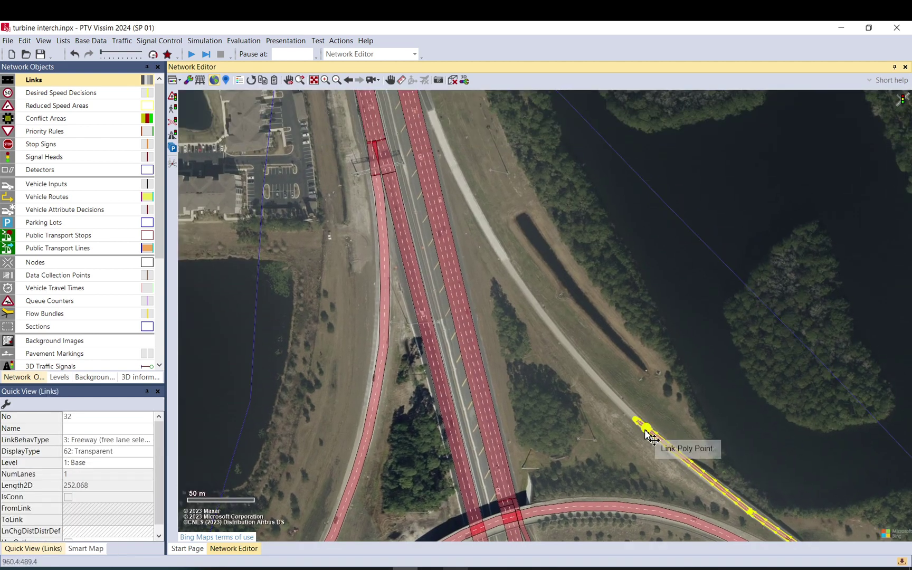
# Step: Extend ramp link 32 north to beside the end of link 49 and shape its intermediate points to the curved pavement
pyautogui.moveTo(637, 421); pyautogui.dragTo(455, 168)
pyautogui.click(494, 221)
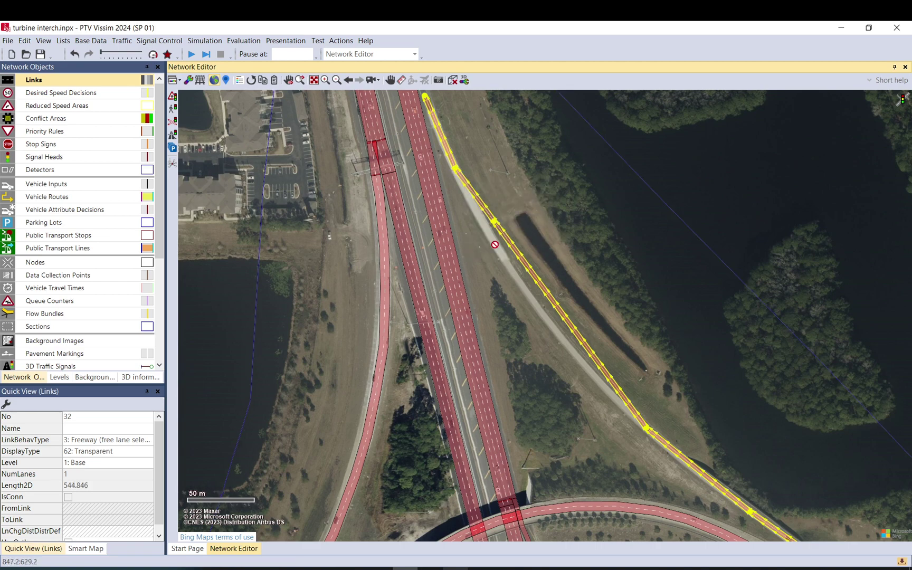
pyautogui.moveTo(494, 222); pyautogui.dragTo(491, 237)
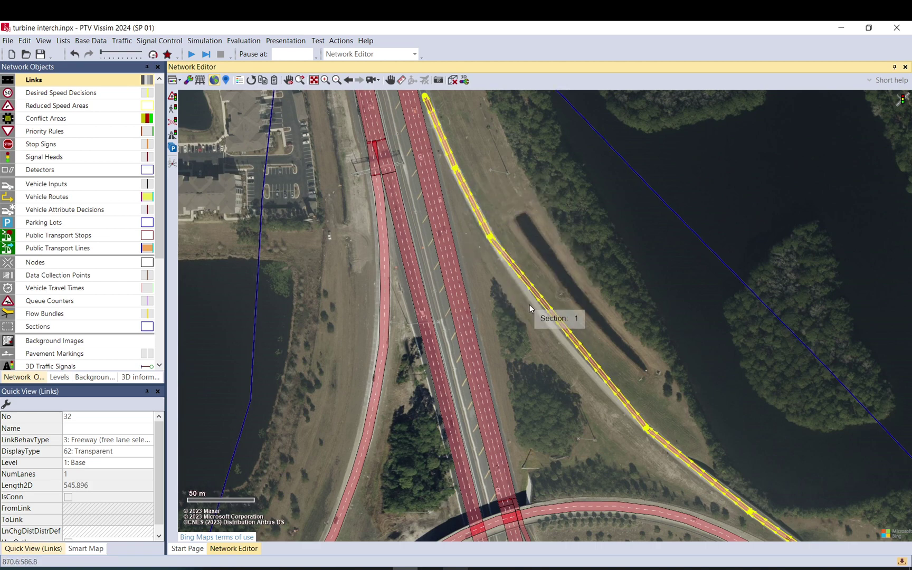
pyautogui.moveTo(552, 321); pyautogui.dragTo(550, 324)
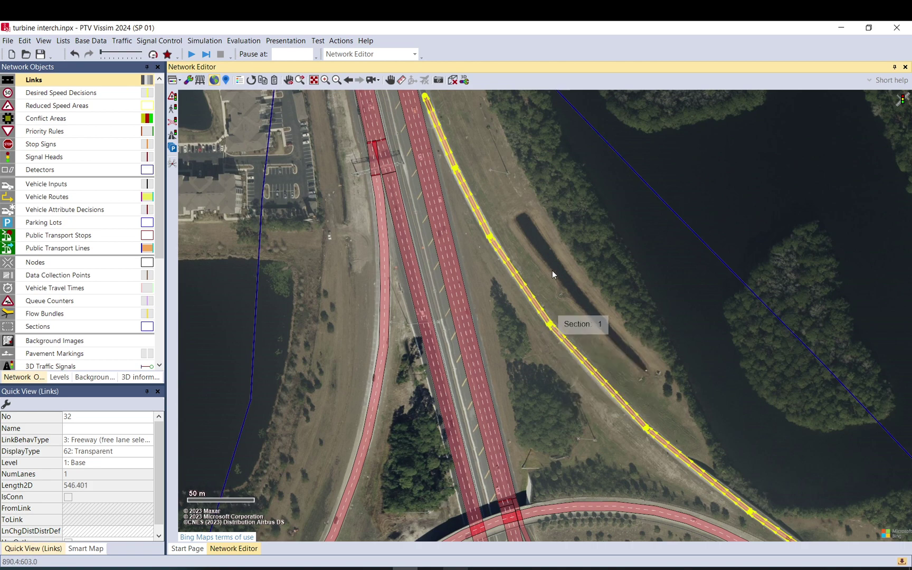
pyautogui.click(552, 270)
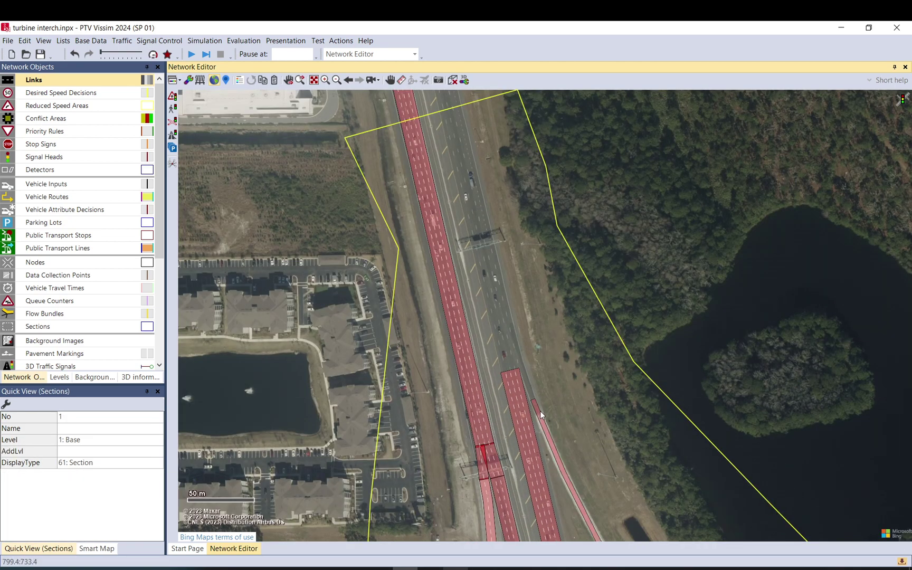
pyautogui.click(538, 406)
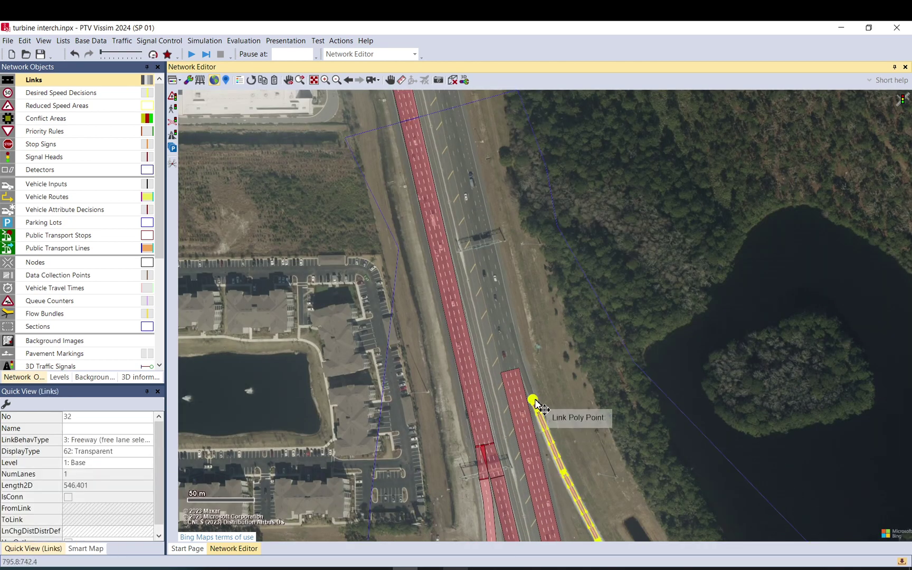
pyautogui.moveTo(535, 401); pyautogui.dragTo(523, 369)
# Step: Split four-lane link 49 close to its north end, beside the end of ramp link 32
pyautogui.scroll(3, 499, 385)
pyautogui.click(516, 371)
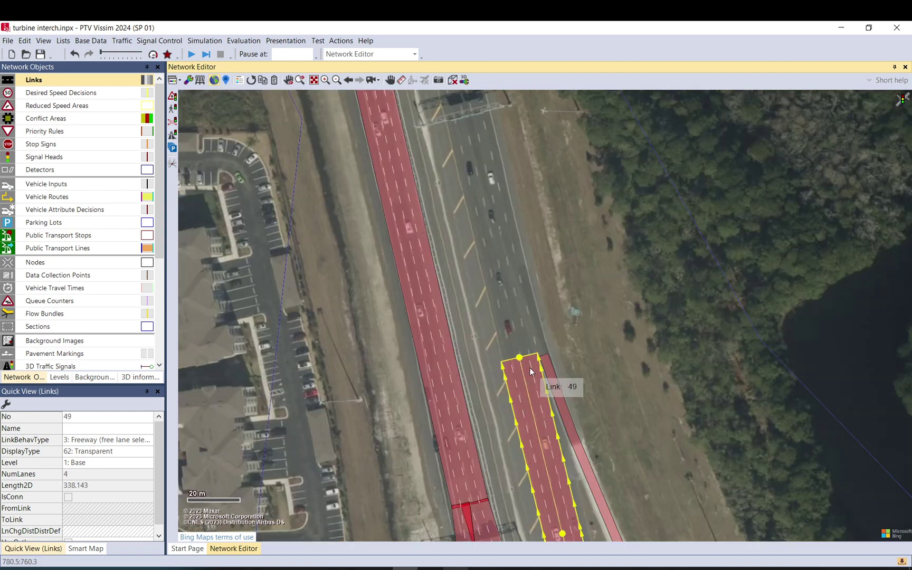
pyautogui.rightClick(522, 370)
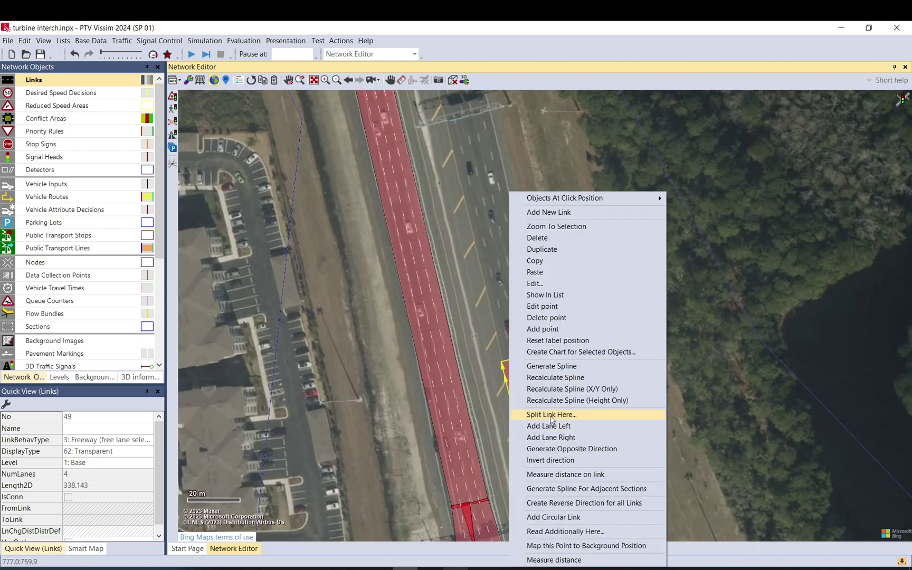
pyautogui.click(544, 414)
pyautogui.click(138, 313)
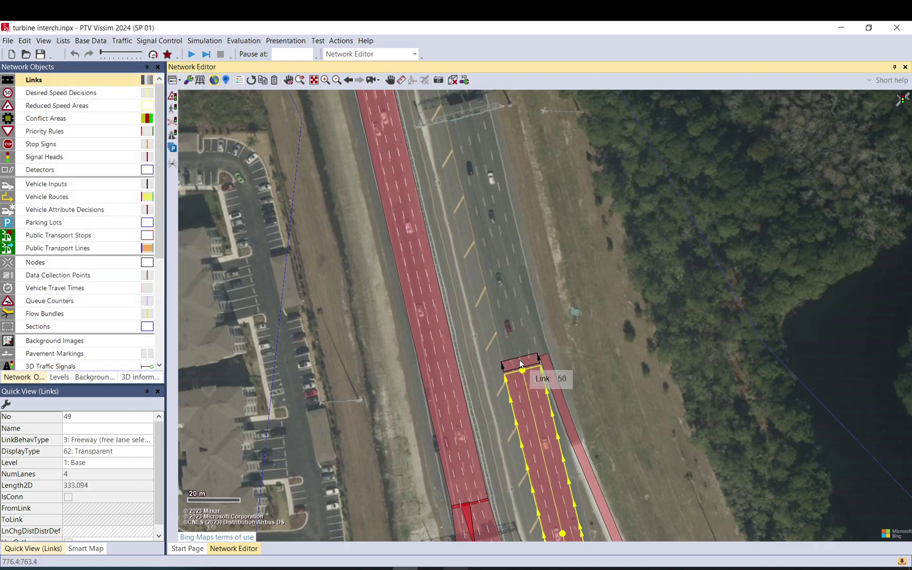
# Step: Extend link 50 north along the pavement to about 102 m and set its number of lanes to 5
pyautogui.click(520, 362)
pyautogui.moveTo(520, 363); pyautogui.dragTo(464, 111)
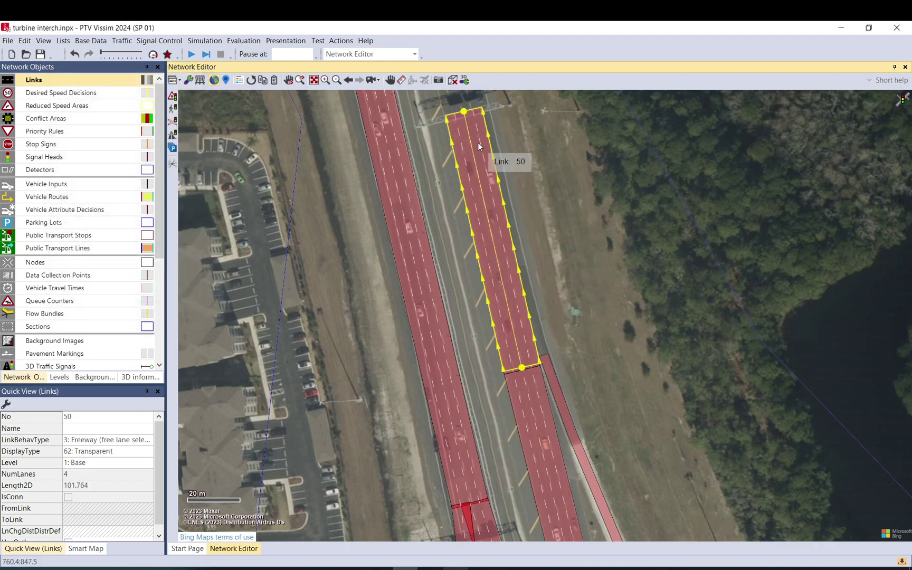
pyautogui.doubleClick(477, 143)
pyautogui.click(166, 111)
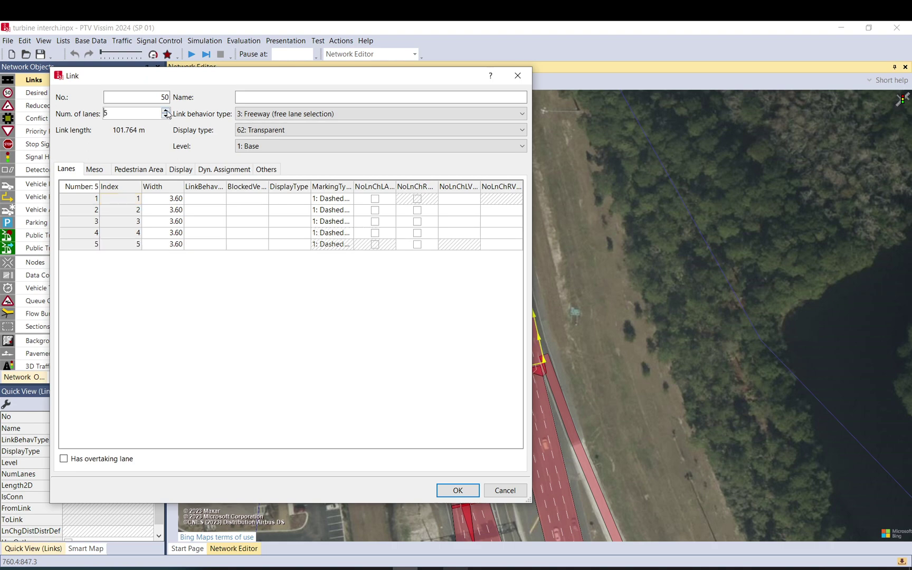
pyautogui.click(458, 490)
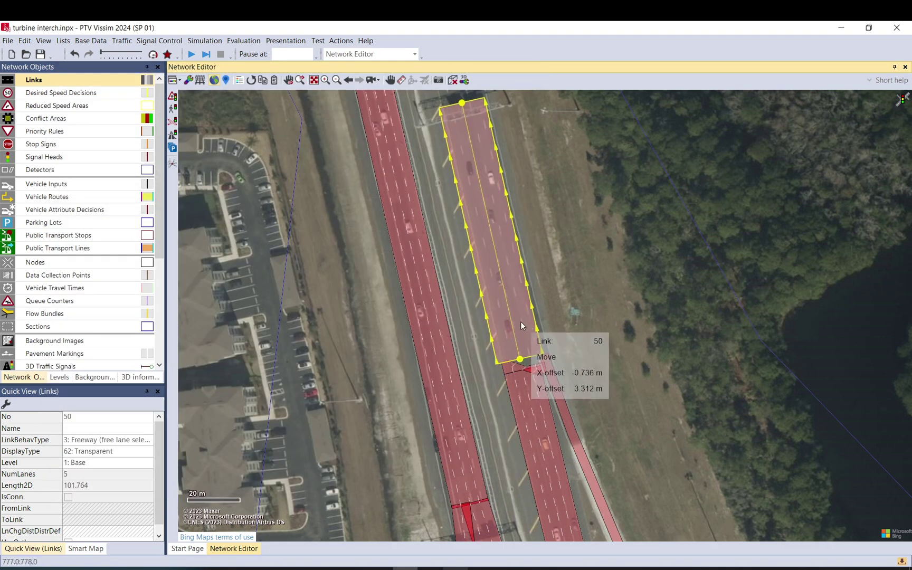
# Step: Shift link 50 slightly north and connect the end of four-lane link 49 and ramp link 32 to it
pyautogui.moveTo(530, 338)
pyautogui.mouseDown()
pyautogui.moveTo(532, 326)
pyautogui.moveTo(546, 356)
pyautogui.moveTo(544, 340)
pyautogui.moveTo(523, 370)
pyautogui.moveTo(514, 349)
pyautogui.mouseUp()
pyautogui.click(490, 521)
pyautogui.click(541, 360)
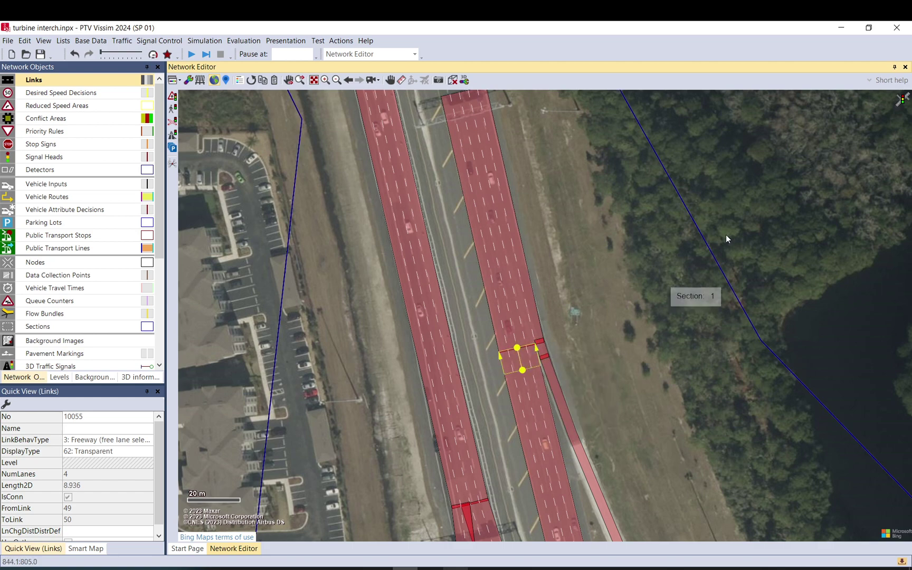
# Step: Extend the north end of five-lane link 50 along the pavement to a length of about 254 m
pyautogui.click(726, 234)
pyautogui.scroll(-3, 507, 406)
pyautogui.click(508, 409)
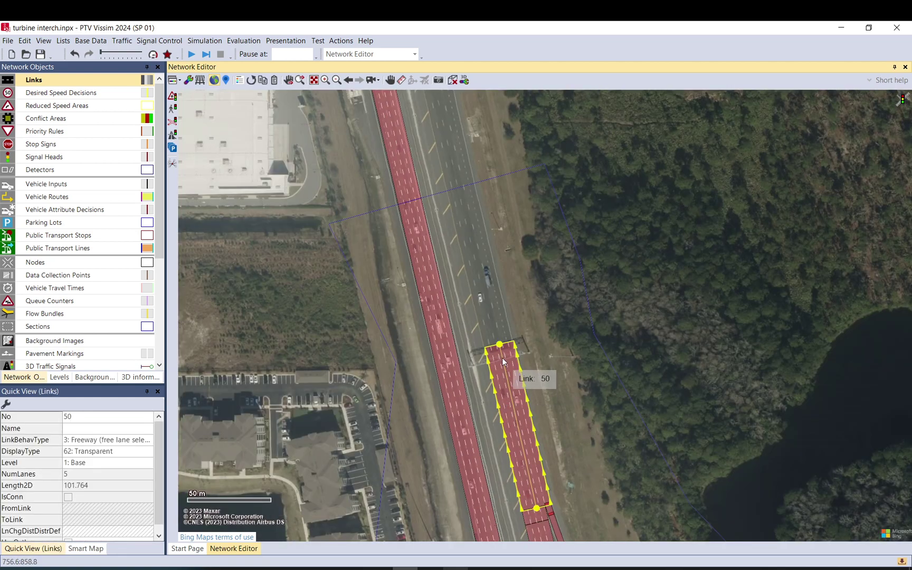
pyautogui.moveTo(501, 347); pyautogui.dragTo(443, 98)
# Step: Inspect the freeway pavement beyond link 50, the connectors at the nearby ramp junctions, and the overall interchange layout
pyautogui.moveTo(484, 127); pyautogui.dragTo(588, 430)
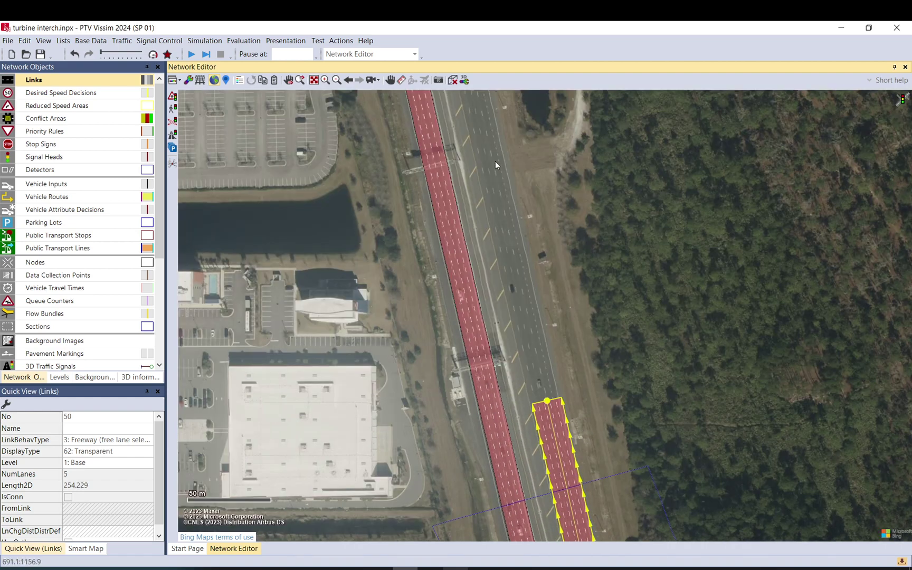
pyautogui.moveTo(495, 161); pyautogui.dragTo(563, 370)
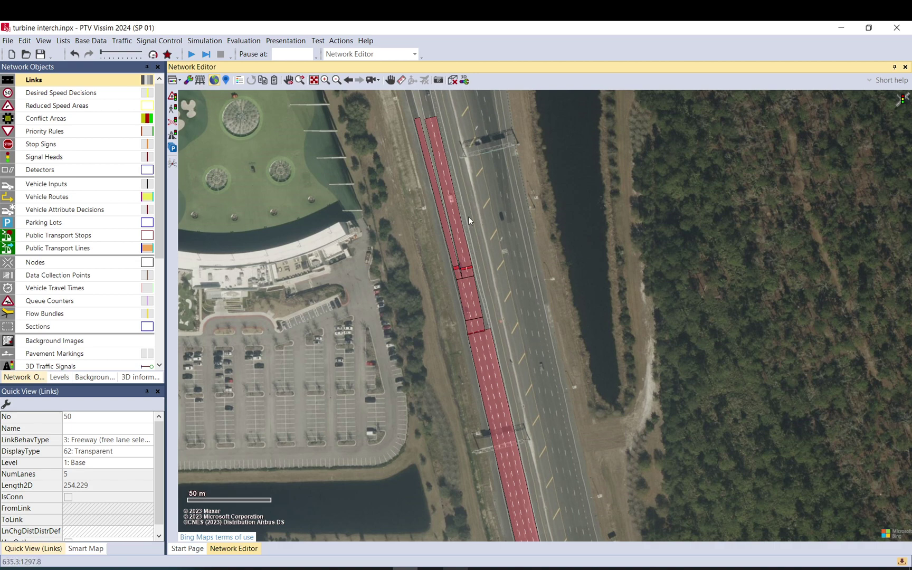
pyautogui.moveTo(603, 385); pyautogui.dragTo(558, 118)
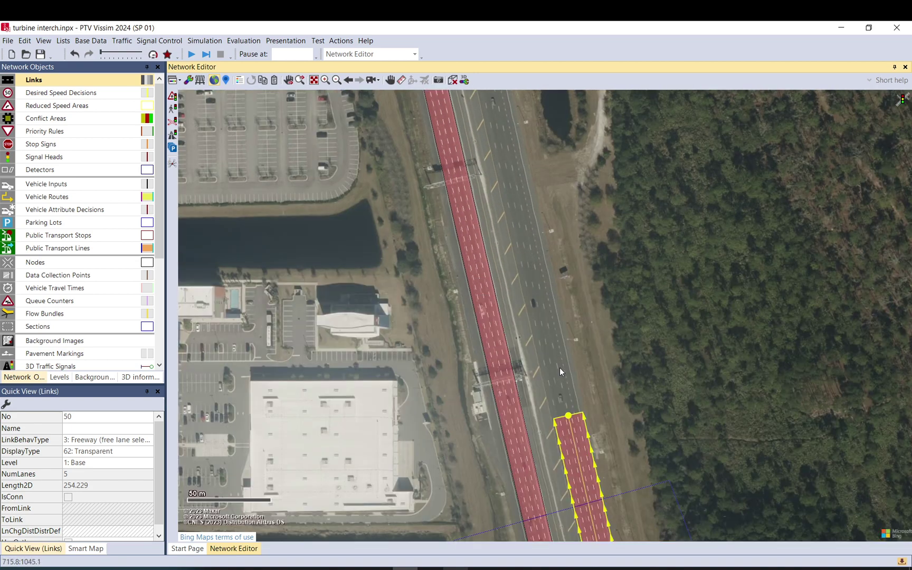
pyautogui.moveTo(562, 396); pyautogui.dragTo(523, 210)
pyautogui.moveTo(551, 452); pyautogui.dragTo(500, 149)
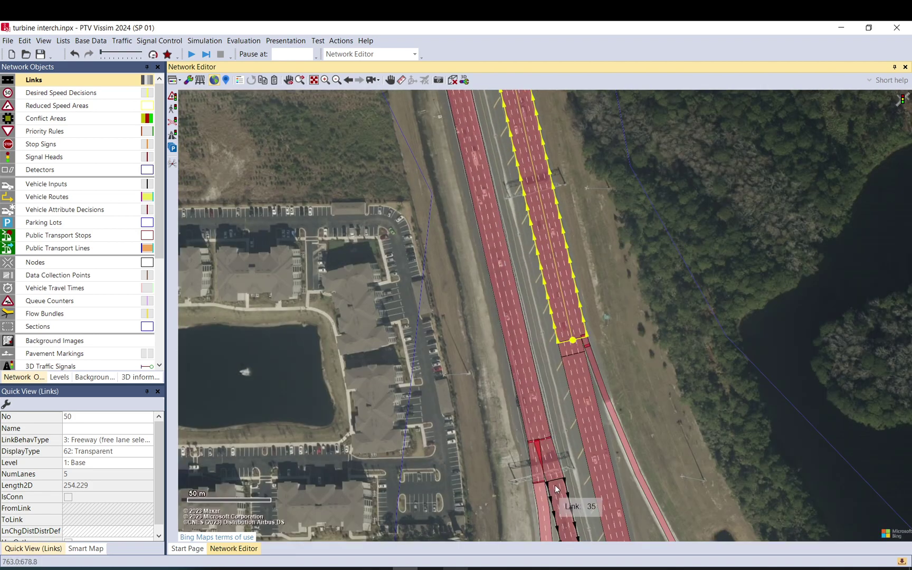
pyautogui.scroll(3, 556, 488)
pyautogui.click(516, 413)
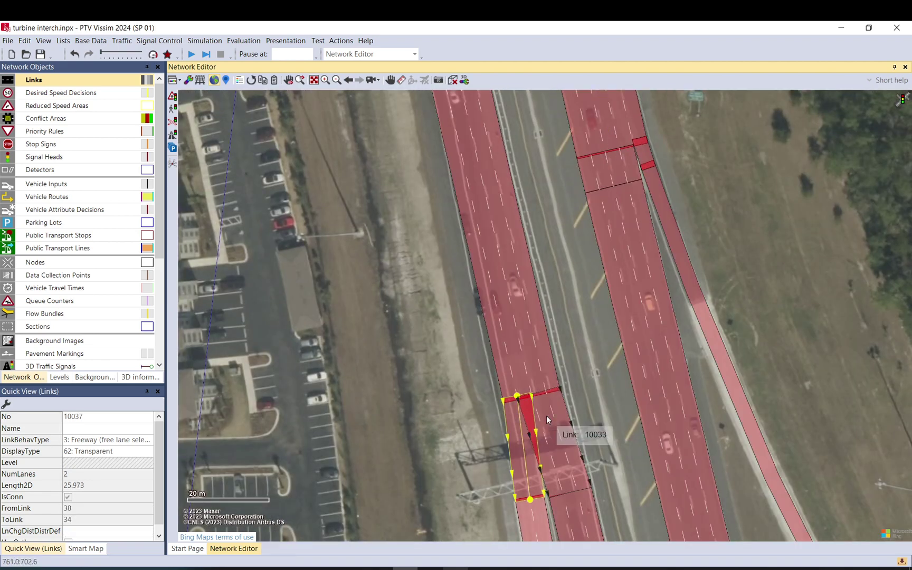
pyautogui.click(497, 409)
pyautogui.scroll(-2, 492, 399)
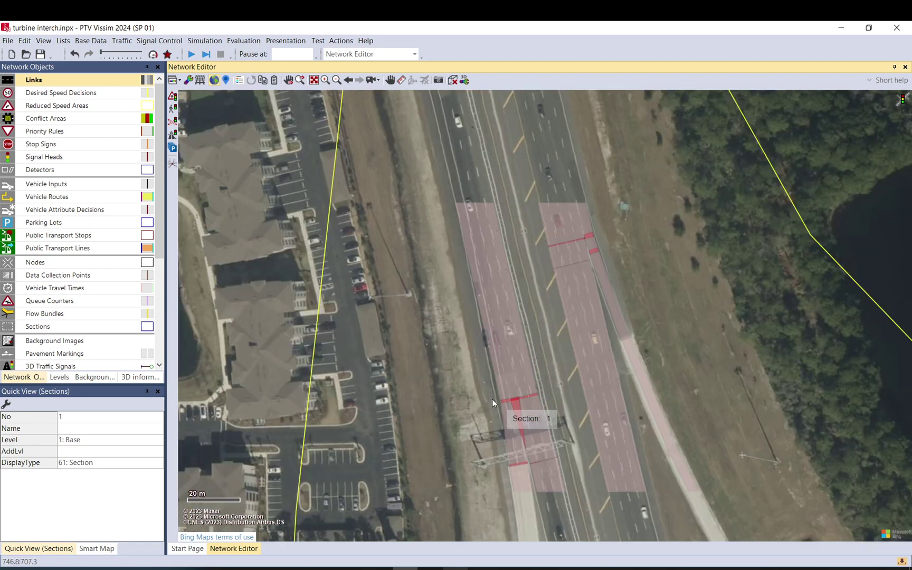
pyautogui.scroll(-5, 513, 249)
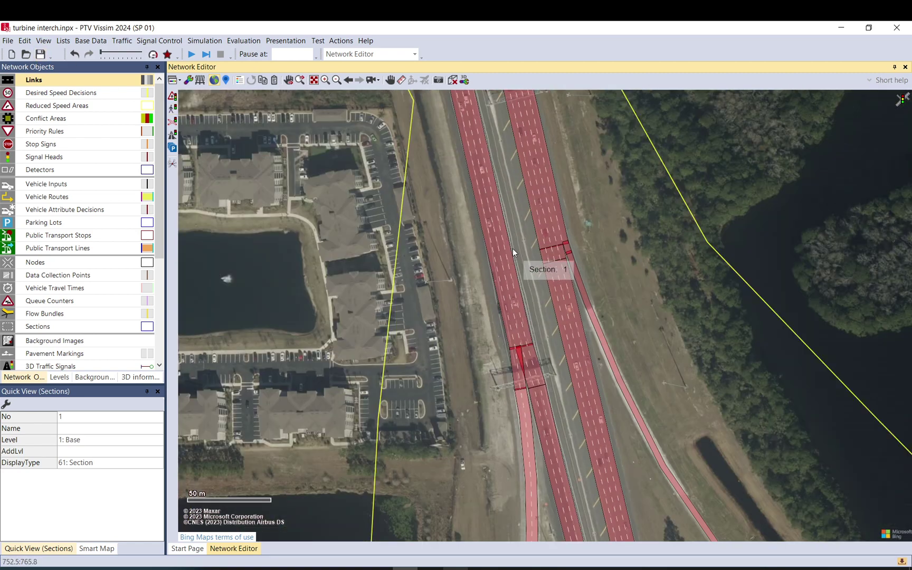
pyautogui.scroll(-3, 568, 285)
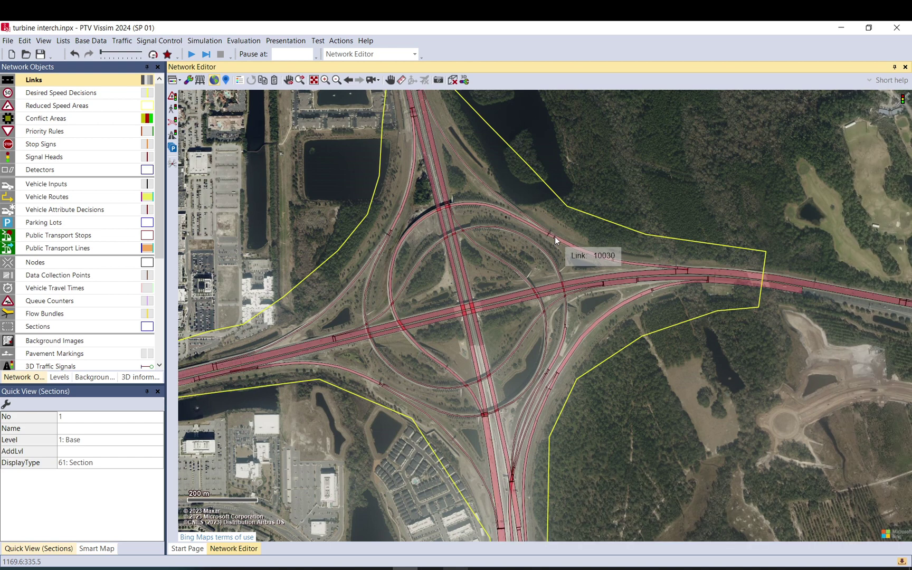
pyautogui.moveTo(620, 355); pyautogui.dragTo(703, 266)
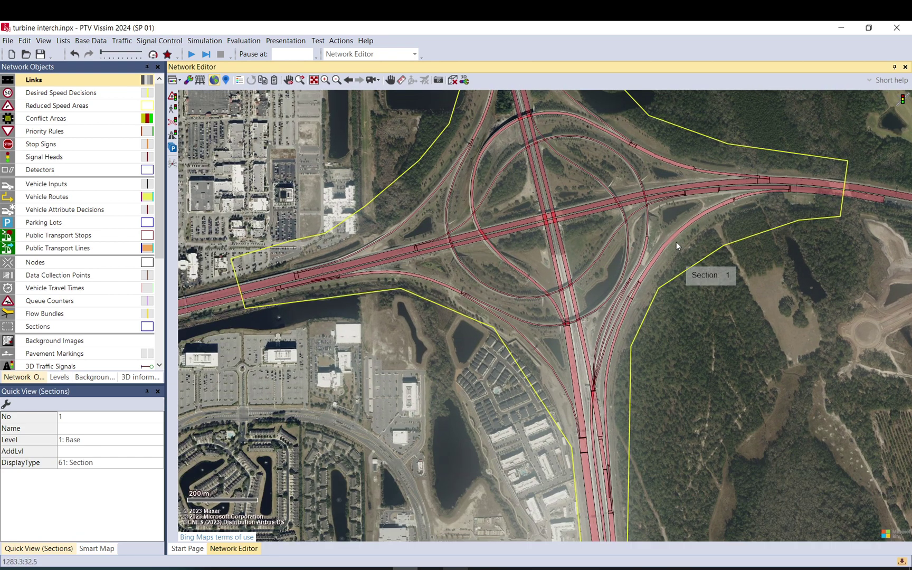
pyautogui.scroll(2, 649, 238)
pyautogui.scroll(1, 649, 237)
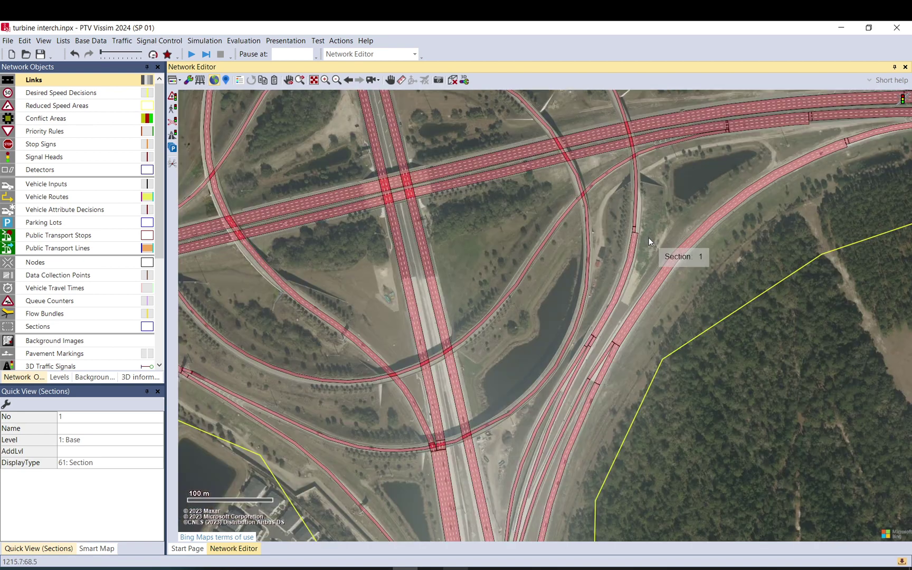
pyautogui.scroll(-2, 642, 226)
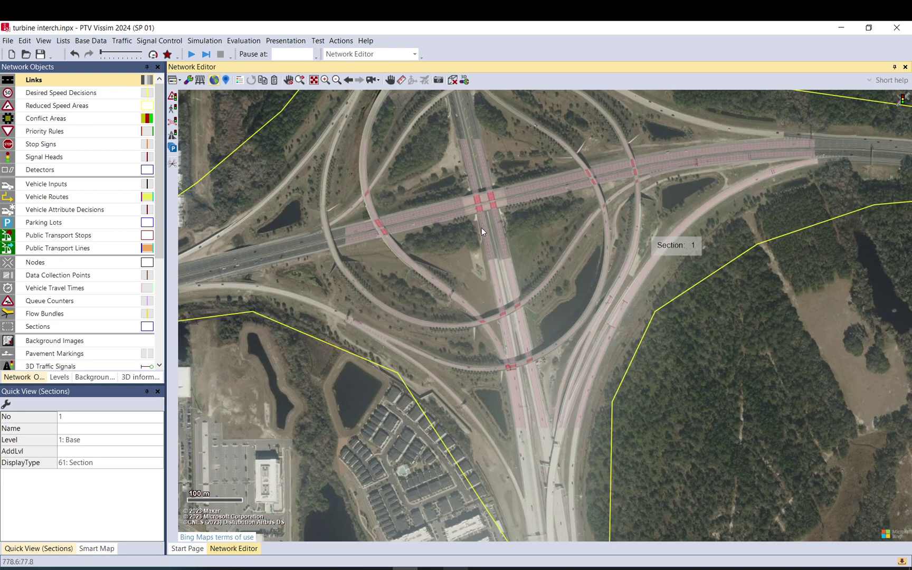
pyautogui.scroll(-1, 475, 230)
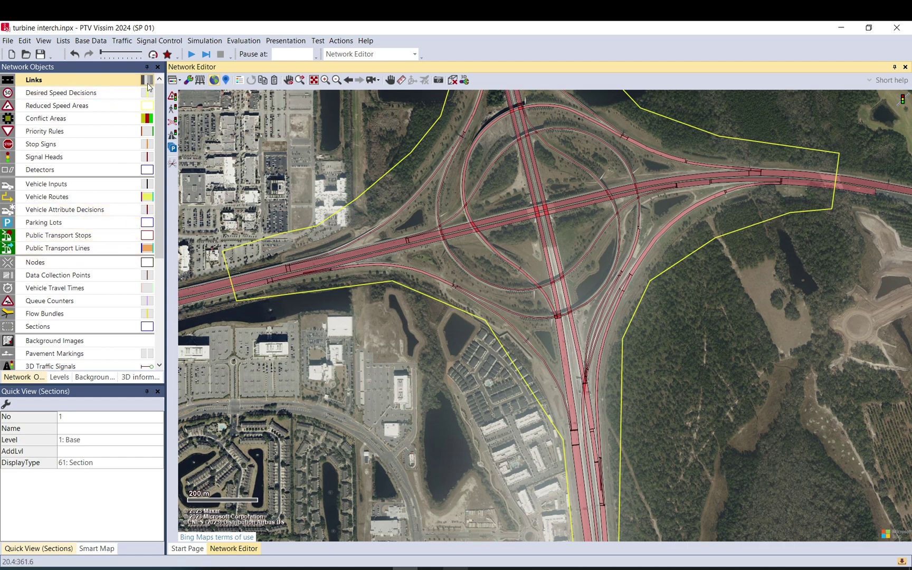
# Step: Hide the aerial background map and the sections, and turn on the link labels
pyautogui.click(214, 82)
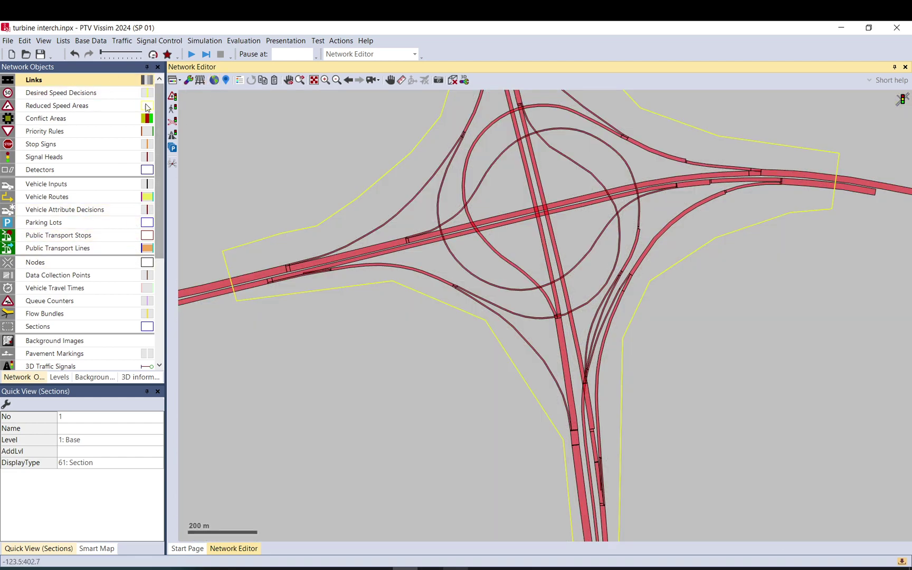
pyautogui.click(6, 325)
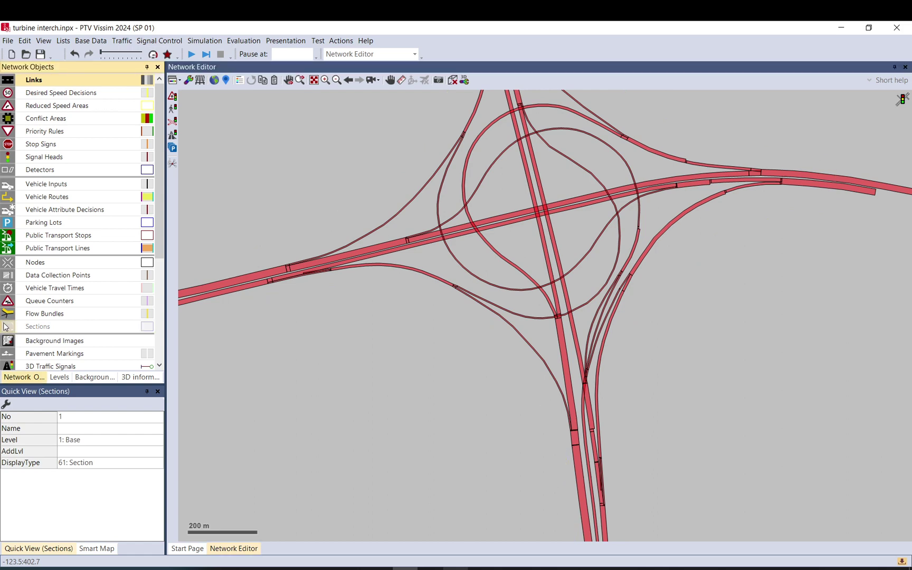
pyautogui.click(134, 84)
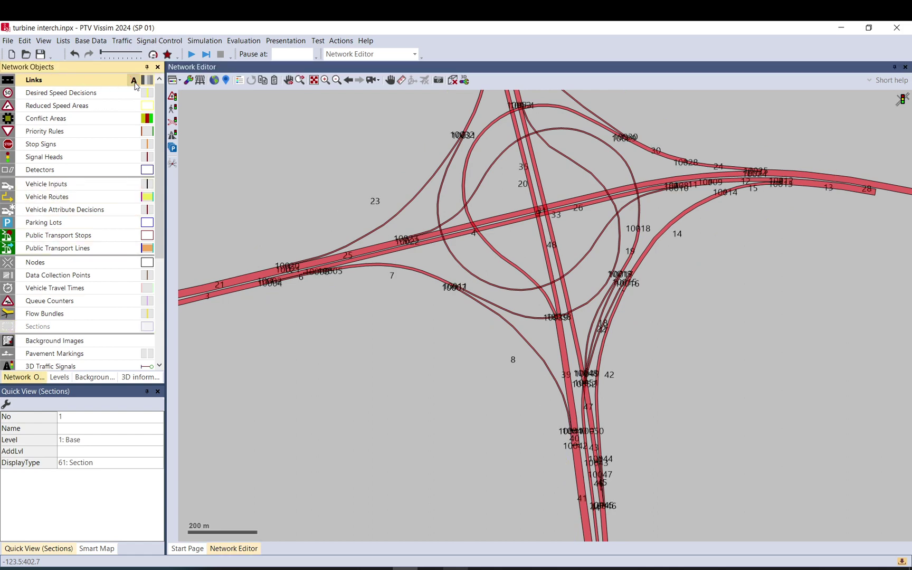
# Step: Set the link labels to show the Lane change distance attribute with 0 decimal places
pyautogui.click(147, 79)
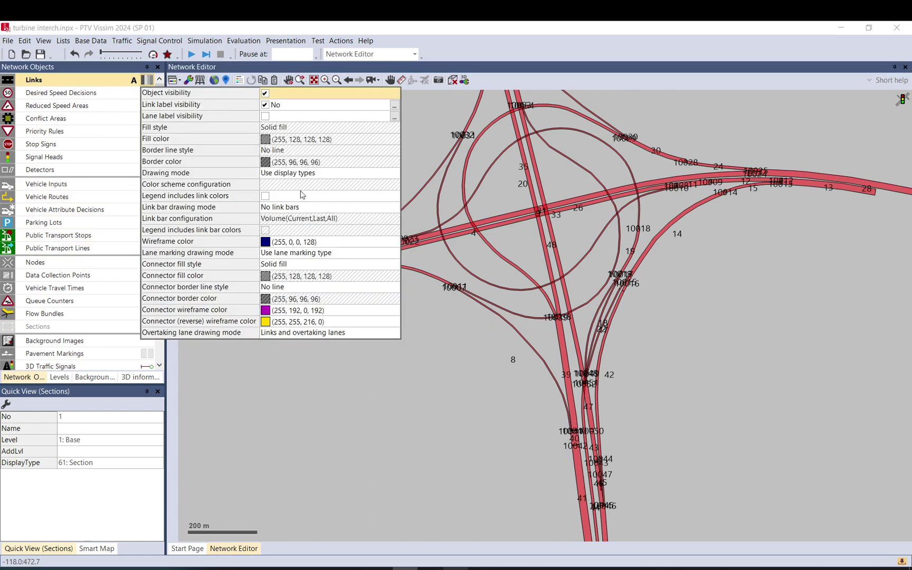
pyautogui.click(395, 174)
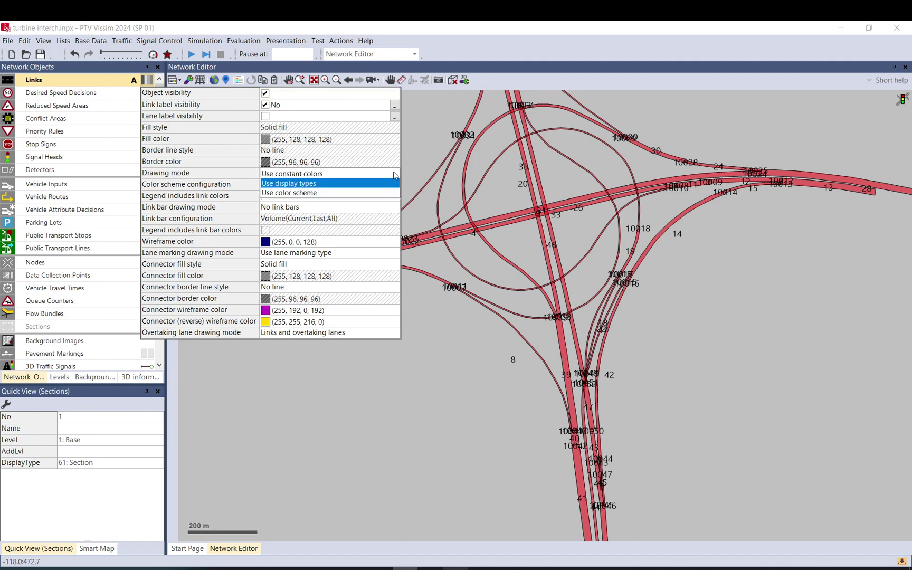
pyautogui.click(395, 105)
pyautogui.click(395, 105)
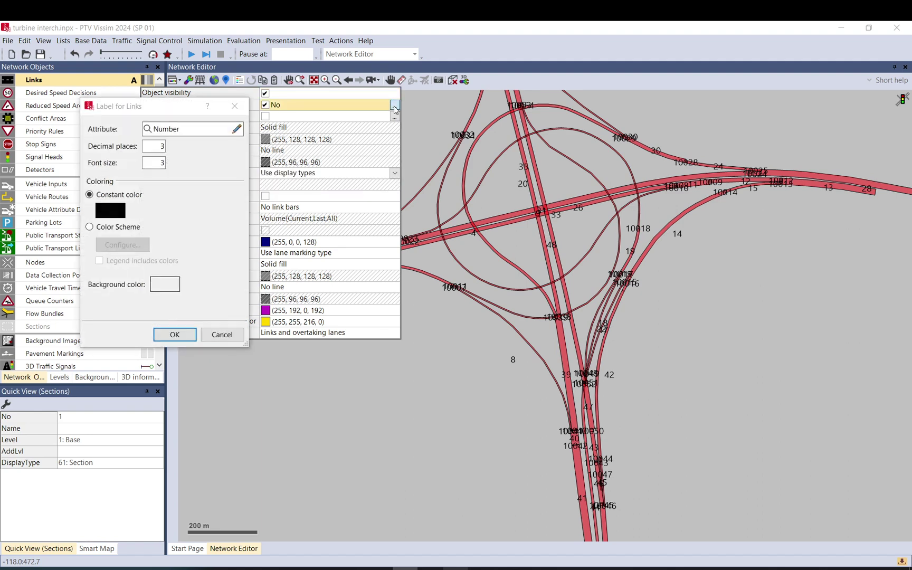
pyautogui.click(237, 129)
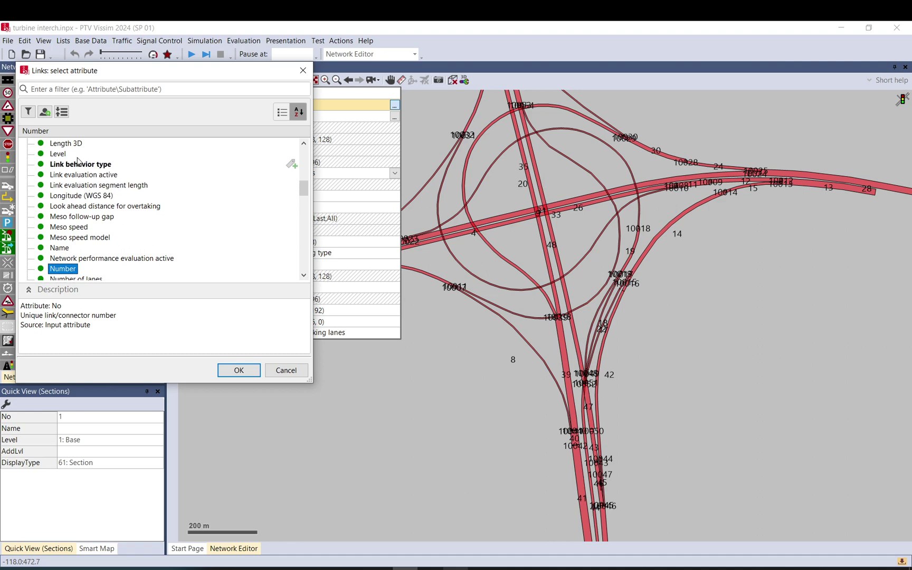
pyautogui.scroll(2, 76, 166)
pyautogui.scroll(1, 95, 170)
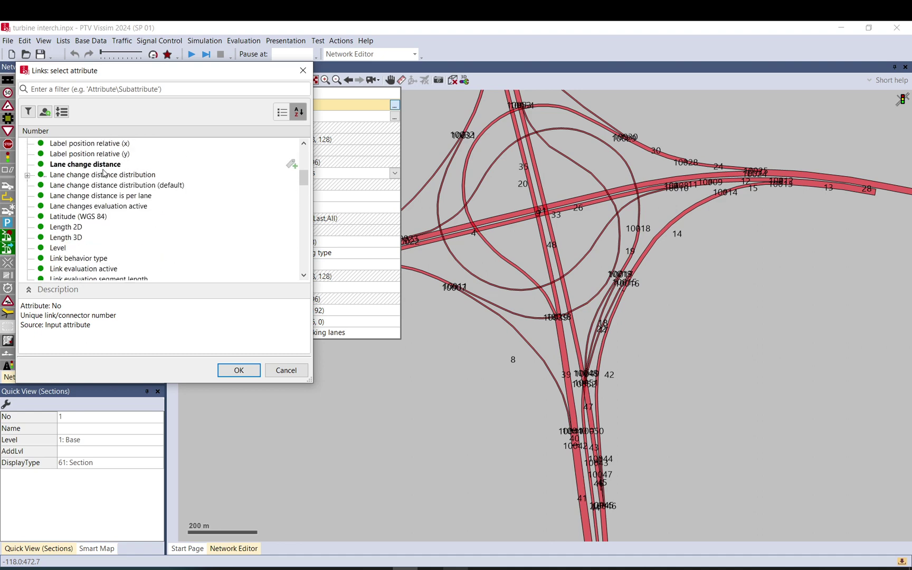
pyautogui.doubleClick(104, 166)
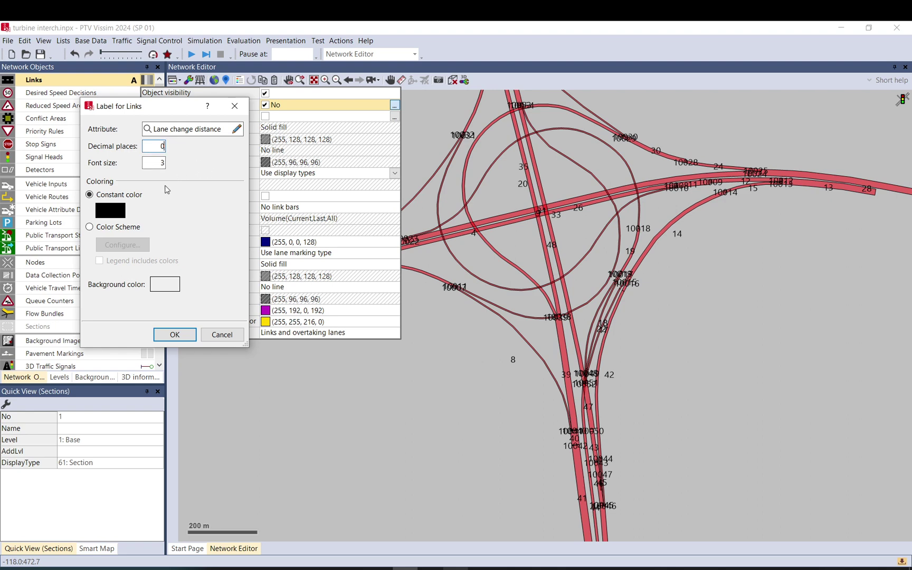
pyautogui.click(174, 335)
pyautogui.click(406, 349)
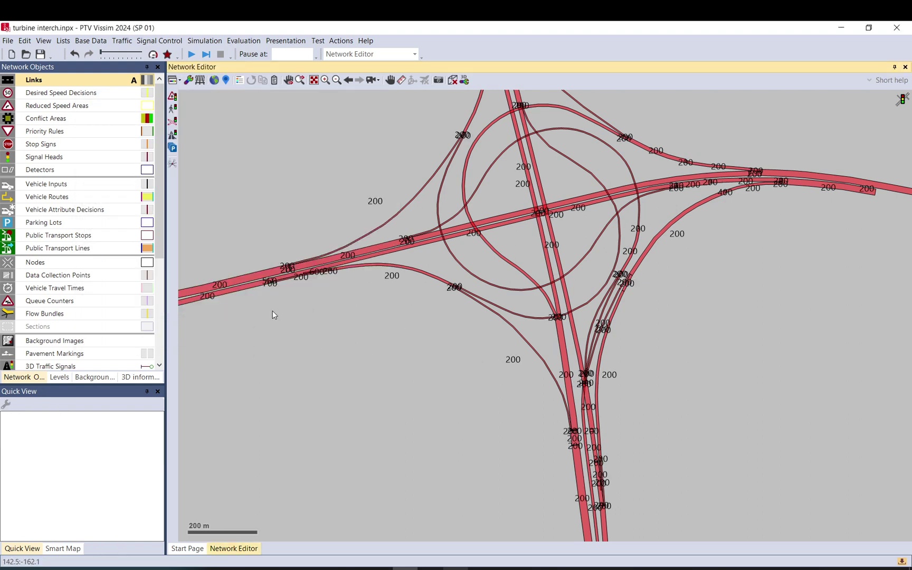
# Step: Examine the lane change distance labels along the western freeway approach and at the split of ramp link 7
pyautogui.scroll(3, 317, 311)
pyautogui.scroll(2, 328, 320)
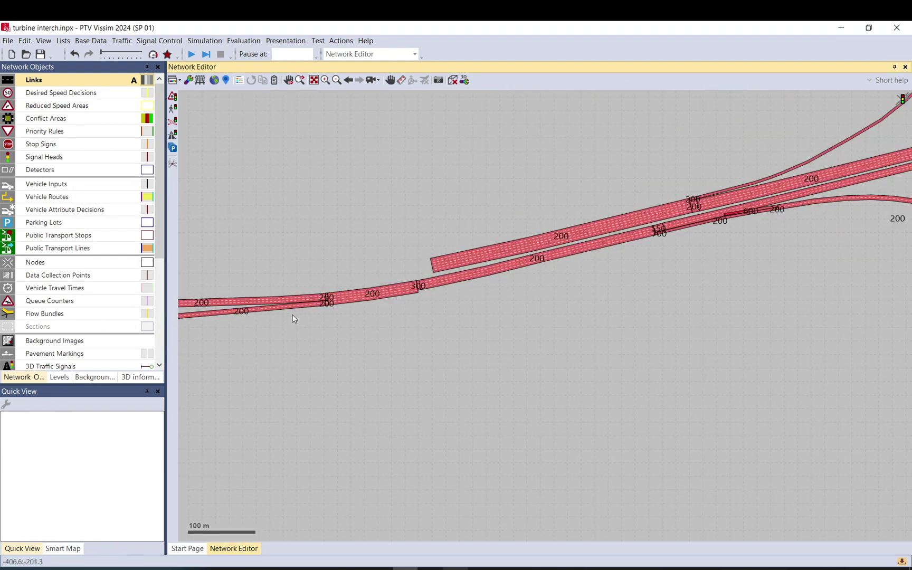
pyautogui.click(294, 299)
pyautogui.click(444, 311)
pyautogui.scroll(2, 659, 248)
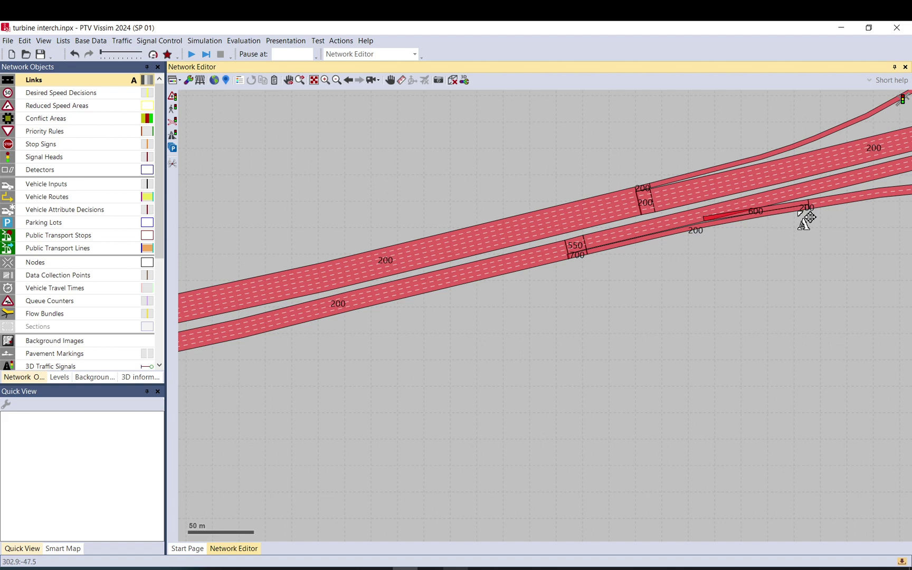
pyautogui.moveTo(797, 218); pyautogui.dragTo(323, 342)
pyautogui.scroll(-2, 323, 343)
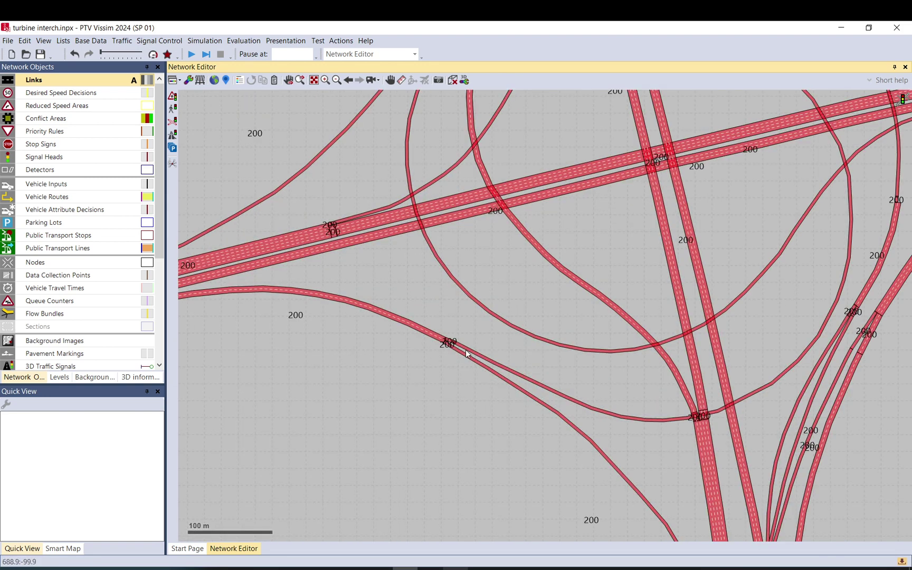
pyautogui.click(450, 344)
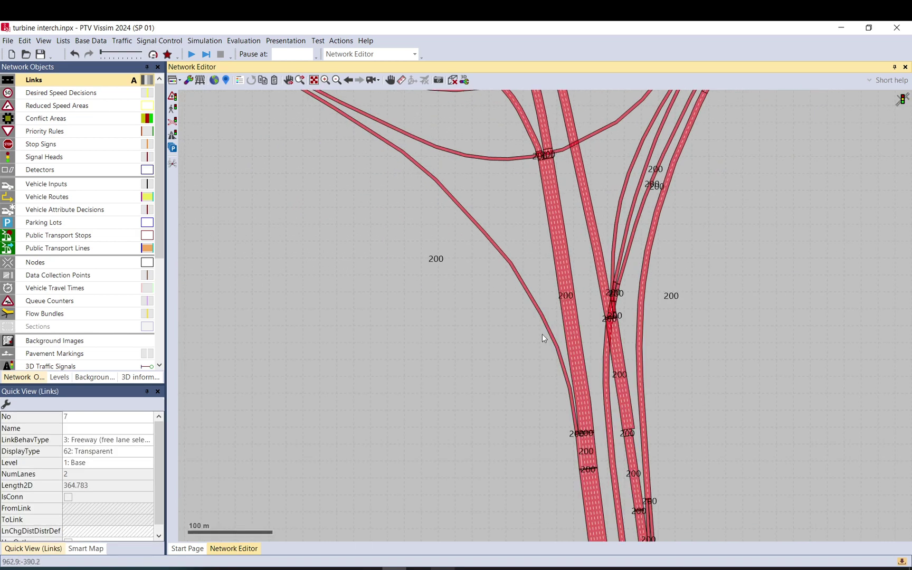
# Step: Examine the lane change distance labels on the connectors along the southern freeway leg and its ramp junctions
pyautogui.moveTo(568, 362); pyautogui.dragTo(520, 179)
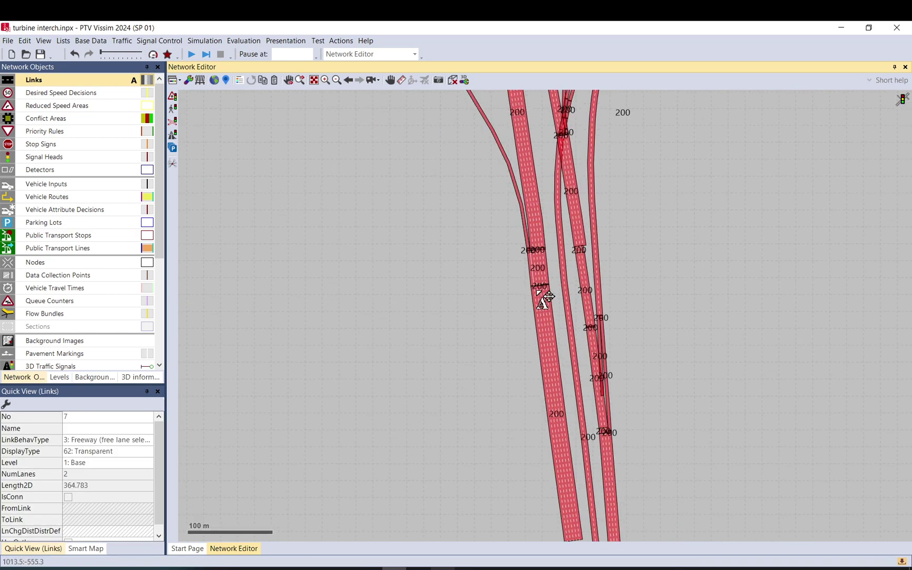
pyautogui.moveTo(528, 332); pyautogui.dragTo(467, 209)
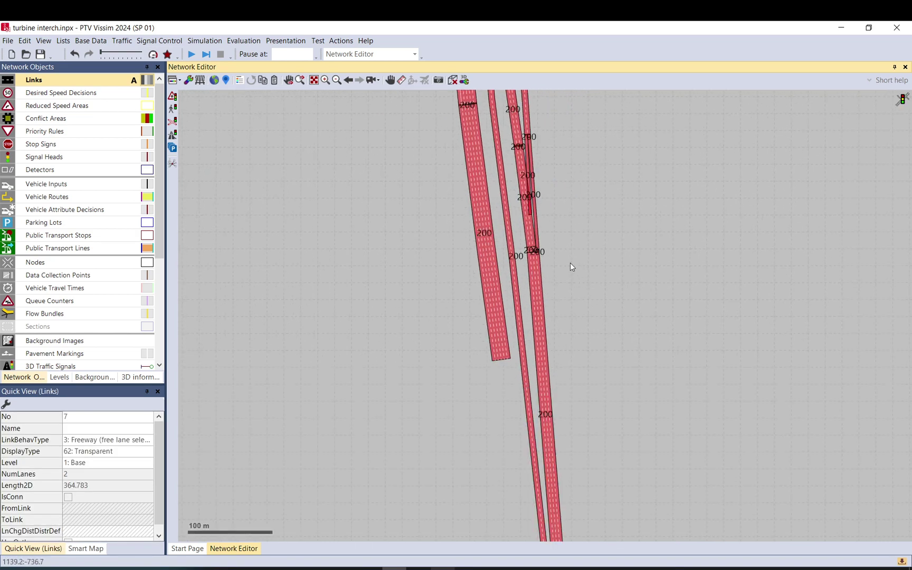
pyautogui.moveTo(570, 262); pyautogui.dragTo(544, 293)
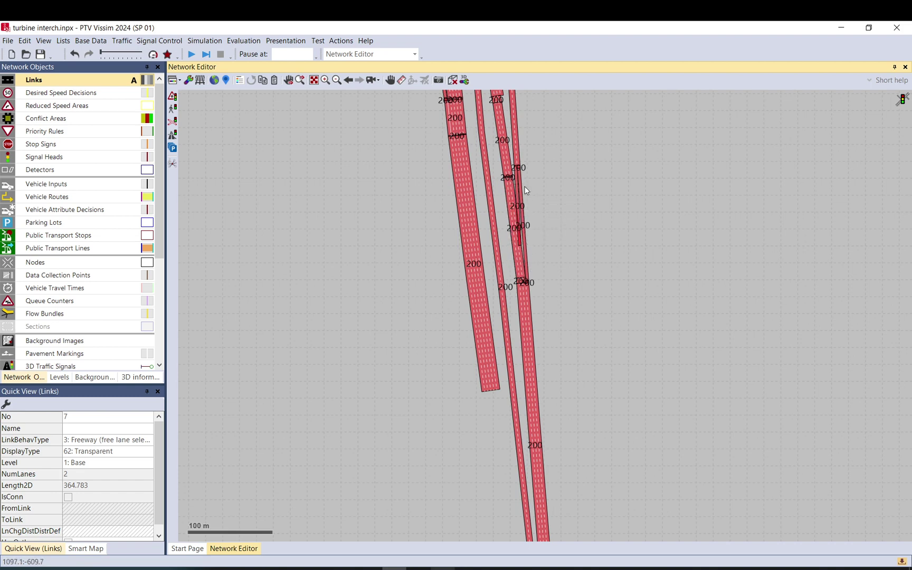
pyautogui.scroll(-2, 504, 359)
pyautogui.scroll(-2, 594, 369)
pyautogui.scroll(-1, 461, 168)
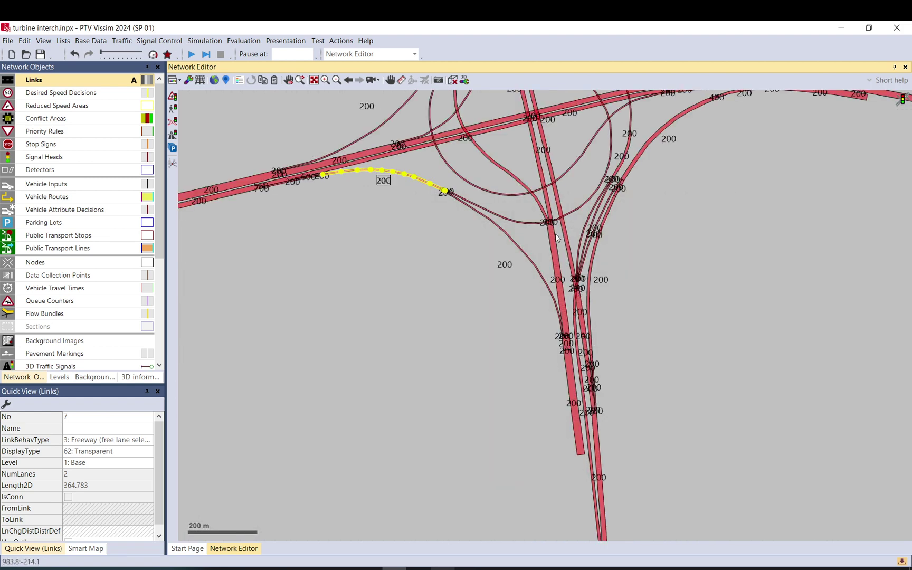
# Step: Examine the lane change distance labels around the turbine ramps and at the eastern freeway's ramp junctions, including links 33, 12 and 24
pyautogui.click(446, 163)
pyautogui.moveTo(465, 161); pyautogui.dragTo(450, 278)
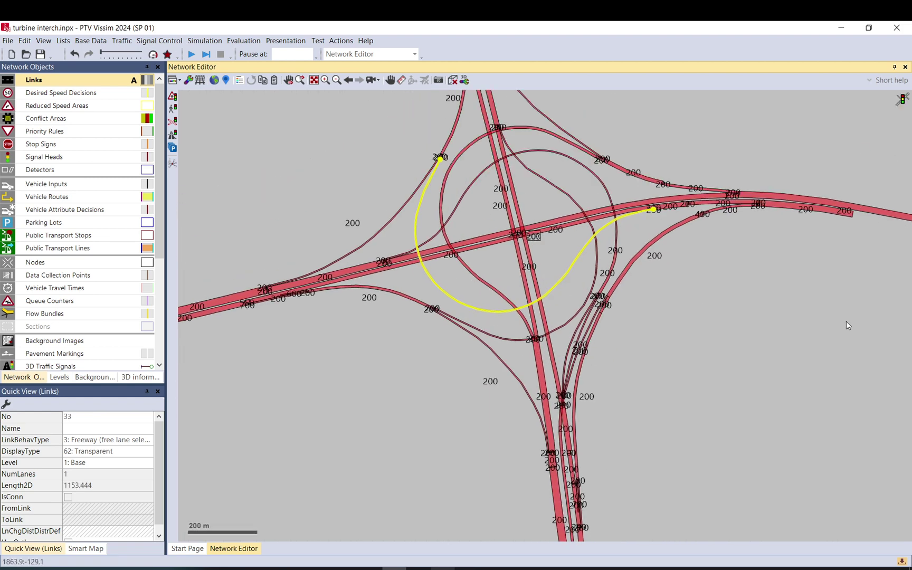
pyautogui.click(845, 321)
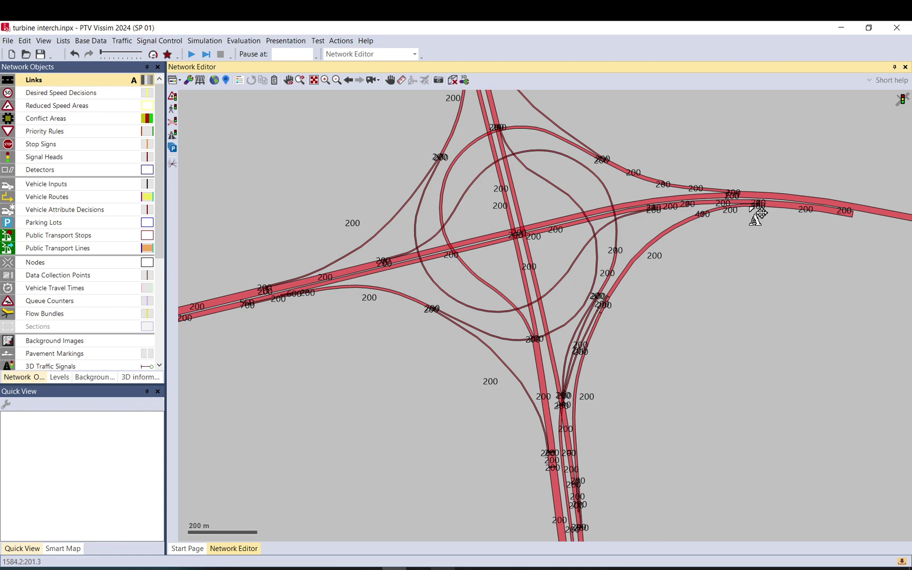
pyautogui.moveTo(612, 450); pyautogui.dragTo(586, 378)
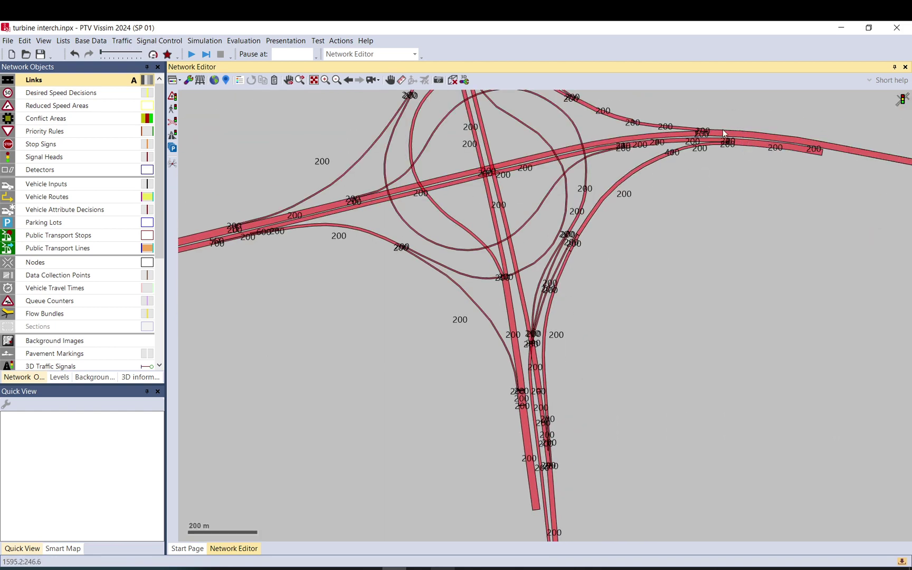
pyautogui.click(699, 142)
pyautogui.scroll(2, 695, 138)
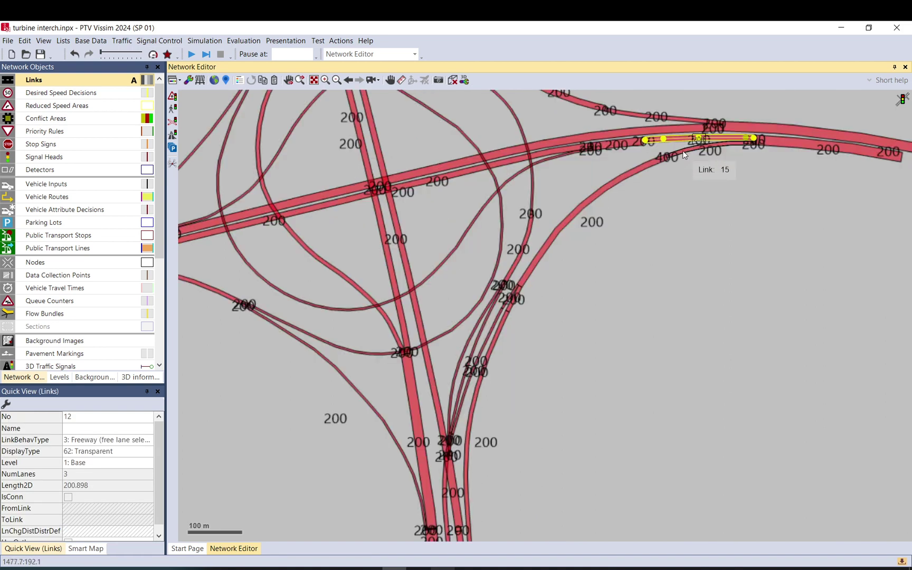
pyautogui.scroll(2, 674, 139)
pyautogui.scroll(-1, 671, 129)
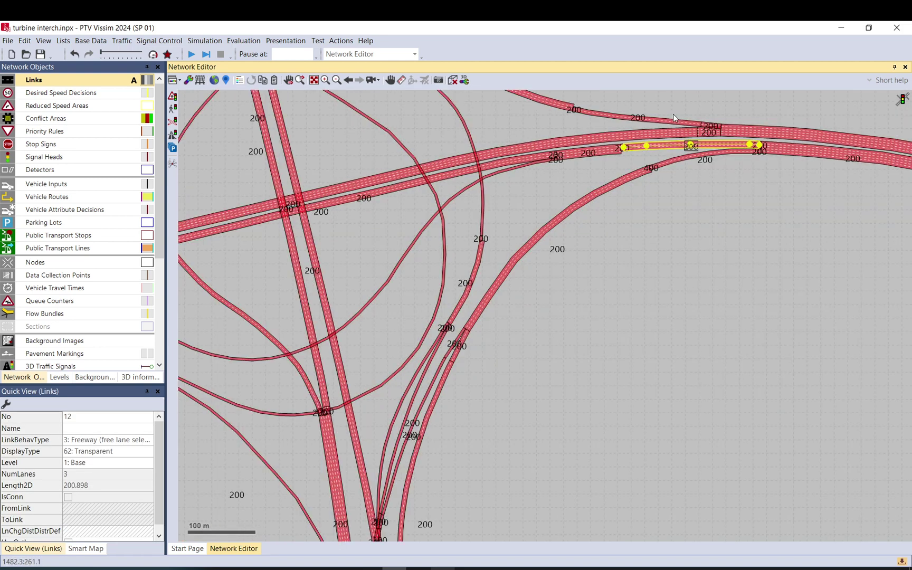
pyautogui.click(673, 123)
pyautogui.scroll(2, 728, 127)
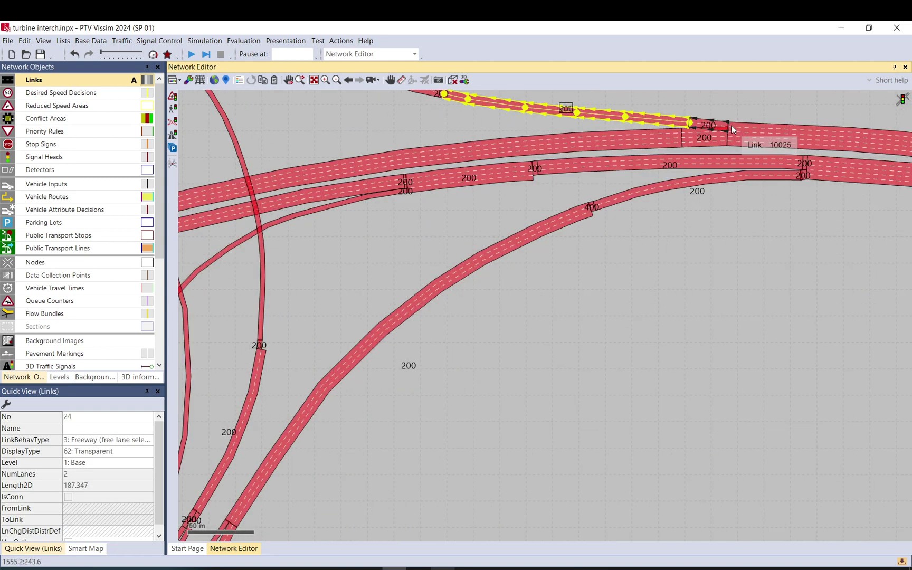
# Step: Set the fixed lane change distance to 600 m for connector 10046, from link 16 to link 45 on the southern leg
pyautogui.scroll(-4, 726, 130)
pyautogui.click(644, 302)
pyautogui.moveTo(531, 464); pyautogui.dragTo(553, 262)
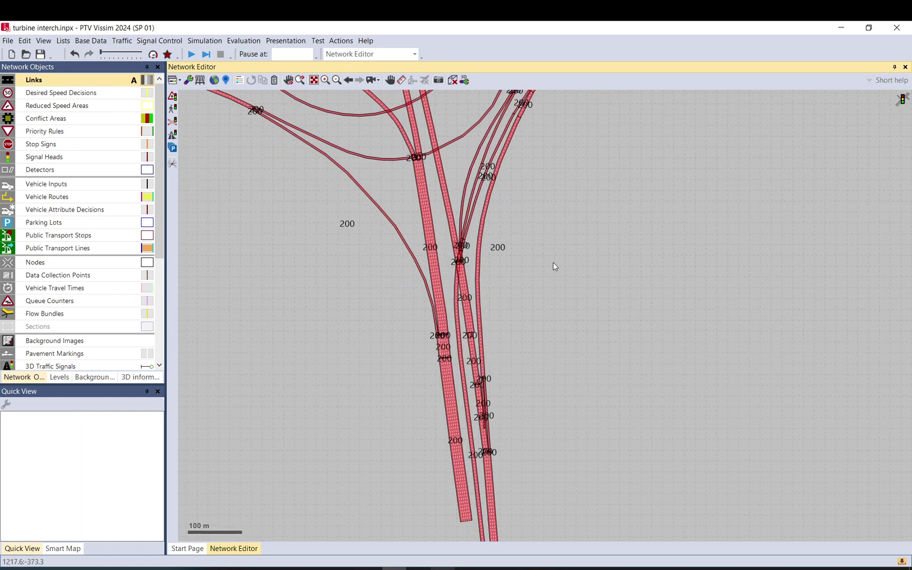
pyautogui.scroll(3, 533, 248)
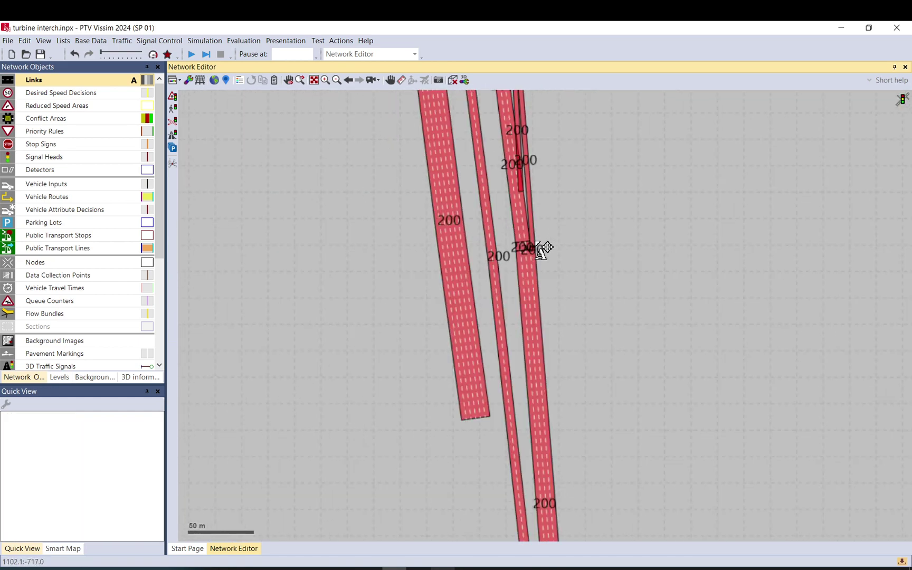
pyautogui.scroll(3, 544, 252)
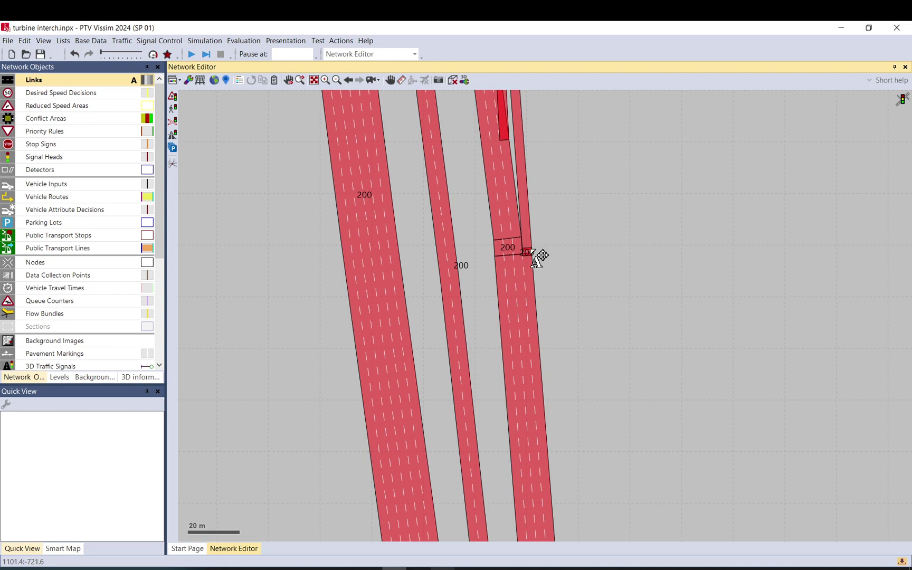
pyautogui.click(533, 253)
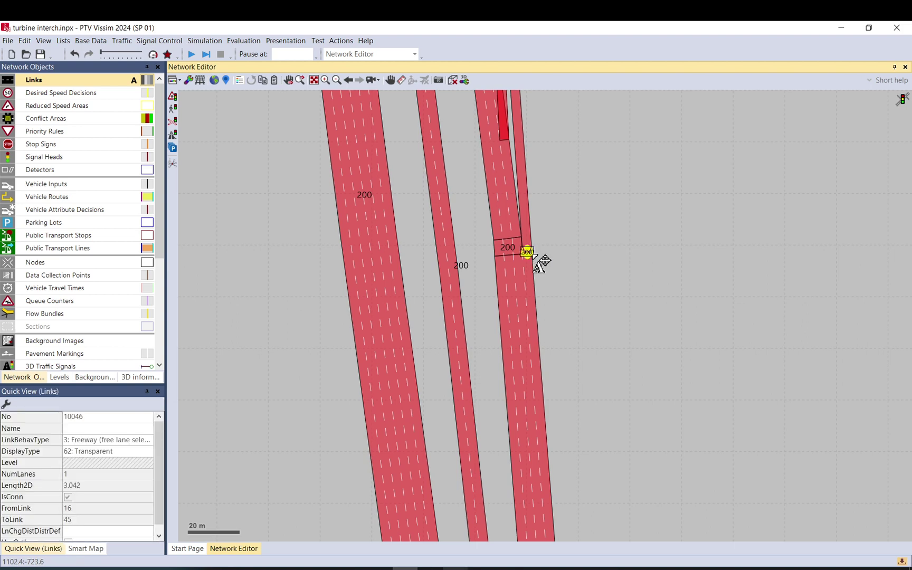
pyautogui.scroll(2, 534, 256)
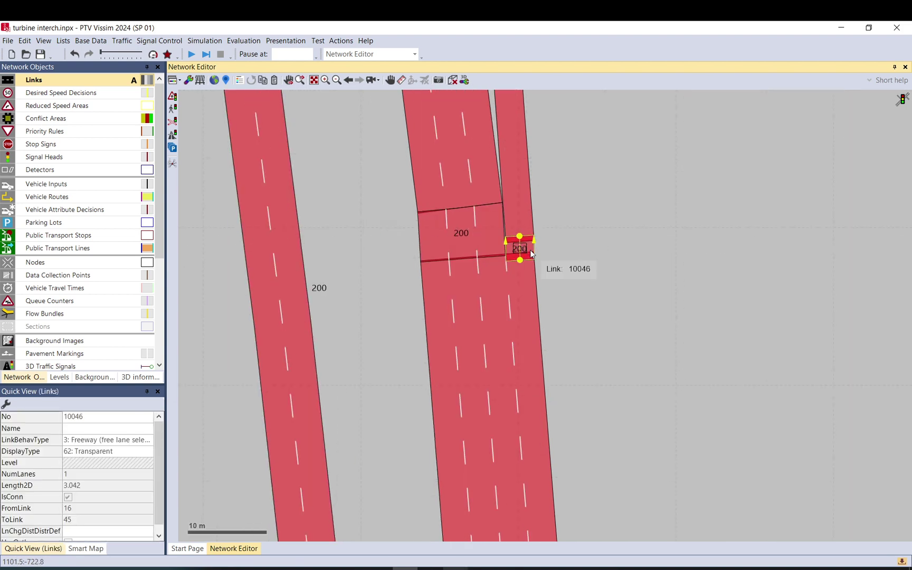
pyautogui.doubleClick(528, 253)
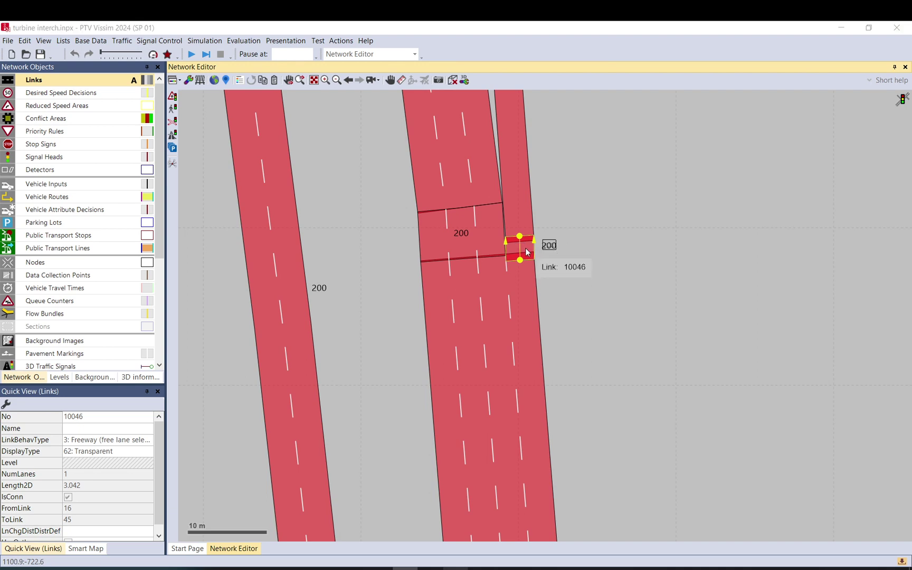
pyautogui.click(136, 326)
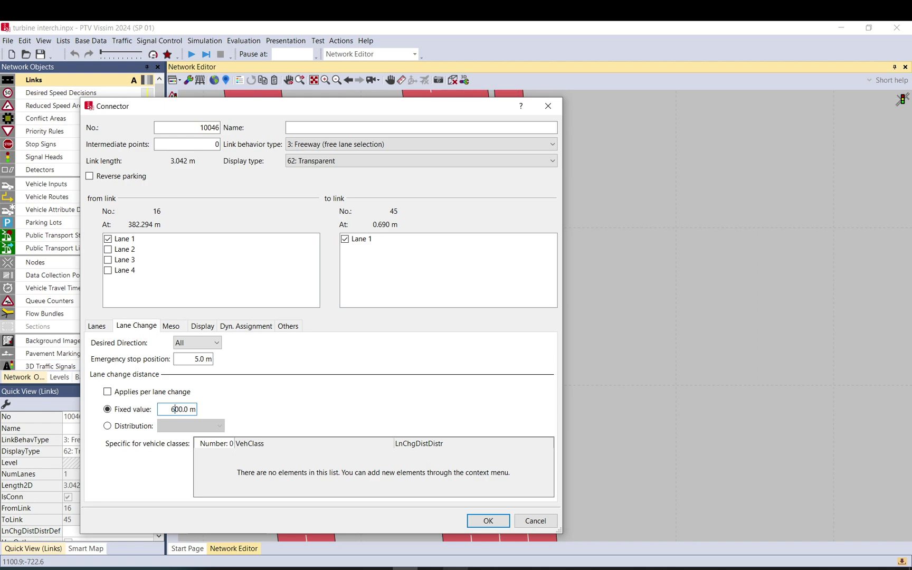
pyautogui.press('Return')
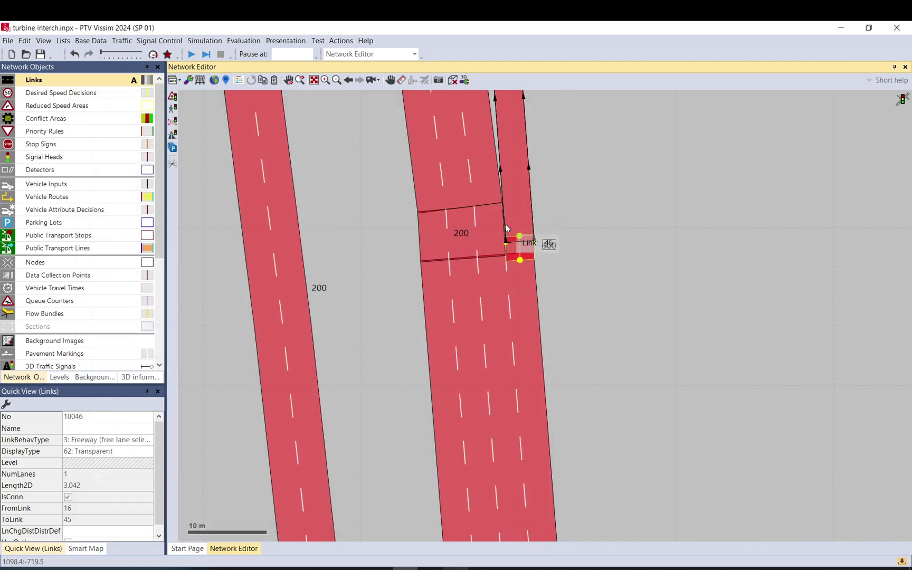
# Step: Set the fixed lane change distance to 630 m for connector 10047, from link 46 to link 42, and recheck its settings
pyautogui.scroll(-3, 506, 224)
pyautogui.scroll(-2, 491, 224)
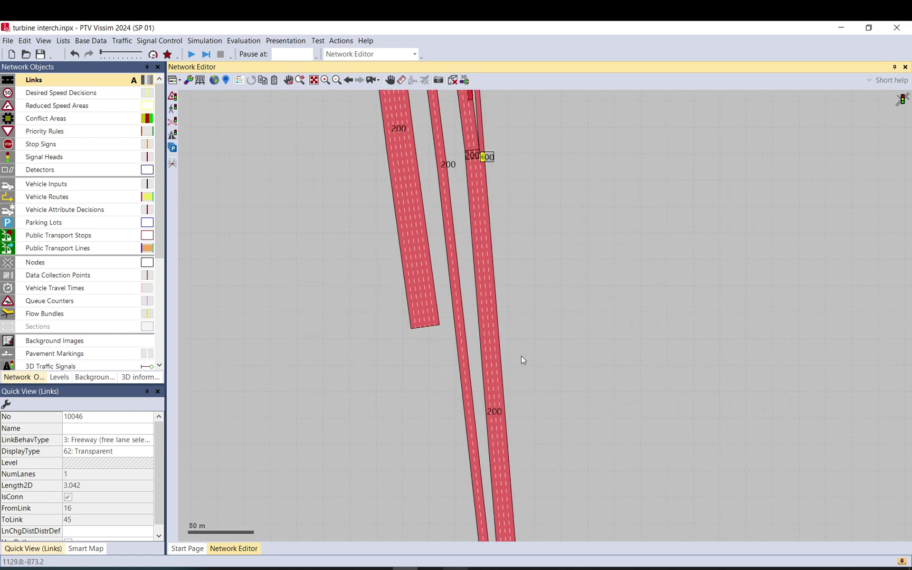
pyautogui.moveTo(499, 419); pyautogui.dragTo(497, 220)
pyautogui.moveTo(521, 169); pyautogui.dragTo(546, 463)
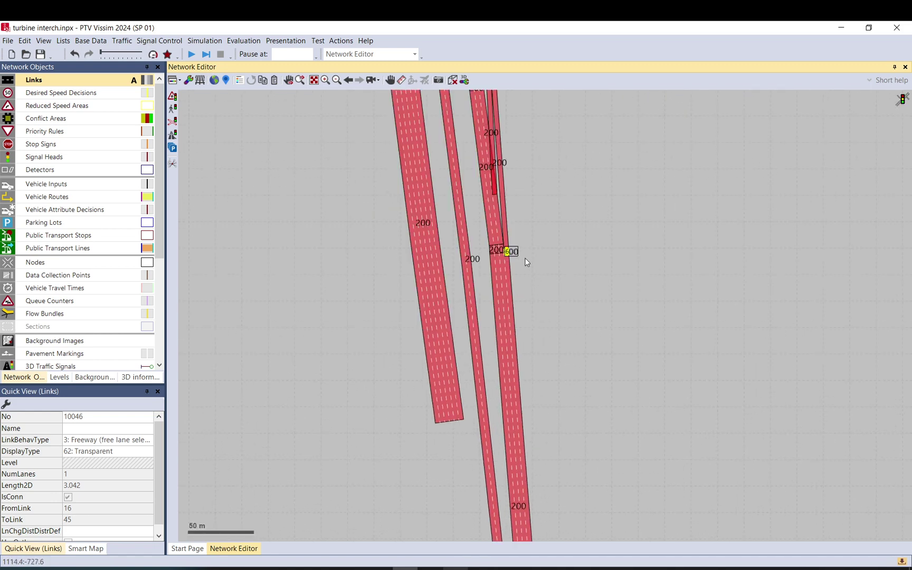
pyautogui.scroll(2, 496, 239)
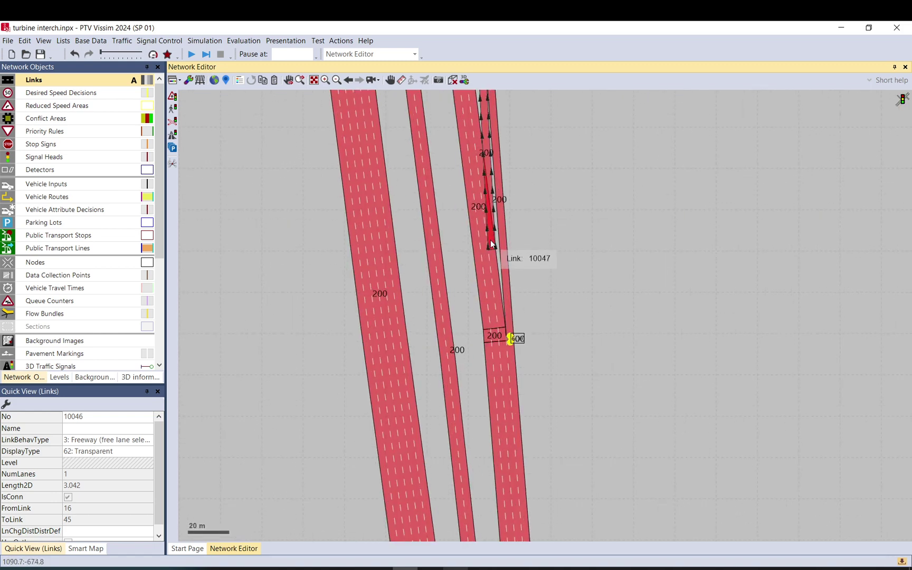
pyautogui.doubleClick(491, 243)
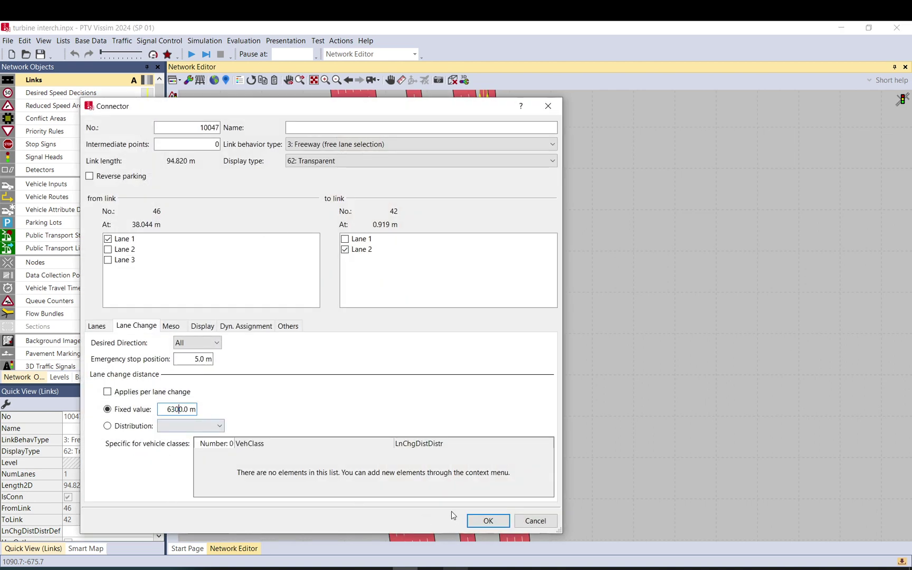
pyautogui.click(489, 521)
pyautogui.click(552, 388)
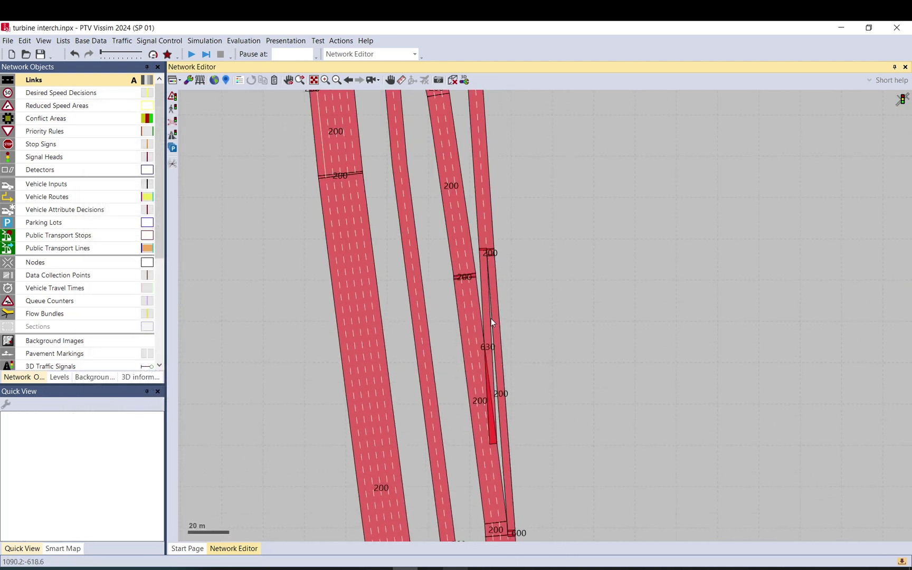
pyautogui.doubleClick(489, 319)
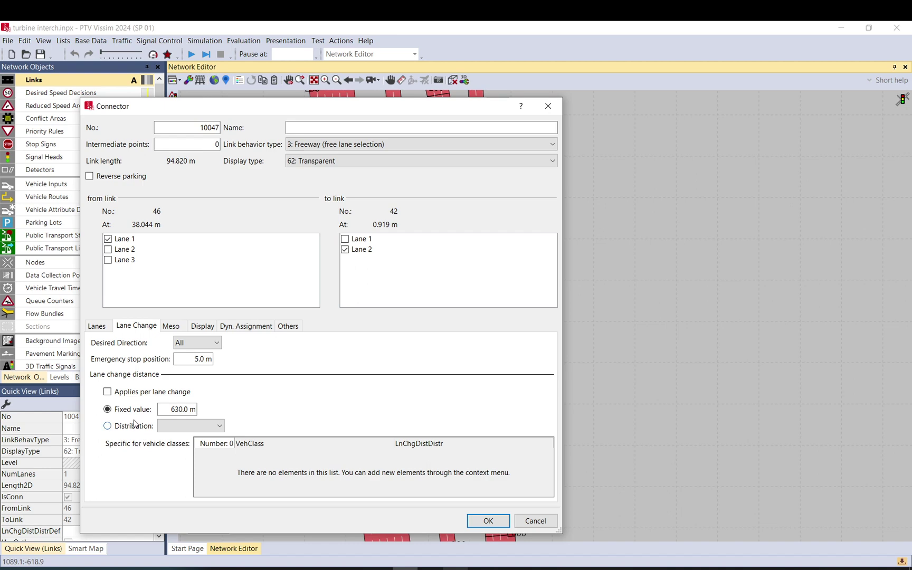
pyautogui.click(534, 522)
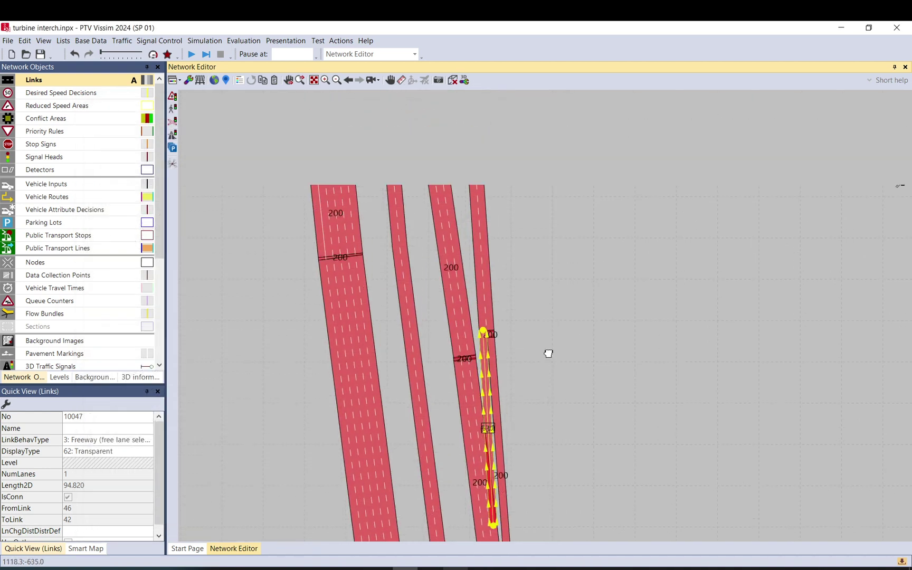
# Step: Set the fixed lane change distance to 600 m for connector 10051, from link 47 to link 22
pyautogui.moveTo(548, 353); pyautogui.dragTo(549, 432)
pyautogui.click(550, 379)
pyautogui.moveTo(524, 181); pyautogui.dragTo(549, 362)
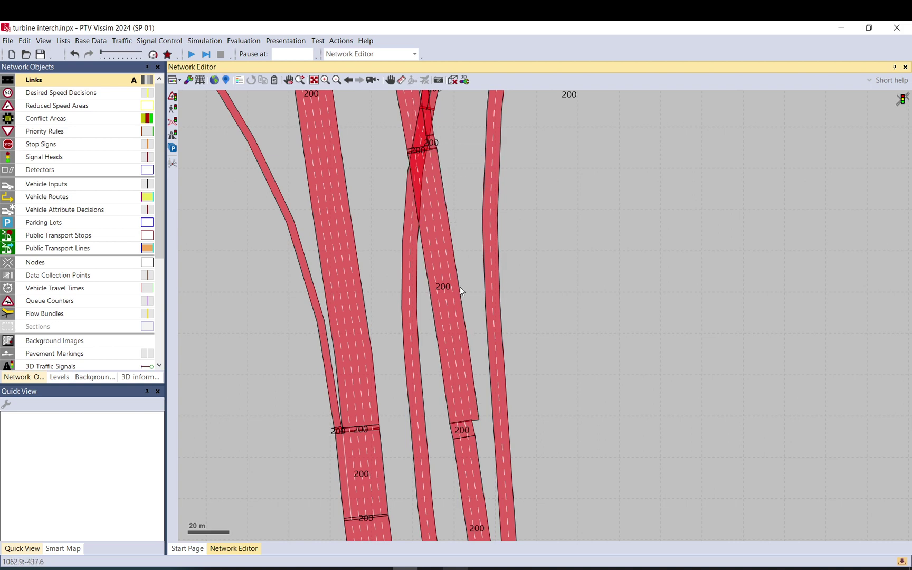
pyautogui.scroll(-3, 460, 286)
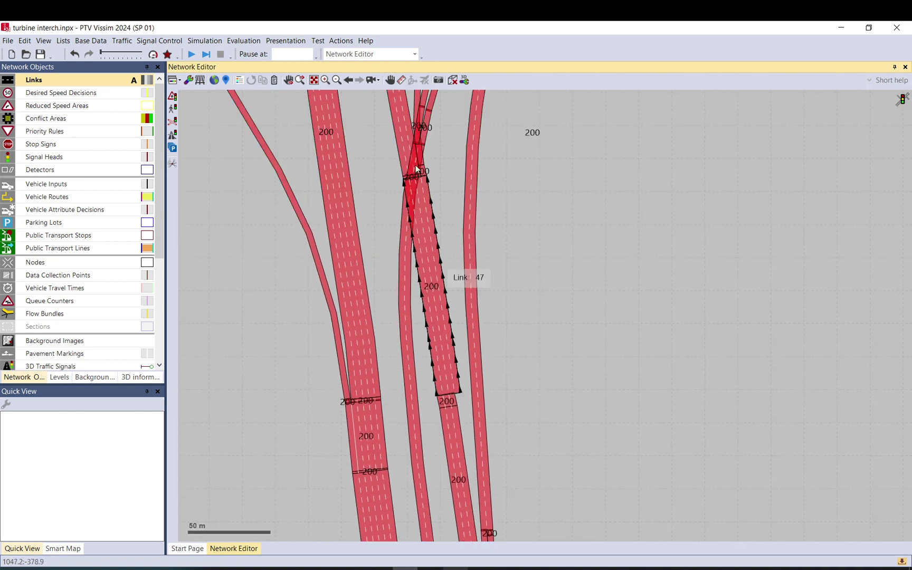
pyautogui.scroll(3, 416, 164)
pyautogui.doubleClick(419, 133)
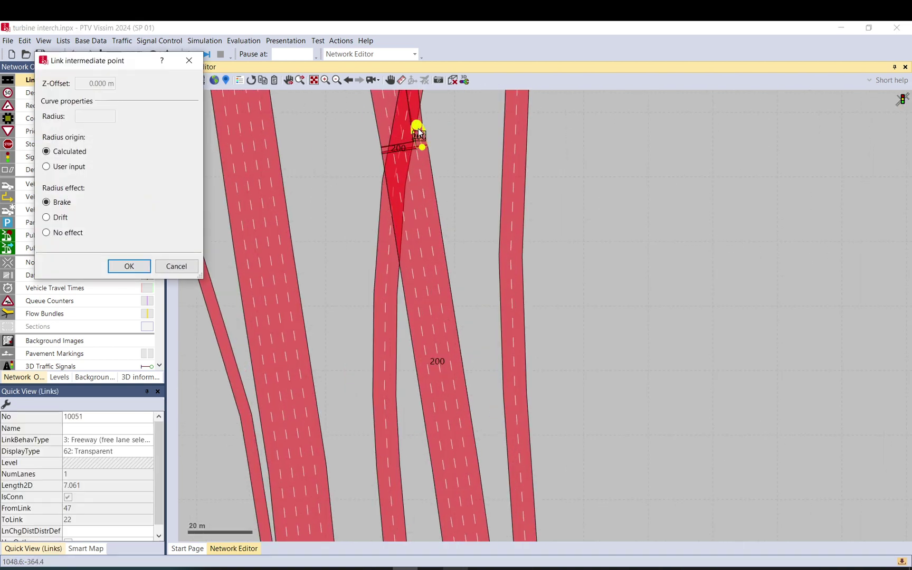
pyautogui.press('Escape')
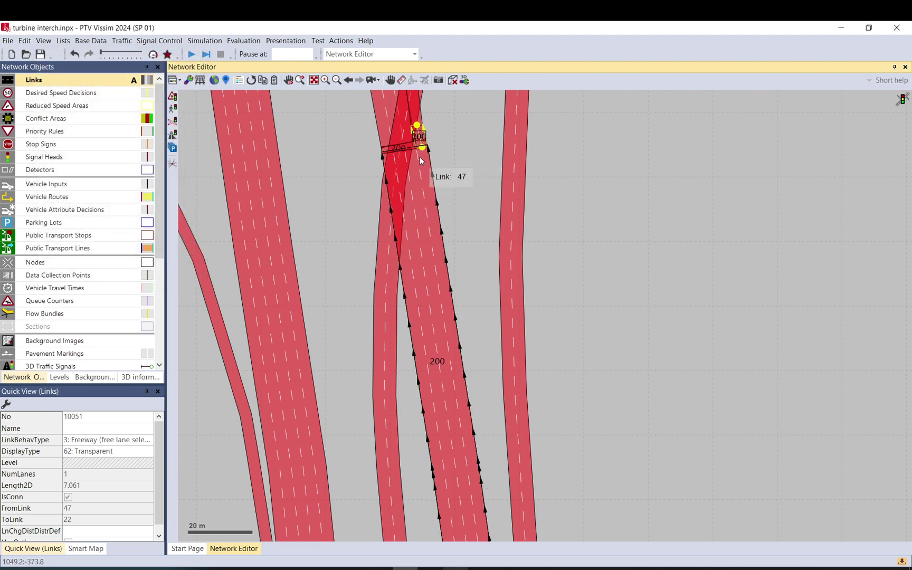
pyautogui.doubleClick(420, 138)
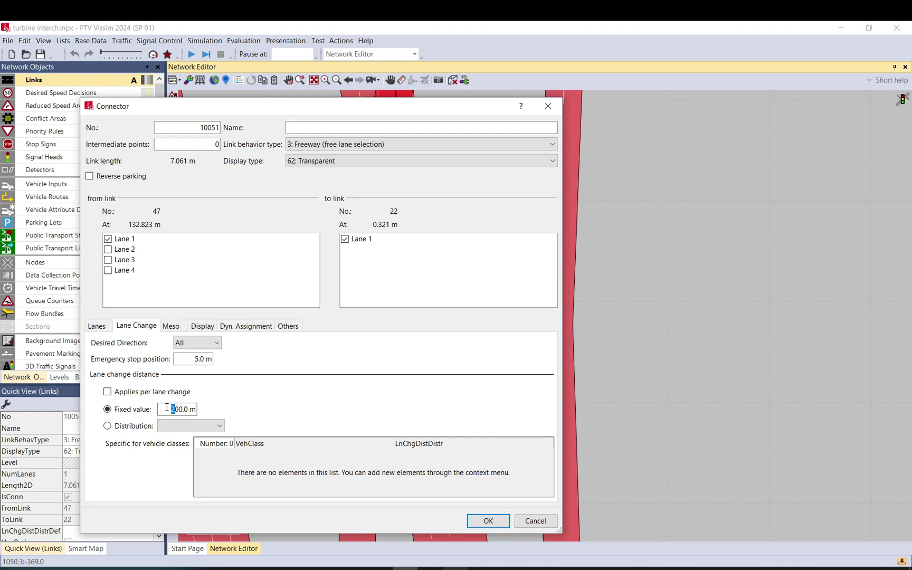
pyautogui.write('4')
pyautogui.click(488, 521)
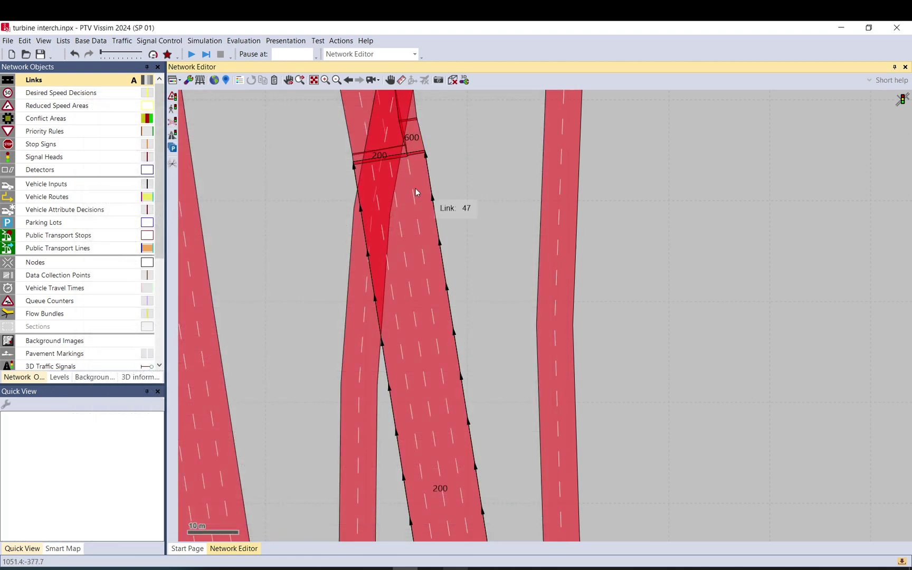
# Step: Examine connector 10052 and the length of link 47 upstream of the ramp split, along with the neighbouring lane change distance labels
pyautogui.click(356, 161)
pyautogui.scroll(-2, 358, 165)
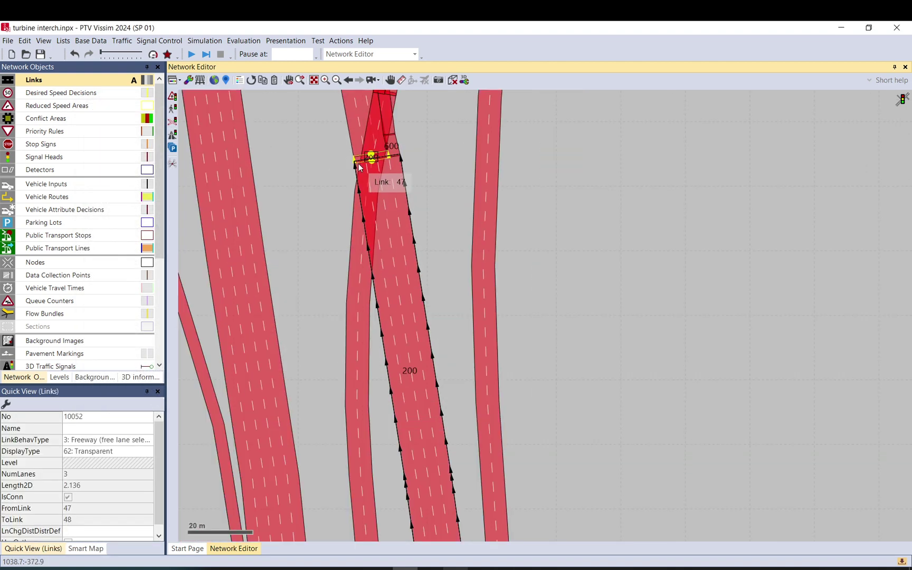
pyautogui.scroll(-2, 359, 168)
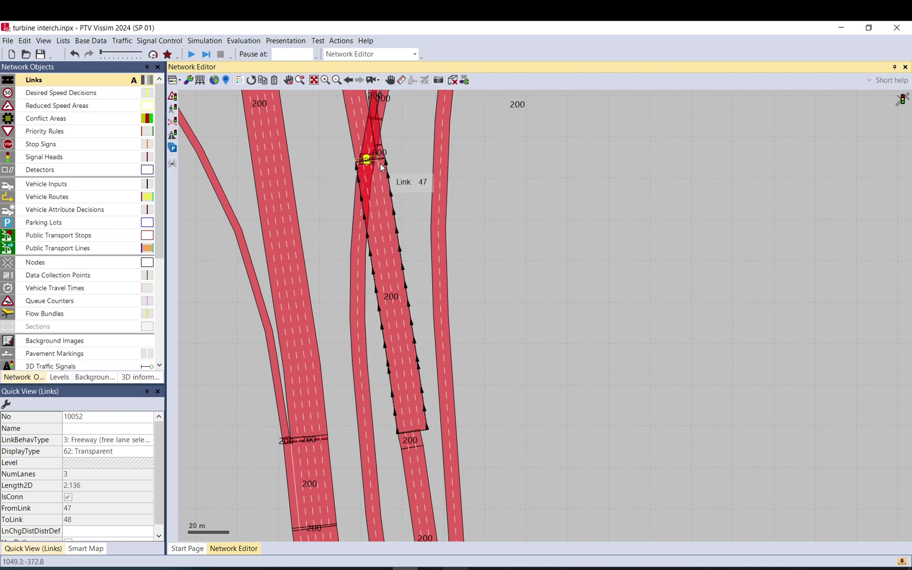
pyautogui.scroll(-2, 382, 169)
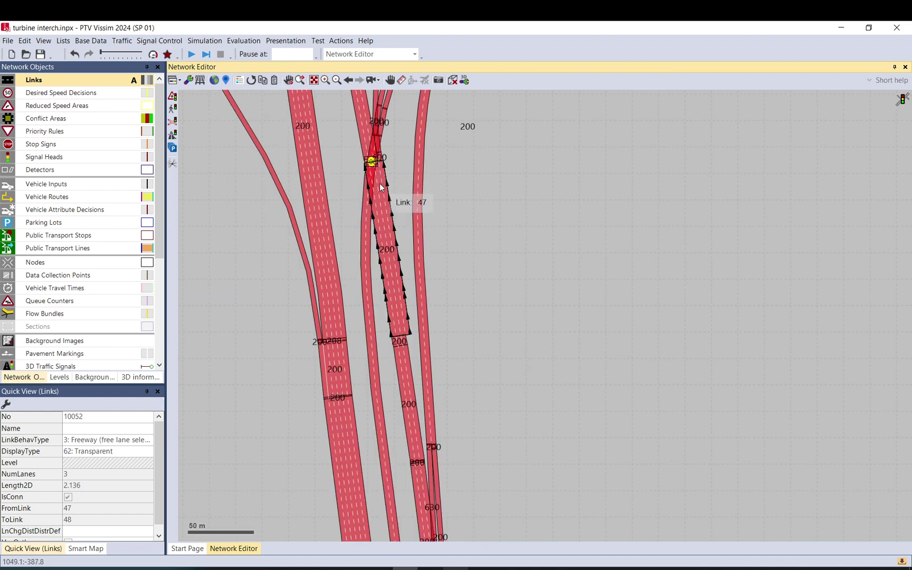
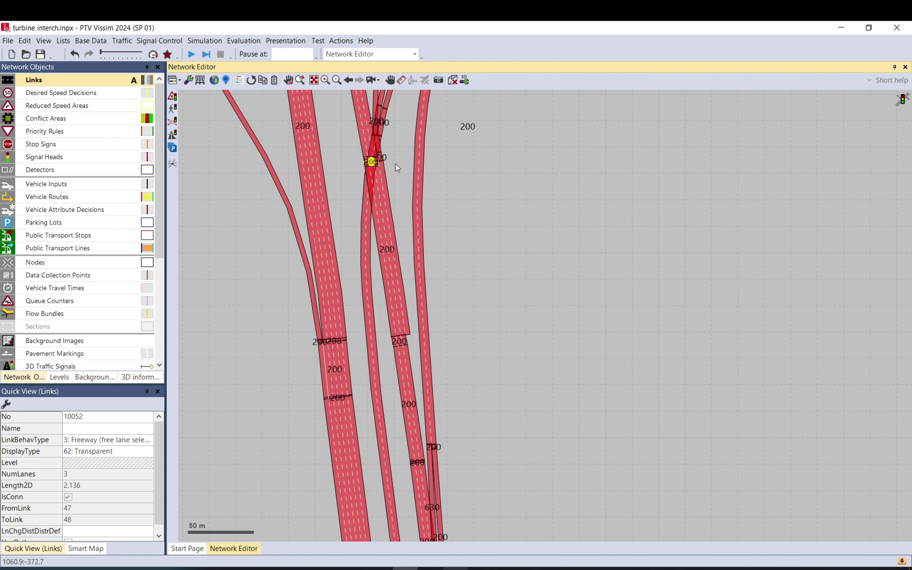
pyautogui.scroll(-1, 374, 176)
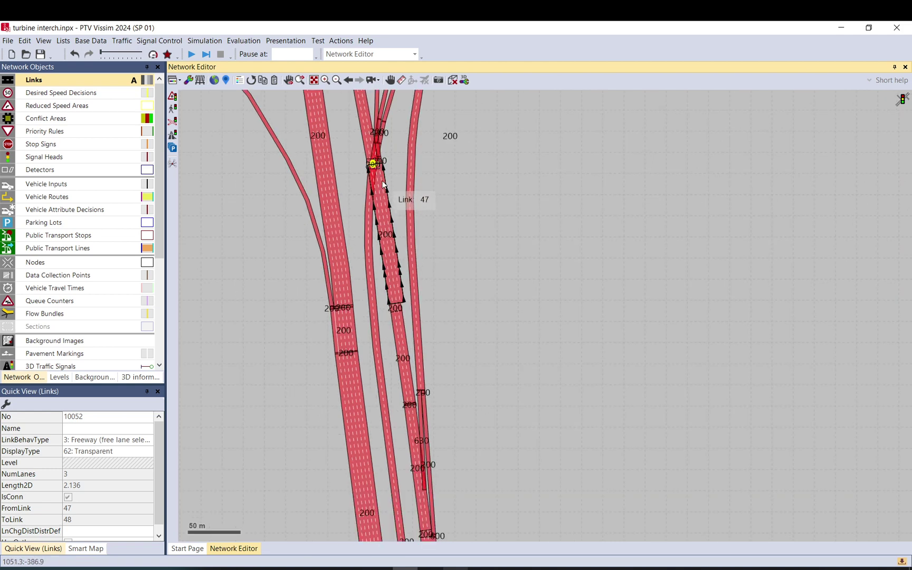
pyautogui.scroll(2, 397, 267)
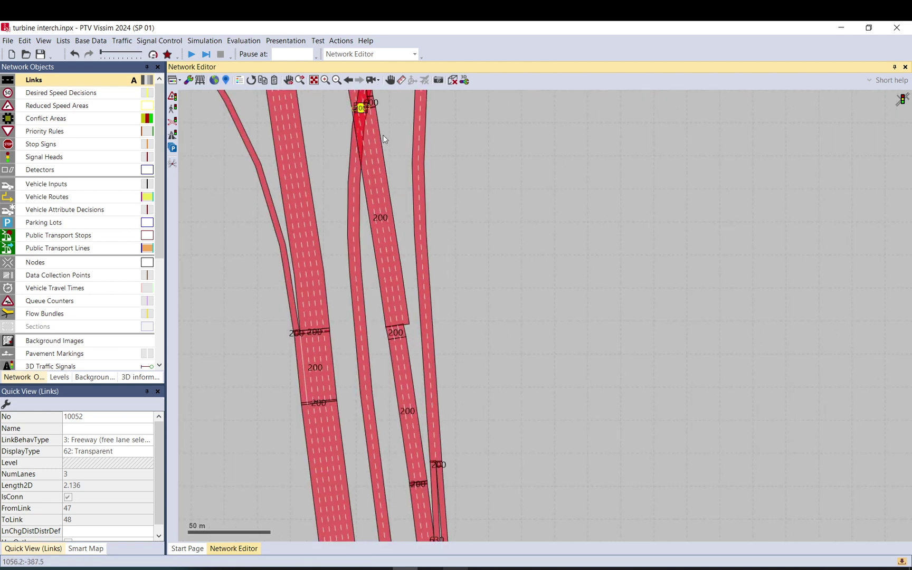
pyautogui.click(381, 143)
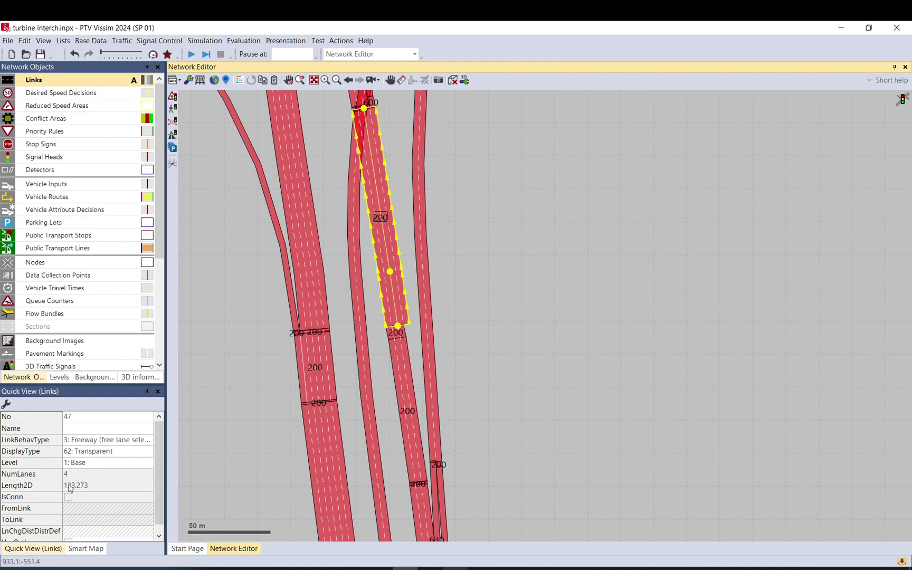
pyautogui.click(397, 151)
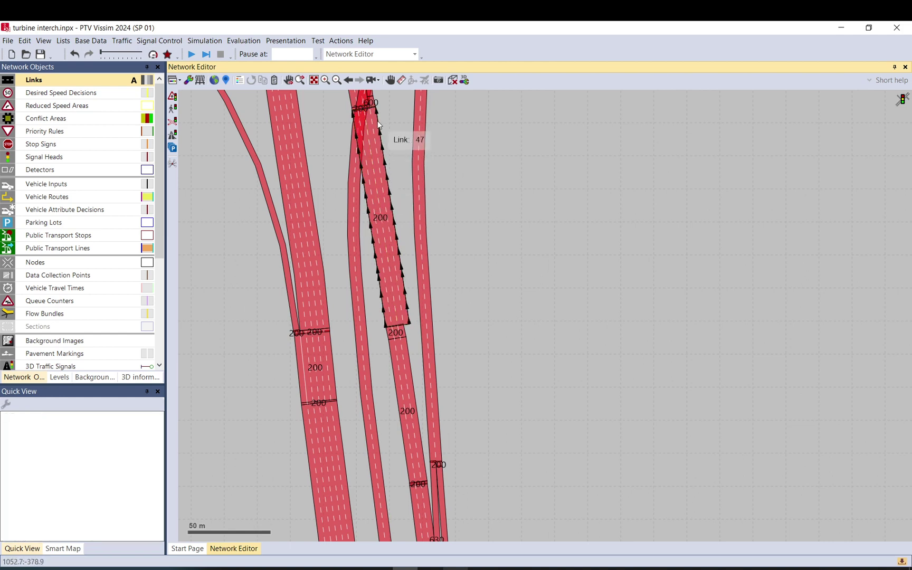
# Step: Select connector 10052, from link 47 to link 48, for inspection and dismiss the Bentley services notification
pyautogui.scroll(3, 365, 114)
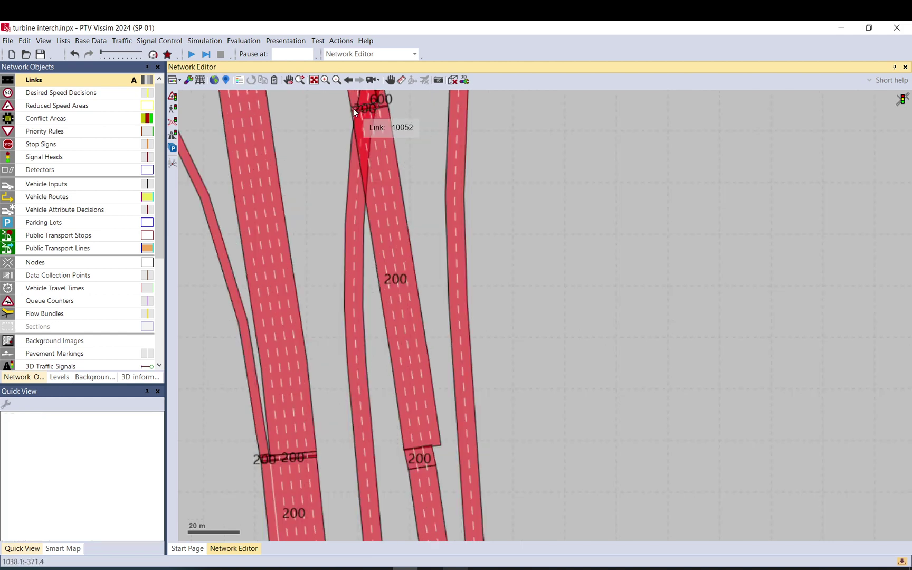
pyautogui.click(355, 114)
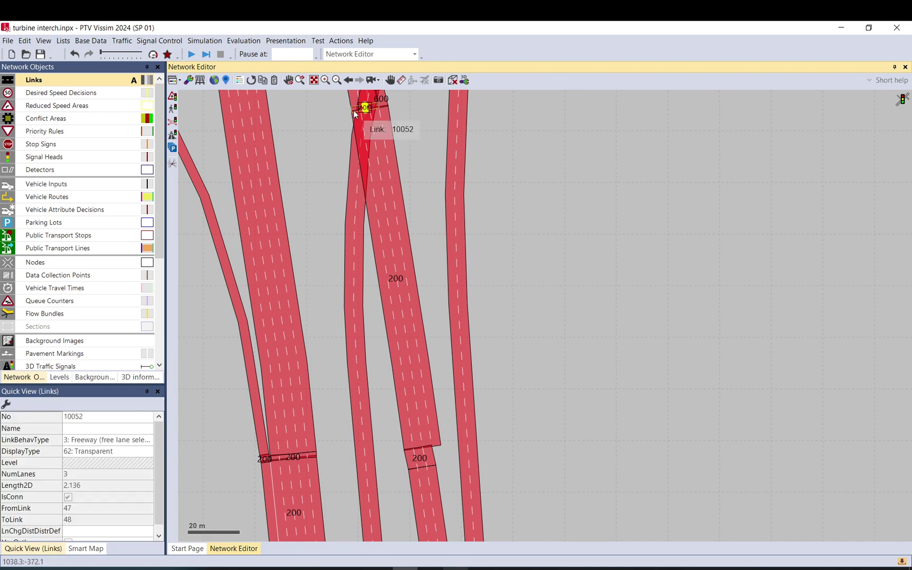
pyautogui.scroll(2, 354, 114)
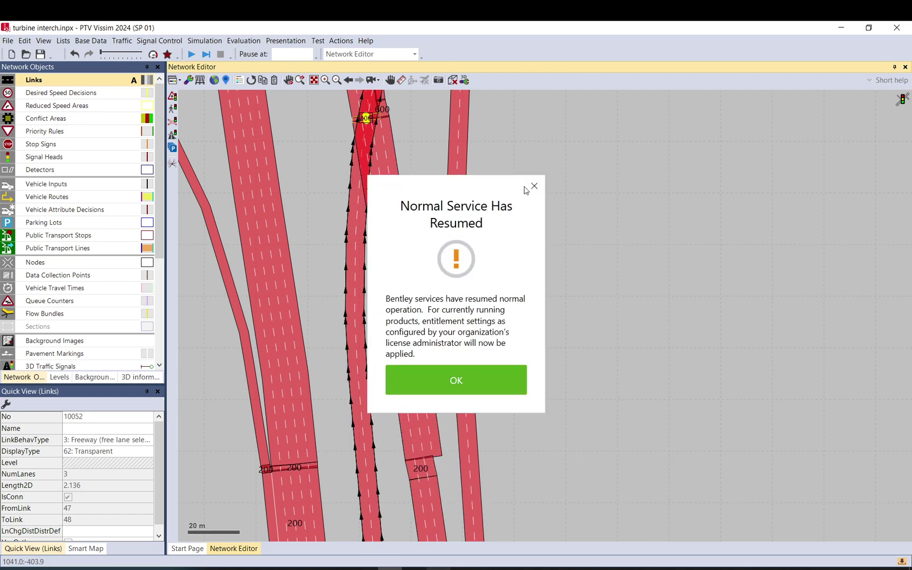
pyautogui.click(533, 186)
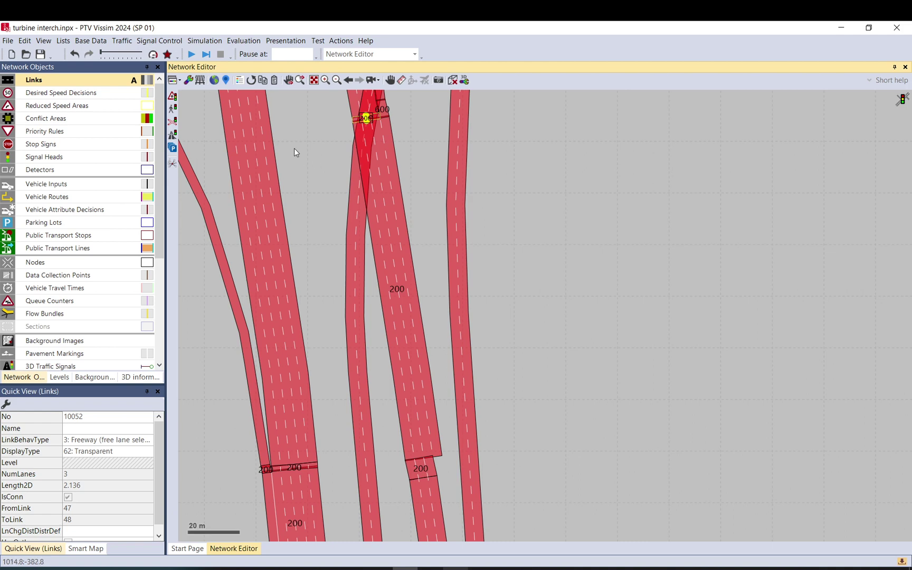
# Step: Set the fixed lane change distance to 500 m for connector 10037, from link 38 to link 34, on the northern leg
pyautogui.moveTo(295, 153); pyautogui.dragTo(396, 438)
pyautogui.moveTo(407, 226); pyautogui.dragTo(451, 443)
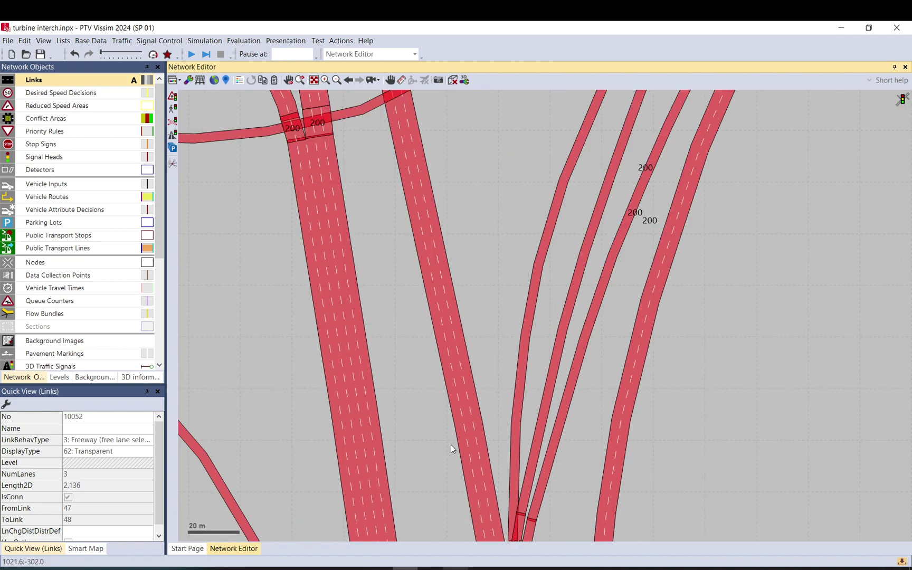
pyautogui.scroll(-2, 447, 443)
pyautogui.moveTo(397, 201); pyautogui.dragTo(458, 427)
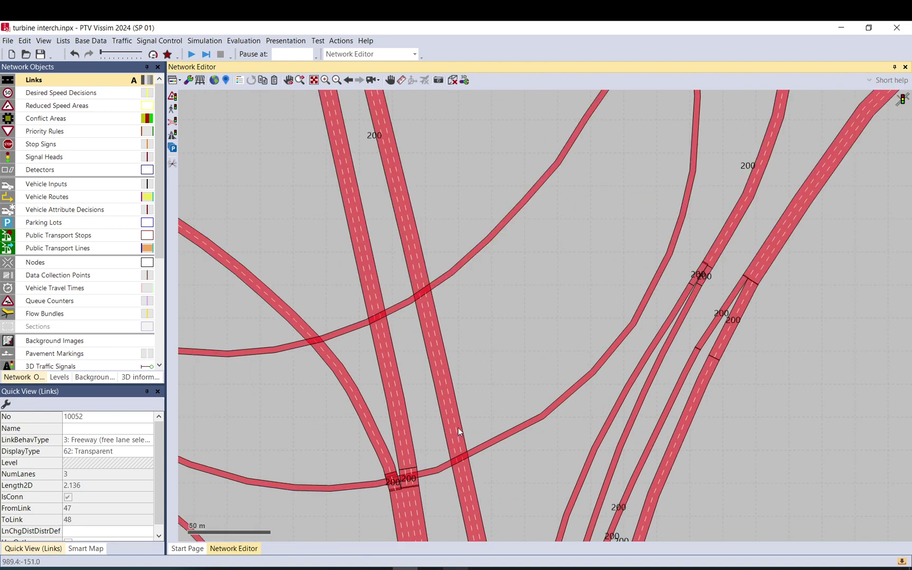
pyautogui.scroll(-2, 459, 428)
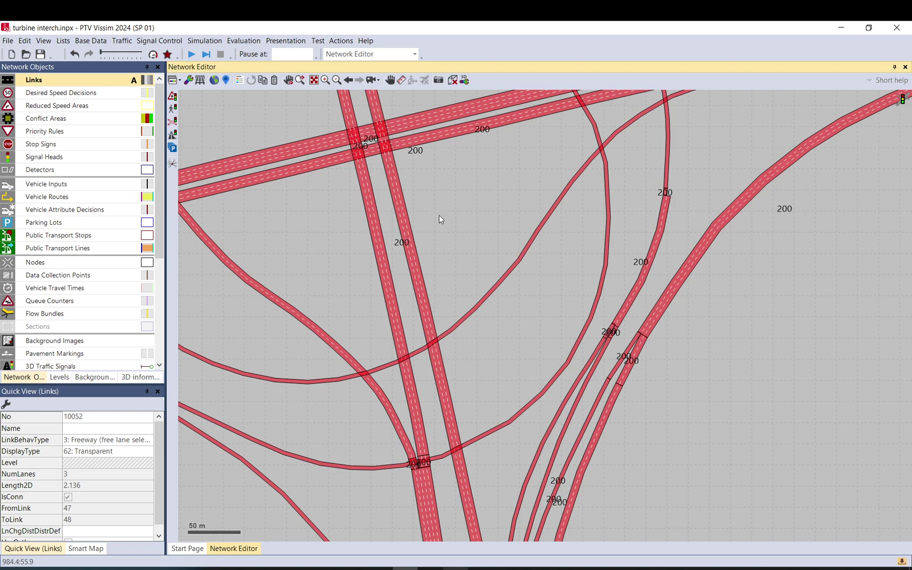
pyautogui.moveTo(440, 218); pyautogui.dragTo(486, 394)
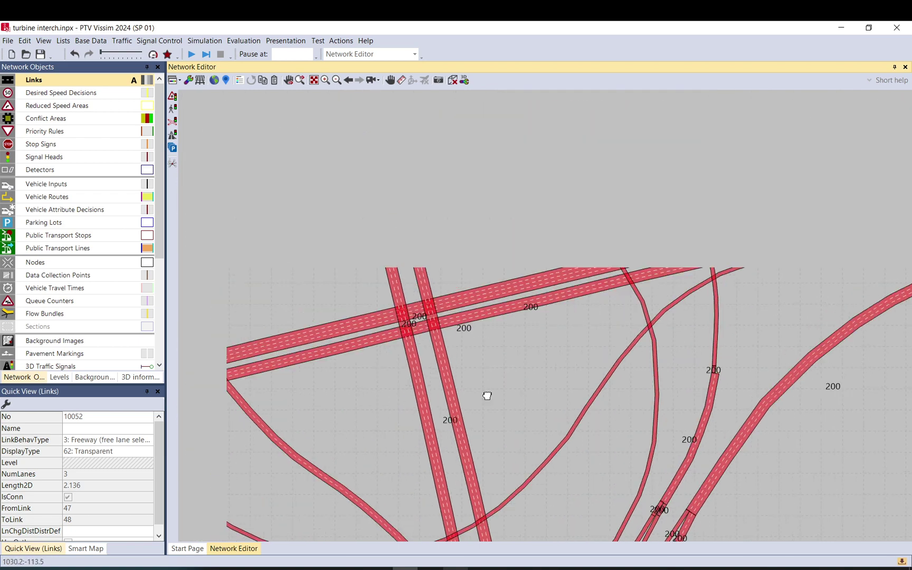
pyautogui.moveTo(452, 252); pyautogui.dragTo(460, 315)
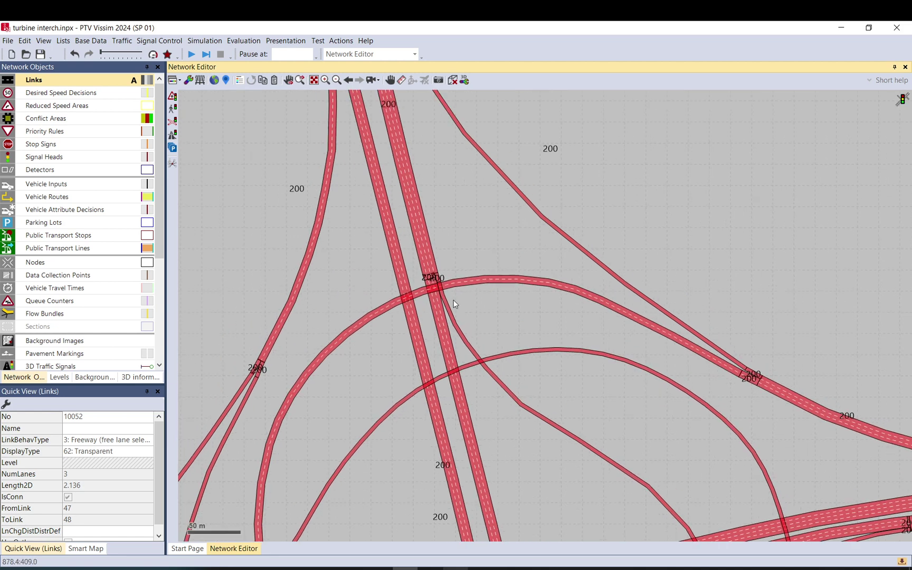
pyautogui.moveTo(430, 262); pyautogui.dragTo(482, 411)
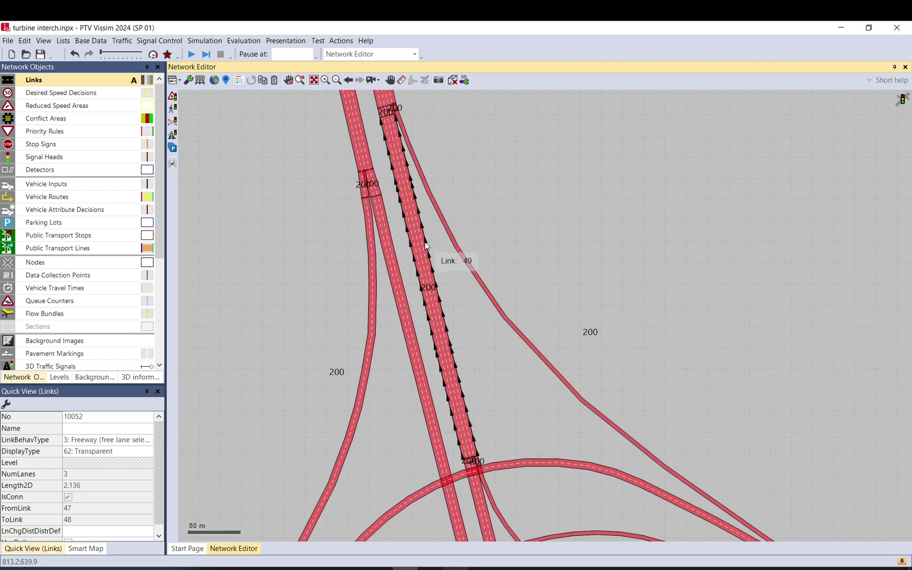
pyautogui.moveTo(436, 244); pyautogui.dragTo(442, 260)
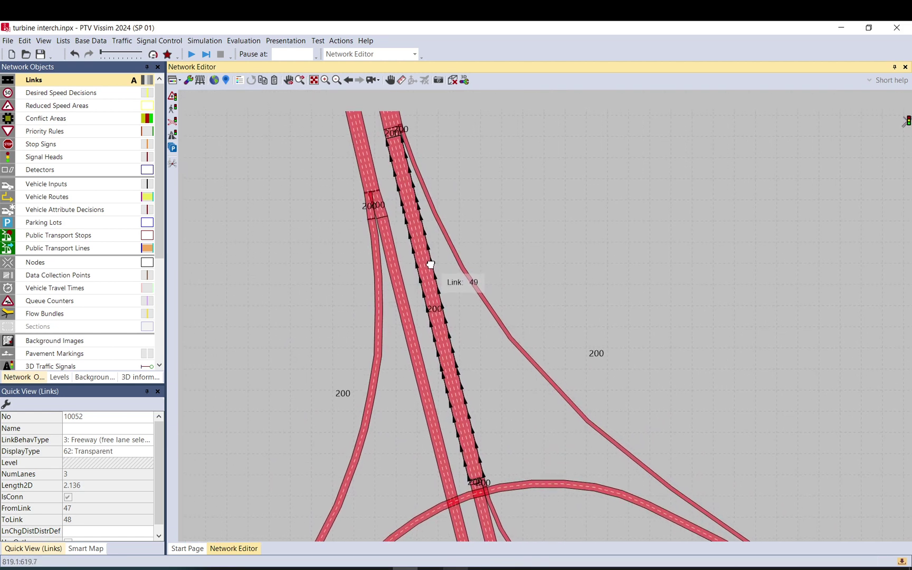
pyautogui.moveTo(416, 188); pyautogui.dragTo(429, 315)
pyautogui.moveTo(409, 128); pyautogui.dragTo(478, 435)
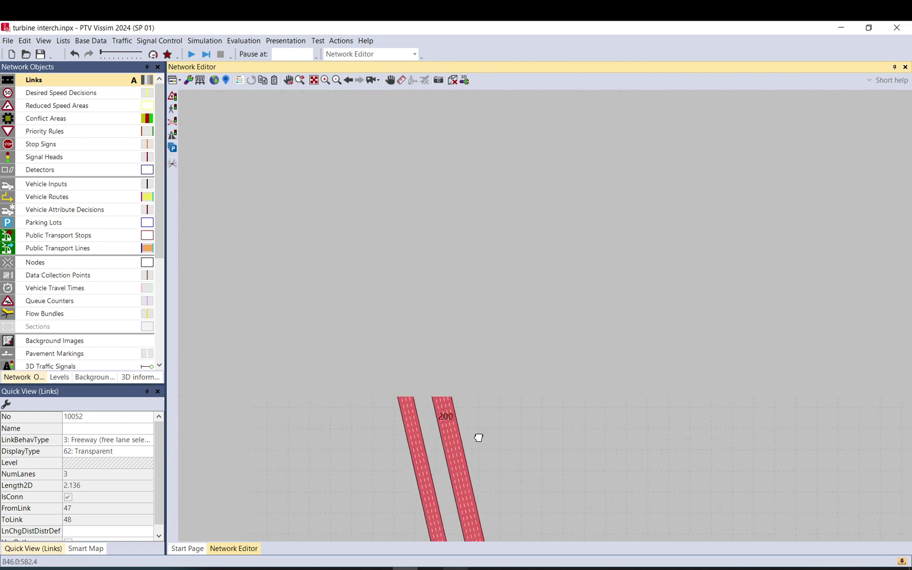
pyautogui.moveTo(467, 476); pyautogui.dragTo(443, 194)
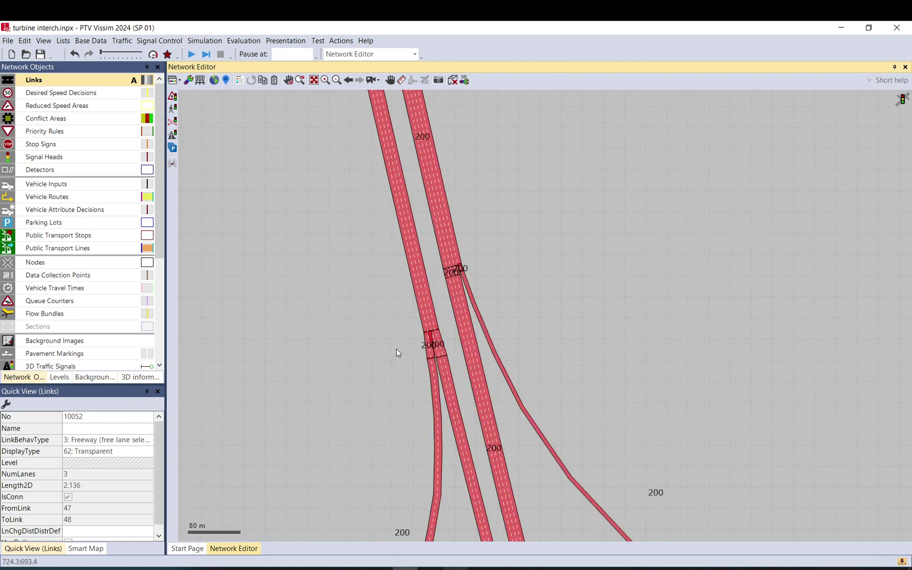
pyautogui.click(429, 340)
pyautogui.scroll(2, 427, 340)
pyautogui.doubleClick(429, 341)
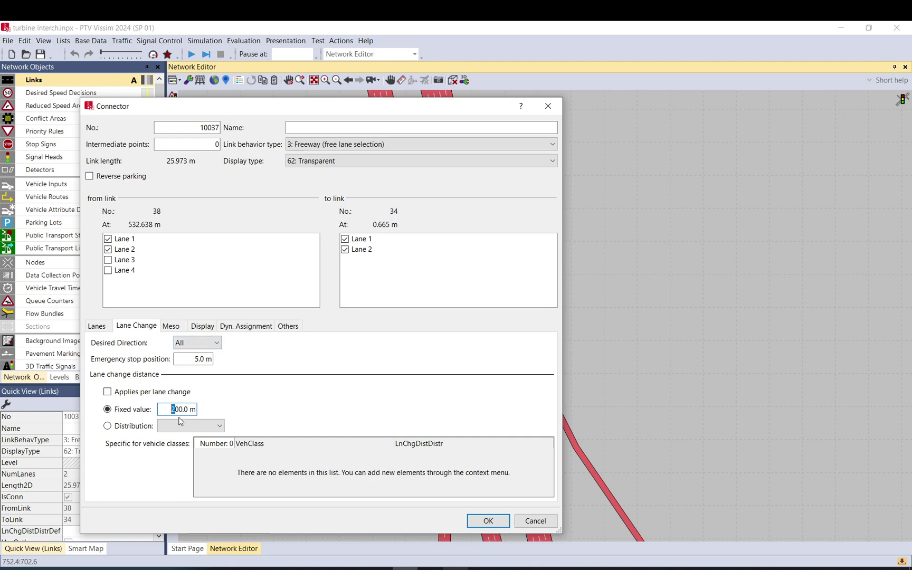
pyautogui.click(489, 520)
pyautogui.click(552, 256)
# Step: Examine link 38's length and its upstream connections north of the ramp split
pyautogui.scroll(-3, 509, 373)
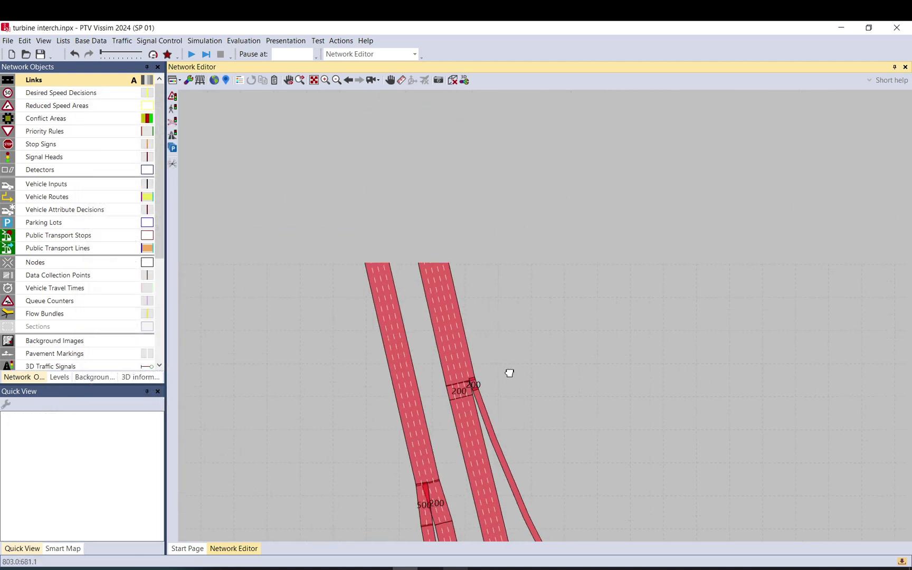
pyautogui.click(418, 335)
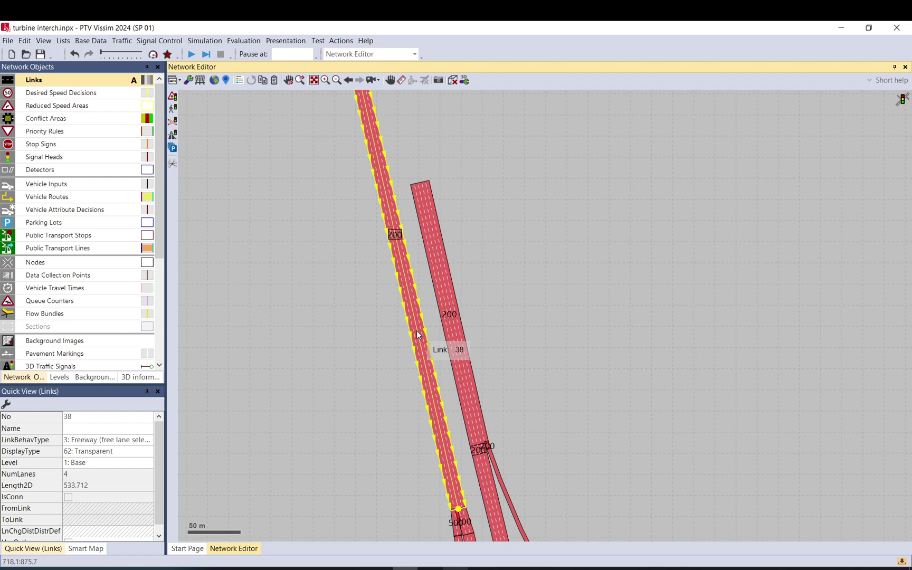
pyautogui.click(384, 329)
pyautogui.scroll(-3, 362, 439)
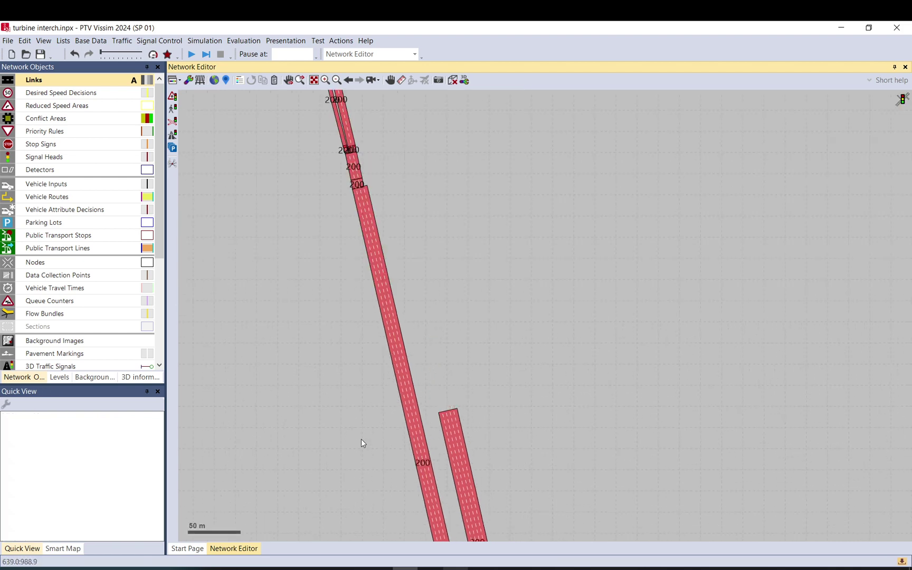
pyautogui.scroll(3, 366, 313)
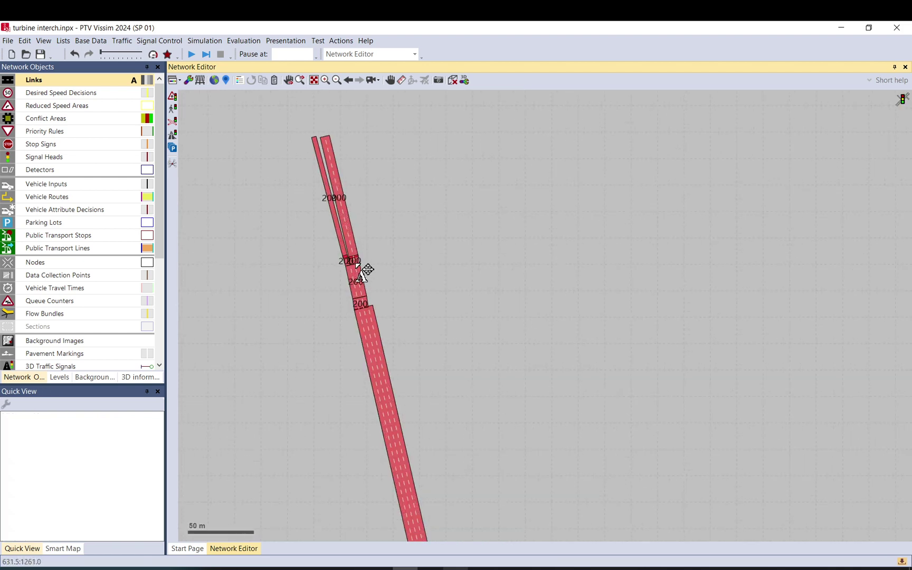
pyautogui.moveTo(368, 339); pyautogui.dragTo(383, 190)
pyautogui.scroll(-1, 433, 149)
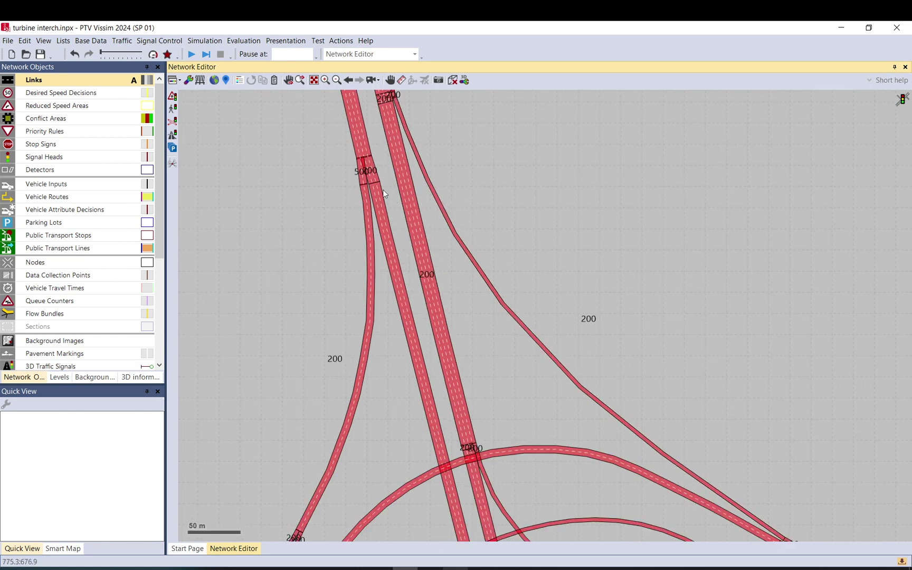
# Step: Recheck link 38 upstream of the split and enter a new fixed lane change distance for connector 10033, from link 38 to link 35
pyautogui.click(383, 190)
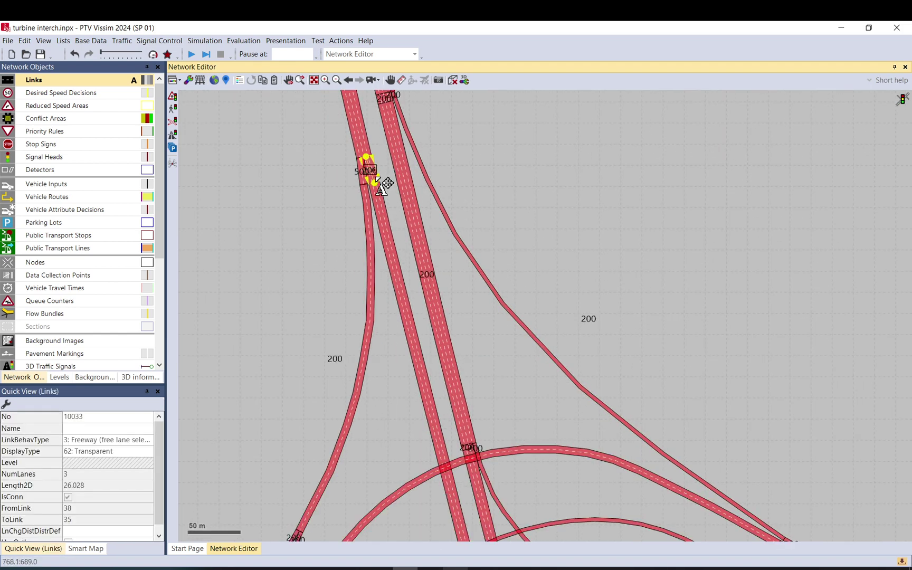
pyautogui.moveTo(383, 190); pyautogui.dragTo(405, 346)
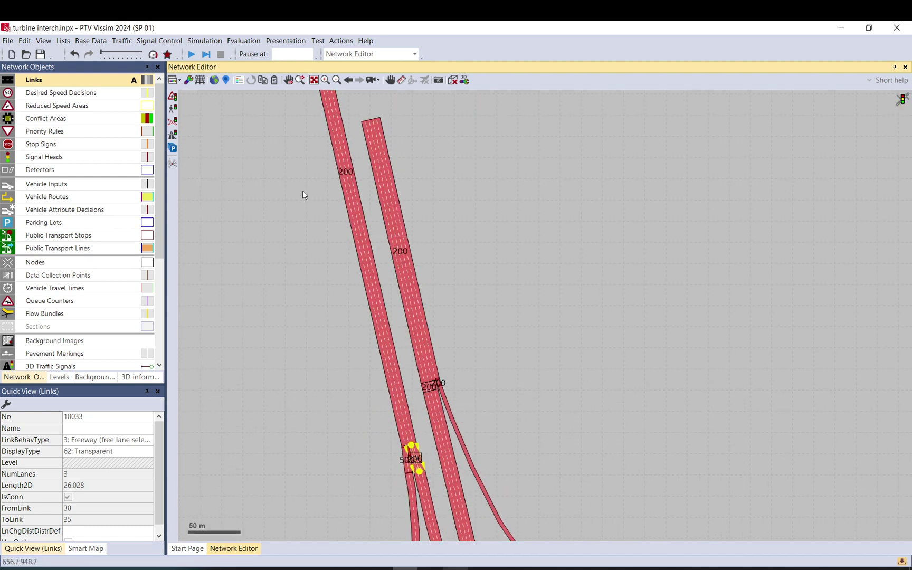
pyautogui.moveTo(302, 190); pyautogui.dragTo(362, 542)
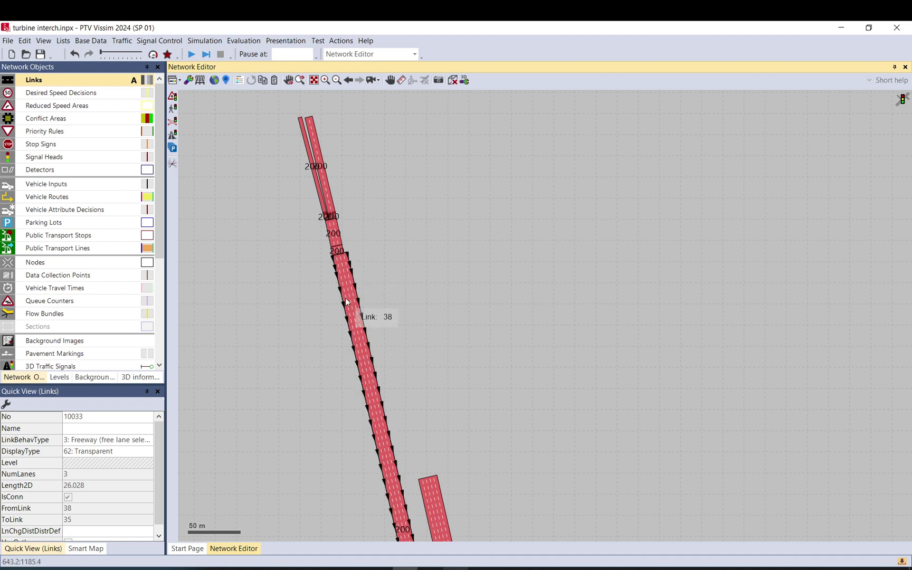
pyautogui.click(357, 316)
pyautogui.moveTo(447, 394); pyautogui.dragTo(437, 276)
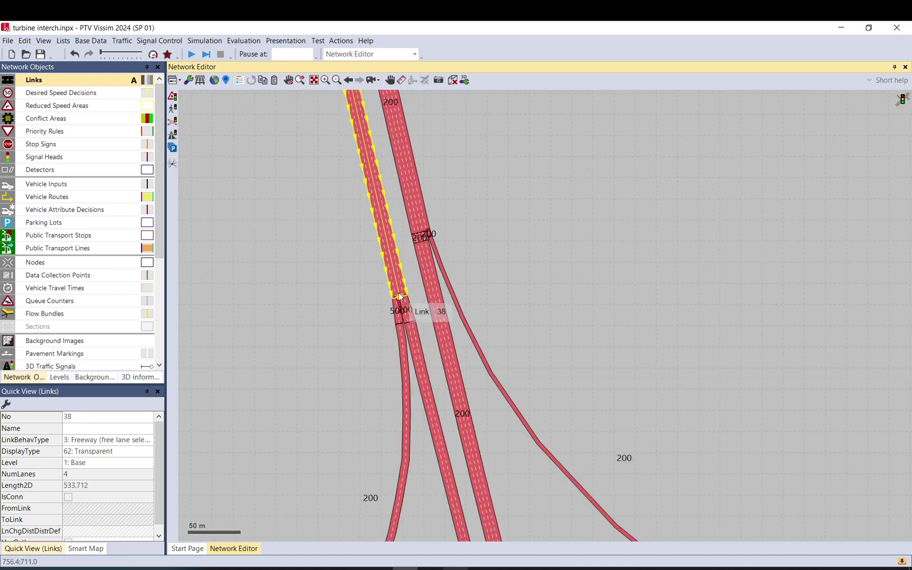
pyautogui.doubleClick(414, 319)
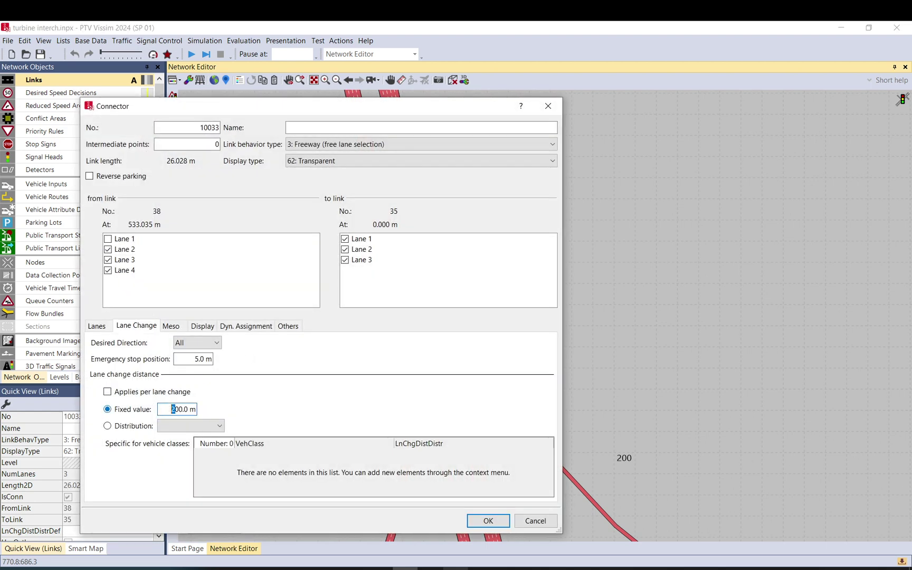
pyautogui.click(488, 521)
# Step: Examine the lane change distance labels along the northern leg and the northwestern ramp split, including link 33
pyautogui.moveTo(438, 245); pyautogui.dragTo(359, 348)
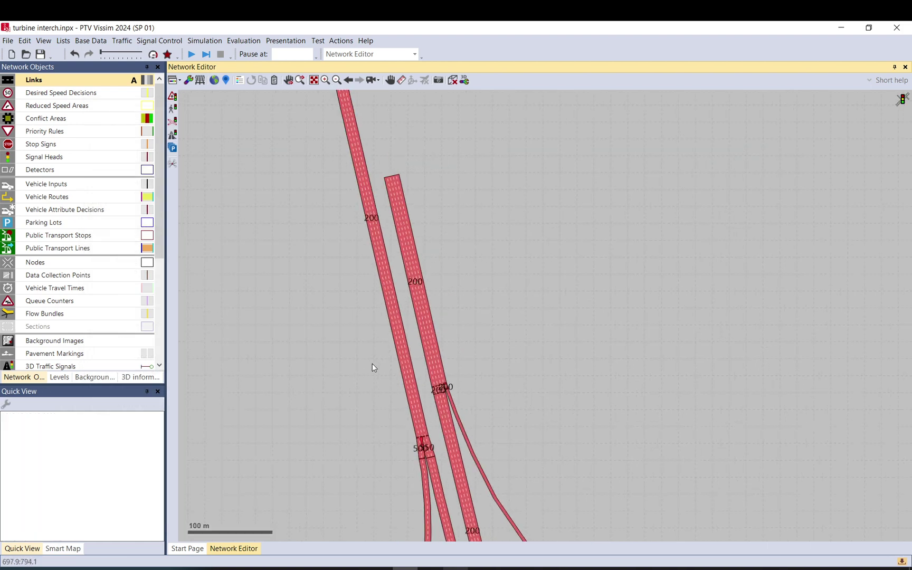
pyautogui.scroll(-2, 361, 204)
pyautogui.scroll(2, 359, 200)
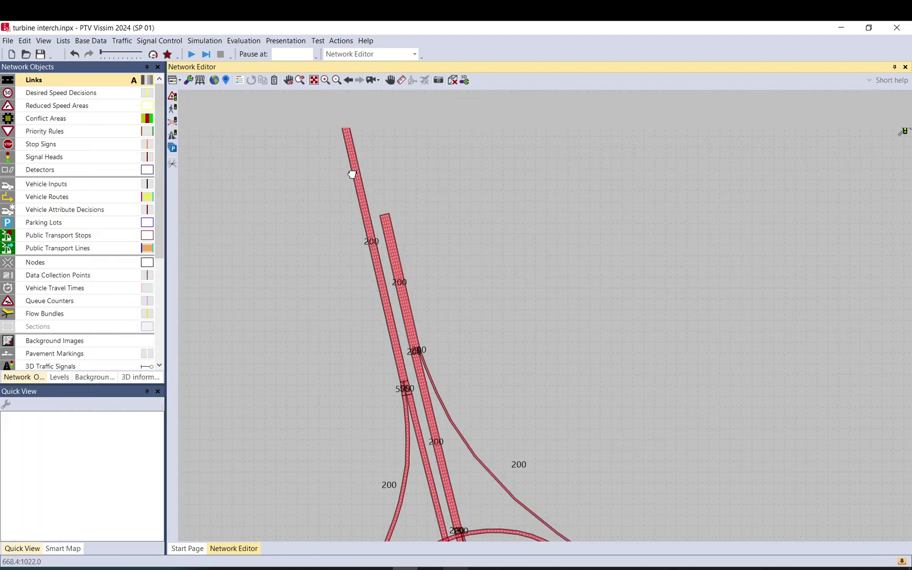
pyautogui.scroll(-2, 350, 174)
pyautogui.scroll(2, 355, 185)
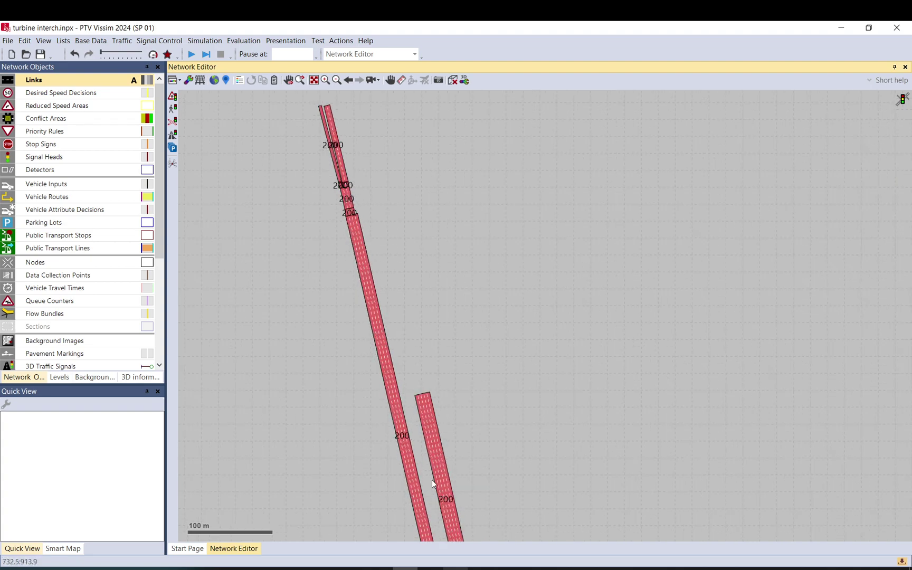
pyautogui.scroll(-6, 432, 480)
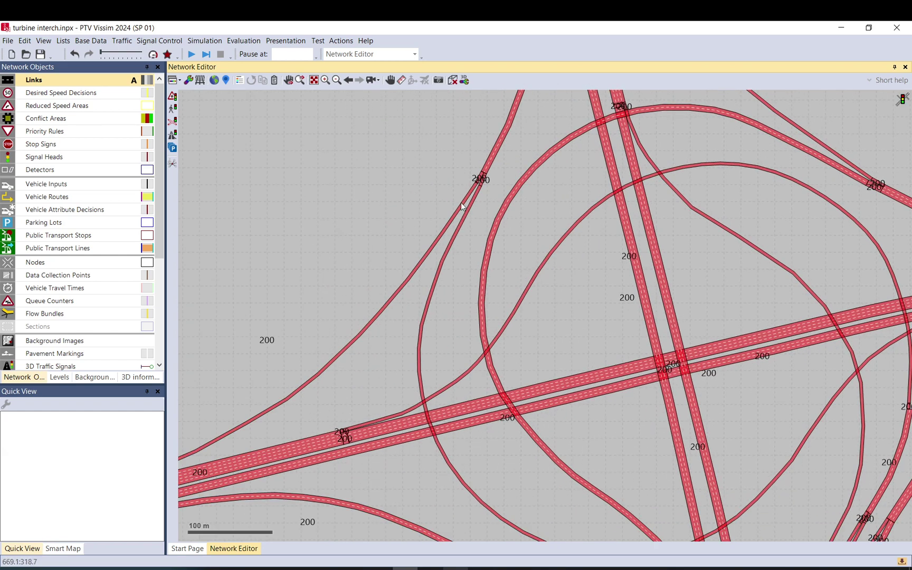
pyautogui.click(471, 209)
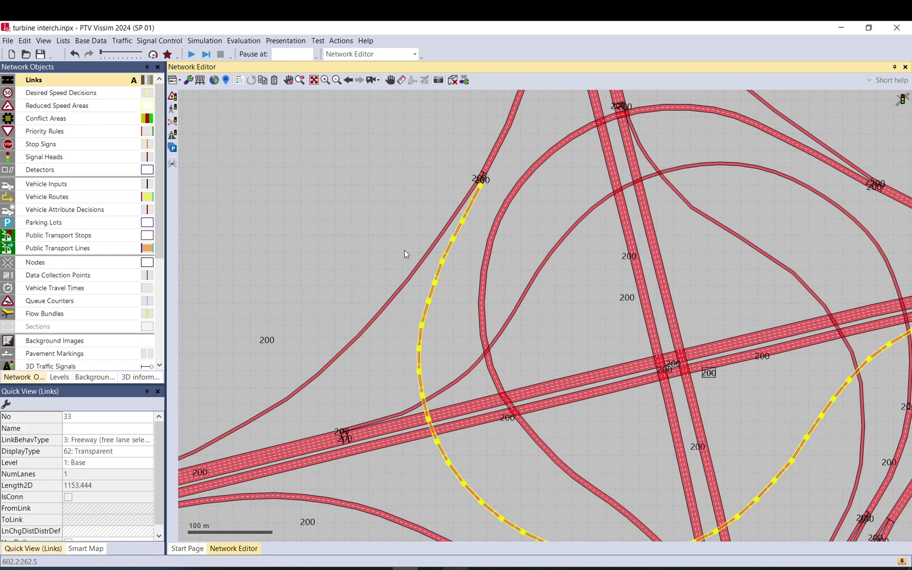
pyautogui.click(450, 194)
pyautogui.scroll(3, 271, 391)
pyautogui.scroll(-3, 508, 328)
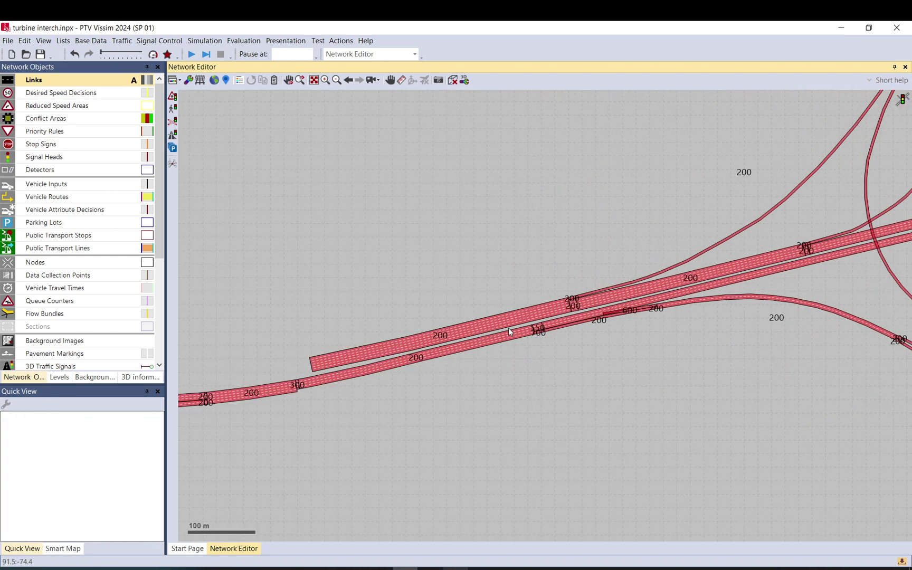
# Step: Examine link 21 on the western leg and the lane change distance labels across the interchange to the eastern leg
pyautogui.click(482, 327)
pyautogui.scroll(2, 591, 305)
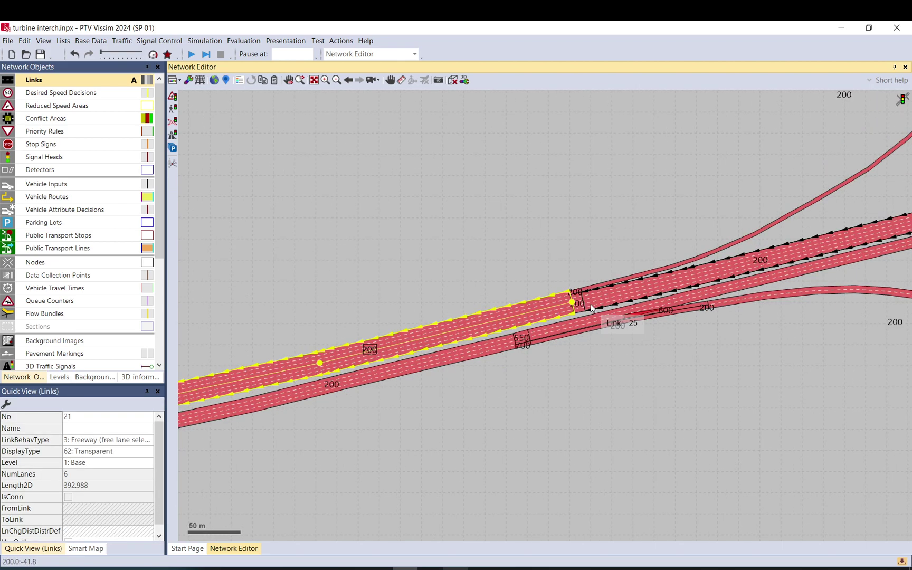
pyautogui.scroll(-2, 590, 304)
pyautogui.scroll(-2, 318, 336)
pyautogui.scroll(-2, 331, 331)
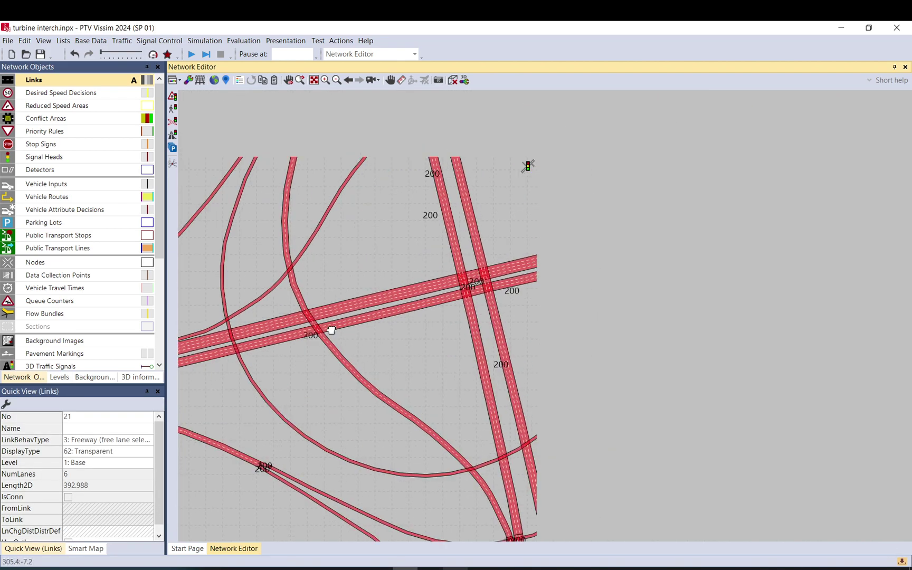
pyautogui.scroll(2, 445, 314)
pyautogui.scroll(1, 374, 332)
pyautogui.scroll(2, 511, 306)
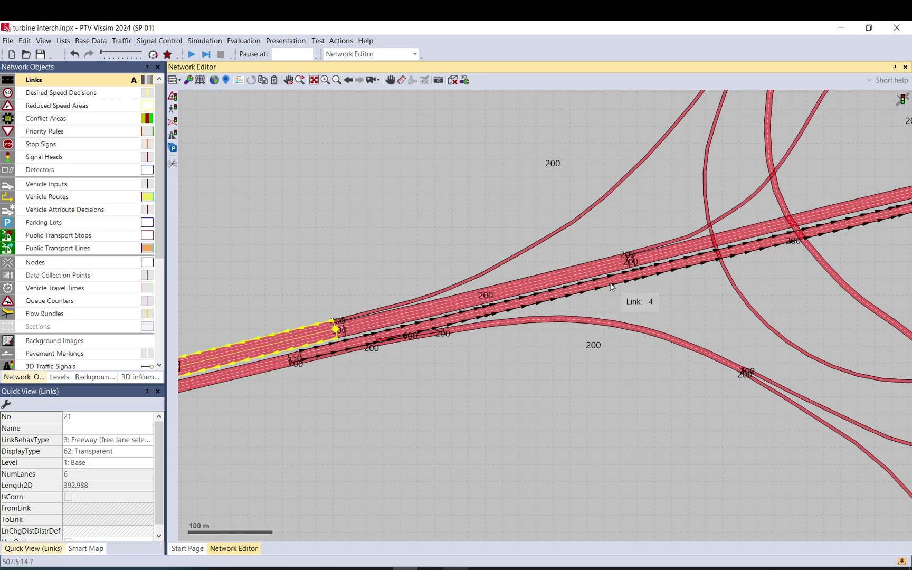
pyautogui.moveTo(772, 270); pyautogui.dragTo(322, 315)
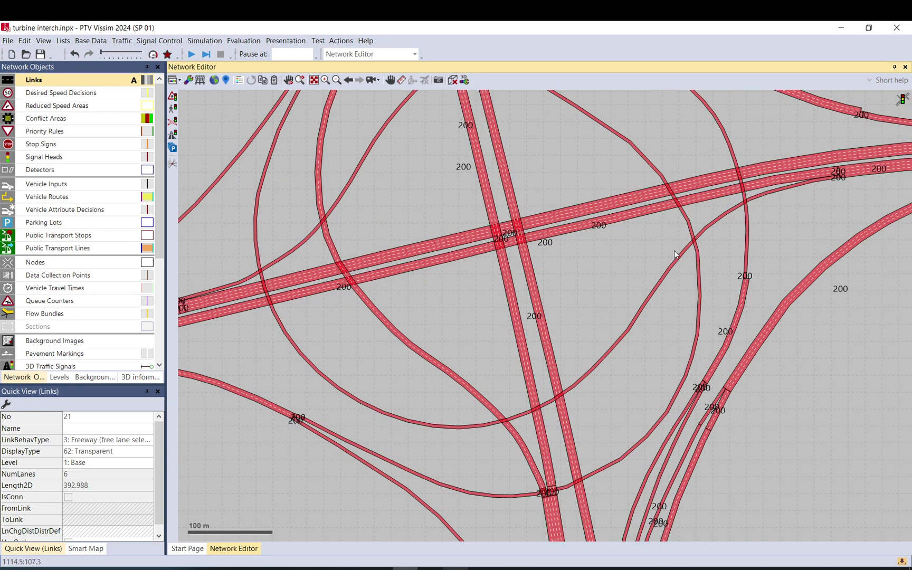
pyautogui.moveTo(441, 281); pyautogui.dragTo(397, 346)
pyautogui.moveTo(777, 299); pyautogui.dragTo(434, 320)
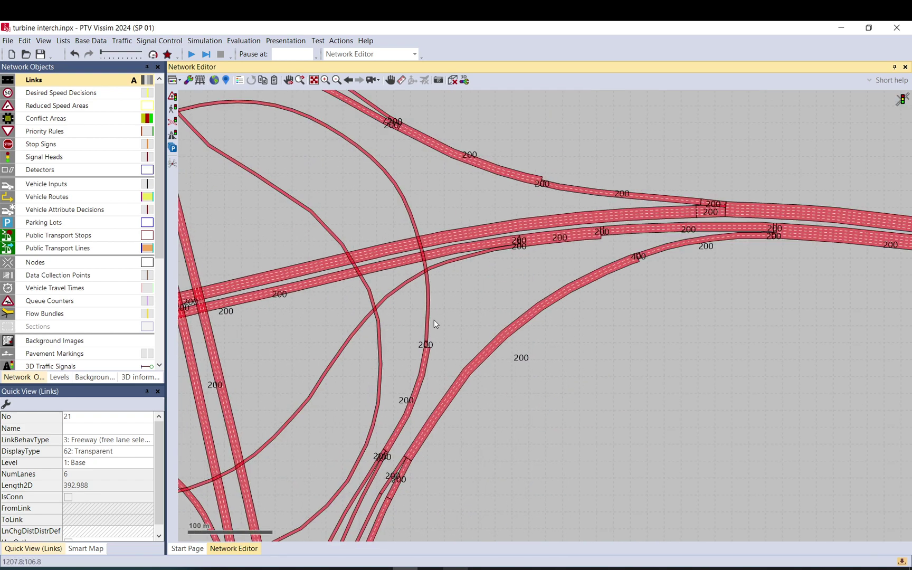
# Step: Check link 28 on the eastern leg and set connector 10024's fixed lane change distance, from link 28 to link 26, to 650 m
pyautogui.click(708, 214)
pyautogui.moveTo(711, 256); pyautogui.dragTo(376, 223)
pyautogui.scroll(-1, 843, 229)
pyautogui.click(245, 215)
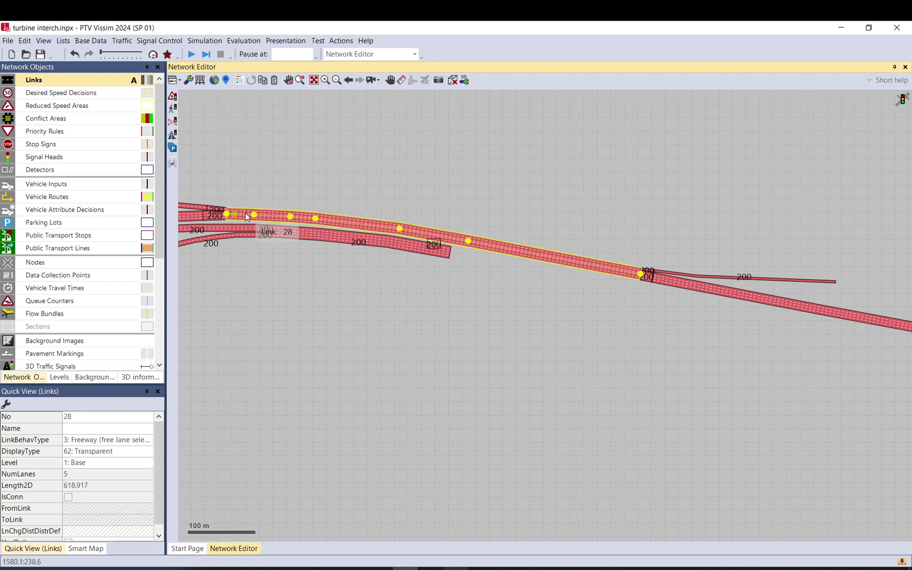
pyautogui.scroll(2, 245, 214)
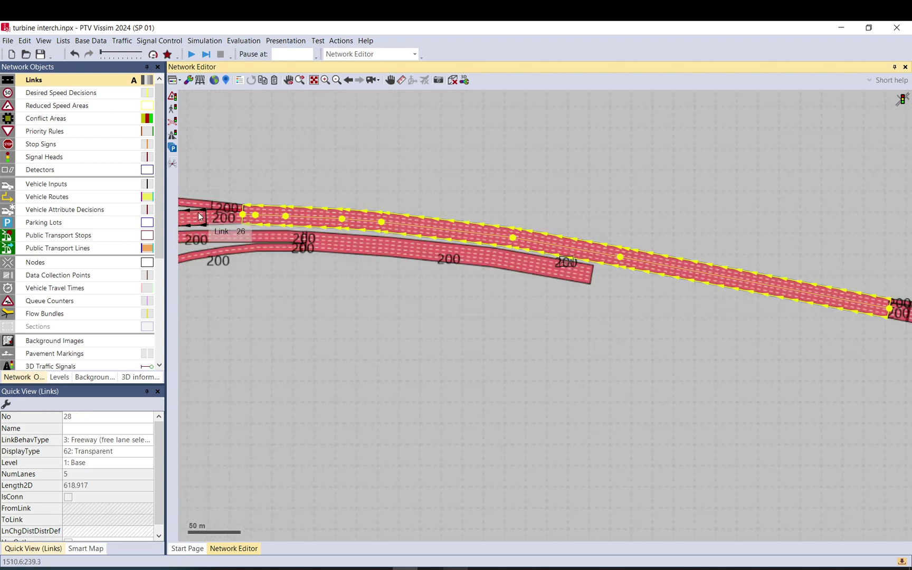
pyautogui.click(211, 218)
pyautogui.doubleClick(211, 218)
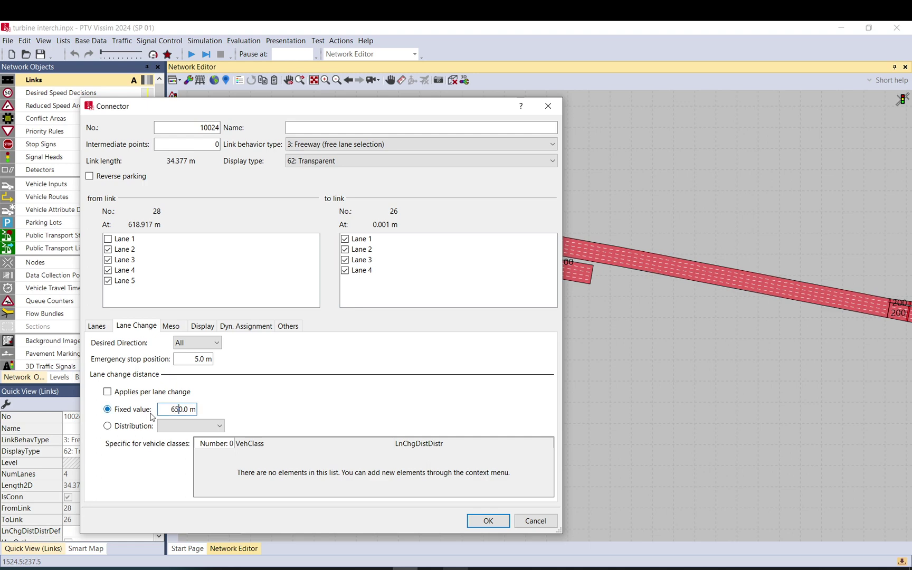
pyautogui.click(488, 521)
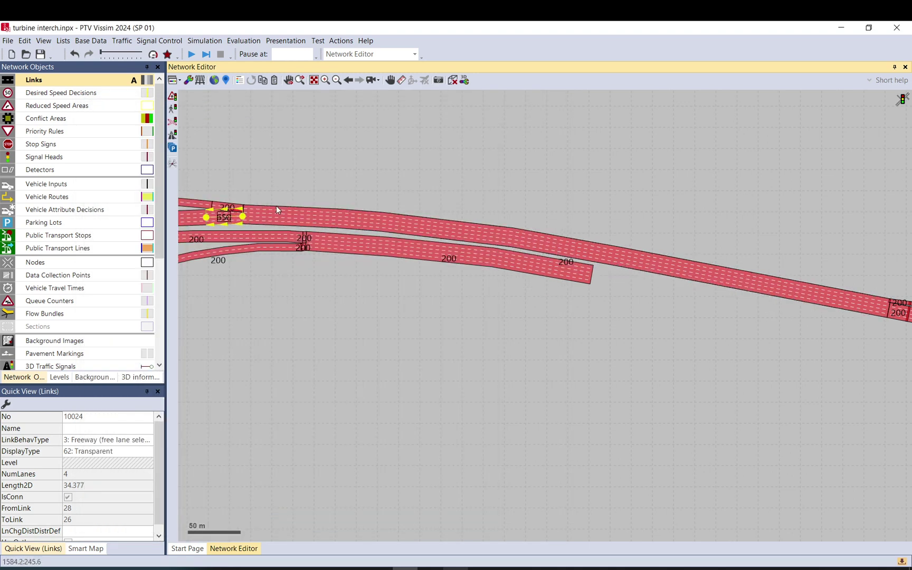
# Step: Set the fixed lane change distance of connector 10025, from link 28 to link 24, to 600 m
pyautogui.click(218, 206)
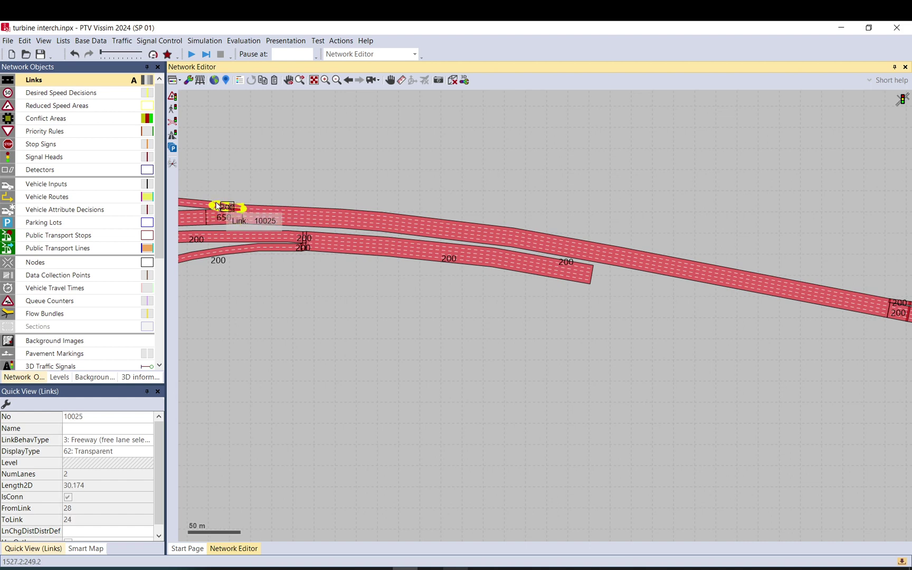
pyautogui.doubleClick(218, 207)
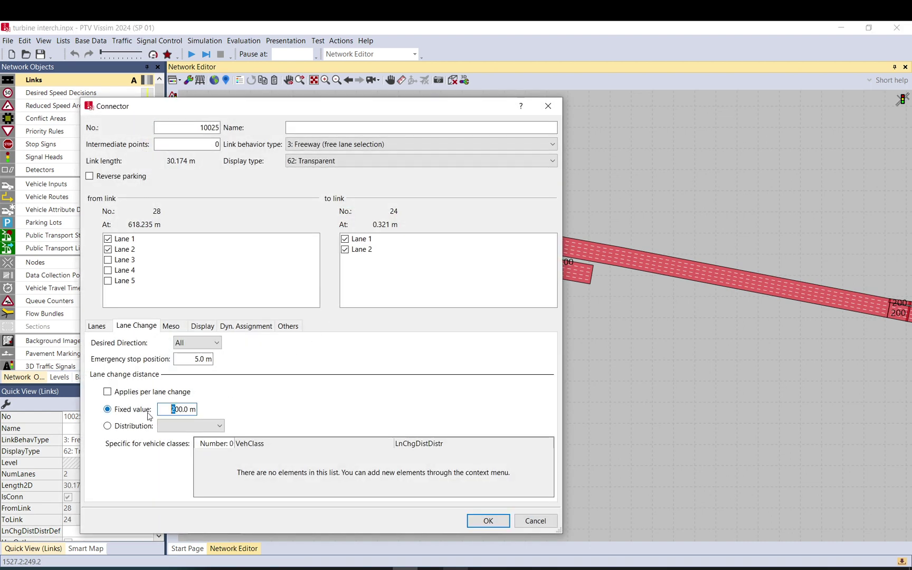
pyautogui.click(482, 522)
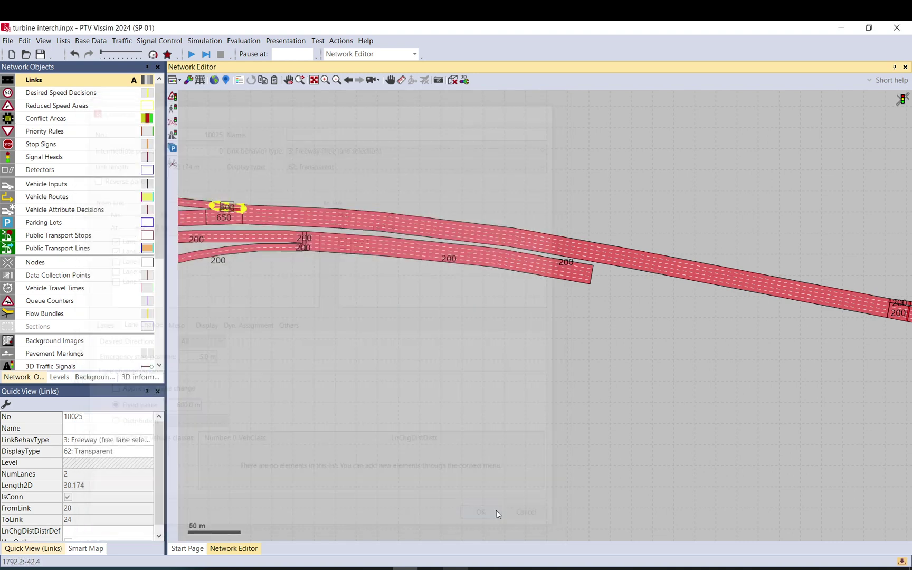
# Step: Examine the eastern leg's lane change distance labels and the lengths and lane counts of links 15, 12 and 11 at the merge
pyautogui.click(726, 319)
pyautogui.moveTo(727, 319); pyautogui.dragTo(364, 287)
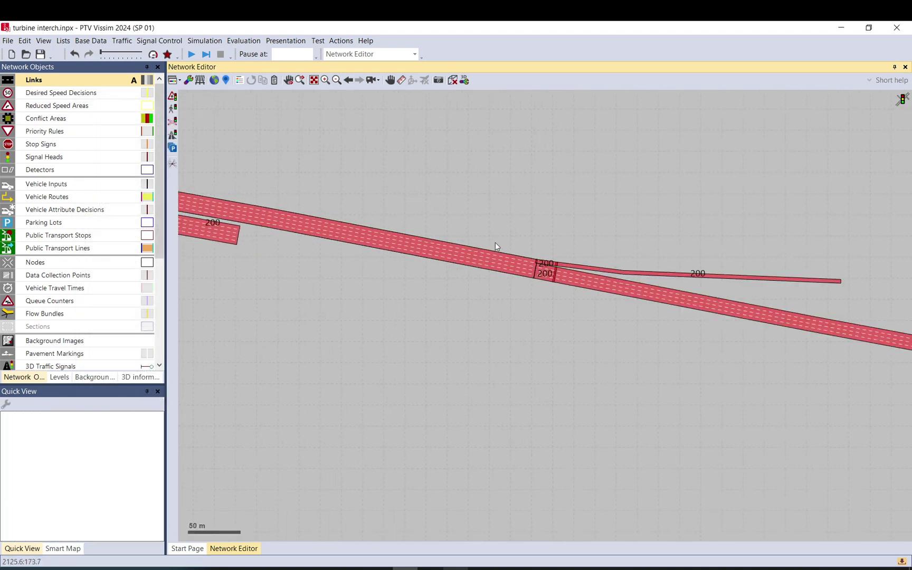
pyautogui.moveTo(716, 359); pyautogui.dragTo(632, 247)
pyautogui.scroll(-2, 478, 295)
pyautogui.scroll(-2, 475, 293)
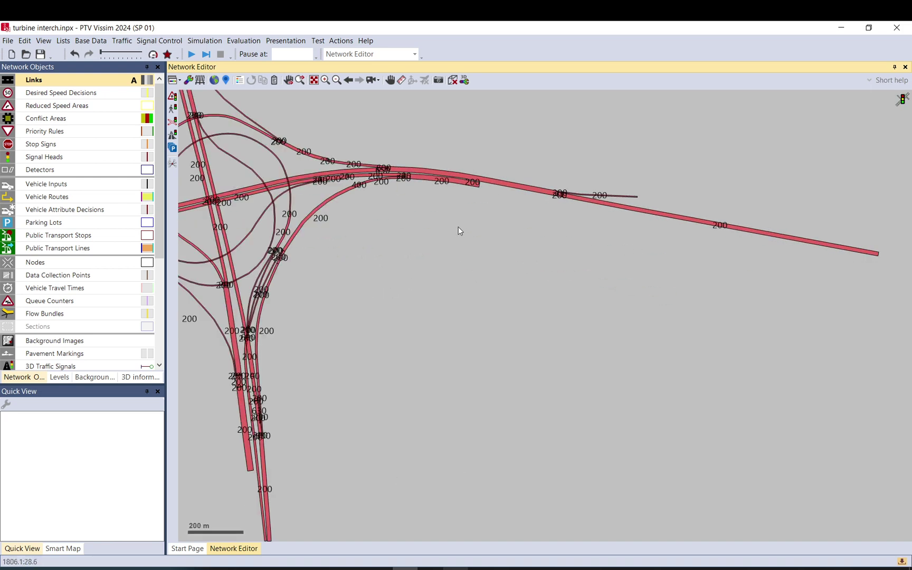
pyautogui.scroll(4, 361, 177)
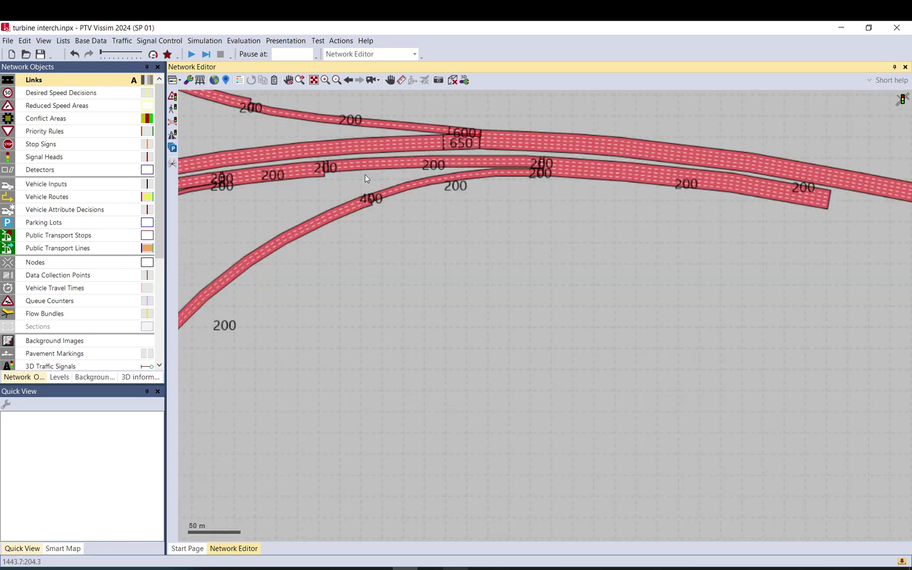
pyautogui.click(473, 171)
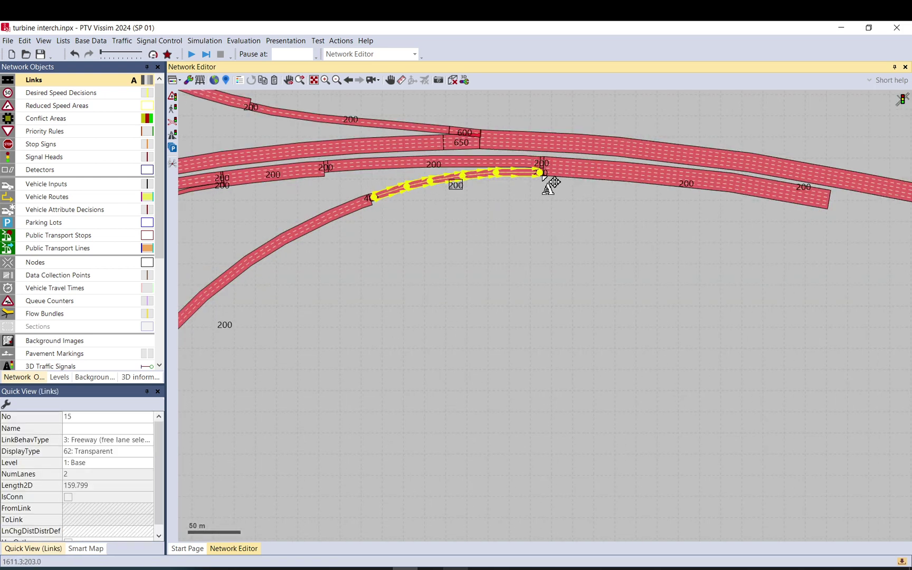
pyautogui.click(403, 162)
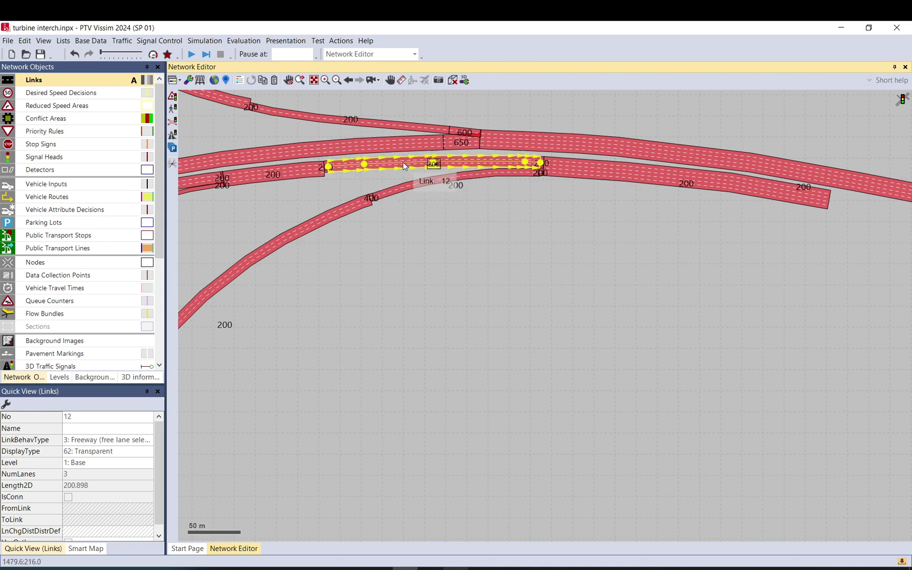
pyautogui.click(299, 167)
pyautogui.moveTo(252, 191); pyautogui.dragTo(466, 189)
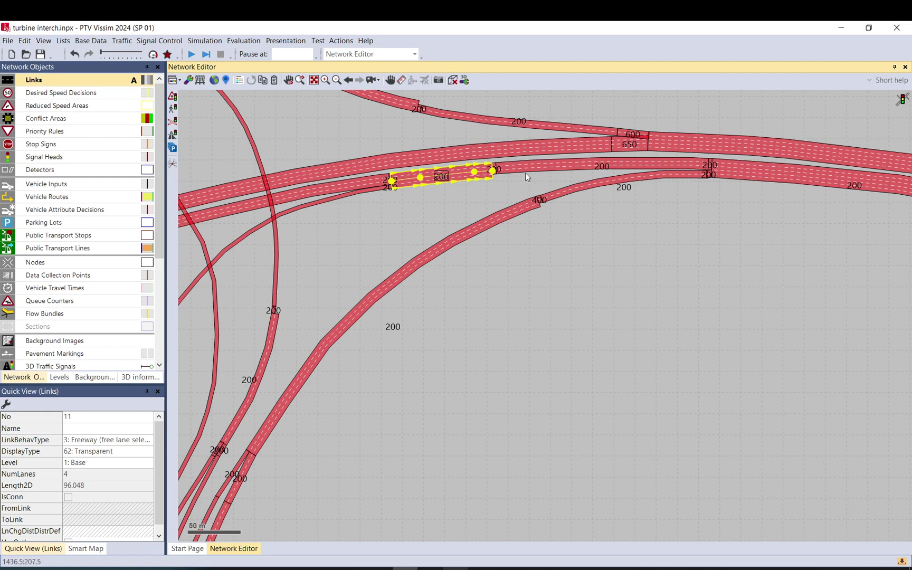
pyautogui.click(364, 224)
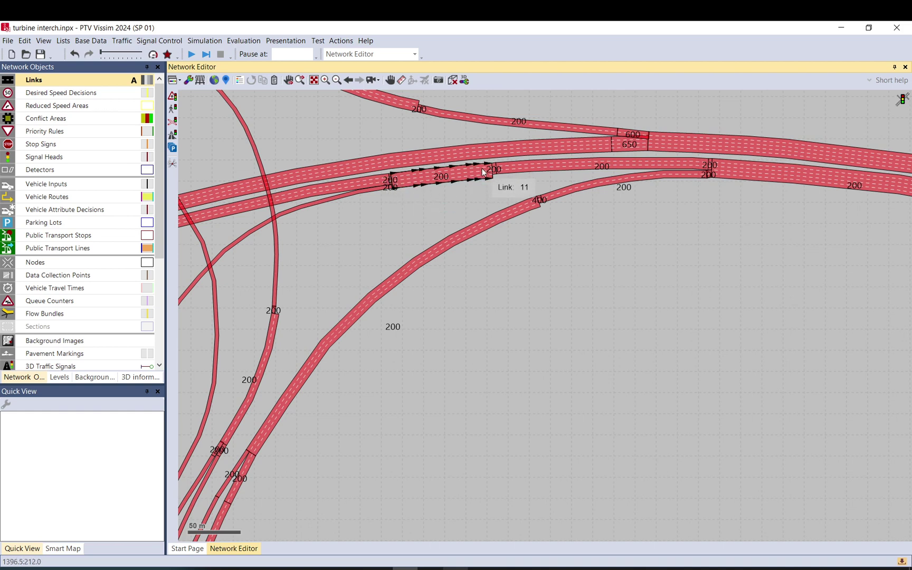
# Step: Examine connector 10015 and link 14 on the southeastern ramp, including the lane change distance label at its eastern end
pyautogui.moveTo(508, 200); pyautogui.dragTo(556, 179)
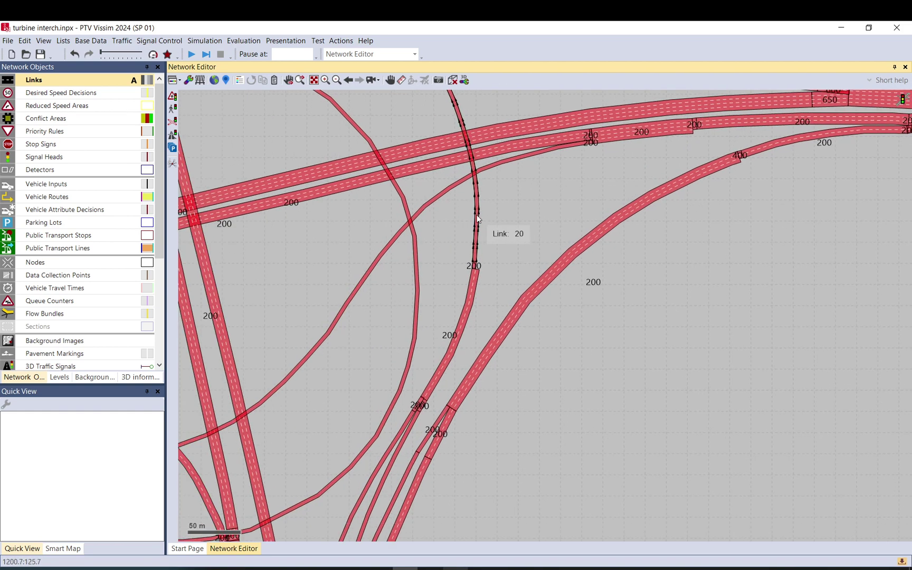
pyautogui.moveTo(485, 215); pyautogui.dragTo(546, 192)
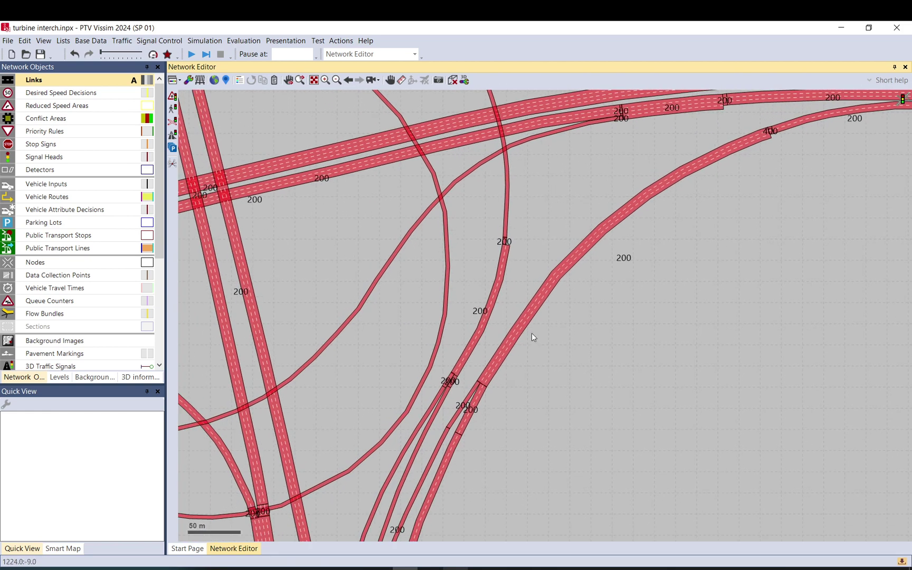
pyautogui.click(474, 395)
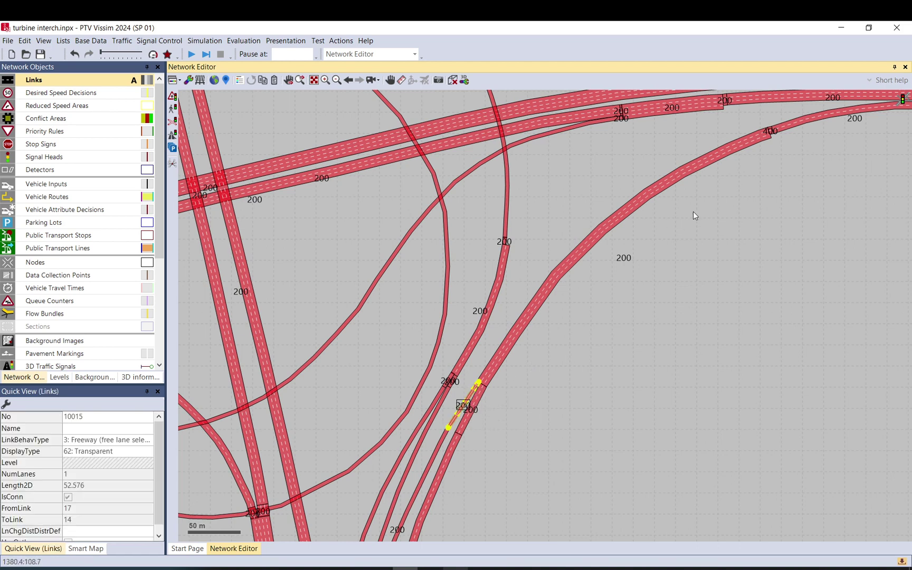
pyautogui.click(695, 169)
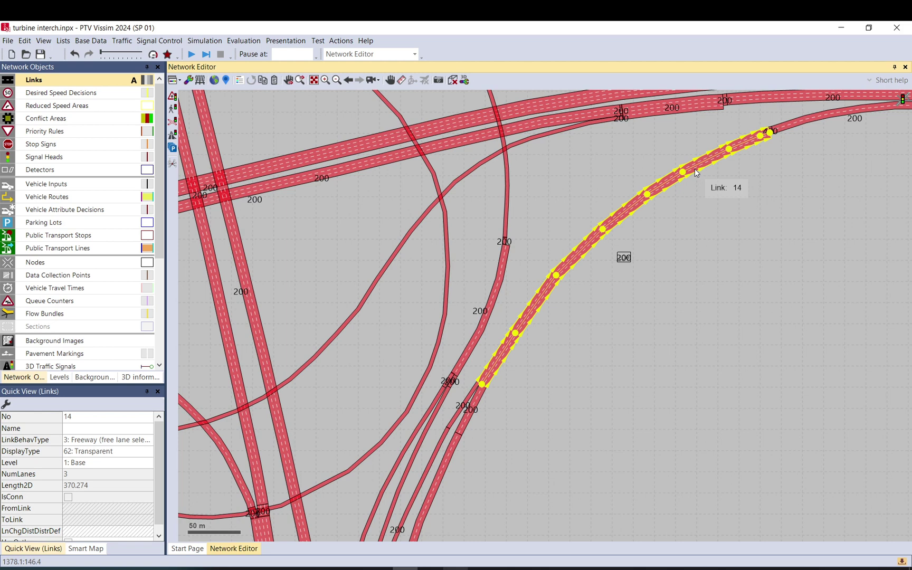
pyautogui.click(783, 168)
pyautogui.click(754, 143)
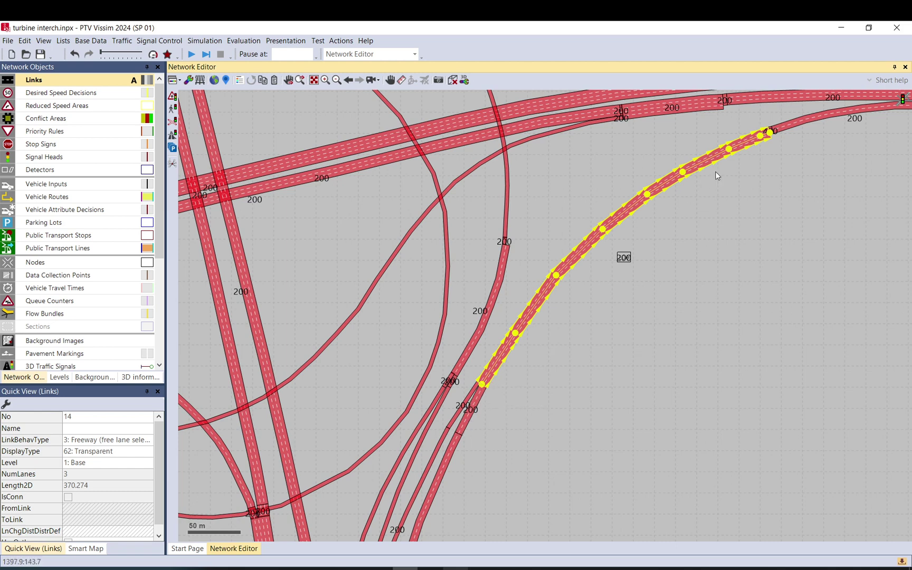
pyautogui.click(787, 150)
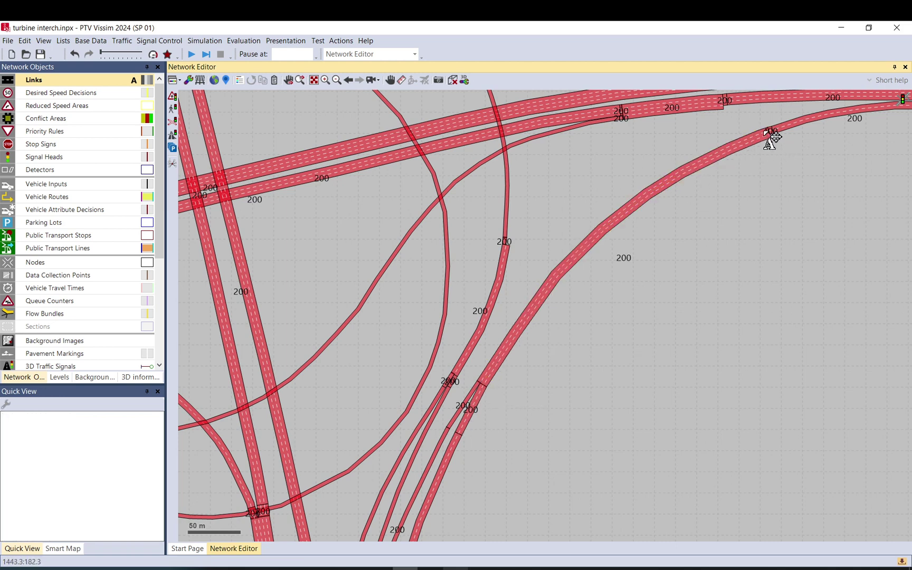
pyautogui.scroll(1, 772, 138)
pyautogui.scroll(-1, 583, 300)
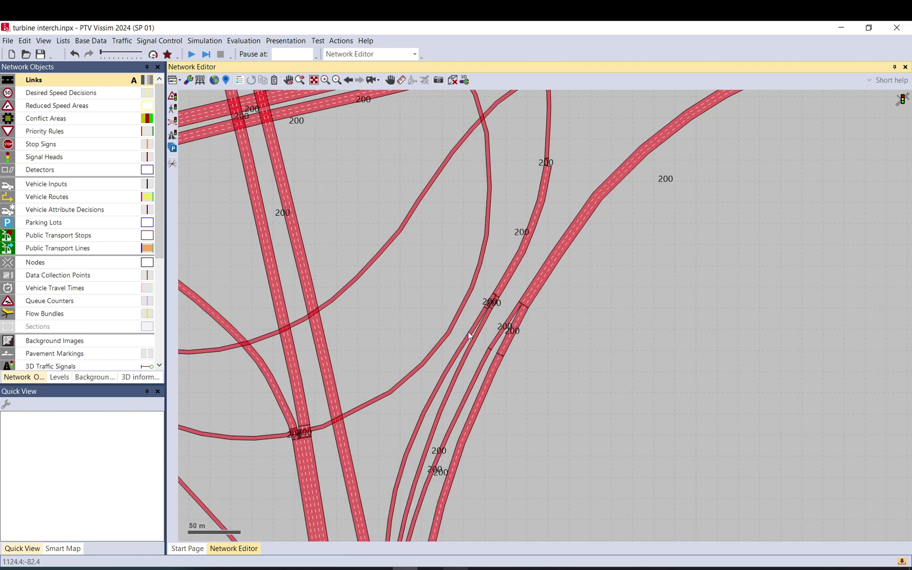
# Step: Examine links 22 and 19 and connector 10018 on the inner southeastern ramp
pyautogui.click(471, 334)
pyautogui.scroll(3, 471, 335)
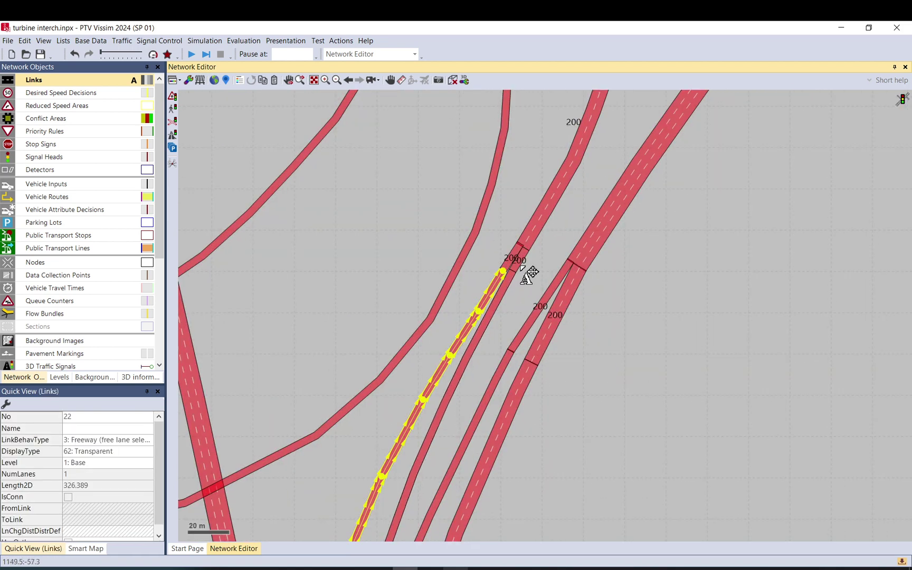
pyautogui.scroll(2, 478, 401)
pyautogui.scroll(-2, 478, 401)
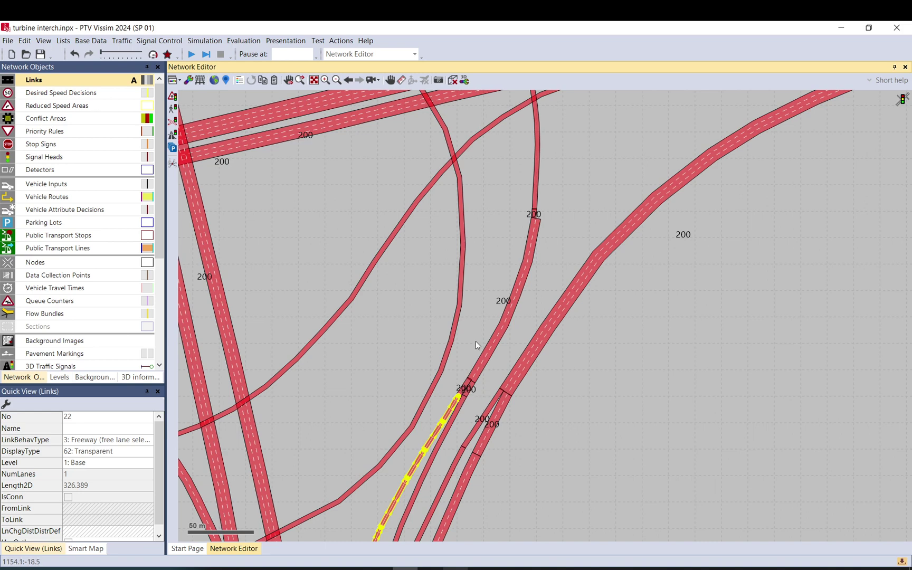
pyautogui.click(539, 221)
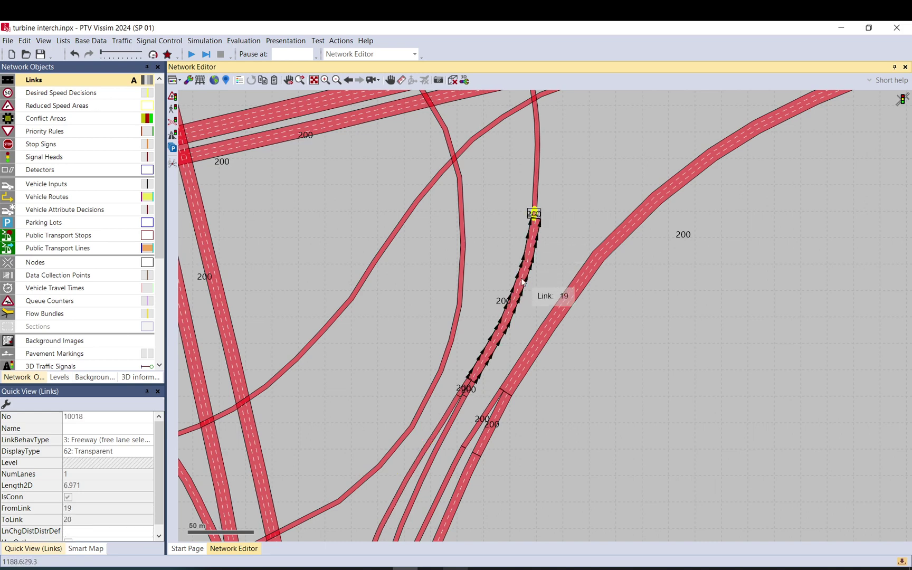
pyautogui.click(499, 340)
pyautogui.click(498, 342)
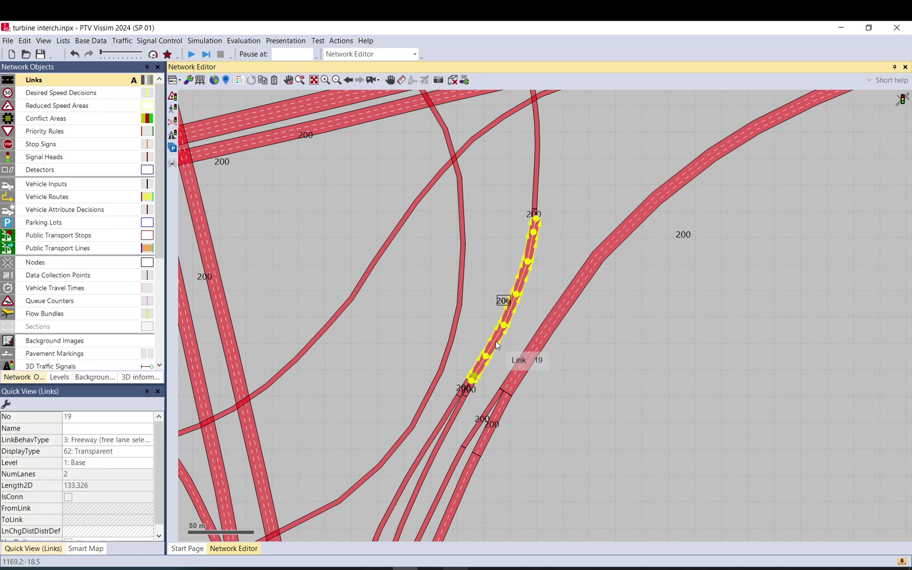
pyautogui.click(561, 219)
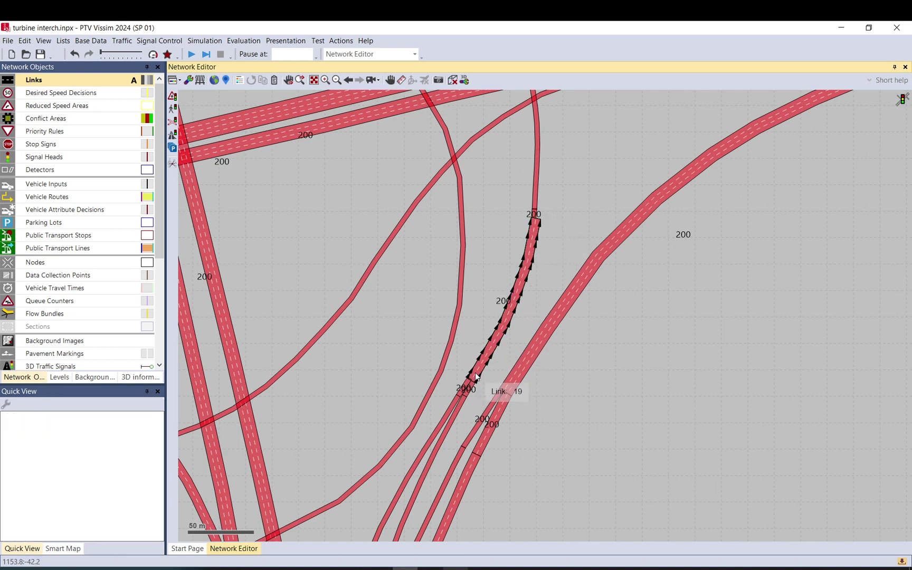
# Step: Check link 44 on the southern leg and set connector 10048's fixed lane change distance, from link 44 to link 18, to 400 m
pyautogui.scroll(-4, 553, 242)
pyautogui.scroll(2, 487, 305)
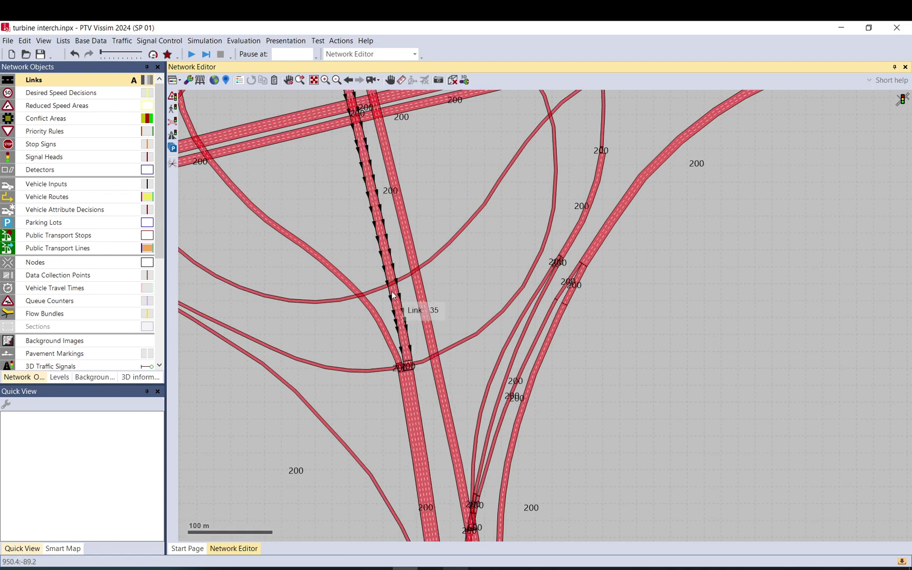
pyautogui.moveTo(402, 367); pyautogui.dragTo(413, 167)
pyautogui.moveTo(489, 327); pyautogui.dragTo(435, 113)
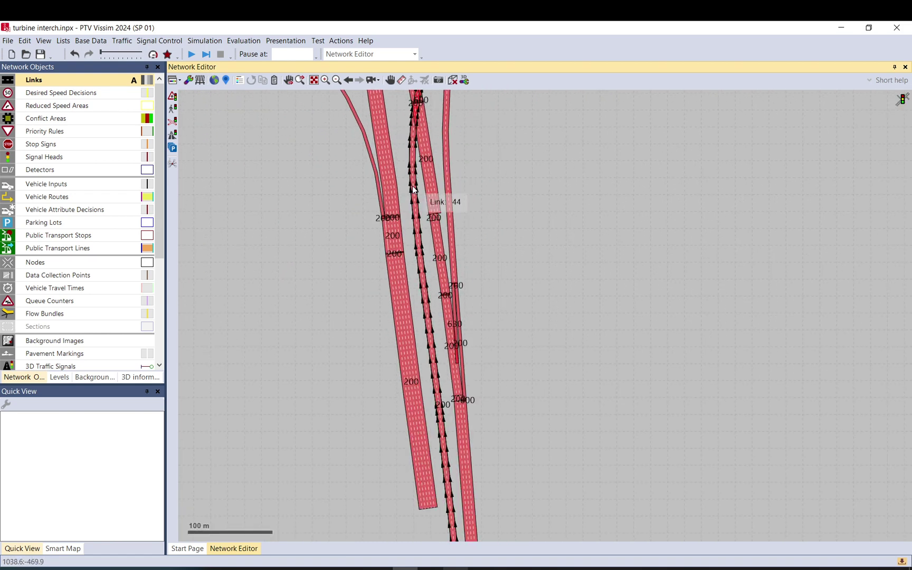
pyautogui.click(426, 126)
pyautogui.scroll(4, 417, 232)
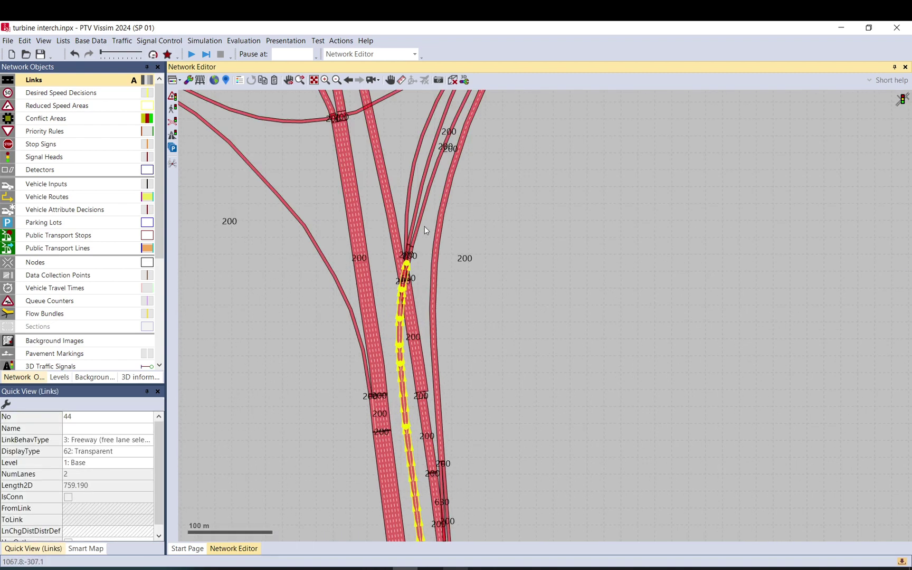
pyautogui.scroll(2, 401, 254)
pyautogui.doubleClick(396, 247)
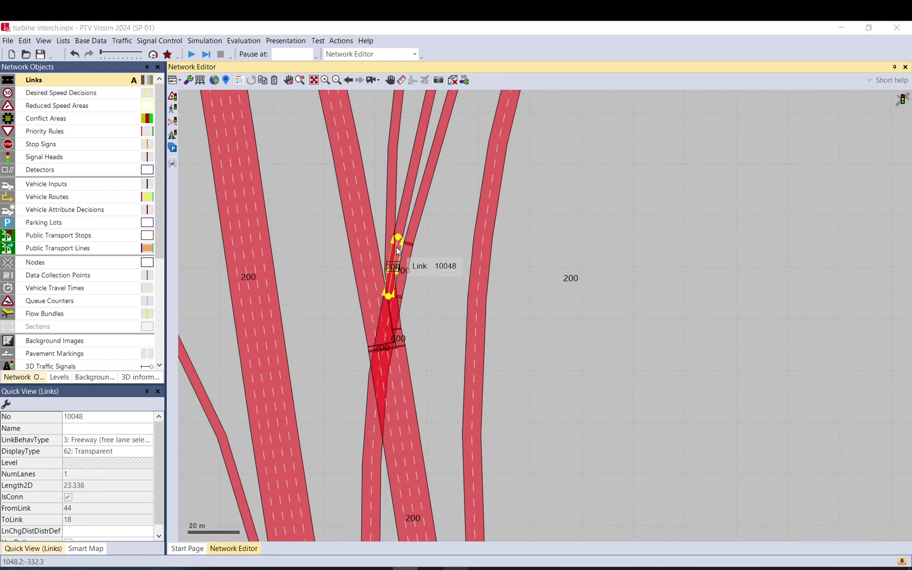
pyautogui.moveTo(177, 406); pyautogui.dragTo(159, 404)
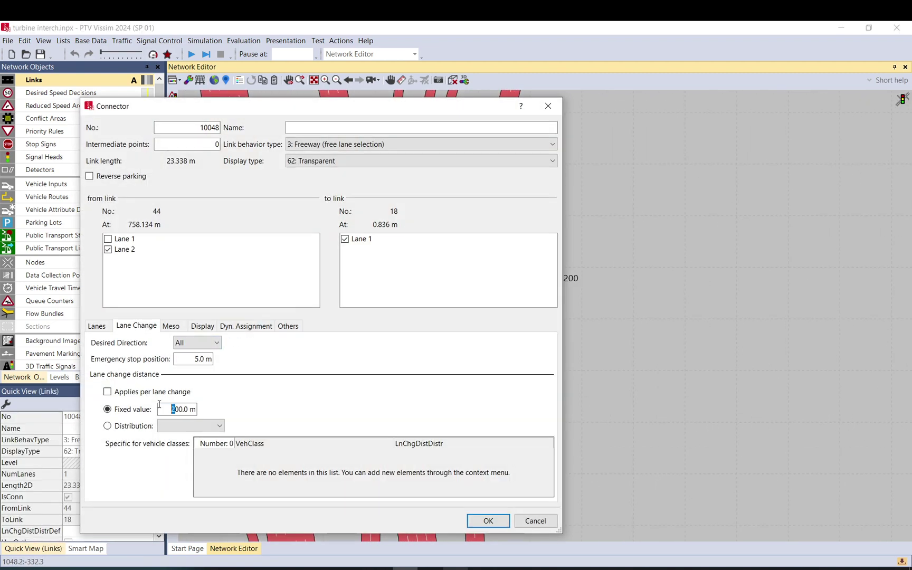
pyautogui.write('4')
pyautogui.click(488, 520)
# Step: Set the fixed lane change distance of connector 10049, from link 44 to link 17, to 400 m
pyautogui.click(406, 256)
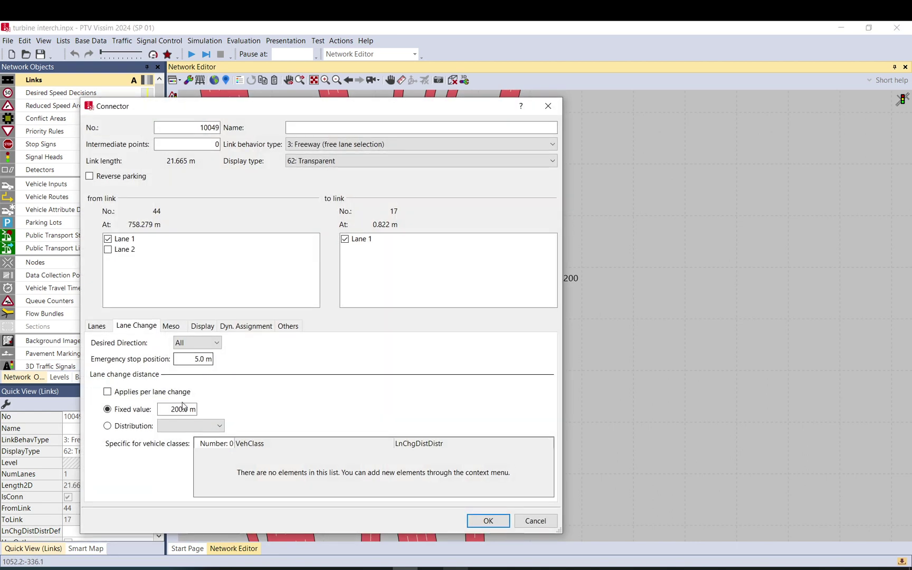
pyautogui.moveTo(179, 410); pyautogui.dragTo(159, 410)
pyautogui.click(489, 521)
pyautogui.click(399, 197)
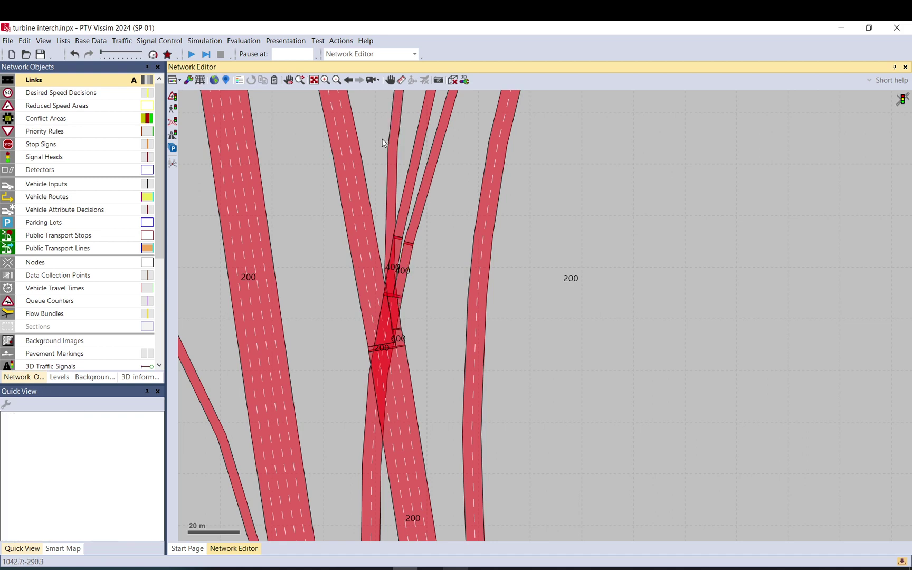
# Step: Examine the lane change distance labels along the southern leg, down to its end and back toward the interchange centre
pyautogui.scroll(-2, 388, 175)
pyautogui.moveTo(405, 305); pyautogui.dragTo(403, 159)
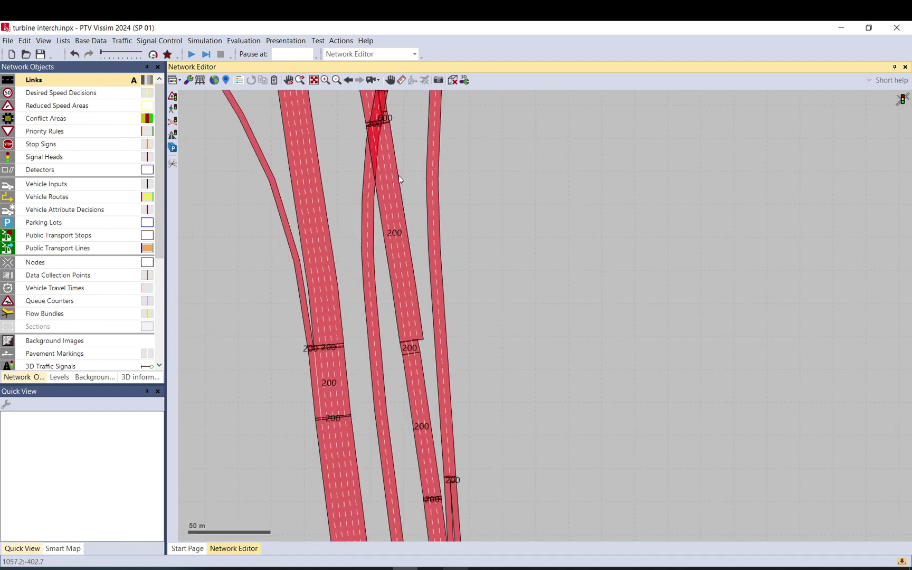
pyautogui.scroll(-1, 398, 176)
pyautogui.scroll(1, 395, 152)
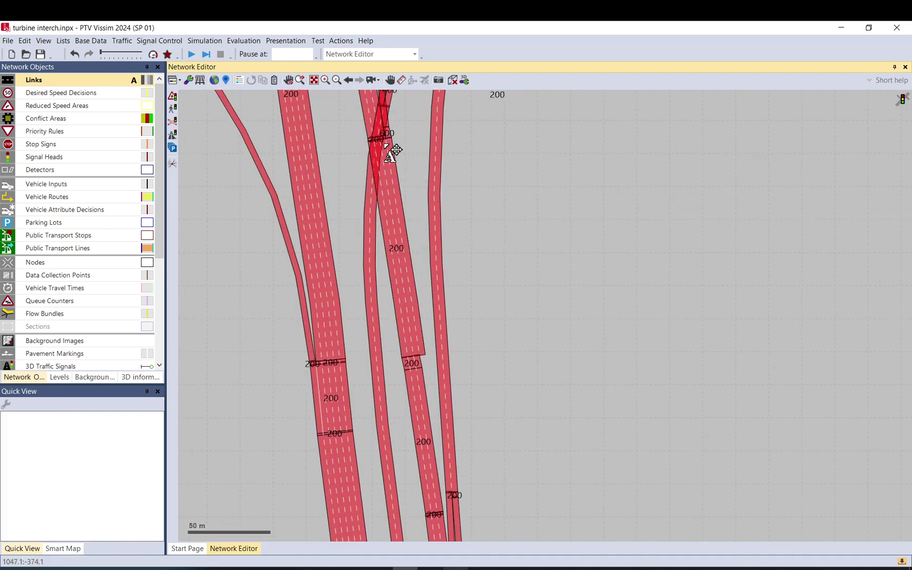
pyautogui.scroll(-1, 423, 246)
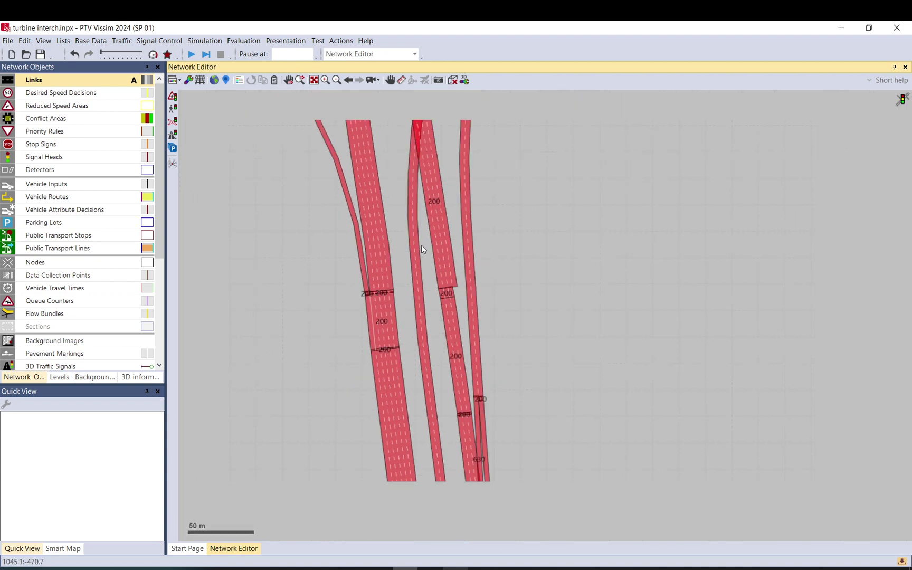
pyautogui.scroll(-2, 412, 254)
pyautogui.moveTo(402, 377); pyautogui.dragTo(375, 418)
pyautogui.scroll(-2, 392, 319)
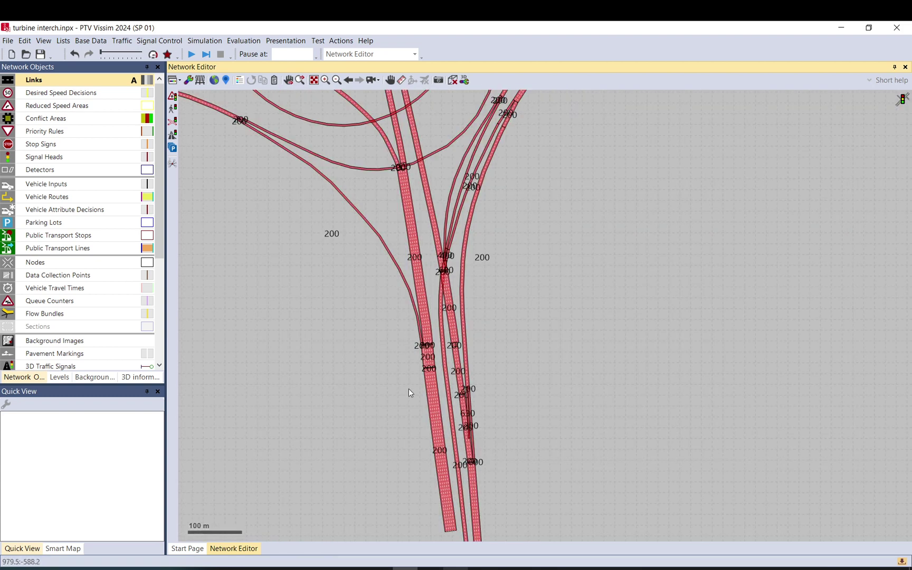
pyautogui.moveTo(366, 166); pyautogui.dragTo(451, 419)
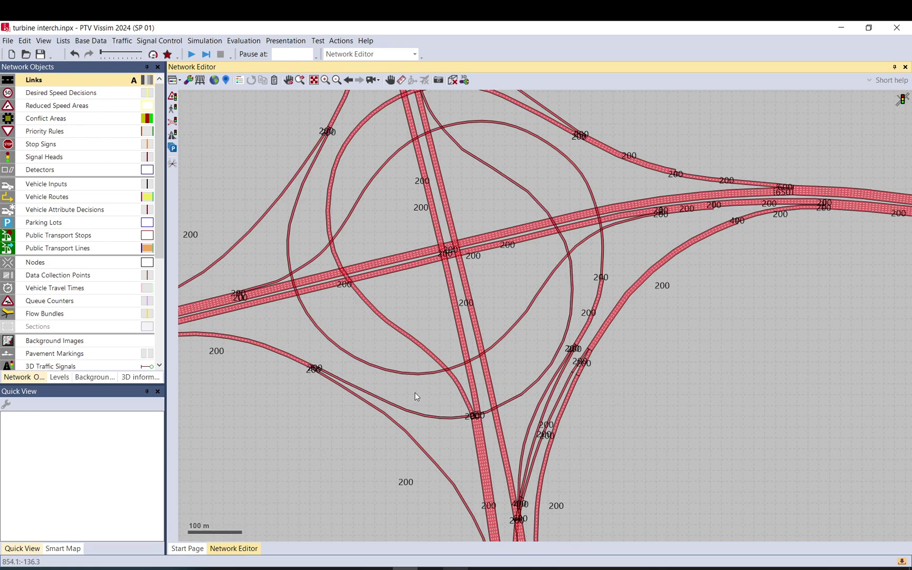
# Step: Examine link 7 on the southwestern ramp and connector 10007 at its diverge, including the ramp's western beginning
pyautogui.scroll(2, 315, 368)
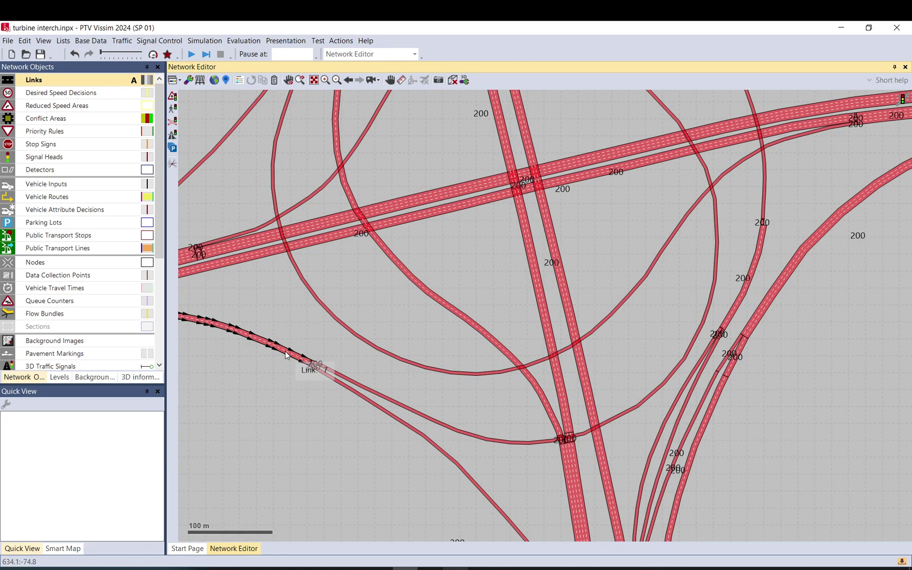
pyautogui.click(286, 355)
pyautogui.moveTo(316, 367); pyautogui.dragTo(750, 373)
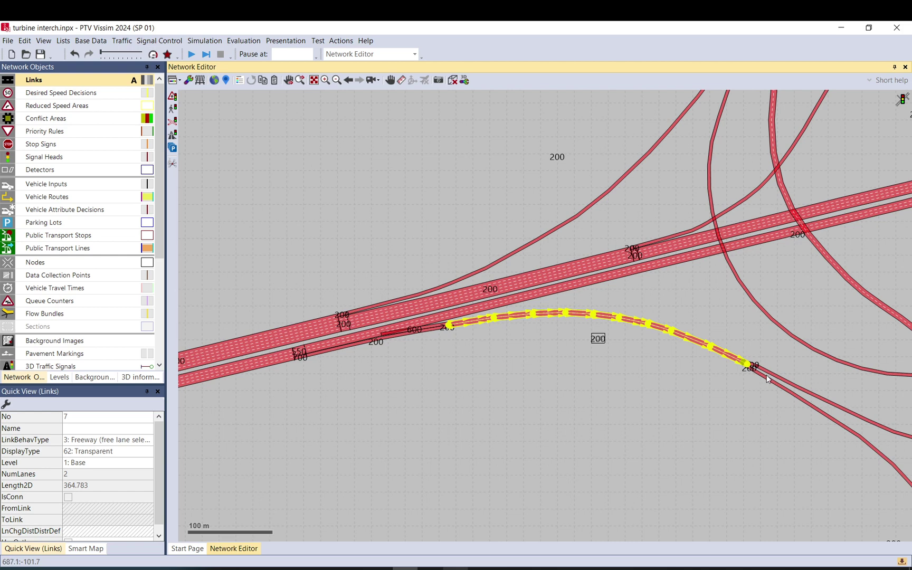
pyautogui.click(726, 395)
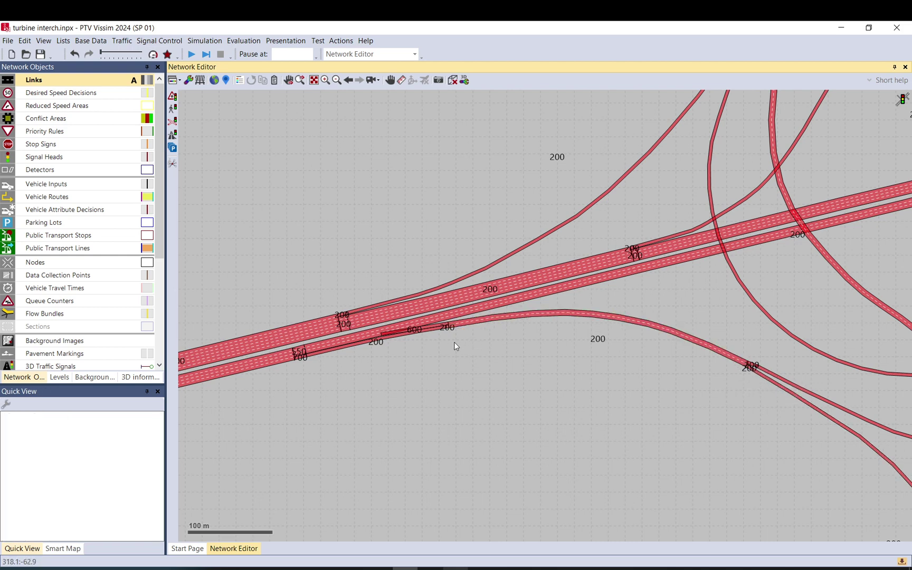
pyautogui.click(764, 371)
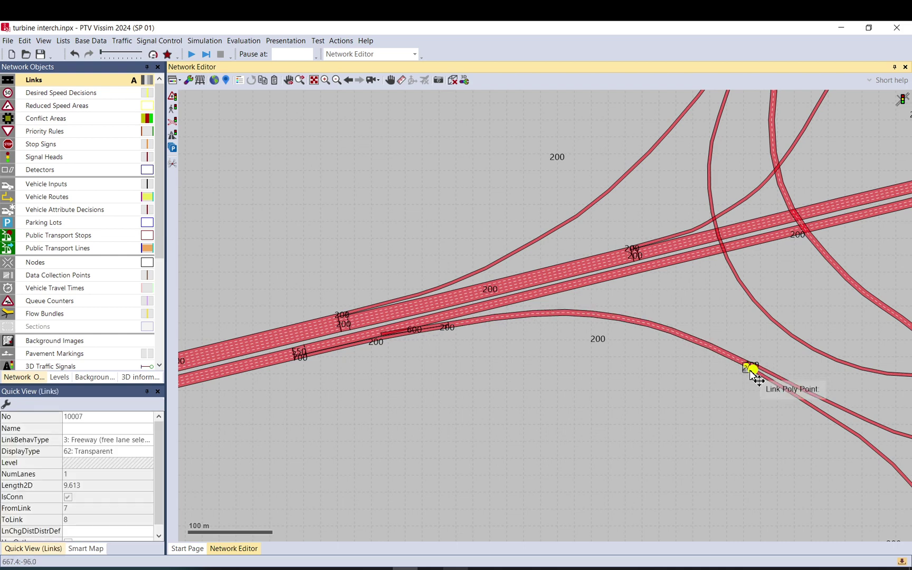
pyautogui.scroll(1, 752, 372)
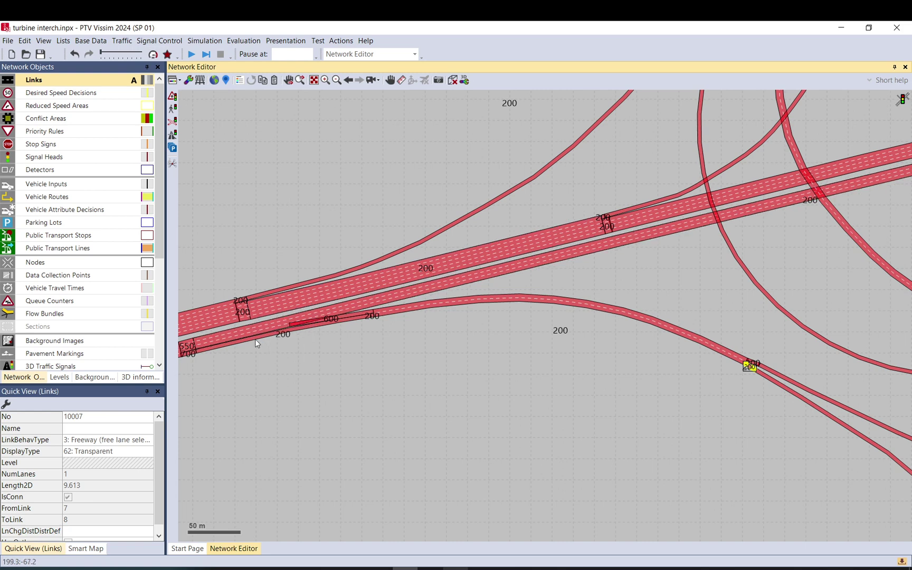
pyautogui.moveTo(250, 339); pyautogui.dragTo(484, 322)
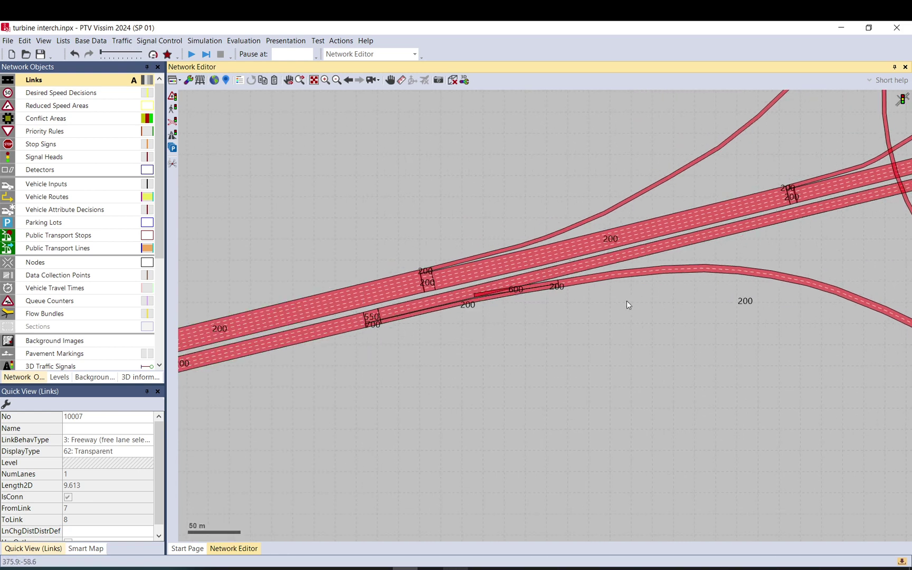
pyautogui.moveTo(627, 300); pyautogui.dragTo(522, 305)
pyautogui.click(795, 323)
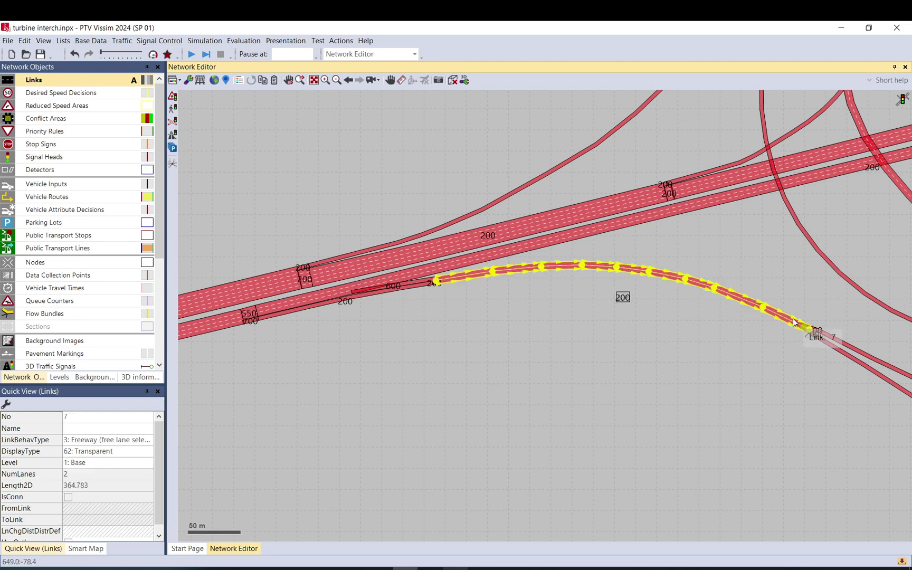
pyautogui.click(792, 368)
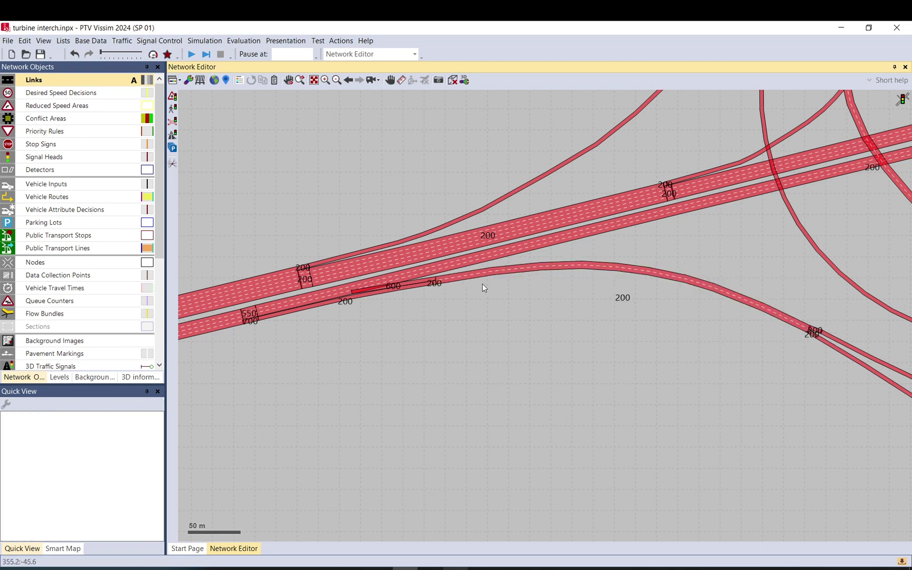
# Step: Set the fixed lane change distance of connector 10011, from link 7 to link 9, to 400 m
pyautogui.scroll(3, 845, 343)
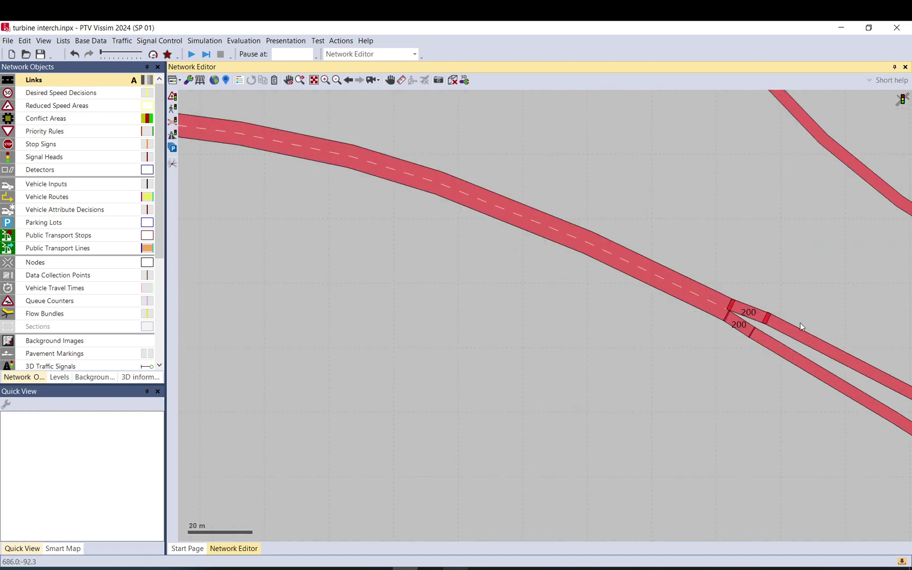
pyautogui.scroll(2, 762, 313)
pyautogui.doubleClick(762, 311)
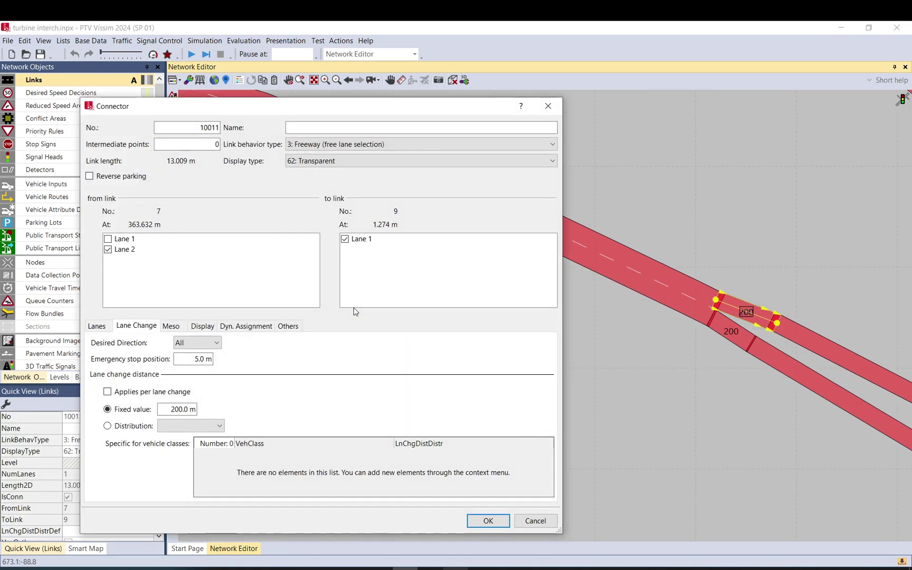
pyautogui.write('4')
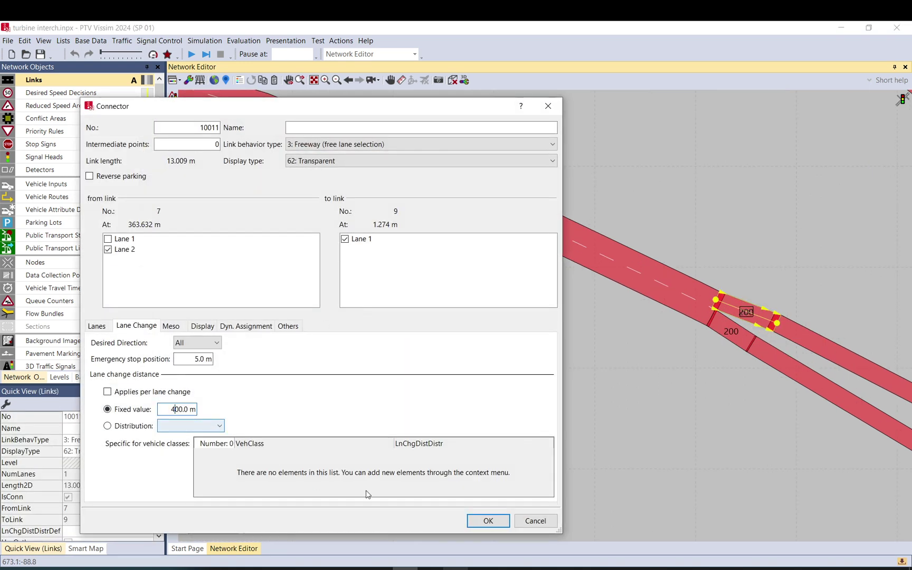
pyautogui.click(488, 521)
# Step: Set the fixed lane change distance of connector 10007, from link 7 to link 8, to 400 m
pyautogui.click(741, 344)
pyautogui.doubleClick(741, 344)
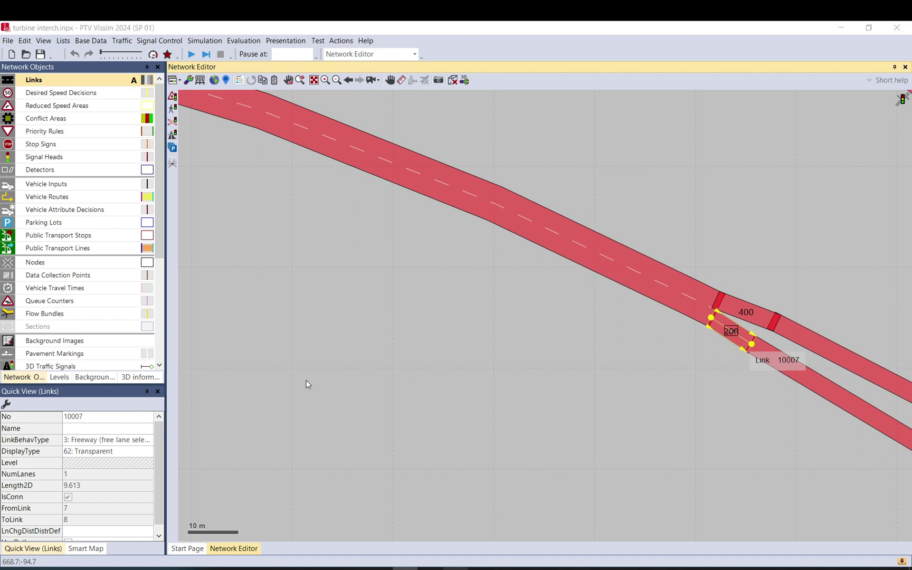
pyautogui.moveTo(171, 410); pyautogui.dragTo(177, 410)
pyautogui.write('400.0')
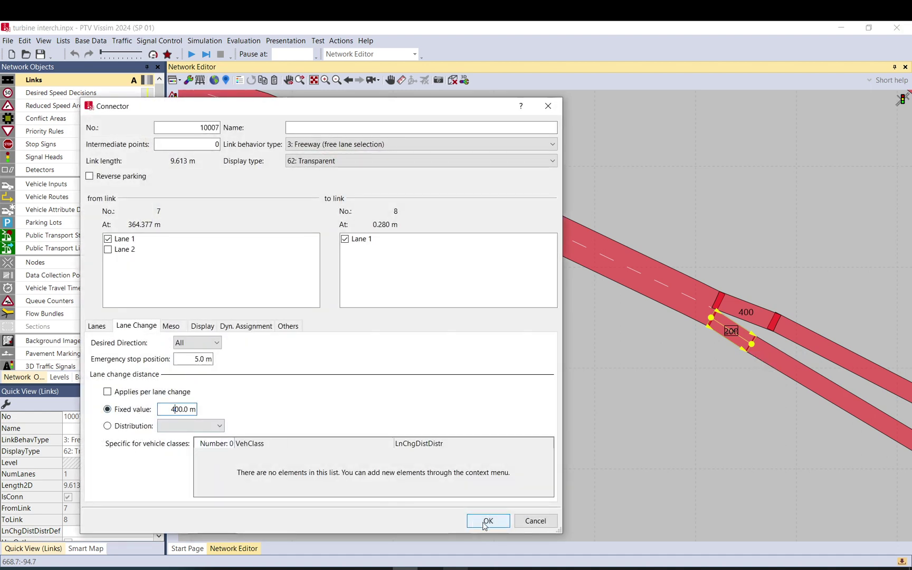
pyautogui.click(488, 521)
# Step: Examine link 6 and connector 10006 feeding the southwestern ramp, relative to the diverge at the ramp's far end
pyautogui.scroll(-1, 657, 375)
pyautogui.scroll(-1, 656, 368)
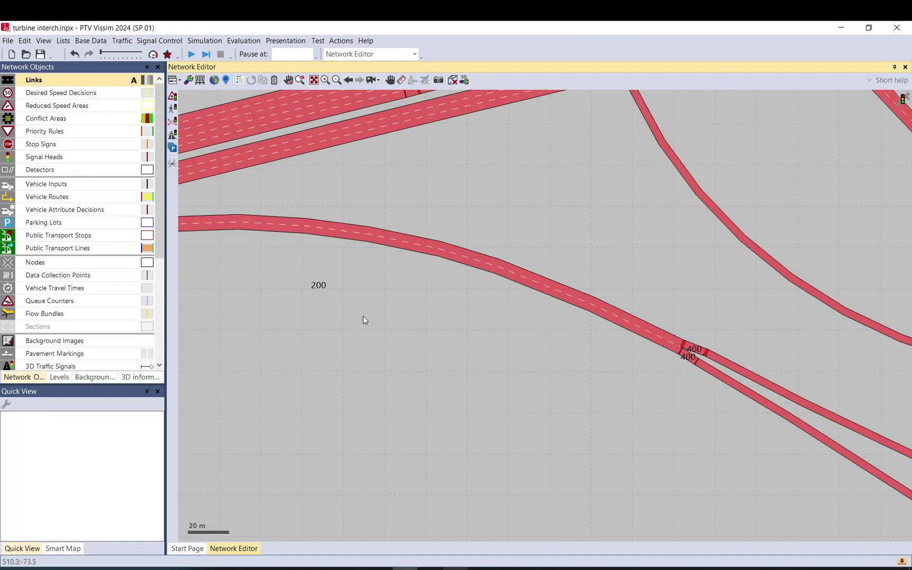
pyautogui.moveTo(364, 320); pyautogui.dragTo(593, 312)
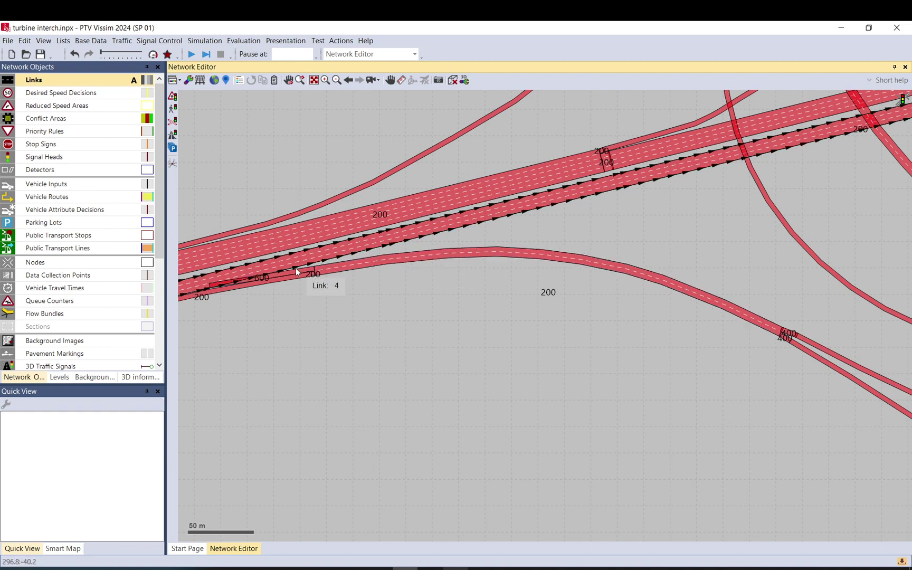
pyautogui.click(281, 281)
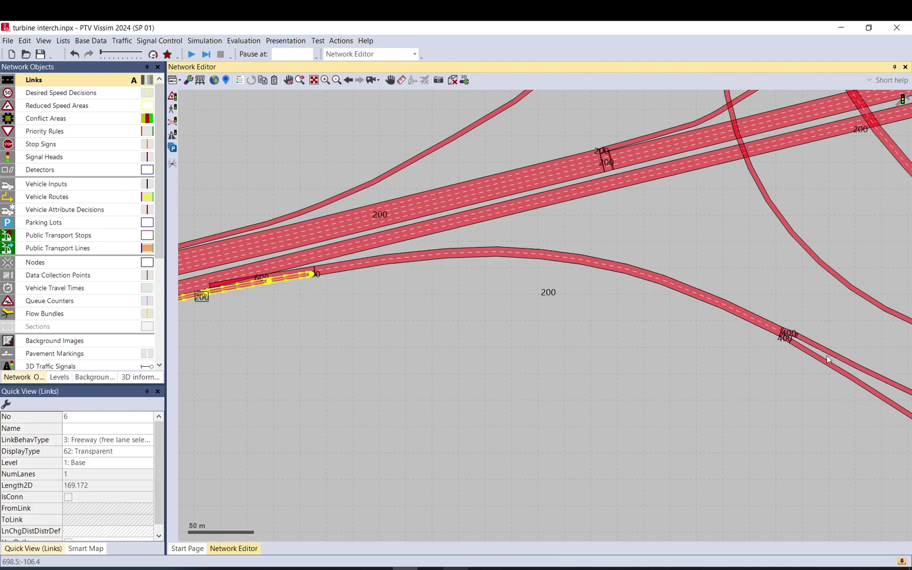
pyautogui.click(828, 360)
pyautogui.click(302, 272)
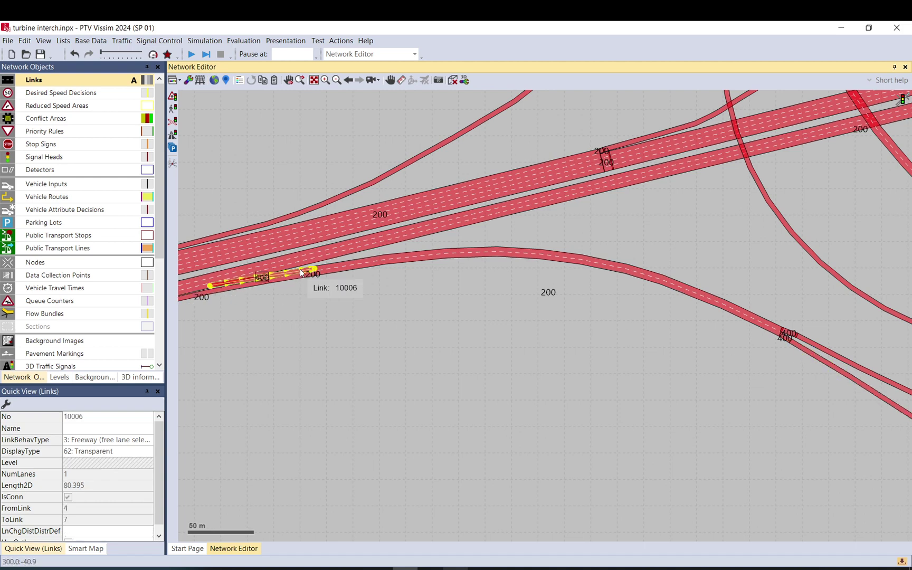
pyautogui.click(808, 342)
pyautogui.click(717, 287)
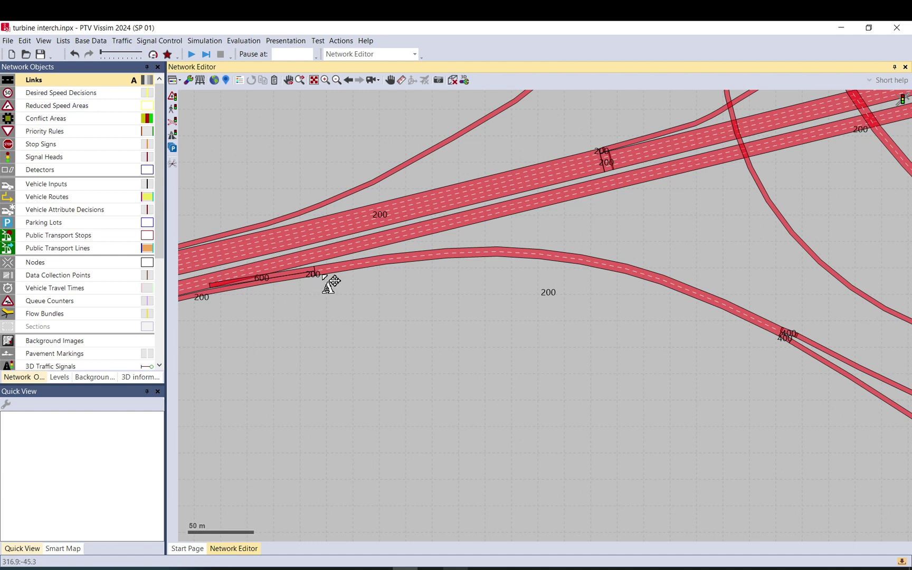
pyautogui.scroll(-1, 369, 282)
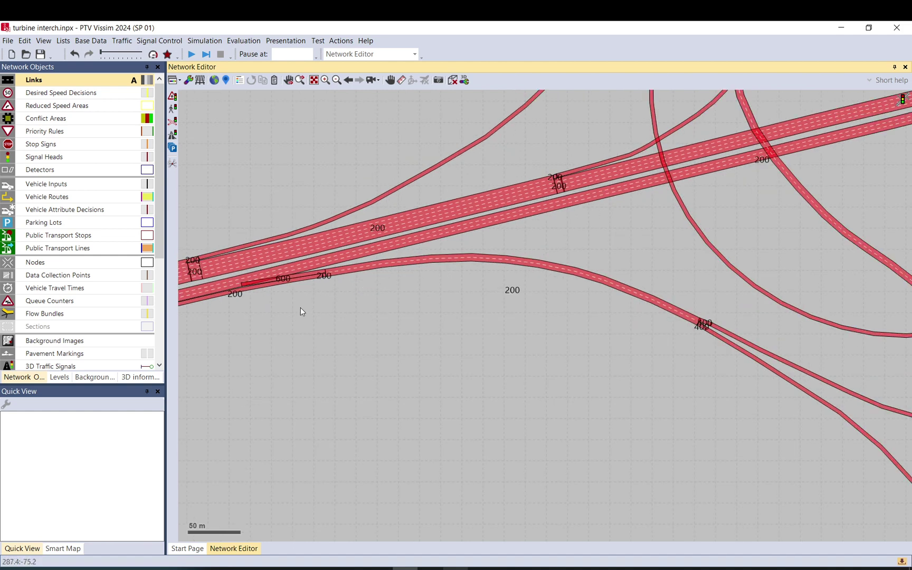
pyautogui.moveTo(300, 311); pyautogui.dragTo(370, 287)
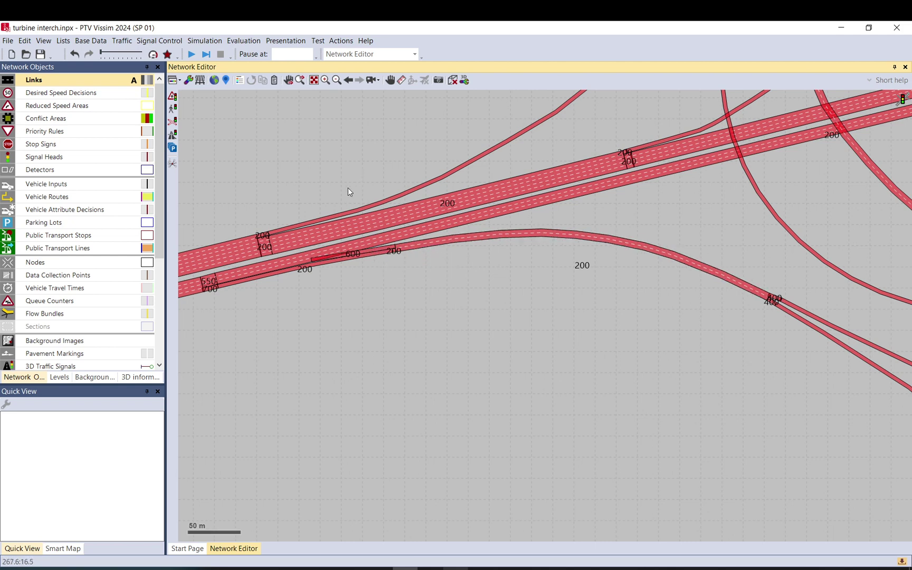
# Step: Examine link 21 on the western leg and follow it to its western end
pyautogui.scroll(-3, 343, 193)
pyautogui.moveTo(291, 201); pyautogui.dragTo(547, 181)
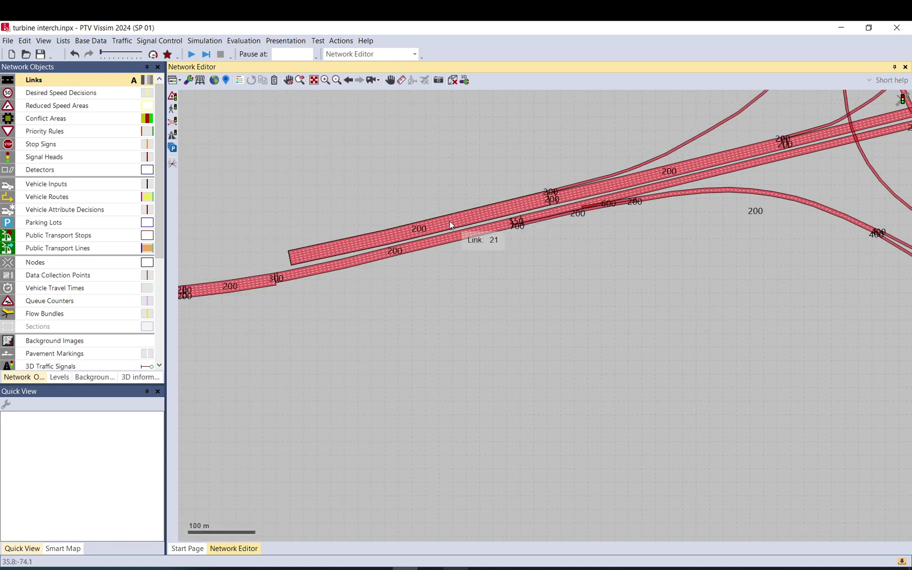
pyautogui.click(390, 236)
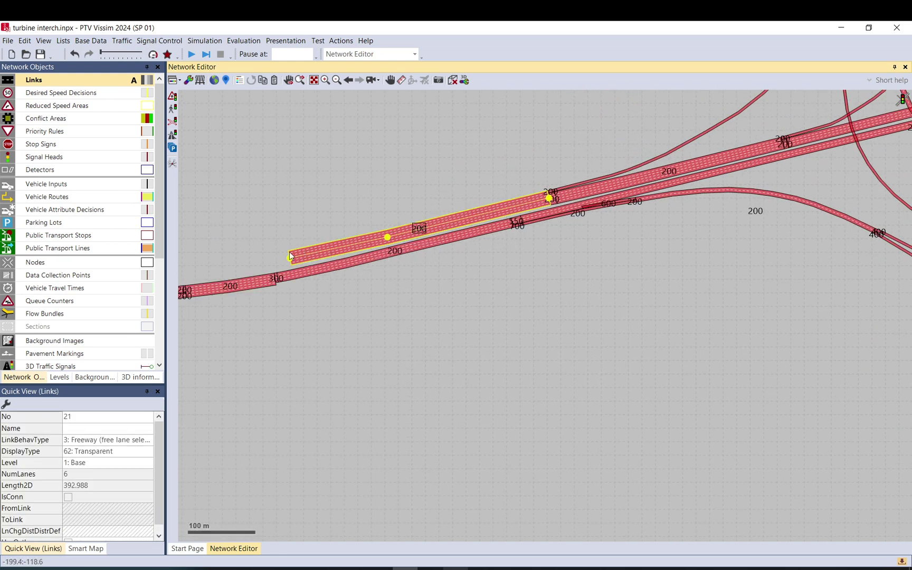
pyautogui.scroll(2, 290, 247)
pyautogui.moveTo(293, 294); pyautogui.dragTo(529, 335)
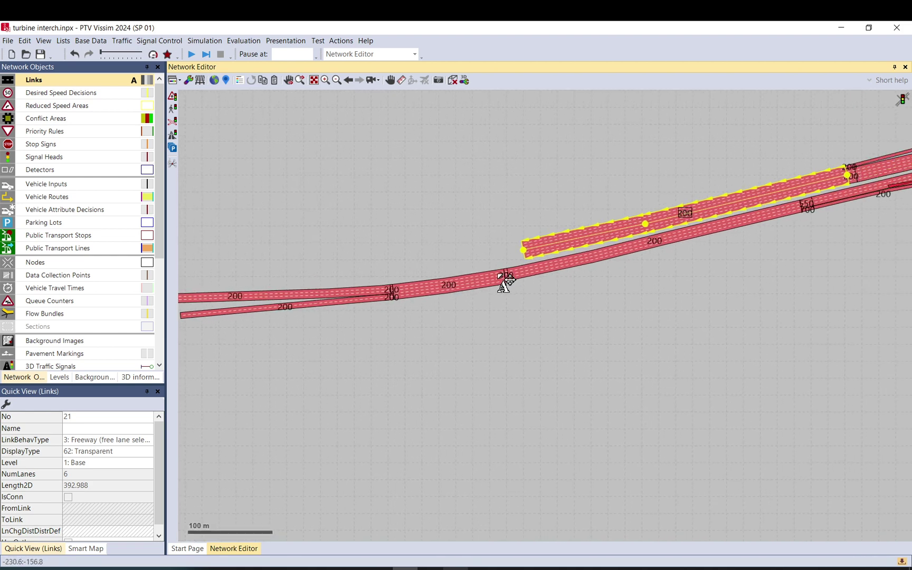
# Step: Examine link 2, connector 10001 to link 3, and the merging approaches on the western leg
pyautogui.click(488, 285)
pyautogui.click(410, 317)
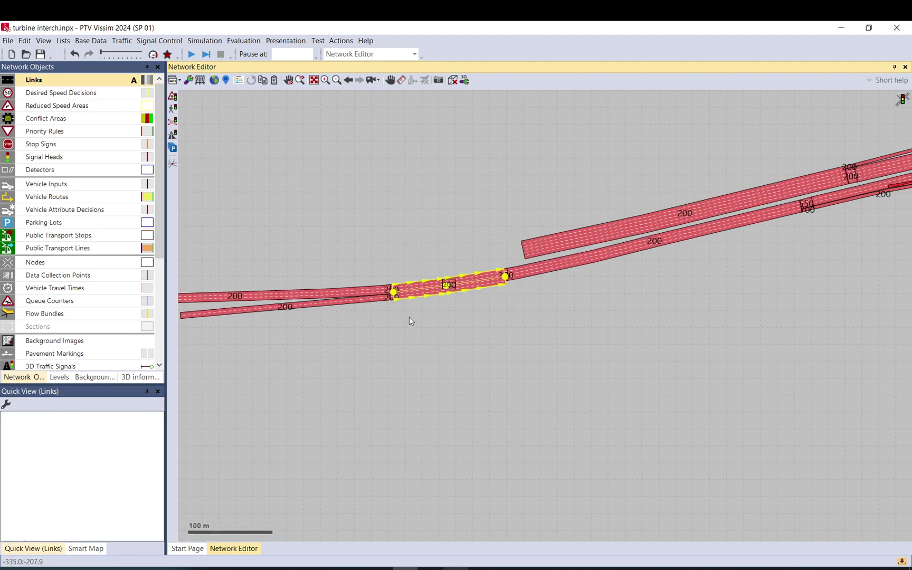
pyautogui.scroll(2, 414, 311)
pyautogui.click(561, 260)
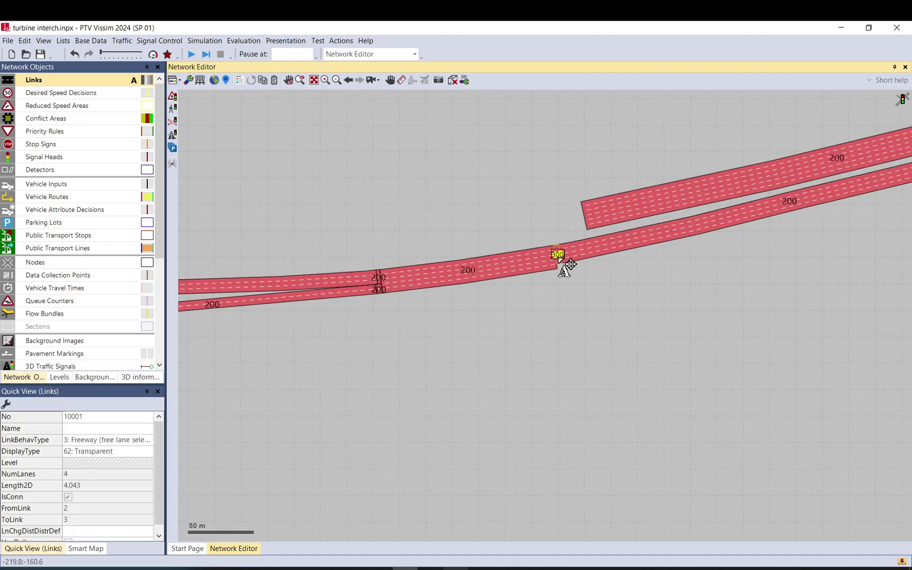
pyautogui.click(513, 309)
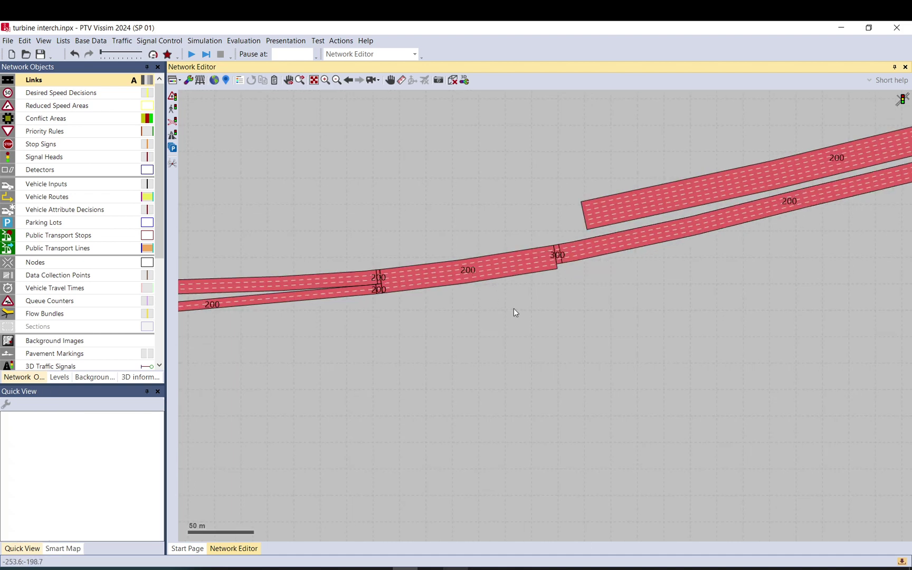
pyautogui.click(357, 290)
pyautogui.moveTo(364, 349); pyautogui.dragTo(554, 300)
pyautogui.click(746, 233)
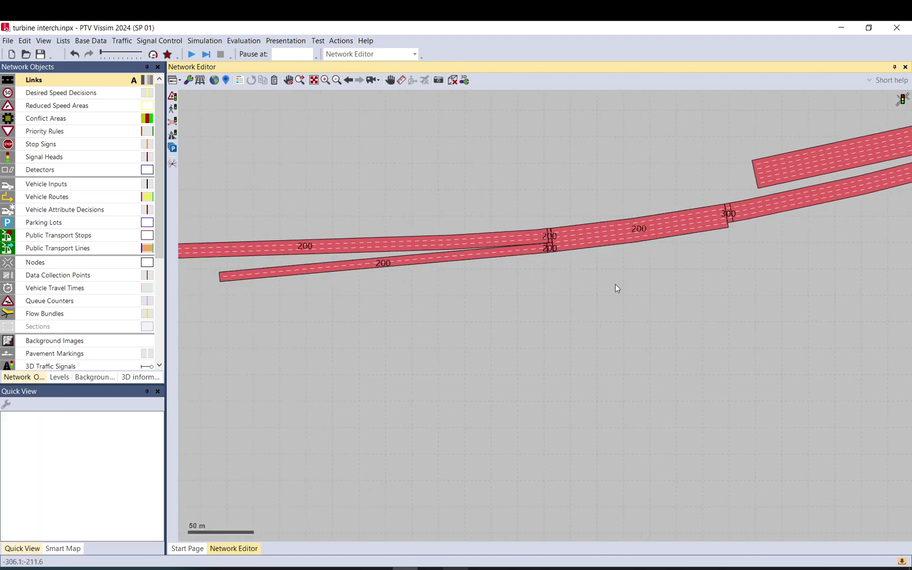
# Step: Review the lane change distance labels across the whole turbine interchange and its four legs
pyautogui.moveTo(617, 289); pyautogui.dragTo(306, 291)
pyautogui.scroll(-3, 316, 291)
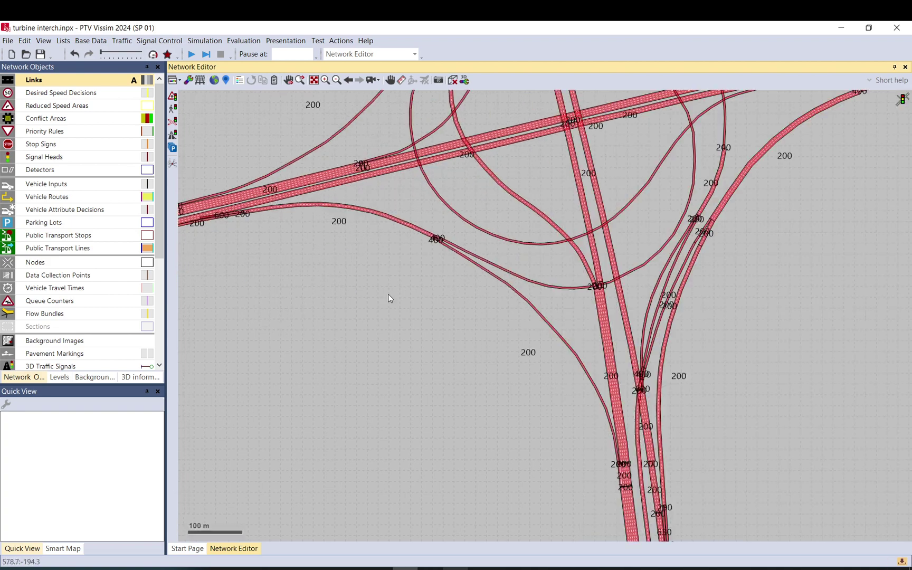
pyautogui.scroll(-3, 423, 290)
pyautogui.scroll(2, 595, 269)
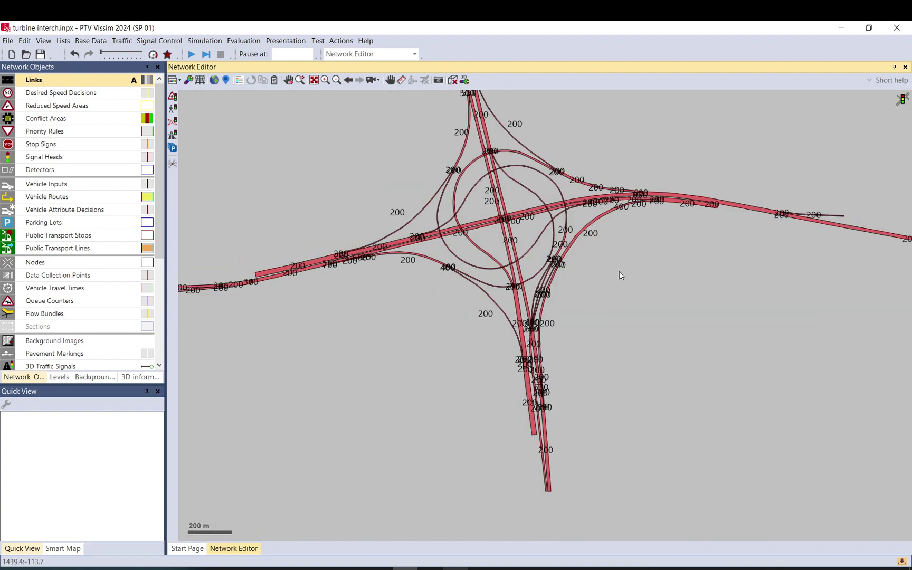
pyautogui.moveTo(717, 241); pyautogui.dragTo(570, 258)
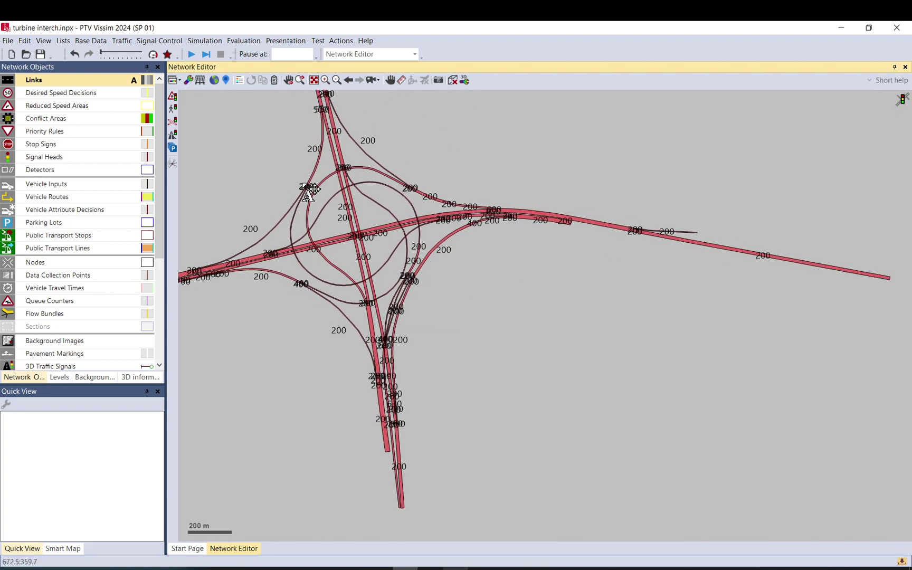
pyautogui.moveTo(404, 141); pyautogui.dragTo(462, 224)
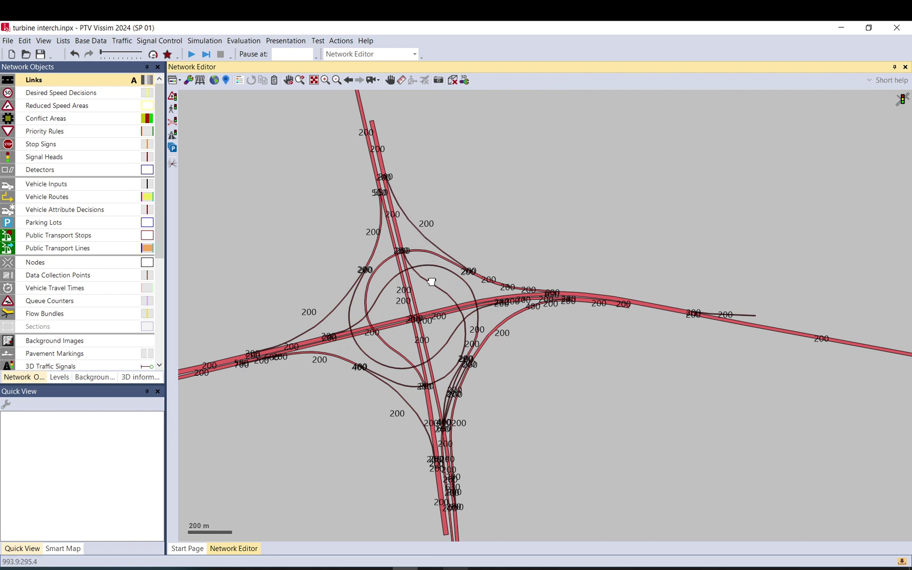
pyautogui.moveTo(432, 282); pyautogui.dragTo(447, 214)
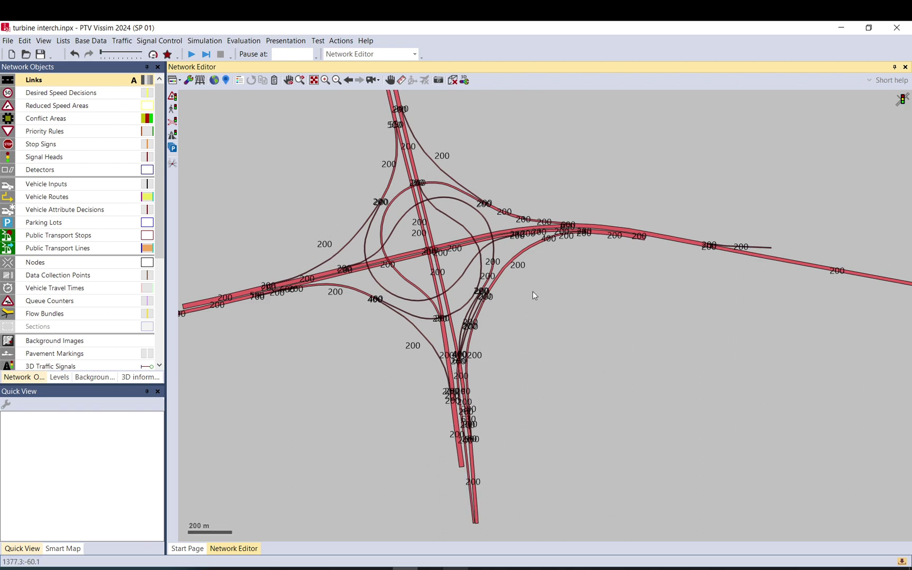